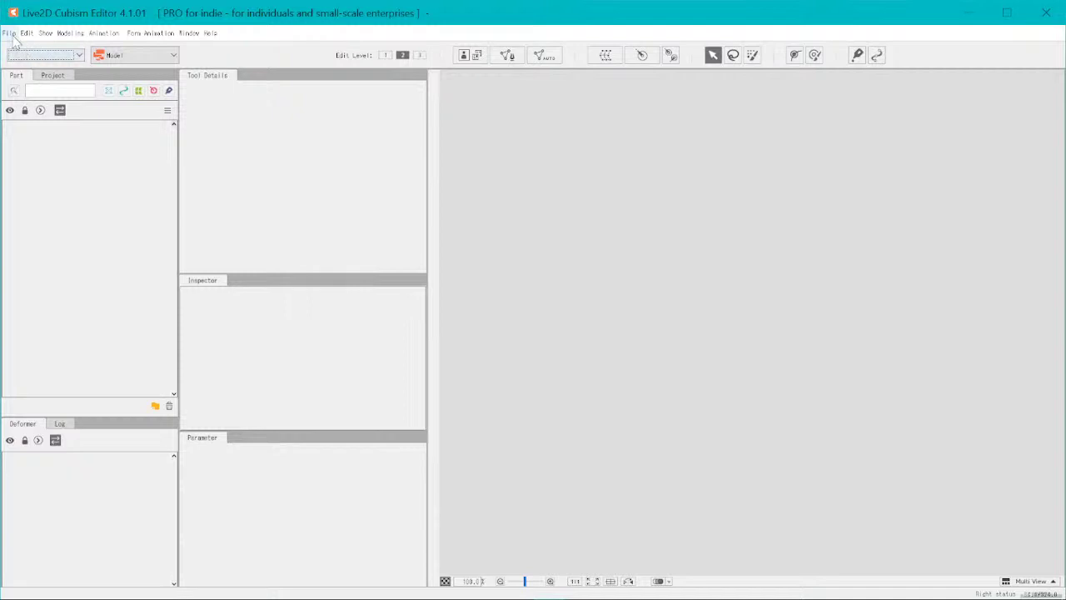
# - Open the recent model file Kathy_Ready_For_Rigging.cmo3
pyautogui.click(9, 33)
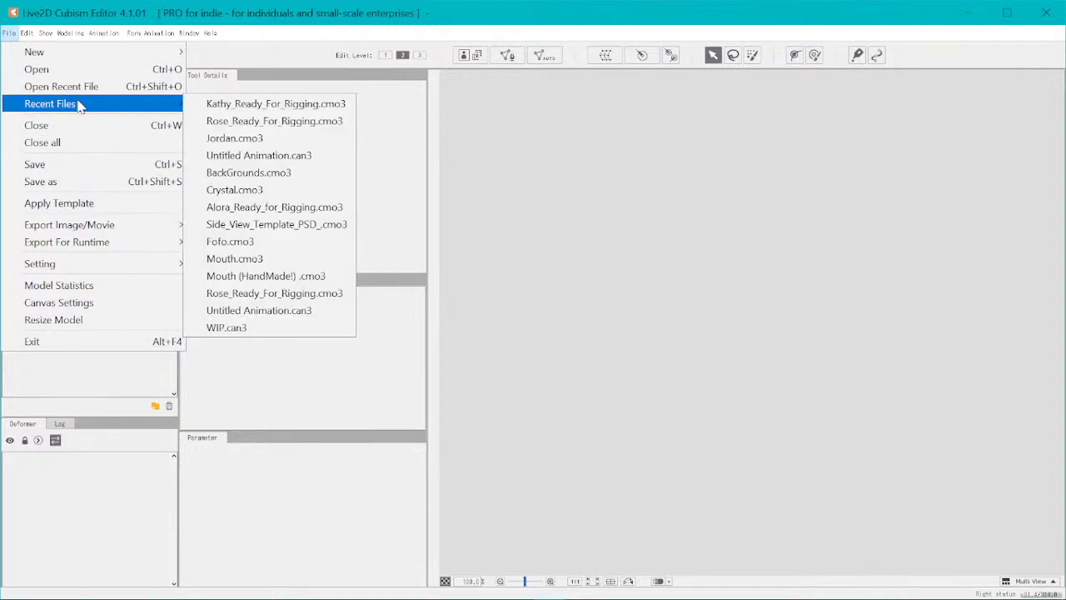
pyautogui.moveTo(88, 104)
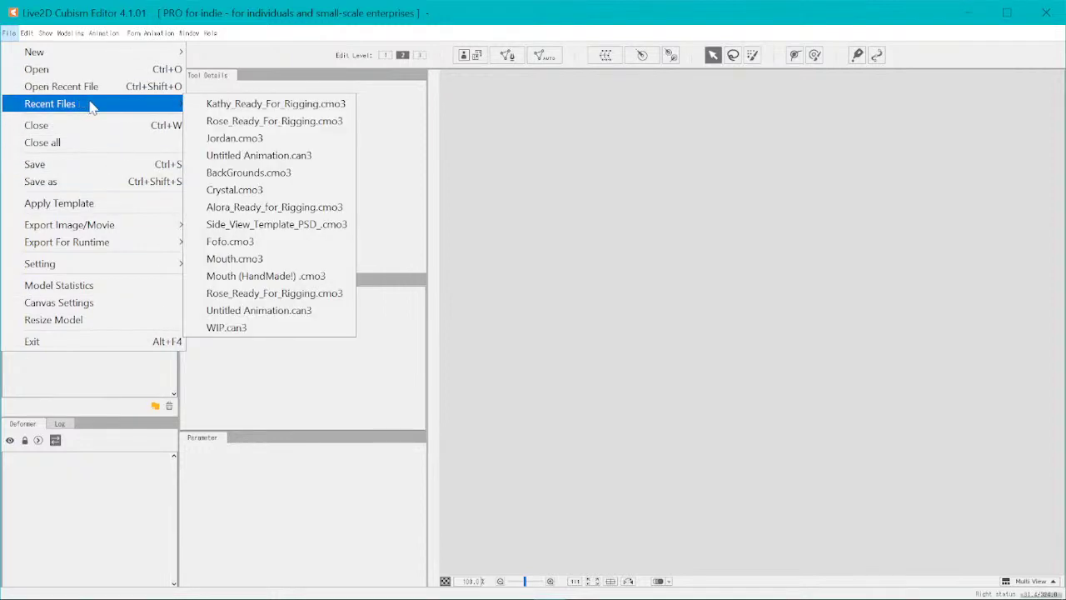
pyautogui.click(257, 108)
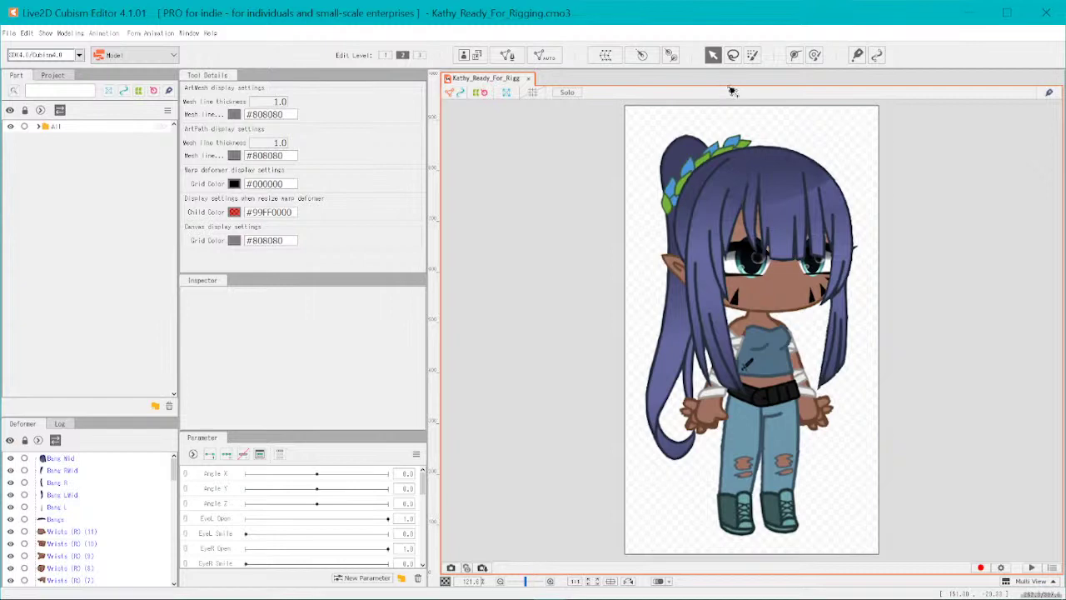
# - Examine the character model on the canvas, both as a whole and up close at the face markings
pyautogui.scroll(5, 852, 238)
pyautogui.scroll(-2, 811, 159)
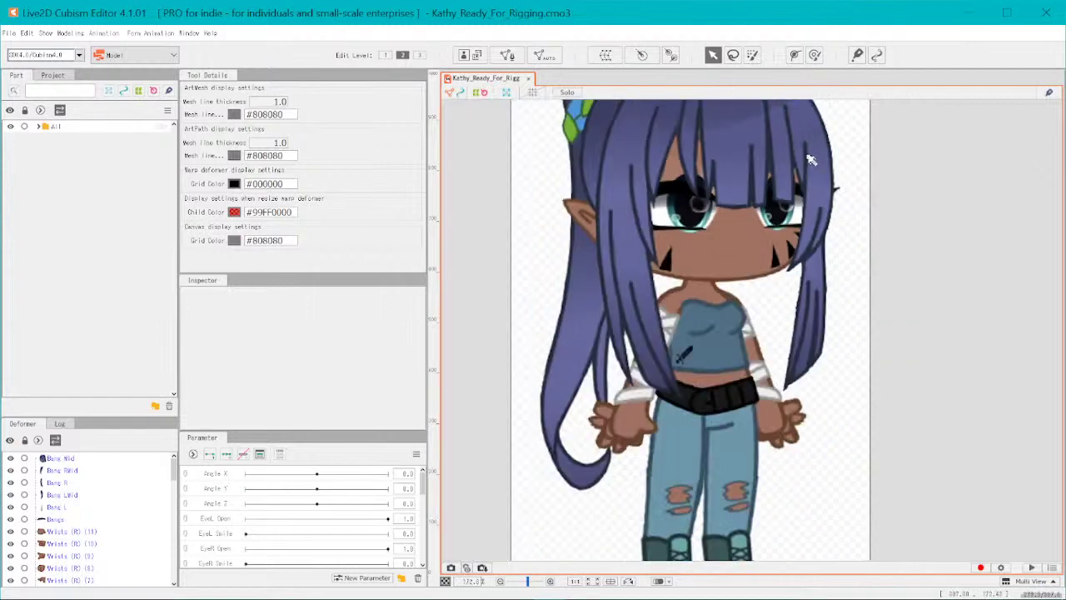
pyautogui.scroll(-2, 810, 159)
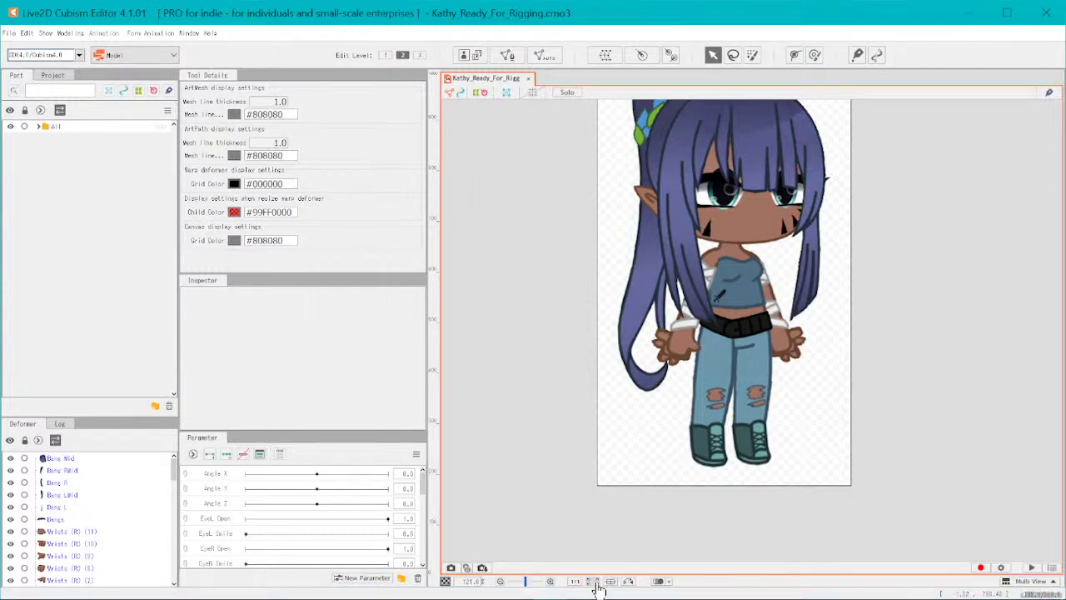
pyautogui.click(596, 582)
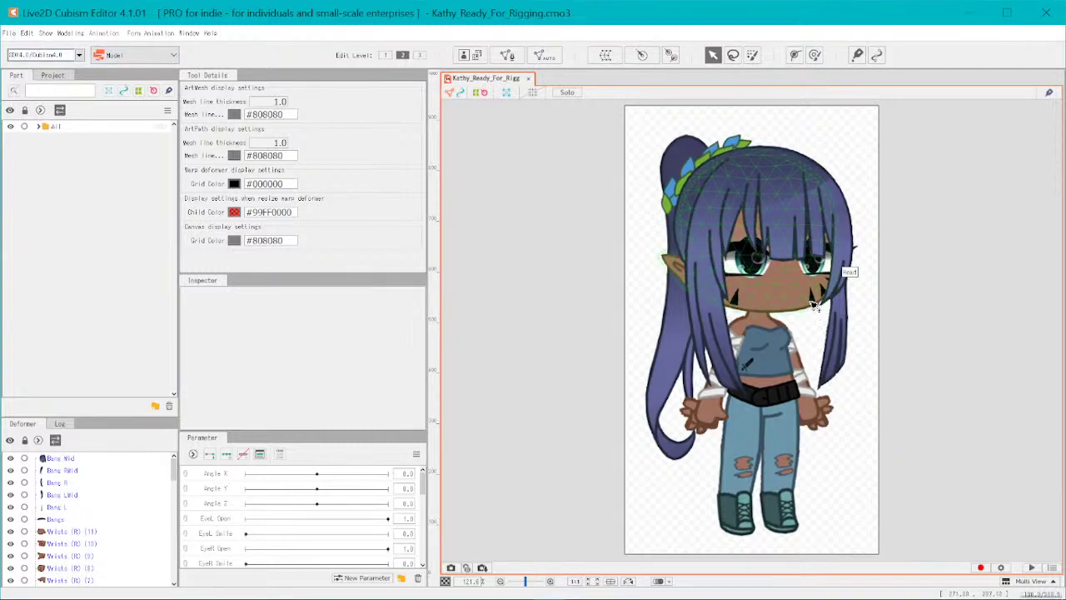
pyautogui.scroll(10, 815, 304)
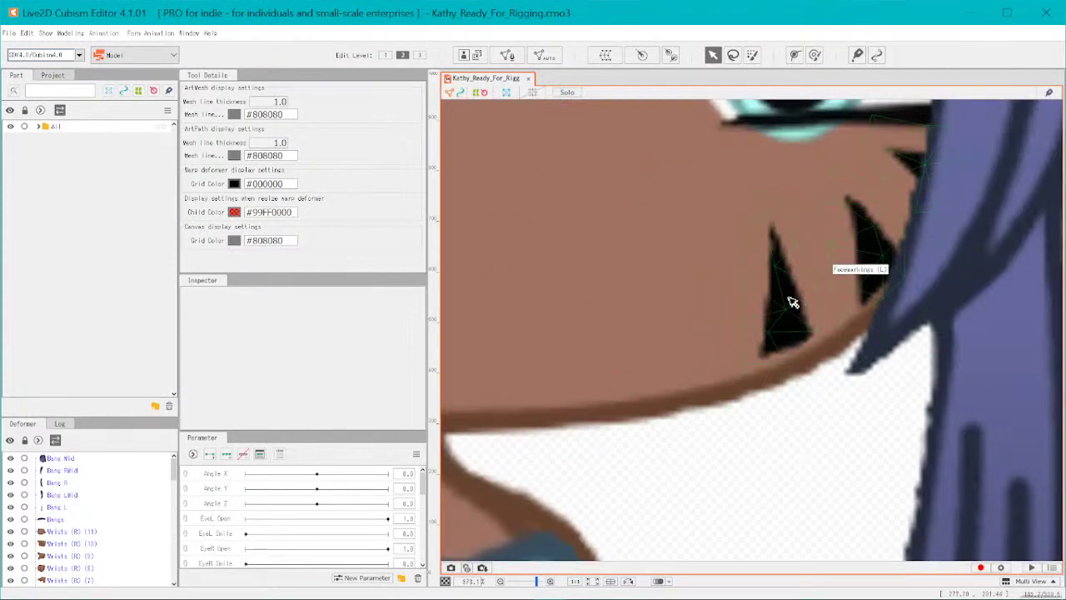
pyautogui.scroll(-8, 793, 302)
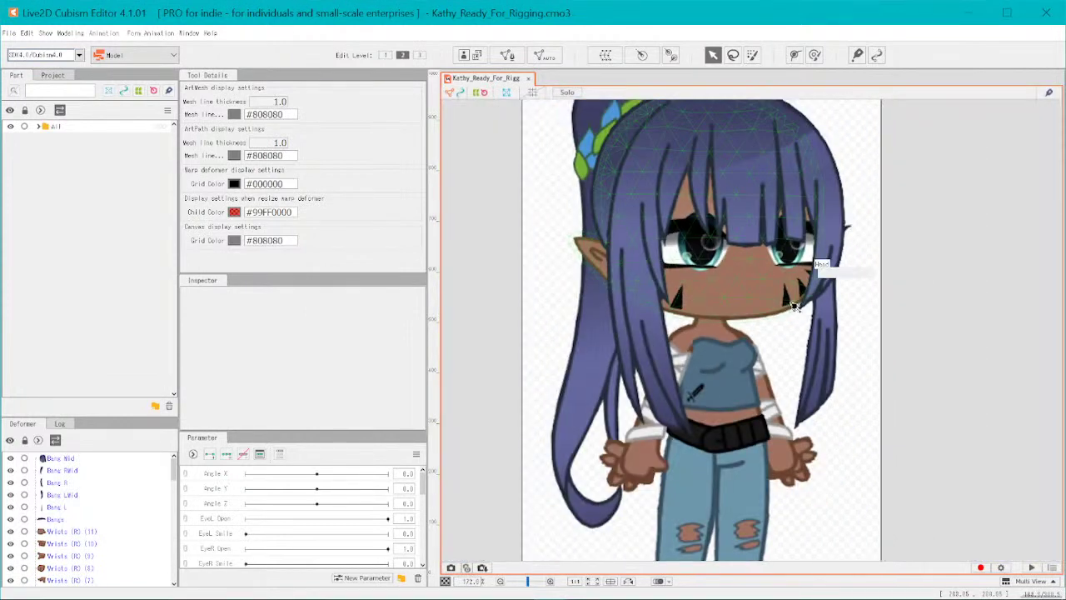
pyautogui.click(10, 33)
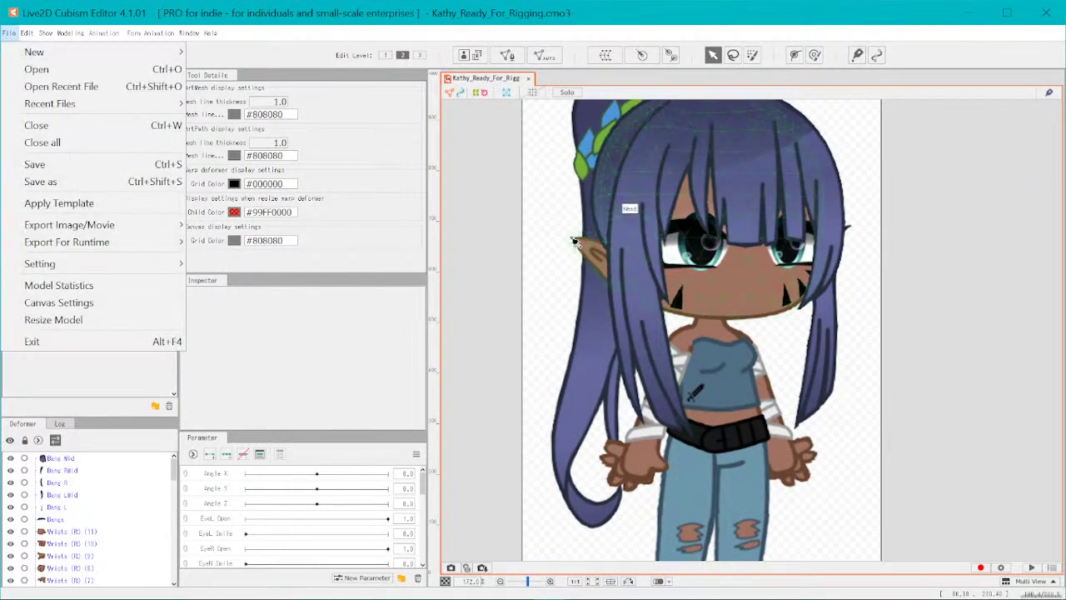
pyautogui.click(528, 273)
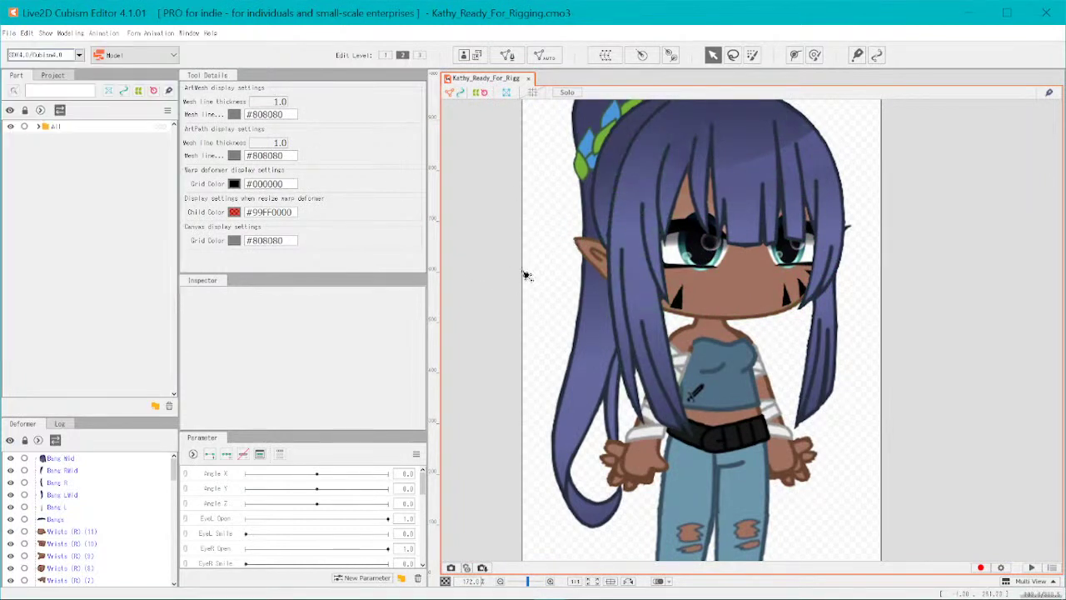
# - Start applying a template to the model, using the file Side_View_Template_PSD_.cmo3 as the template model
pyautogui.click(10, 34)
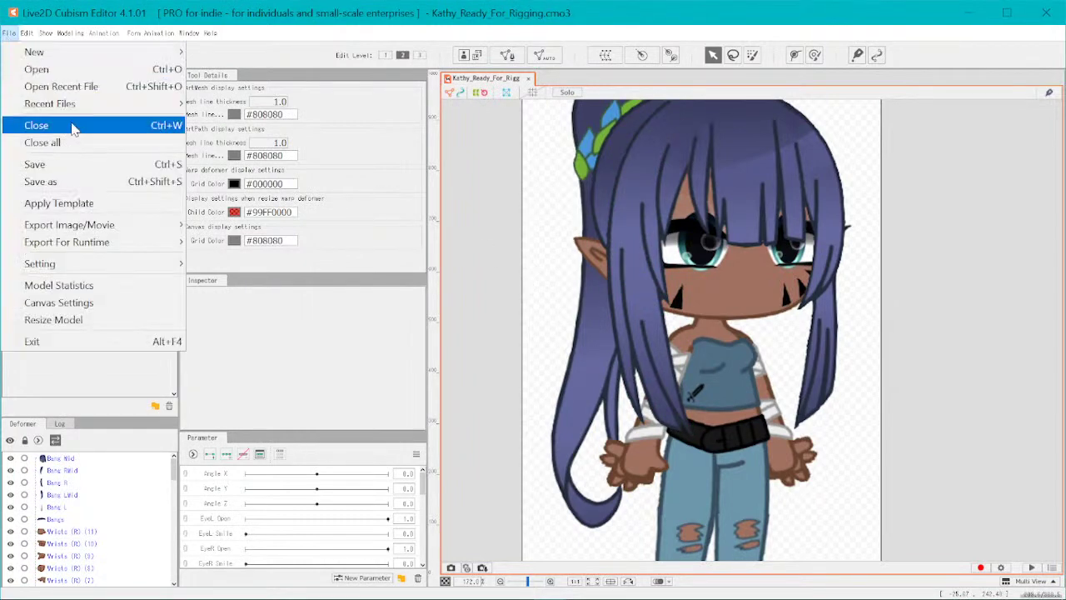
pyautogui.click(143, 210)
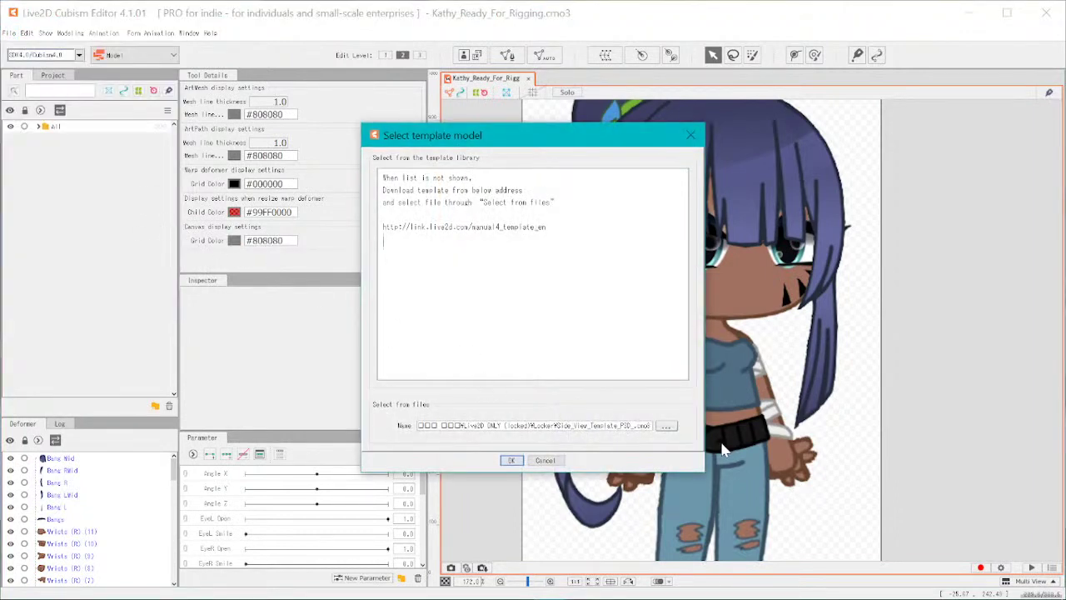
pyautogui.click(667, 430)
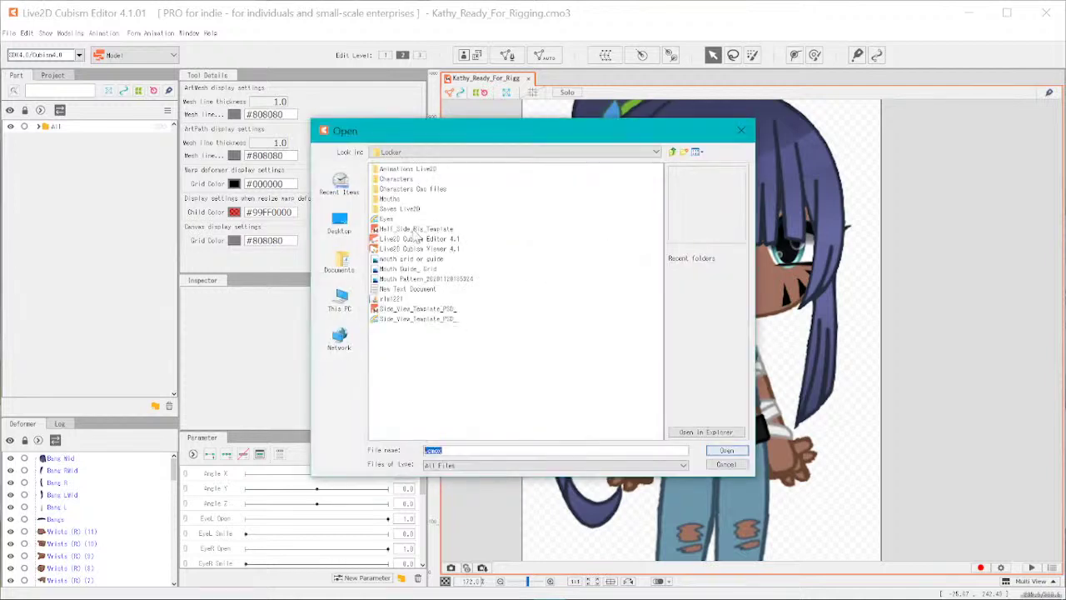
pyautogui.click(383, 310)
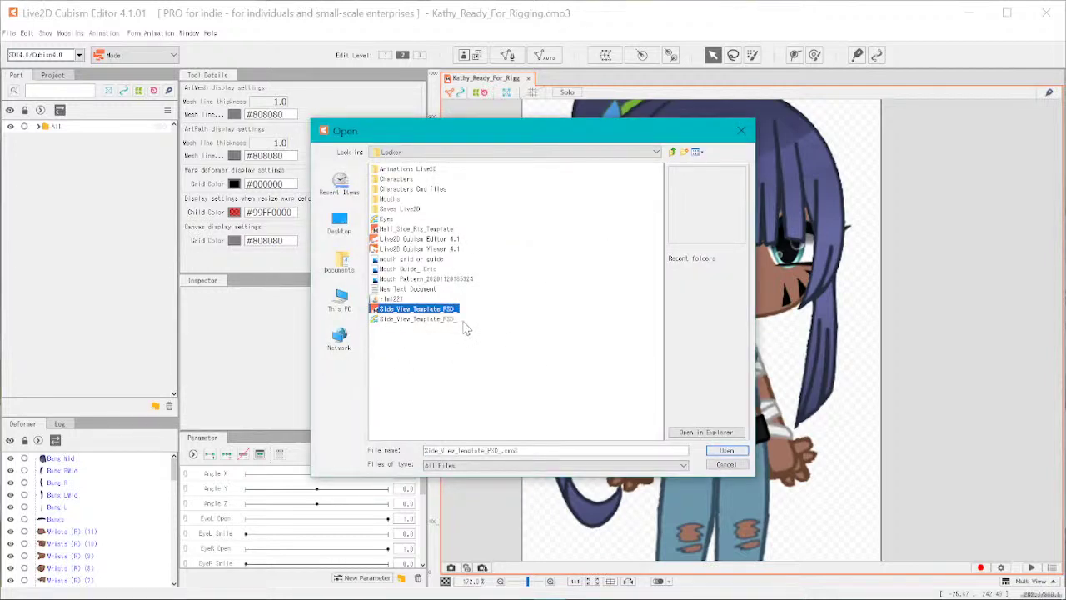
pyautogui.click(386, 320)
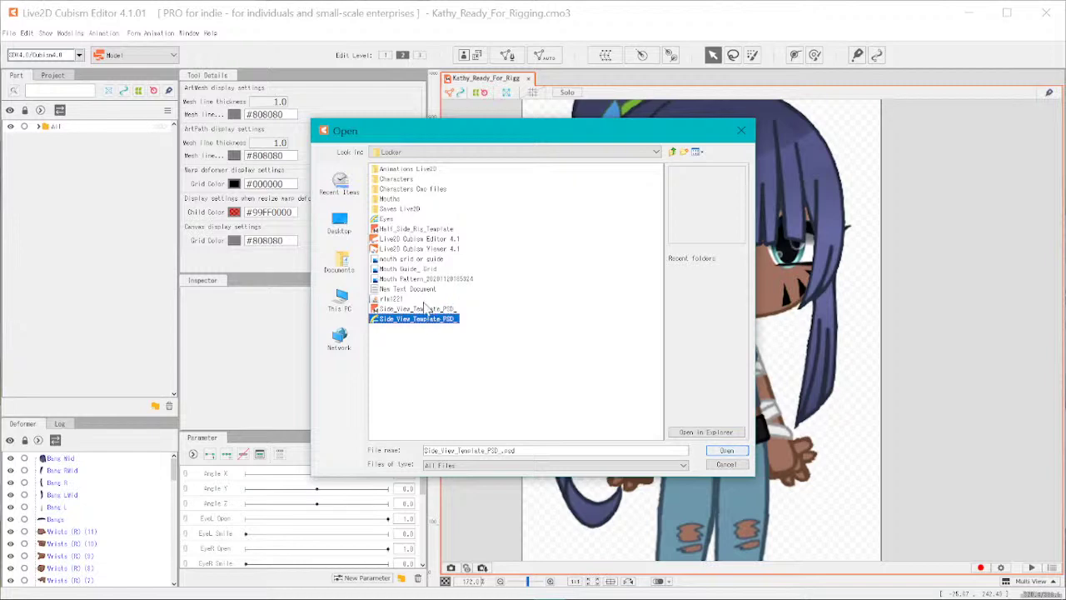
pyautogui.press('Up')
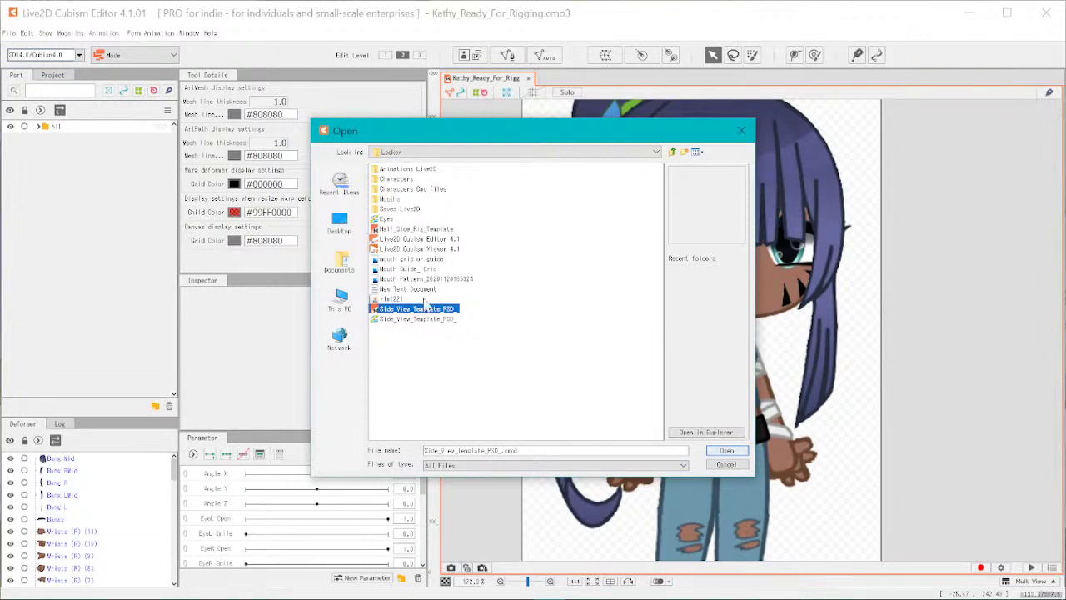
pyautogui.click(726, 451)
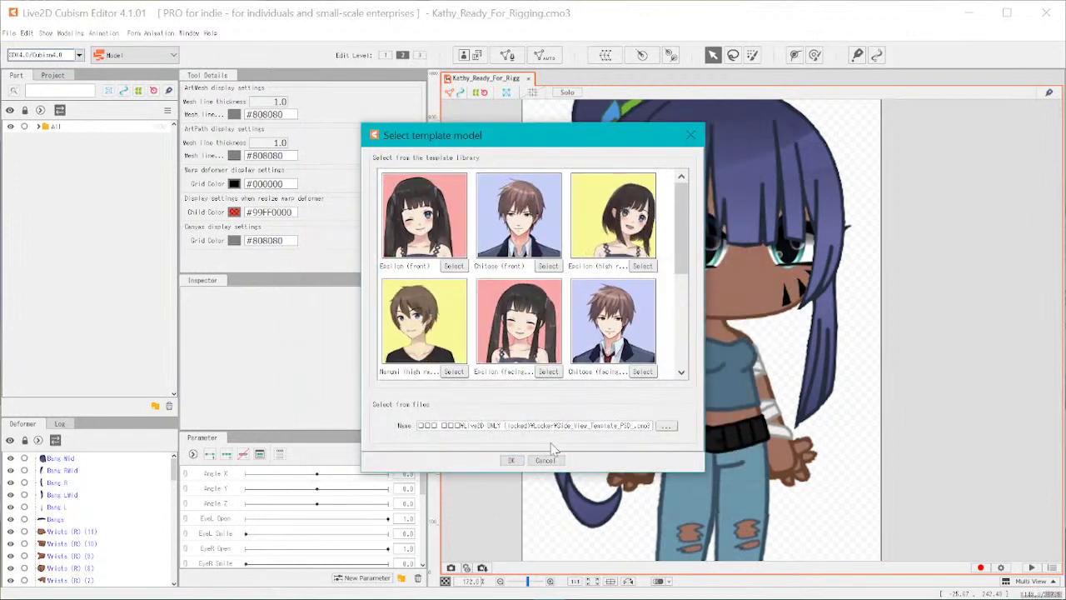
pyautogui.click(513, 461)
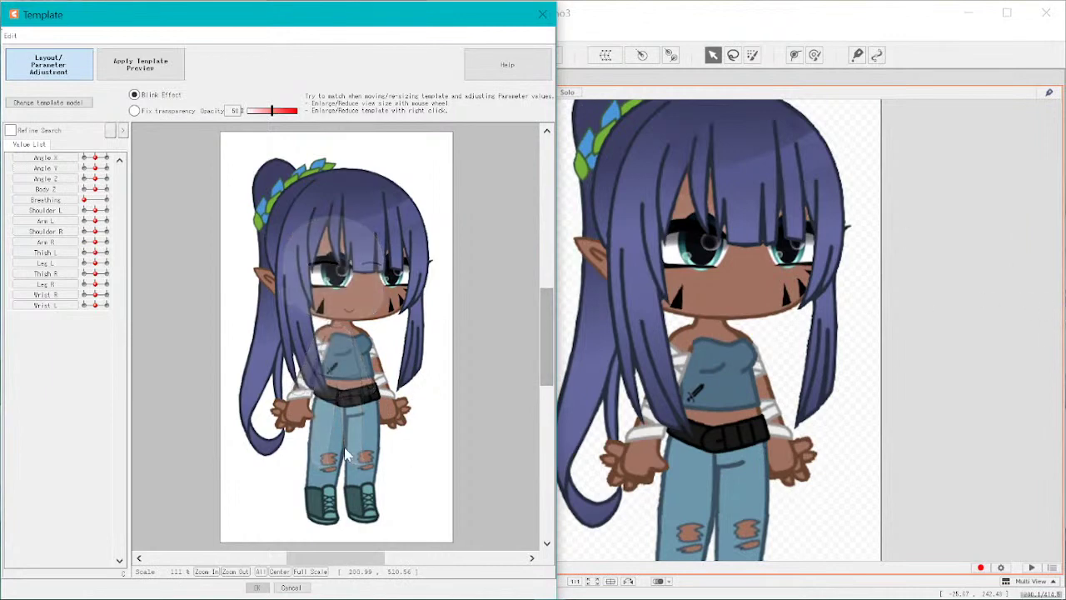
# - Select the template overlay and move it over the character so that the heads and bodies roughly coincide
pyautogui.scroll(5, 315, 407)
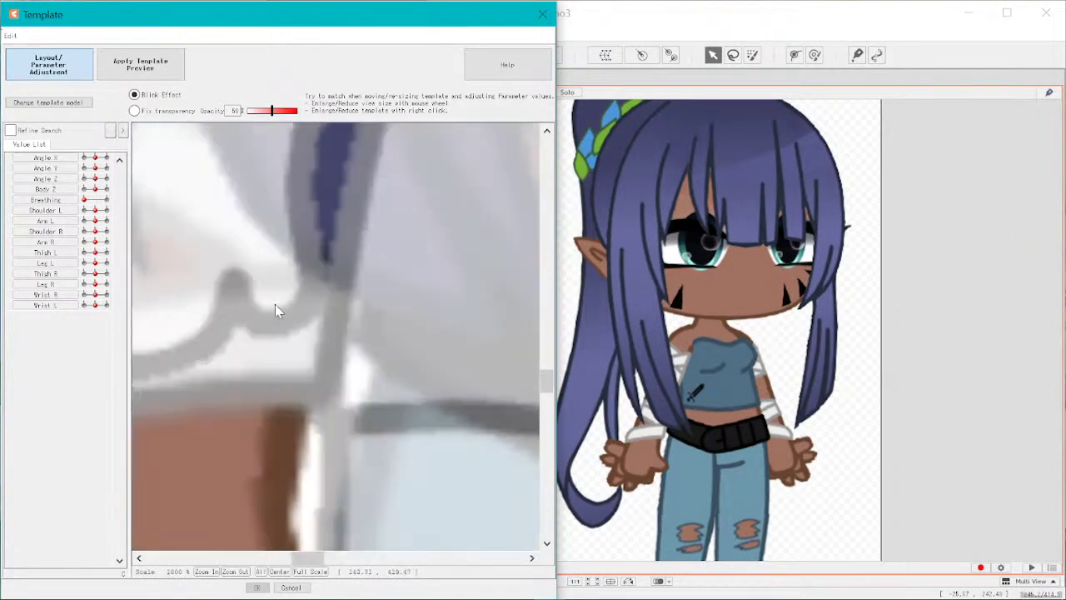
pyautogui.scroll(-3, 278, 309)
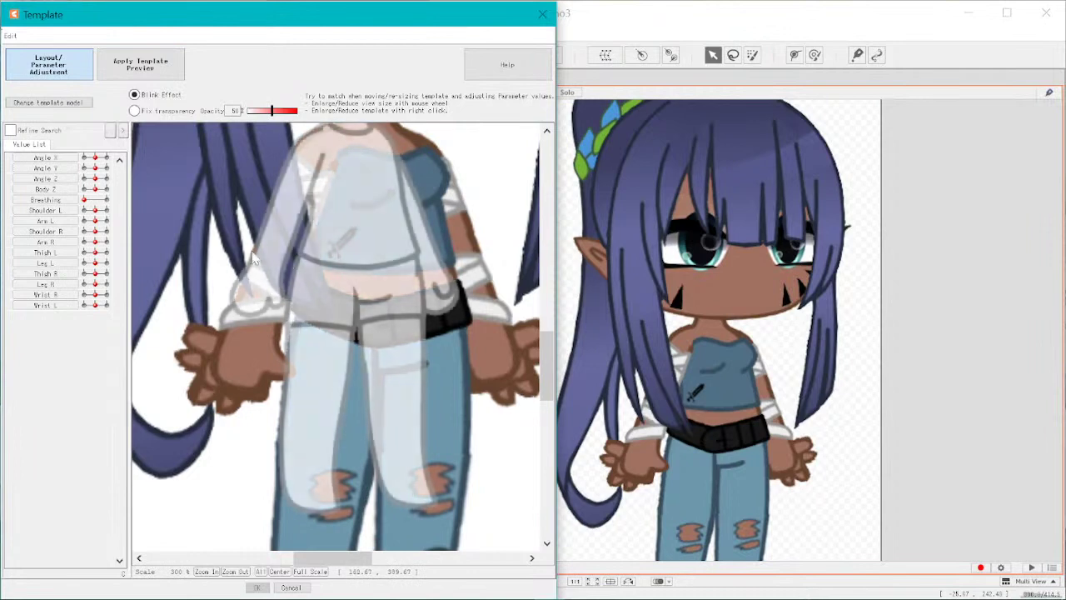
pyautogui.scroll(-2, 366, 281)
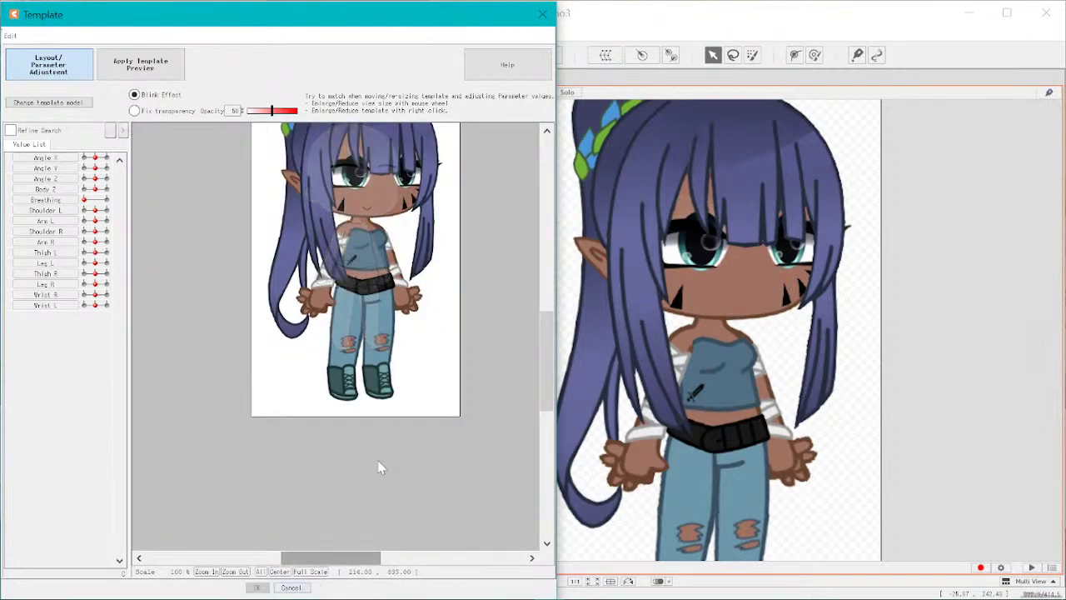
pyautogui.scroll(1, 360, 218)
pyautogui.scroll(-1, 359, 222)
pyautogui.scroll(-1, 355, 250)
pyautogui.scroll(1, 362, 200)
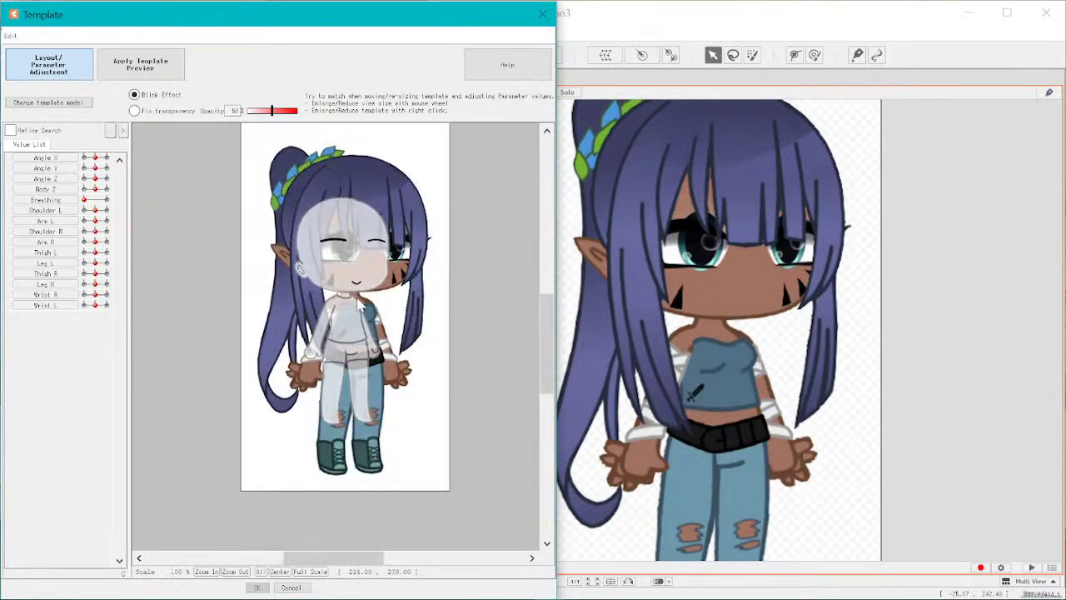
pyautogui.click(356, 259)
pyautogui.moveTo(344, 438); pyautogui.dragTo(348, 556)
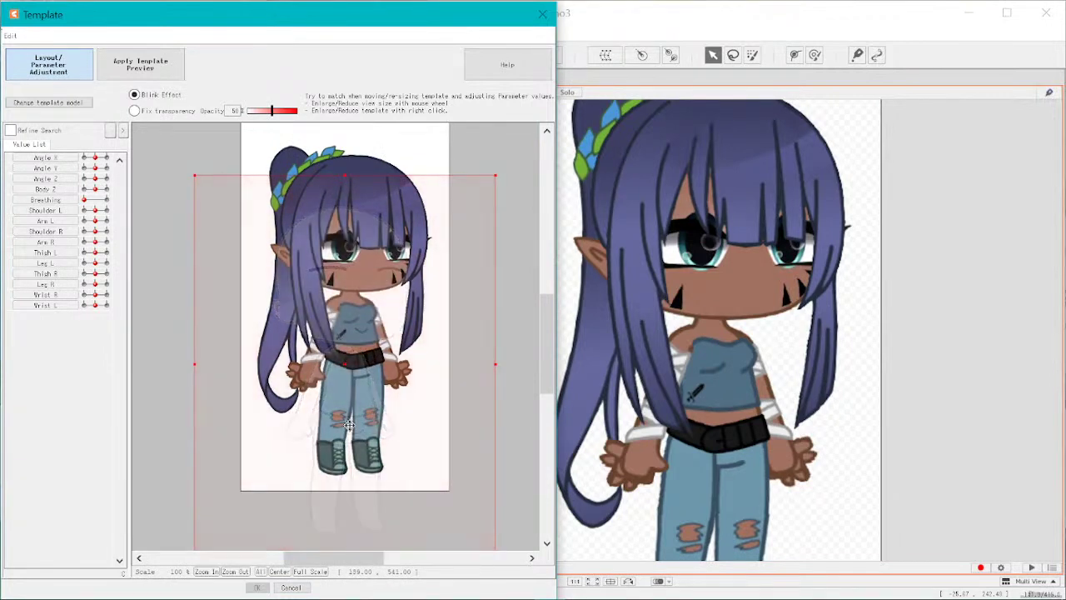
pyautogui.moveTo(349, 426); pyautogui.dragTo(349, 354)
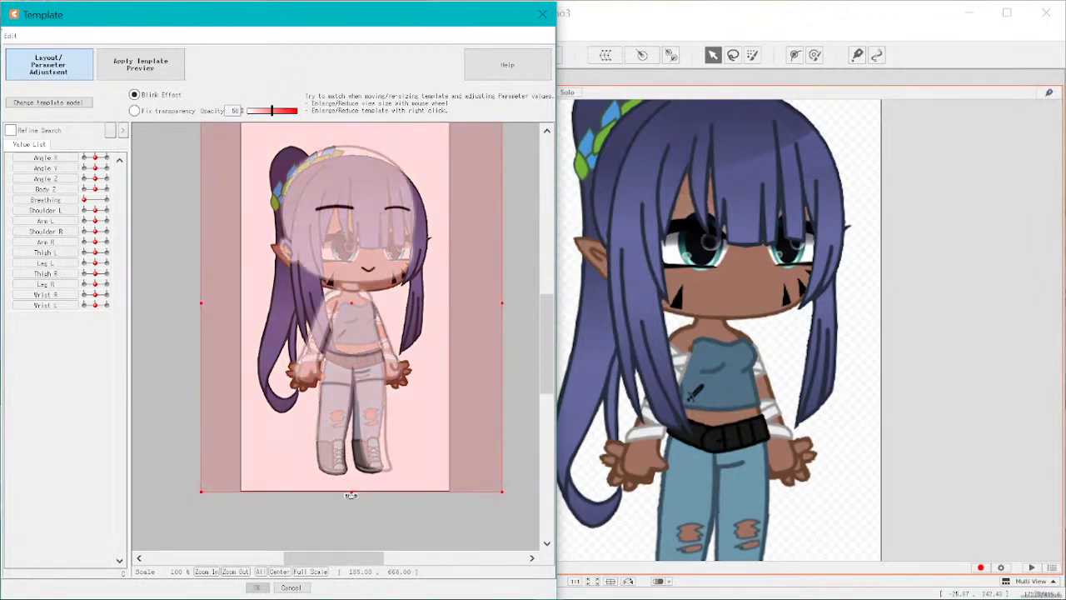
# - Shrink and slightly rotate the template overlay, and fine-tune its position to match the character's head, torso and legs
pyautogui.moveTo(357, 498); pyautogui.dragTo(354, 483)
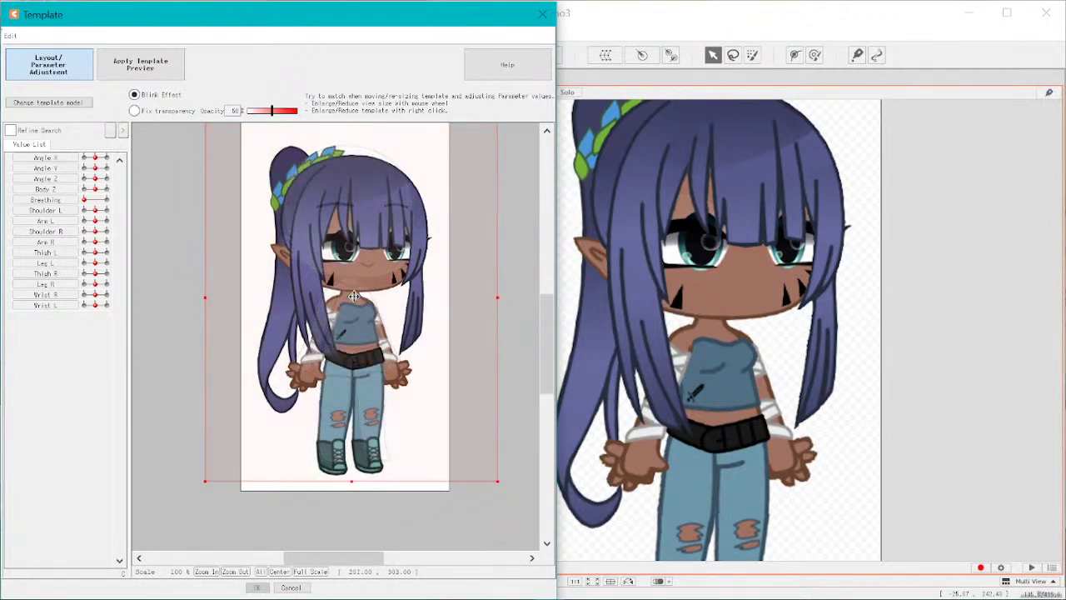
pyautogui.moveTo(354, 291); pyautogui.dragTo(354, 300)
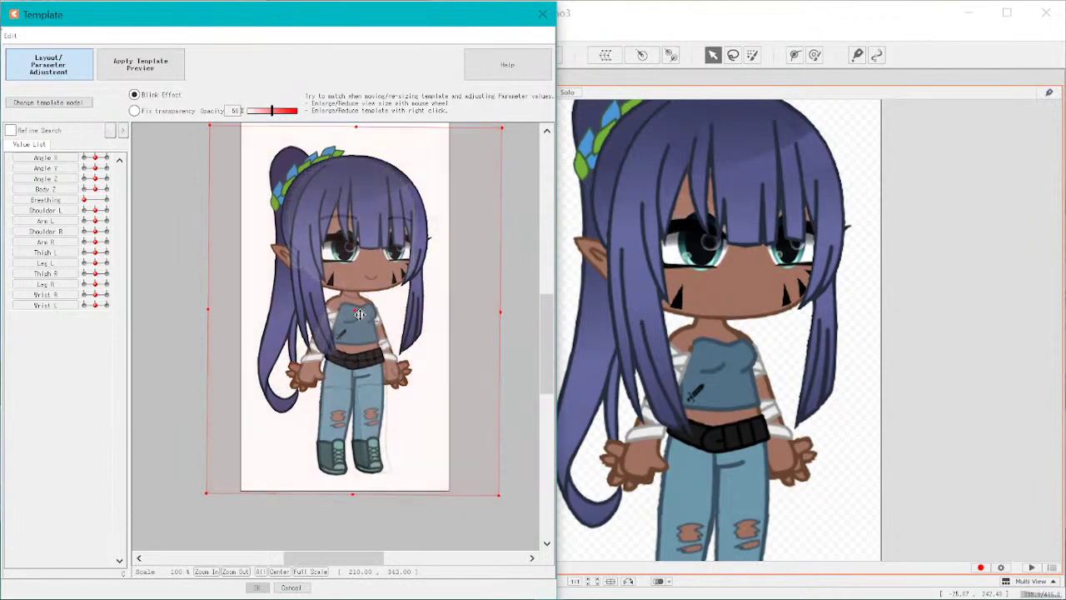
pyautogui.moveTo(359, 313); pyautogui.dragTo(355, 313)
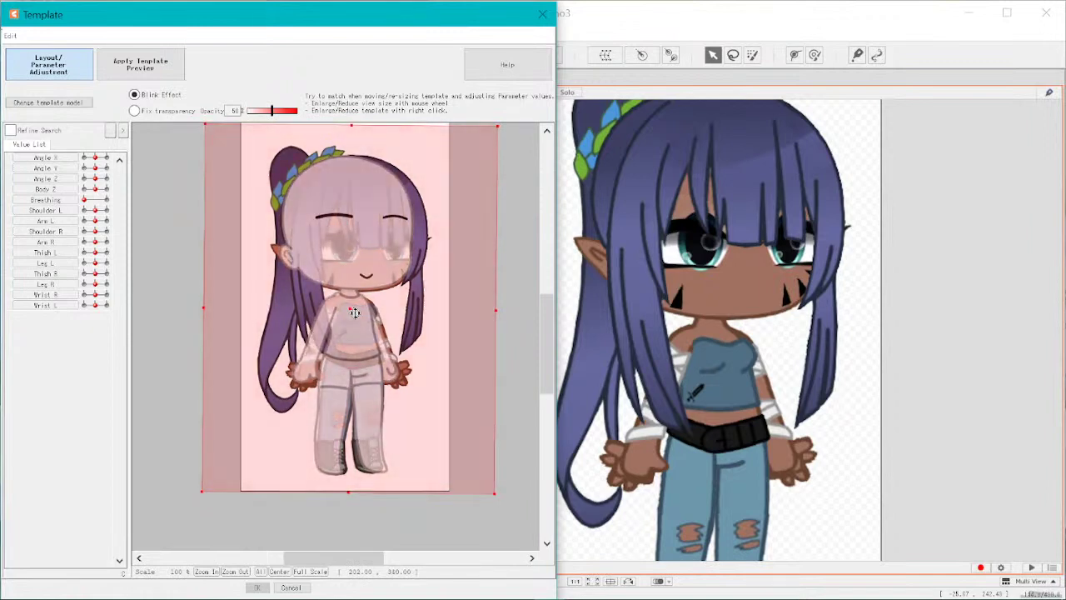
pyautogui.moveTo(346, 323); pyautogui.dragTo(350, 324)
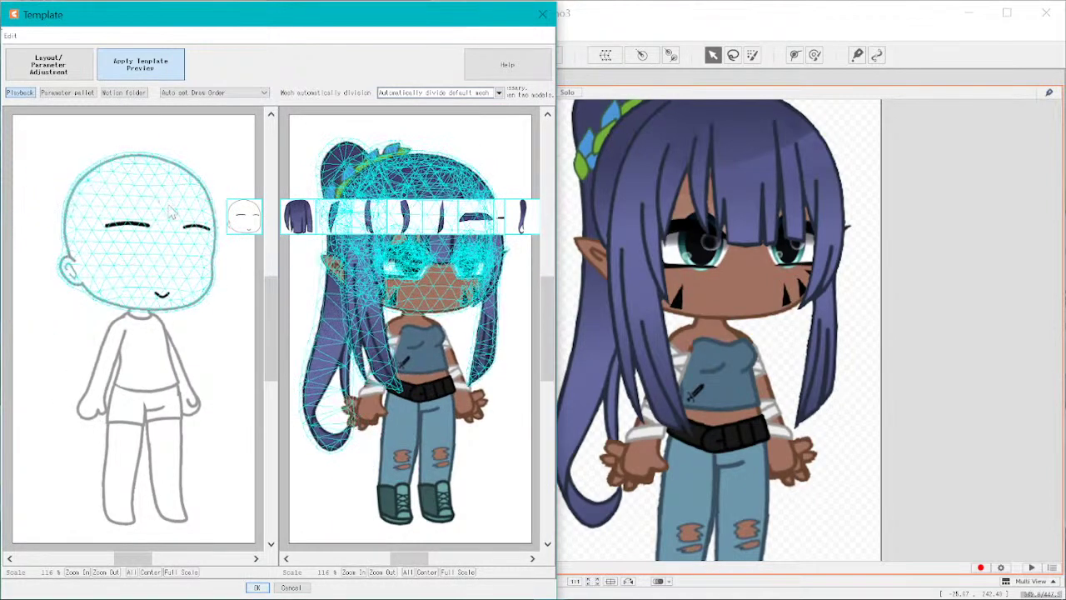
# - Check in the template preview which model parts are linked to the template's head and hands
pyautogui.click(151, 367)
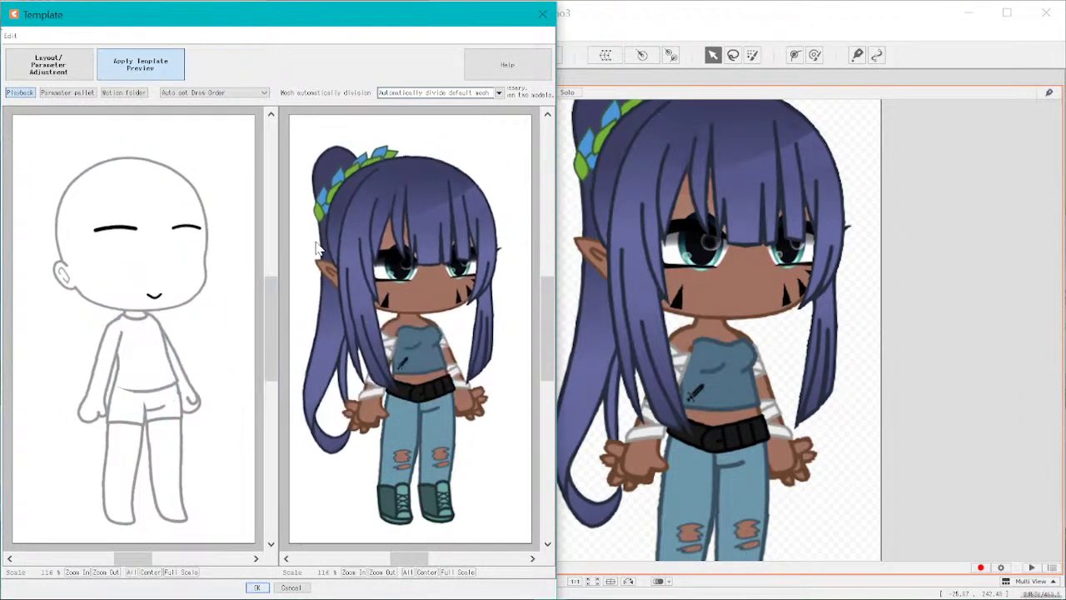
pyautogui.click(188, 400)
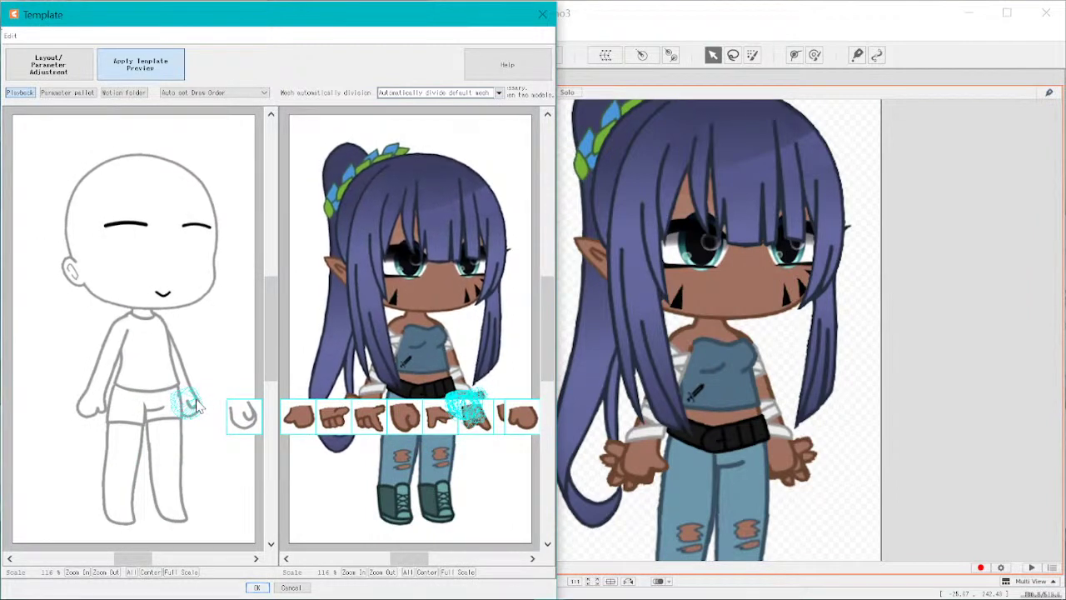
pyautogui.click(210, 431)
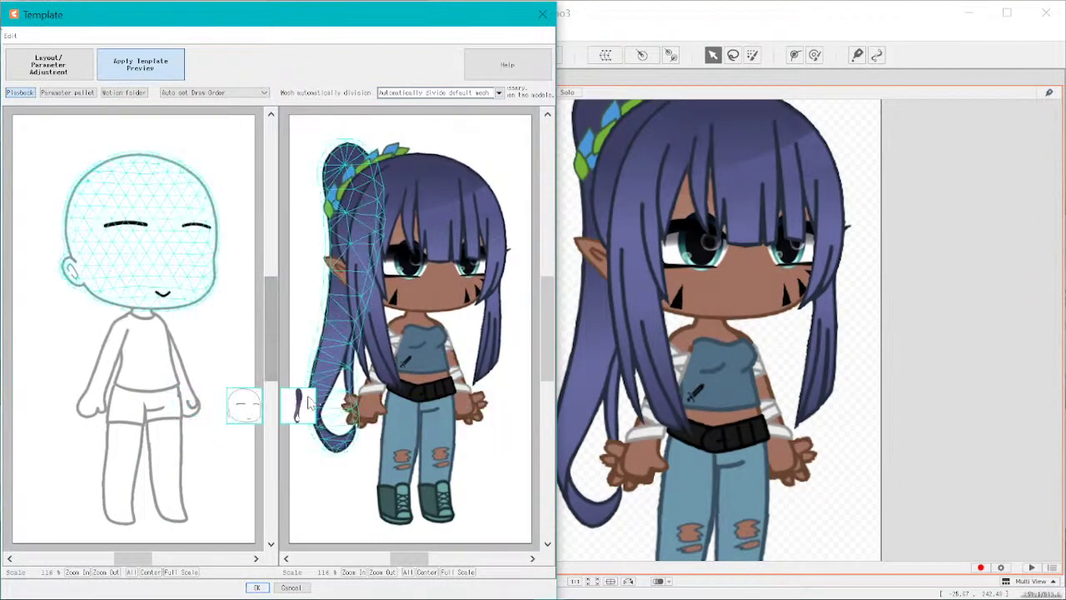
pyautogui.click(198, 407)
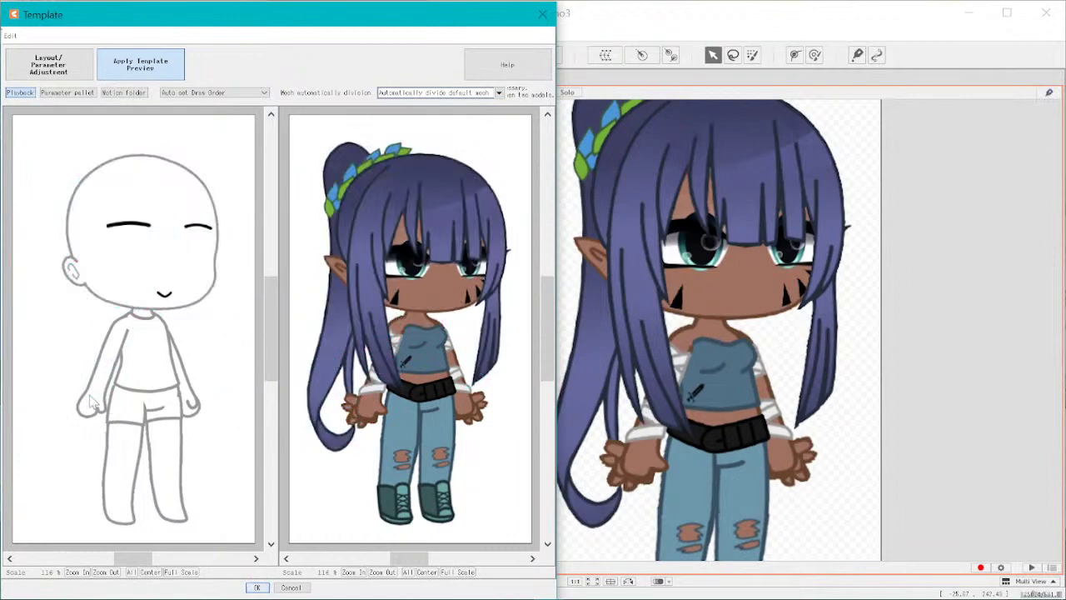
pyautogui.click(402, 390)
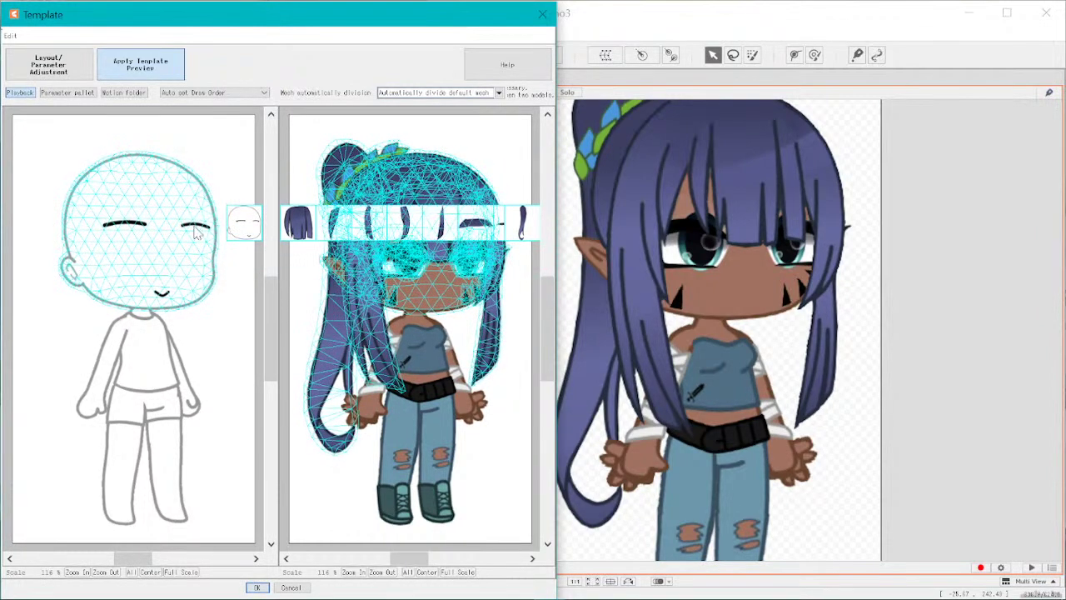
pyautogui.click(143, 254)
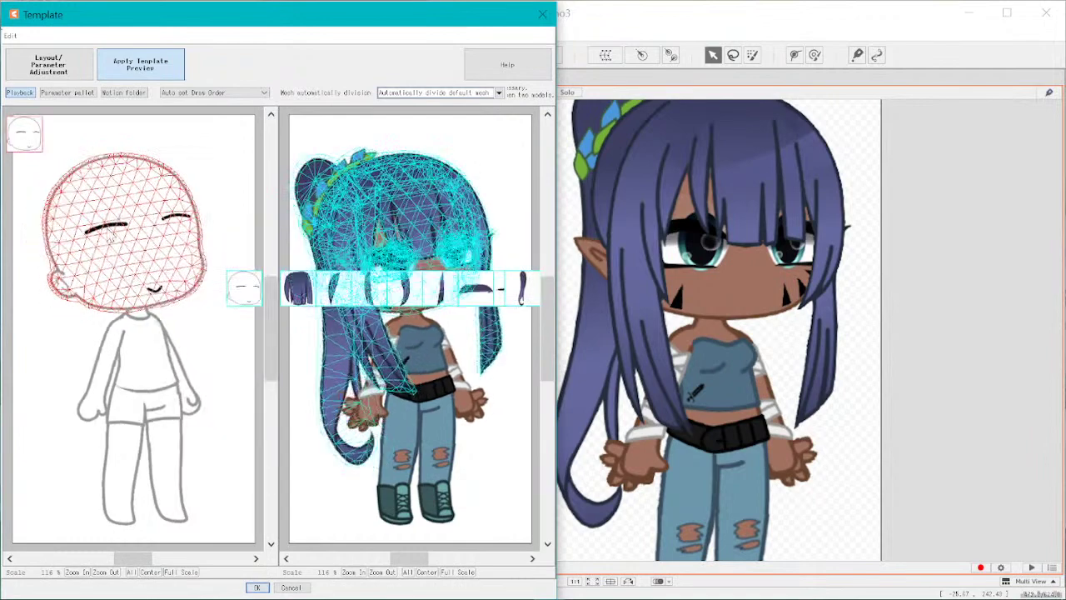
pyautogui.click(71, 316)
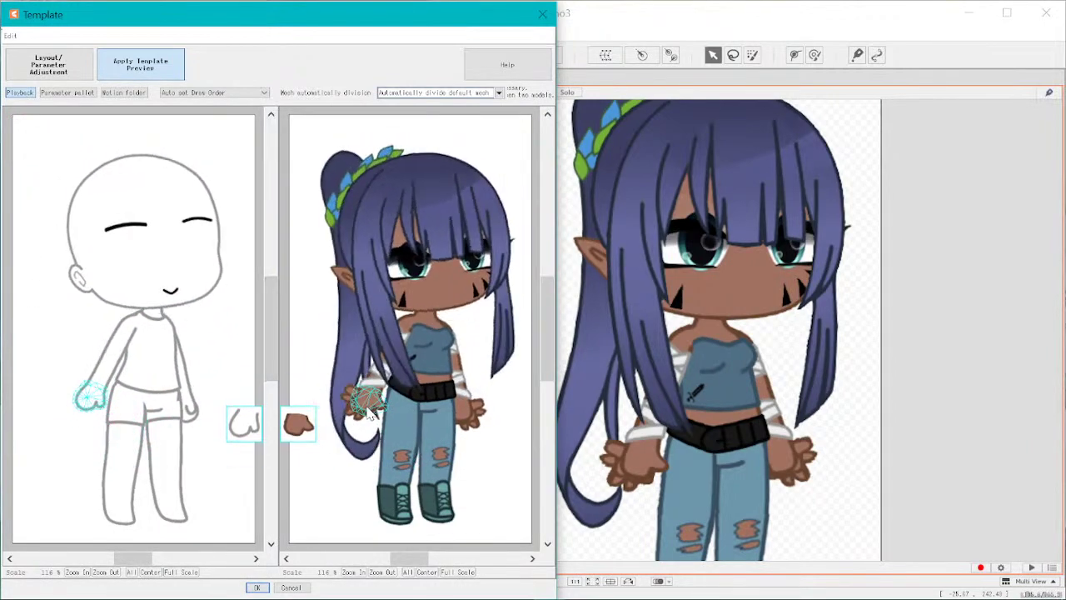
# - Select the Bang Mid hair part in the template preview and link it to the template's hand, Layer 11
pyautogui.rightClick(452, 220)
pyautogui.click(471, 259)
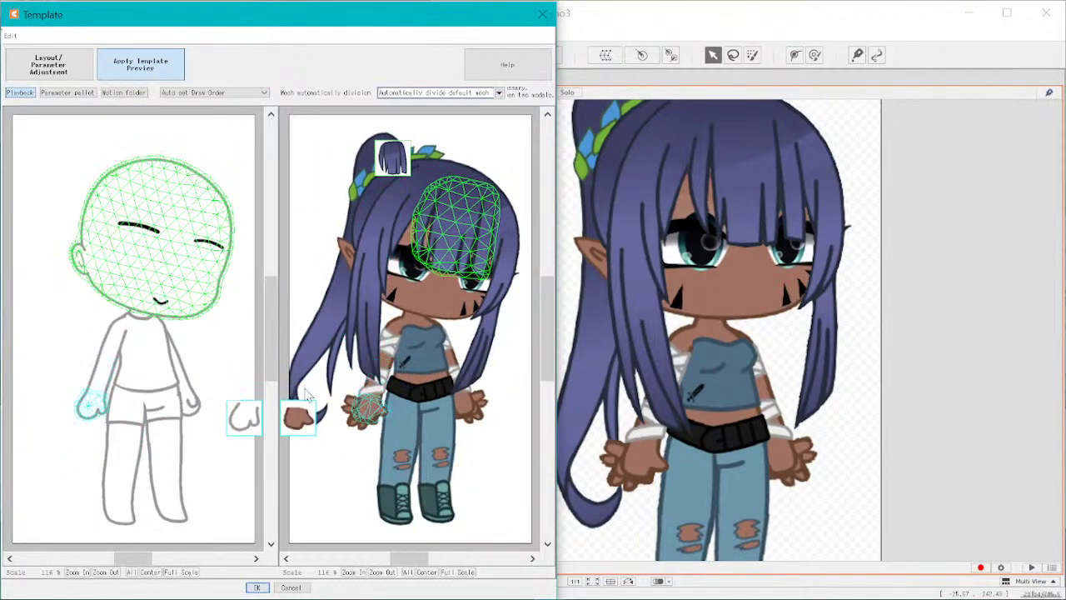
pyautogui.rightClick(94, 401)
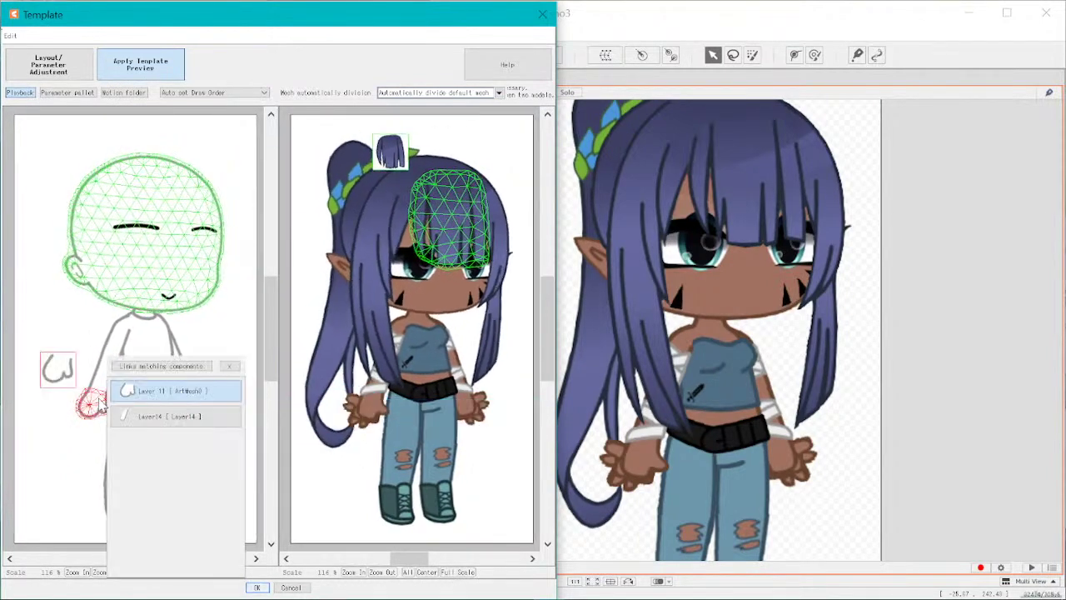
pyautogui.click(170, 390)
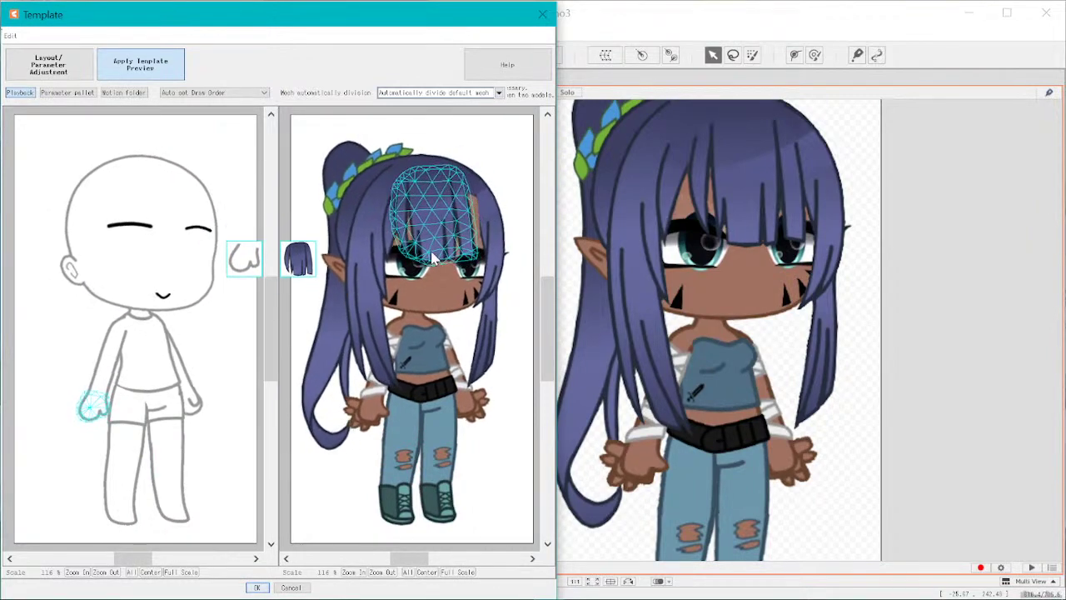
# - Select the Bang Mid hair part again and link it to the template's head
pyautogui.click(421, 213)
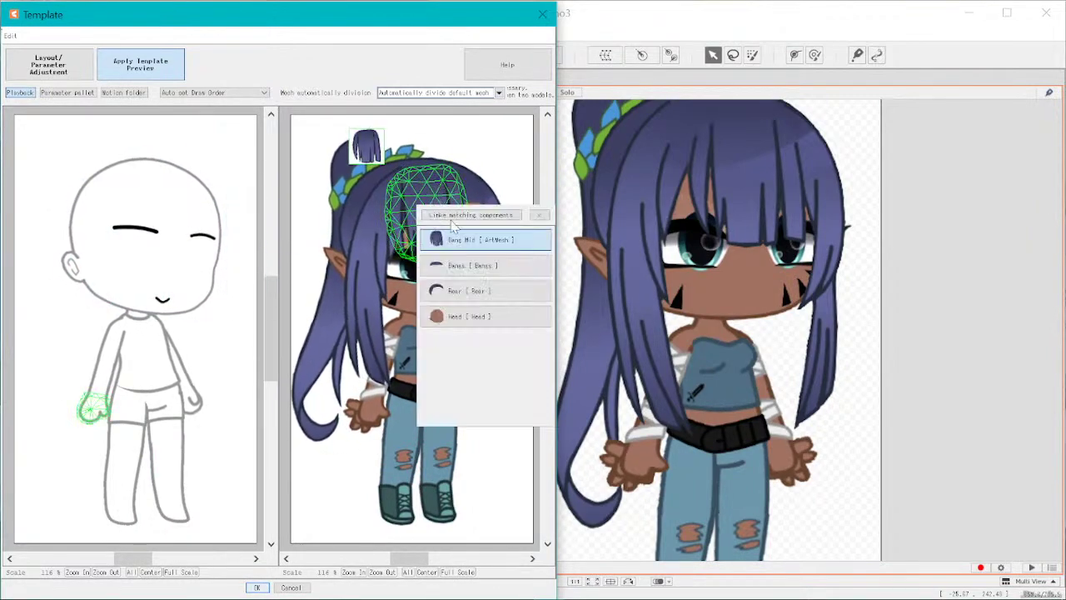
pyautogui.click(467, 238)
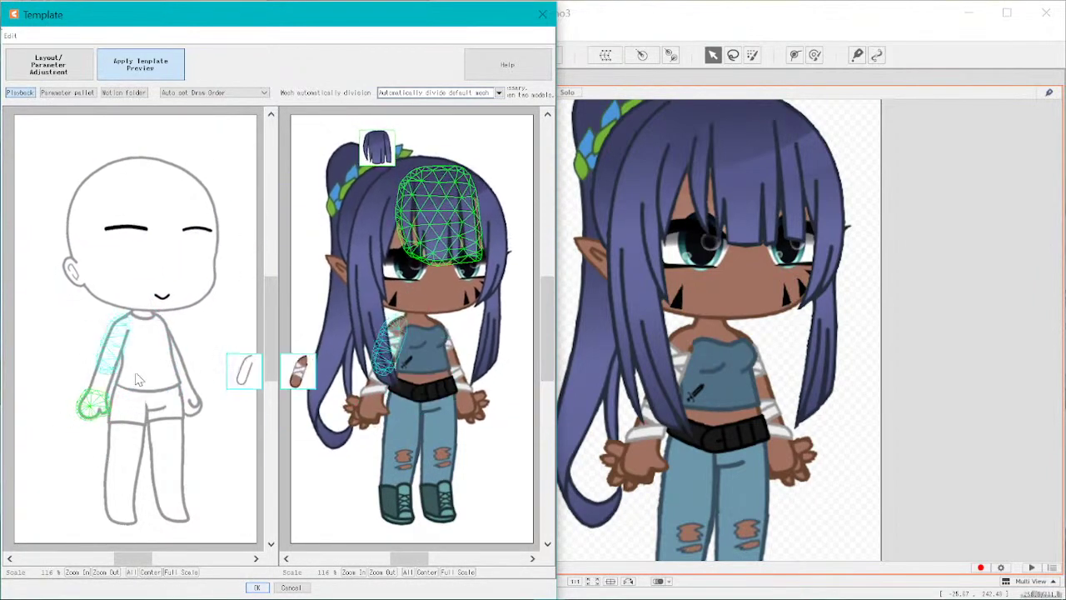
pyautogui.click(144, 191)
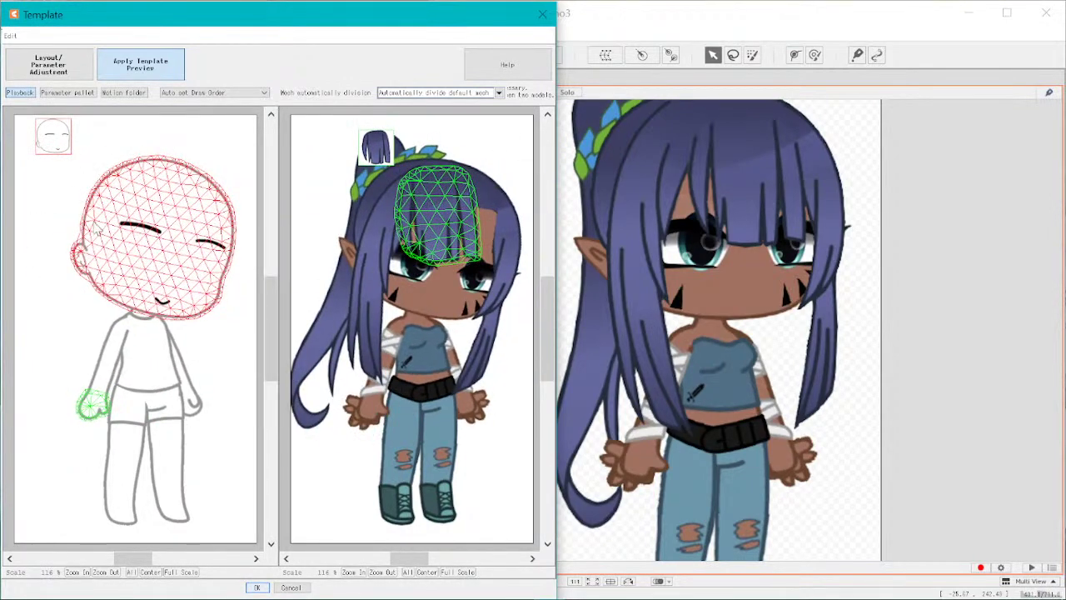
pyautogui.click(152, 217)
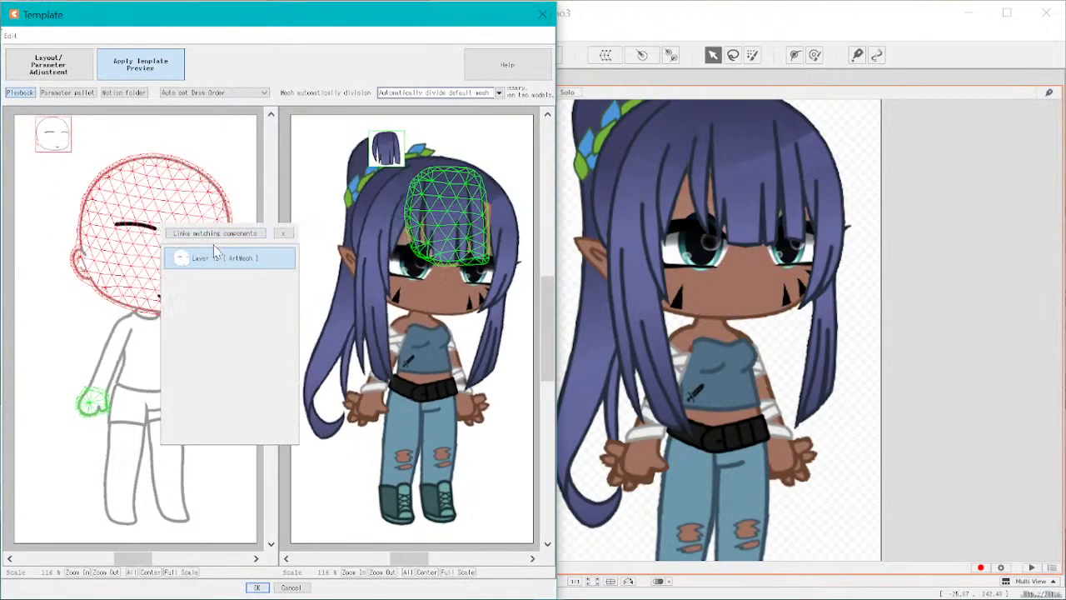
pyautogui.click(246, 237)
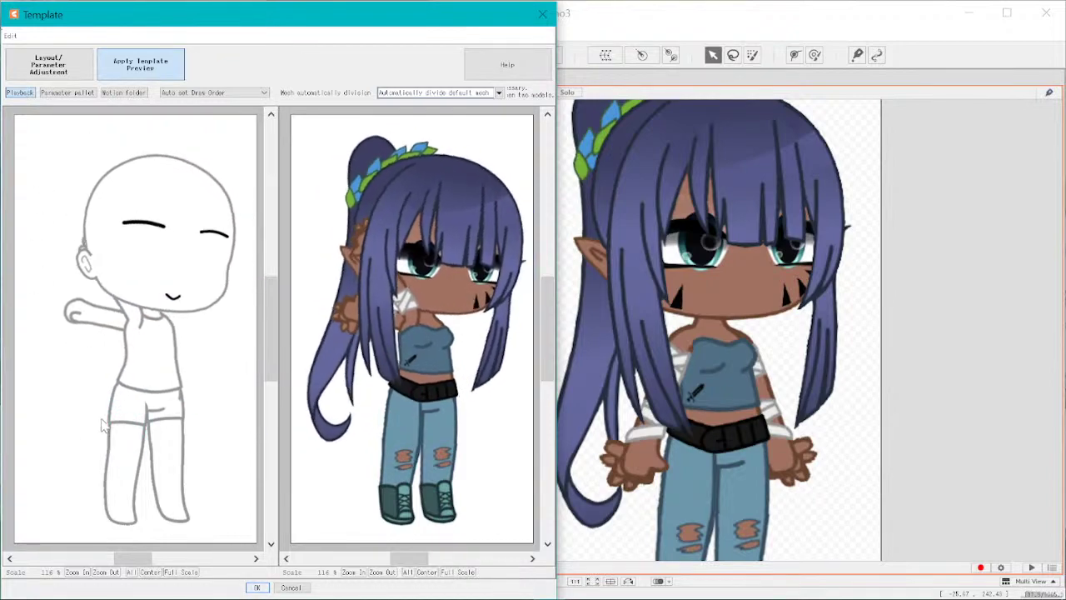
# - Examine in the template preview how the model's hair, arms, hands, torso and legs are linked to the template and follow its movement
pyautogui.click(378, 279)
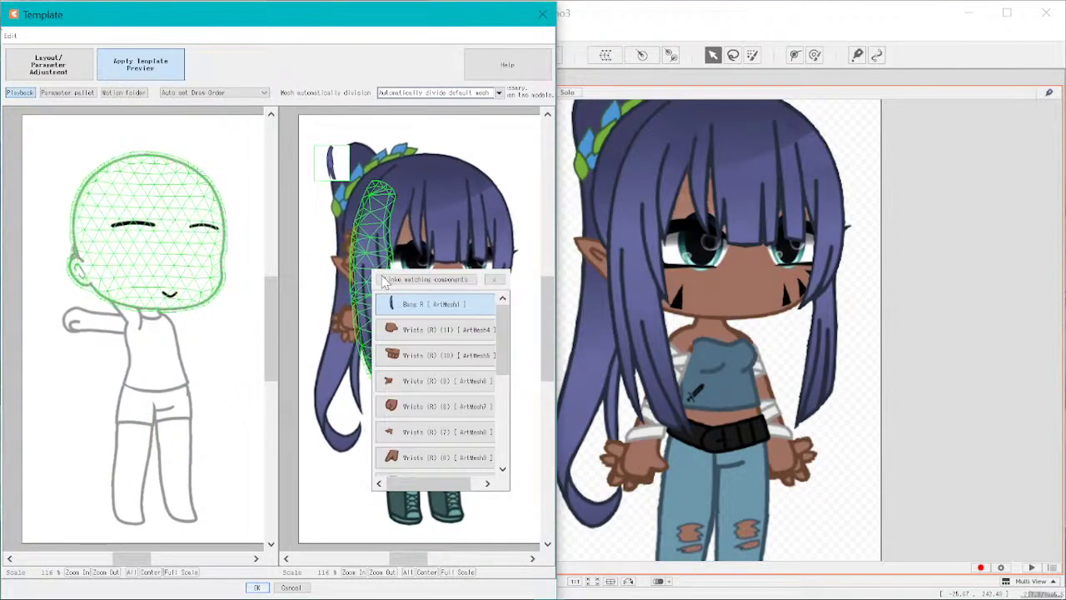
pyautogui.click(285, 311)
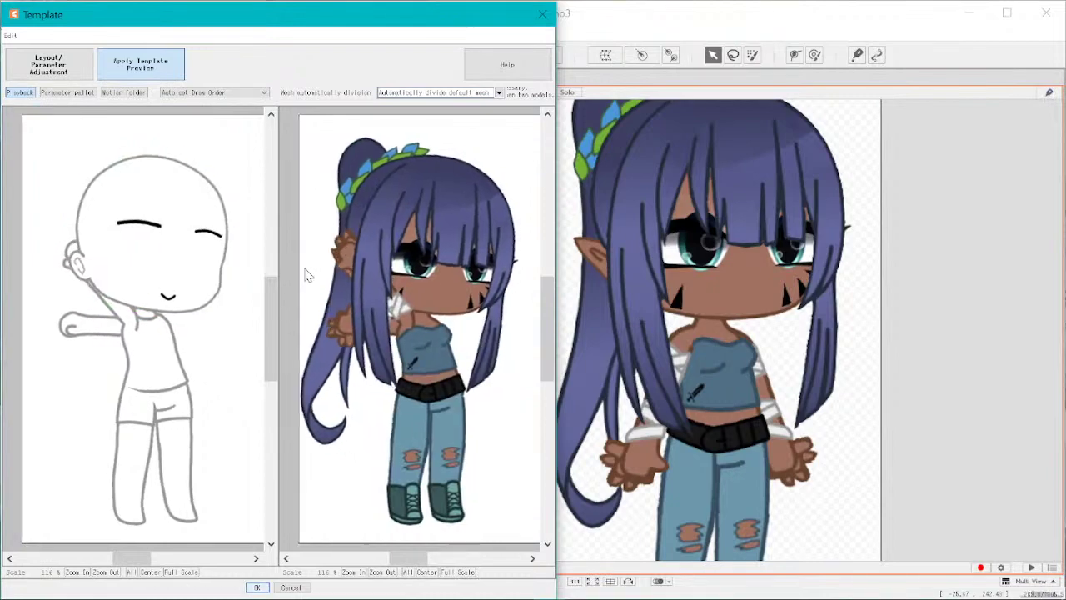
pyautogui.moveTo(307, 265)
pyautogui.mouseDown()
pyautogui.moveTo(264, 324)
pyautogui.moveTo(326, 300)
pyautogui.moveTo(287, 366)
pyautogui.moveTo(303, 267)
pyautogui.mouseUp()
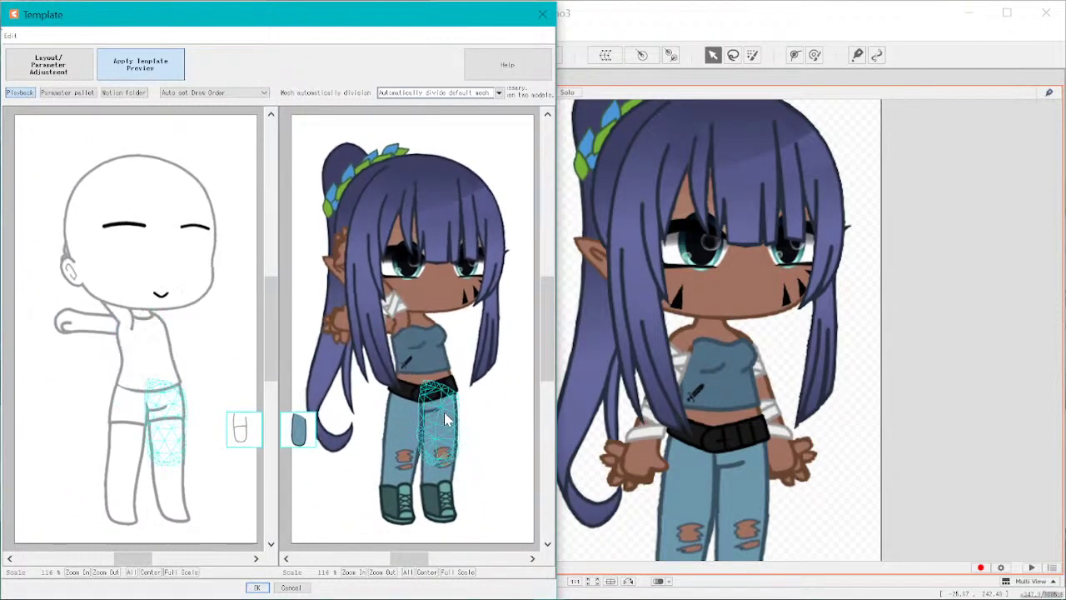
pyautogui.scroll(5, 71, 292)
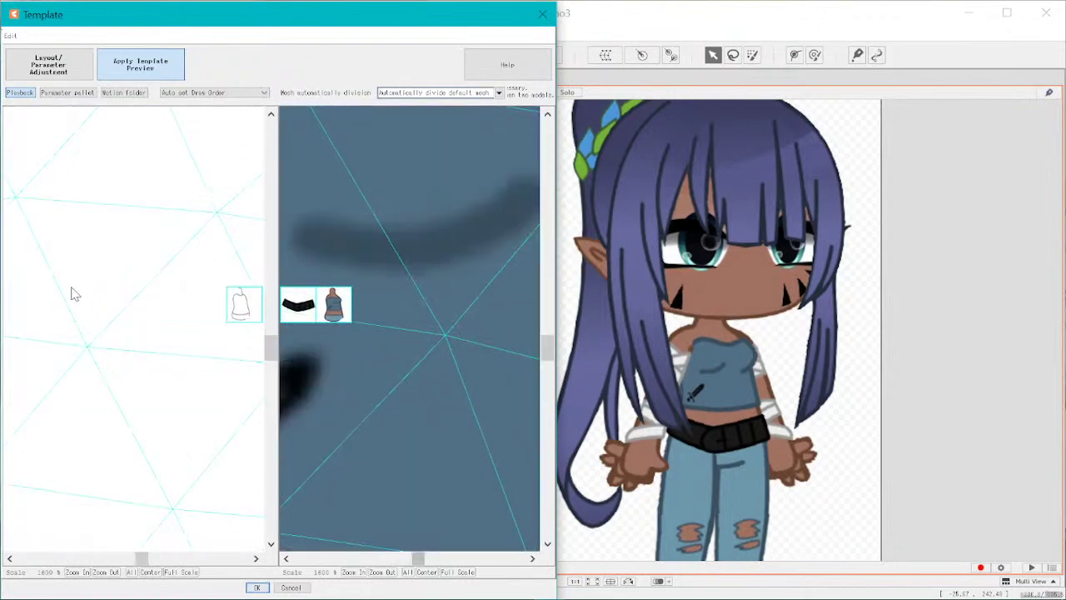
pyautogui.scroll(-3, 75, 297)
pyautogui.scroll(-3, 75, 297)
pyautogui.scroll(7, 74, 286)
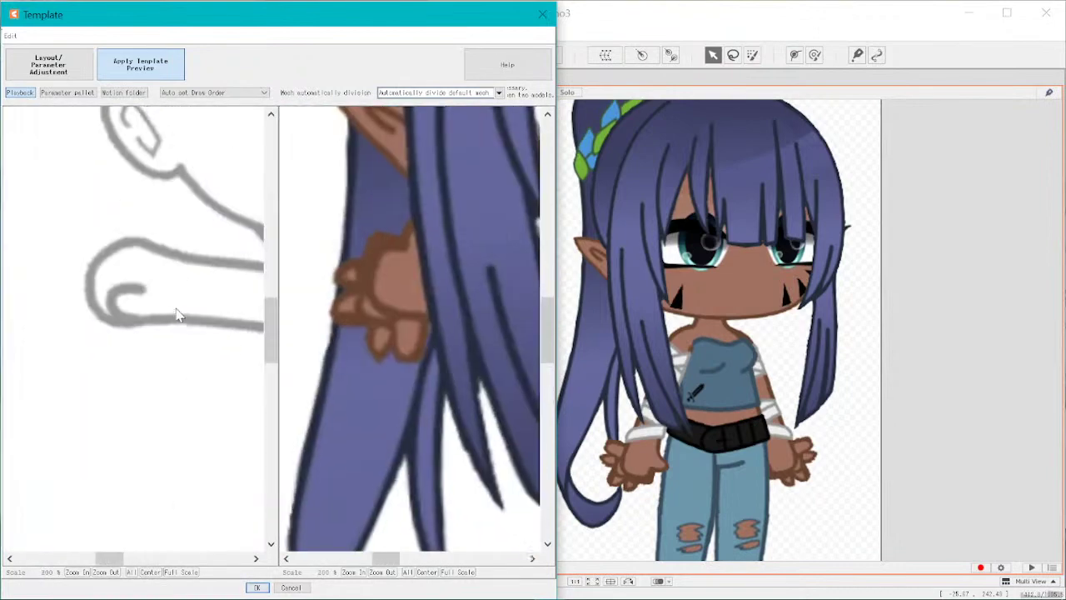
pyautogui.scroll(-6, 153, 303)
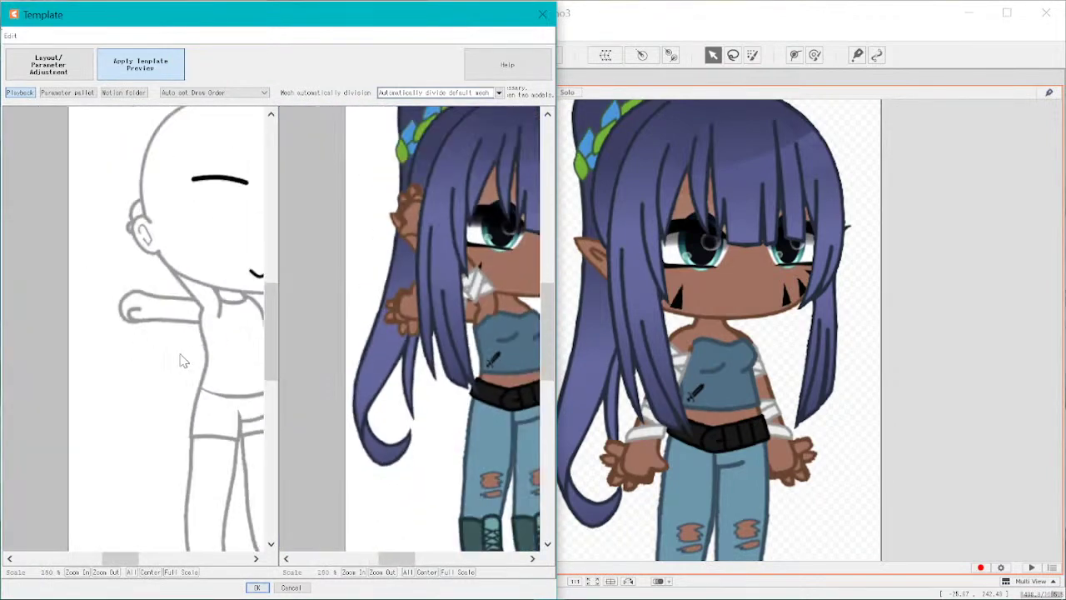
pyautogui.scroll(5, 249, 374)
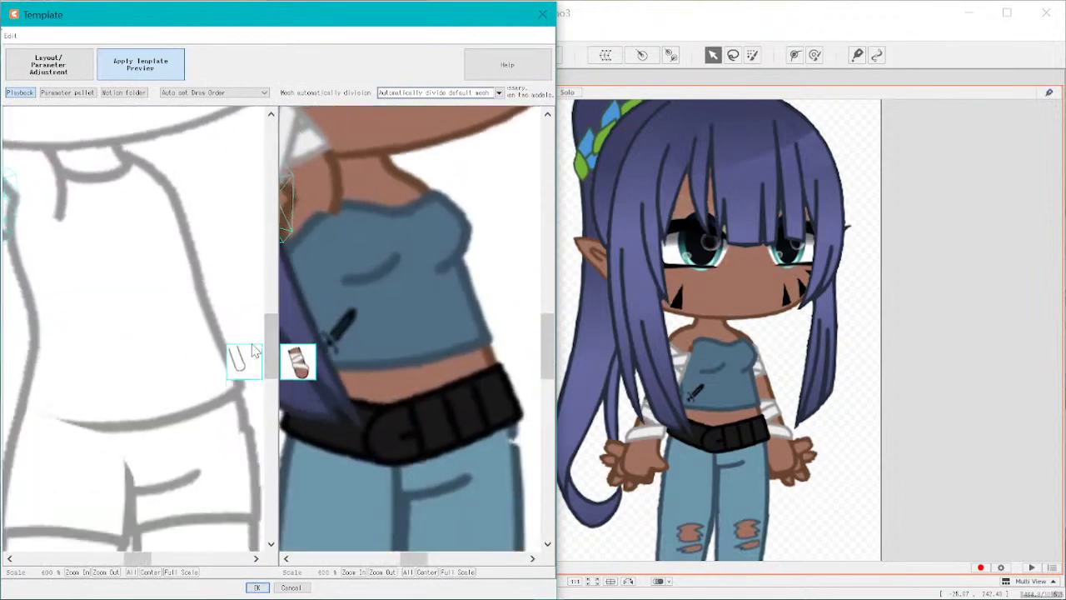
pyautogui.scroll(-8, 253, 354)
pyautogui.scroll(4, 253, 350)
pyautogui.scroll(-4, 250, 346)
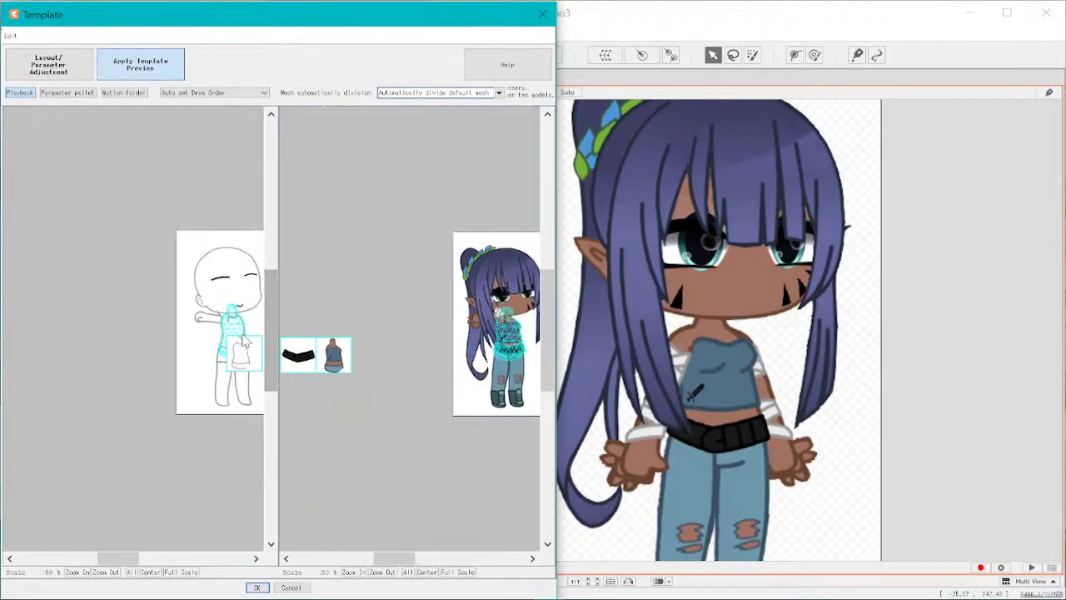
pyautogui.scroll(2, 245, 341)
pyautogui.scroll(1, 246, 340)
pyautogui.moveTo(112, 361); pyautogui.dragTo(25, 369)
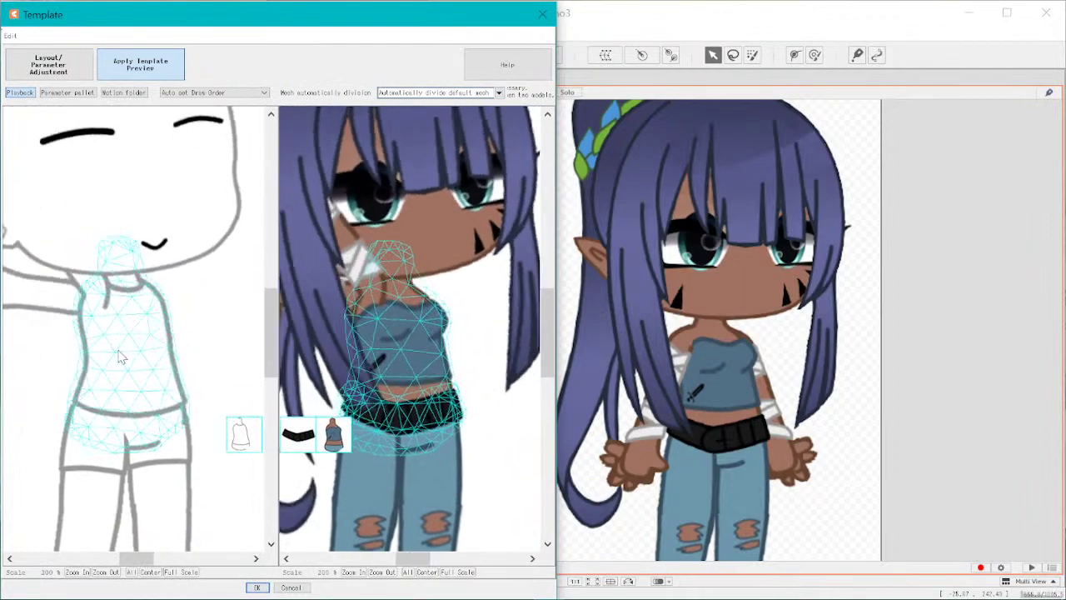
pyautogui.scroll(-2, 136, 371)
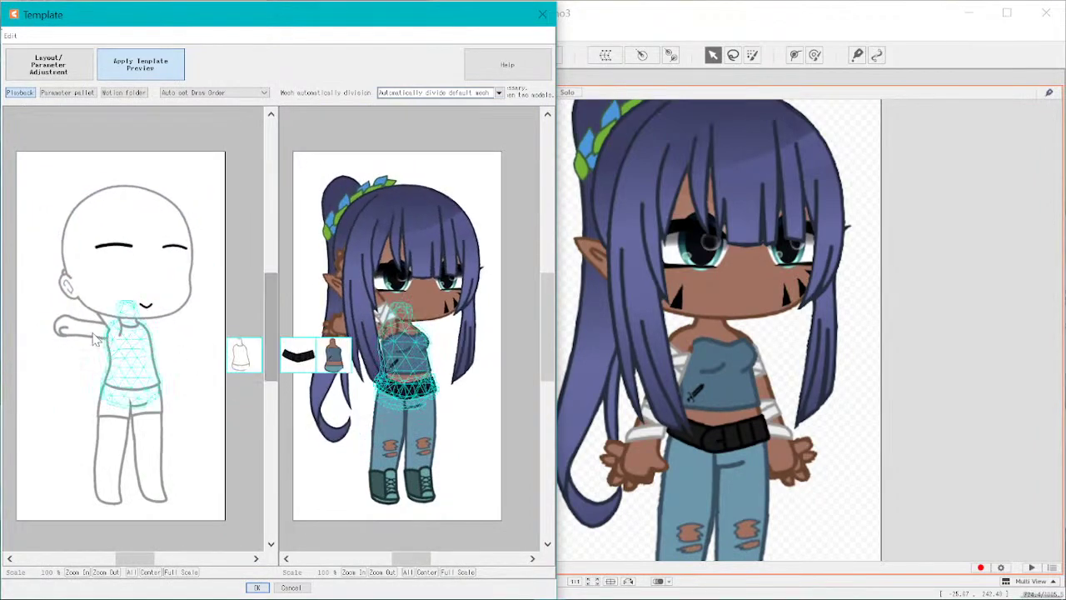
pyautogui.scroll(6, 349, 338)
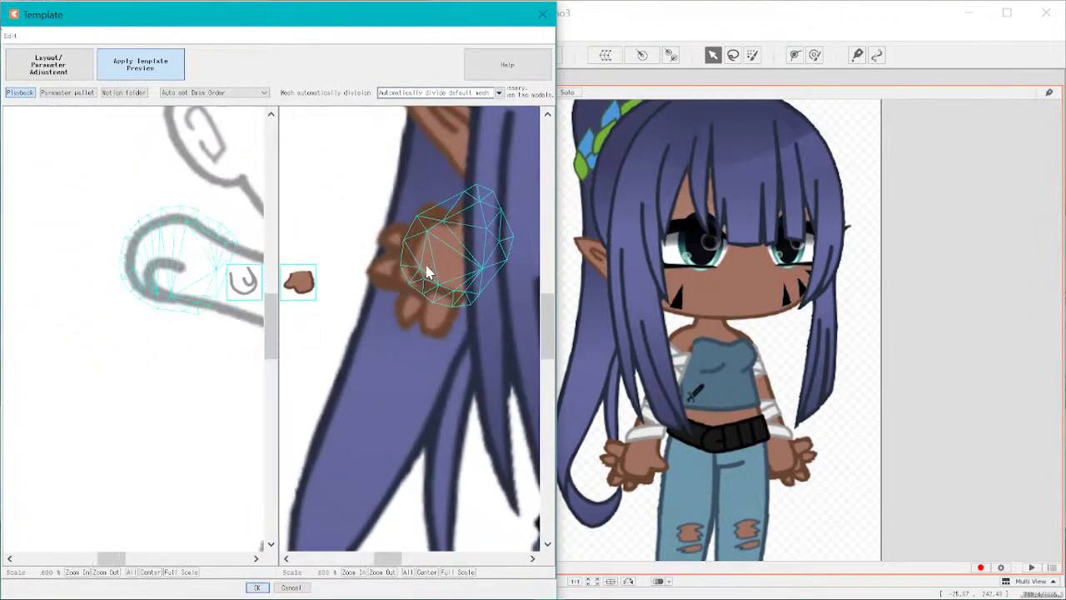
pyautogui.scroll(-5, 385, 277)
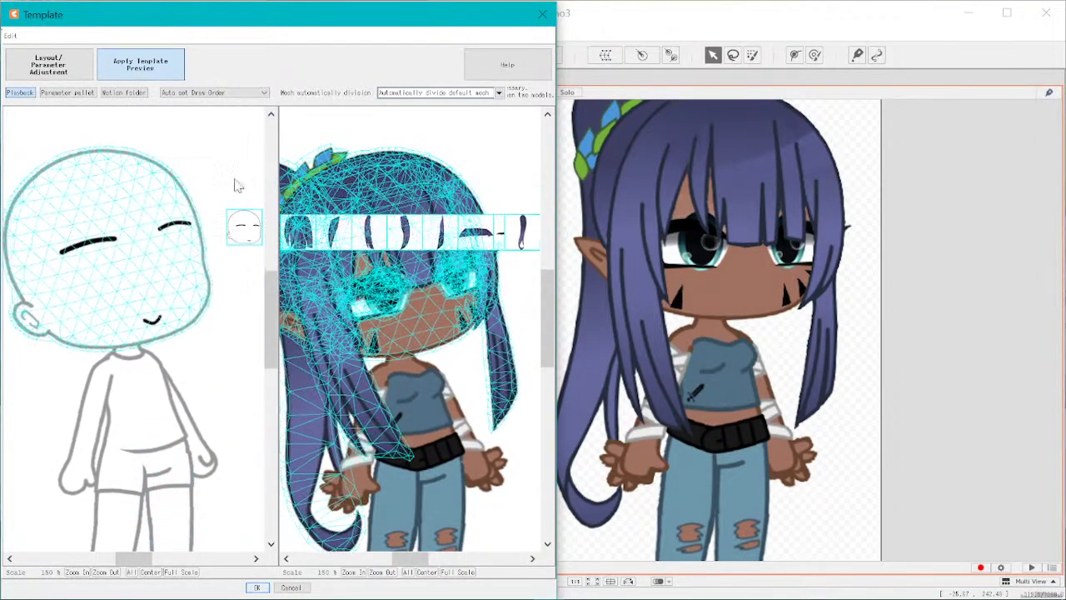
# - Confirm the template application so that its deformers and parameters are added to the model
pyautogui.scroll(-3, 169, 421)
pyautogui.scroll(-2, 169, 420)
pyautogui.scroll(4, 160, 456)
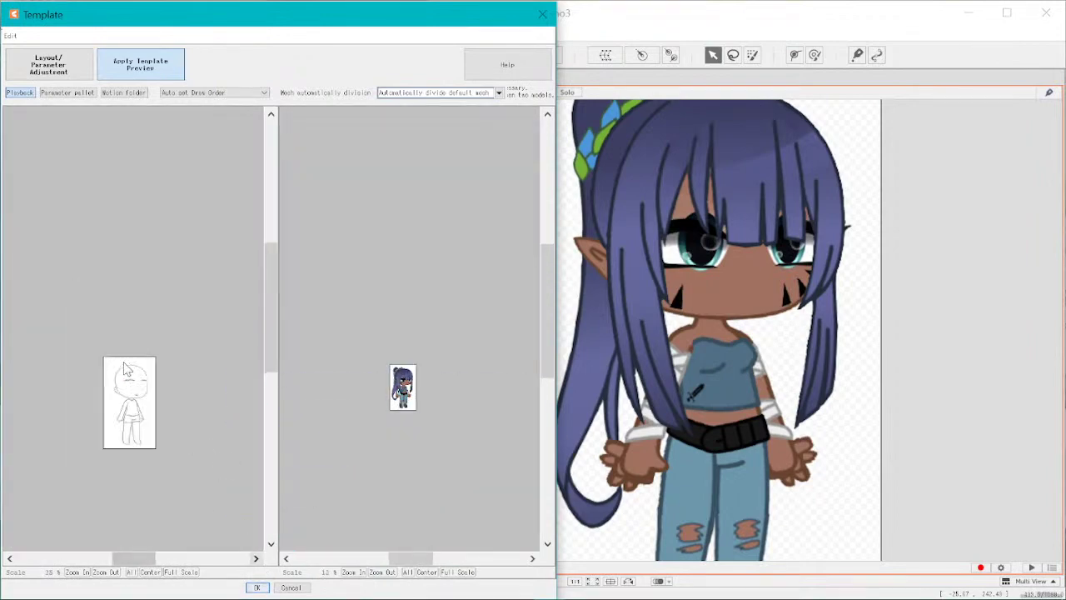
pyautogui.click(257, 588)
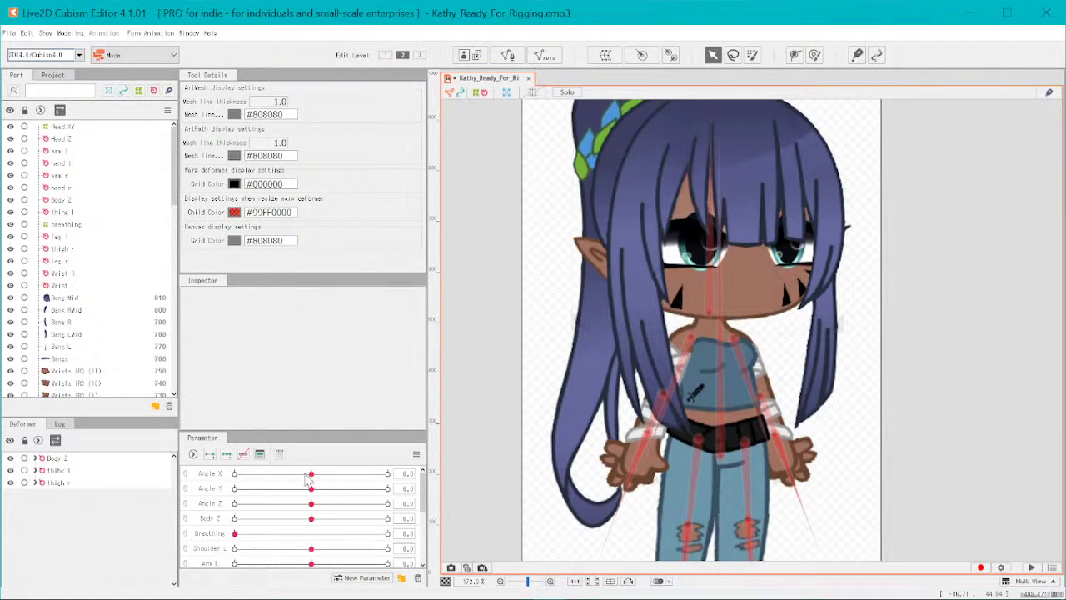
# - Try the head turn by setting Angle X to about 21, and undo the change
pyautogui.moveTo(311, 473); pyautogui.dragTo(312, 497)
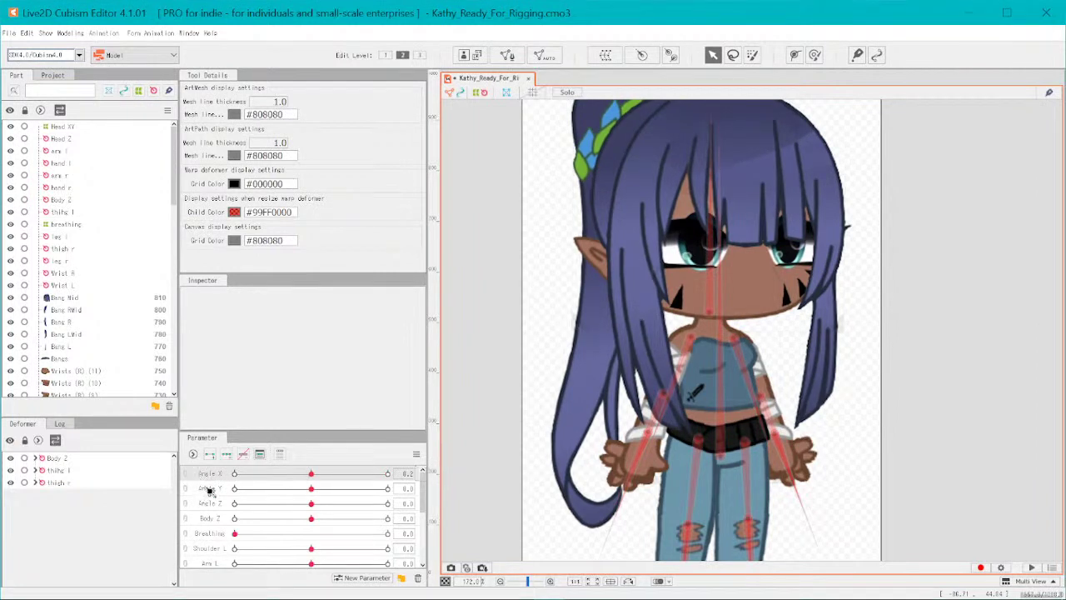
pyautogui.keyDown('ctrl'); pyautogui.click(210, 490); pyautogui.keyUp('ctrl')
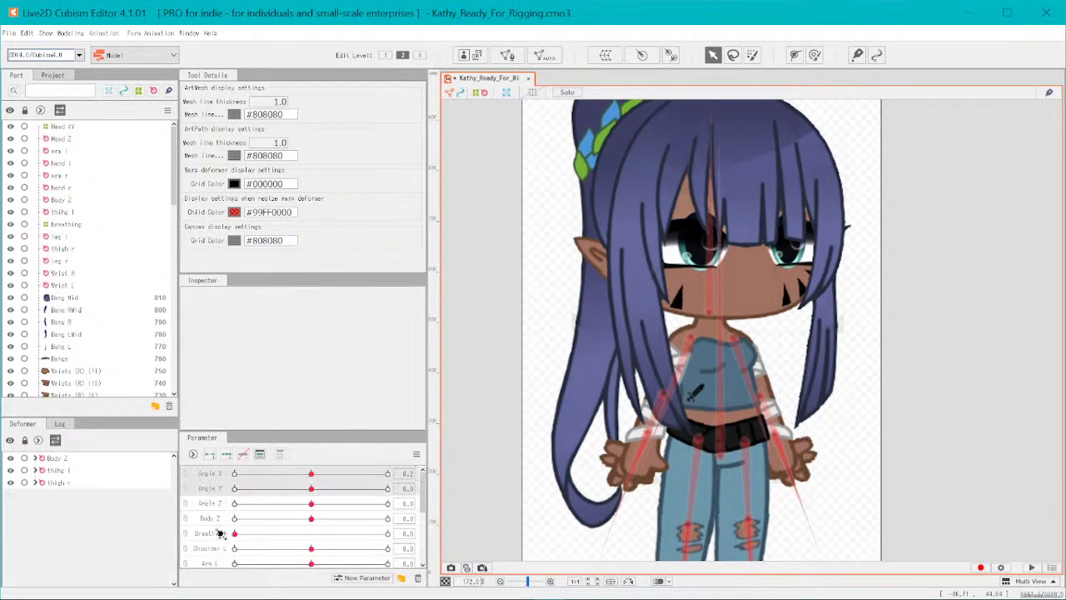
pyautogui.keyDown('ctrl'); pyautogui.click(220, 534); pyautogui.keyUp('ctrl')
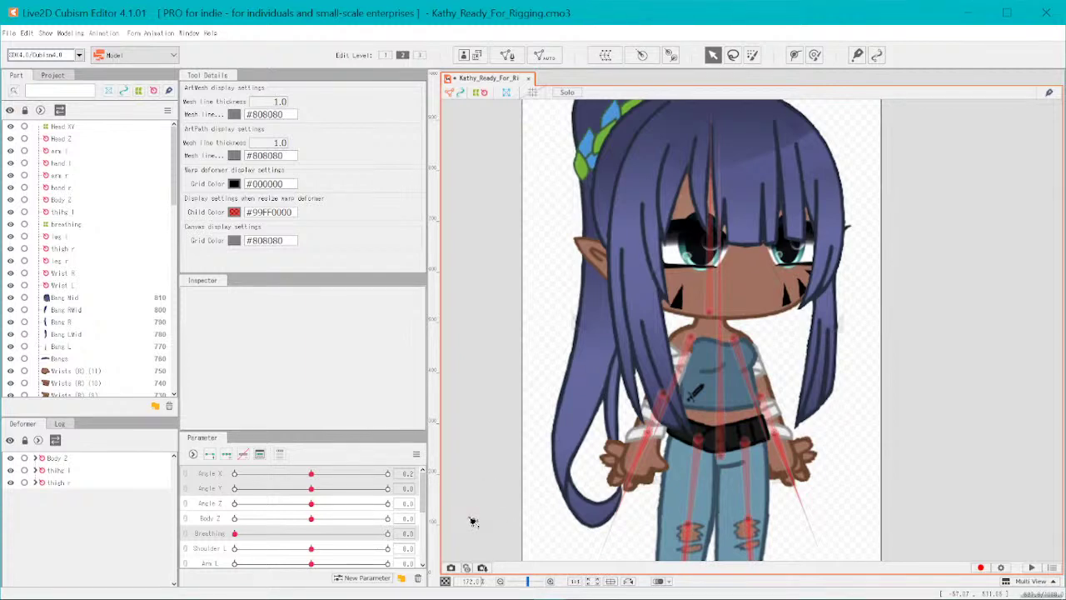
pyautogui.click(366, 477)
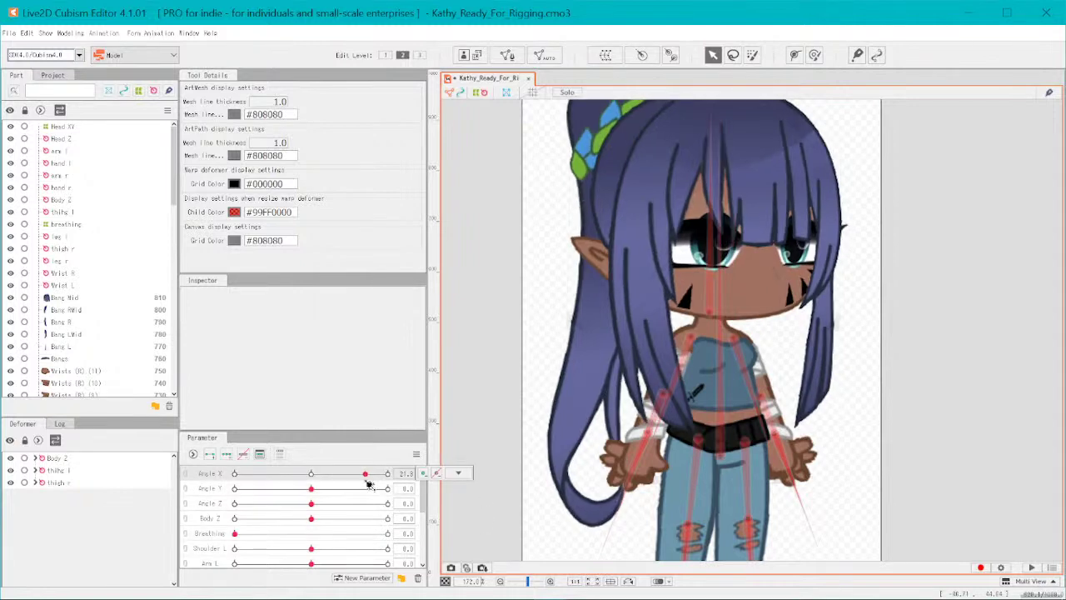
pyautogui.hotkey('ctrl', 'z')
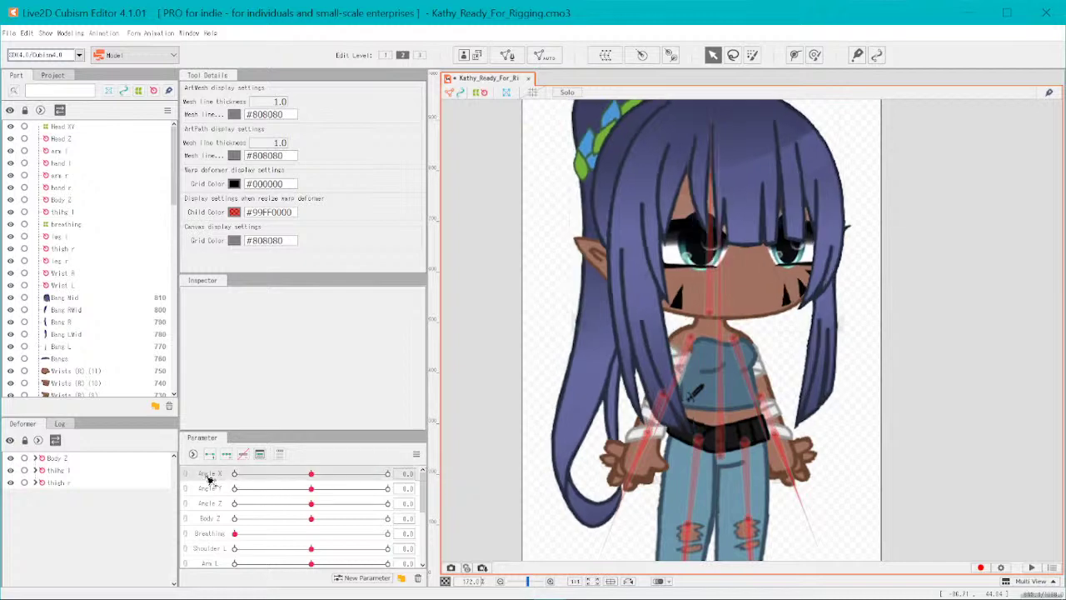
# - Select the whole range of parameters from Angle X through Leg R
pyautogui.scroll(-2, 266, 503)
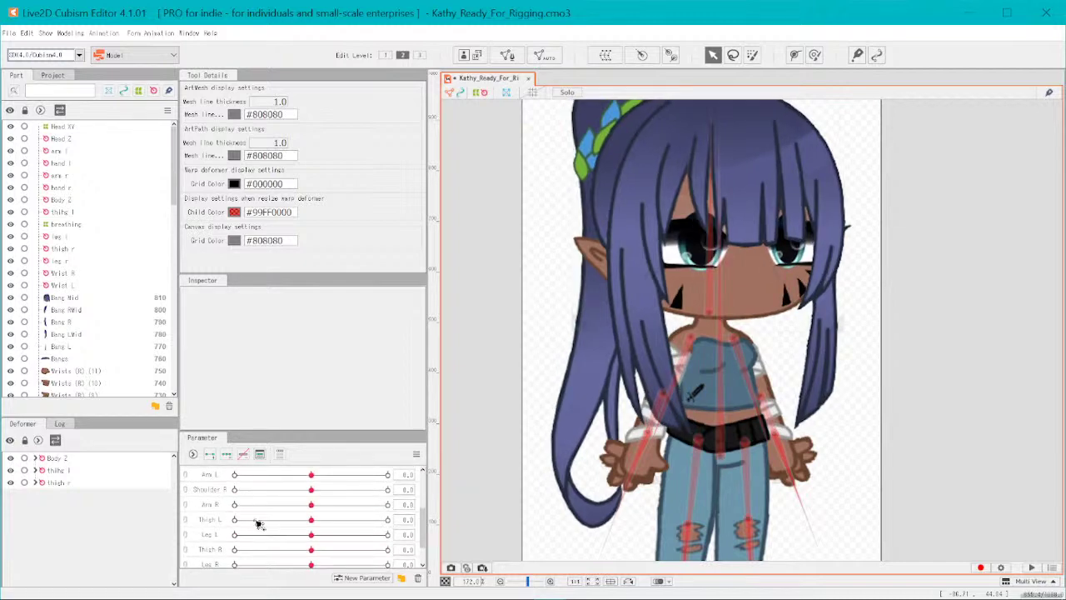
pyautogui.scroll(-1, 235, 554)
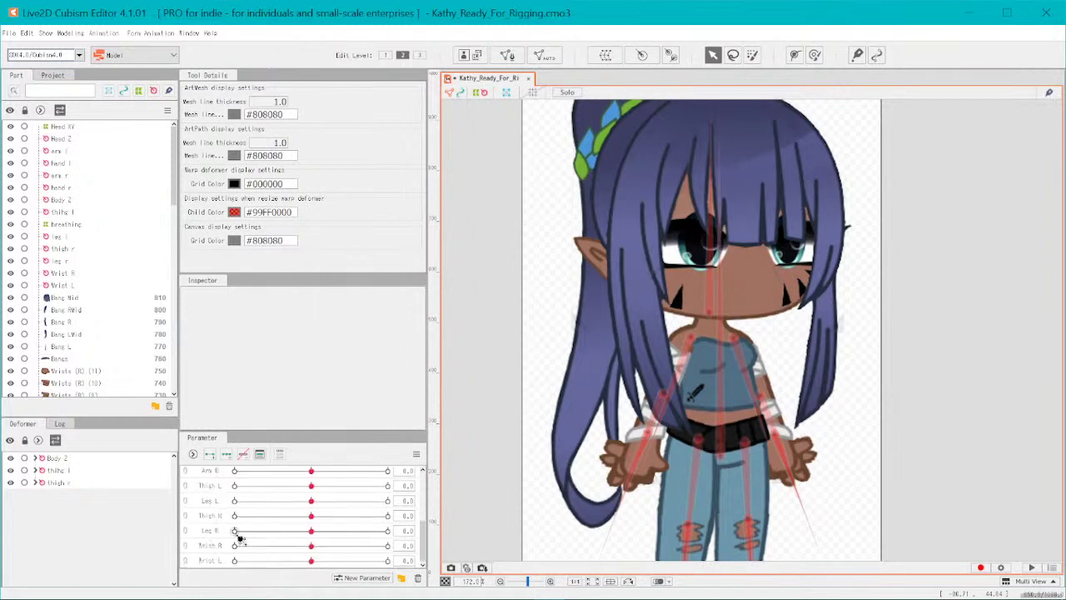
pyautogui.click(212, 532)
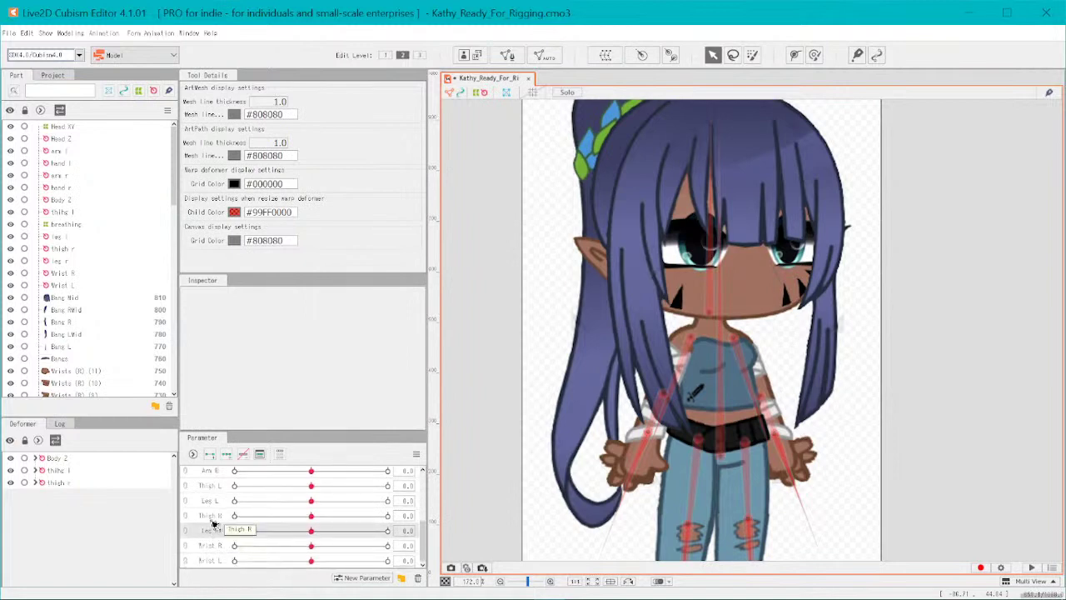
pyautogui.scroll(2, 214, 522)
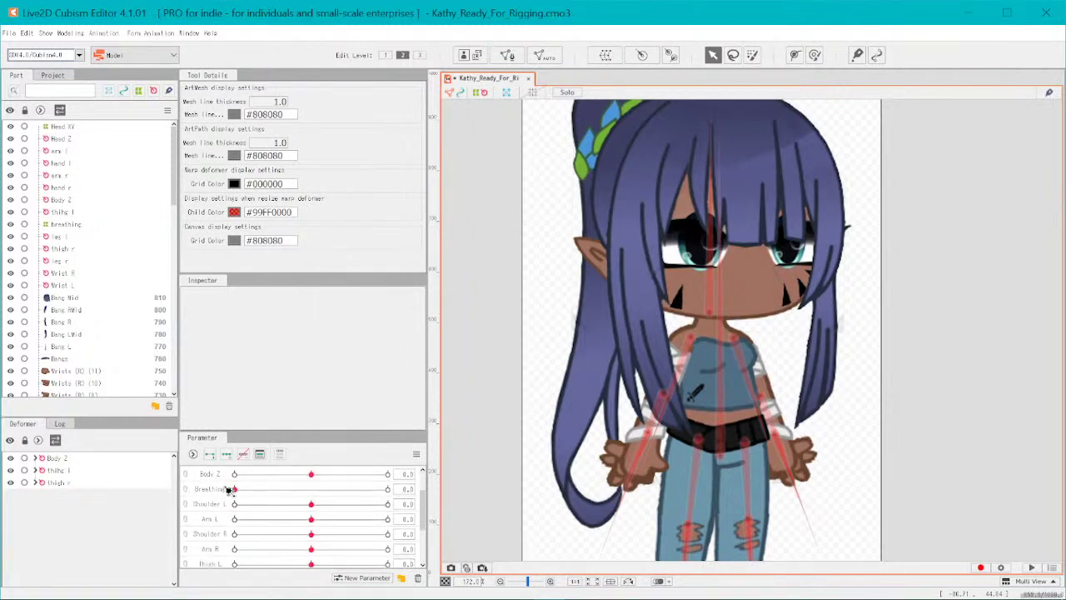
pyautogui.scroll(1, 221, 489)
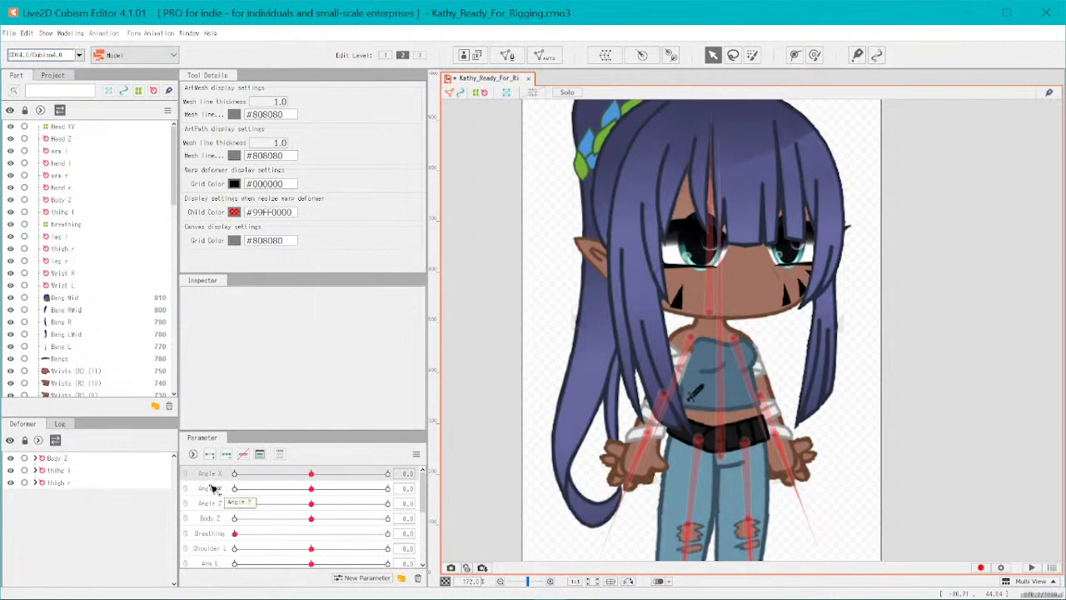
pyautogui.scroll(-3, 229, 517)
pyautogui.keyDown('shift'); pyautogui.click(212, 534); pyautogui.keyUp('shift')
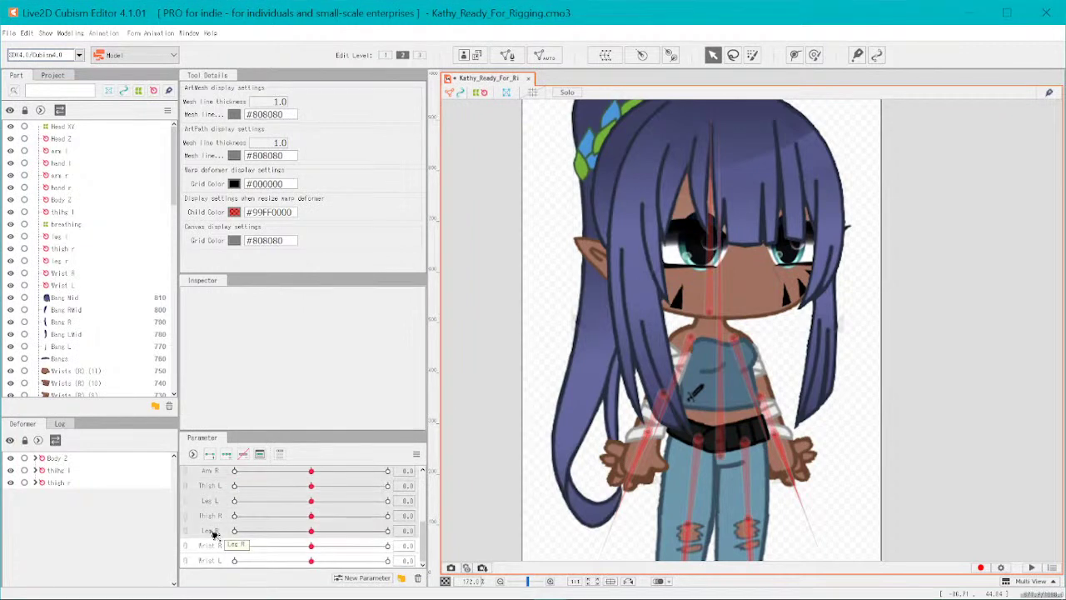
pyautogui.scroll(3, 283, 519)
pyautogui.scroll(-3, 288, 500)
pyautogui.scroll(3, 315, 529)
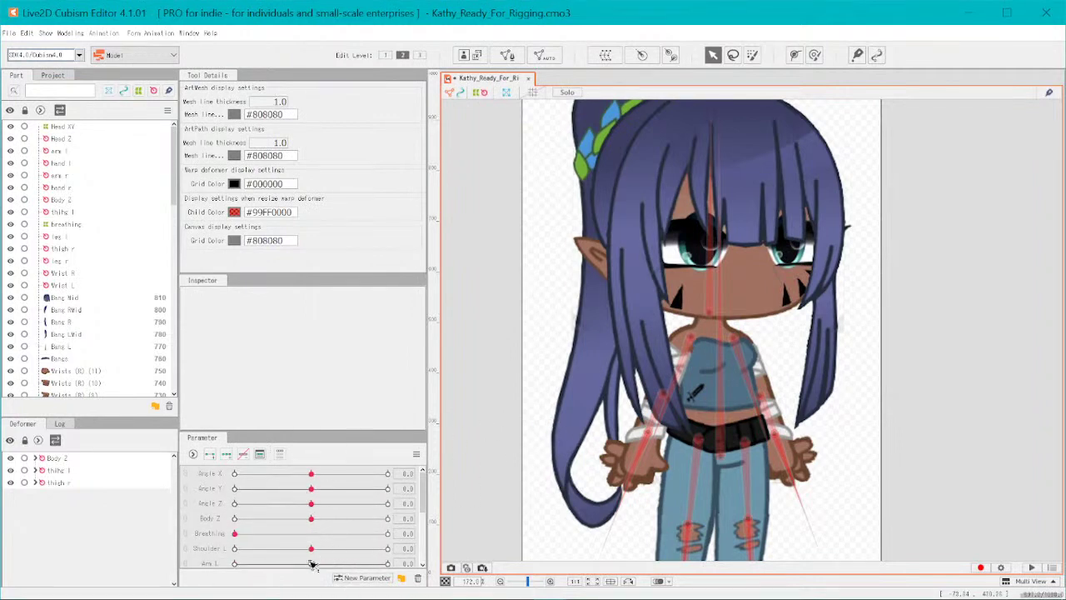
# - Try the head movement by setting Angle X to 30 and Angle Y to about -15, and return the parameters to their defaults
pyautogui.moveTo(311, 473); pyautogui.dragTo(234, 473)
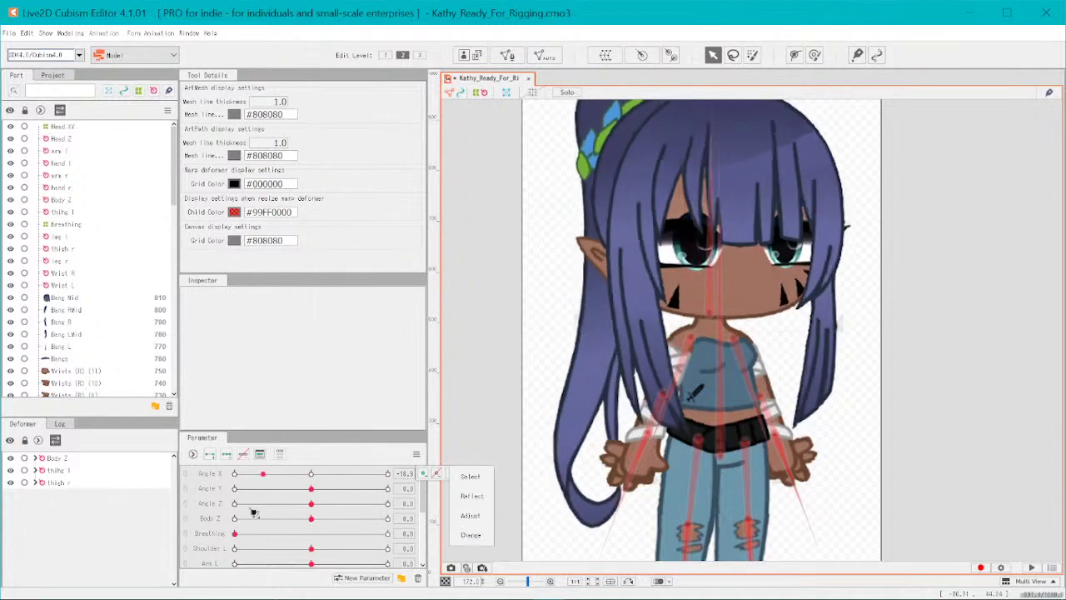
pyautogui.click(388, 473)
pyautogui.moveTo(324, 493); pyautogui.dragTo(273, 490)
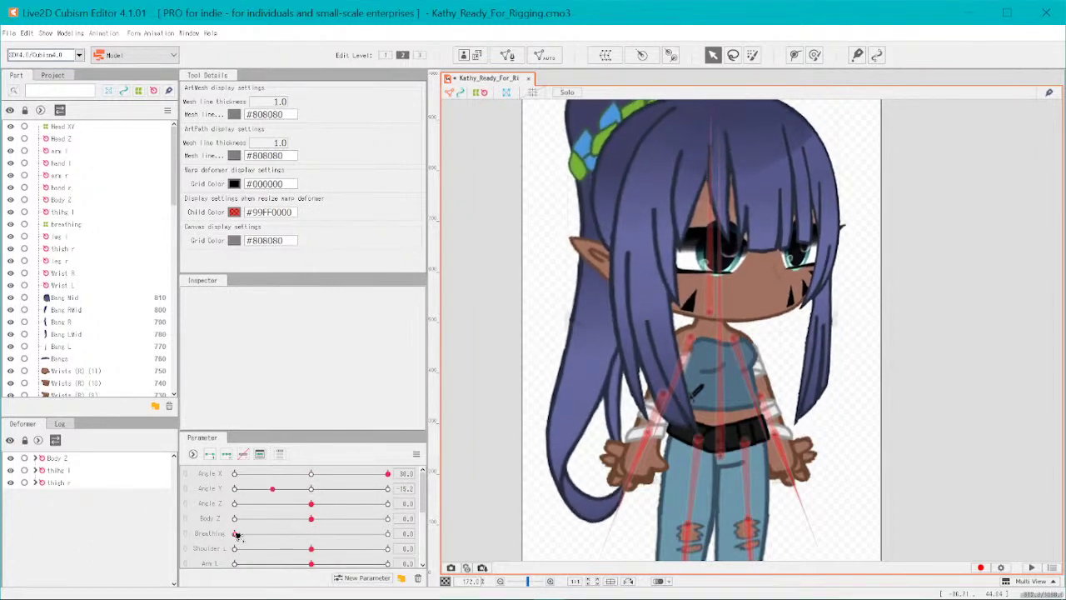
pyautogui.moveTo(236, 533); pyautogui.dragTo(4, 580)
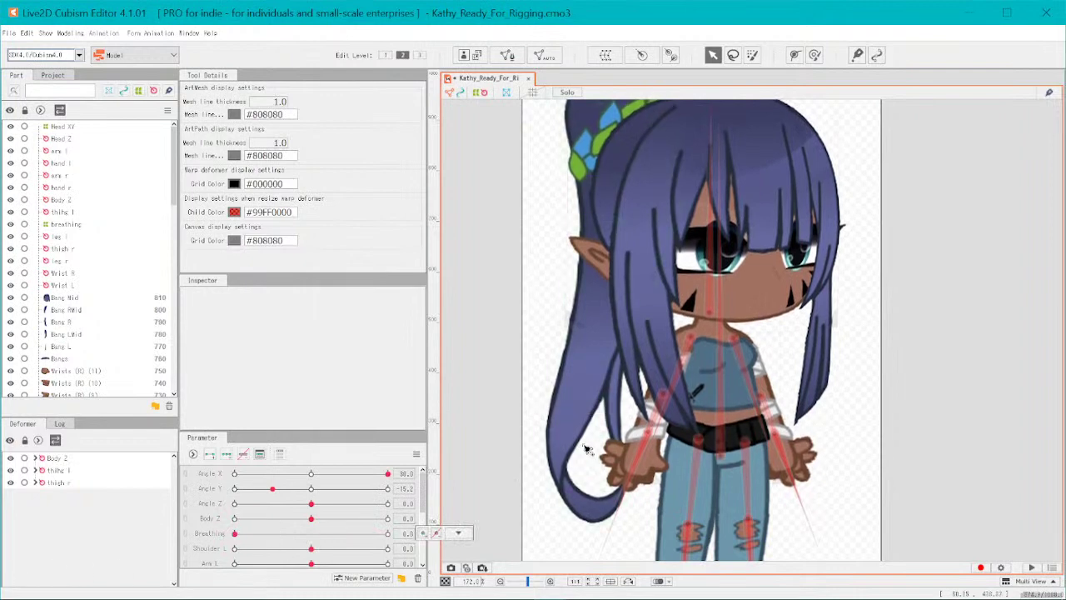
pyautogui.hotkey('ctrl', 'd')
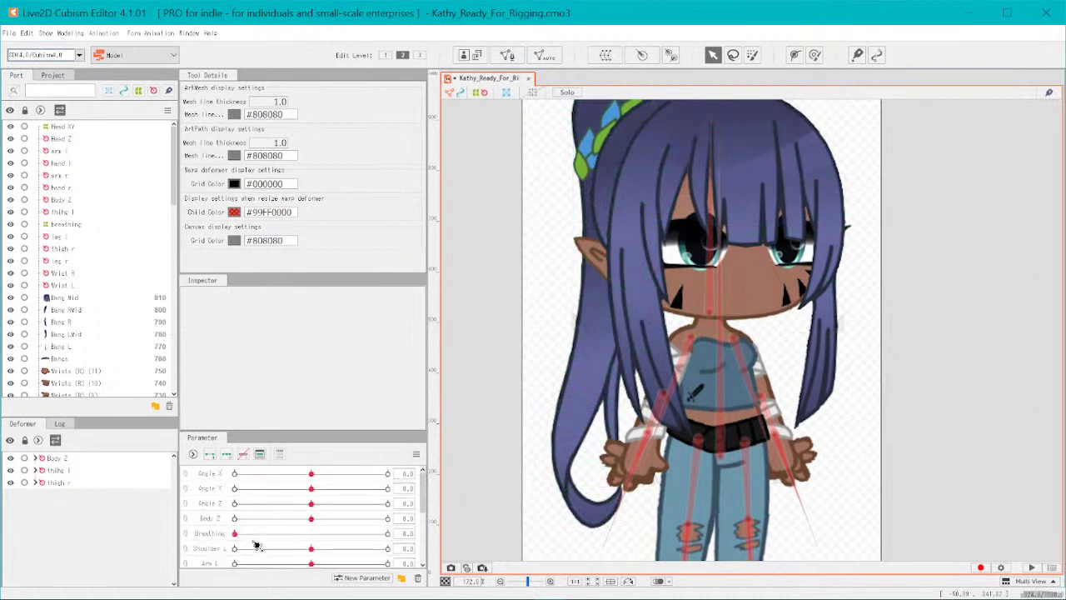
# - Examine the parameter list from Angle X to Wrist L and view the whole character on the canvas
pyautogui.click(215, 474)
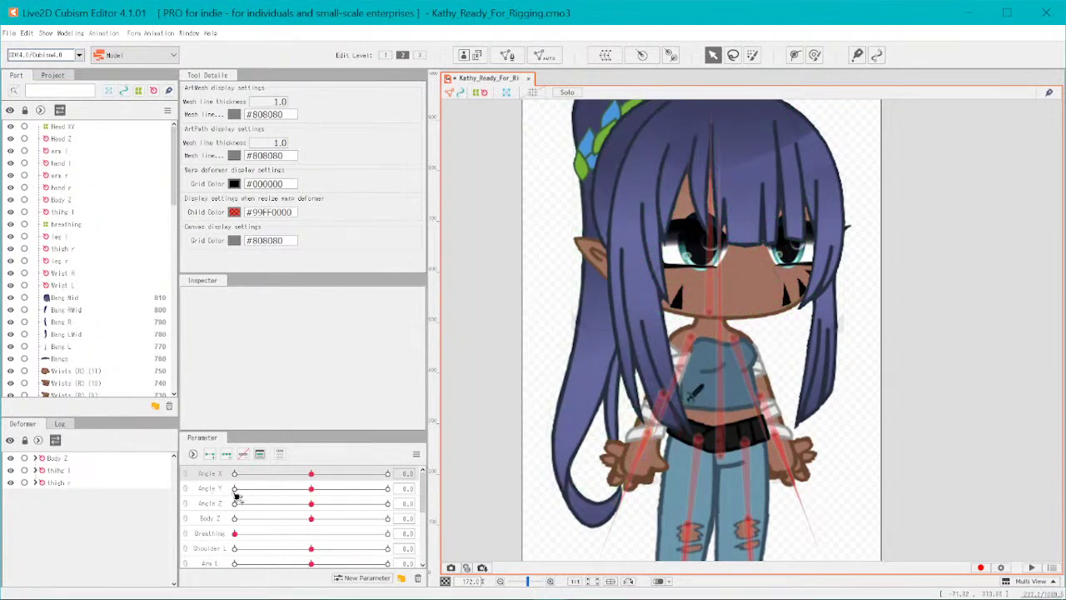
pyautogui.scroll(-3, 312, 518)
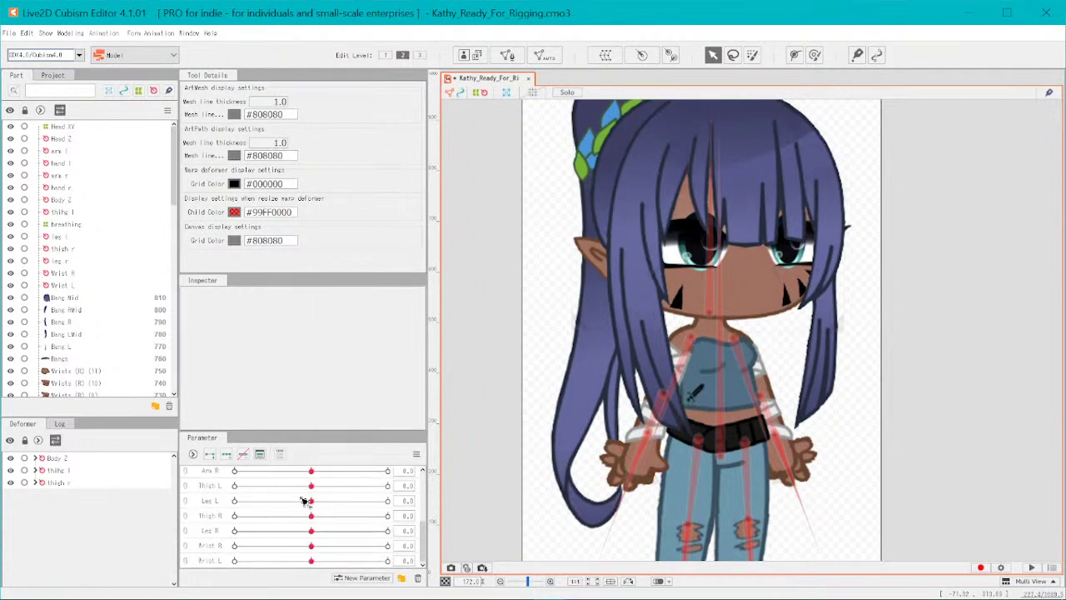
pyautogui.scroll(3, 234, 550)
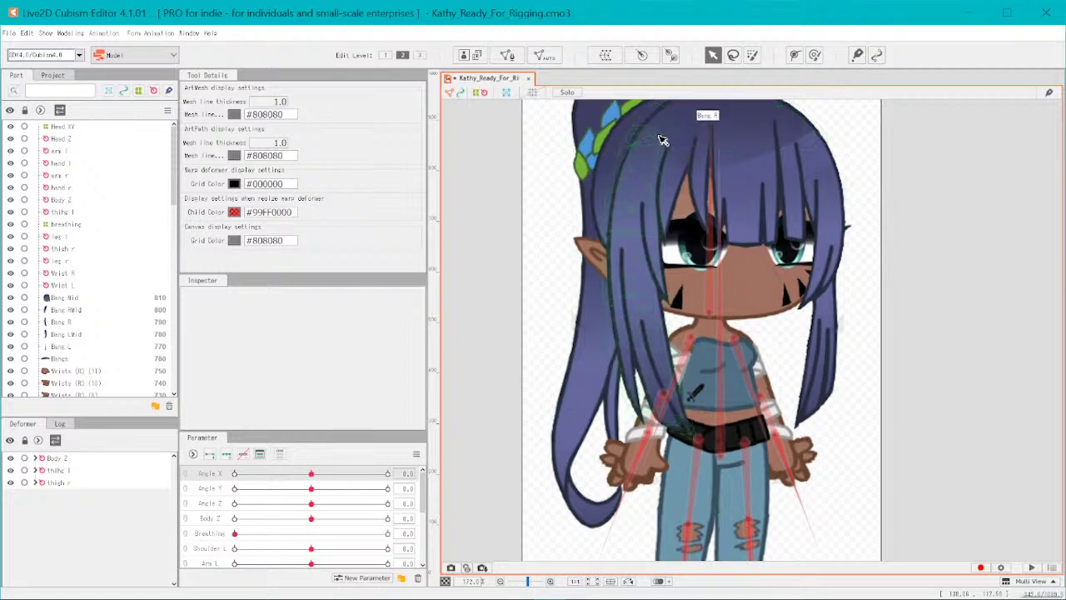
pyautogui.scroll(-4, 673, 133)
pyautogui.scroll(-3, 694, 125)
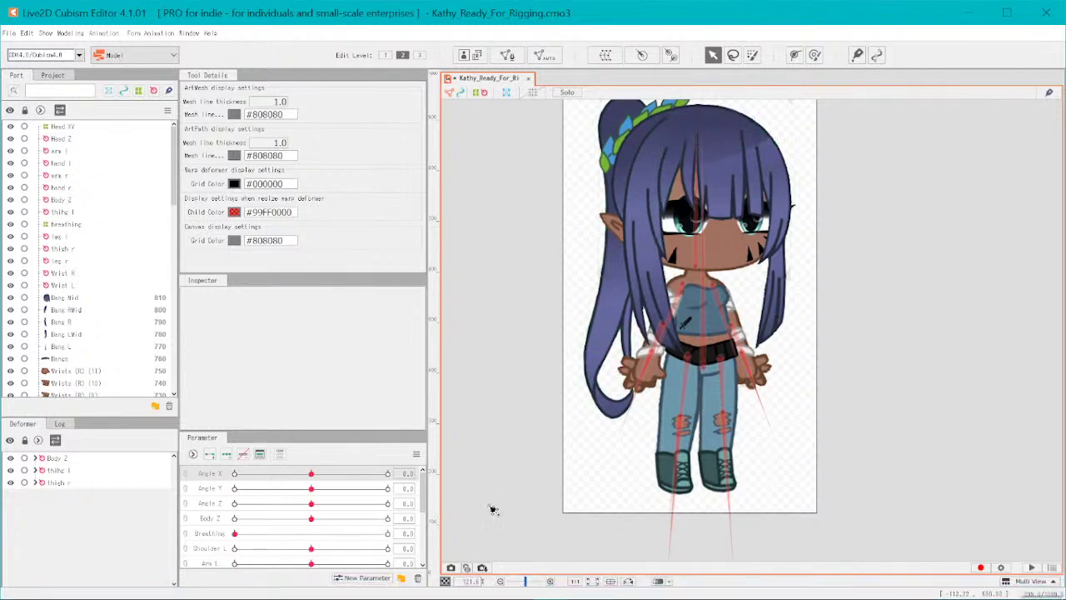
pyautogui.click(593, 581)
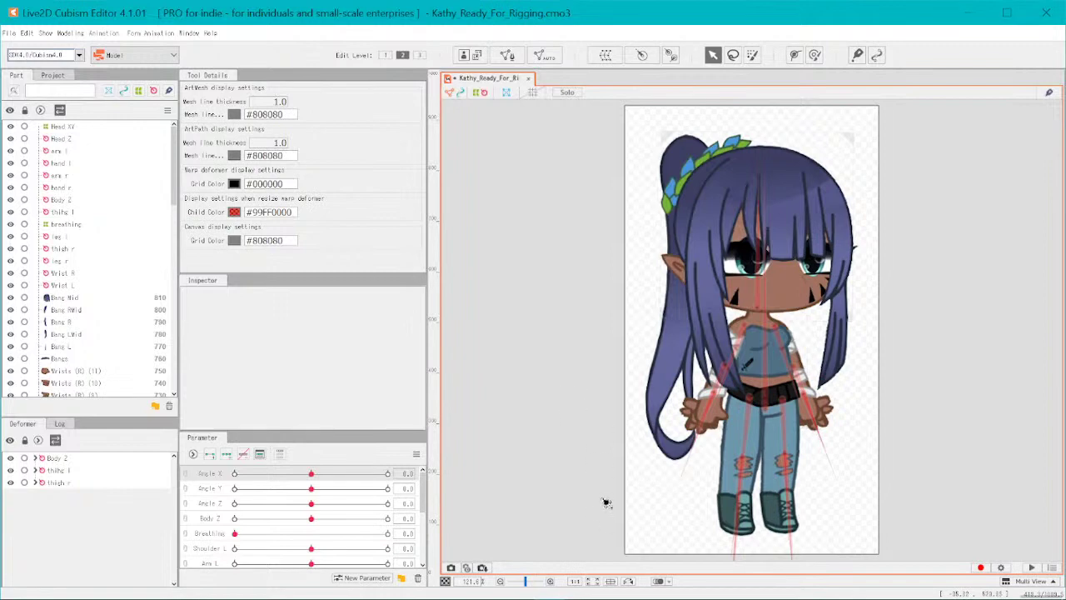
pyautogui.scroll(-3, 247, 514)
pyautogui.scroll(3, 246, 514)
# - Hide all parts and deformers of the model and show only the Head part
pyautogui.click(10, 109)
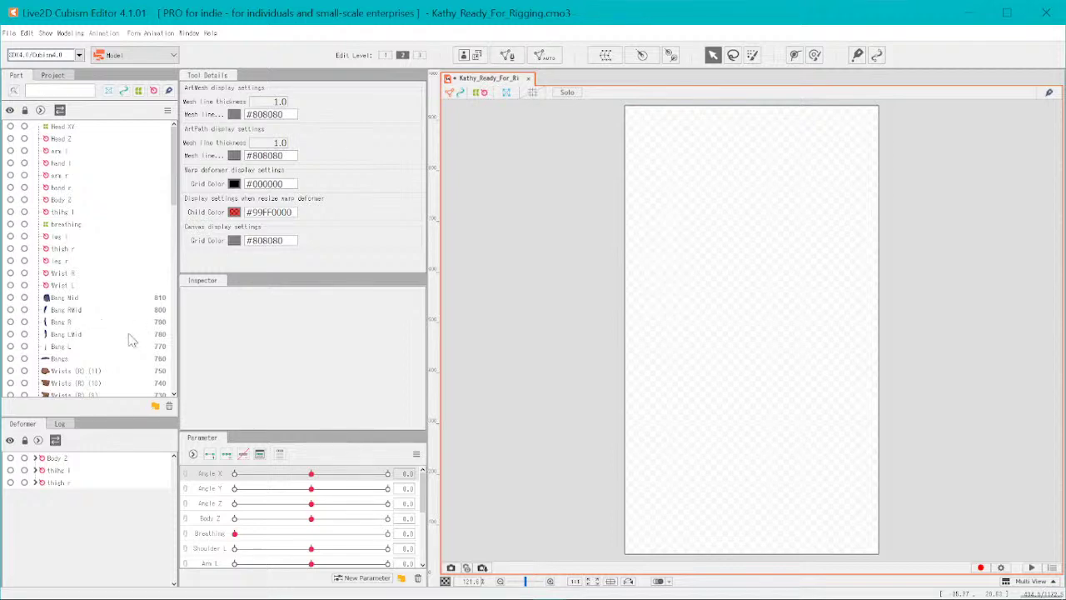
pyautogui.scroll(-2, 96, 330)
pyautogui.scroll(2, 96, 330)
pyautogui.scroll(-10, 83, 343)
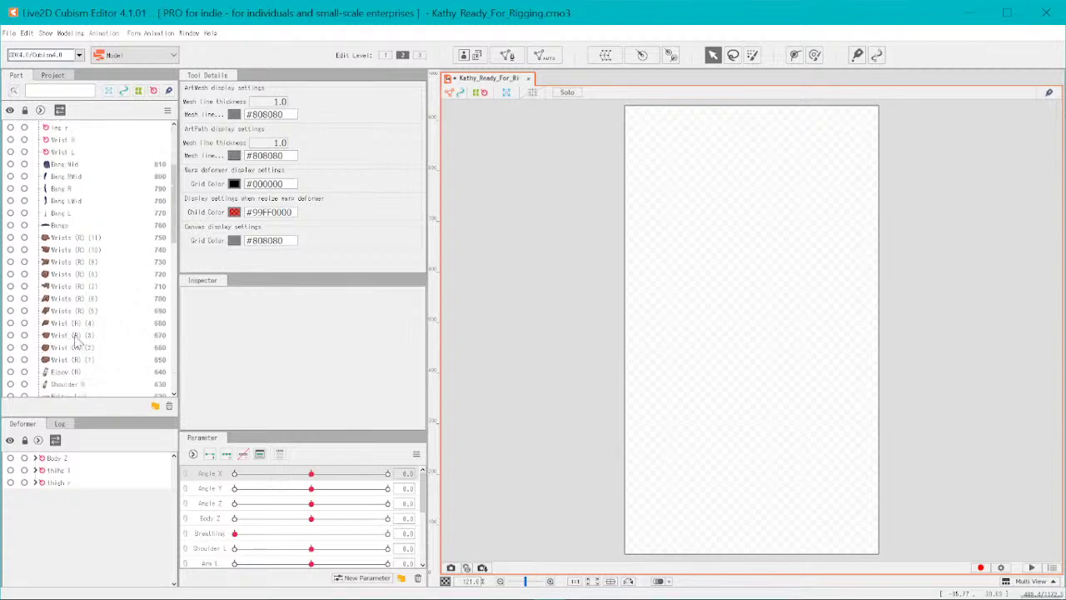
pyautogui.scroll(-4, 81, 344)
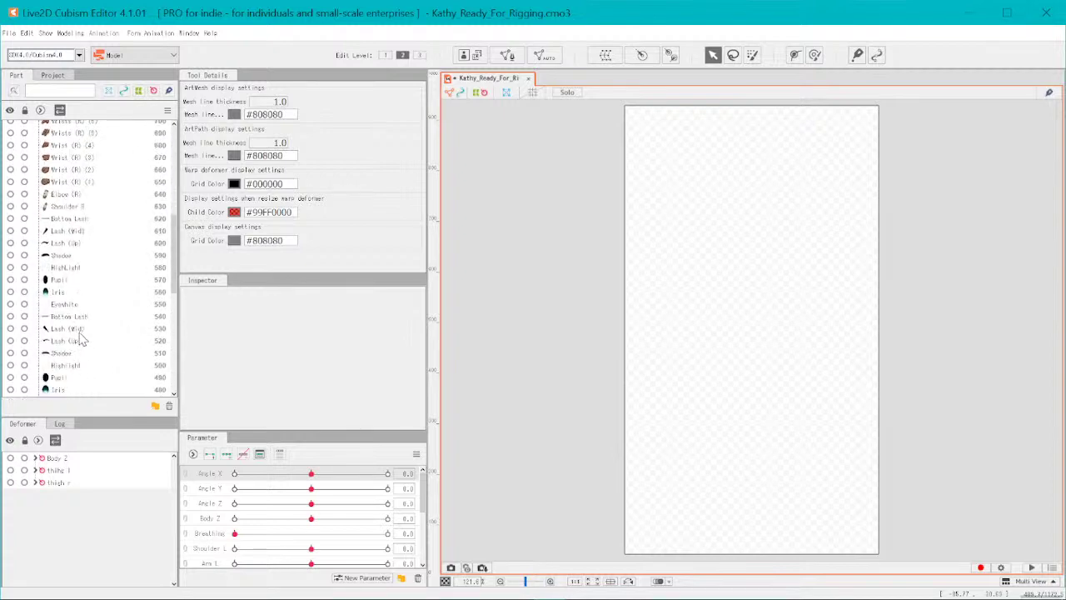
pyautogui.scroll(-6, 83, 362)
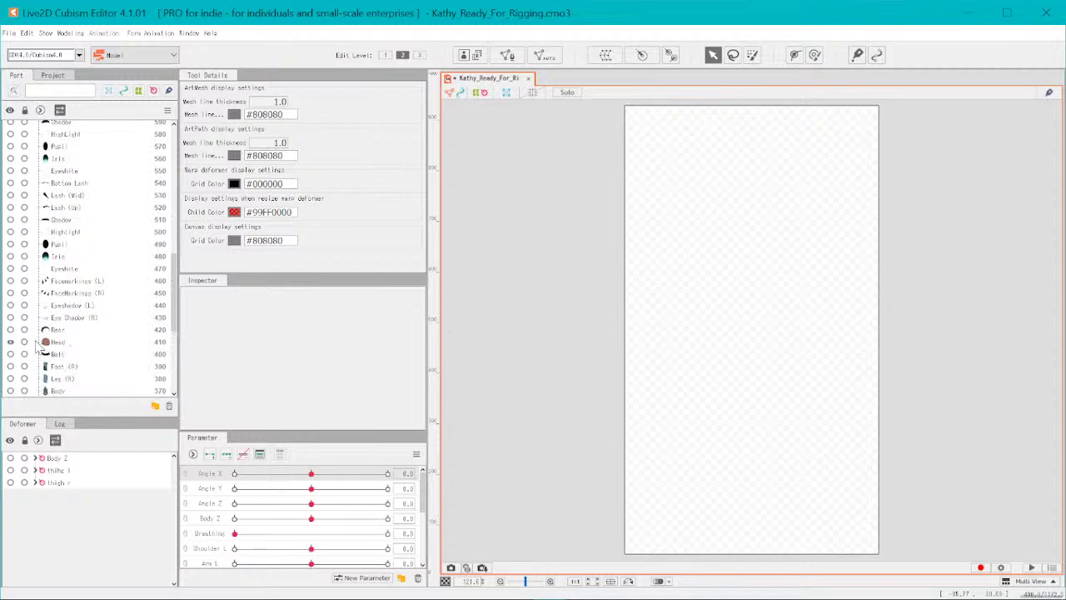
pyautogui.click(11, 342)
# - Show the Bangs, Bang L, Bang LMid, Bang R, Bang RMid and Bang Mid parts together with the head
pyautogui.scroll(15, 81, 299)
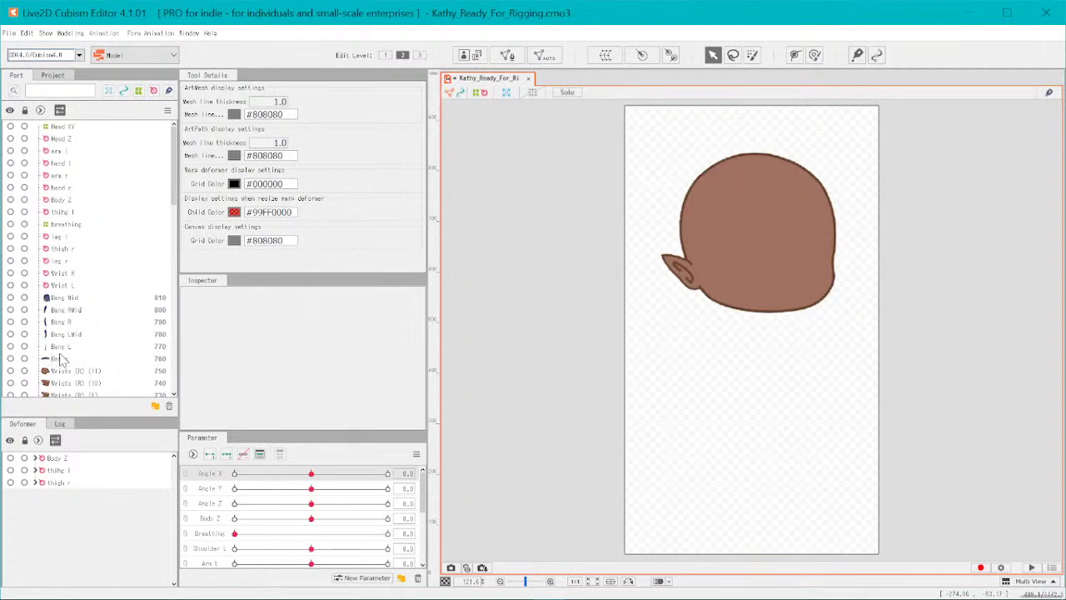
pyautogui.click(10, 358)
pyautogui.moveTo(10, 323); pyautogui.dragTo(10, 297)
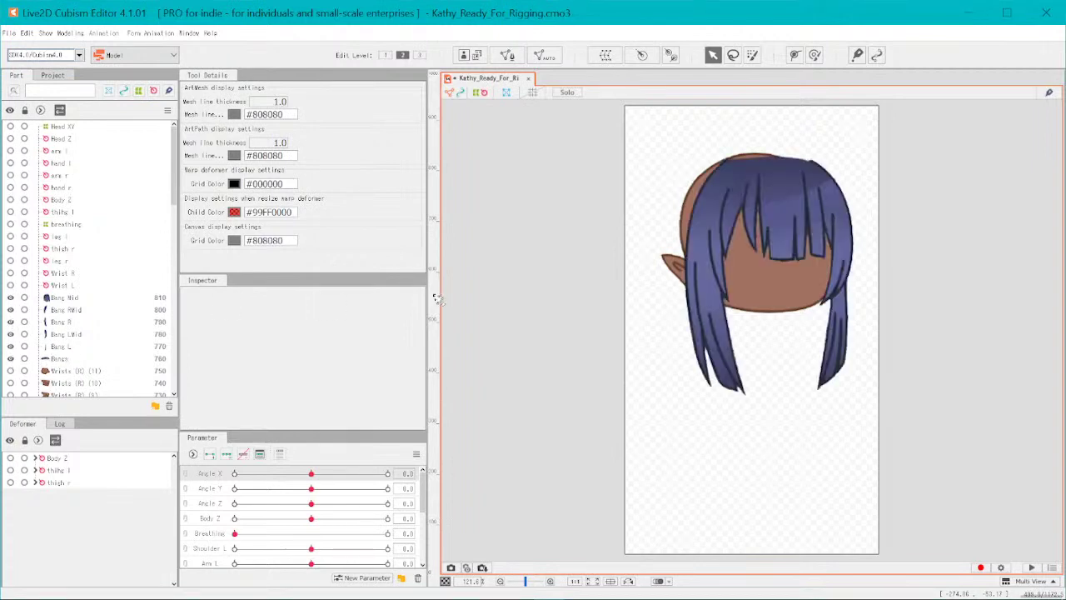
pyautogui.scroll(3, 775, 166)
pyautogui.scroll(-4, 741, 184)
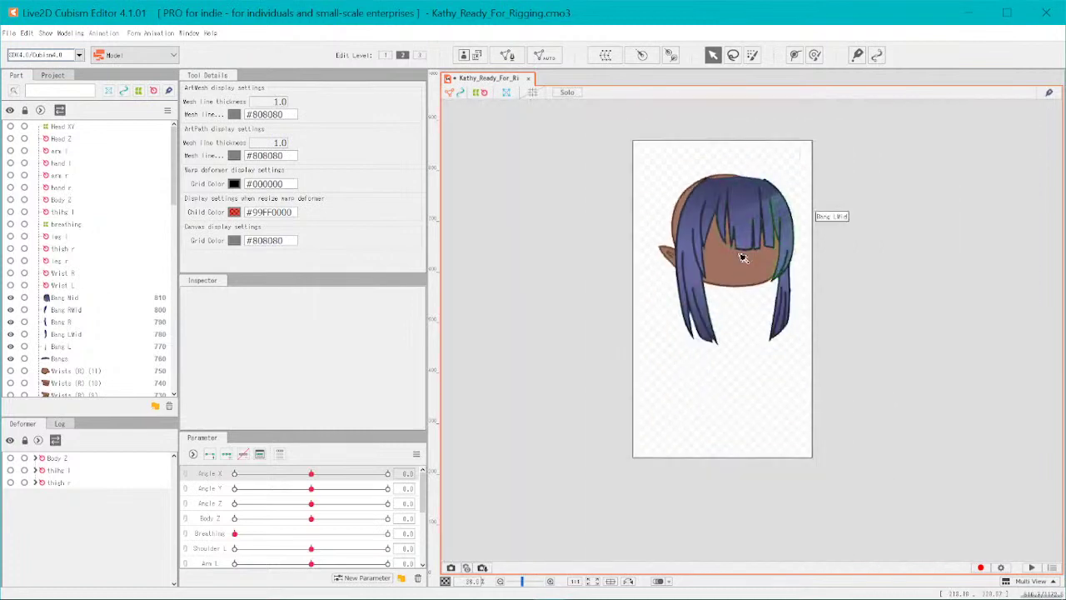
pyautogui.scroll(4, 741, 245)
pyautogui.scroll(-5, 744, 128)
pyautogui.scroll(-3, 313, 496)
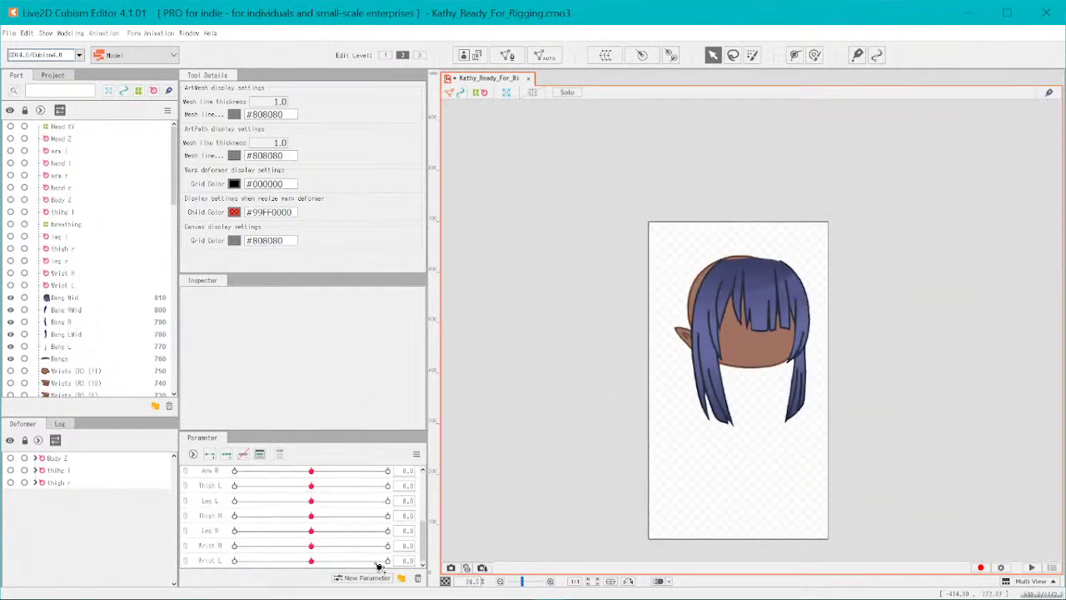
pyautogui.click(385, 581)
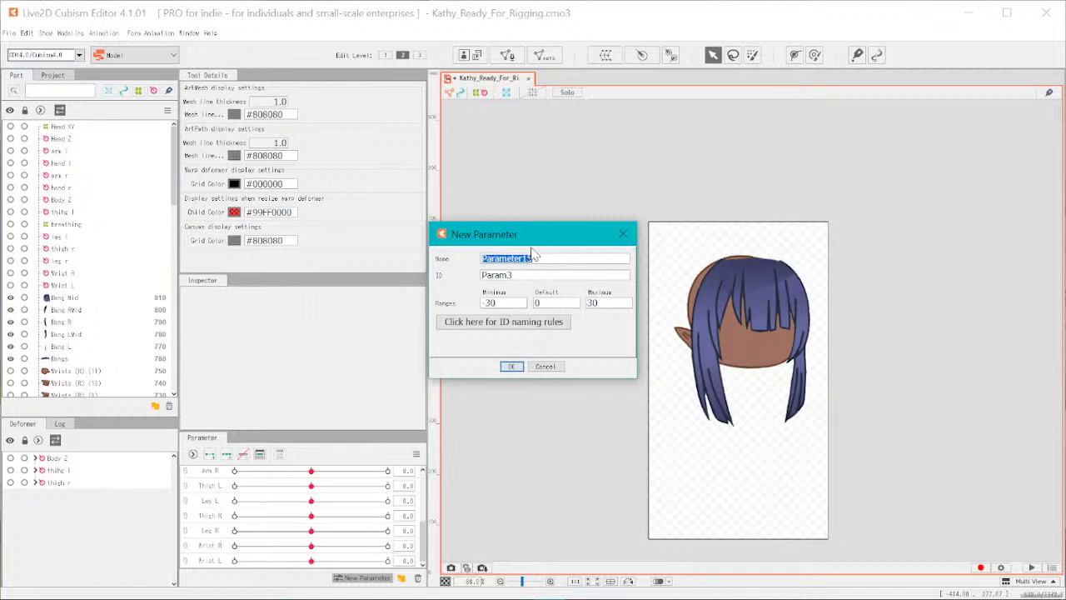
pyautogui.write('Ha')
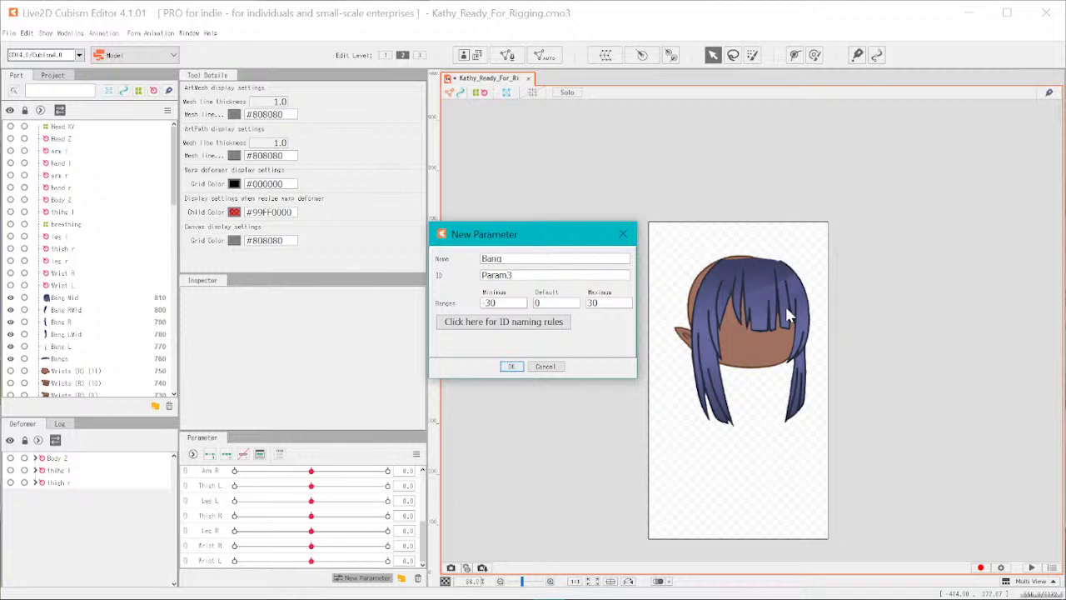
pyautogui.write('Movement')
pyautogui.click(521, 368)
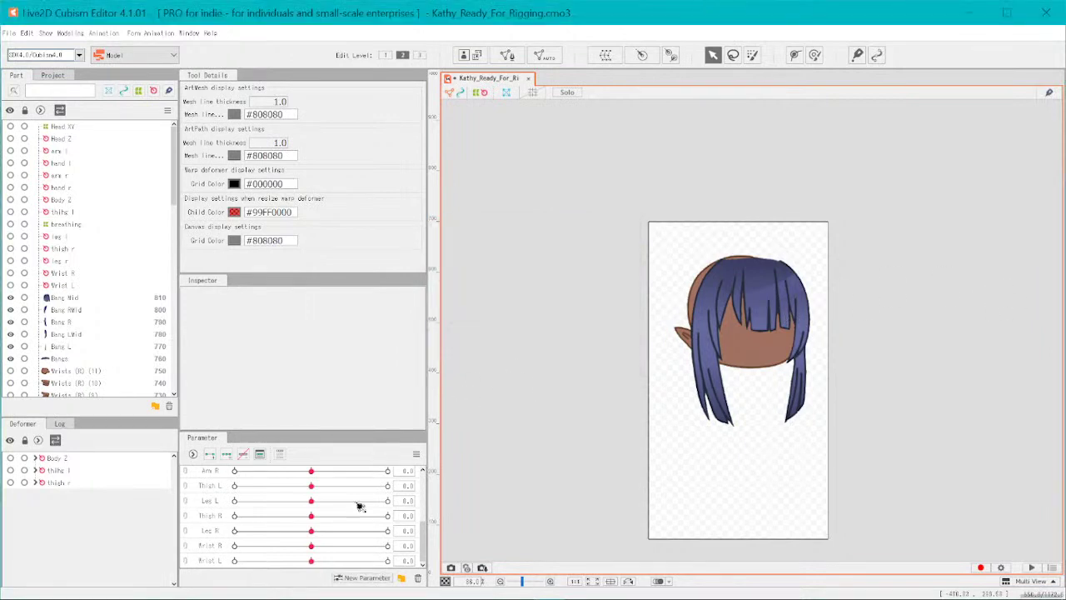
# - Look through the existing parameters for the head, body, arms, legs and wrists
pyautogui.scroll(3, 343, 543)
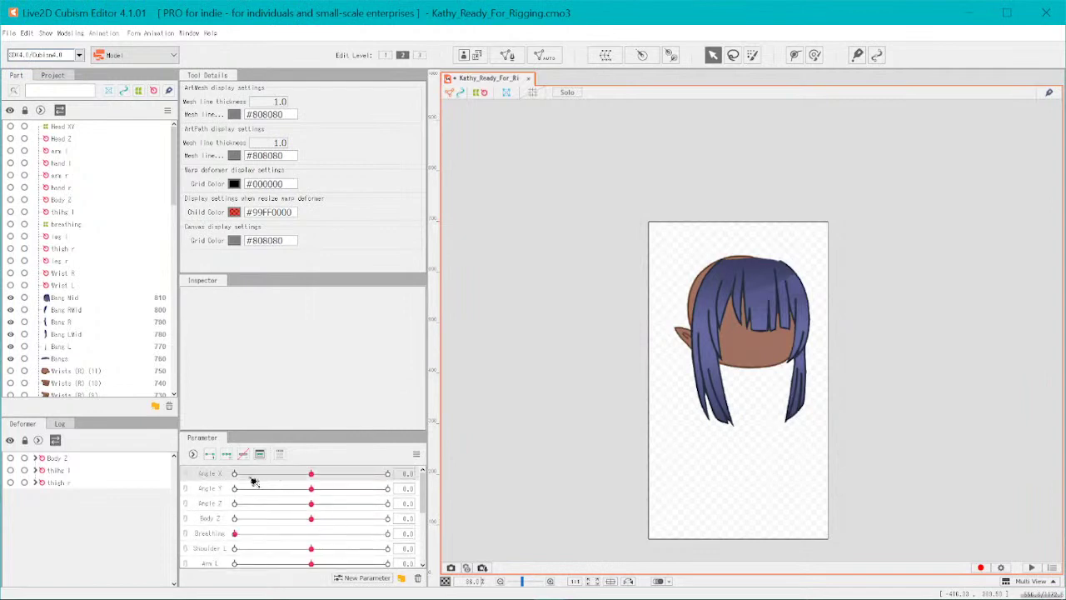
pyautogui.scroll(-2, 317, 517)
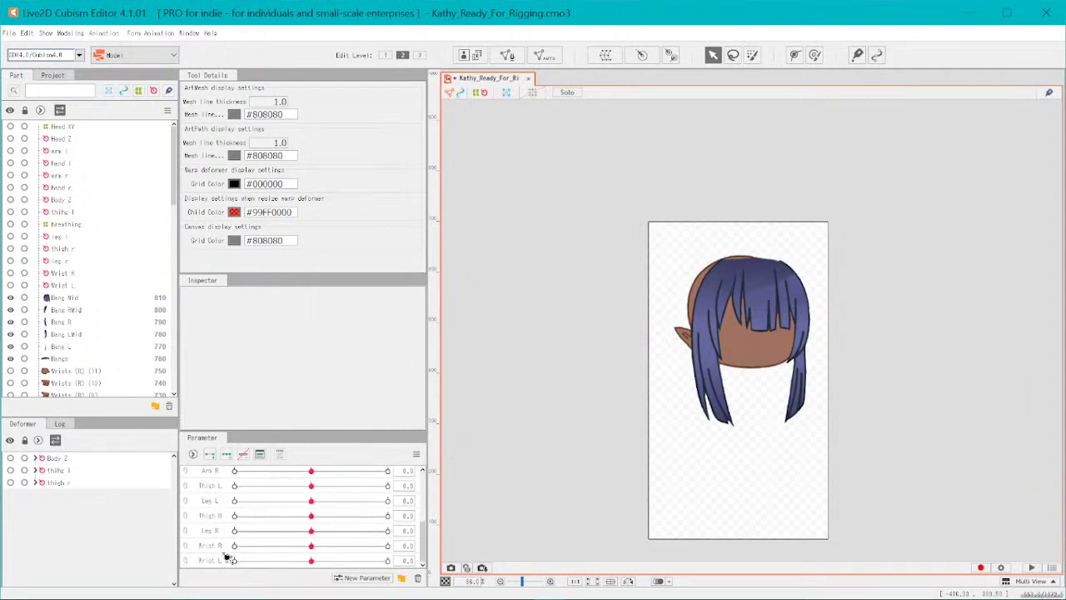
pyautogui.scroll(3, 229, 554)
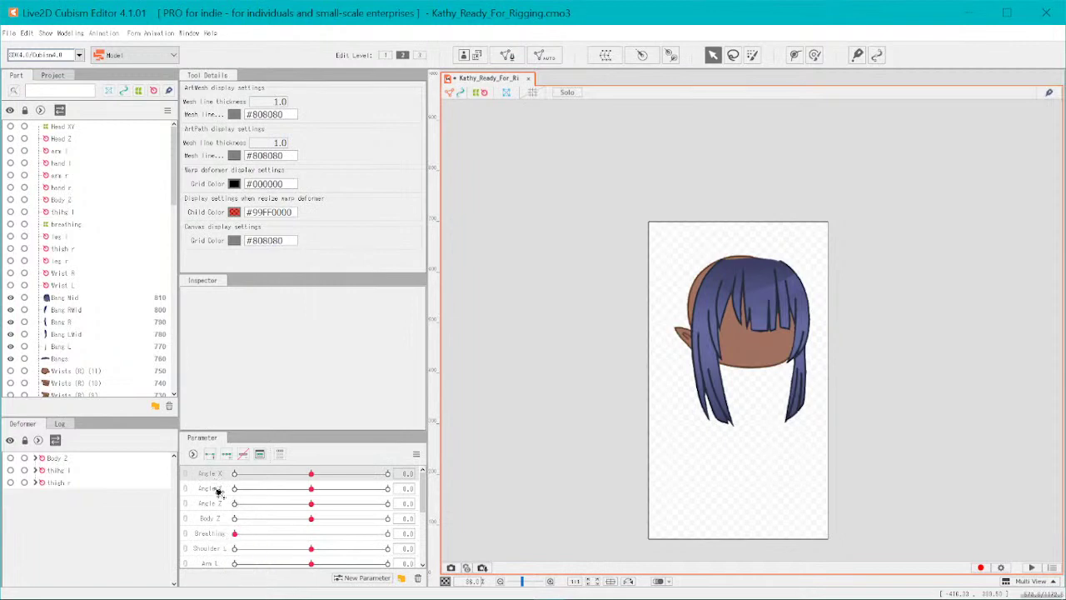
pyautogui.scroll(-1, 214, 560)
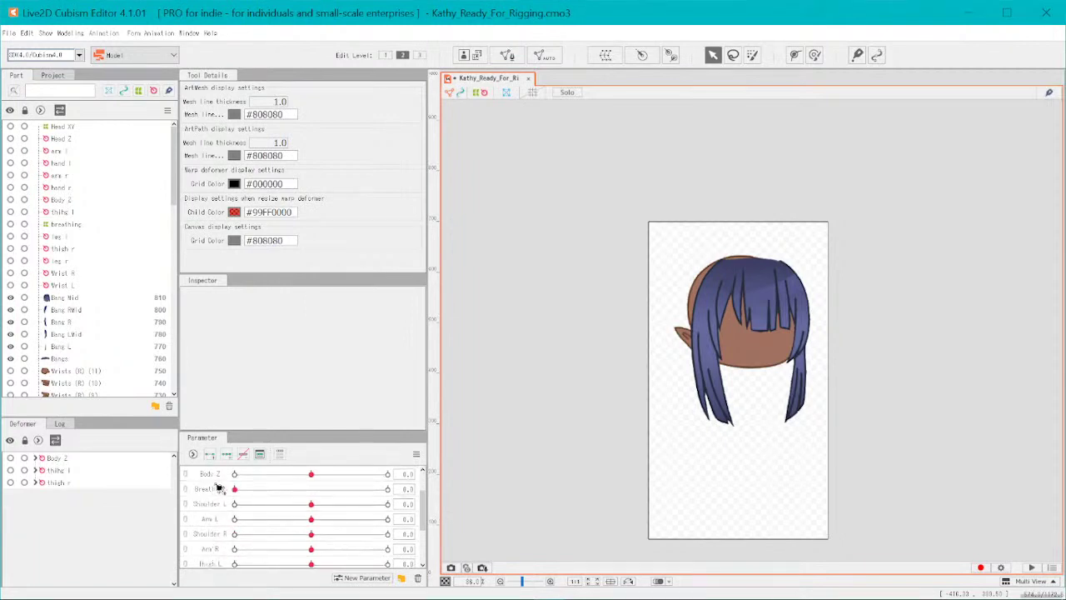
pyautogui.scroll(-2, 224, 521)
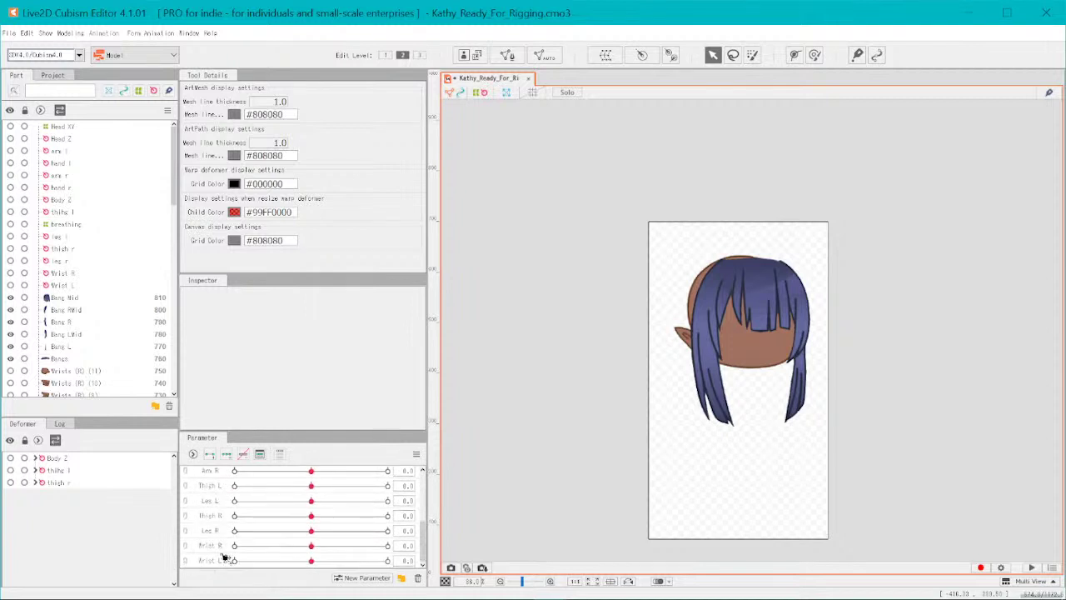
pyautogui.scroll(3, 224, 563)
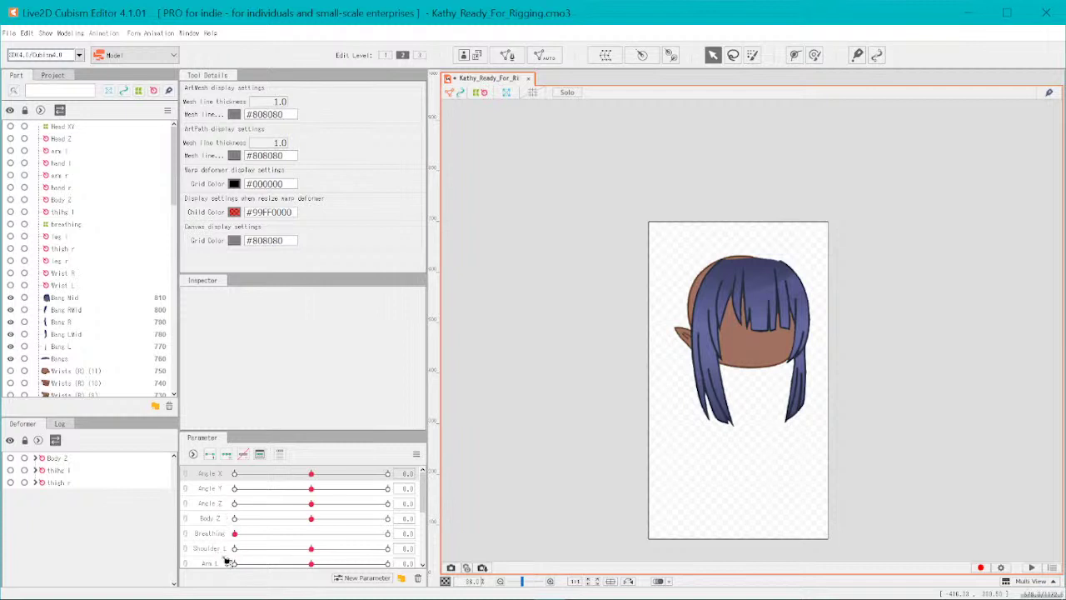
pyautogui.scroll(-1, 232, 563)
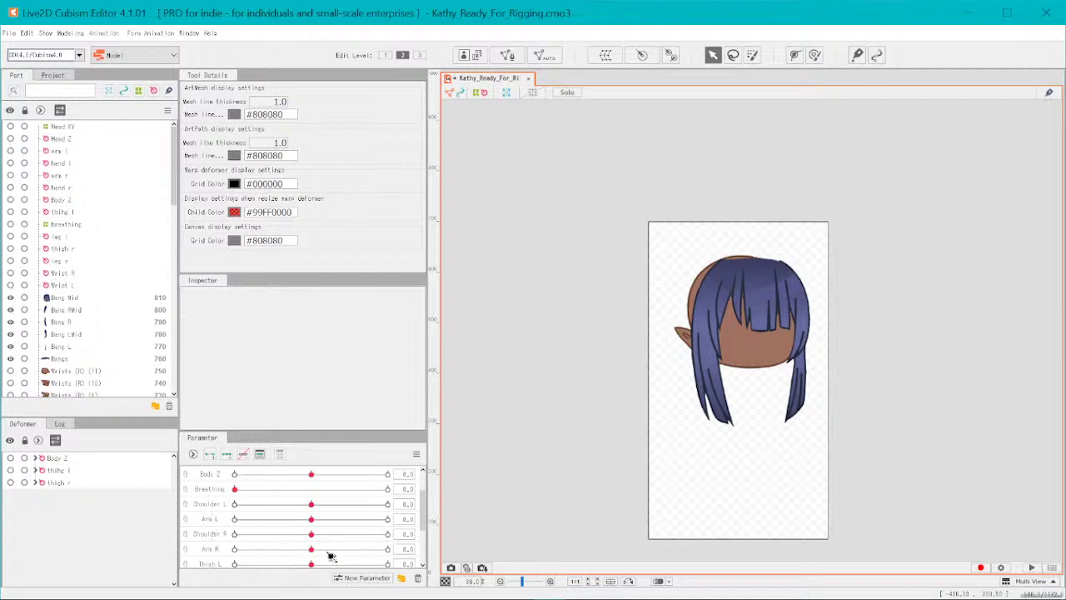
# - Create a new parameter named BangL Movement below Wrist L with a range of -30 to 30 and default 0
pyautogui.scroll(-3, 222, 558)
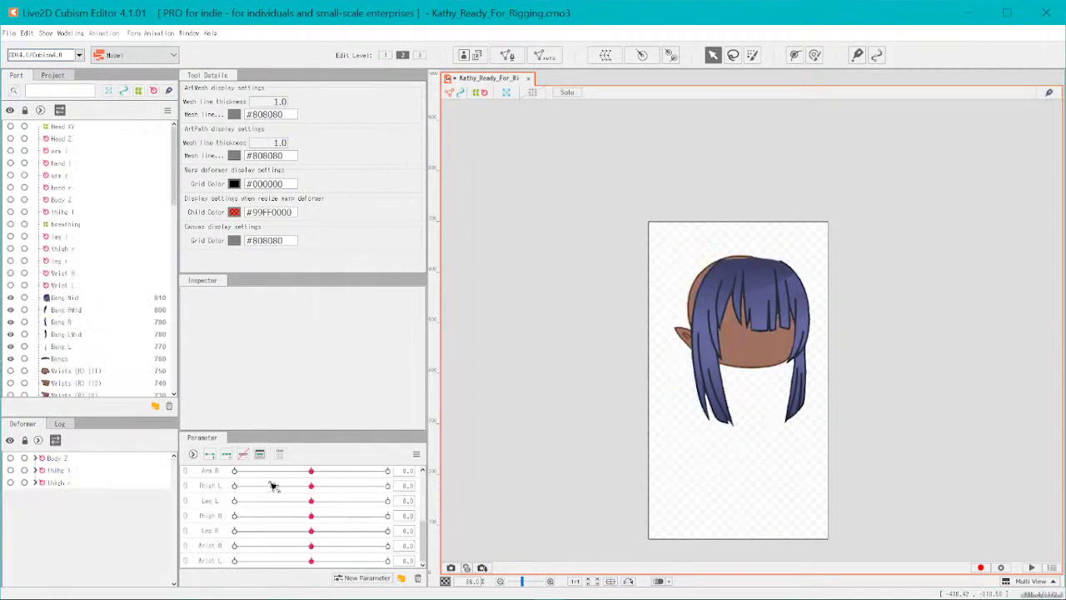
pyautogui.click(377, 581)
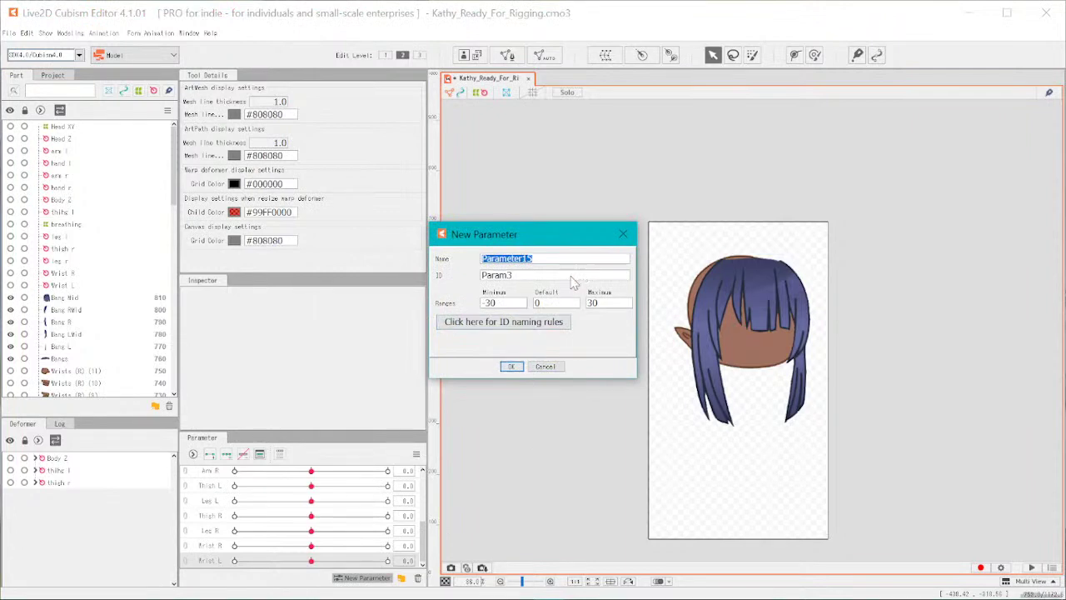
pyautogui.write('BangL Movement')
pyautogui.click(511, 367)
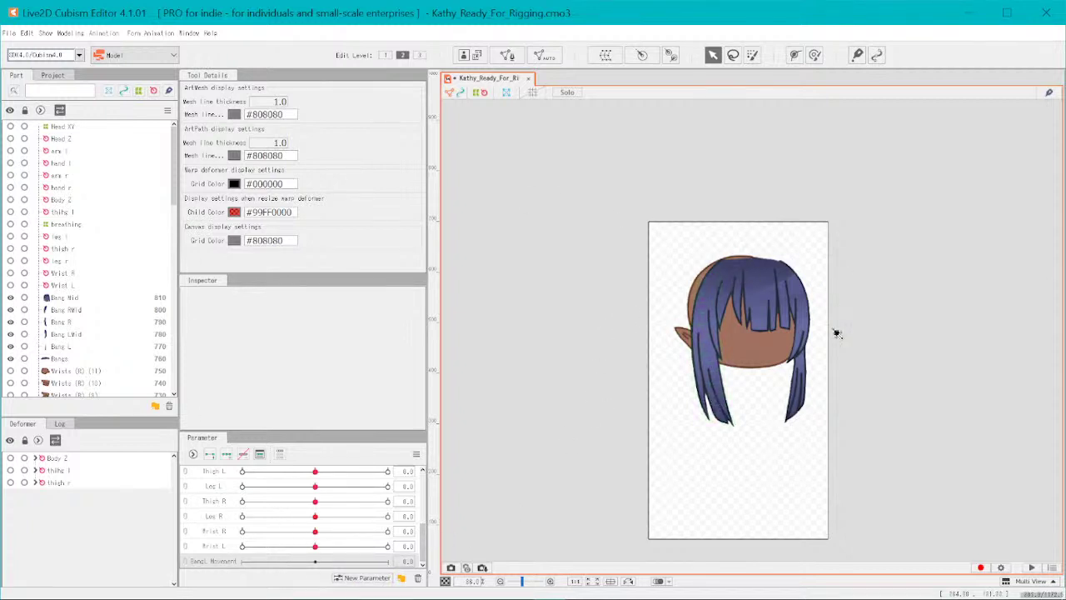
# - Try subdividing the Bang L mesh with 4 Division and revert the subdivision
pyautogui.click(79, 346)
pyautogui.scroll(5, 868, 433)
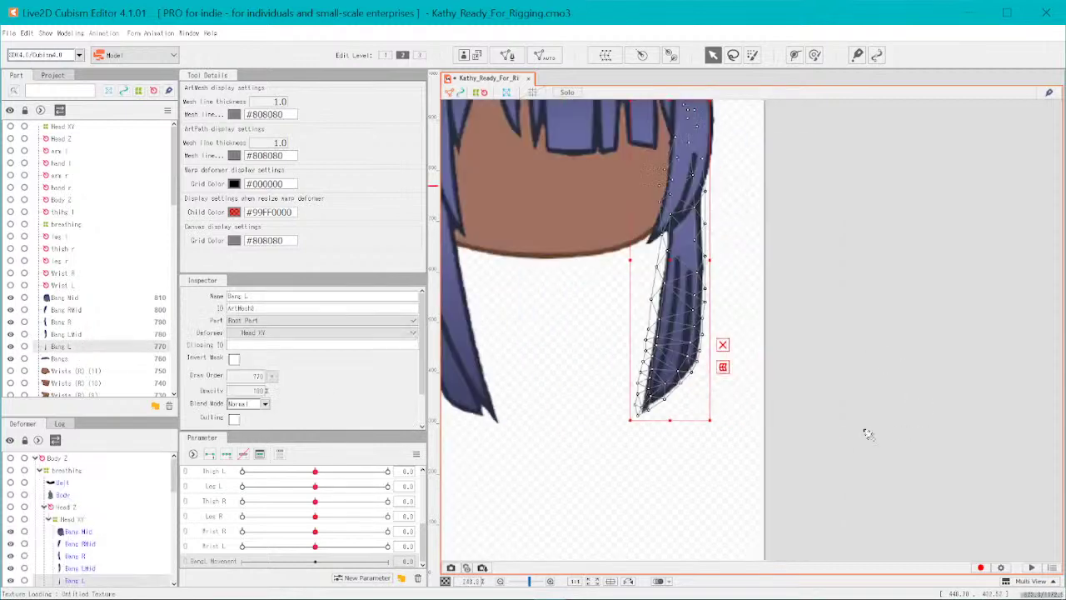
pyautogui.scroll(3, 707, 206)
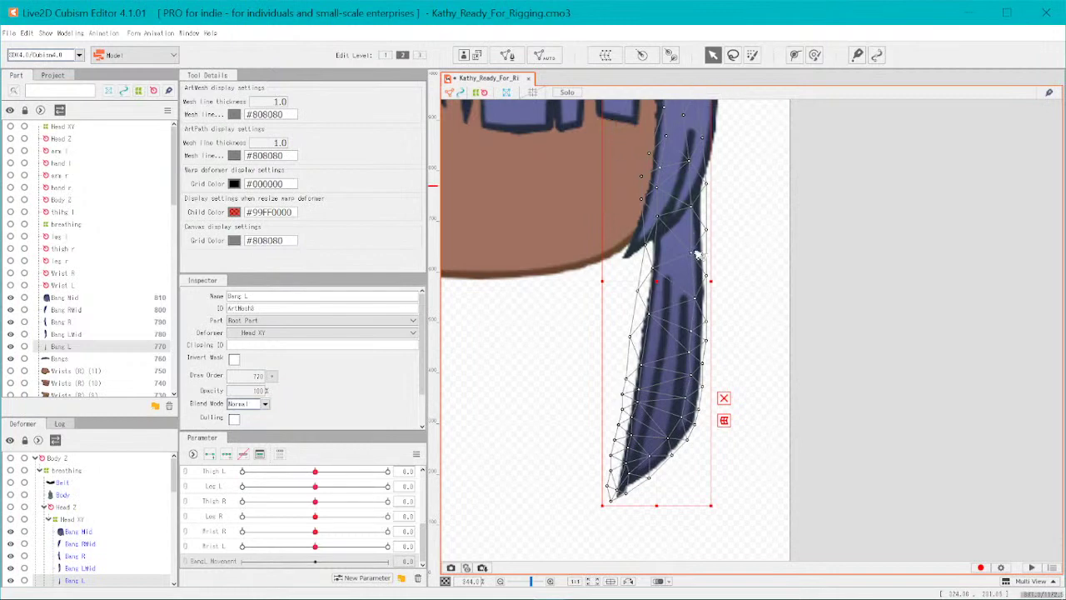
pyautogui.doubleClick(698, 255)
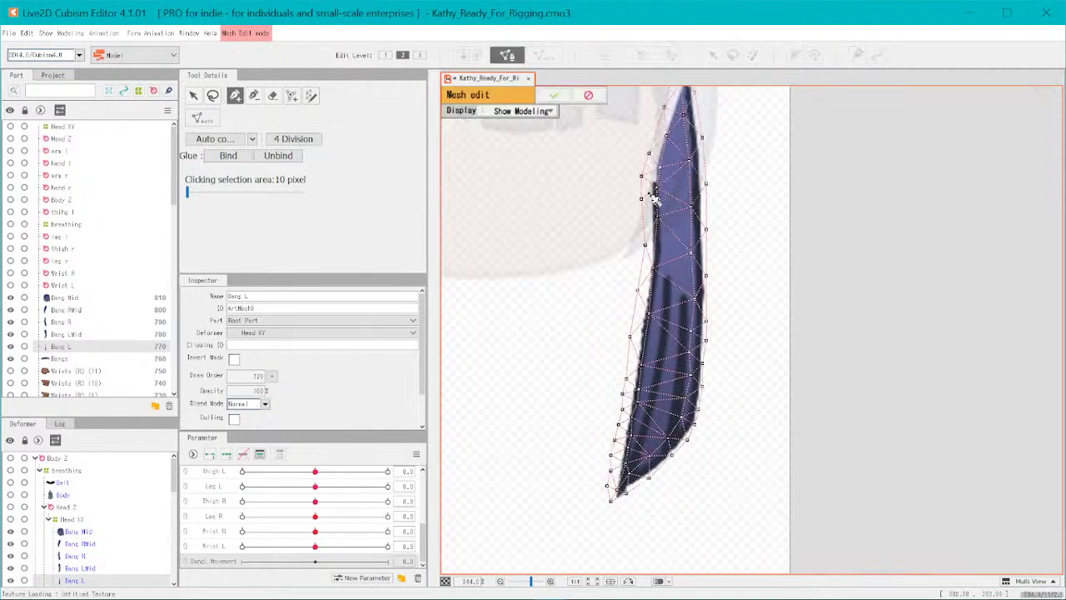
pyautogui.scroll(-3, 650, 200)
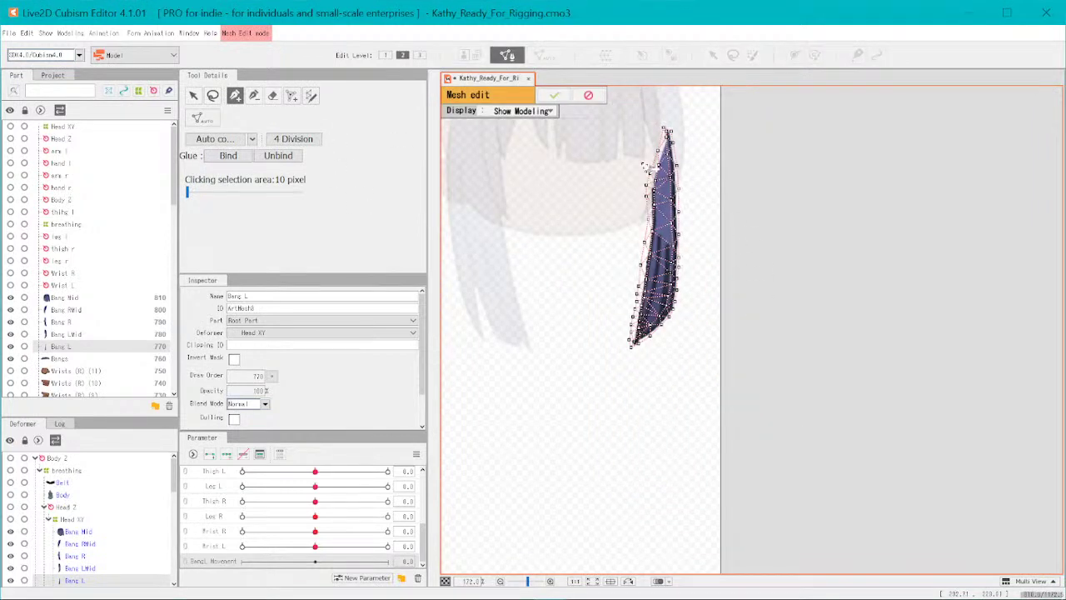
pyautogui.scroll(2, 664, 164)
pyautogui.scroll(4, 675, 195)
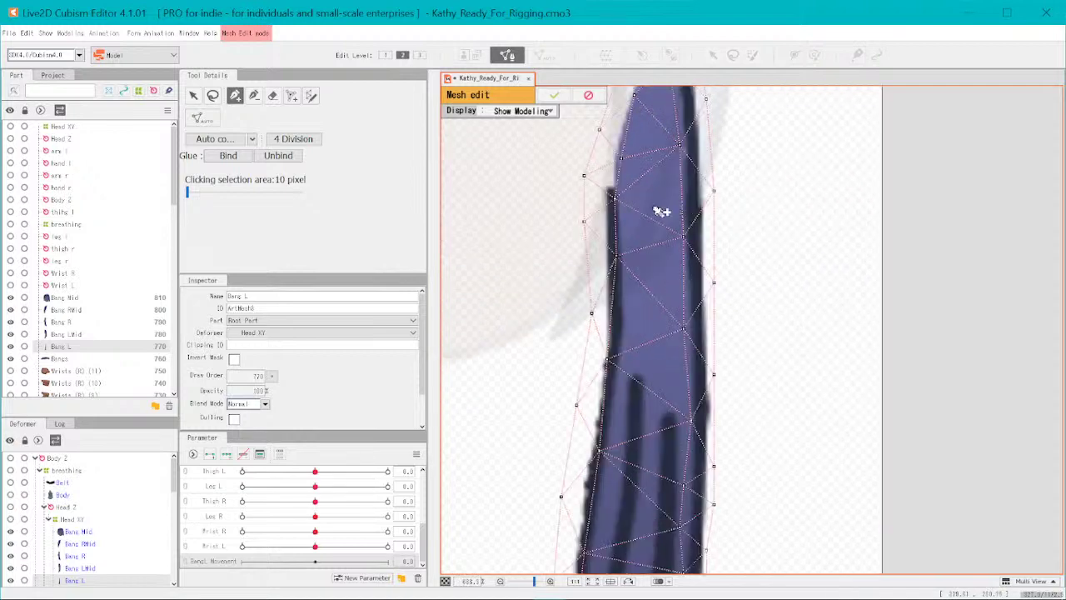
pyautogui.click(293, 138)
pyautogui.scroll(-5, 863, 253)
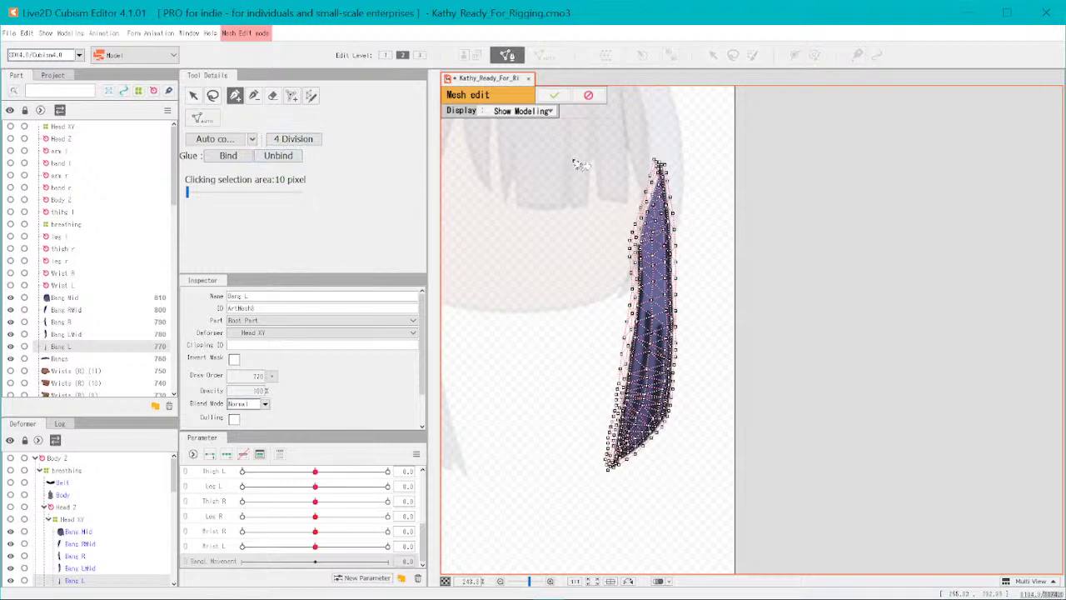
pyautogui.scroll(2, 573, 172)
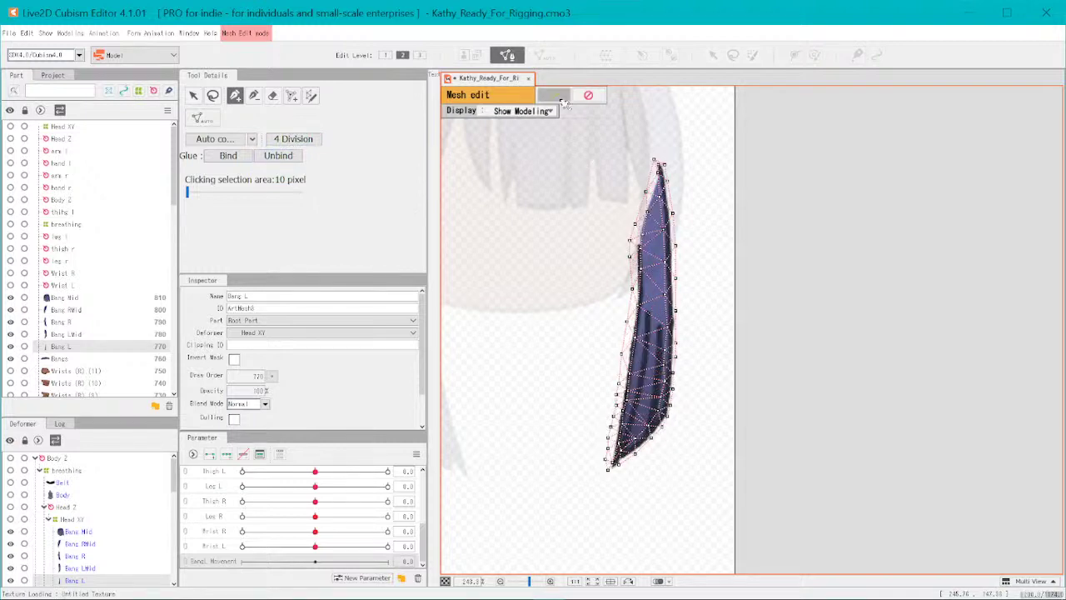
pyautogui.click(554, 95)
pyautogui.scroll(2, 653, 355)
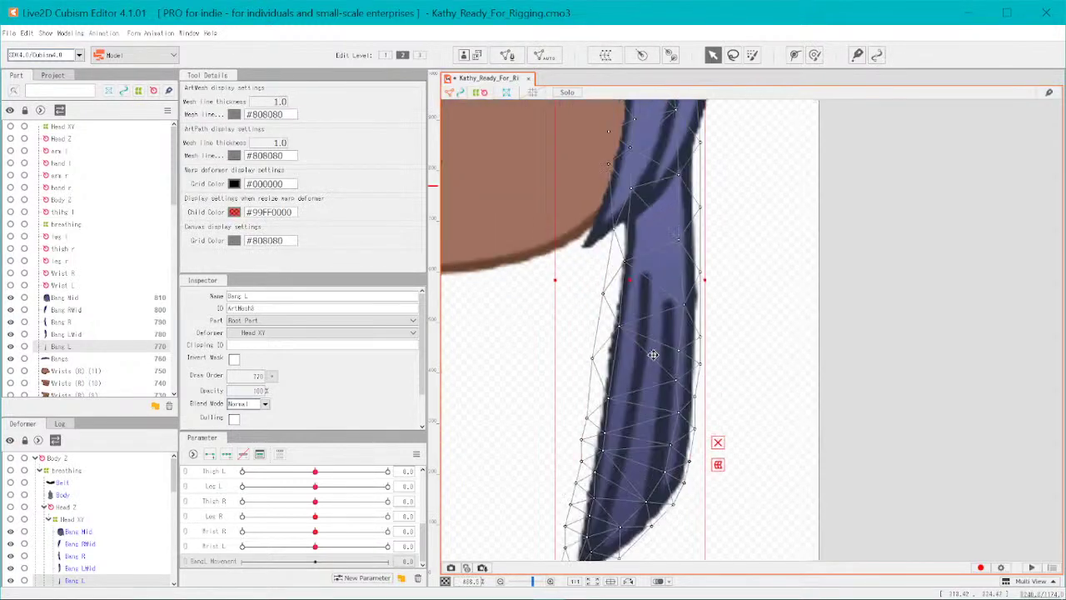
# - Test how the Bang L mesh deforms by displacing single vertices, and undo each displacement
pyautogui.moveTo(606, 293)
pyautogui.mouseDown()
pyautogui.moveTo(757, 297)
pyautogui.moveTo(436, 298)
pyautogui.moveTo(612, 310)
pyautogui.mouseUp()
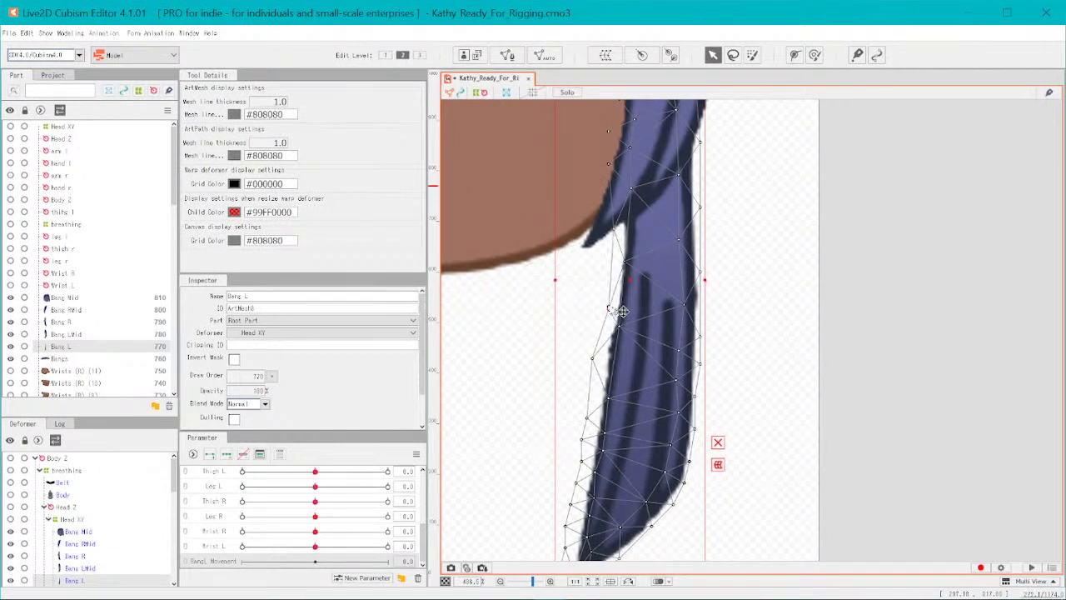
pyautogui.hotkey('ctrl', 'z')
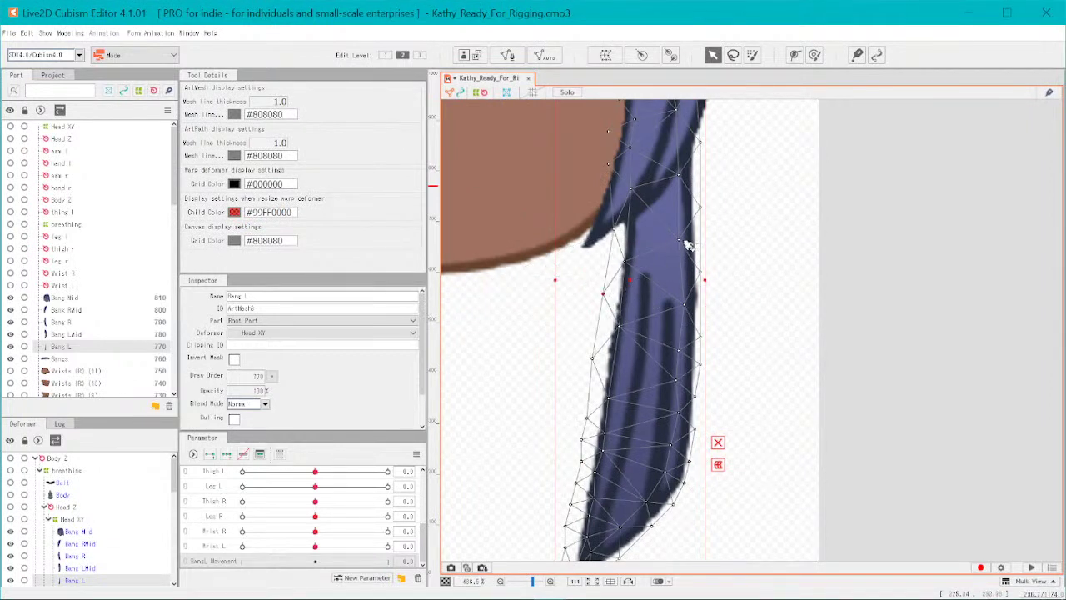
pyautogui.moveTo(681, 243); pyautogui.dragTo(504, 354)
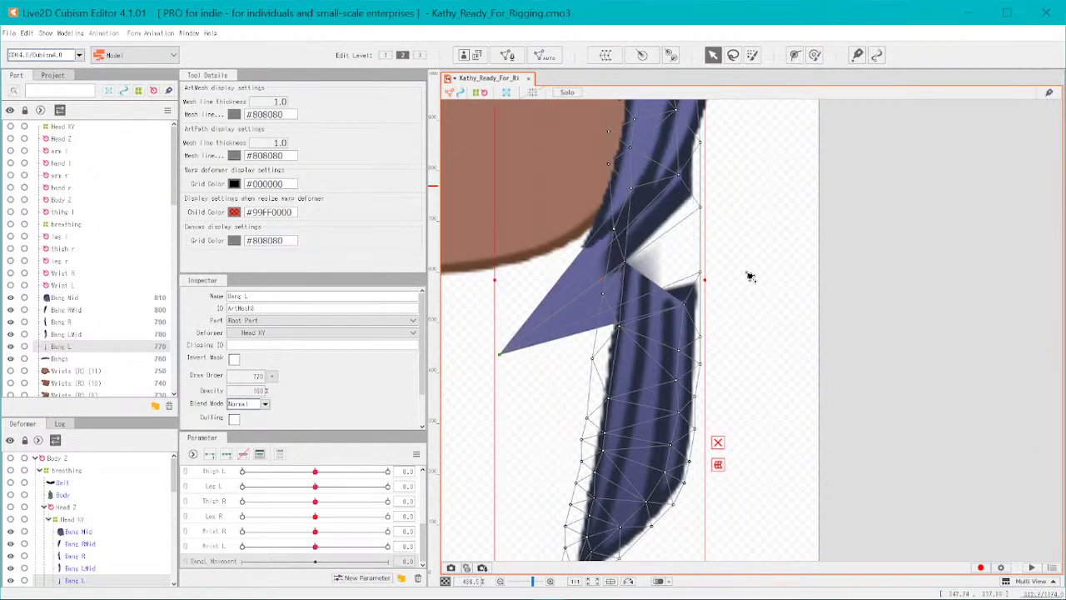
pyautogui.scroll(5, 618, 305)
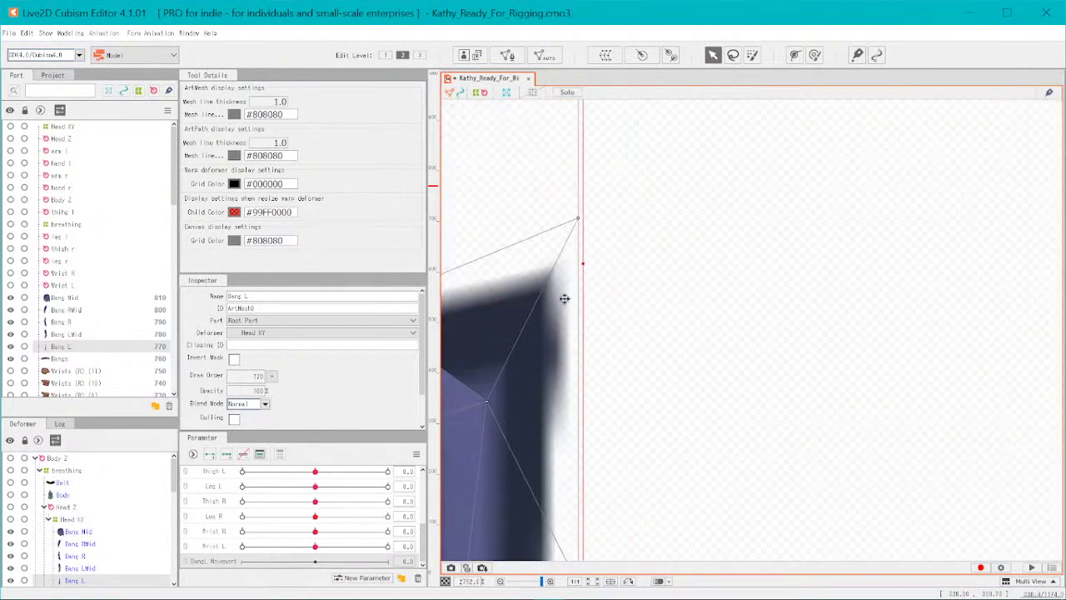
pyautogui.hotkey('ctrl', 'z')
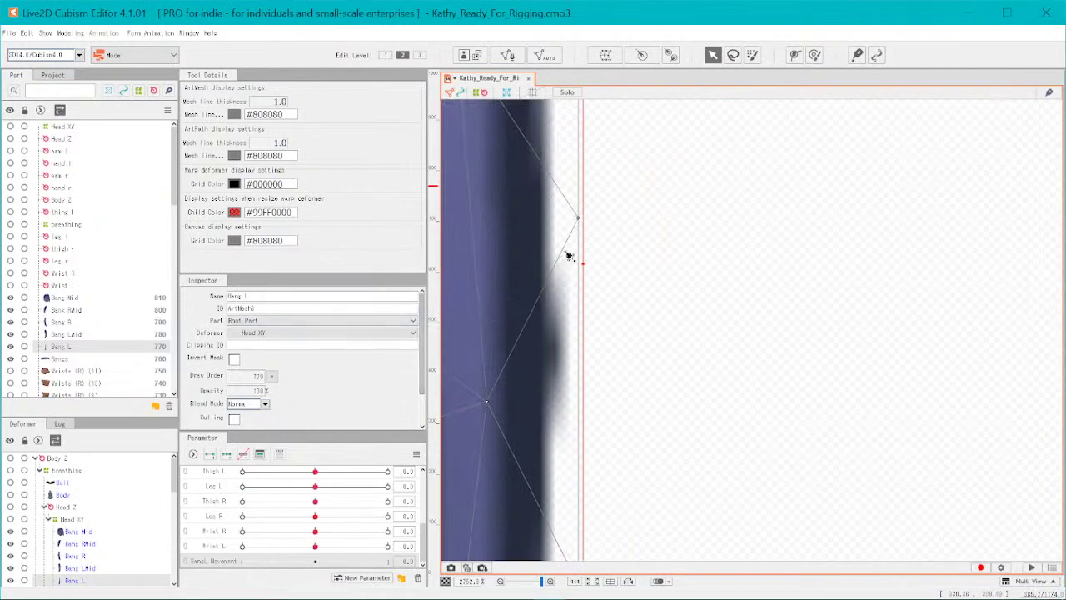
# - Subdivide the Bang L mesh twice with 4 Division, applying the mesh edit after each pass
pyautogui.hotkey('ctrl', 'e')
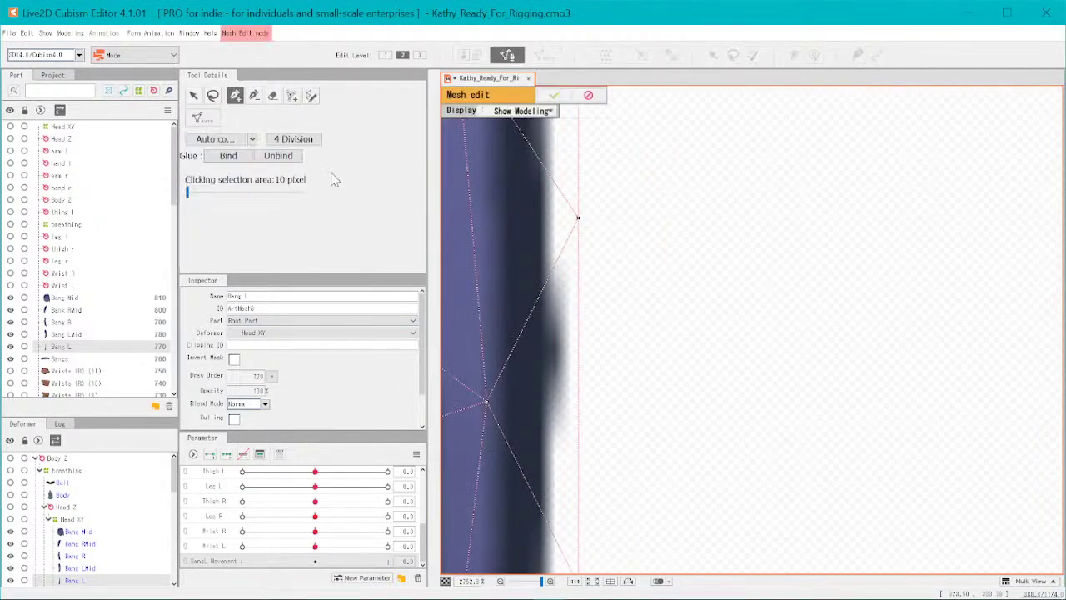
pyautogui.click(293, 139)
pyautogui.scroll(-5, 675, 338)
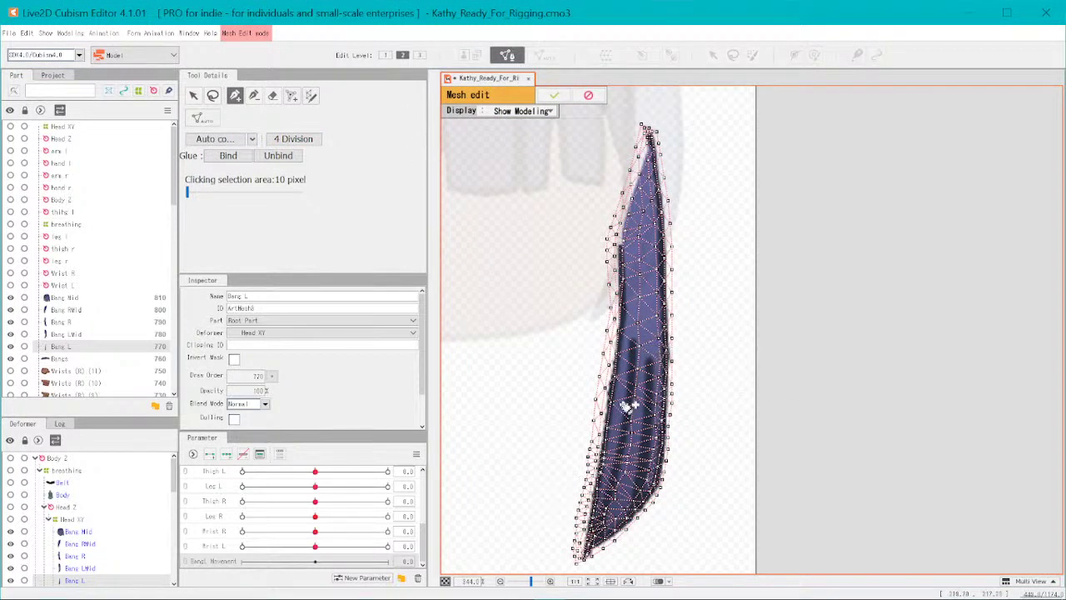
pyautogui.click(555, 96)
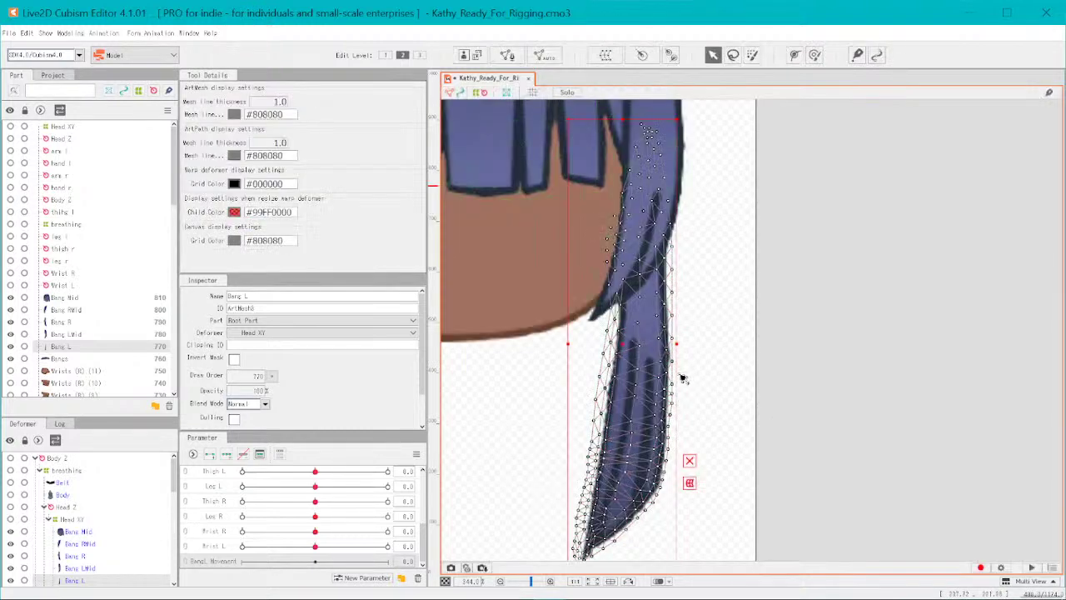
pyautogui.doubleClick(641, 371)
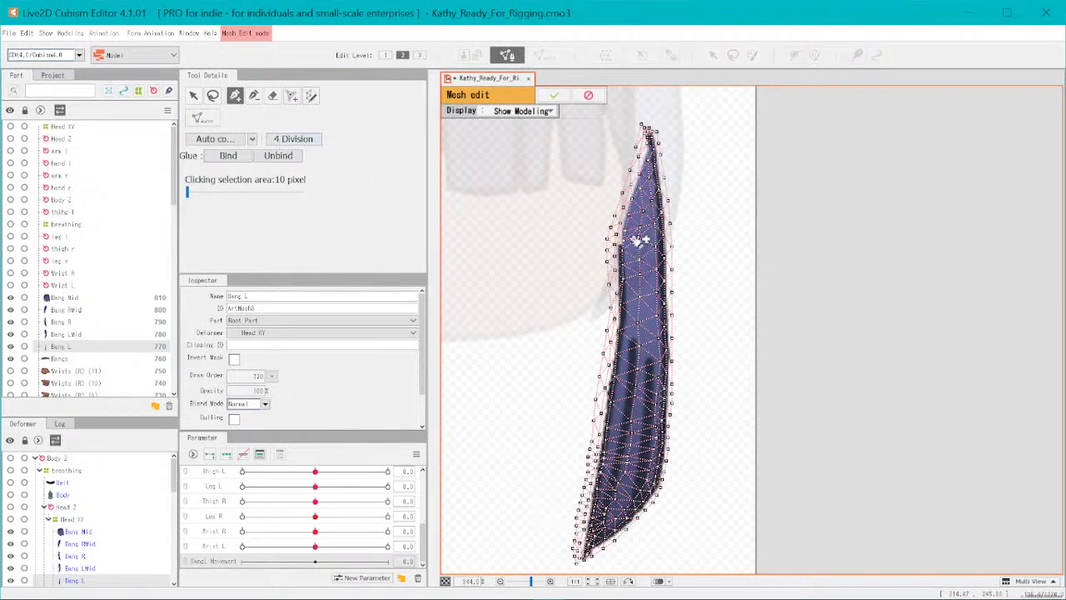
pyautogui.click(293, 139)
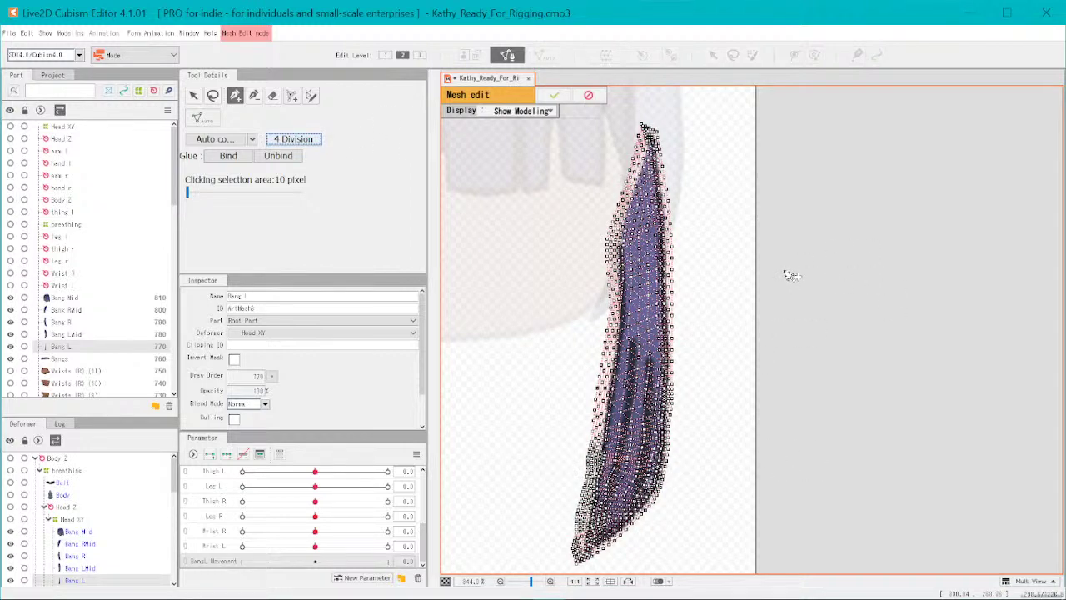
pyautogui.click(554, 96)
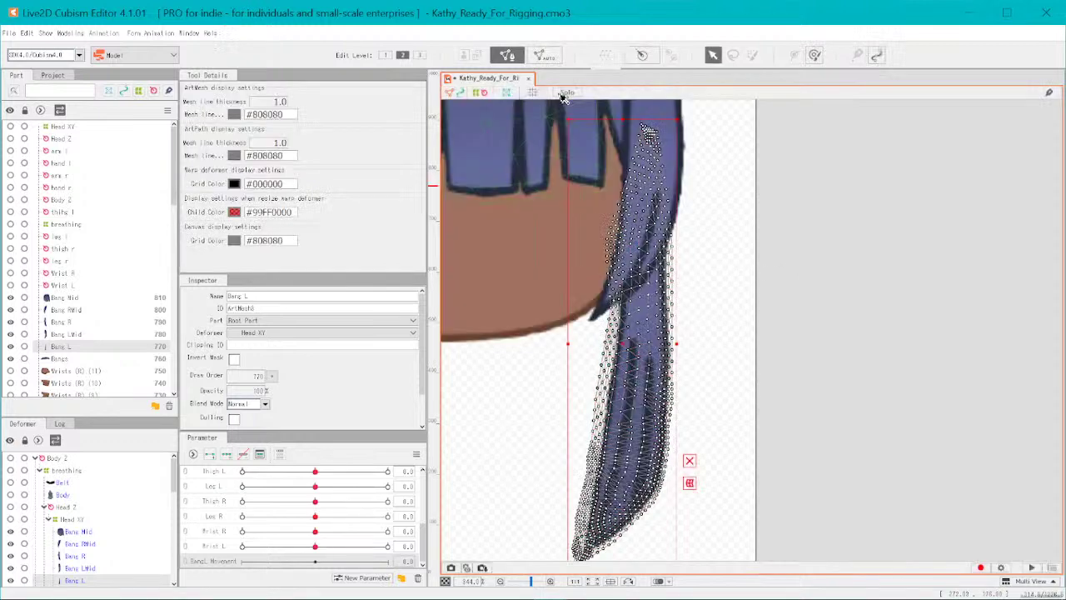
# - Inspect the vertex density along the subdivided Bang L mesh and compare the strand without its mesh overlay
pyautogui.click(788, 463)
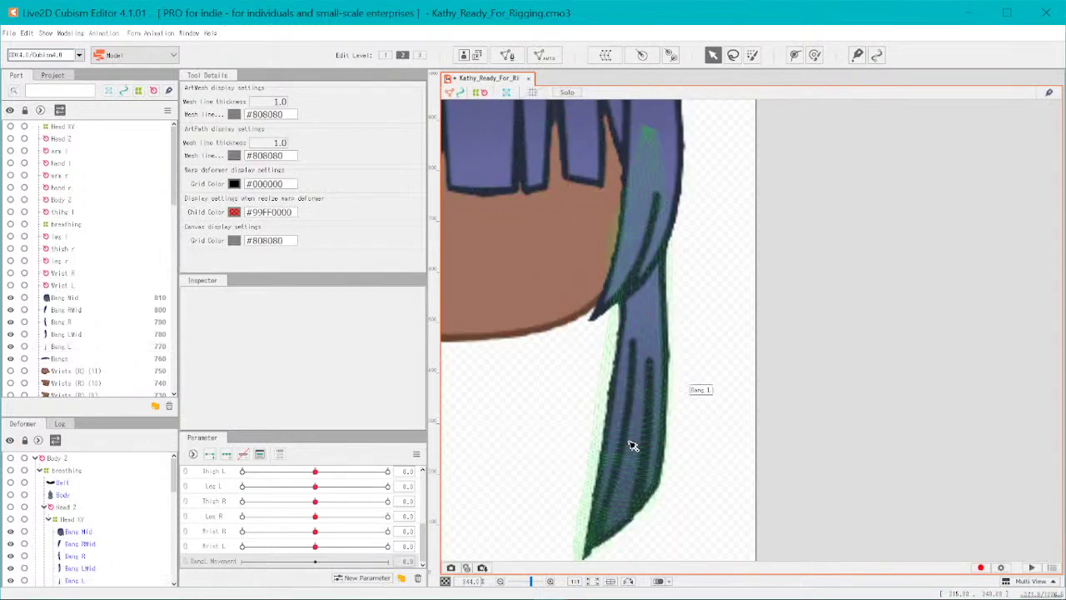
pyautogui.click(631, 446)
pyautogui.scroll(5, 705, 374)
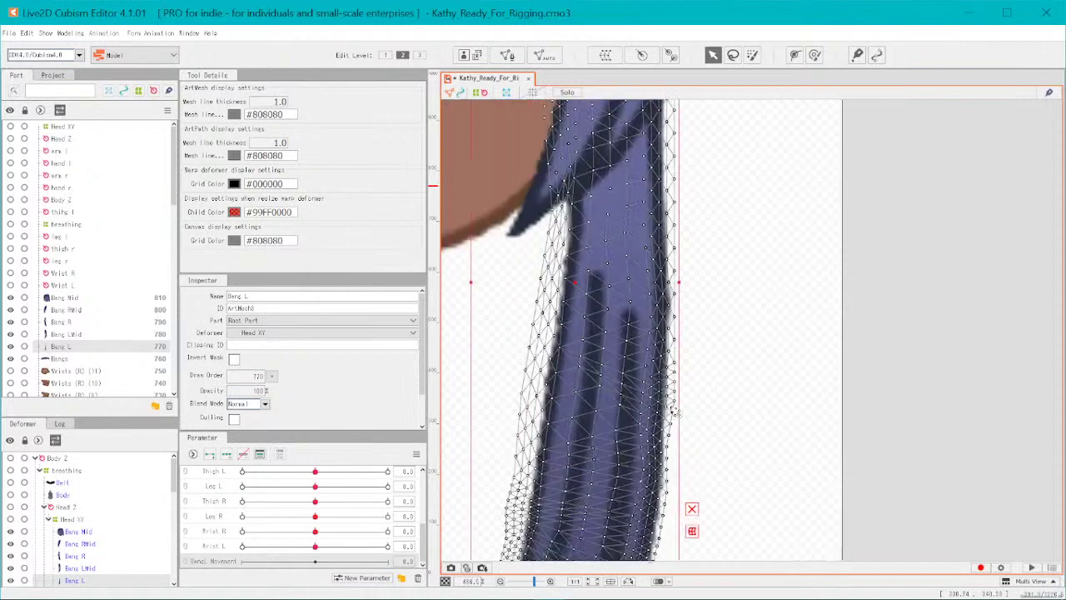
pyautogui.scroll(-7, 649, 428)
pyautogui.scroll(2, 625, 424)
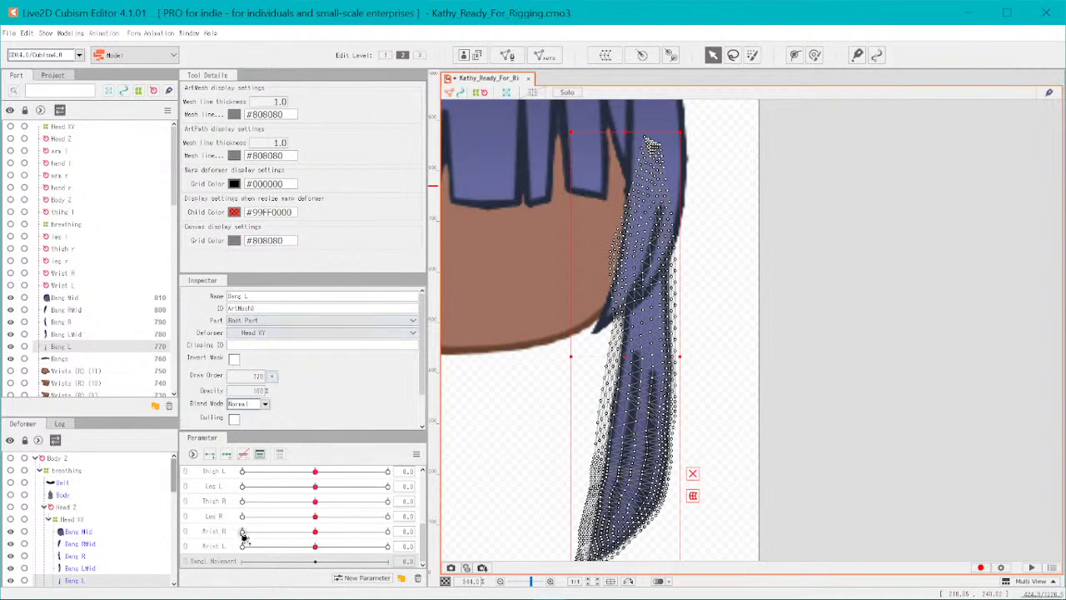
pyautogui.click(815, 419)
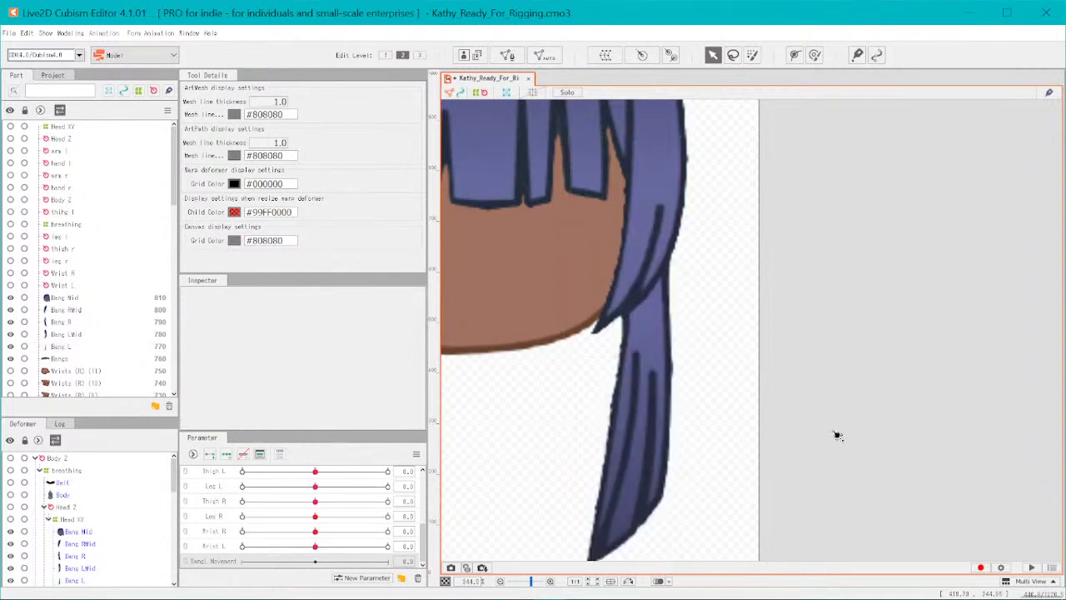
# - Create a warp deformer named BangL as parent of the Bang L mesh, with 3 x 2 Bezier and 5 x 5 conversion divisions
pyautogui.click(653, 437)
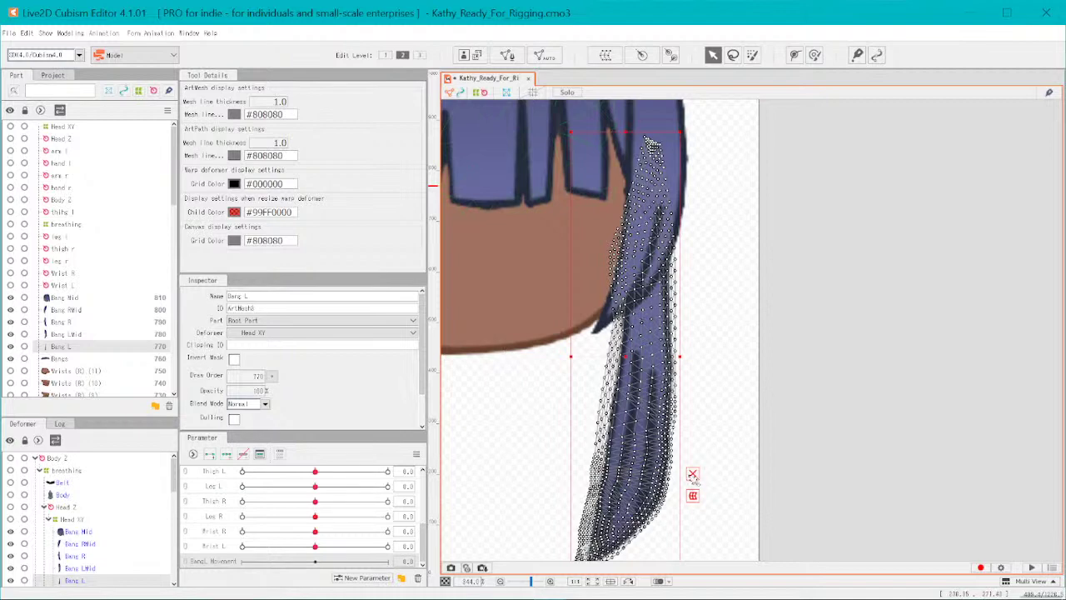
pyautogui.scroll(4, 589, 429)
pyautogui.scroll(-2, 556, 432)
pyautogui.scroll(-3, 557, 432)
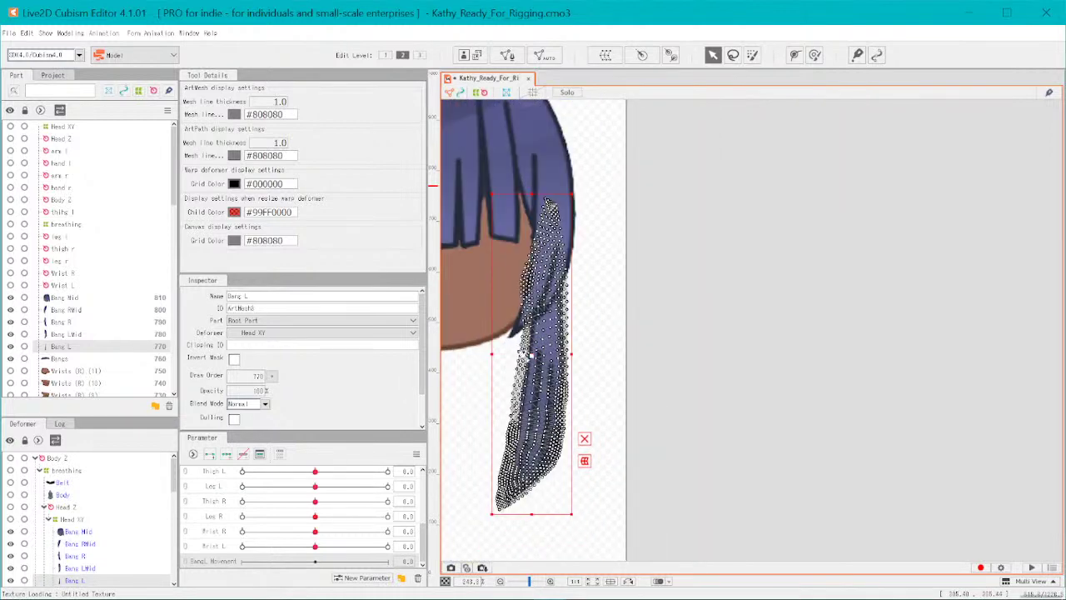
pyautogui.click(605, 54)
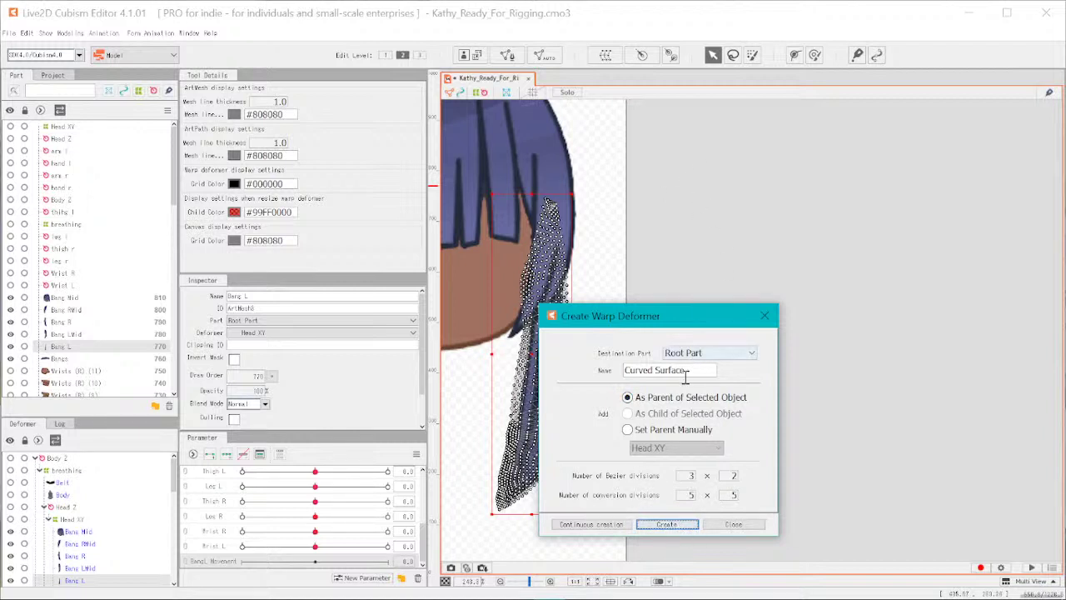
pyautogui.moveTo(698, 372); pyautogui.dragTo(620, 367)
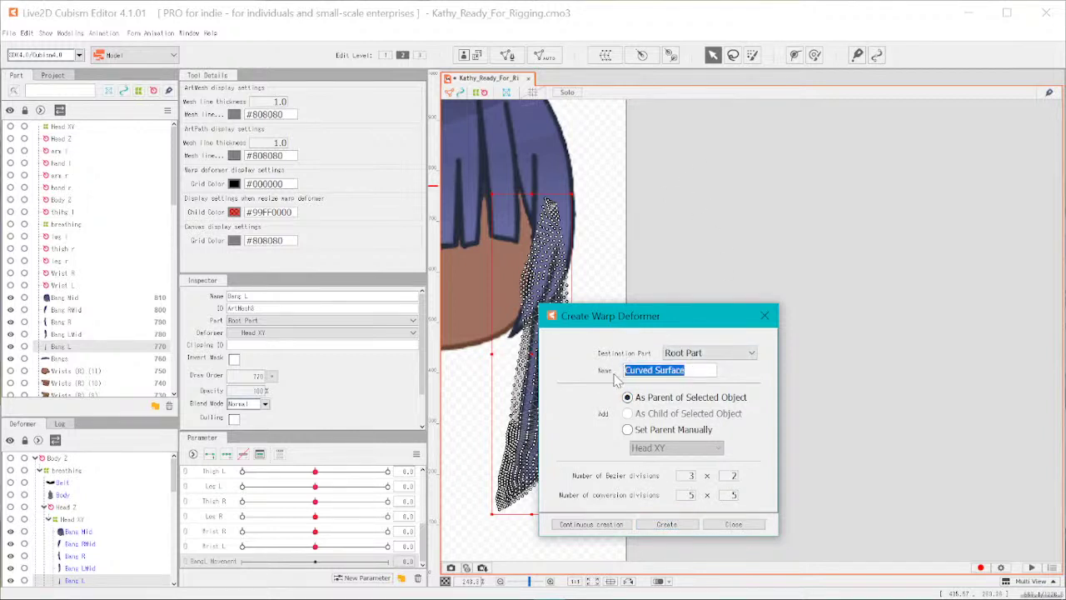
pyautogui.write('C')
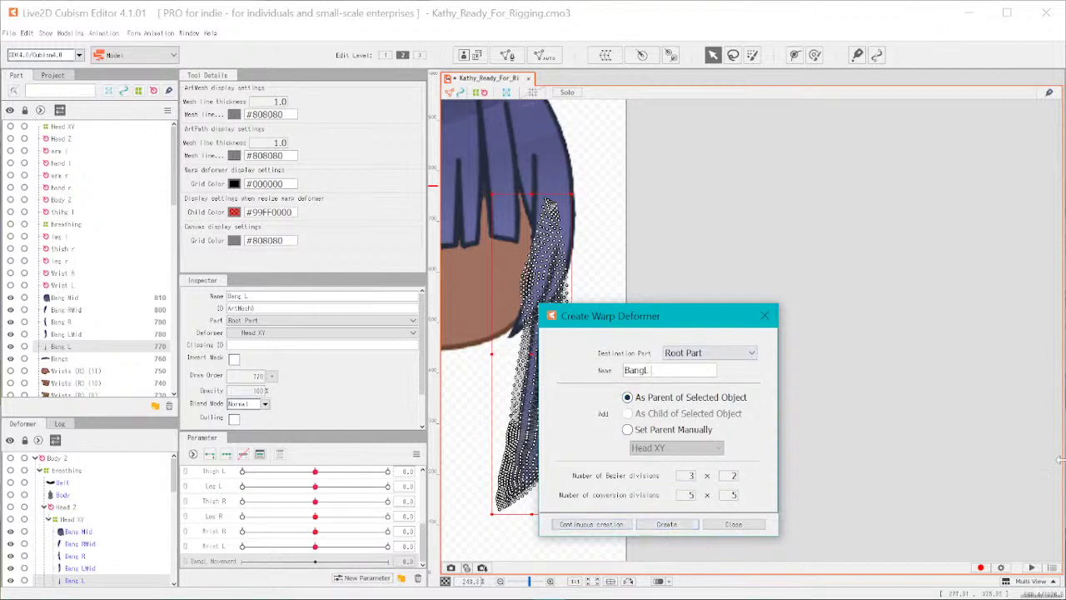
pyautogui.click(667, 525)
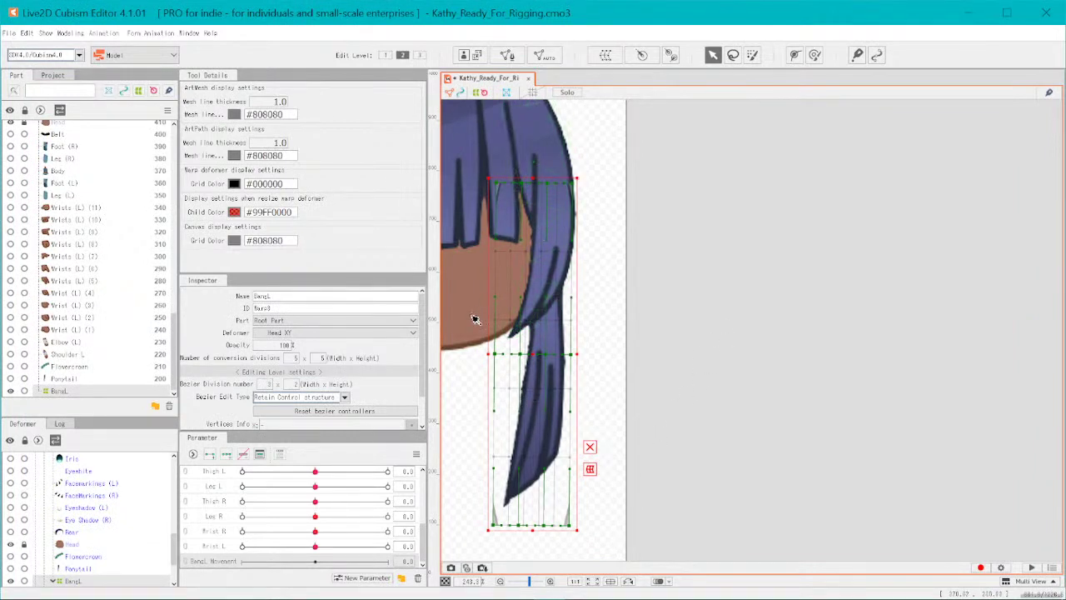
# - Add three key points on the BangL Movement parameter for the BangL warp deformer and select the Bang L mesh
pyautogui.scroll(3, 471, 329)
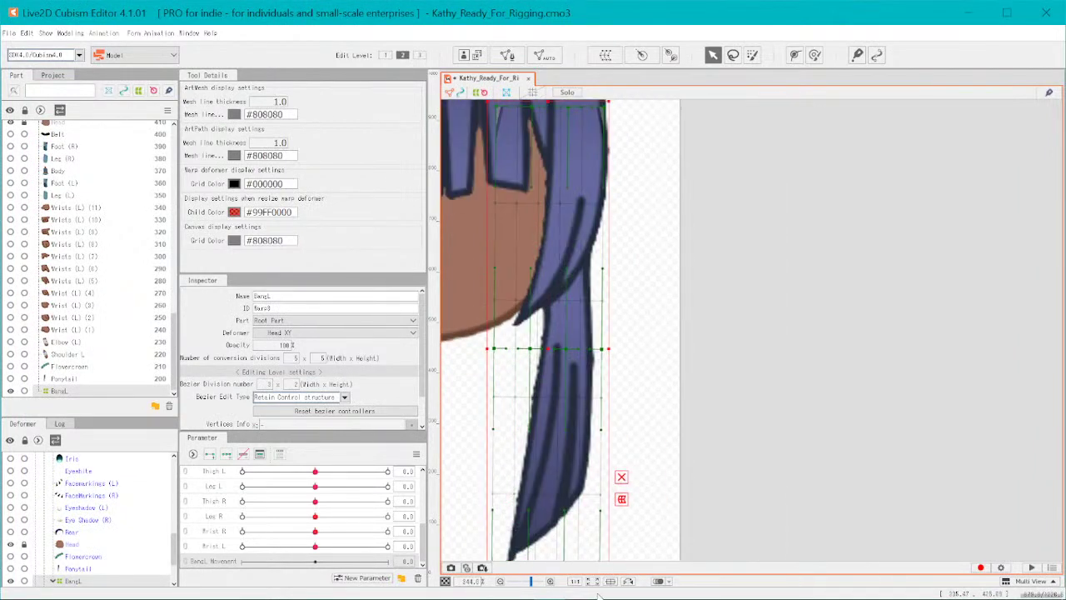
pyautogui.click(591, 581)
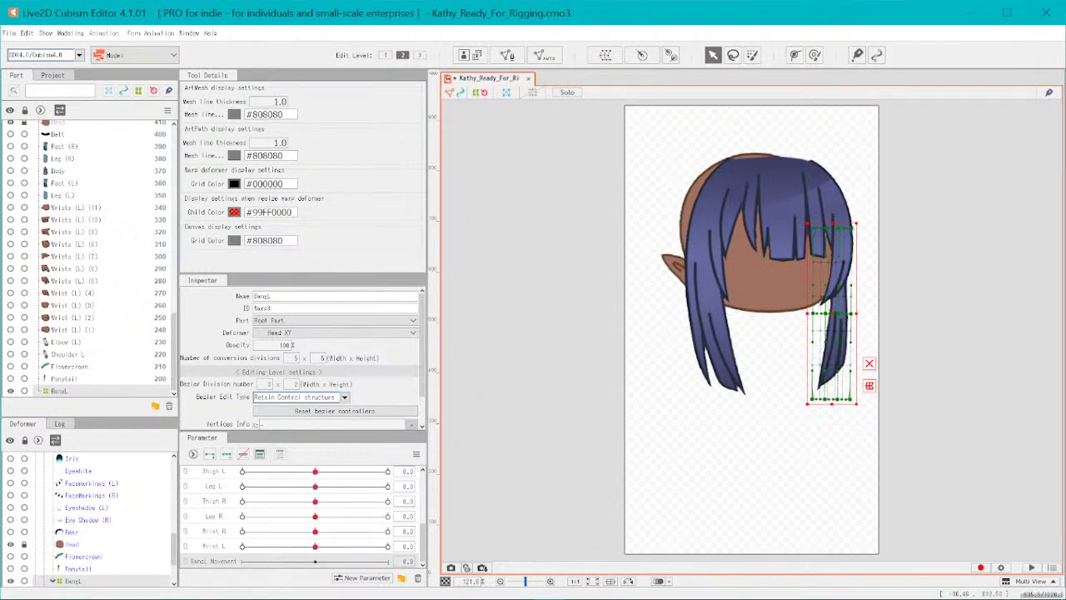
pyautogui.click(611, 581)
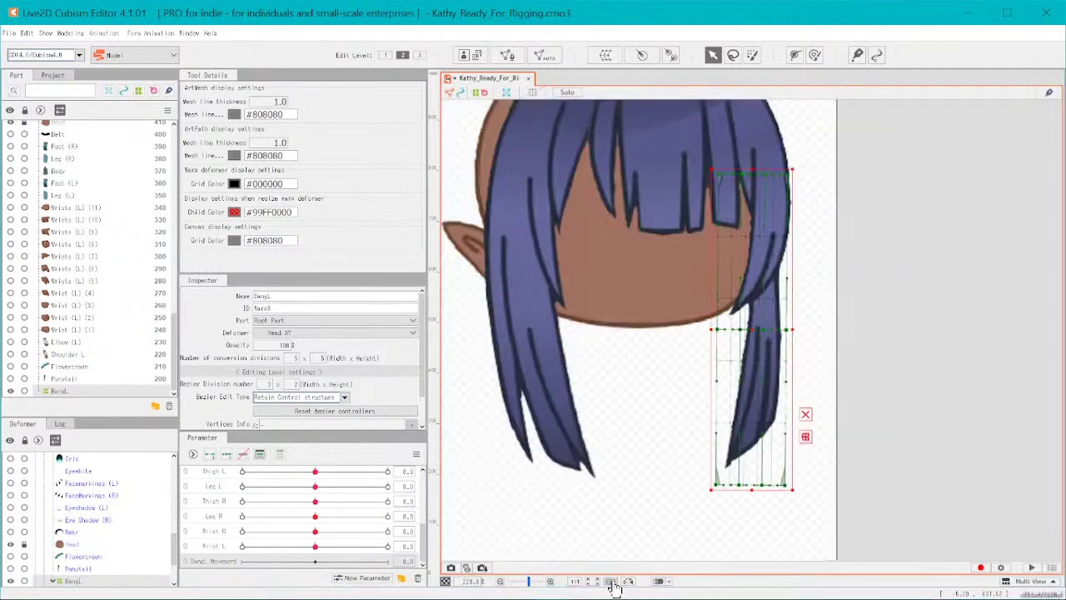
pyautogui.scroll(3, 808, 335)
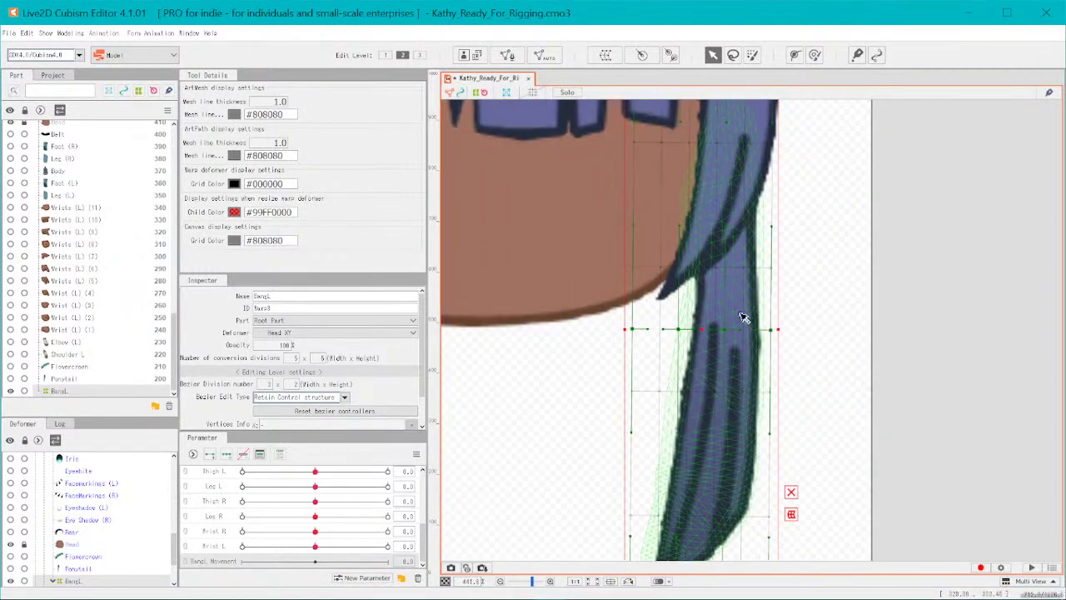
pyautogui.scroll(-2, 744, 318)
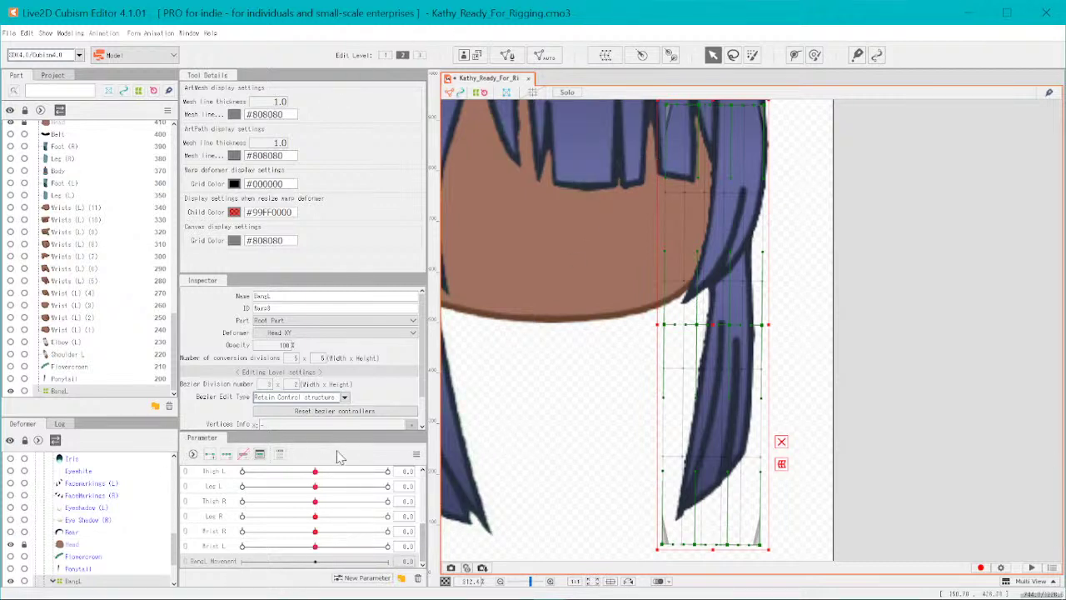
pyautogui.click(229, 458)
pyautogui.click(733, 386)
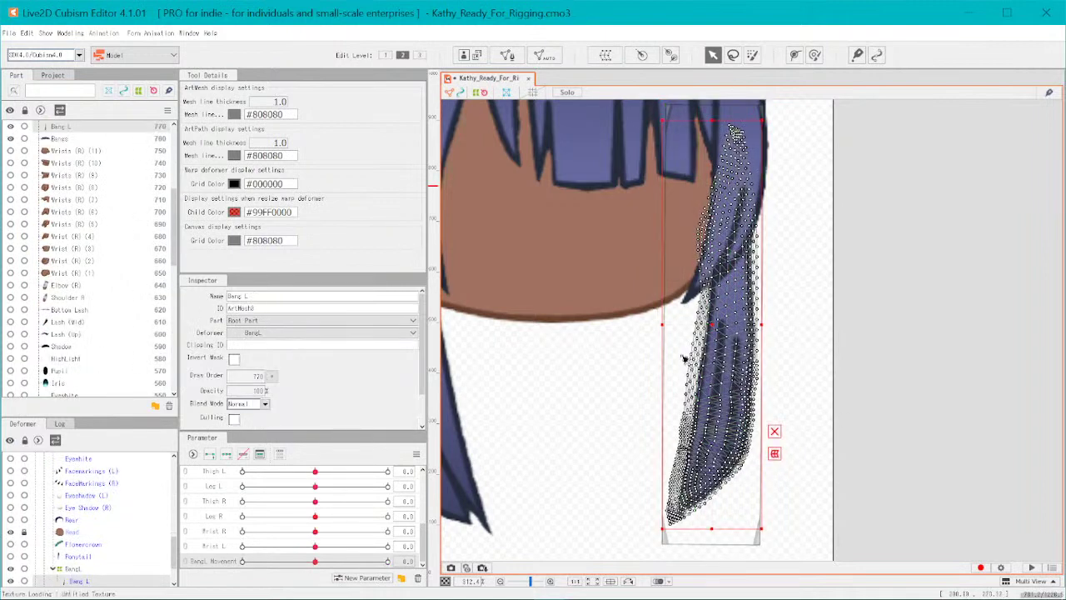
# - Clear the BangL warp deformer's keys on the BangL Movement parameter and add three key points again
pyautogui.scroll(-10, 124, 379)
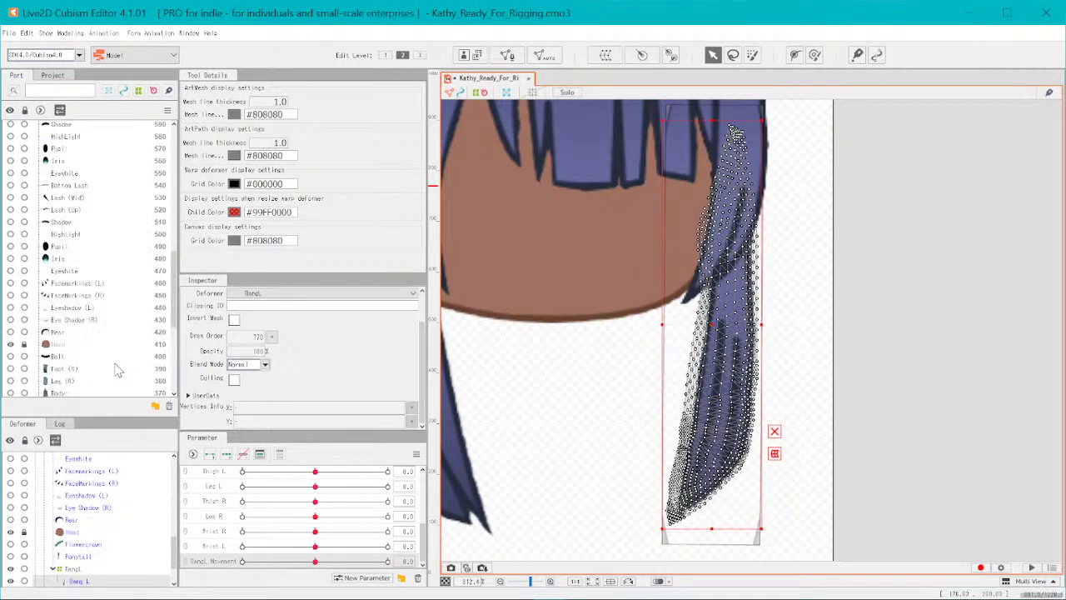
pyautogui.click(102, 393)
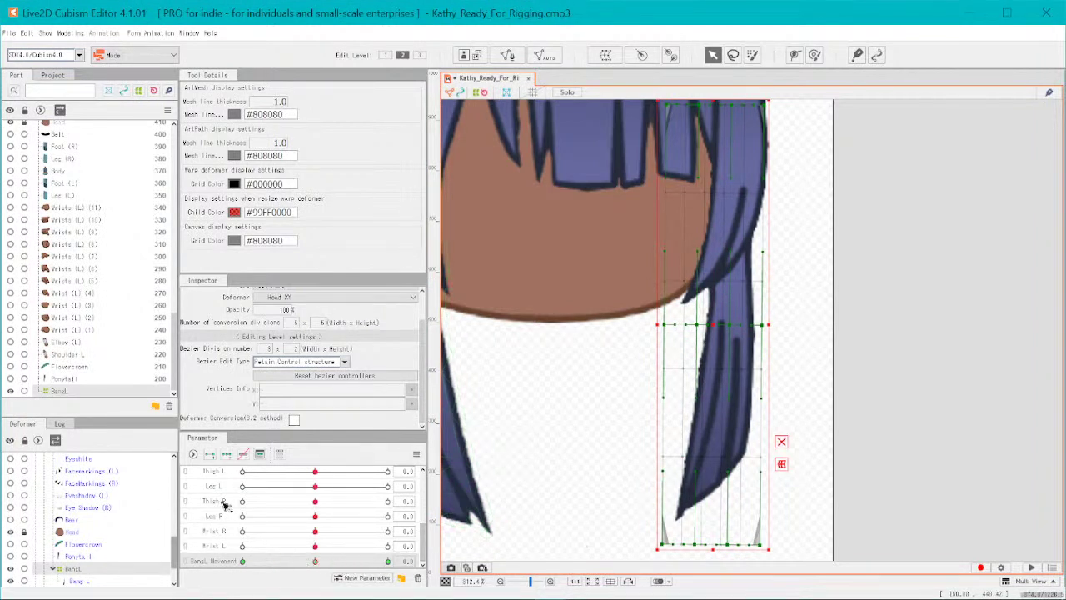
pyautogui.click(260, 455)
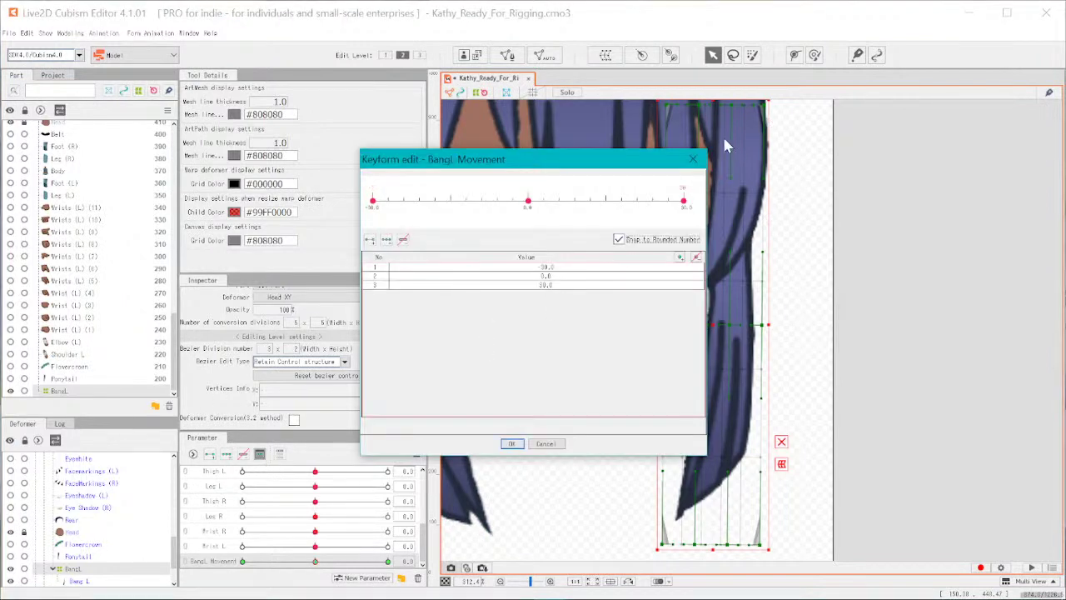
pyautogui.click(511, 443)
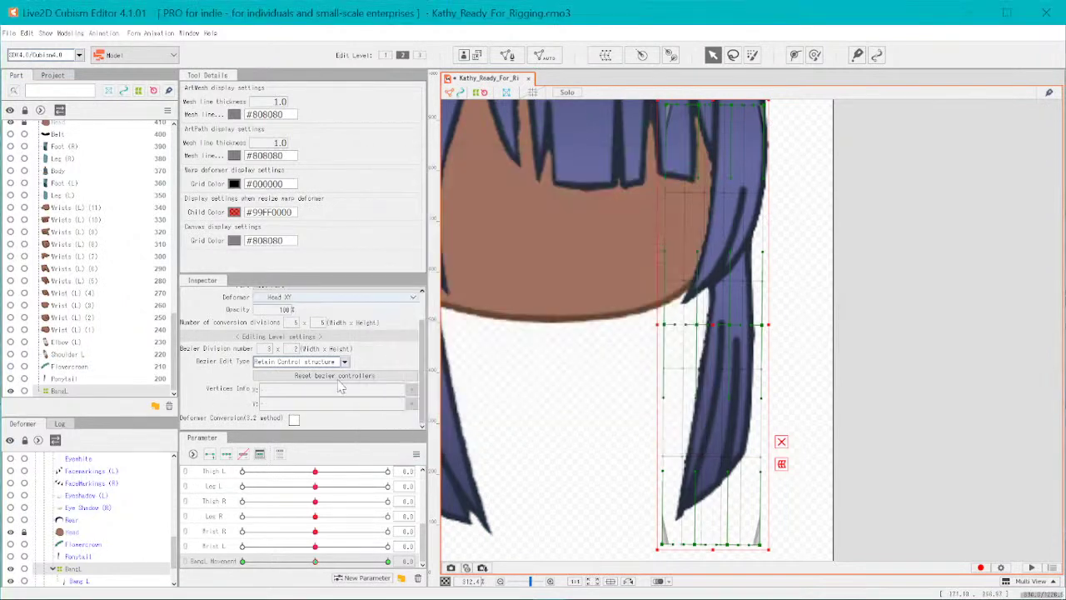
pyautogui.click(244, 460)
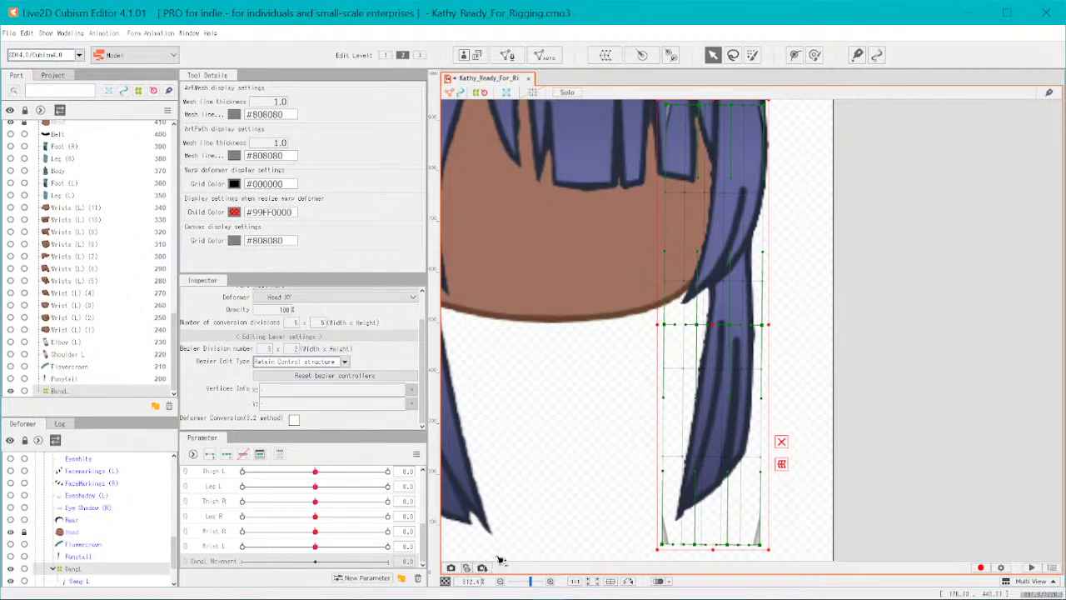
pyautogui.click(226, 455)
# - At BangL Movement -30, shift the bottom row of the BangL warp deformer's points inward, toward the face
pyautogui.click(320, 566)
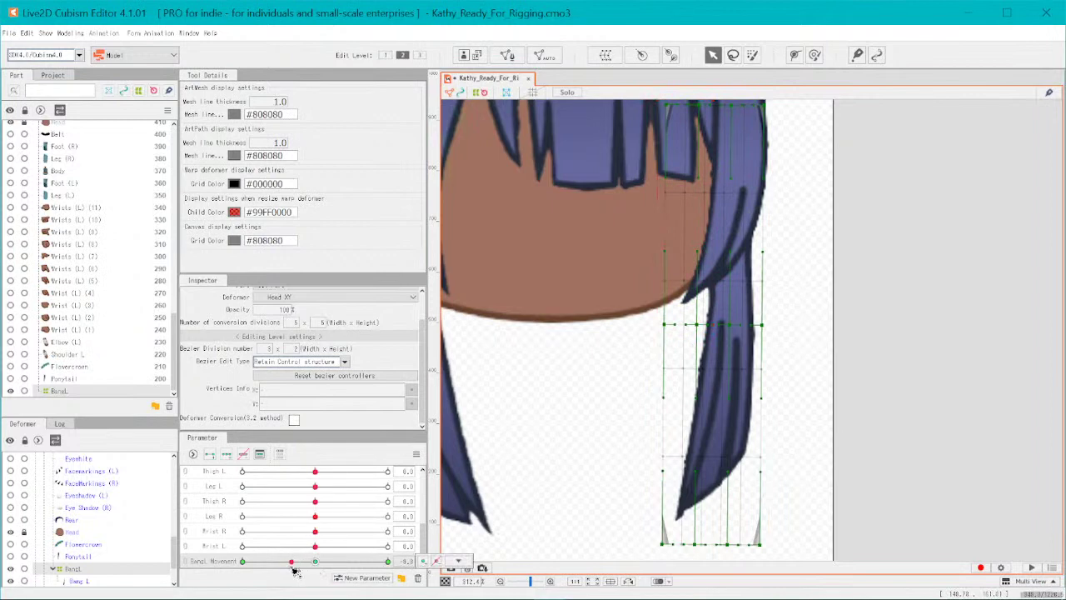
pyautogui.moveTo(293, 568); pyautogui.dragTo(152, 591)
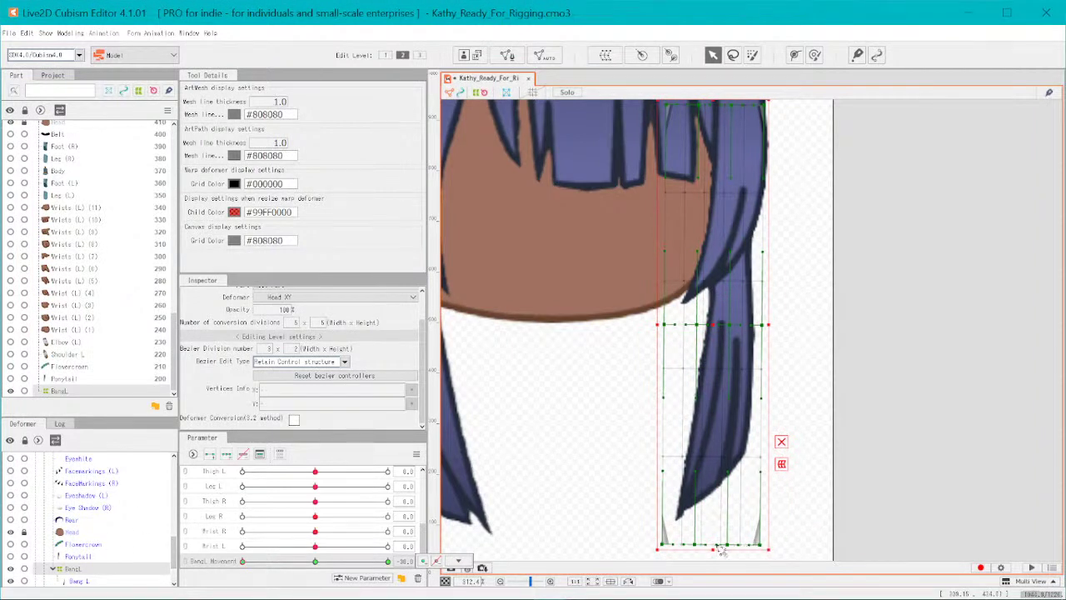
pyautogui.scroll(2, 721, 550)
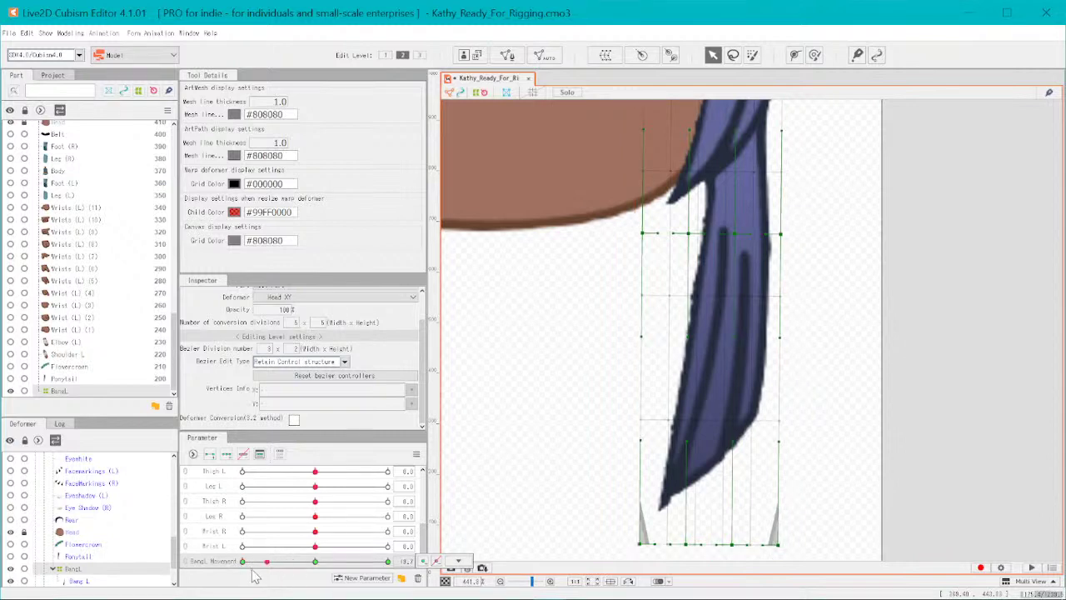
pyautogui.click(458, 561)
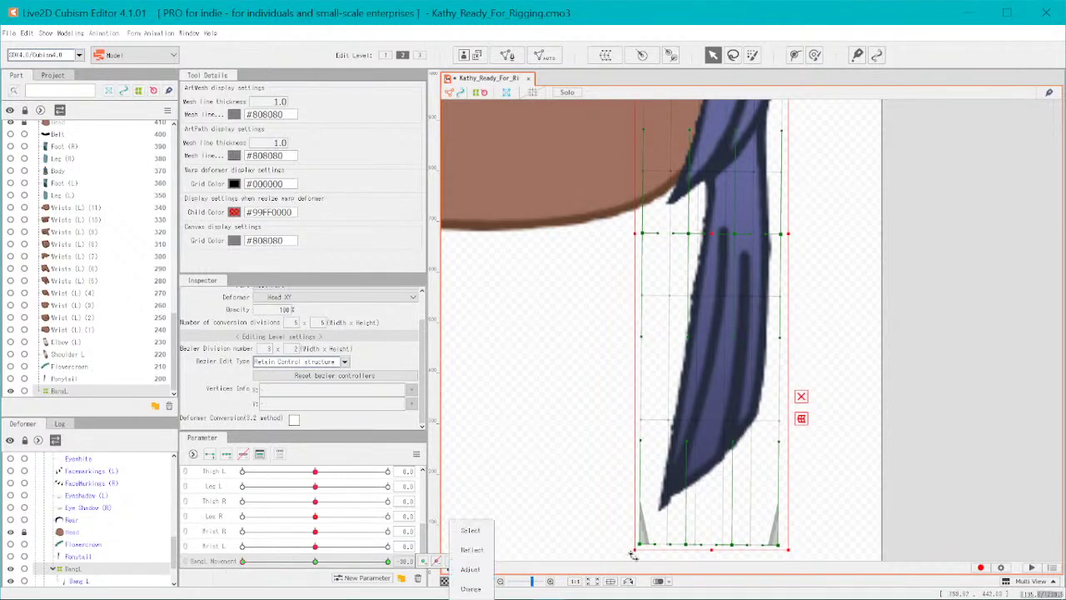
pyautogui.click(744, 552)
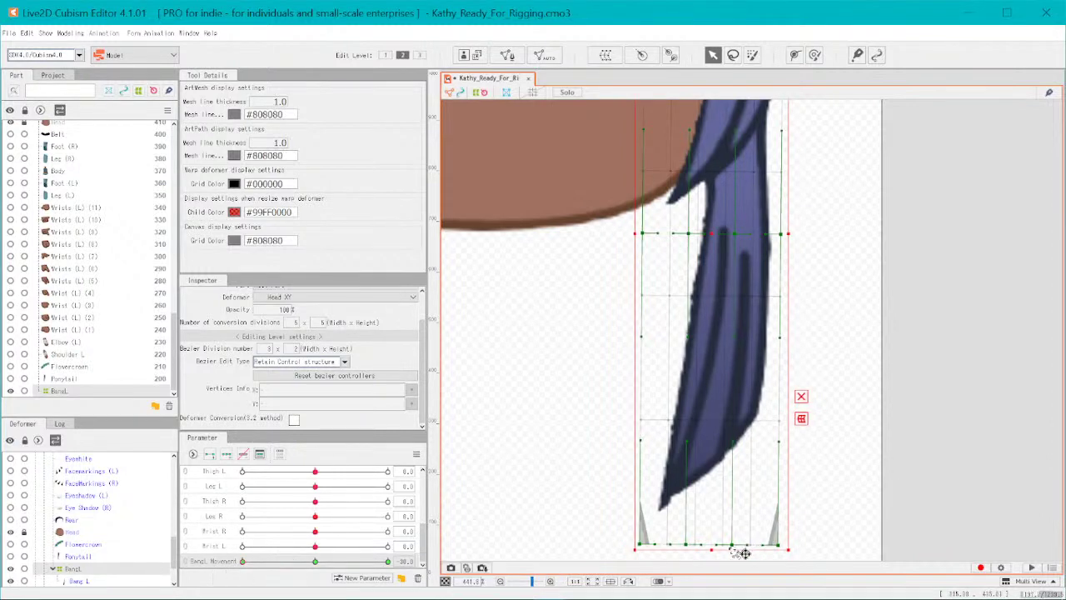
pyautogui.moveTo(740, 552); pyautogui.dragTo(609, 545)
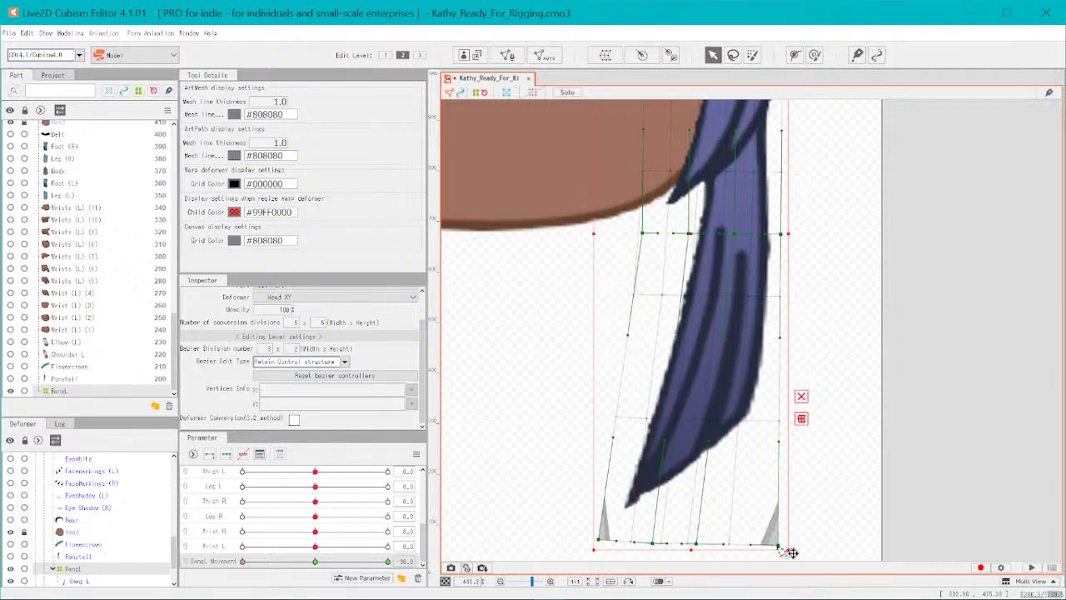
pyautogui.moveTo(788, 551); pyautogui.dragTo(745, 554)
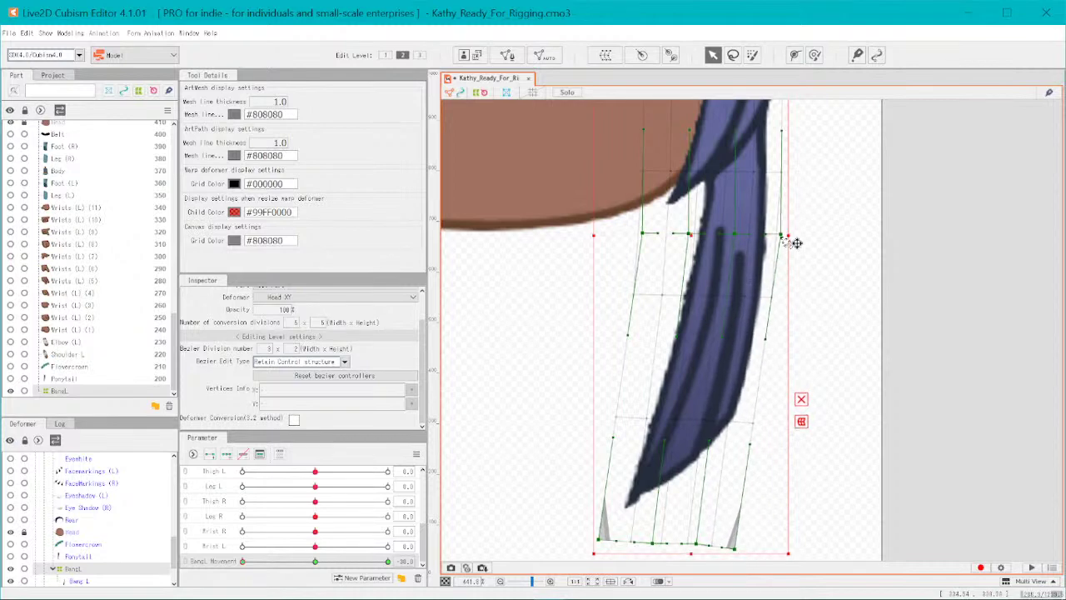
# - Move the outer middle-row point of the BangL warp deformer slightly inward and raise its face-side middle point
pyautogui.moveTo(797, 243); pyautogui.dragTo(774, 239)
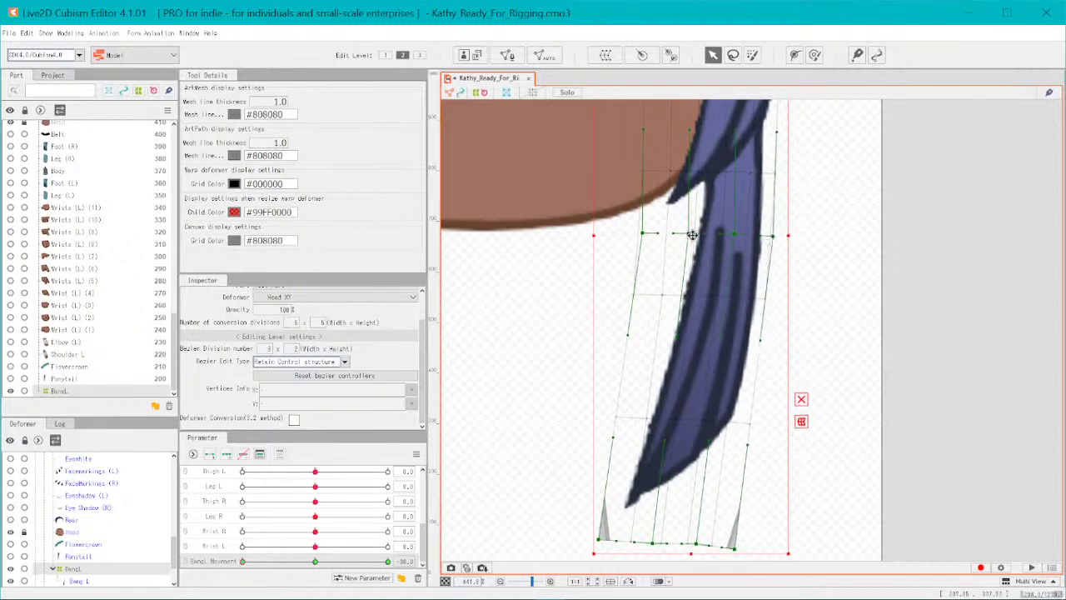
pyautogui.moveTo(654, 233); pyautogui.dragTo(625, 182)
pyautogui.scroll(4, 667, 217)
pyautogui.scroll(3, 740, 317)
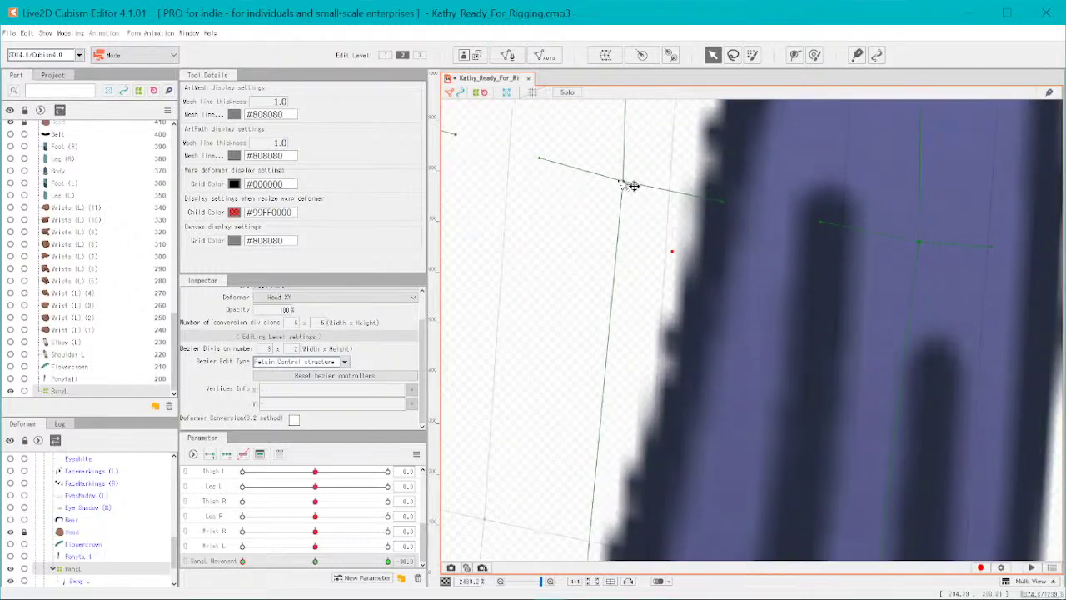
pyautogui.scroll(-10, 625, 226)
pyautogui.moveTo(655, 229); pyautogui.dragTo(677, 229)
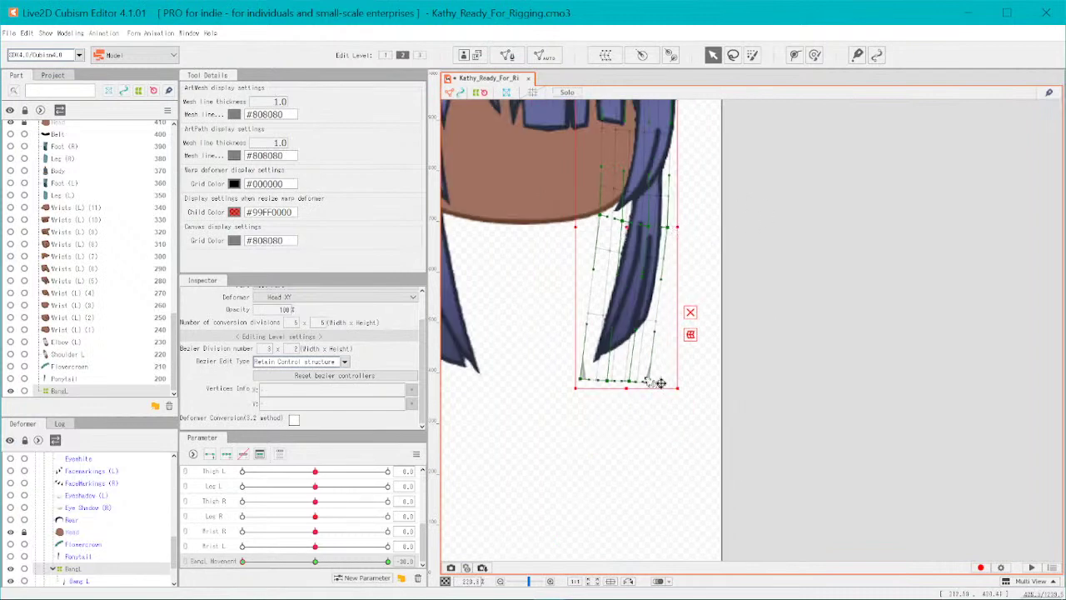
# - Swing the BangL deformer's bottom row further toward the face, lower its outer middle point, adjust that edge's curve handle, and deselect the deformer
pyautogui.moveTo(663, 389); pyautogui.dragTo(646, 388)
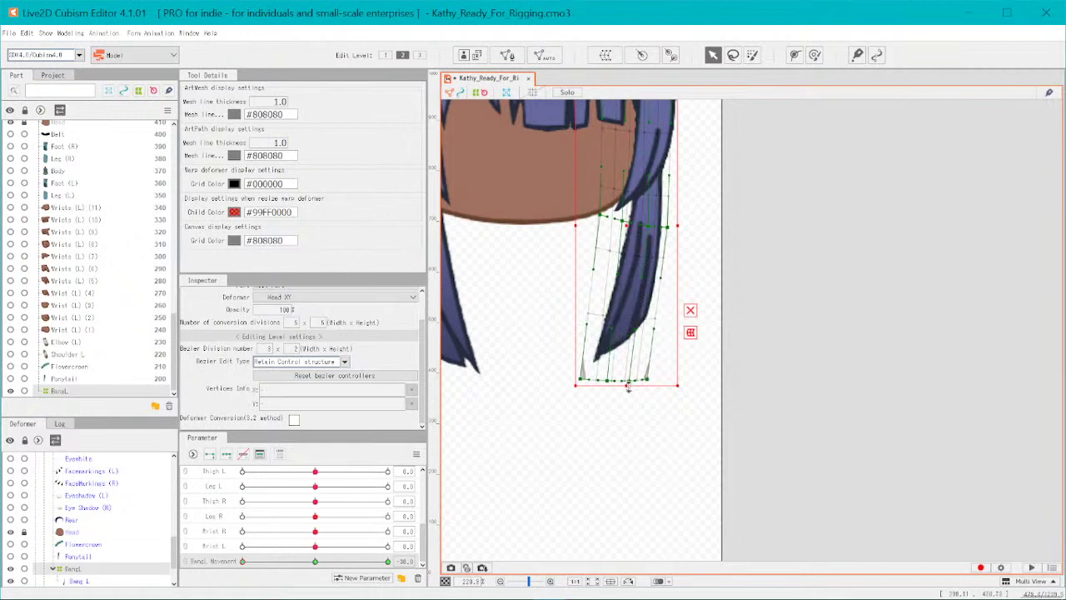
pyautogui.moveTo(645, 387)
pyautogui.mouseDown()
pyautogui.moveTo(568, 372)
pyautogui.moveTo(630, 381)
pyautogui.mouseUp()
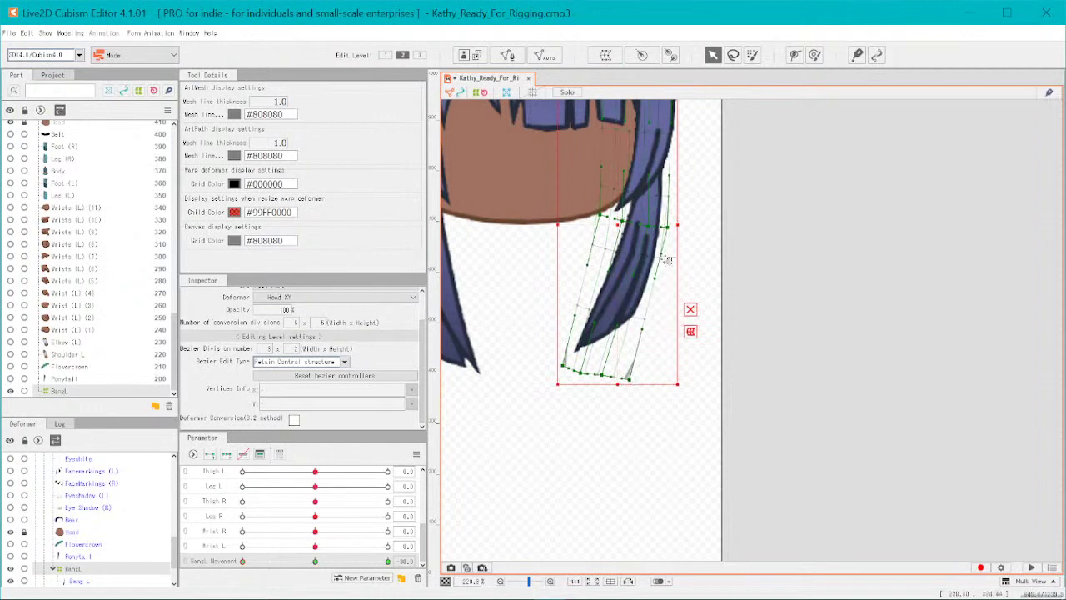
pyautogui.moveTo(679, 232); pyautogui.dragTo(677, 244)
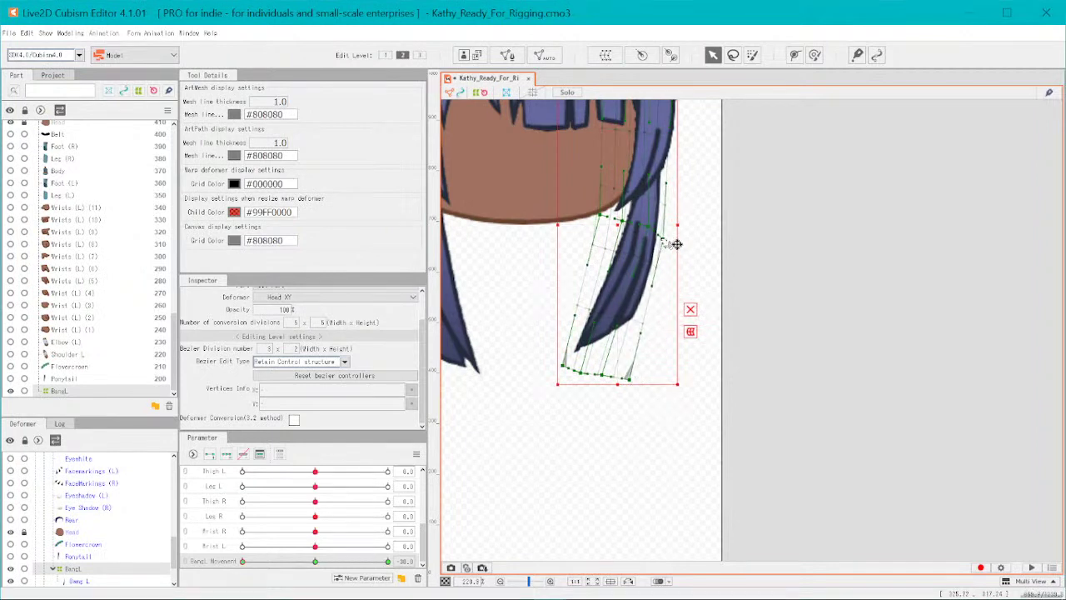
pyautogui.moveTo(653, 287); pyautogui.dragTo(649, 288)
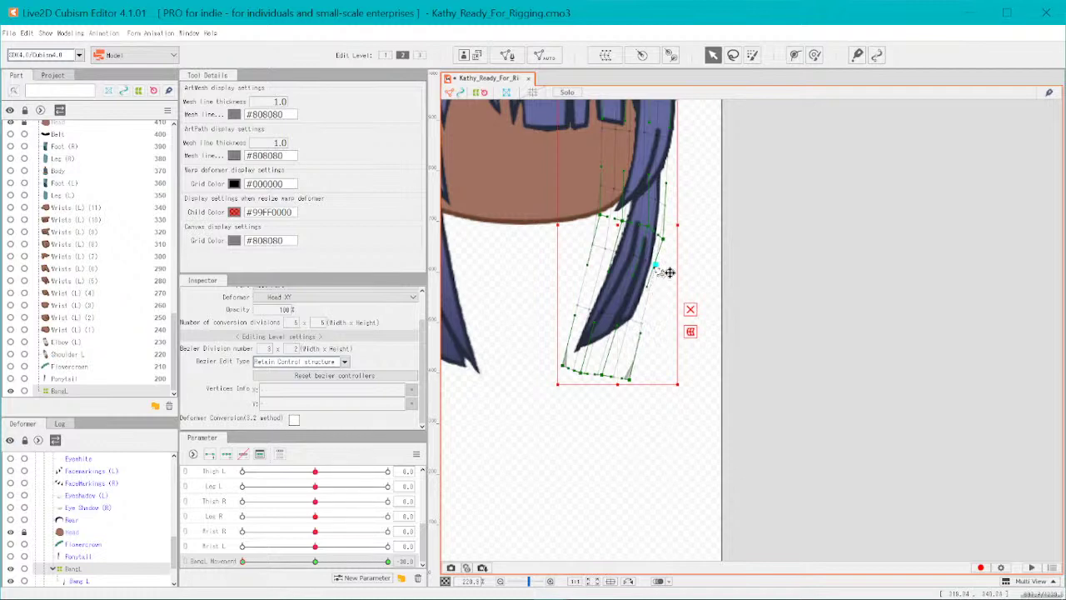
pyautogui.click(698, 301)
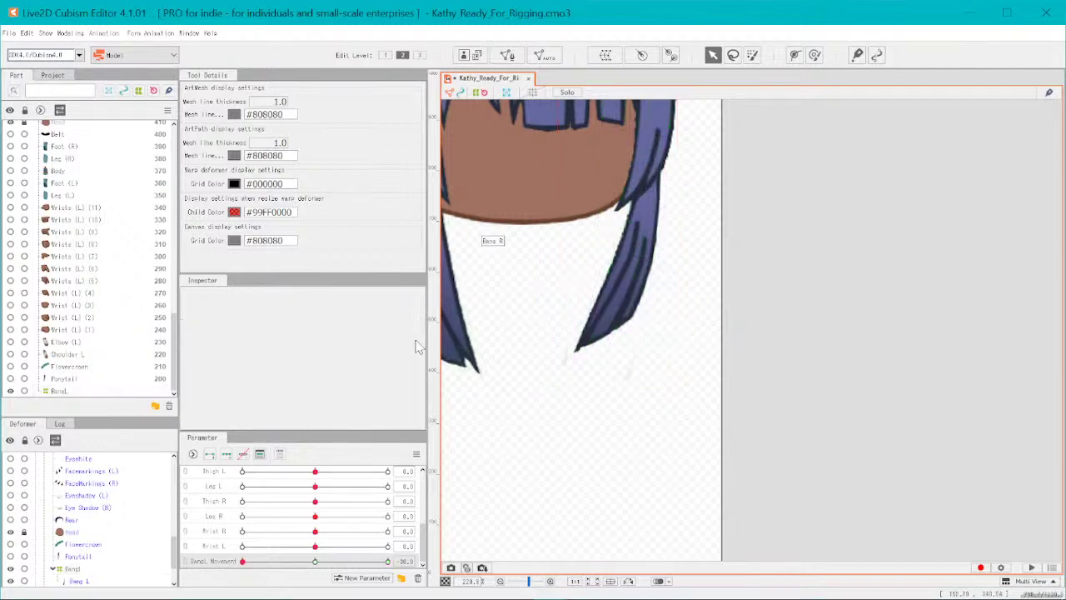
# - Set BangL Movement to 30 and shift the bottom row of the BangL warp deformer's points outward, away from the face
pyautogui.moveTo(278, 566); pyautogui.dragTo(368, 555)
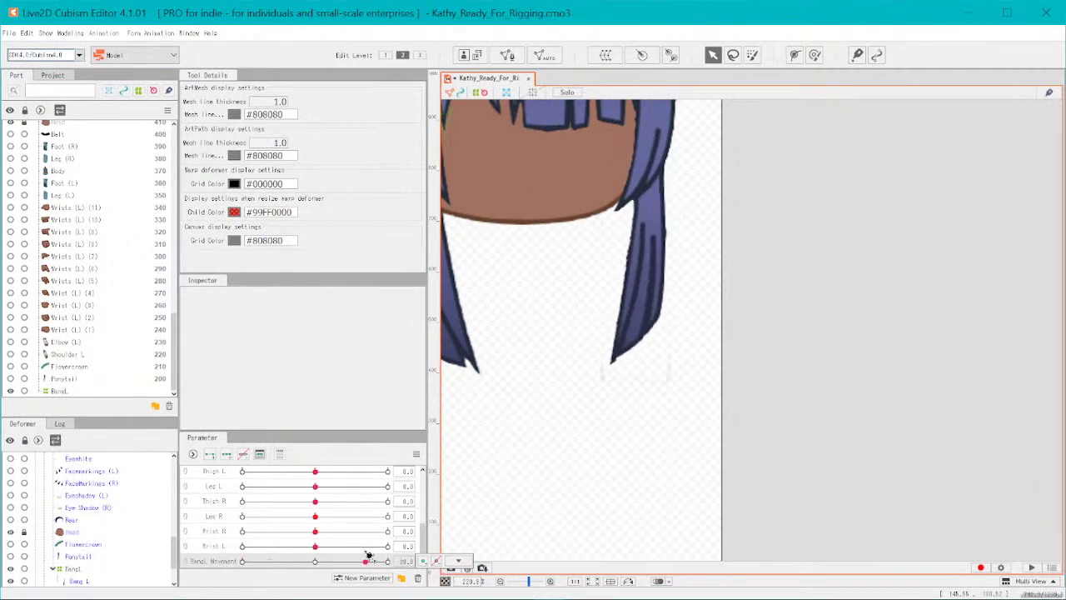
pyautogui.click(646, 258)
pyautogui.scroll(5, 84, 363)
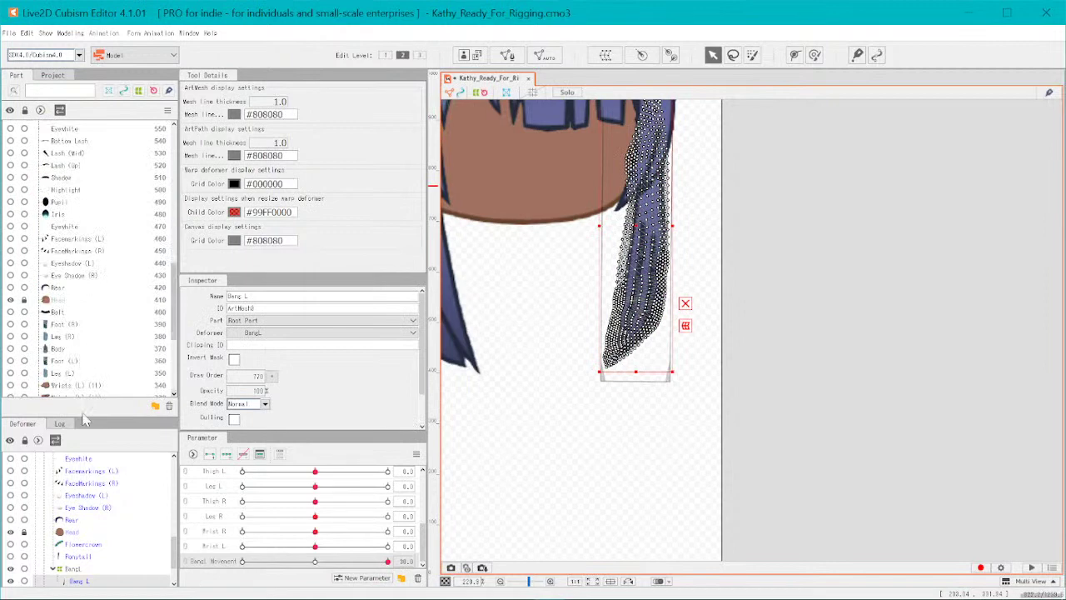
pyautogui.scroll(-5, 93, 364)
pyautogui.click(60, 390)
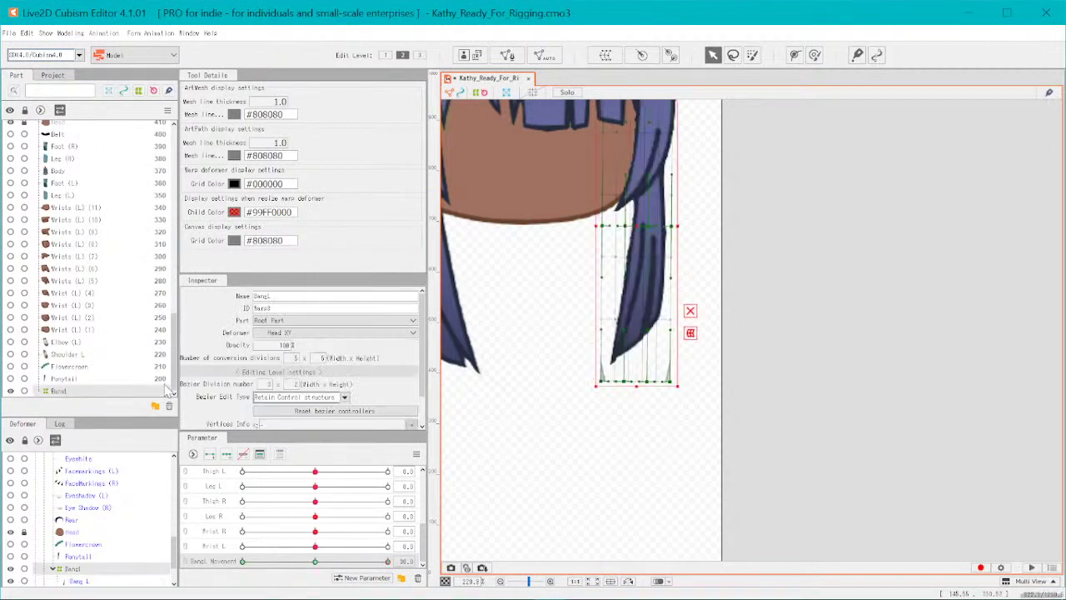
pyautogui.scroll(5, 585, 227)
pyautogui.scroll(-10, 586, 227)
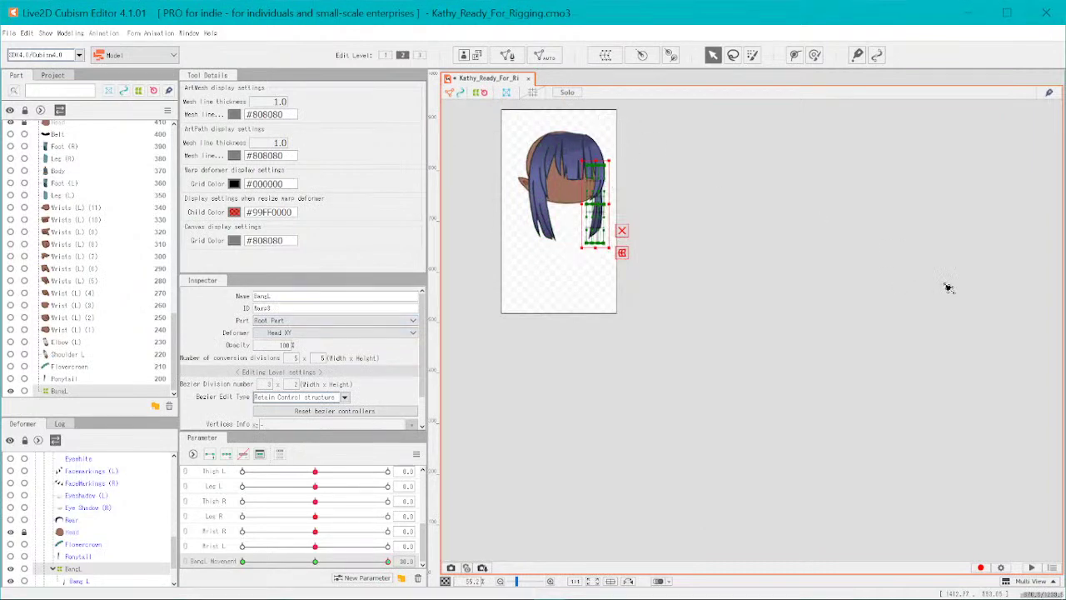
pyautogui.scroll(2, 668, 260)
pyautogui.scroll(3, 481, 236)
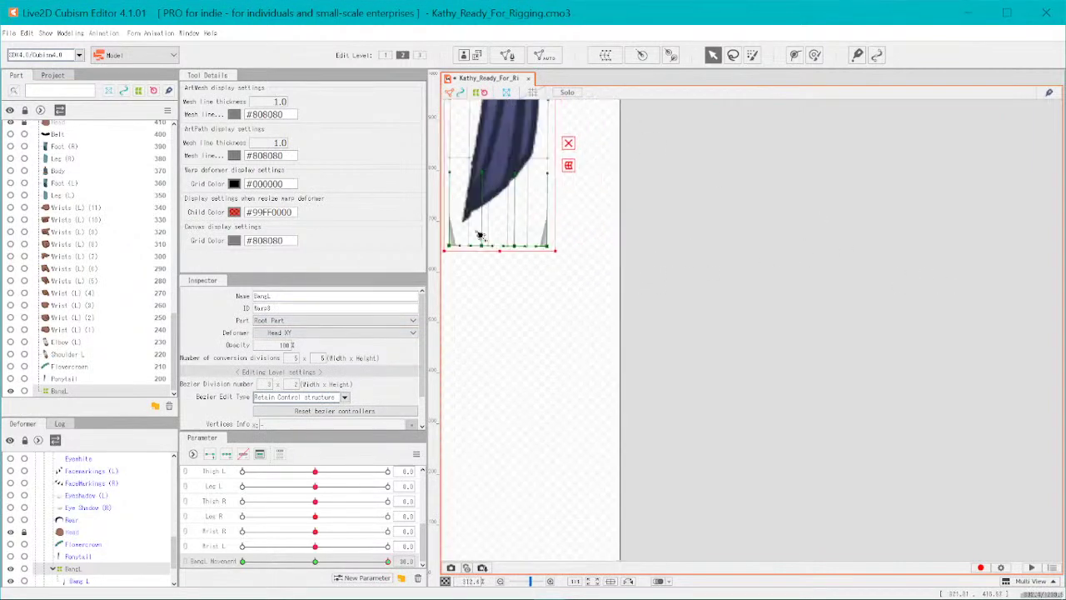
pyautogui.scroll(-2, 448, 244)
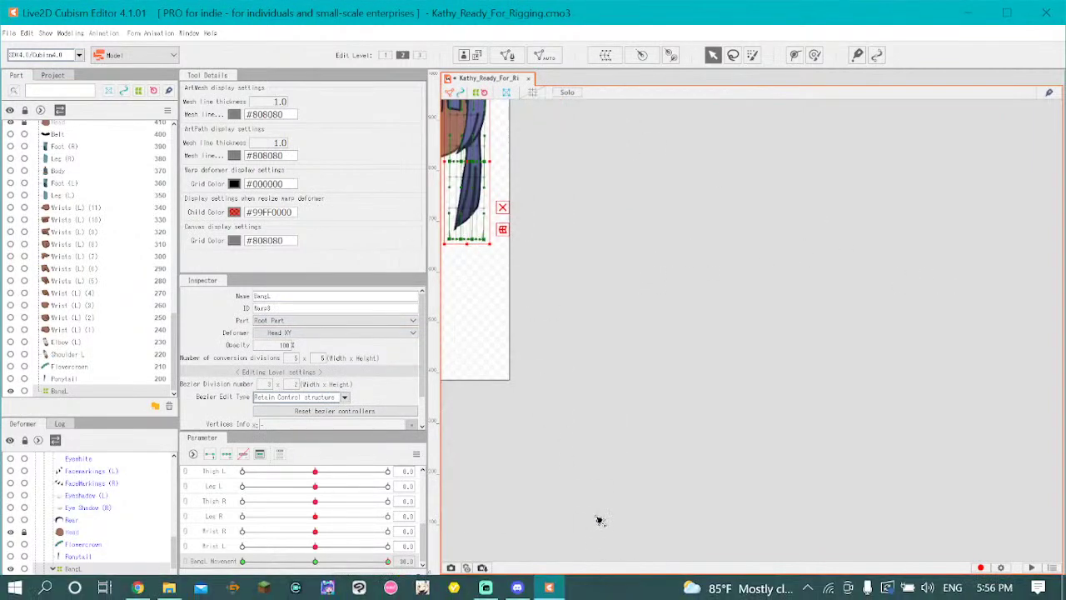
pyautogui.click(592, 581)
pyautogui.scroll(5, 934, 318)
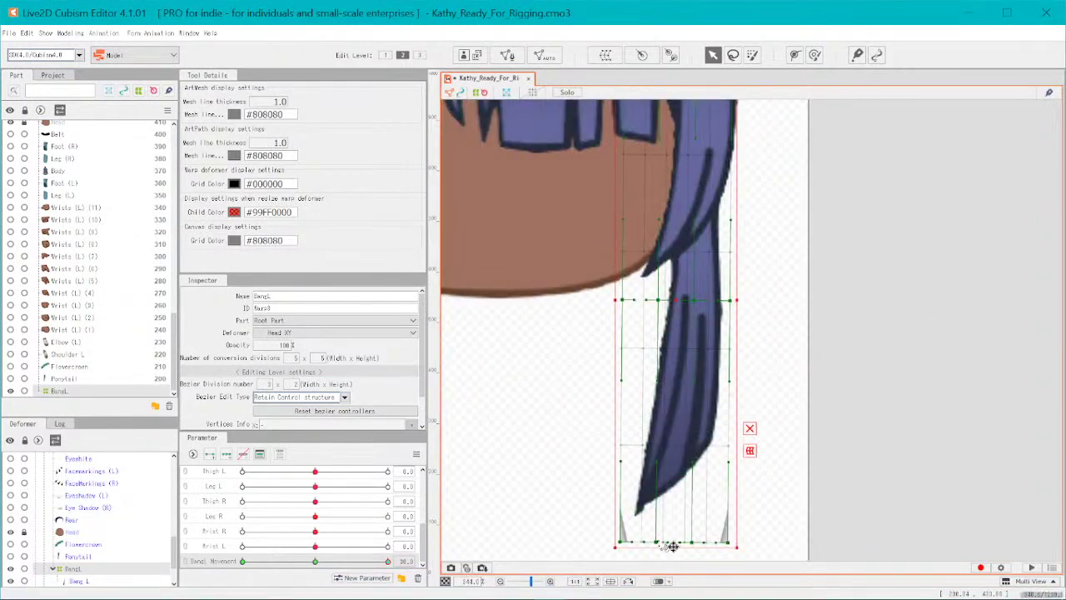
pyautogui.moveTo(671, 545); pyautogui.dragTo(714, 545)
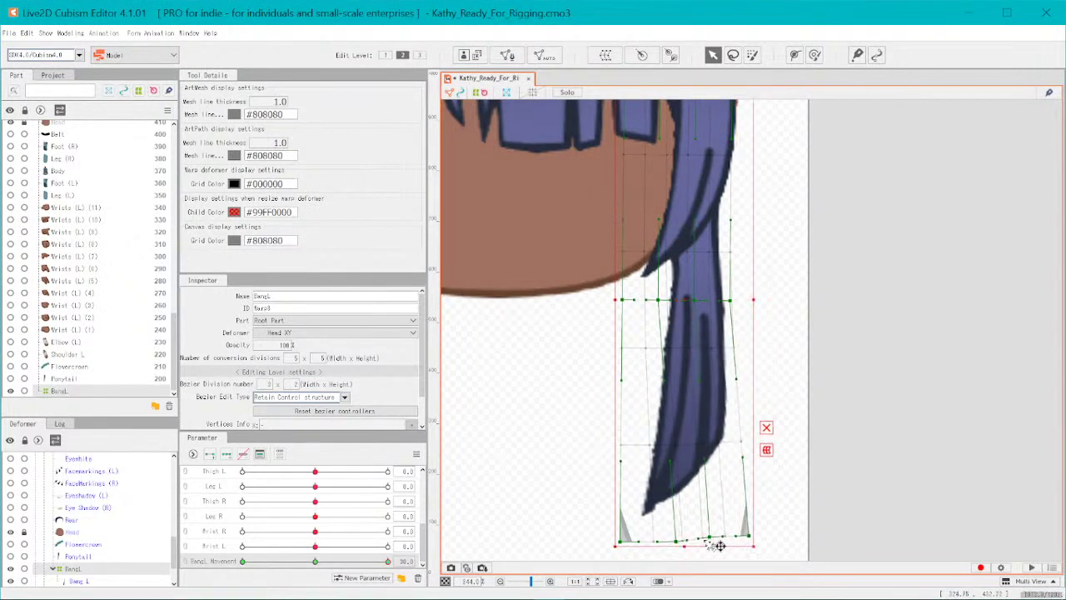
pyautogui.moveTo(633, 546); pyautogui.dragTo(715, 540)
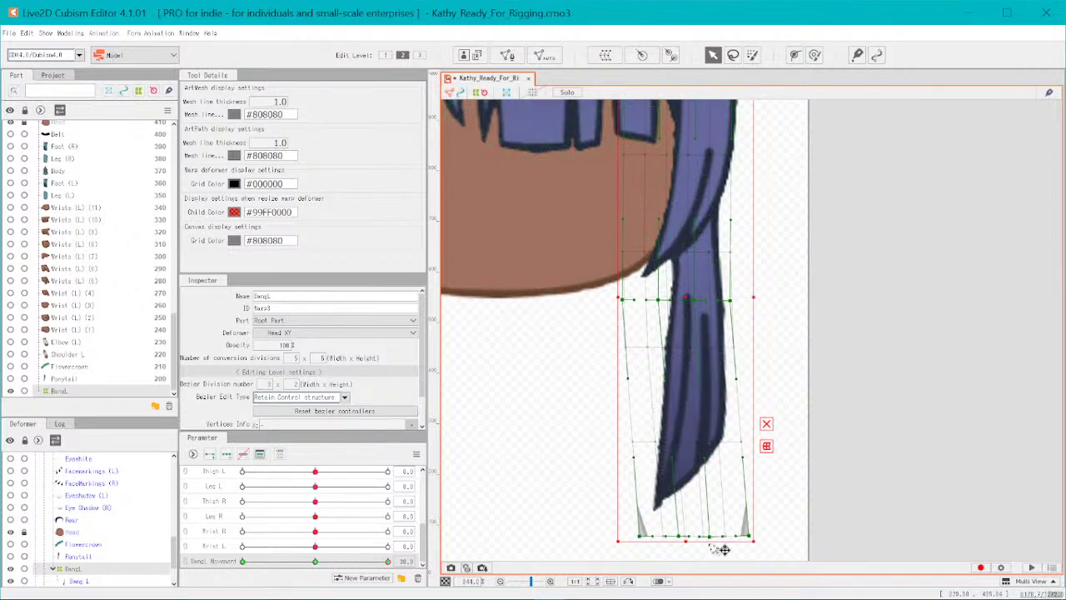
# - Undo the vertical squash of the BangL deformer and tilt its bottom row, with the outer corner raised and the face-side corner moved outward
pyautogui.moveTo(754, 542); pyautogui.dragTo(754, 531)
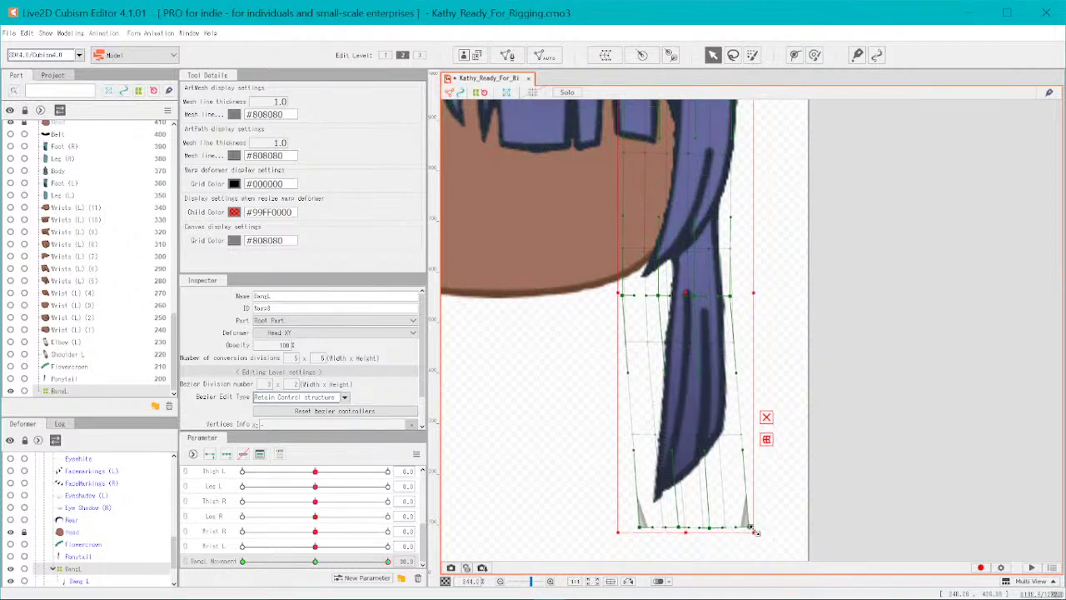
pyautogui.hotkey('ctrl', 'z')
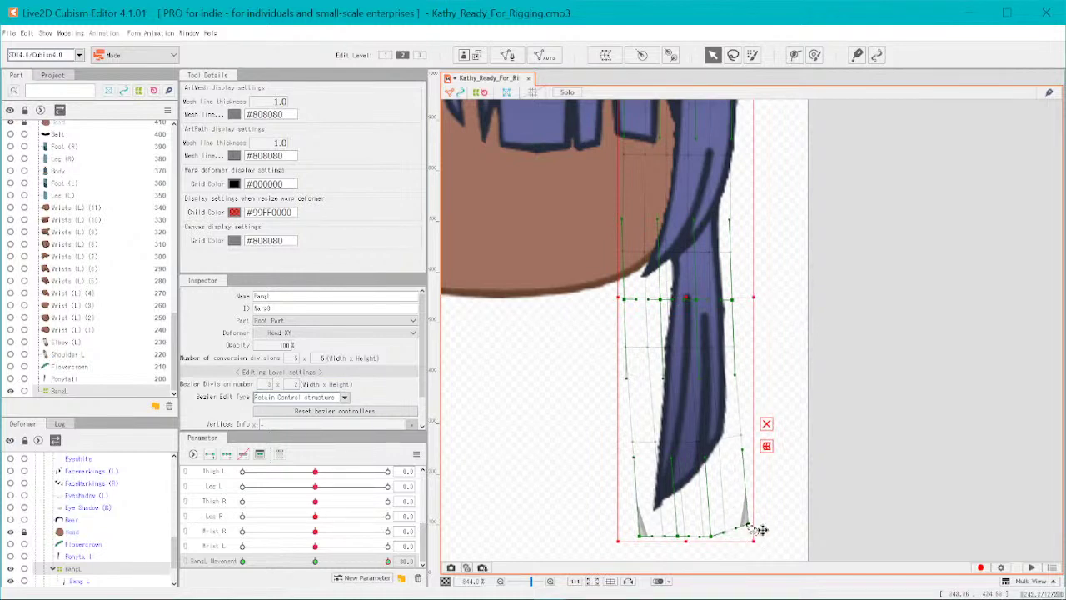
pyautogui.moveTo(726, 538)
pyautogui.mouseDown()
pyautogui.moveTo(743, 539)
pyautogui.moveTo(685, 546)
pyautogui.moveTo(705, 542)
pyautogui.mouseUp()
pyautogui.moveTo(640, 537); pyautogui.dragTo(657, 538)
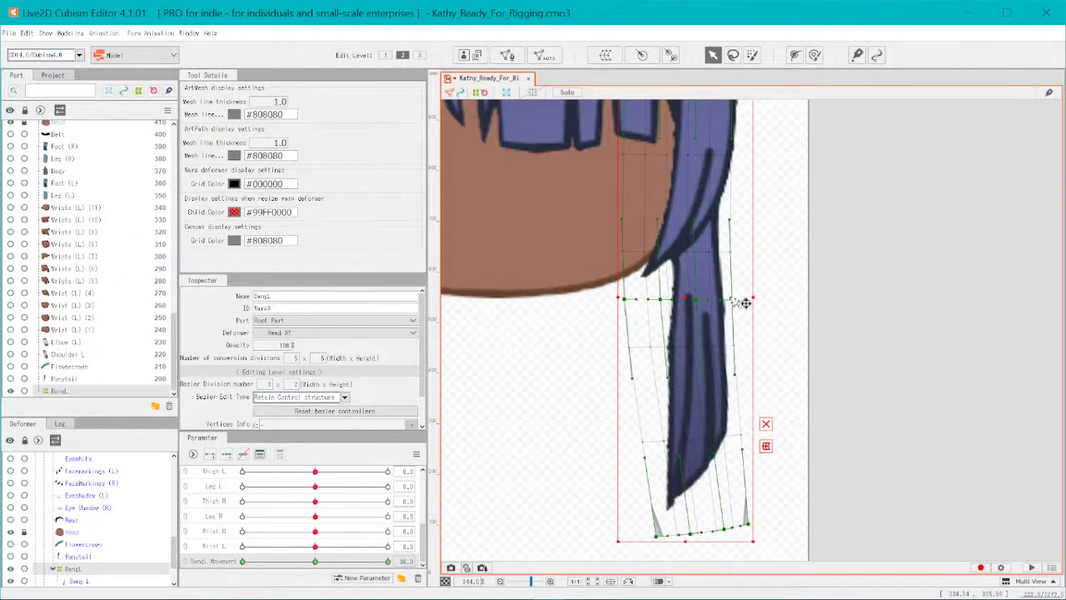
# - Shift the BangL deformer's middle row outward and raise its inner bottom points into a curve, undoing the stray corner handle change
pyautogui.moveTo(733, 301); pyautogui.dragTo(742, 298)
pyautogui.moveTo(661, 300)
pyautogui.mouseDown()
pyautogui.moveTo(670, 298)
pyautogui.moveTo(652, 300)
pyautogui.mouseUp()
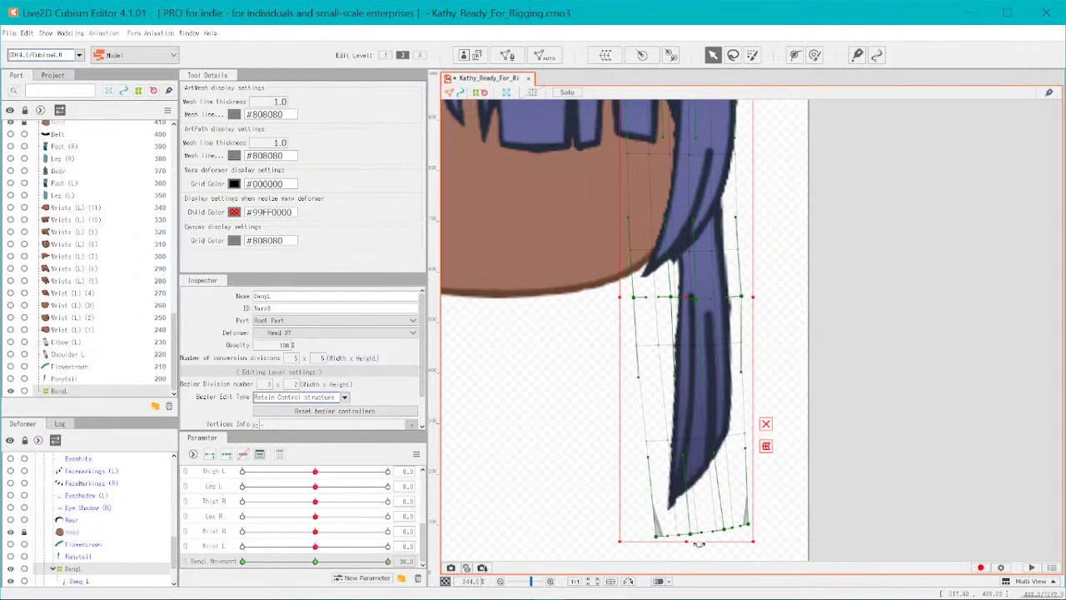
pyautogui.moveTo(705, 540); pyautogui.dragTo(771, 518)
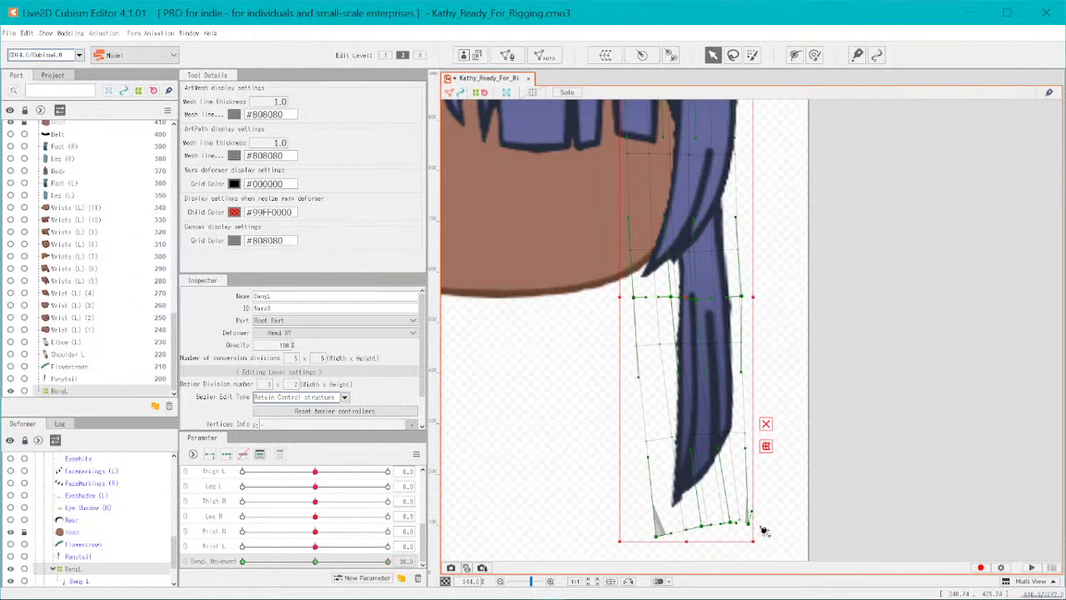
pyautogui.hotkey('ctrl', 'z')
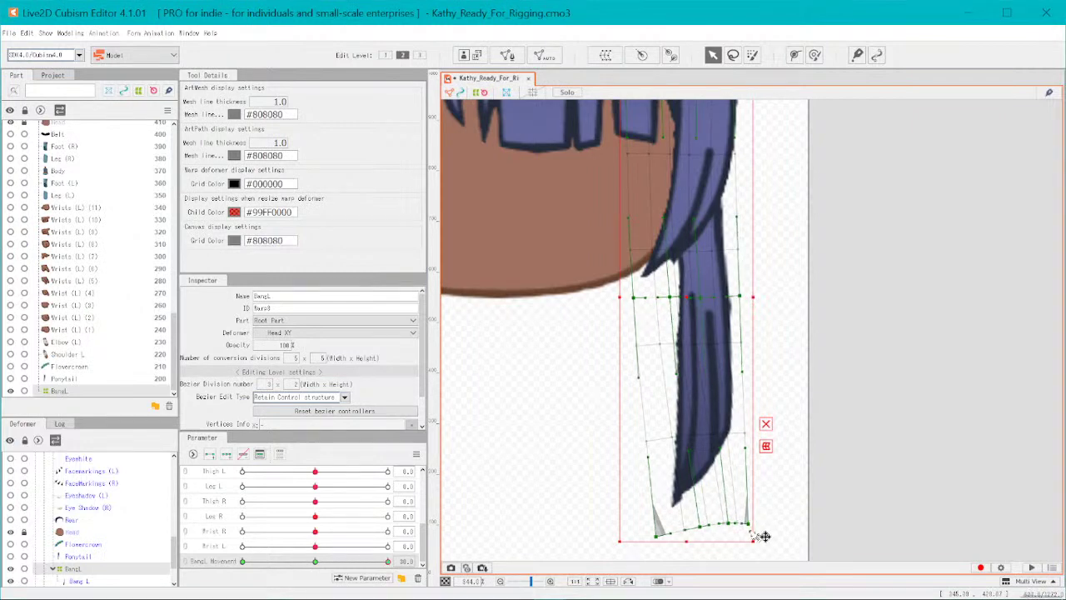
# - Raise the BangL deformer's outer bottom corner slightly, nudge its face-side bottom corner outward, and deselect the deformer
pyautogui.moveTo(748, 524); pyautogui.dragTo(749, 517)
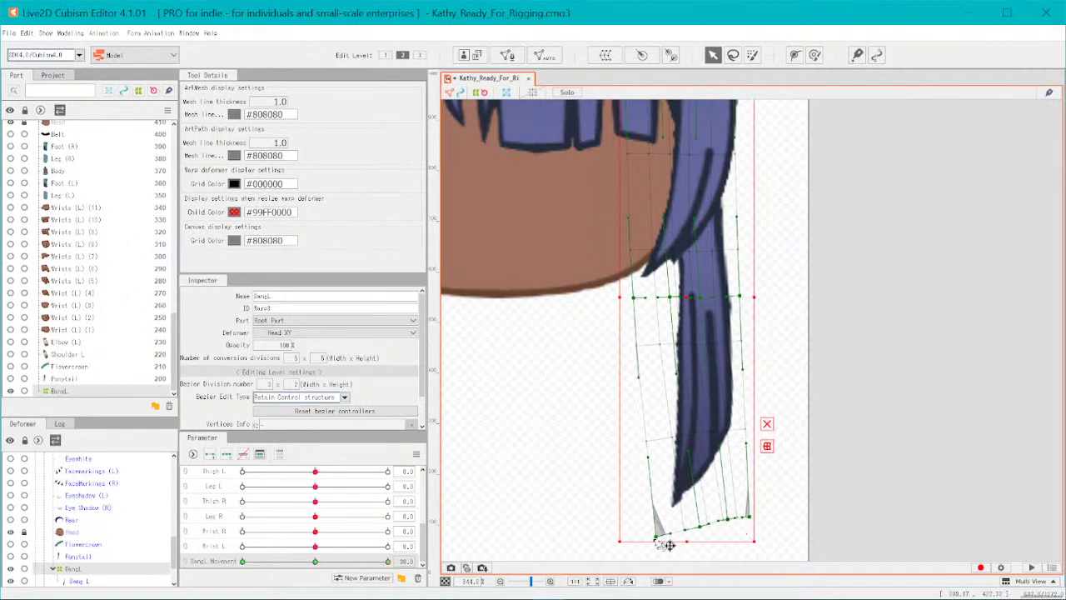
pyautogui.moveTo(656, 535); pyautogui.dragTo(662, 534)
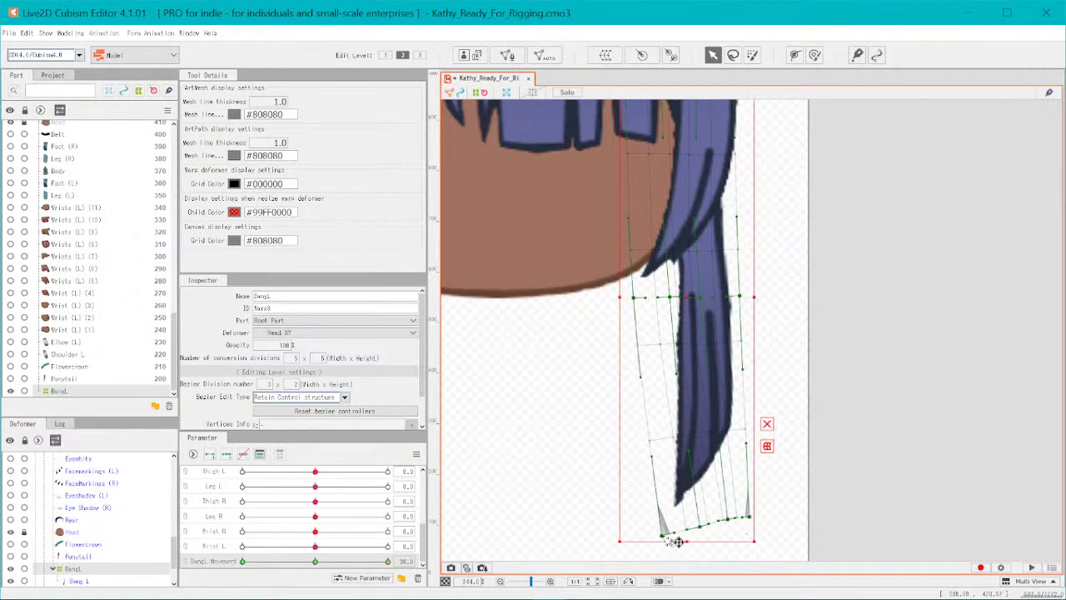
pyautogui.click(803, 463)
# - Preview the left bang's swing by running BangL Movement through its range, and return the parameter to 0
pyautogui.scroll(-6, 783, 442)
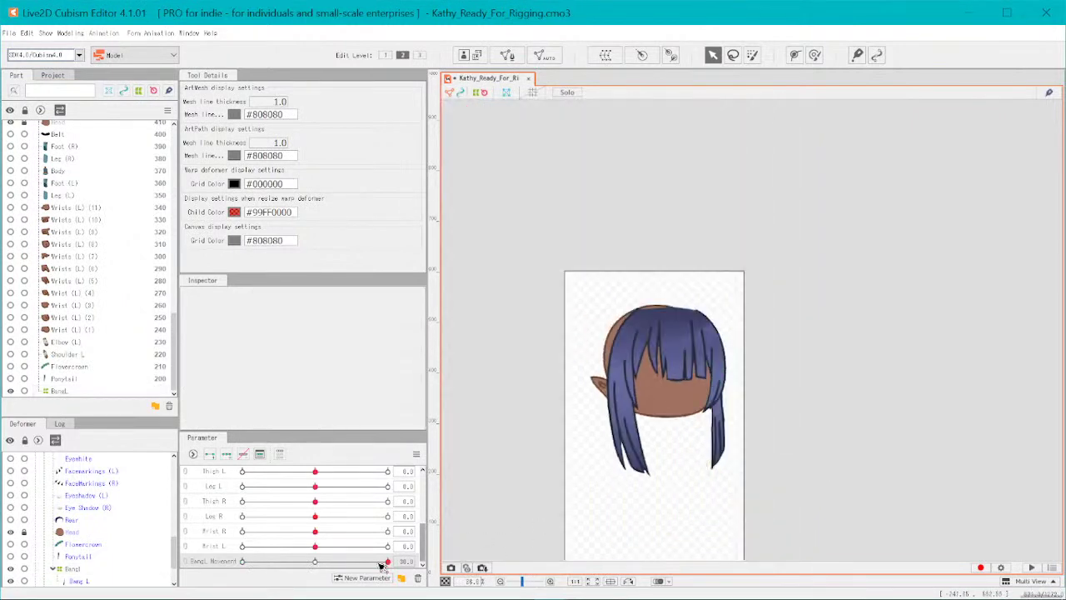
pyautogui.moveTo(384, 564); pyautogui.dragTo(463, 569)
pyautogui.click(461, 565)
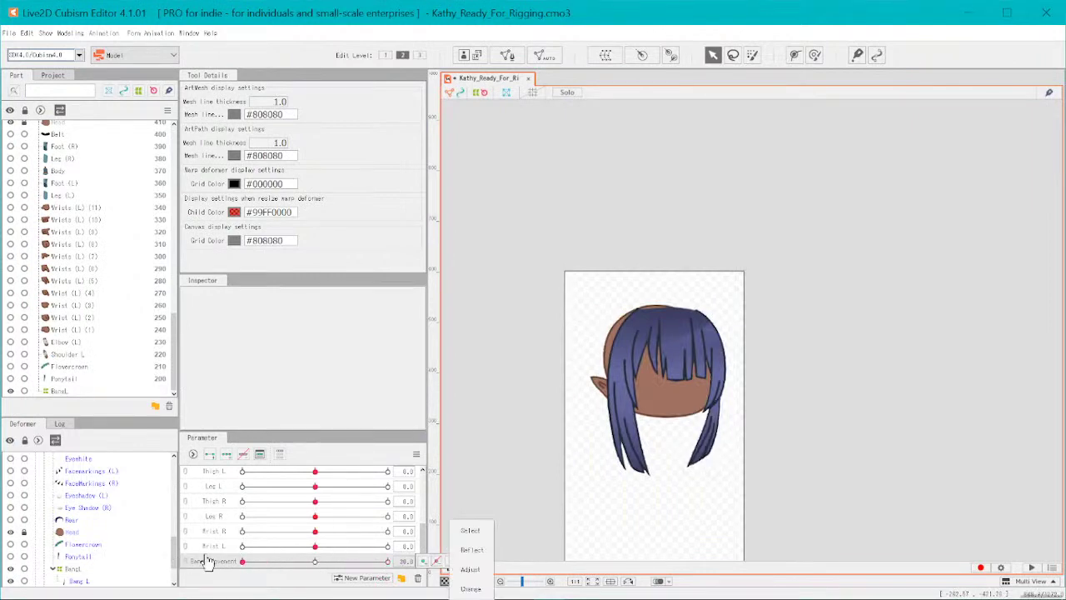
pyautogui.doubleClick(361, 567)
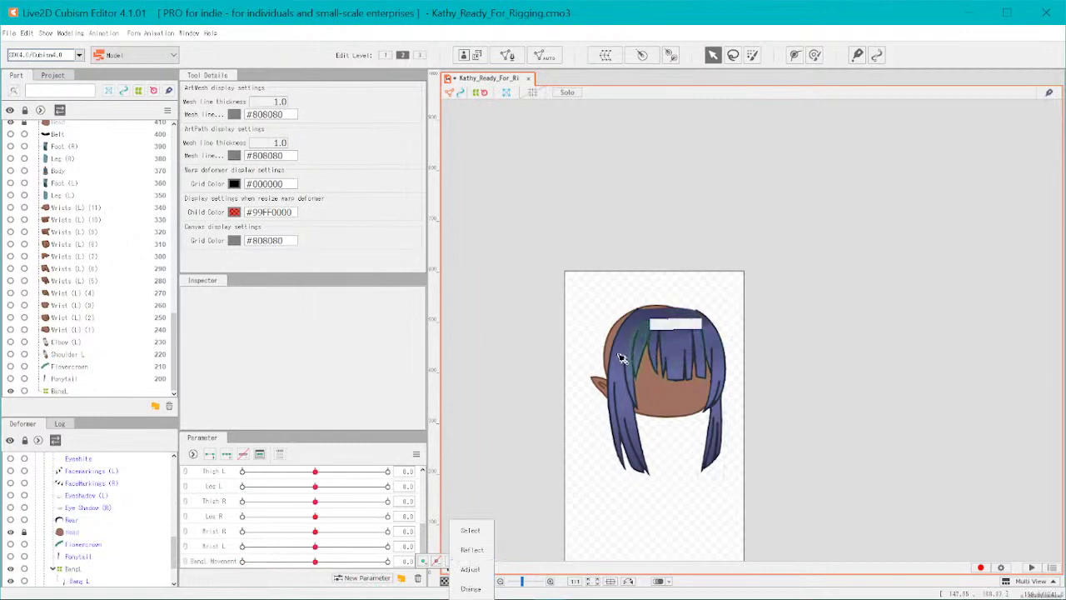
# - Subdivide the mesh of the Bang LMid hair strand with 4 Division and apply the mesh edit
pyautogui.scroll(3, 697, 358)
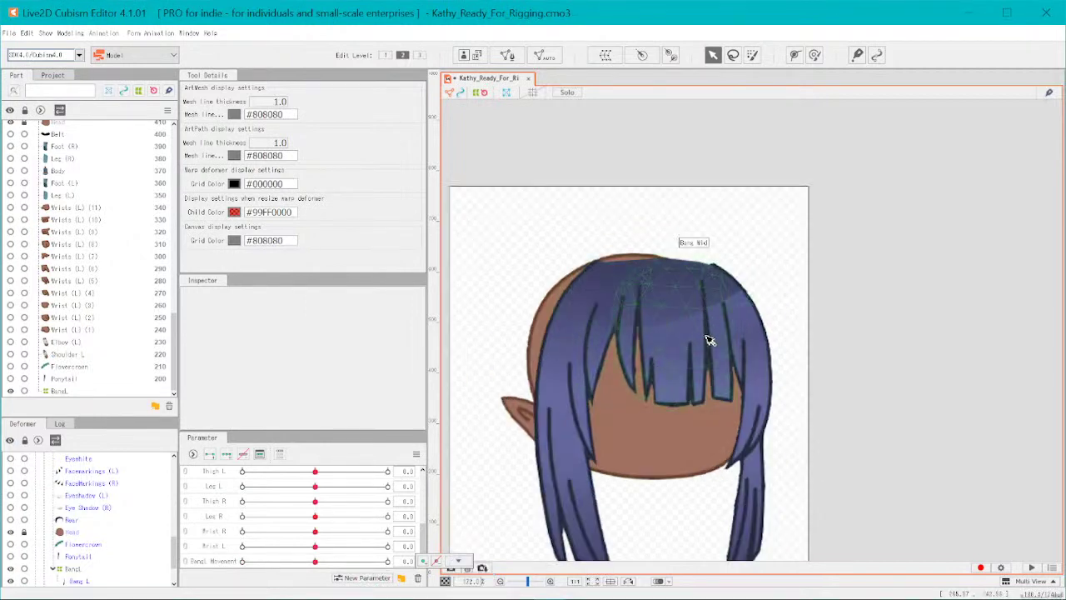
pyautogui.click(665, 304)
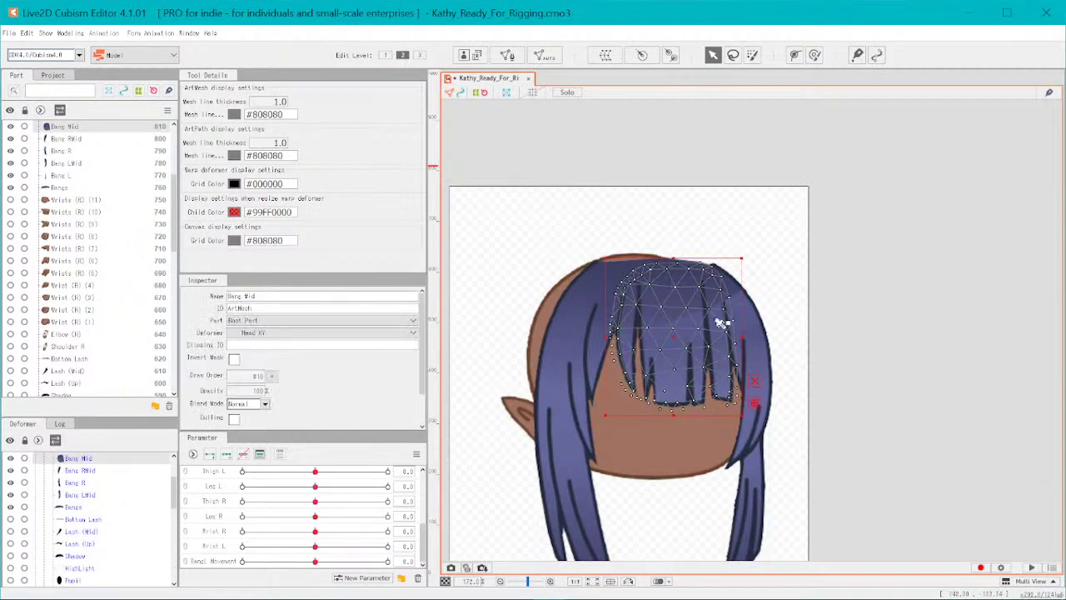
pyautogui.click(822, 359)
pyautogui.click(760, 393)
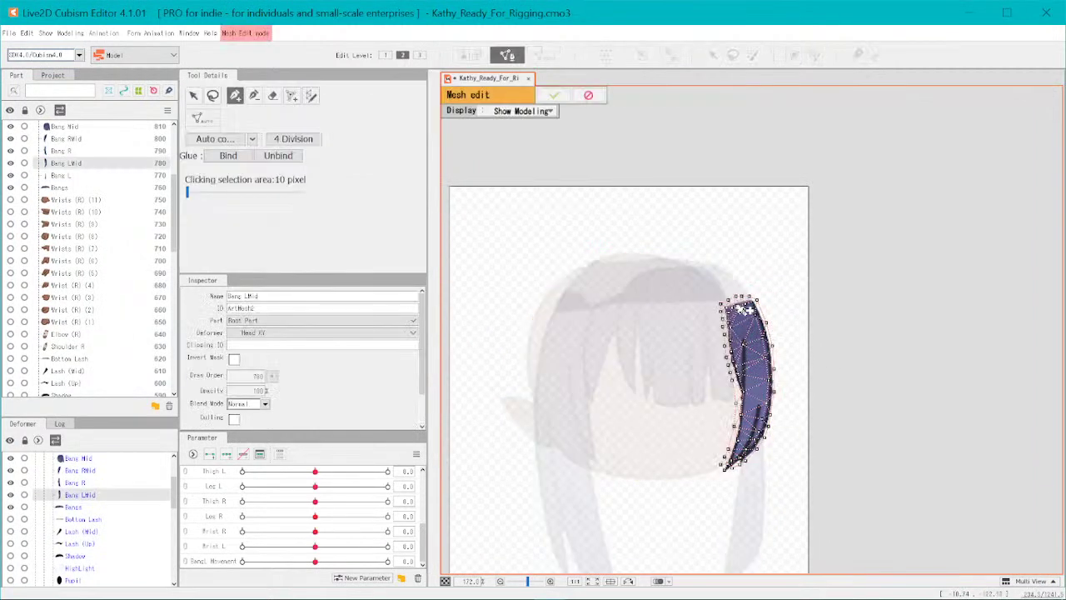
pyautogui.doubleClick(750, 310)
pyautogui.click(306, 141)
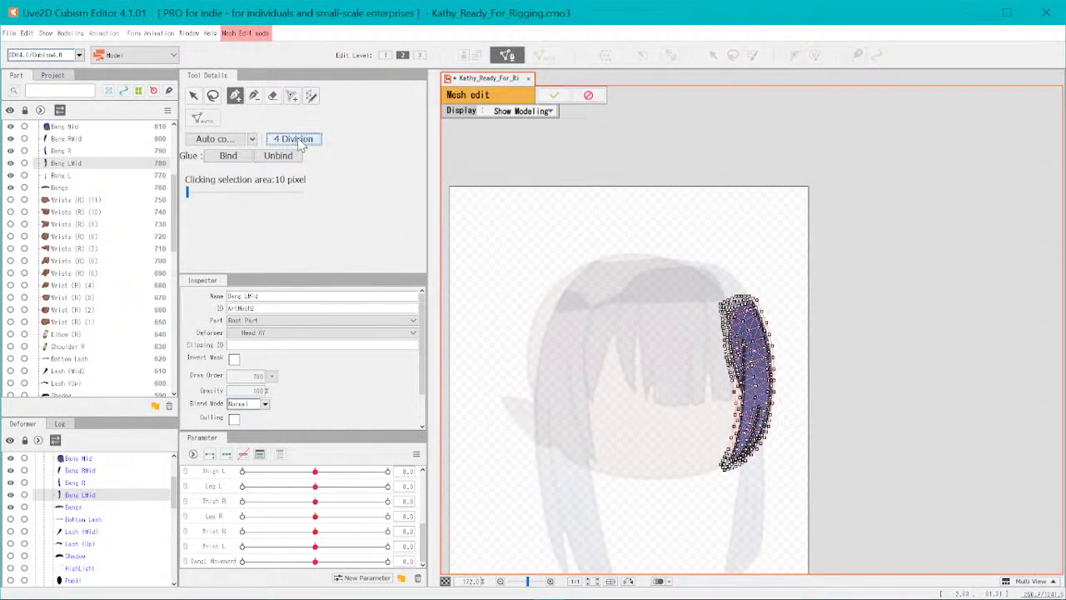
pyautogui.click(554, 97)
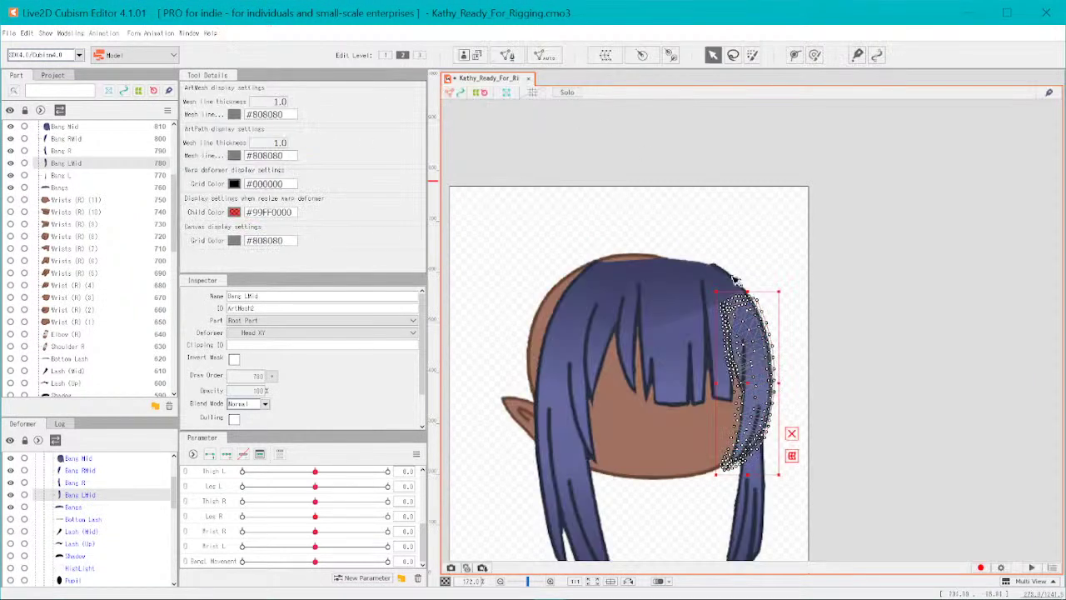
# - Subdivide the mesh of the Bang Mid fringe with 4 Division and apply the mesh edit
pyautogui.click(696, 351)
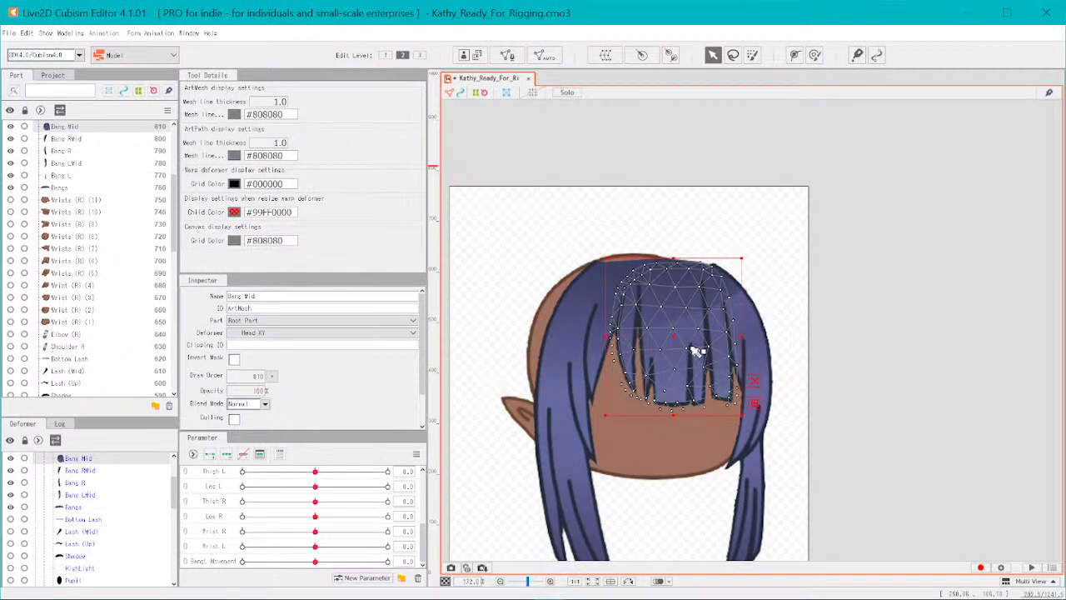
pyautogui.doubleClick(670, 326)
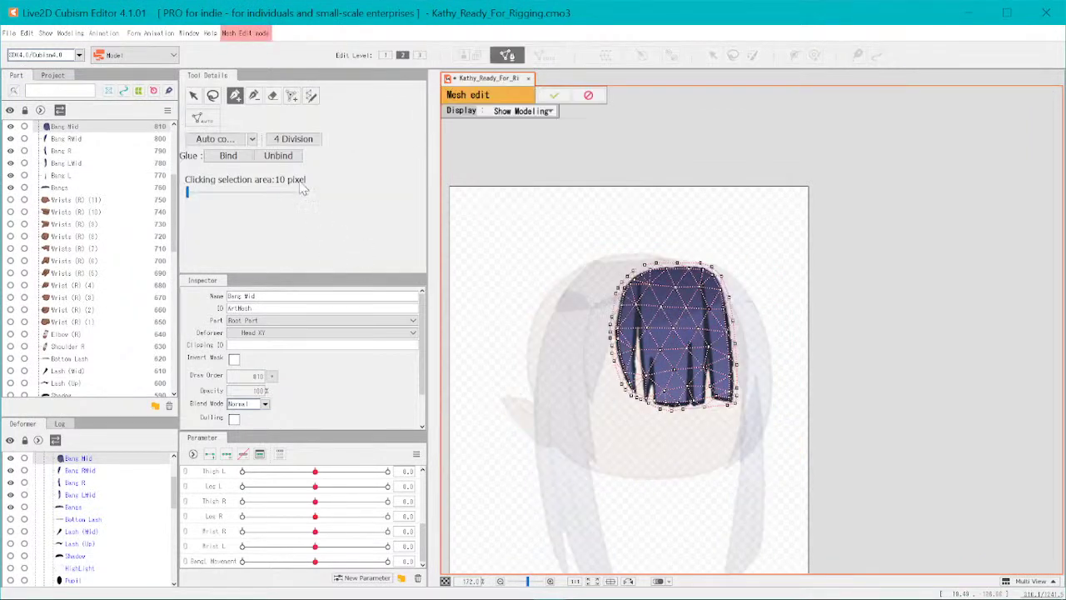
pyautogui.click(293, 139)
pyautogui.click(556, 98)
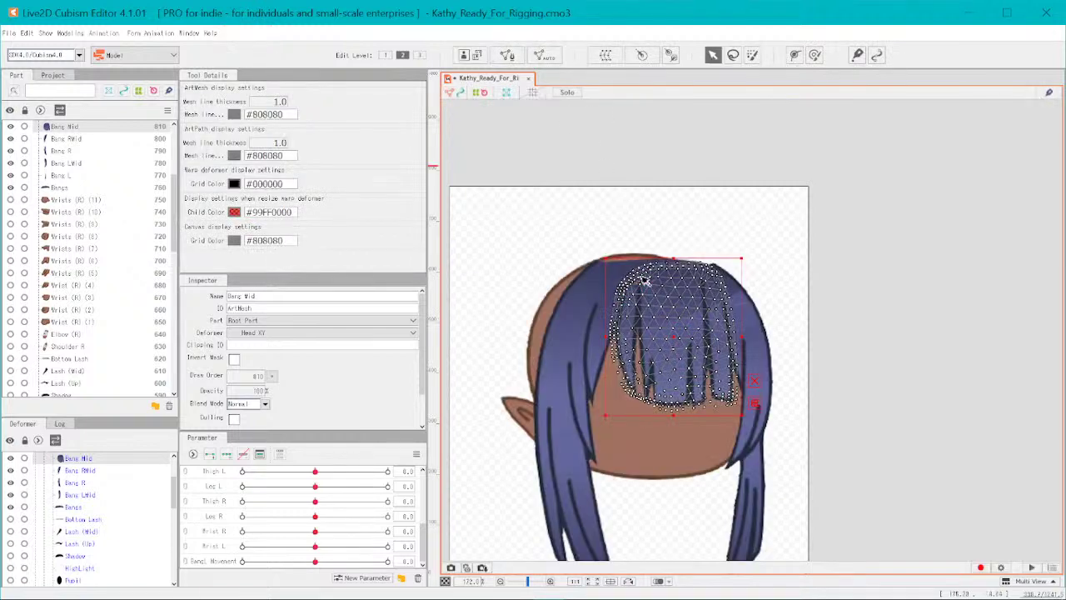
# - Subdivide the Bang RMid and Bang R meshes with 4 Division, applying the mesh edit for each
pyautogui.doubleClick(599, 343)
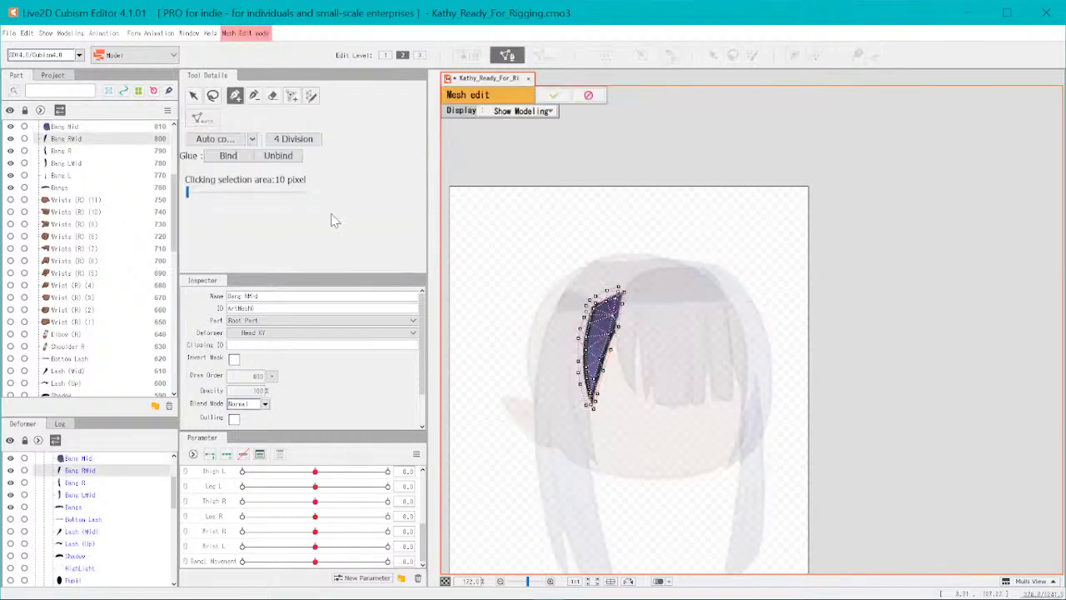
pyautogui.click(295, 141)
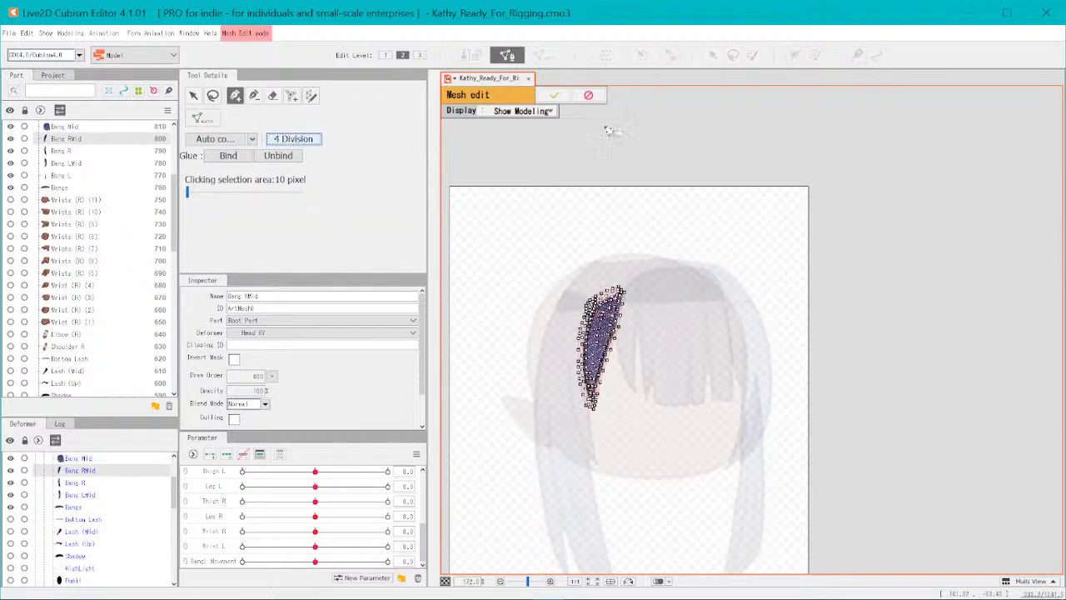
pyautogui.click(554, 95)
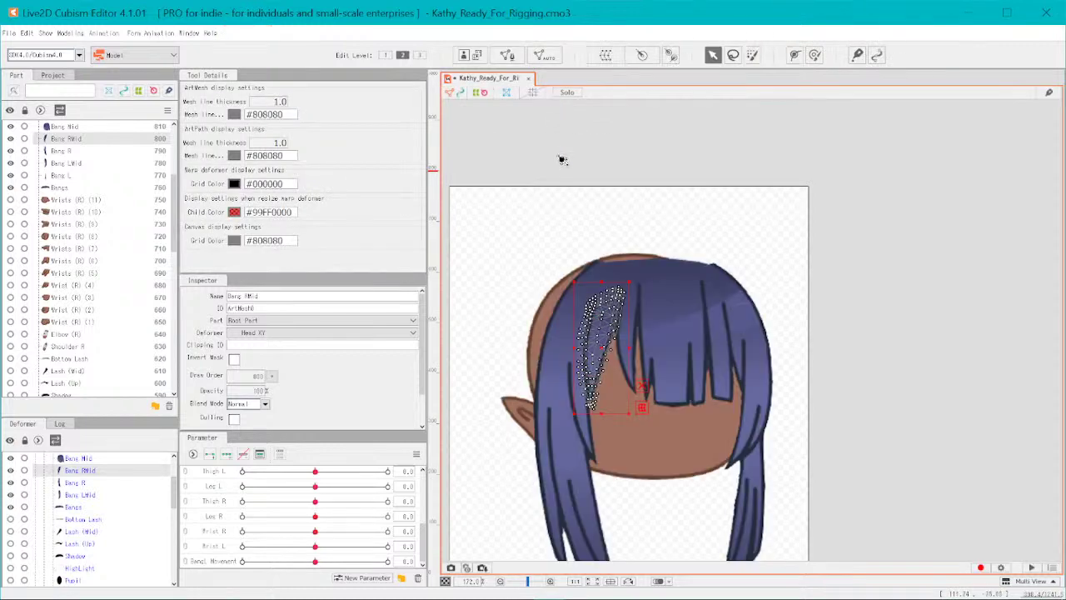
pyautogui.doubleClick(574, 390)
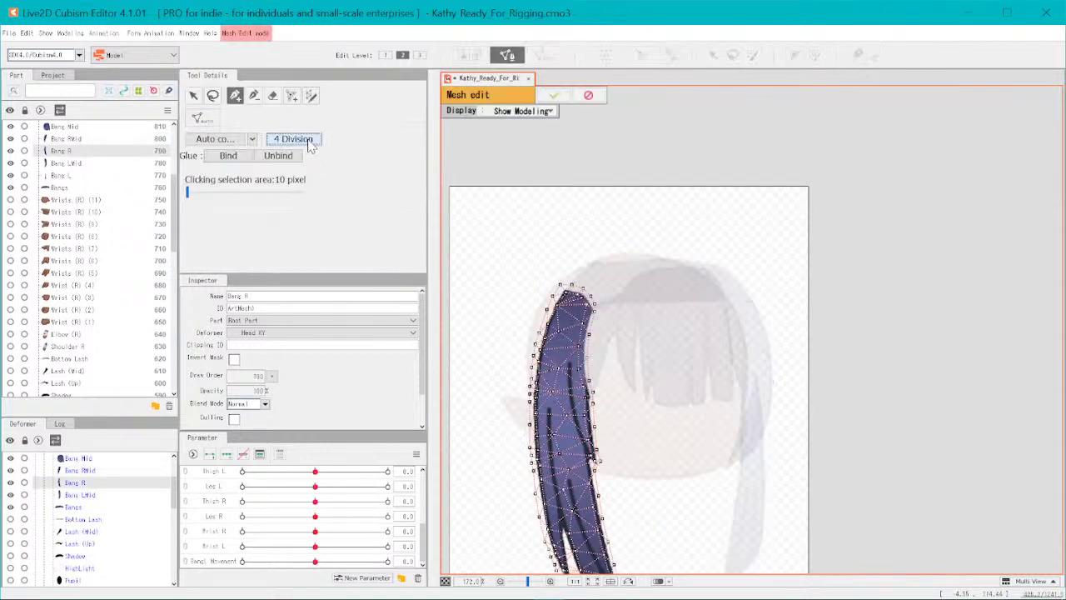
pyautogui.click(307, 140)
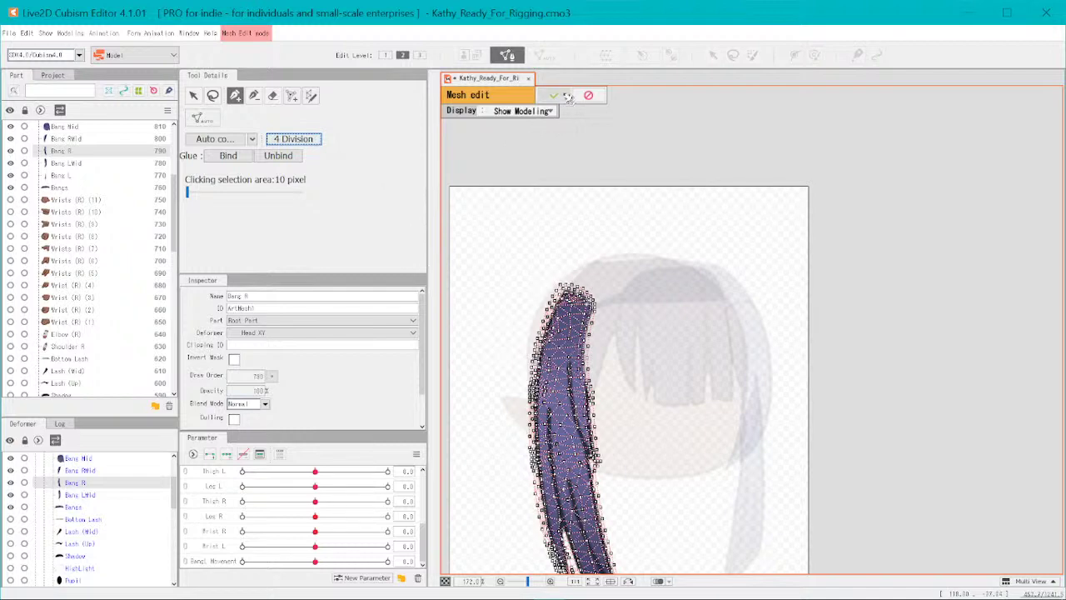
pyautogui.click(554, 95)
# - Select the Bang LMid mesh and start creating a new parameter below BangL Movement
pyautogui.click(658, 277)
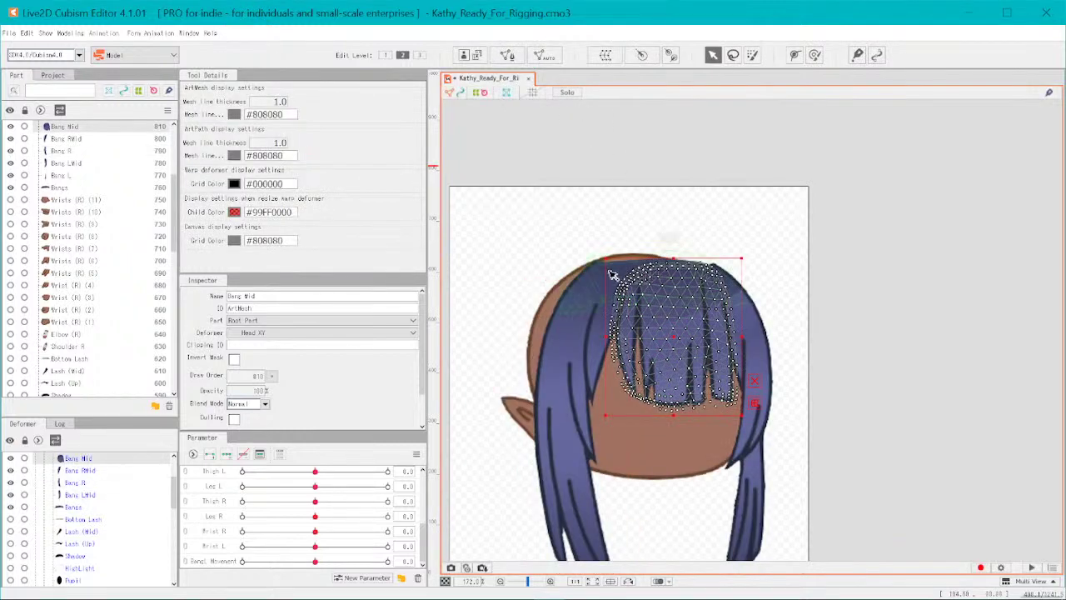
pyautogui.click(604, 277)
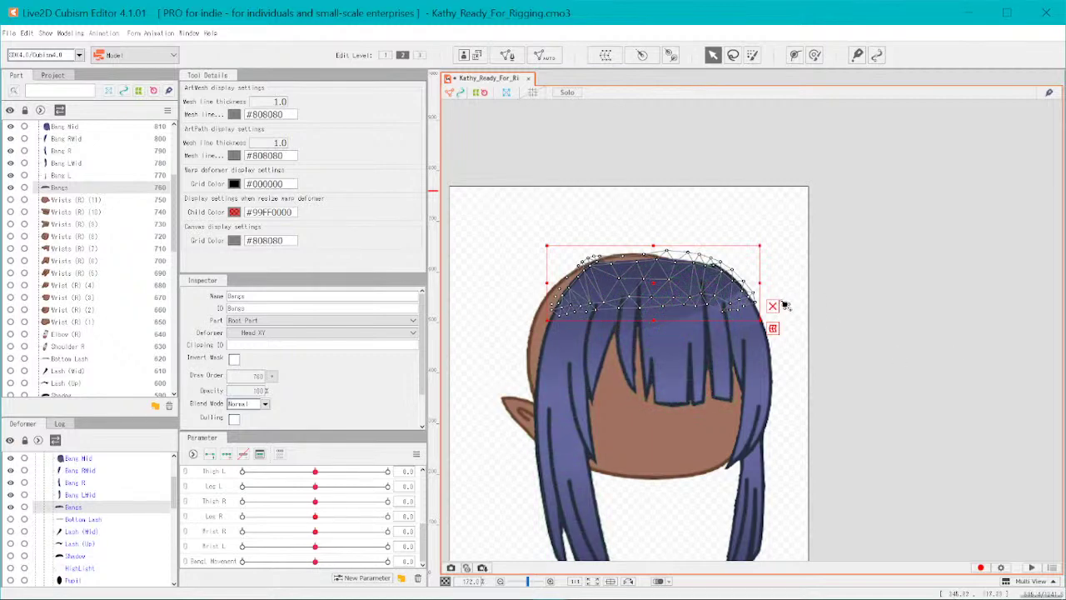
pyautogui.click(743, 357)
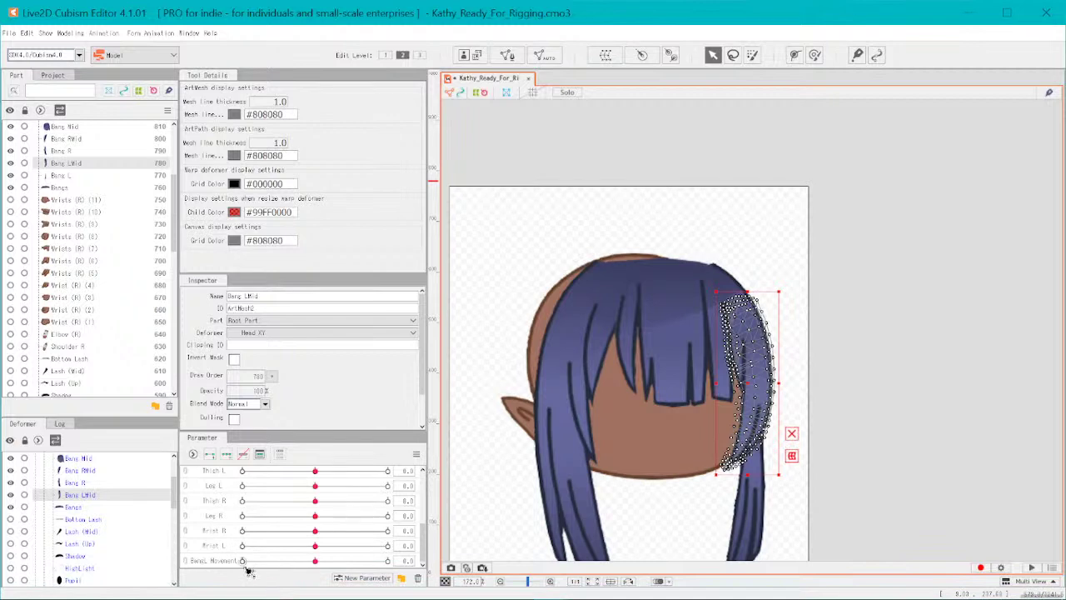
pyautogui.click(220, 563)
pyautogui.click(358, 577)
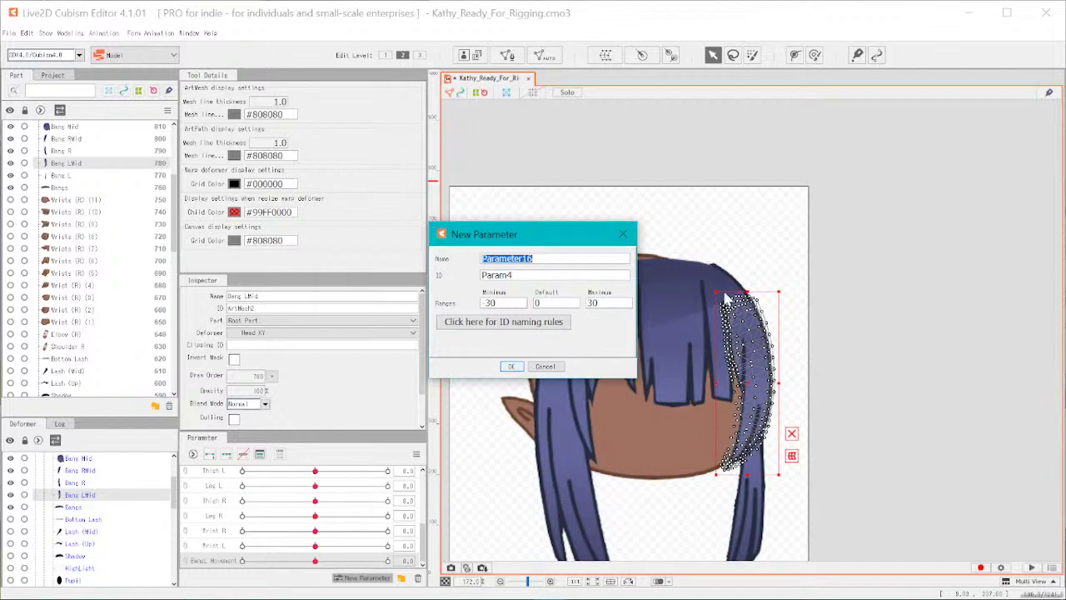
# - Switch to Streamlabs Desktop and make Be Right Back the active scene
pyautogui.moveTo(444, 593)
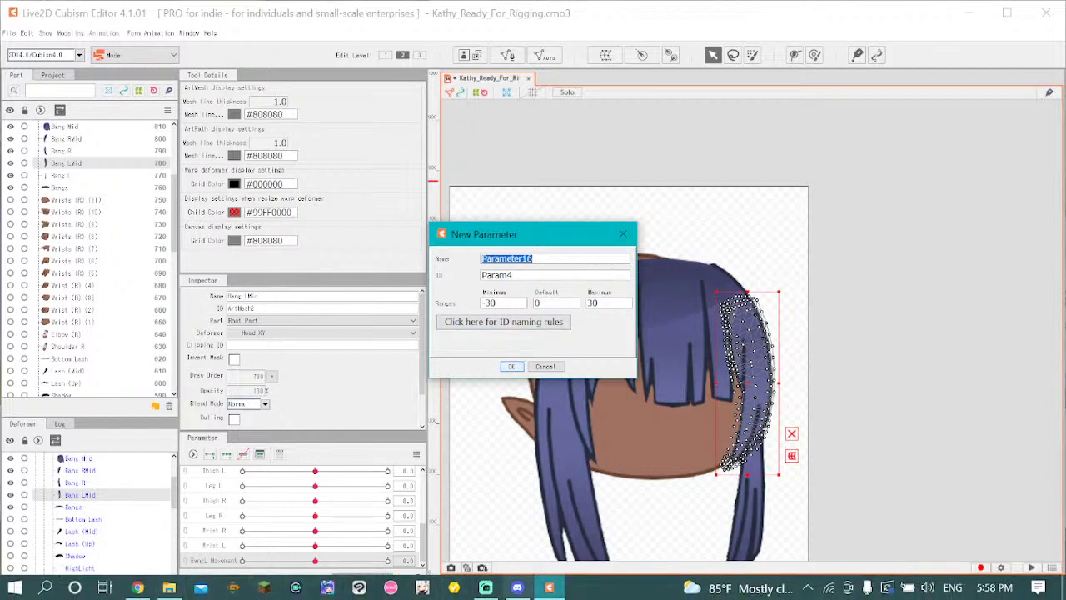
pyautogui.click(486, 587)
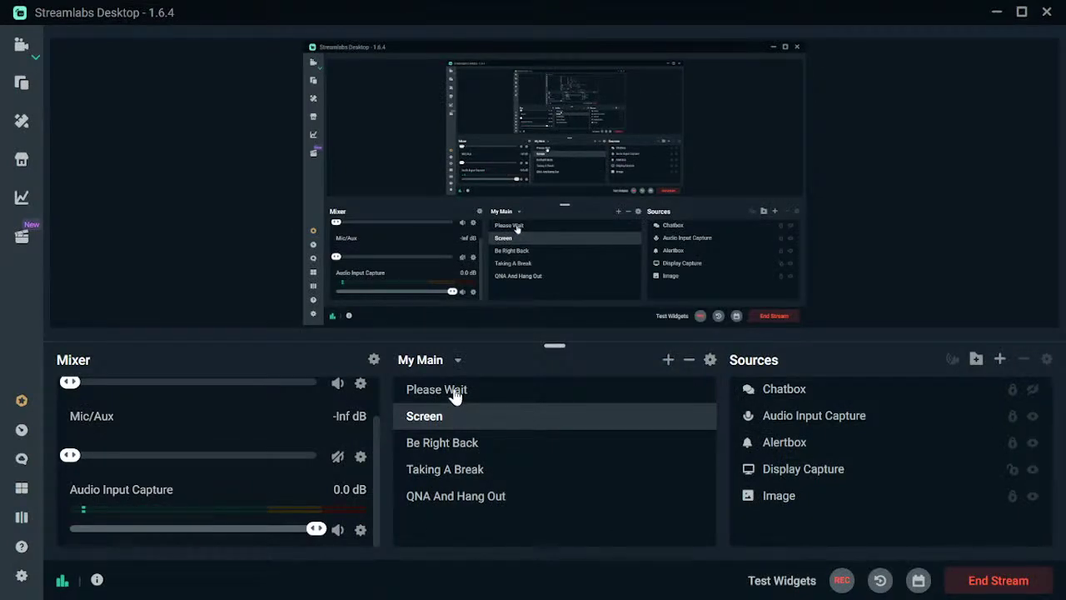
pyautogui.click(456, 450)
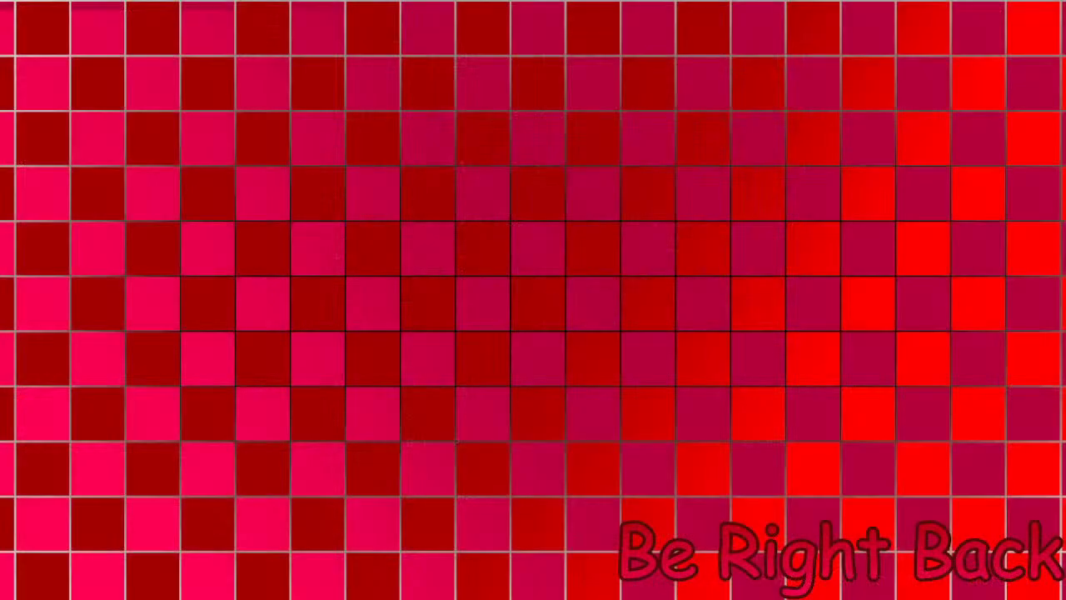
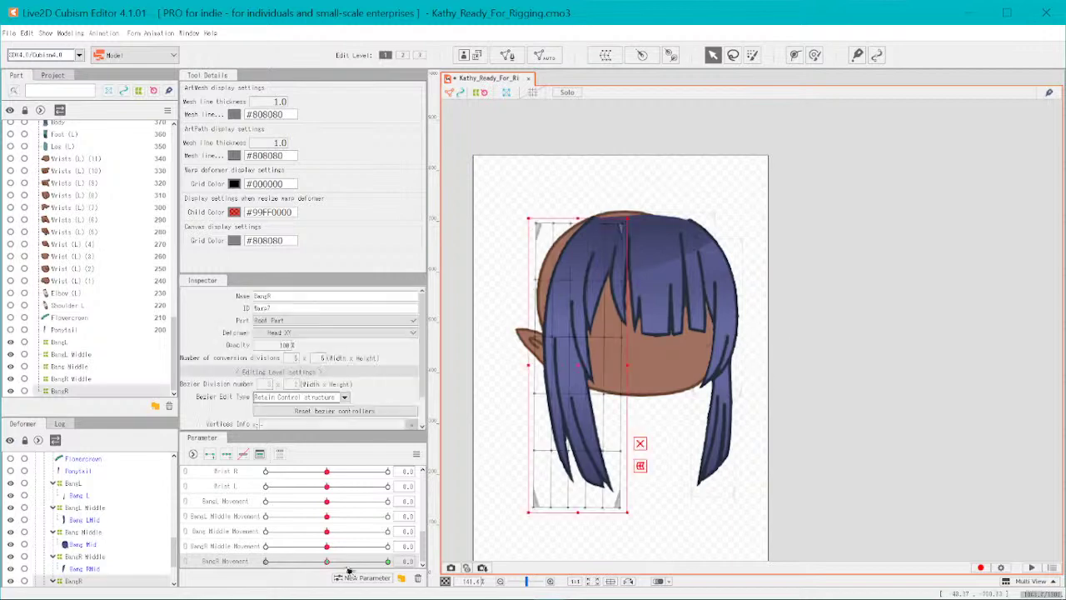
# - Set BangR Movement to -30 and pull the BangR warp deformer's face-side bottom corner outward, away from the face
pyautogui.moveTo(327, 562); pyautogui.dragTo(162, 575)
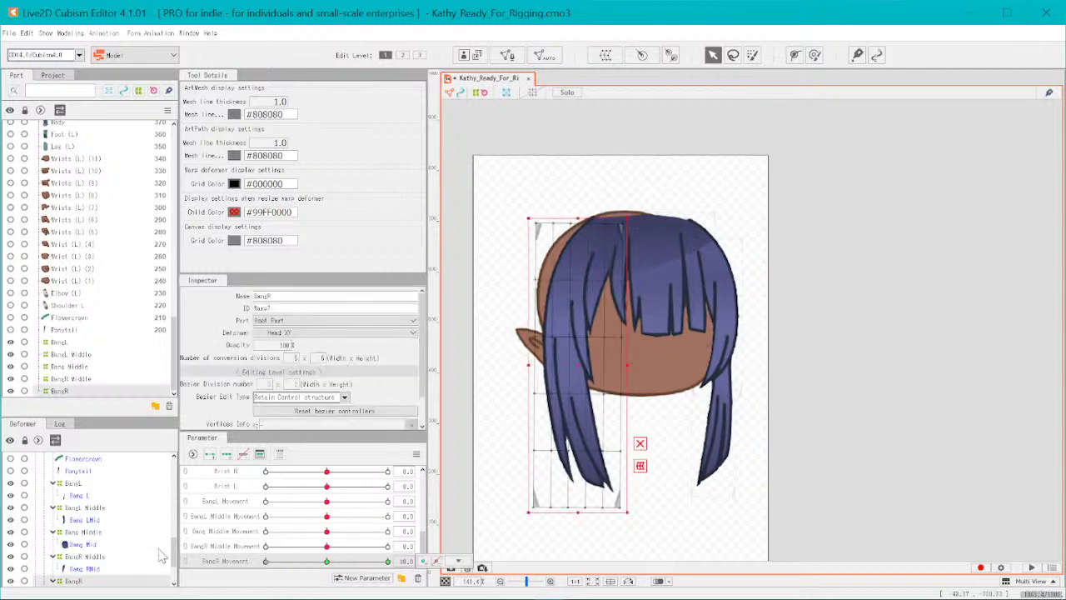
pyautogui.scroll(2, 609, 561)
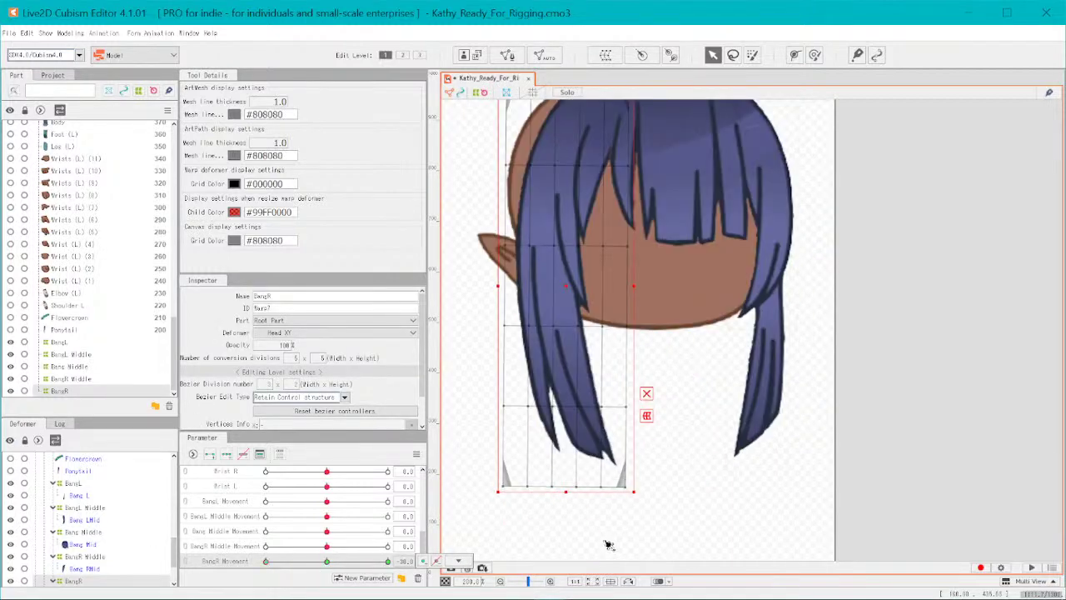
pyautogui.moveTo(631, 494); pyautogui.dragTo(603, 488)
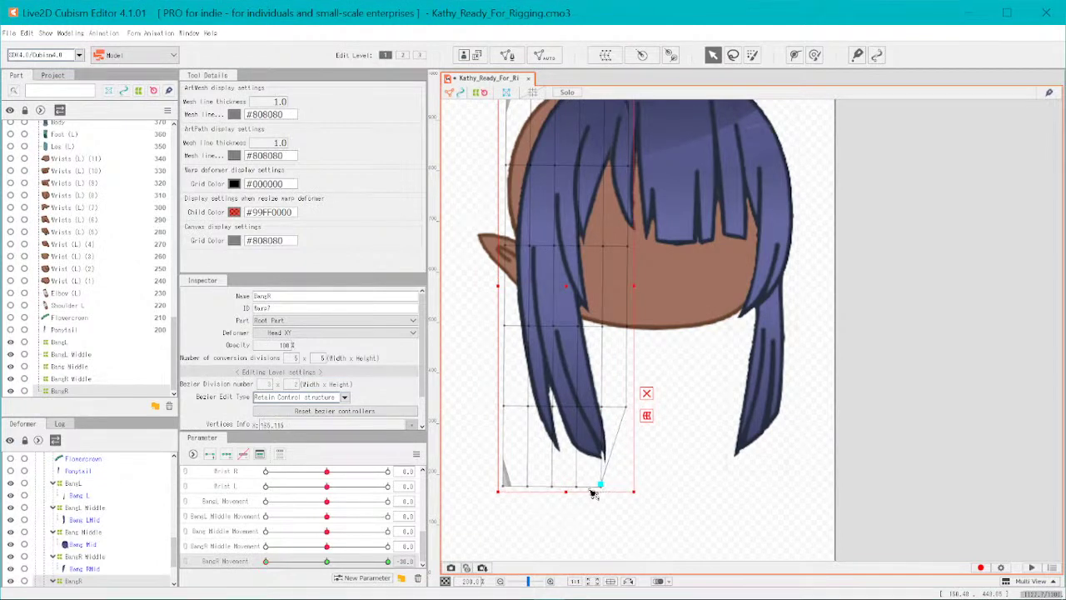
pyautogui.scroll(4, 554, 486)
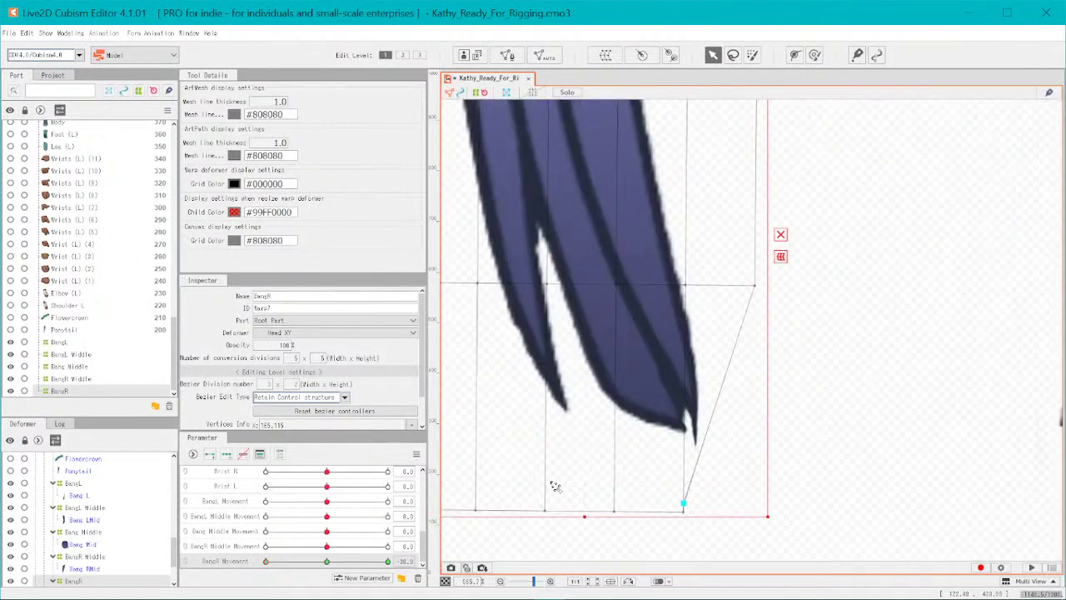
pyautogui.scroll(-5, 558, 496)
pyautogui.scroll(4, 550, 496)
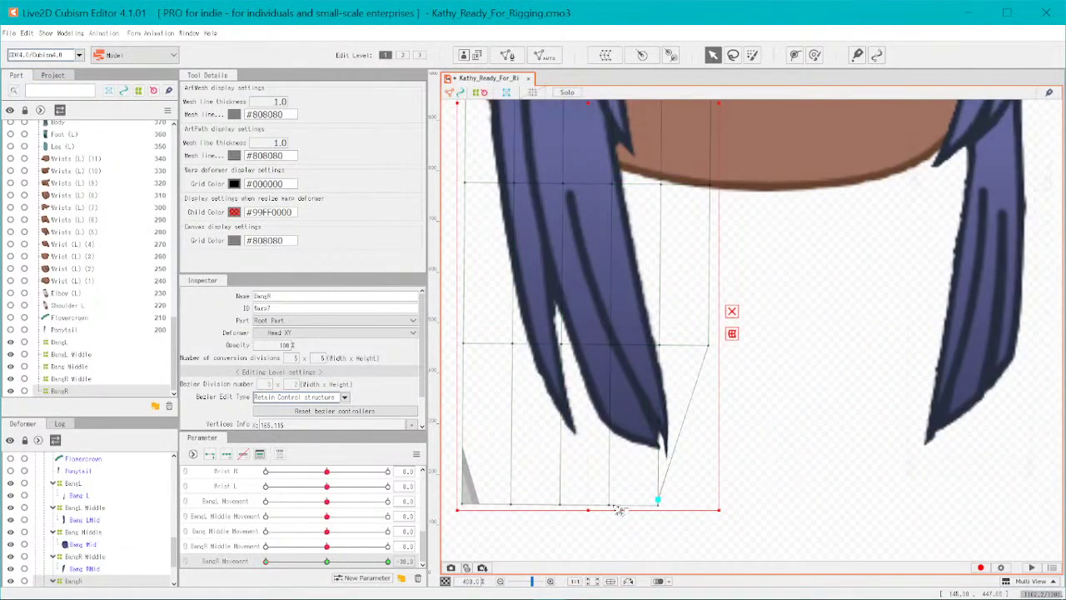
# - At BangR Movement -30, shift the inner points along the BangR warp deformer's bottom edge outward, away from the face
pyautogui.moveTo(611, 505); pyautogui.dragTo(585, 504)
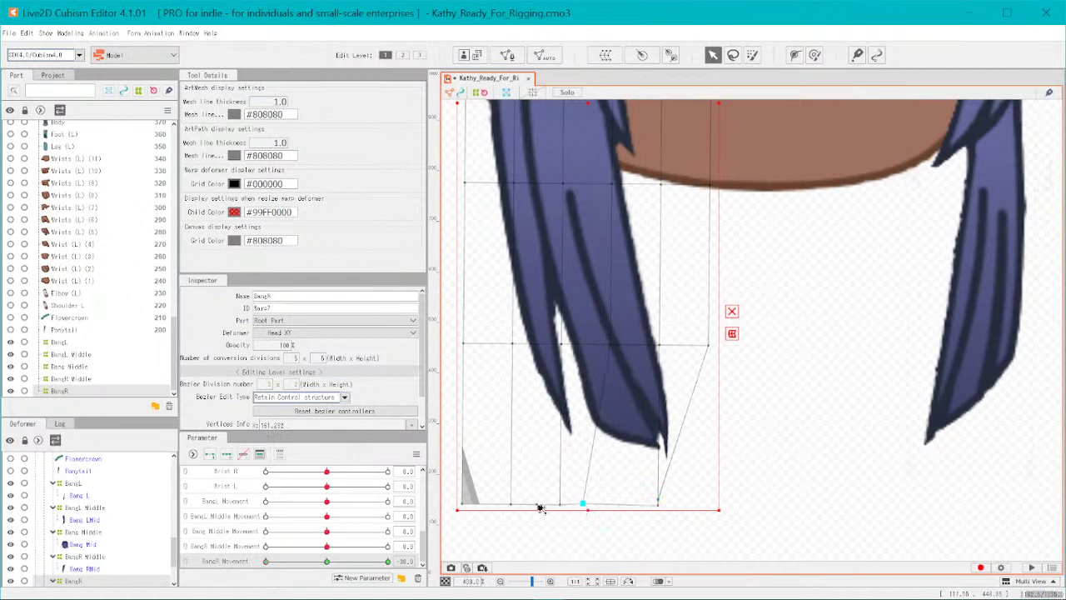
pyautogui.moveTo(511, 505); pyautogui.dragTo(473, 501)
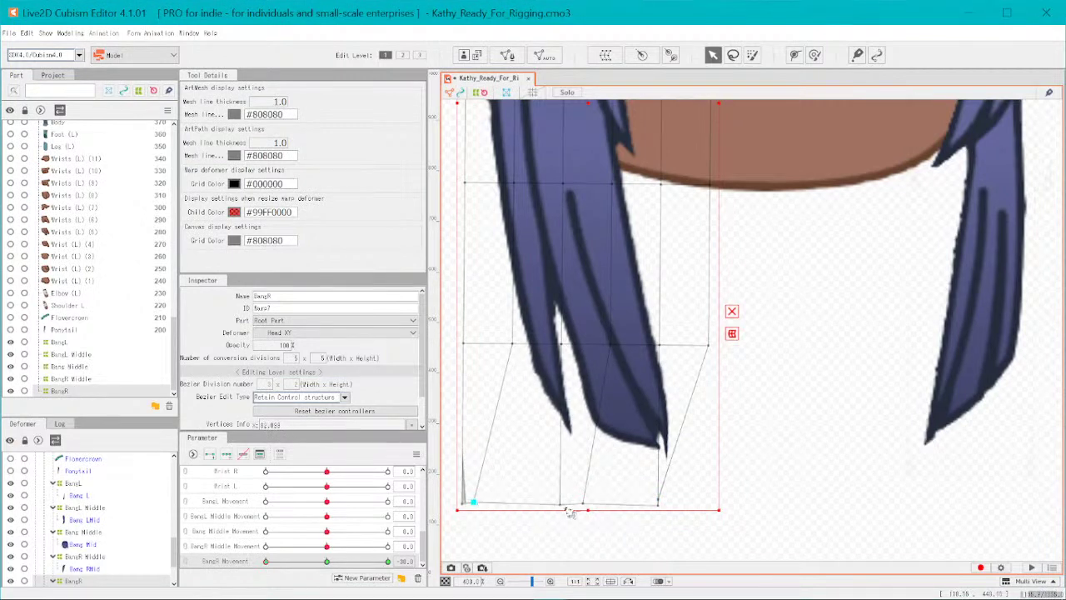
pyautogui.moveTo(564, 510); pyautogui.dragTo(535, 505)
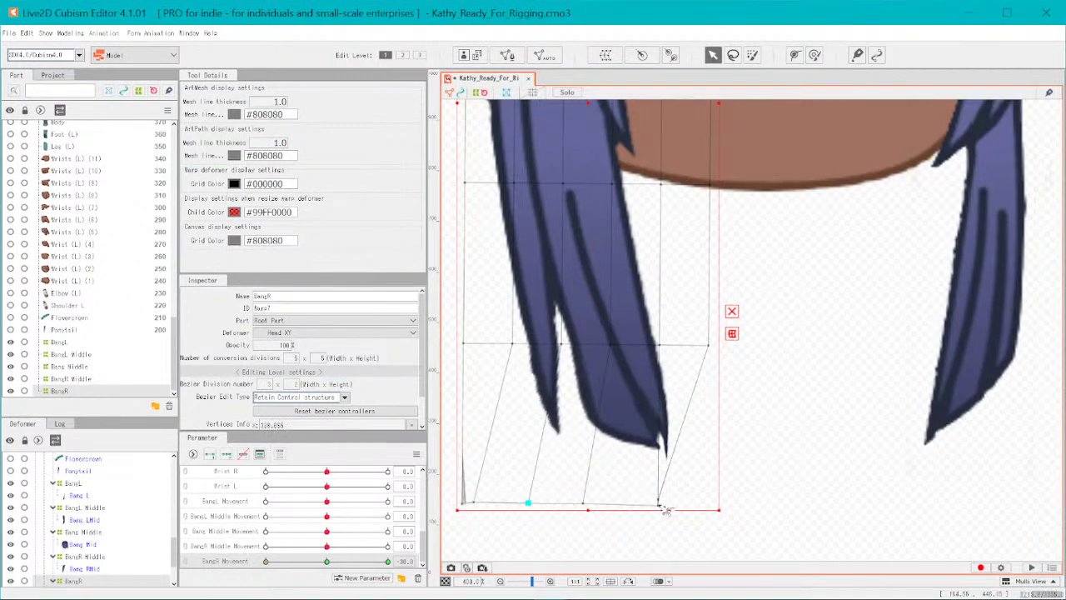
pyautogui.moveTo(662, 507); pyautogui.dragTo(621, 505)
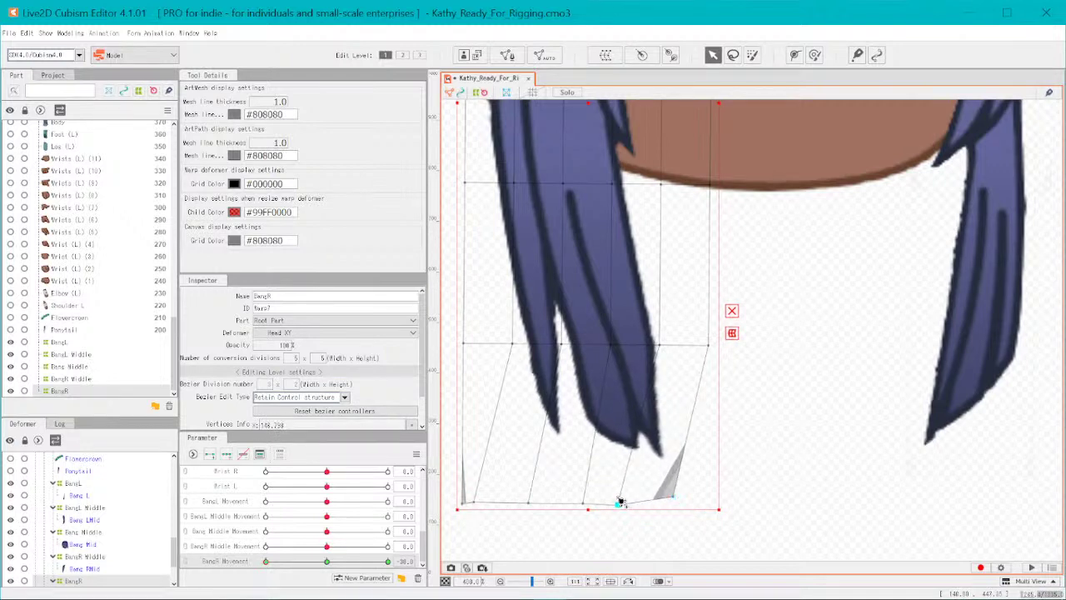
# - Shift the inner points of the BangR deformer's row just above the bottom edge outward, away from the face
pyautogui.moveTo(657, 345); pyautogui.dragTo(497, 346)
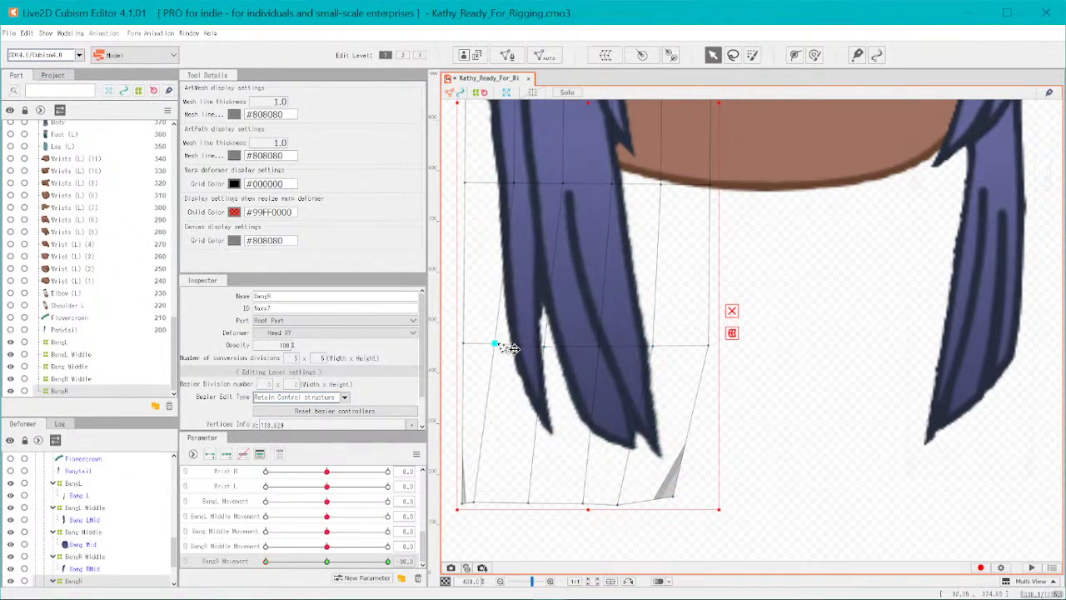
pyautogui.moveTo(600, 348); pyautogui.dragTo(540, 348)
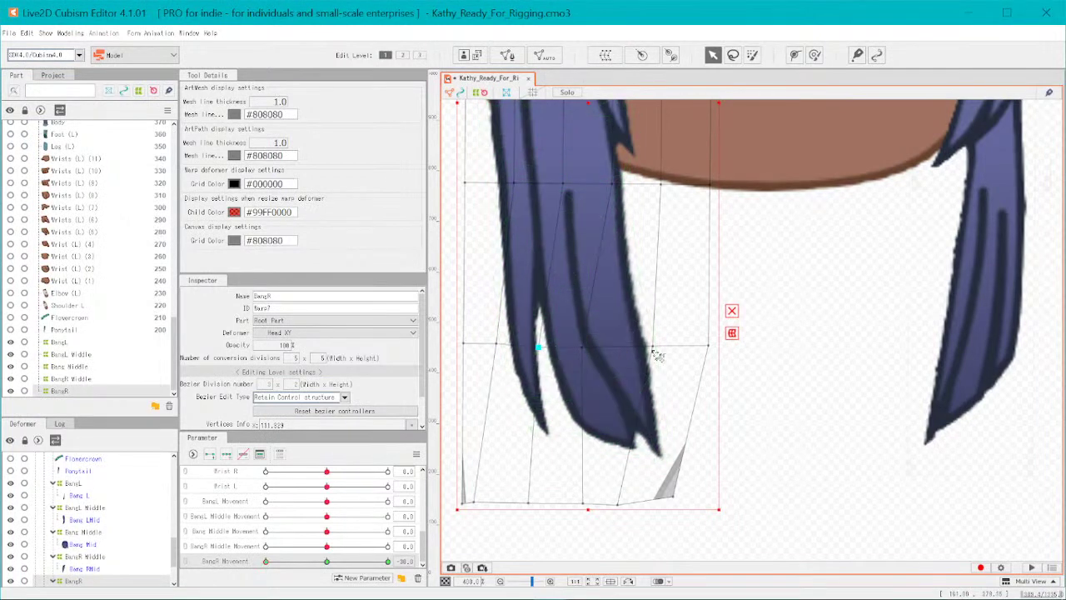
pyautogui.moveTo(654, 347); pyautogui.dragTo(638, 348)
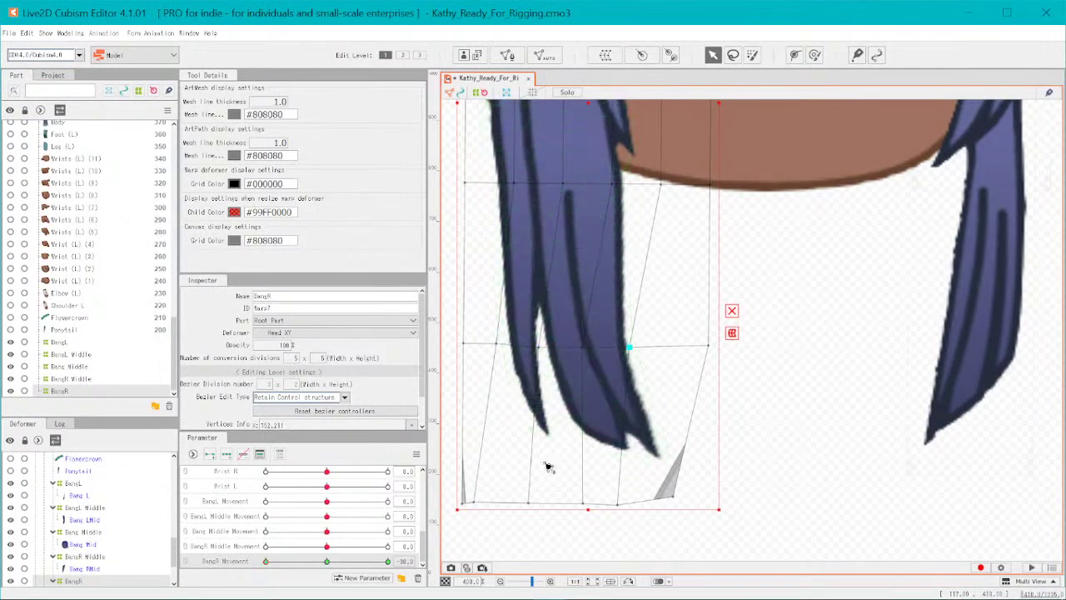
# - Pull the BangR deformer's bottom-edge points further outward, along with its face-side bottom corner and the edge point above it
pyautogui.moveTo(529, 503); pyautogui.dragTo(553, 501)
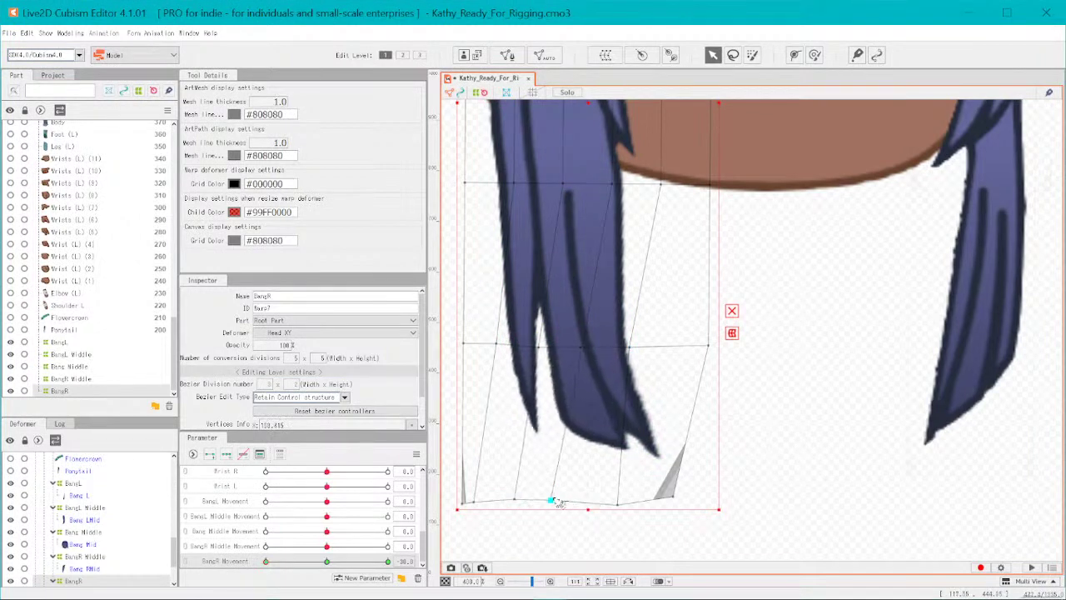
pyautogui.click(618, 505)
pyautogui.moveTo(621, 506); pyautogui.dragTo(588, 505)
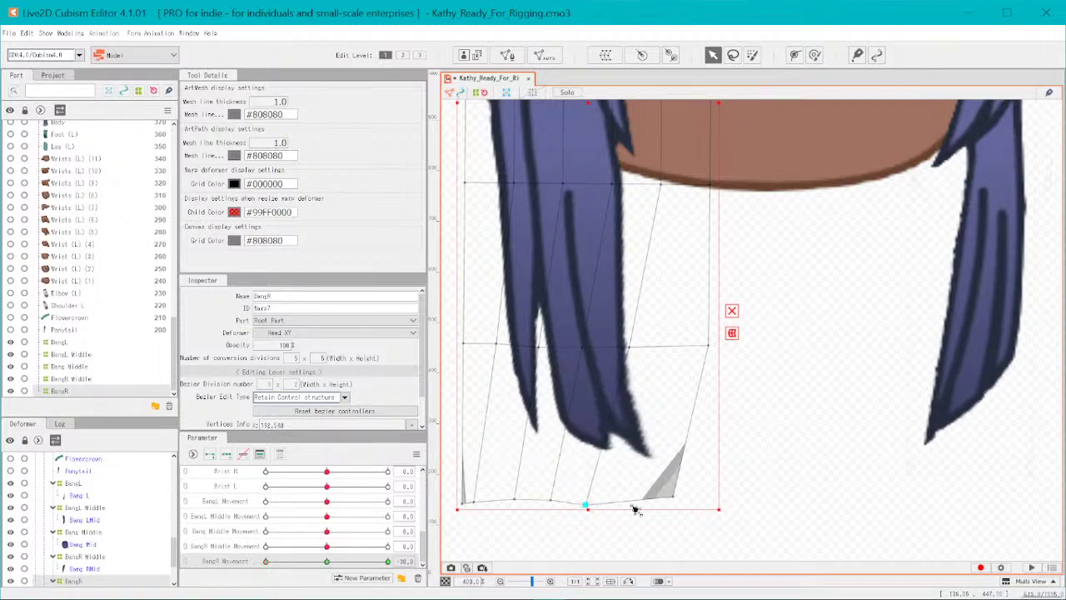
pyautogui.moveTo(674, 498); pyautogui.dragTo(665, 507)
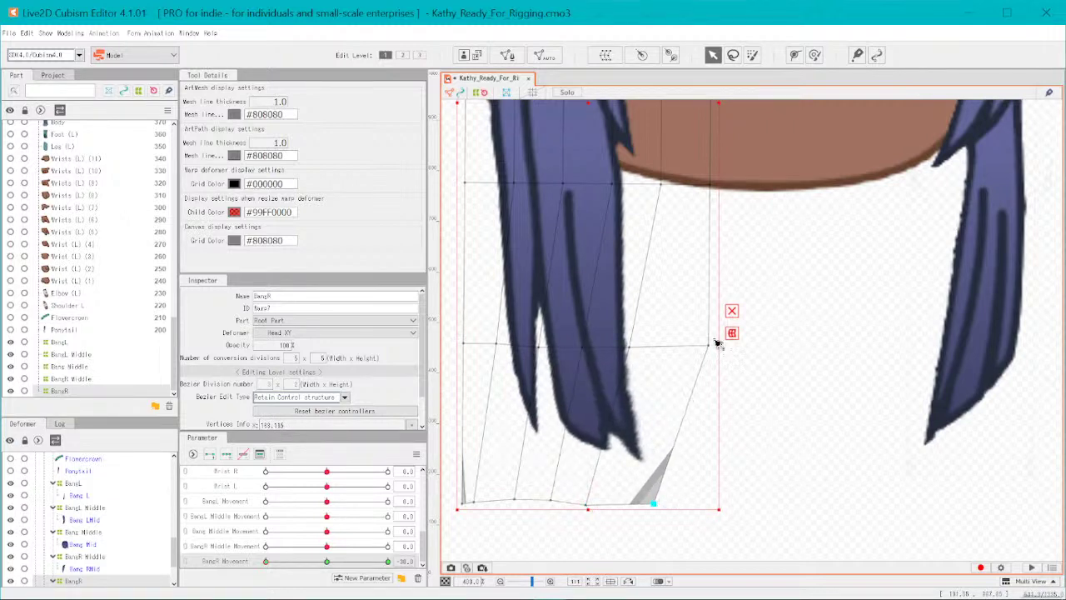
pyautogui.moveTo(710, 354); pyautogui.dragTo(682, 337)
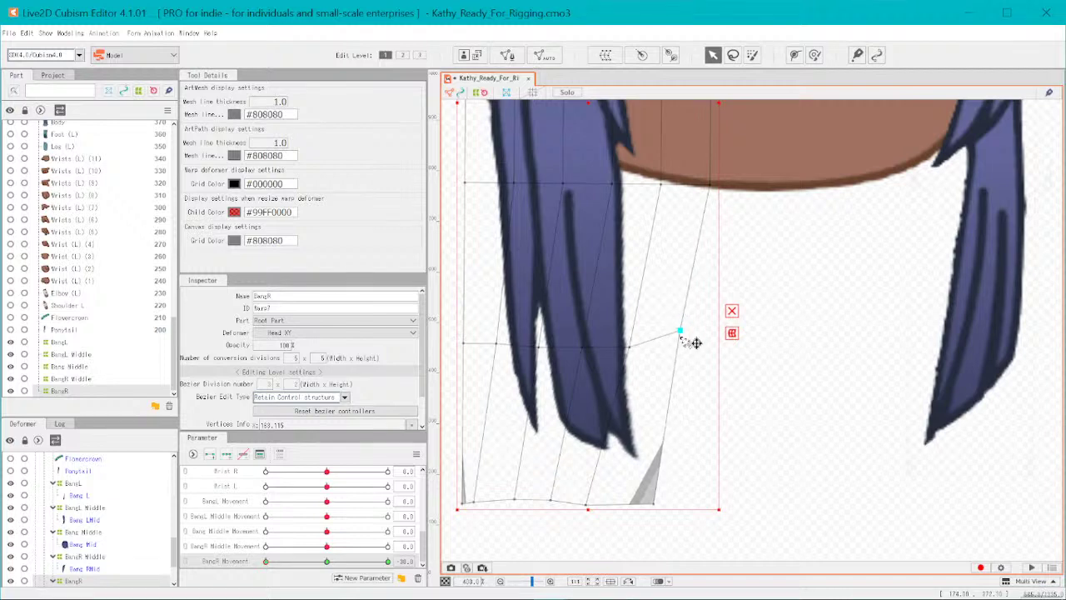
# - Move the inner points of the BangR deformer's chin-level row outward so the upper strand follows the -30 swing
pyautogui.click(275, 565)
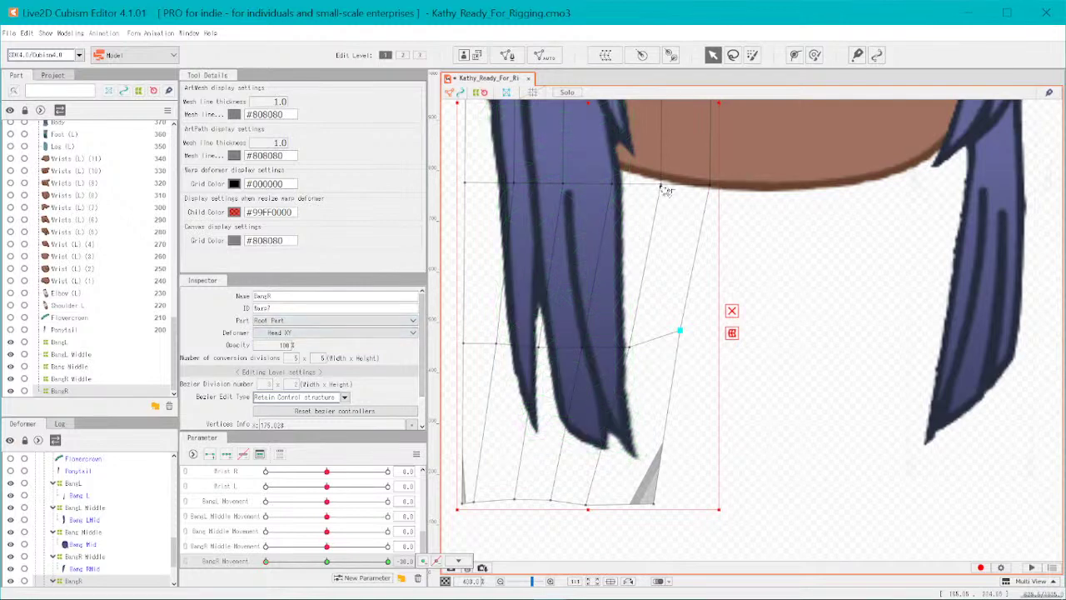
pyautogui.moveTo(662, 188); pyautogui.dragTo(568, 188)
pyautogui.scroll(6, 576, 193)
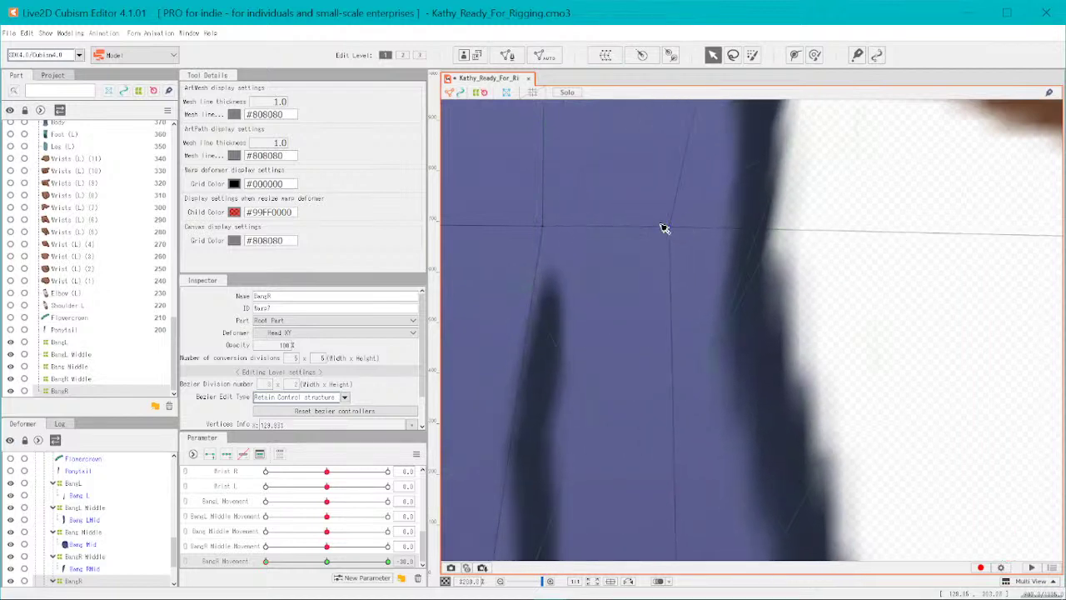
pyautogui.scroll(-5, 599, 245)
pyautogui.moveTo(614, 232); pyautogui.dragTo(507, 236)
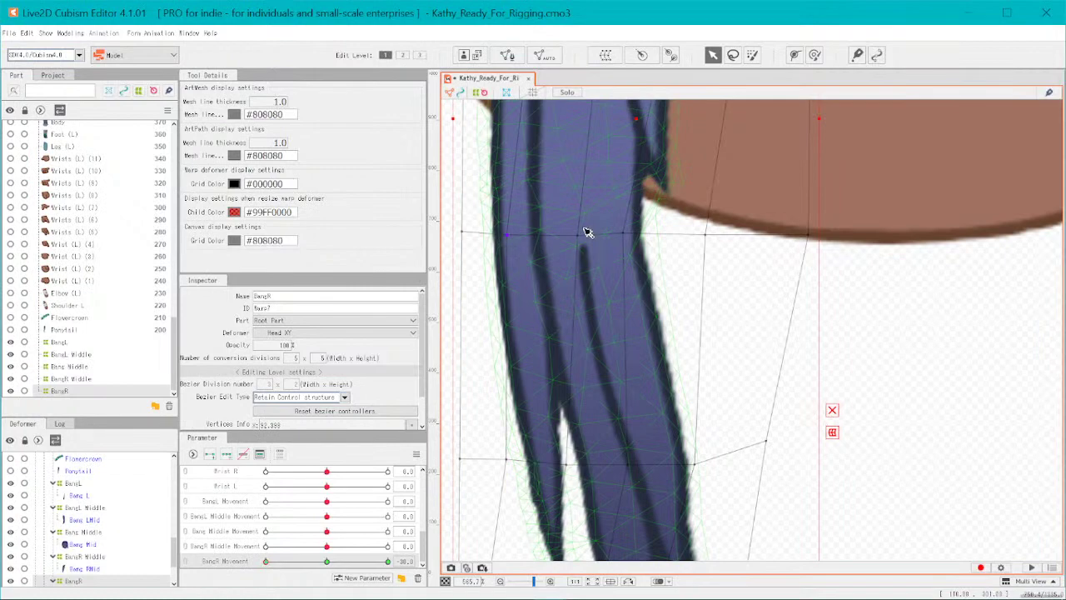
pyautogui.moveTo(578, 236); pyautogui.dragTo(572, 235)
pyautogui.scroll(-4, 624, 222)
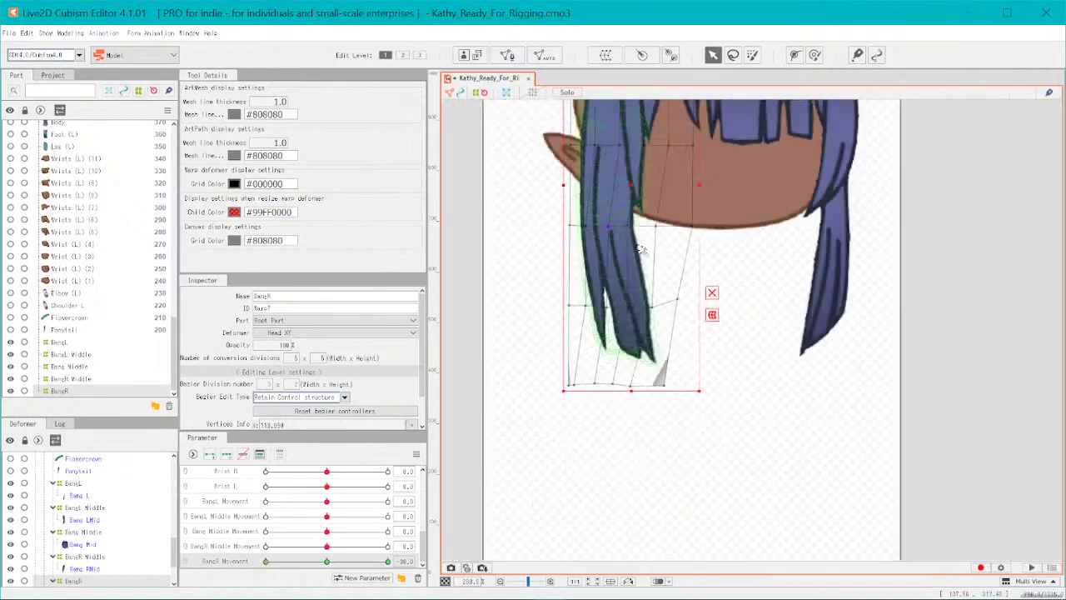
pyautogui.scroll(3, 638, 273)
pyautogui.scroll(-2, 639, 273)
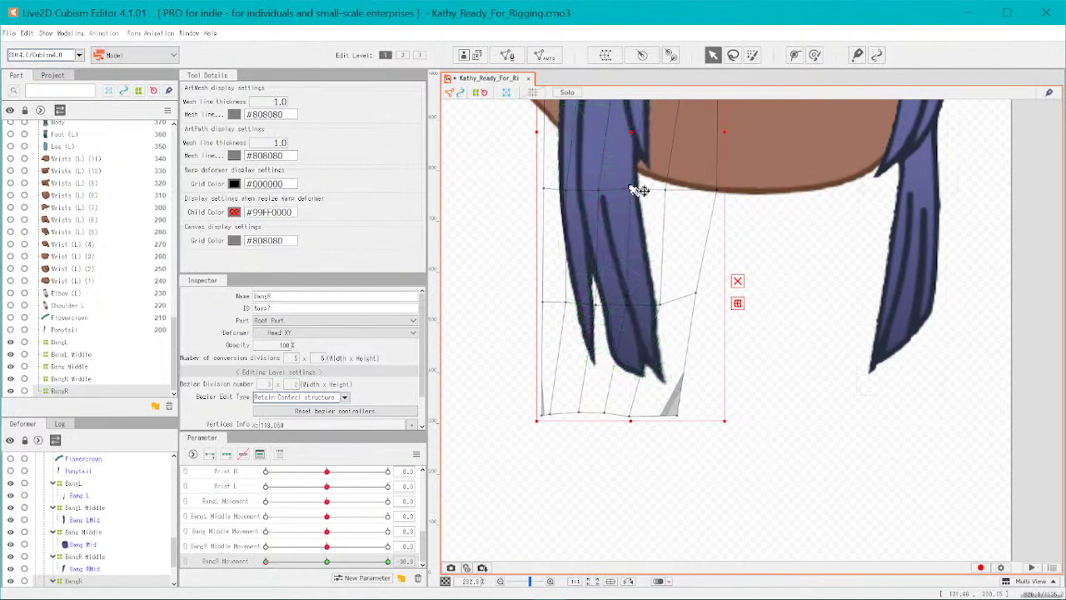
pyautogui.moveTo(603, 189); pyautogui.dragTo(569, 189)
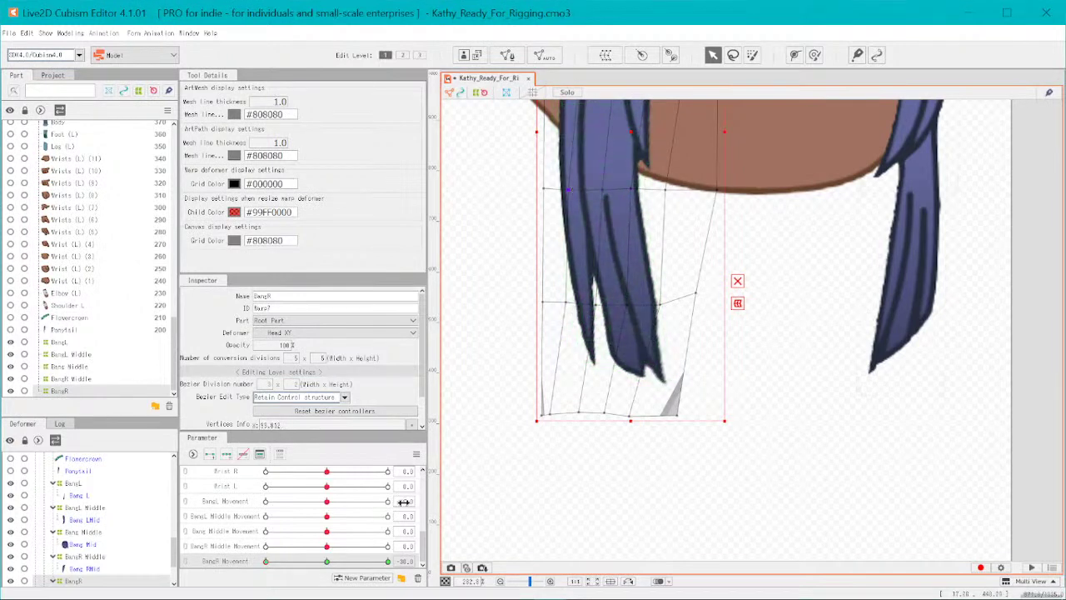
# - Check the -30 bang pose without the deformer selected, reselect BangR, and refine its two lowest rows of points outward
pyautogui.click(573, 528)
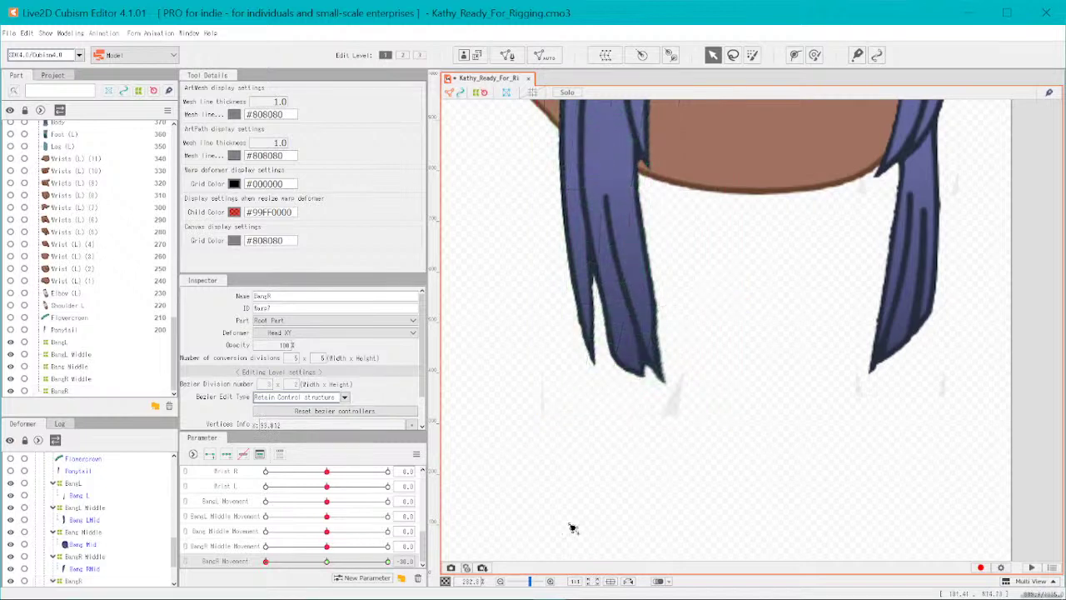
pyautogui.moveTo(279, 562); pyautogui.dragTo(221, 563)
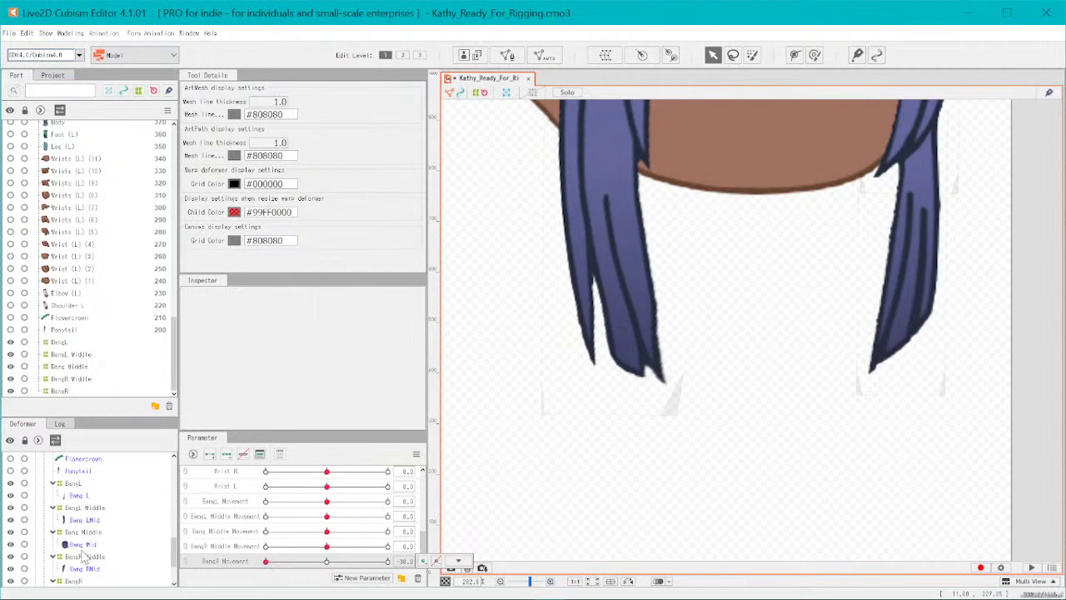
pyautogui.click(82, 391)
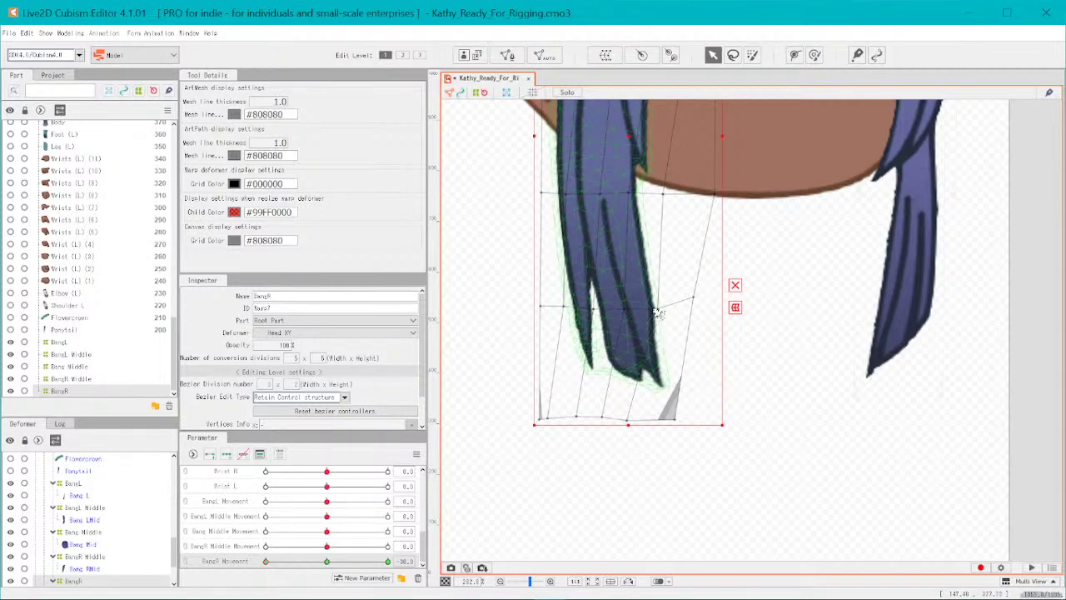
pyautogui.moveTo(658, 313); pyautogui.dragTo(553, 306)
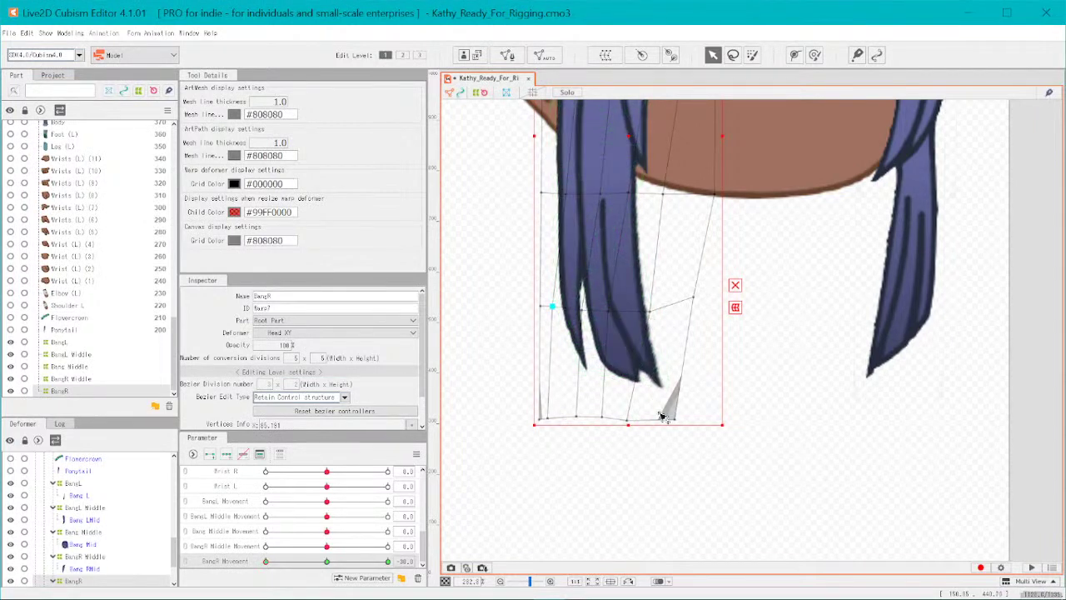
pyautogui.click(575, 419)
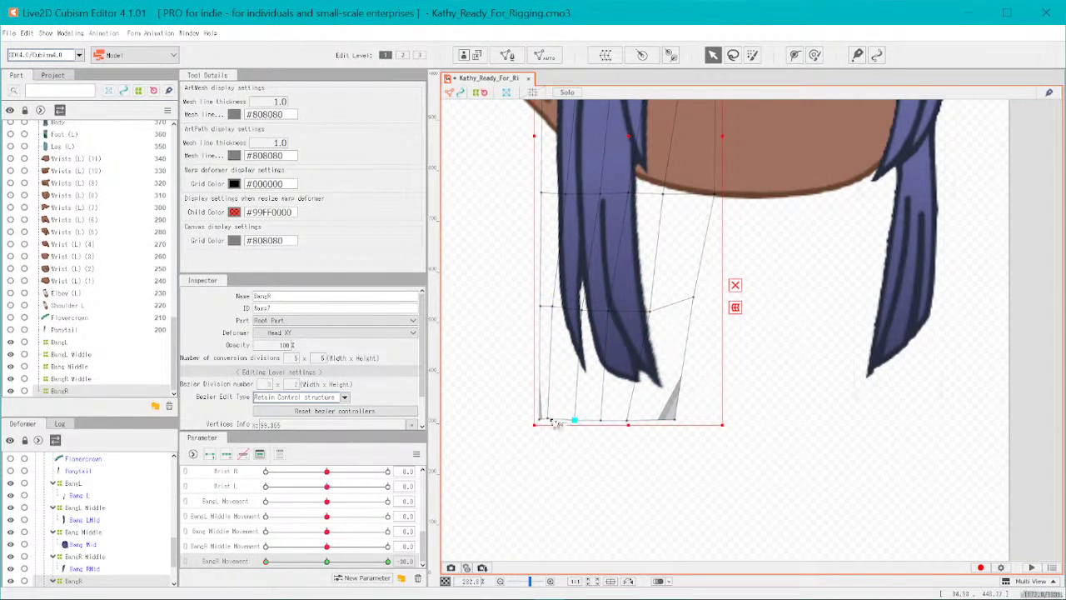
pyautogui.click(548, 420)
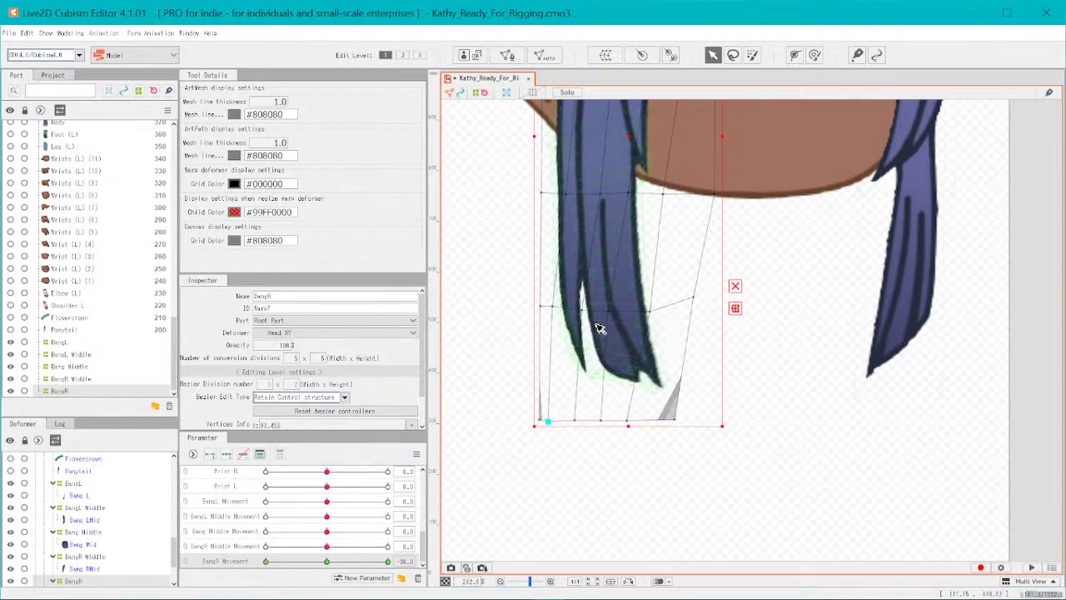
# - Pull the face-side point and inner points of the BangR deformer's chin-level row further outward, raising the inner points slightly
pyautogui.scroll(3, 584, 236)
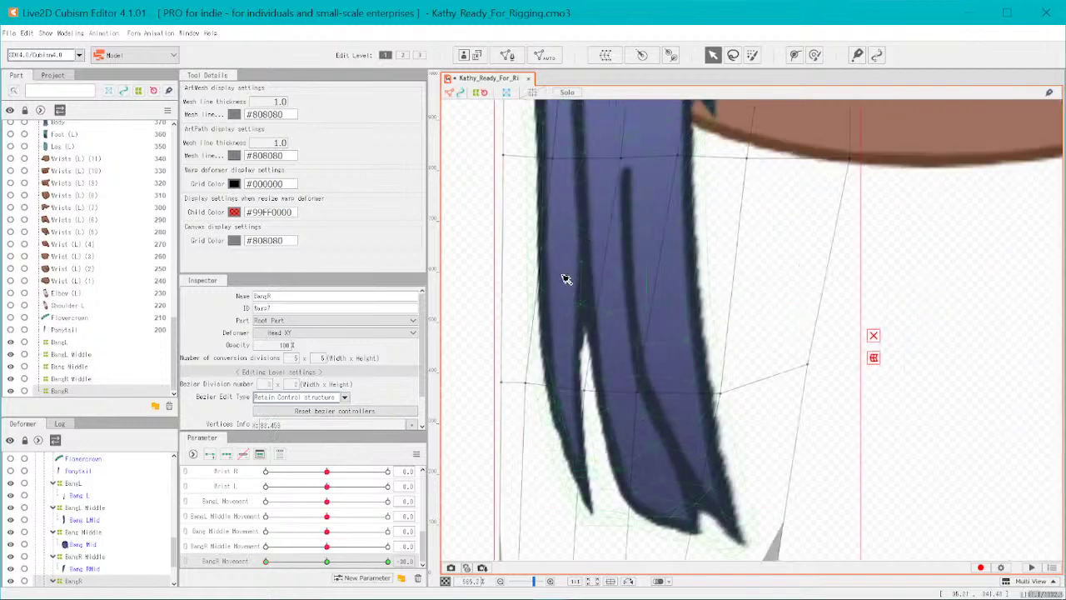
pyautogui.moveTo(852, 159); pyautogui.dragTo(829, 163)
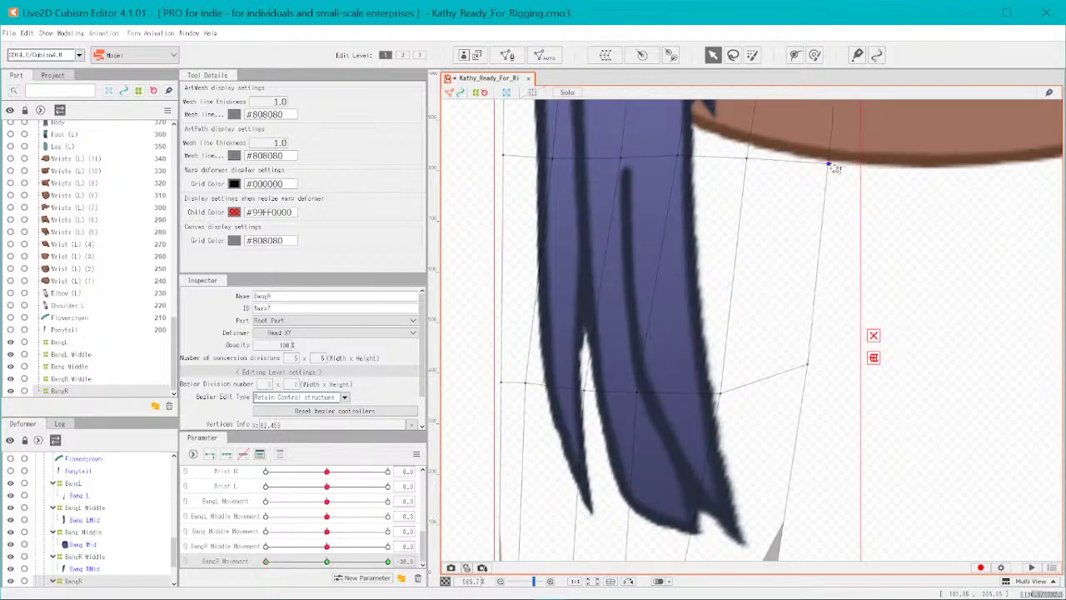
pyautogui.moveTo(747, 158); pyautogui.dragTo(543, 162)
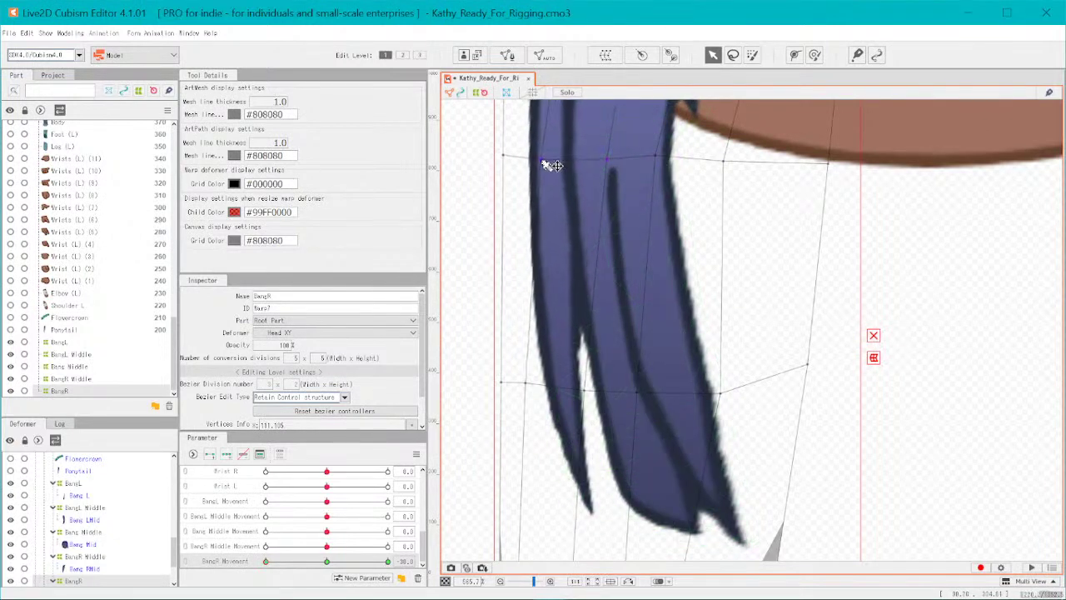
pyautogui.scroll(-3, 679, 243)
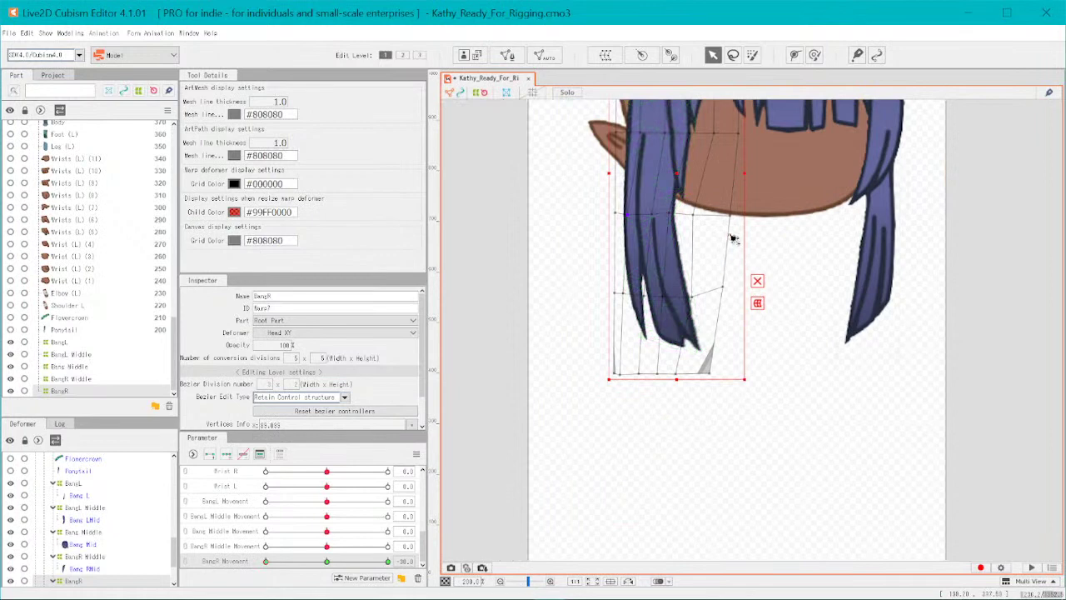
pyautogui.scroll(2, 647, 221)
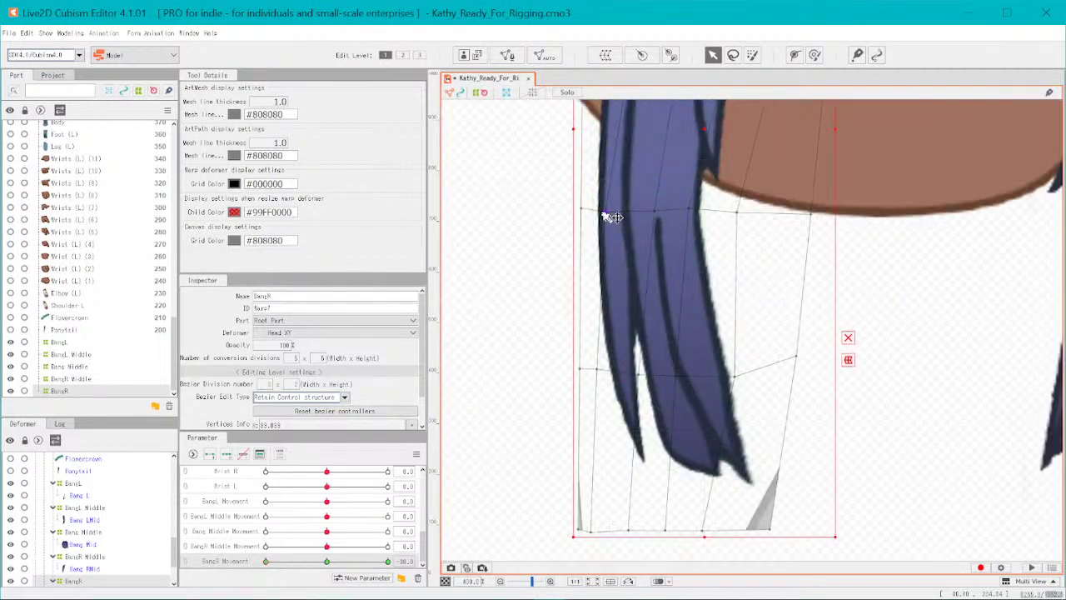
pyautogui.moveTo(605, 214); pyautogui.dragTo(648, 205)
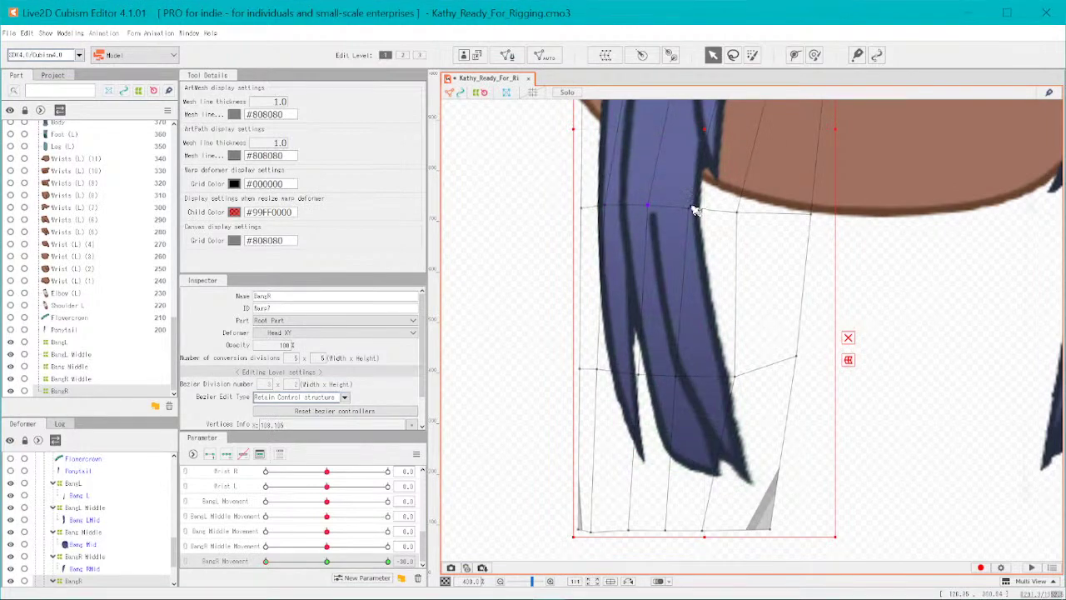
# - Shift the inner points of the BangR deformer's cheek-level row, above the chin, slightly outward to smooth the bang's bend
pyautogui.scroll(-5, 704, 208)
pyautogui.scroll(10, 705, 136)
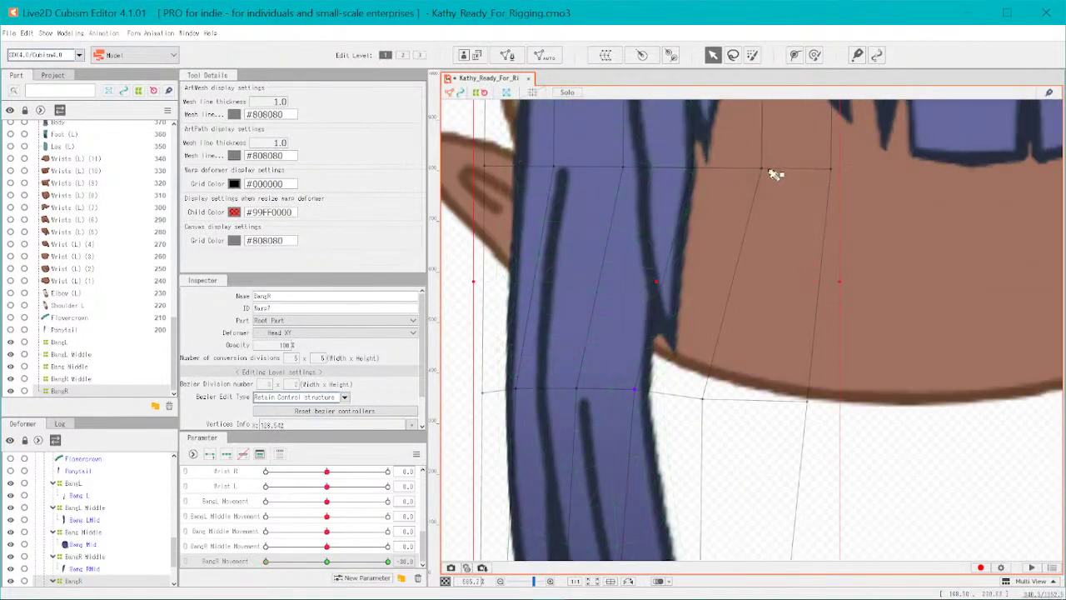
pyautogui.moveTo(761, 169); pyautogui.dragTo(732, 171)
pyautogui.moveTo(621, 169)
pyautogui.mouseDown()
pyautogui.moveTo(597, 169)
pyautogui.moveTo(608, 171)
pyautogui.mouseUp()
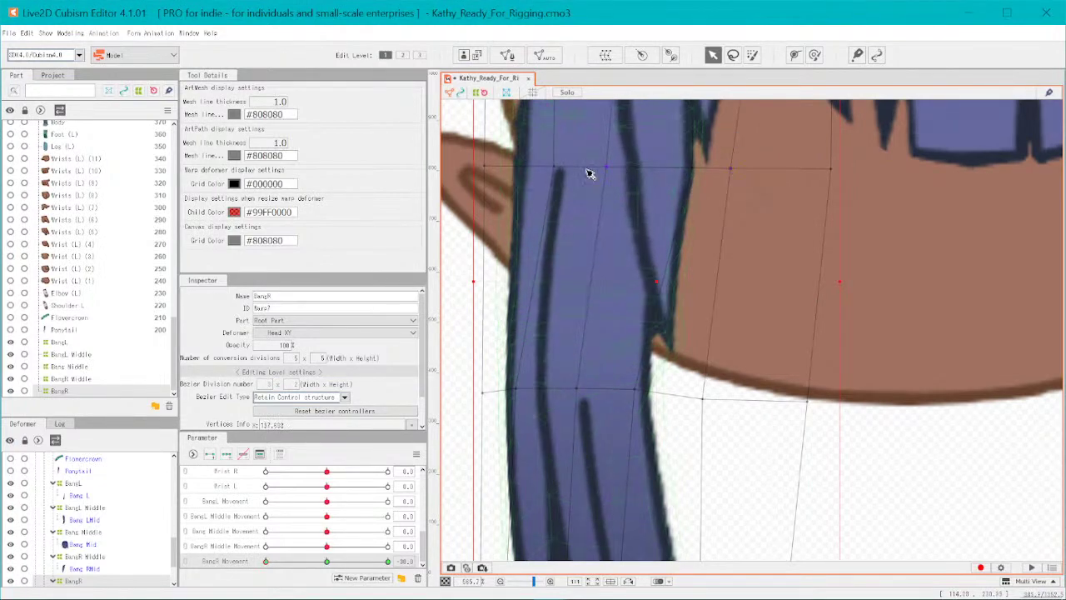
pyautogui.scroll(-5, 591, 172)
pyautogui.scroll(5, 590, 172)
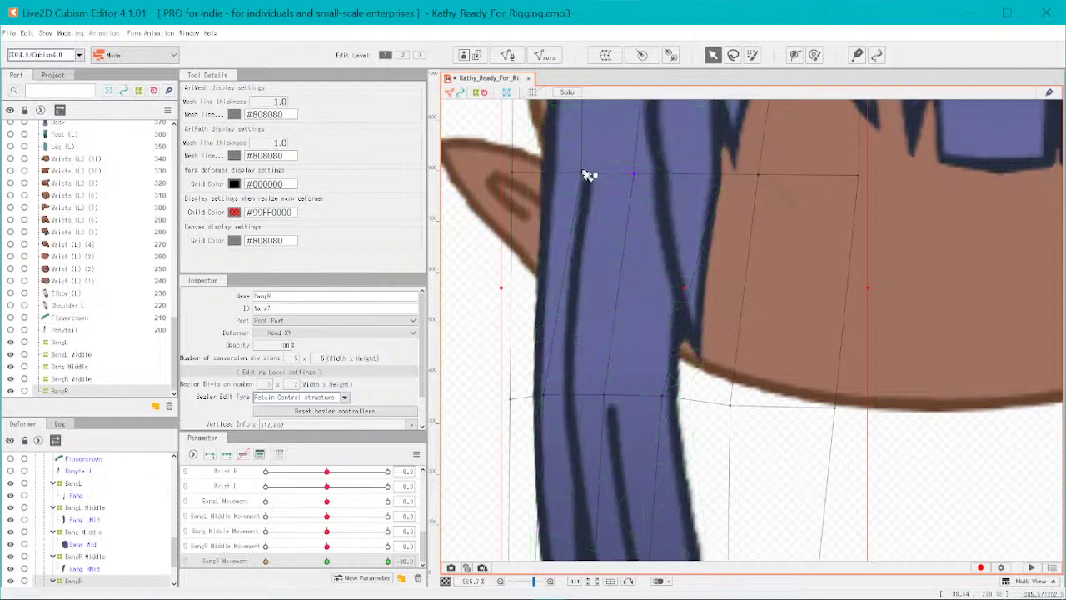
pyautogui.moveTo(587, 174); pyautogui.dragTo(620, 176)
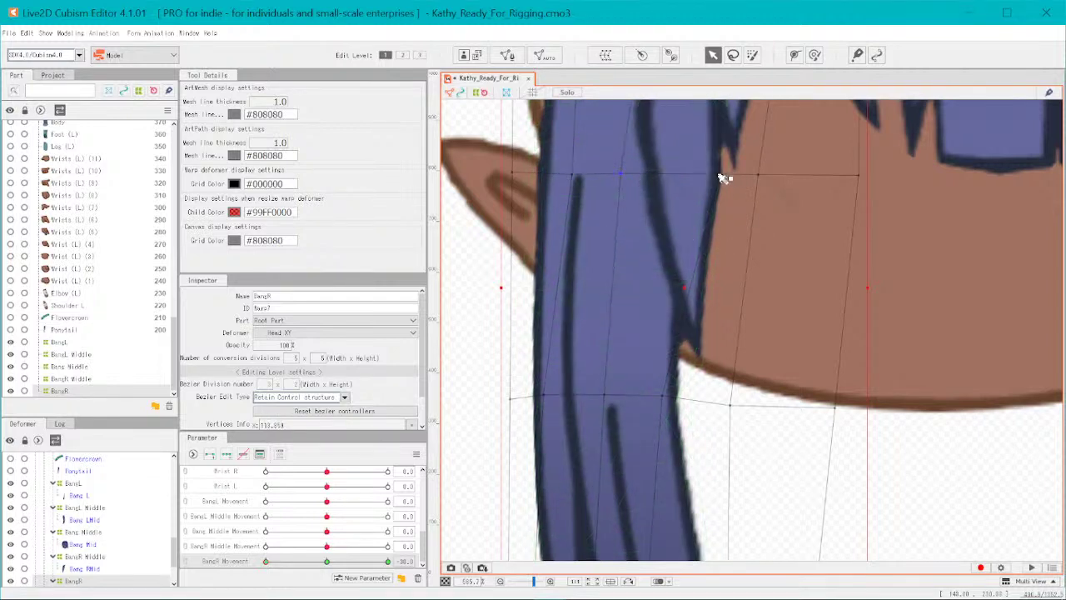
pyautogui.moveTo(723, 178); pyautogui.dragTo(697, 175)
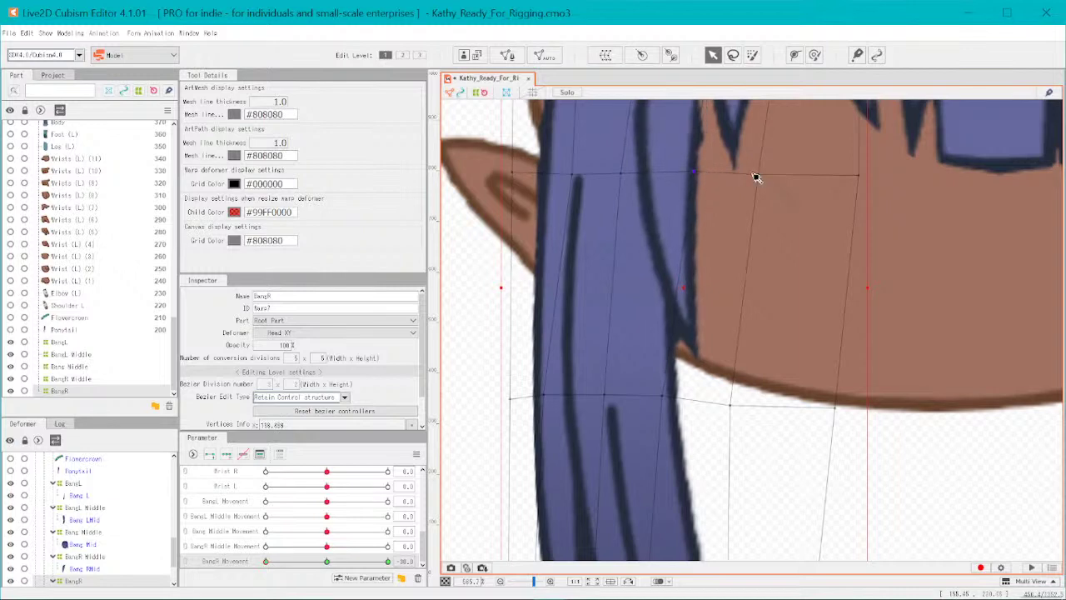
pyautogui.scroll(-5, 674, 195)
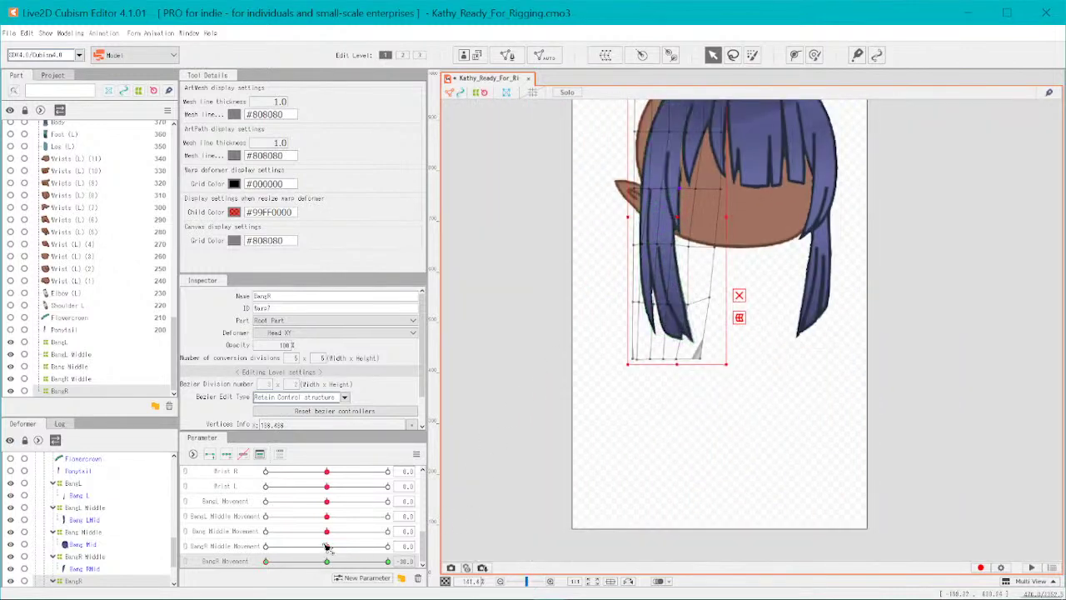
# - Preview the bang swing by setting BangR Middle Movement and BangR Movement to -30 and 30, and return both to 0
pyautogui.moveTo(328, 547); pyautogui.dragTo(240, 546)
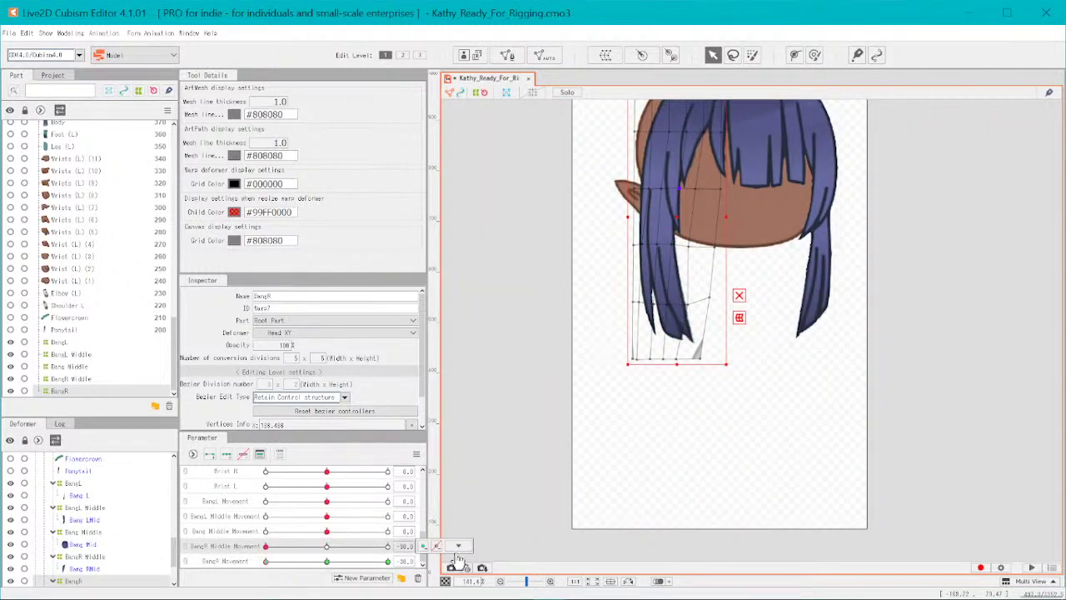
pyautogui.click(550, 508)
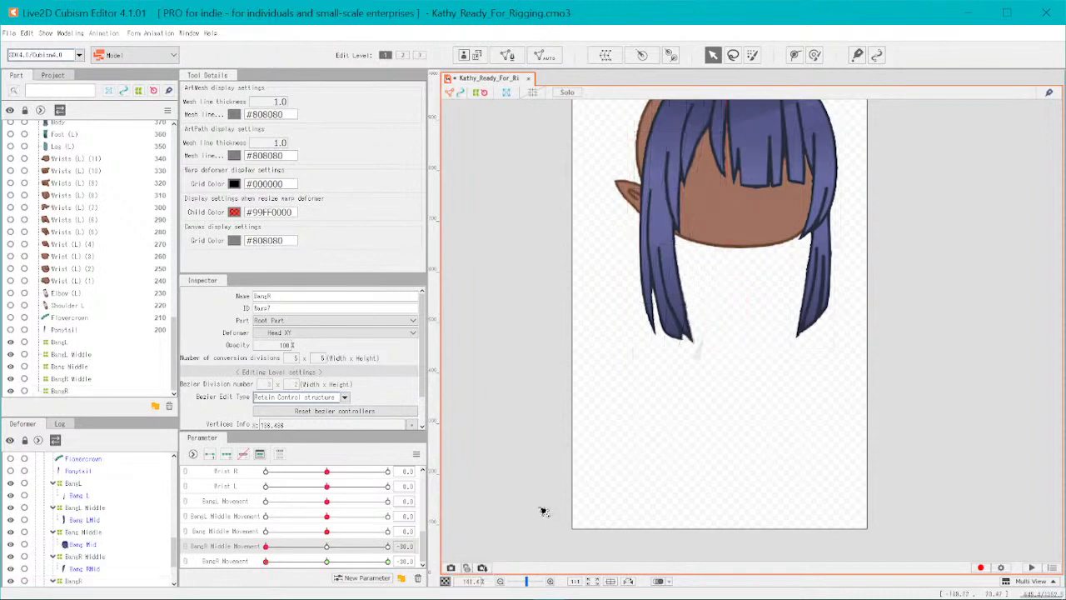
pyautogui.click(286, 562)
pyautogui.moveTo(274, 550); pyautogui.dragTo(388, 546)
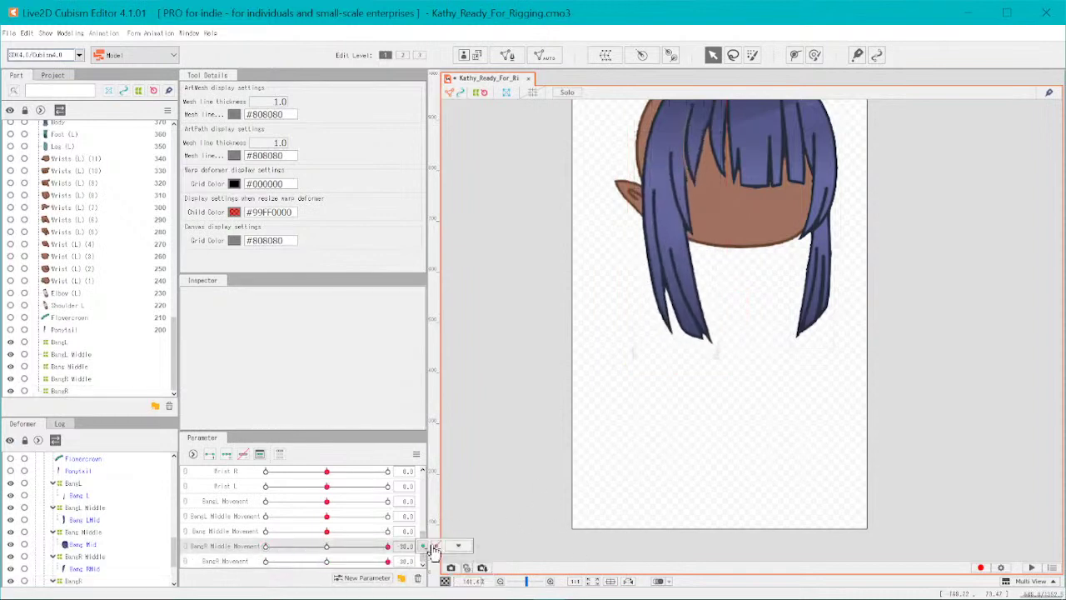
pyautogui.click(458, 547)
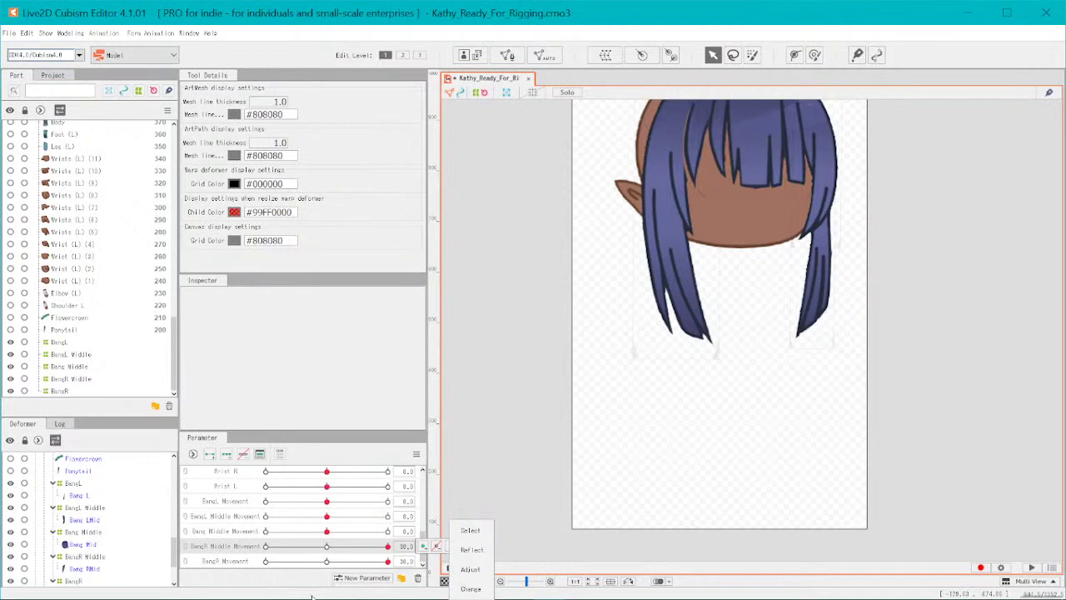
pyautogui.click(327, 546)
pyautogui.click(326, 562)
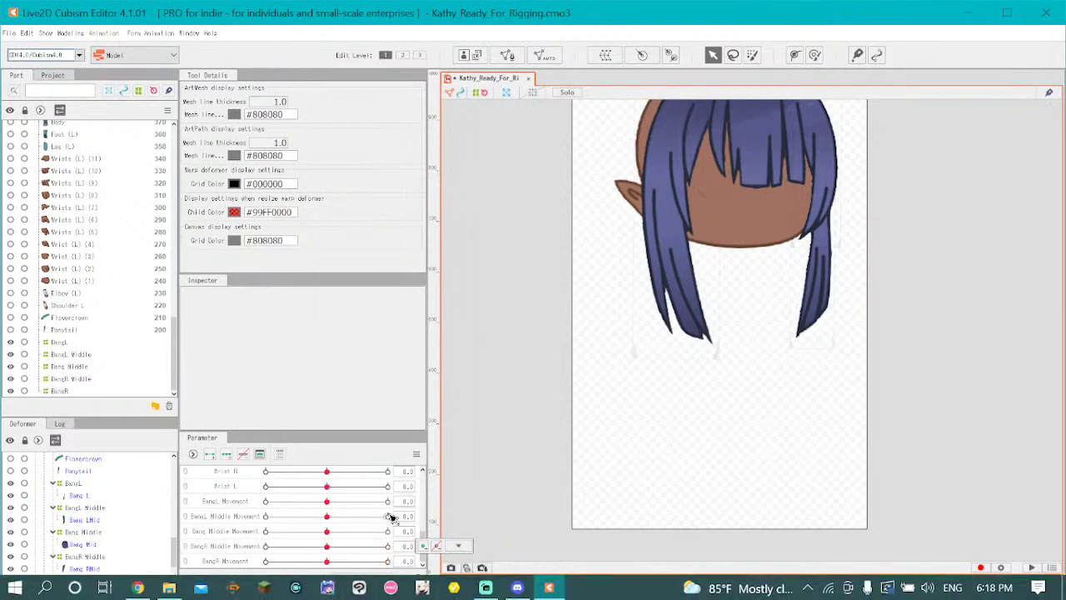
pyautogui.moveTo(327, 561); pyautogui.dragTo(177, 590)
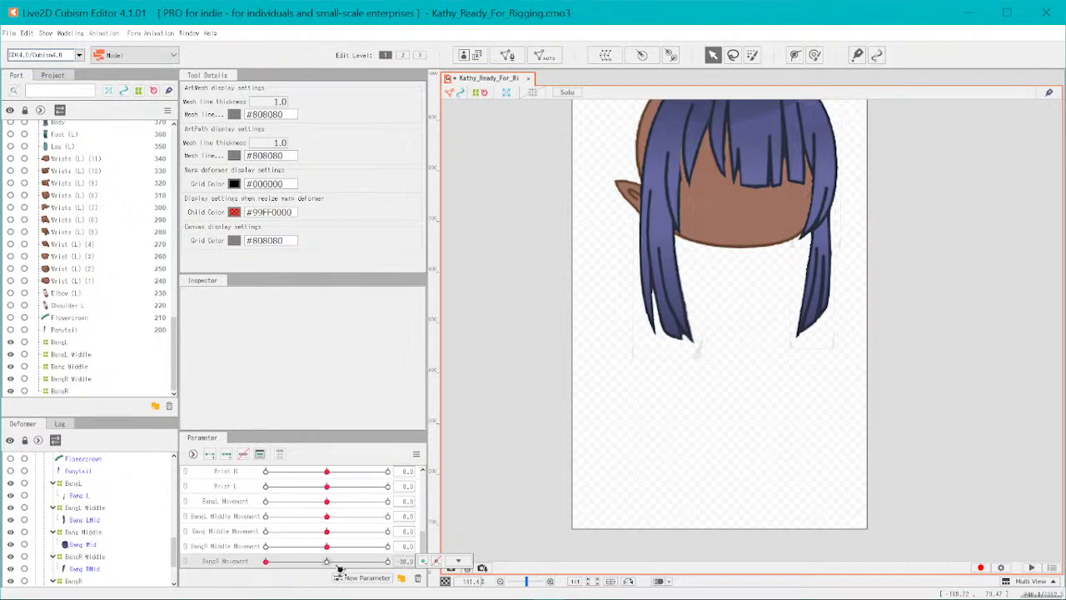
pyautogui.moveTo(327, 564); pyautogui.dragTo(330, 571)
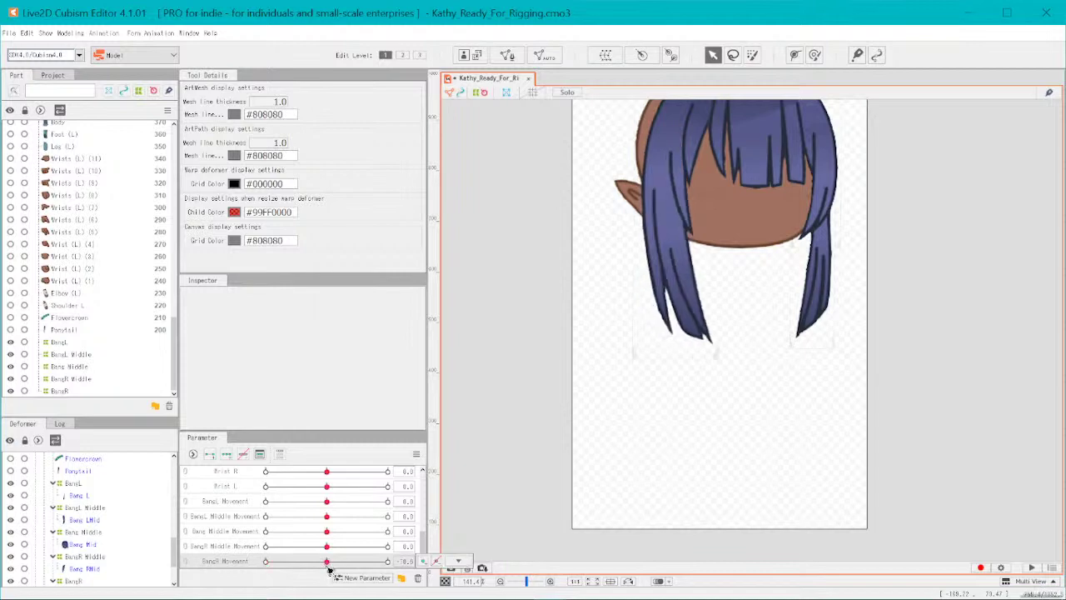
# - Select the BangR deformer and shift its bottom row's inner and face-side points outward at BangR Movement 0
pyautogui.click(697, 288)
pyautogui.scroll(3, 694, 291)
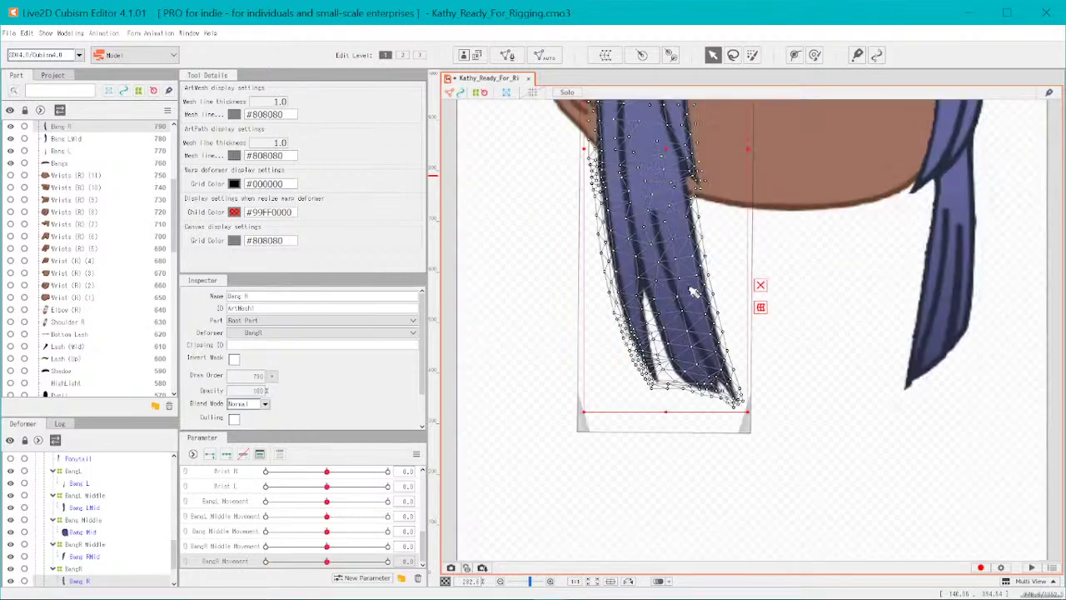
pyautogui.click(744, 428)
pyautogui.click(753, 435)
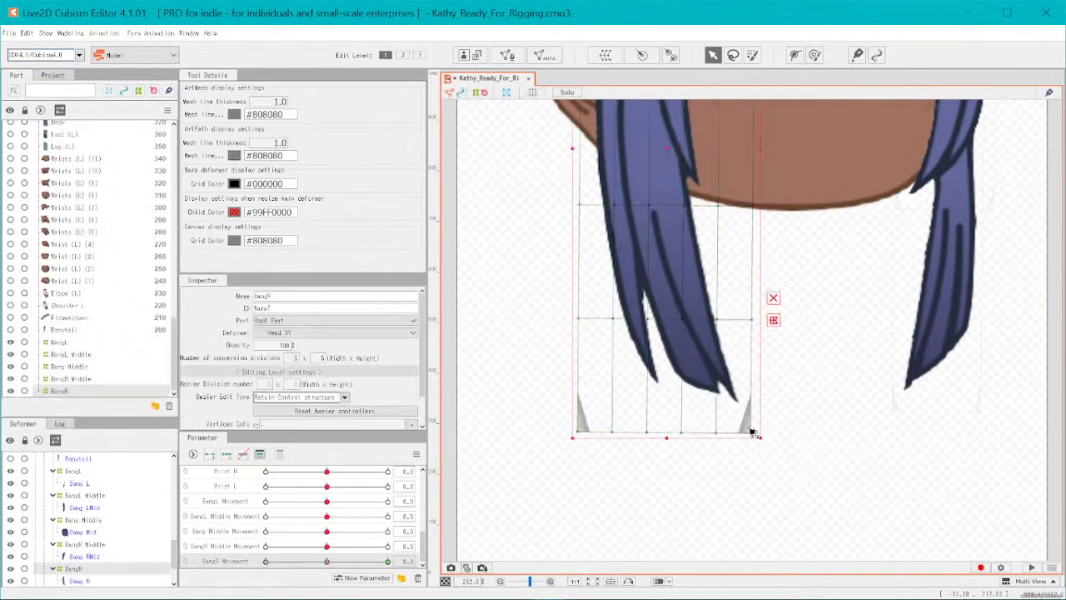
pyautogui.moveTo(333, 565); pyautogui.dragTo(416, 562)
pyautogui.moveTo(333, 564)
pyautogui.mouseDown()
pyautogui.moveTo(388, 561)
pyautogui.moveTo(324, 579)
pyautogui.mouseUp()
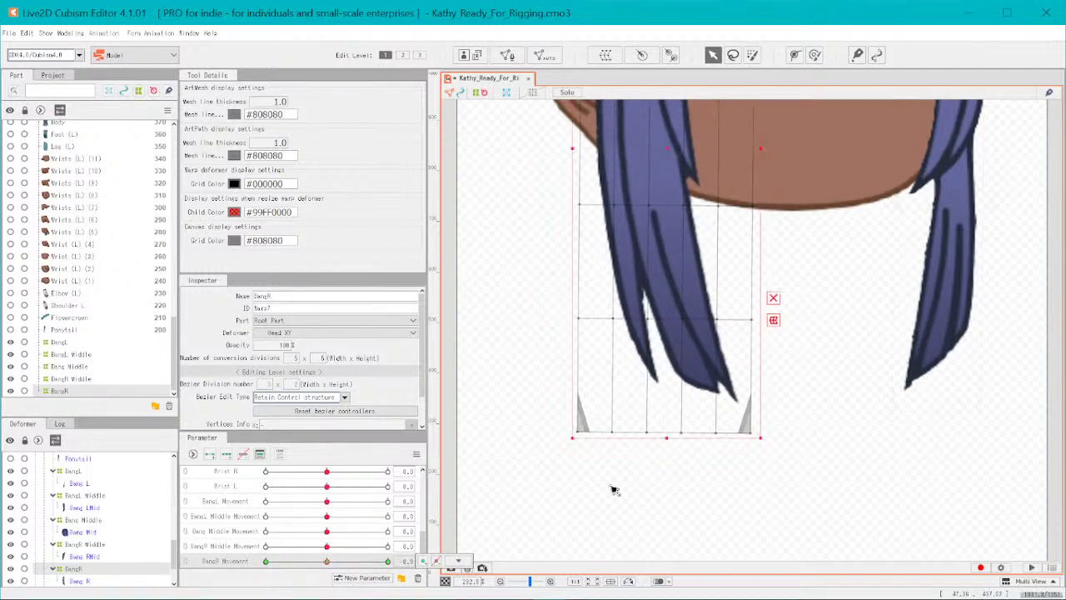
pyautogui.moveTo(752, 433); pyautogui.dragTo(587, 432)
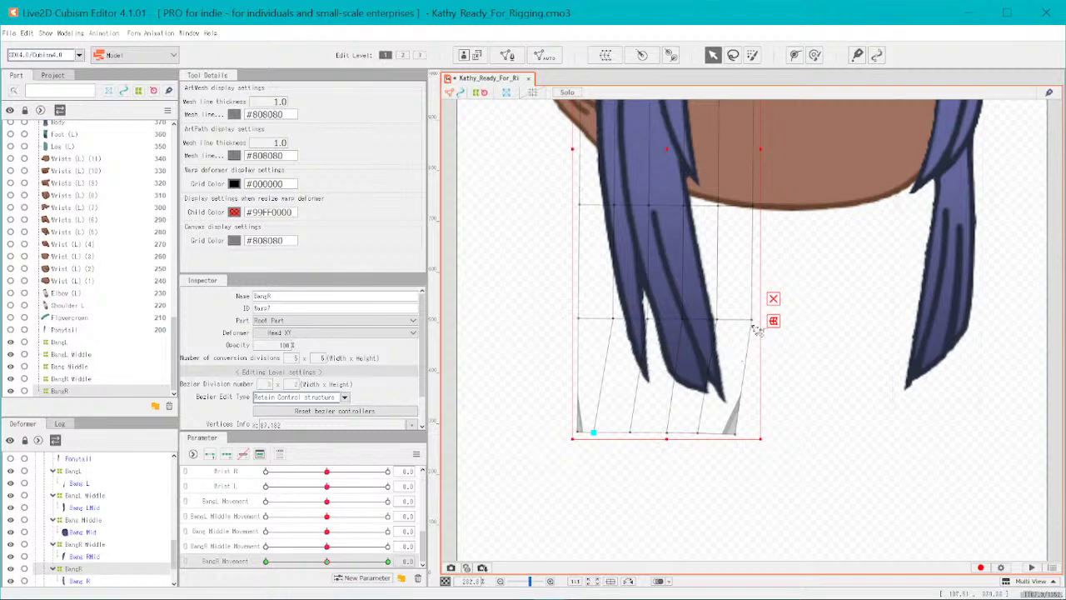
# - Shift the points of the BangR deformer's second-lowest row and the inner points of its chin-level row outward
pyautogui.moveTo(753, 326); pyautogui.dragTo(575, 318)
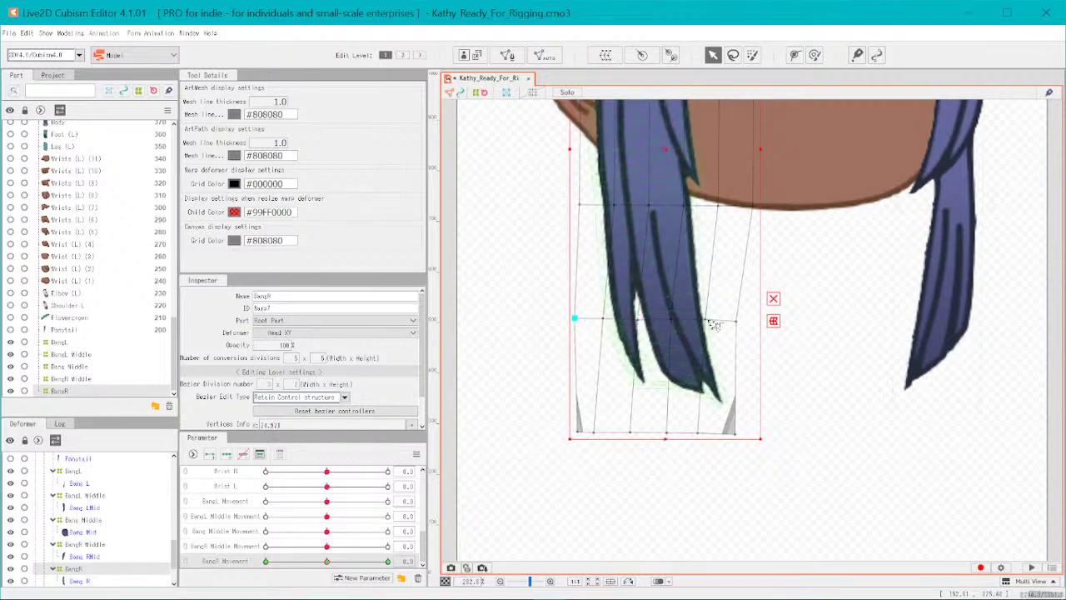
pyautogui.moveTo(736, 321); pyautogui.dragTo(632, 321)
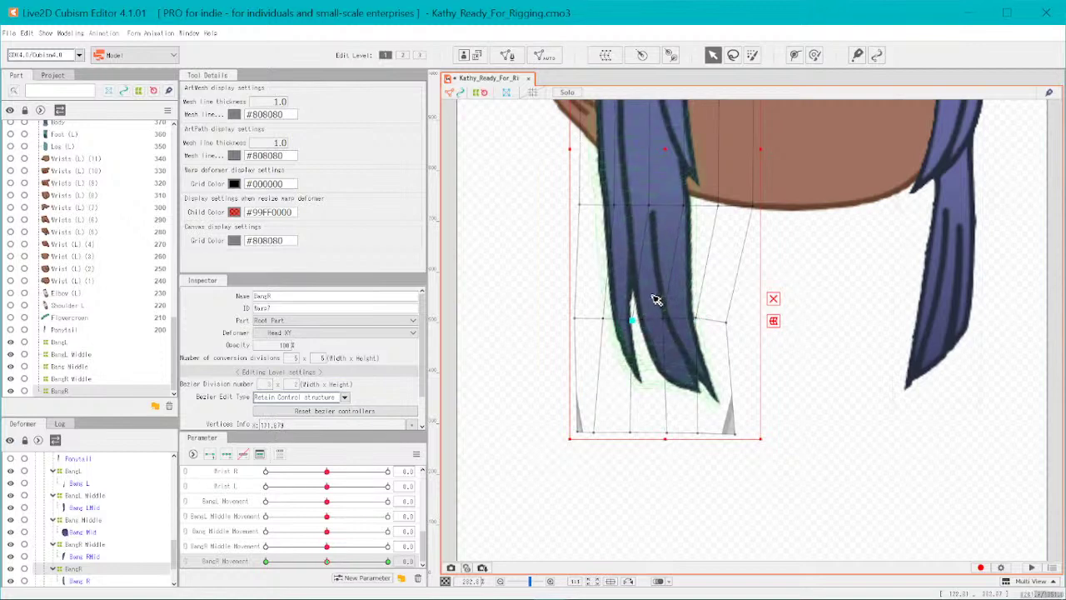
pyautogui.moveTo(697, 319); pyautogui.dragTo(698, 317)
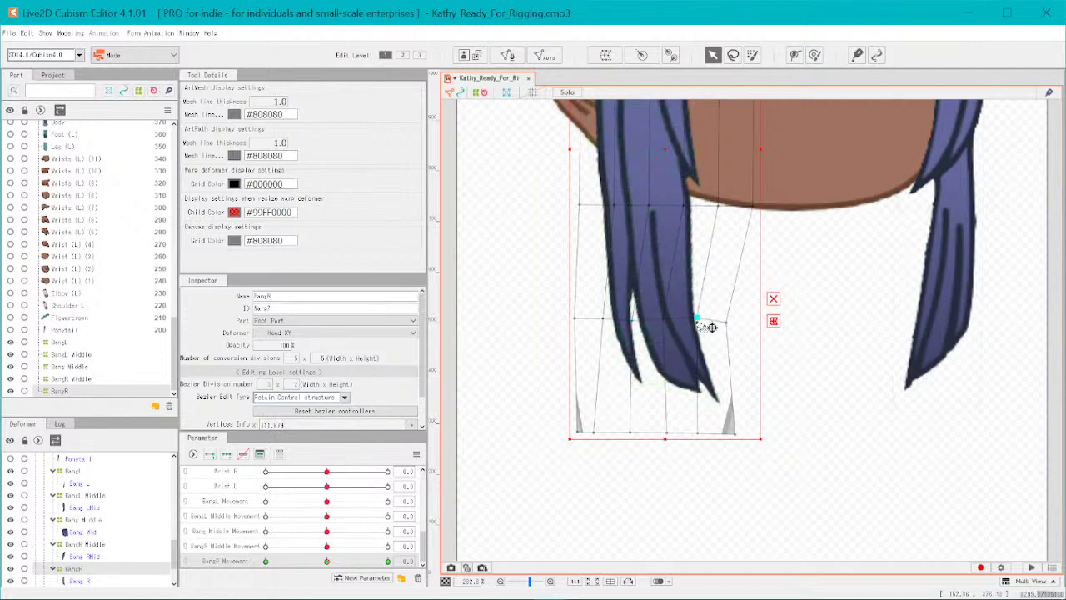
pyautogui.moveTo(719, 207); pyautogui.dragTo(614, 214)
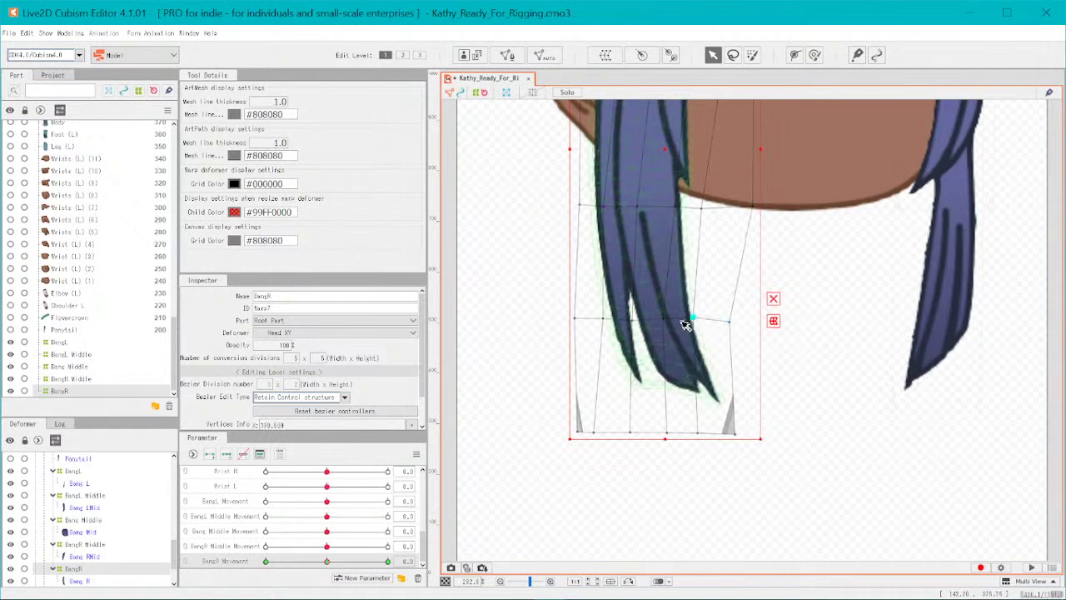
pyautogui.moveTo(669, 317); pyautogui.dragTo(596, 318)
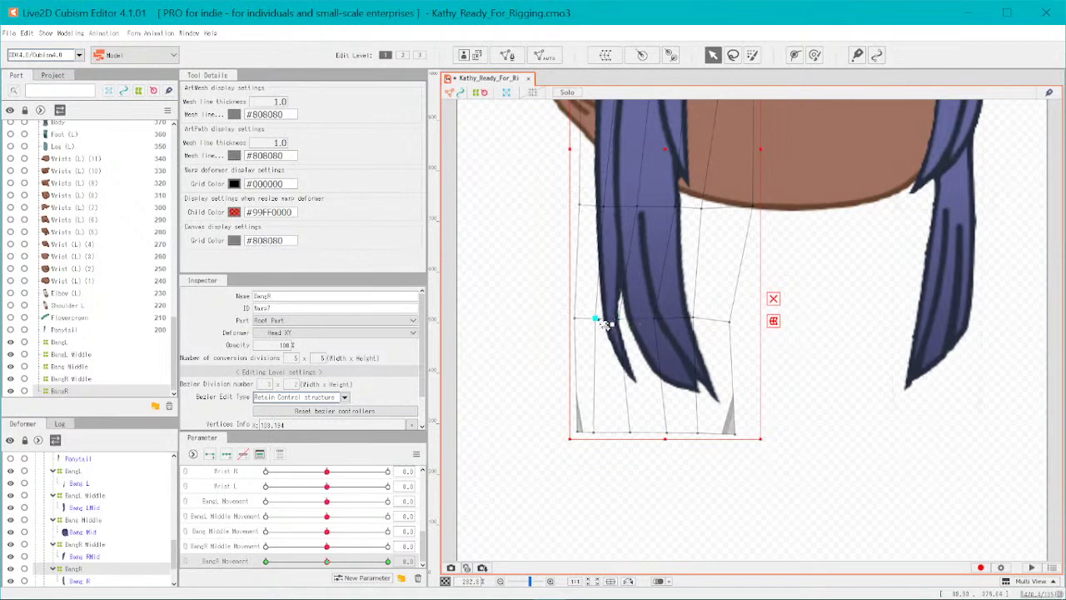
# - Check the neutral bang pose without a selection, reselect the BangR deformer, and refine its two lowest rows of points outward
pyautogui.click(819, 326)
pyautogui.scroll(-5, 738, 302)
pyautogui.scroll(2, 706, 333)
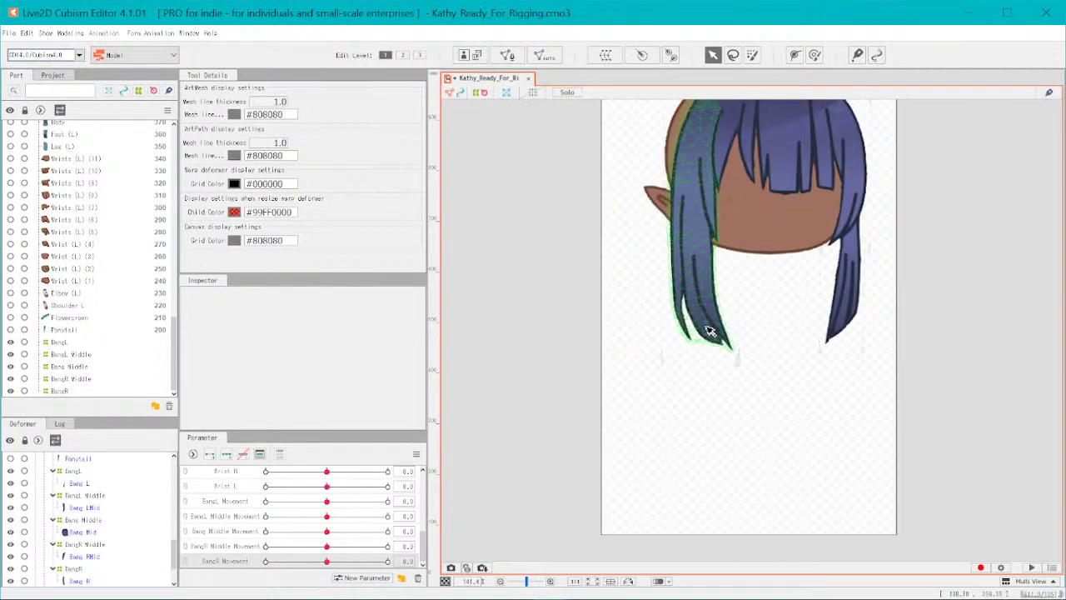
pyautogui.click(709, 332)
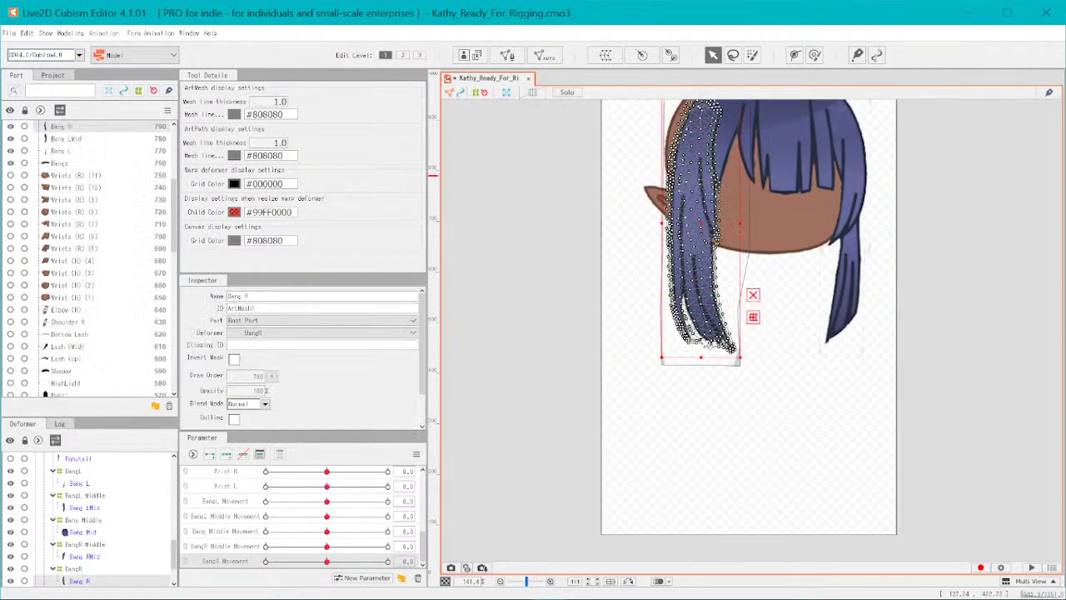
pyautogui.click(741, 372)
pyautogui.scroll(2, 752, 252)
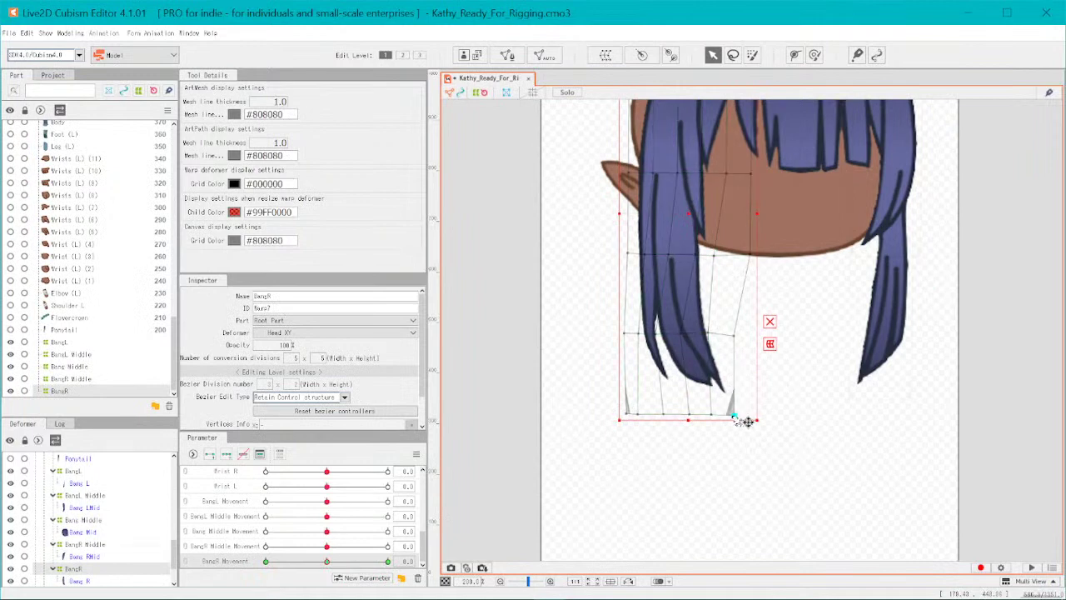
pyautogui.moveTo(747, 421); pyautogui.dragTo(705, 419)
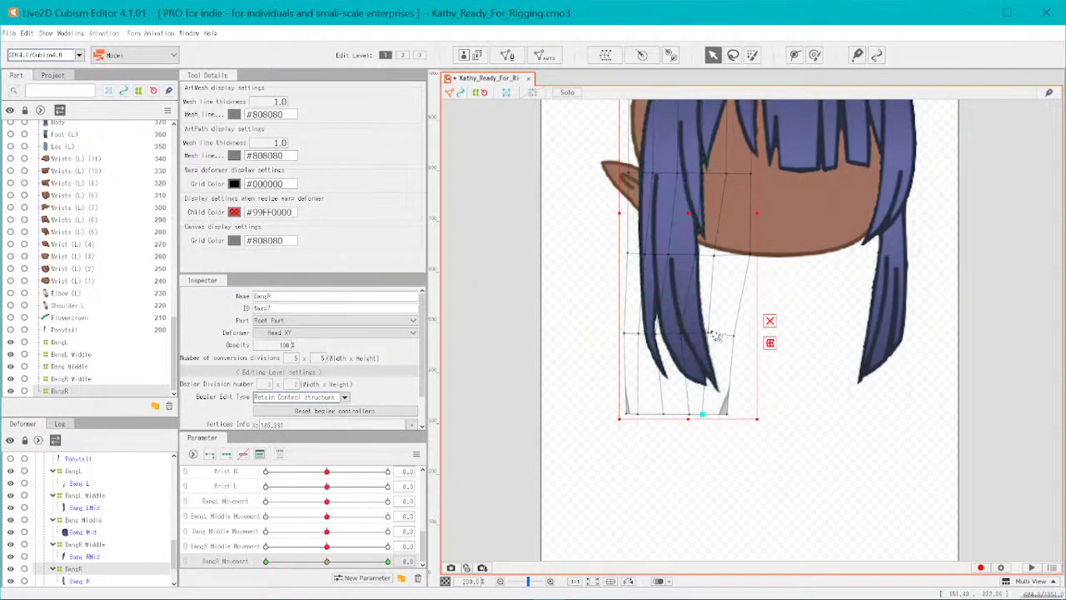
pyautogui.moveTo(711, 333); pyautogui.dragTo(645, 341)
# - Clear the deformer selection and compare the bang's pose at BangR Movement 0 and -30
pyautogui.click(799, 347)
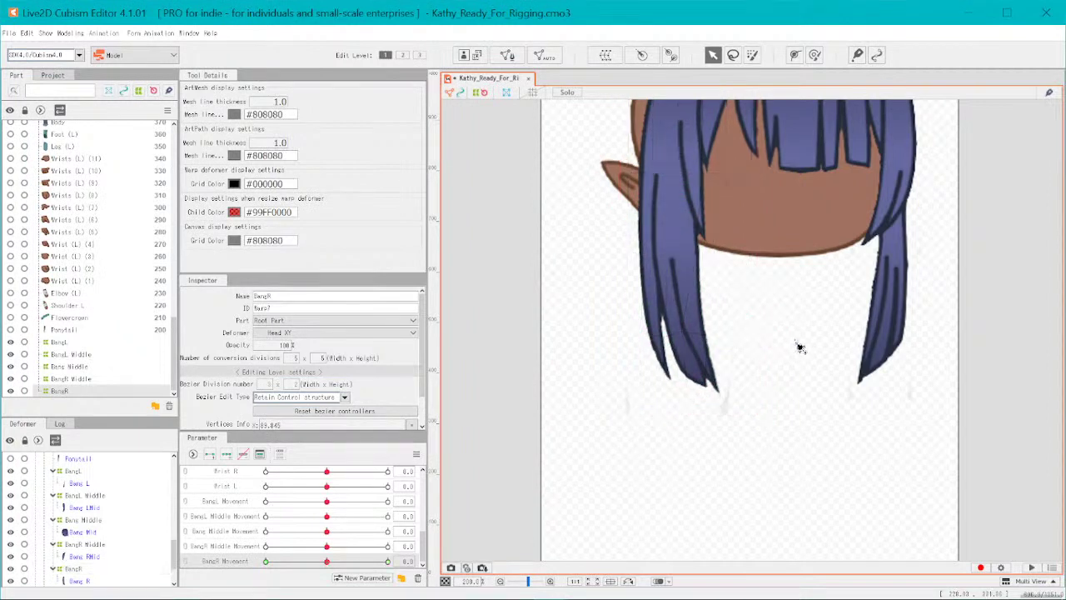
pyautogui.scroll(-3, 746, 366)
pyautogui.scroll(2, 767, 383)
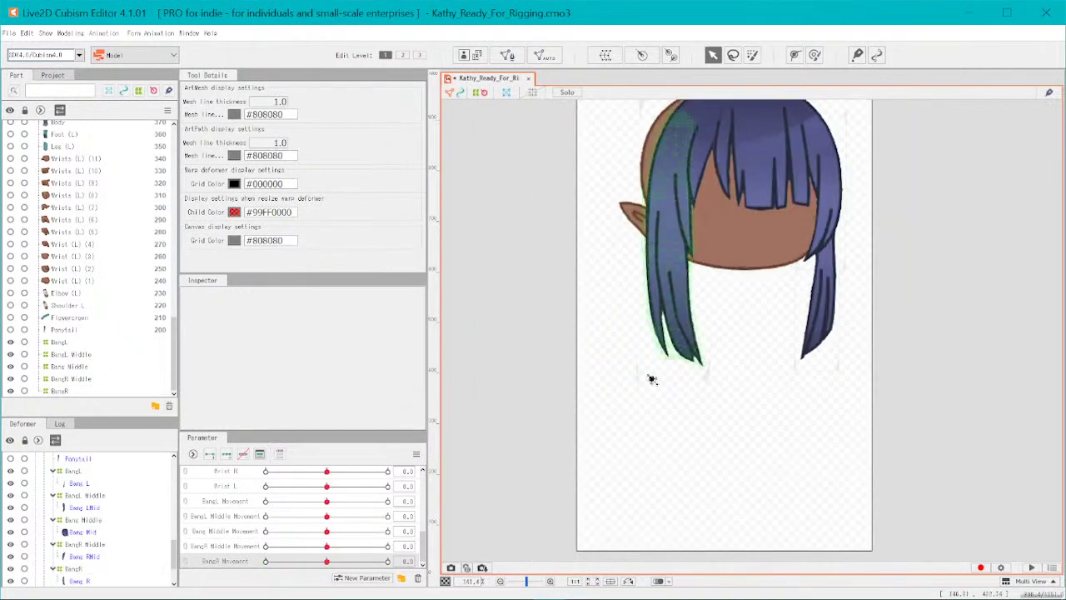
pyautogui.moveTo(327, 562); pyautogui.dragTo(210, 566)
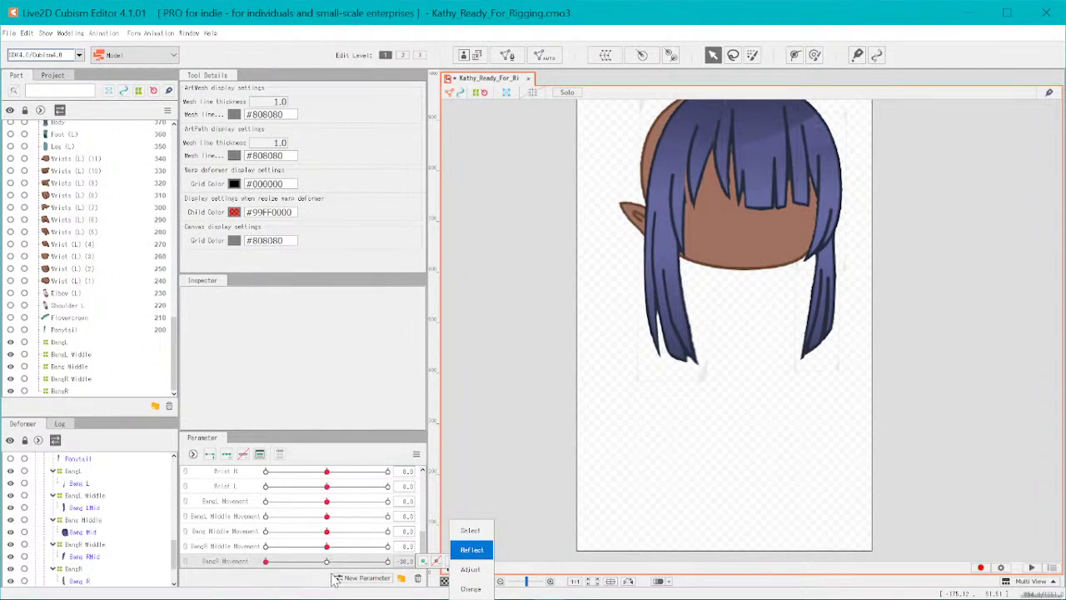
pyautogui.click(471, 530)
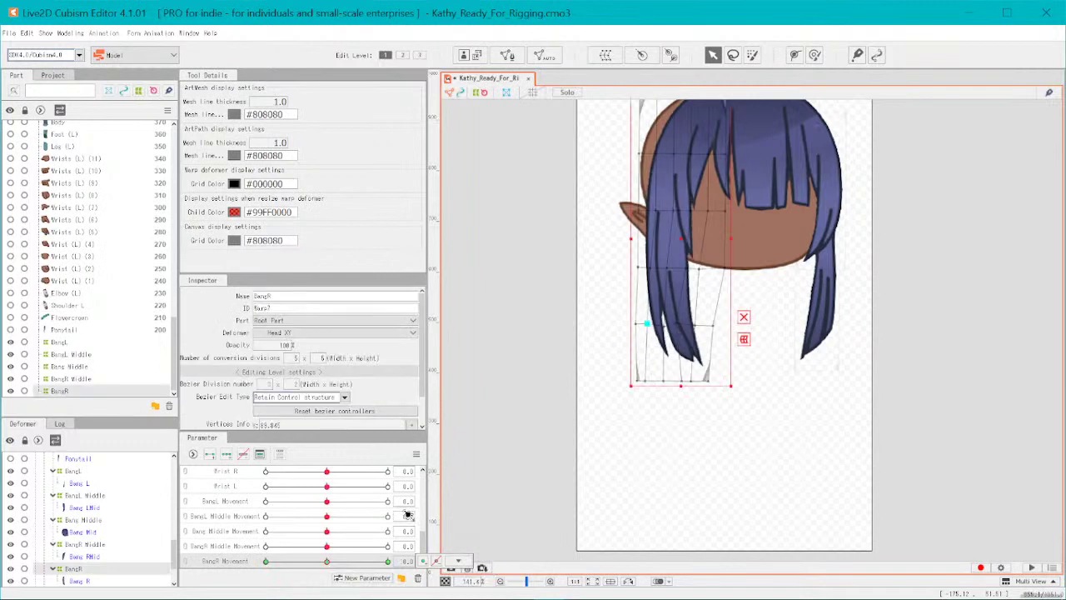
# - Undo the BangR deformer edits back to before its BangR Movement keyforms were added
pyautogui.moveTo(265, 561); pyautogui.dragTo(327, 561)
pyautogui.moveTo(658, 324); pyautogui.dragTo(689, 324)
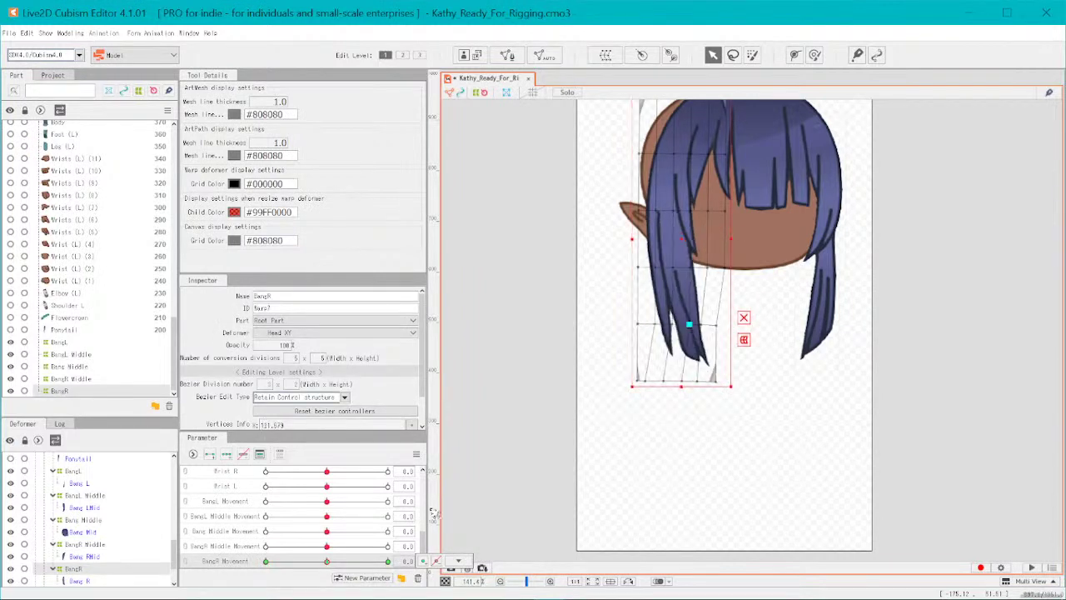
pyautogui.moveTo(689, 324)
pyautogui.mouseDown()
pyautogui.moveTo(648, 323)
pyautogui.moveTo(684, 324)
pyautogui.mouseUp()
pyautogui.hotkey('ctrl', 'z')
pyautogui.hotkey('ctrl', 'z')
pyautogui.hotkey('ctrl', 'z')
pyautogui.hotkey('ctrl', 'z')
pyautogui.hotkey('ctrl', 'z')
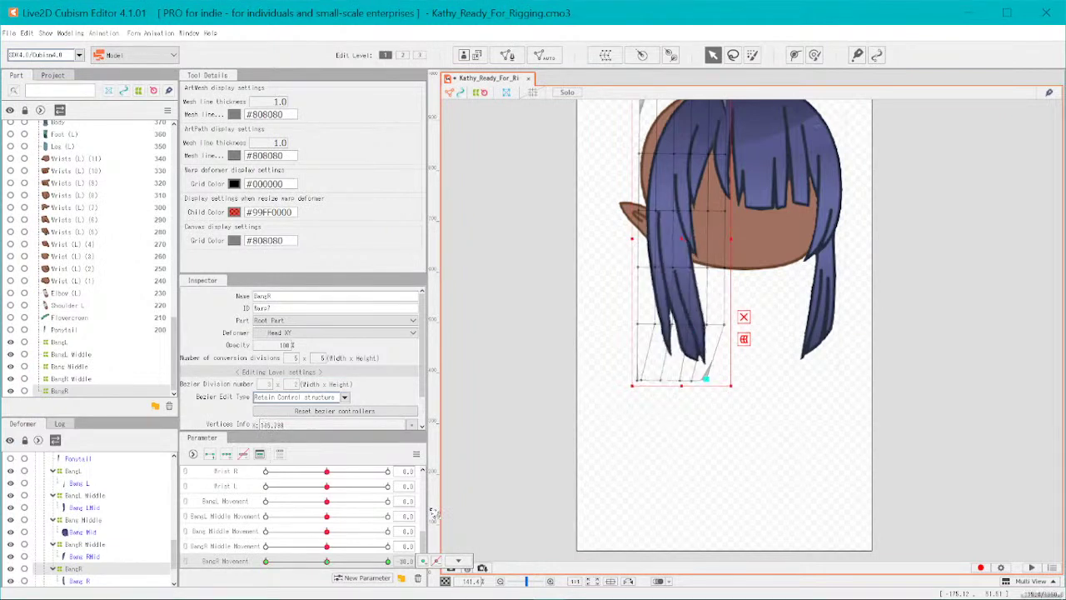
pyautogui.hotkey('ctrl', 'z')
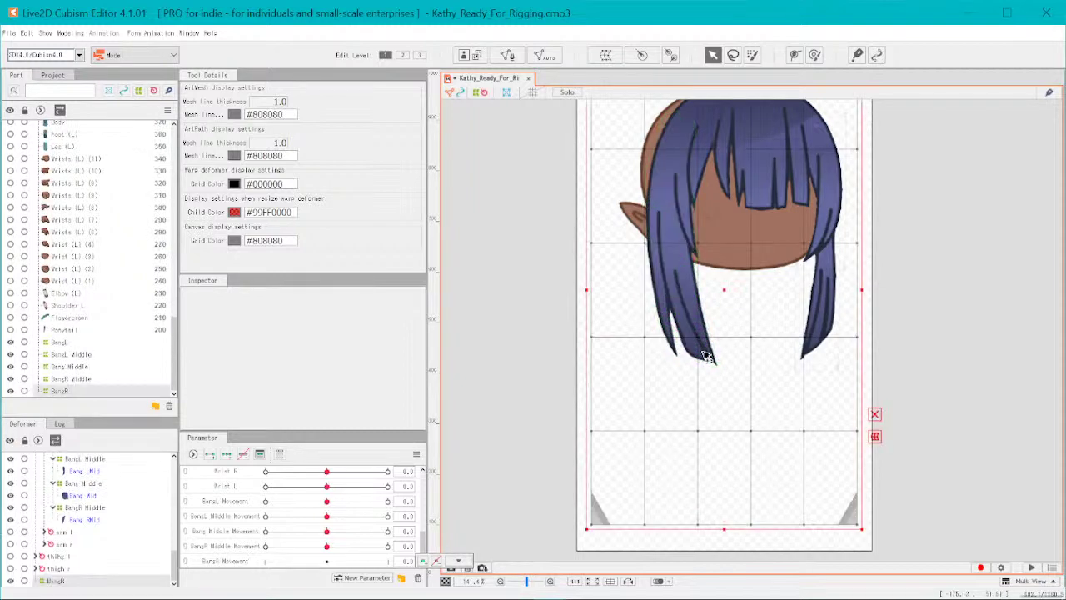
# - Redo the BangR deformer edits, restoring its BangR Movement keyforms and the point moves at -30 and 0
pyautogui.click(703, 358)
pyautogui.hotkey('ctrl', 'y')
pyautogui.hotkey('ctrl', 'y')
pyautogui.hotkey('ctrl', 'y')
pyautogui.hotkey('ctrl', 'y')
pyautogui.hotkey('ctrl', 'y')
pyautogui.hotkey('ctrl', 'y')
pyautogui.hotkey('ctrl', 'y')
pyautogui.hotkey('ctrl', 'y')
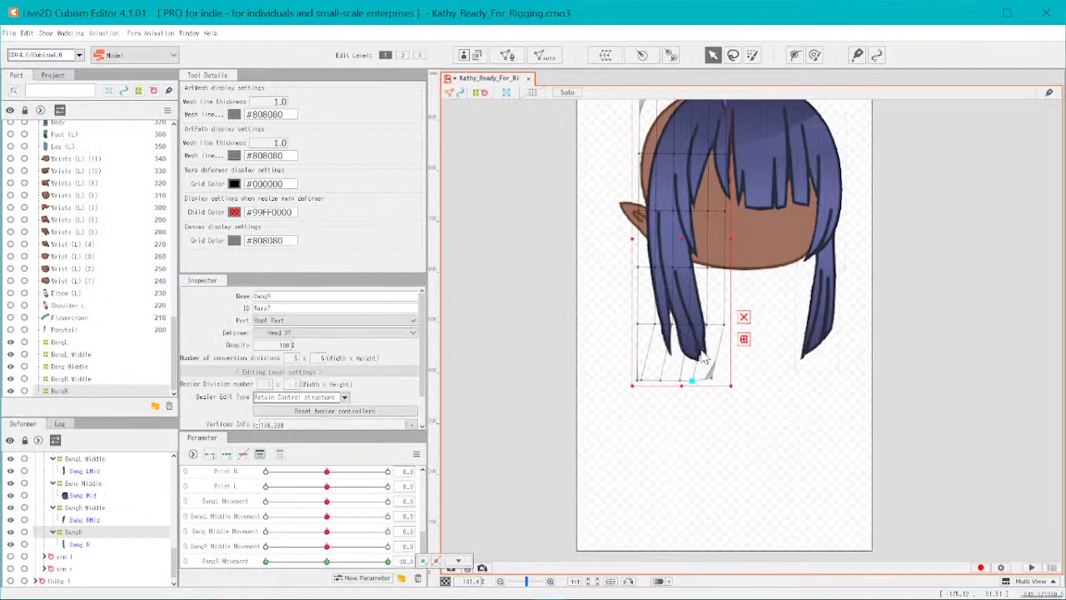
pyautogui.hotkey('ctrl', 'y')
pyautogui.hotkey('ctrl', 'y')
pyautogui.hotkey('ctrl', 'y')
pyautogui.hotkey('ctrl', 'y')
pyautogui.hotkey('ctrl', 'y')
pyautogui.hotkey('ctrl', 'y')
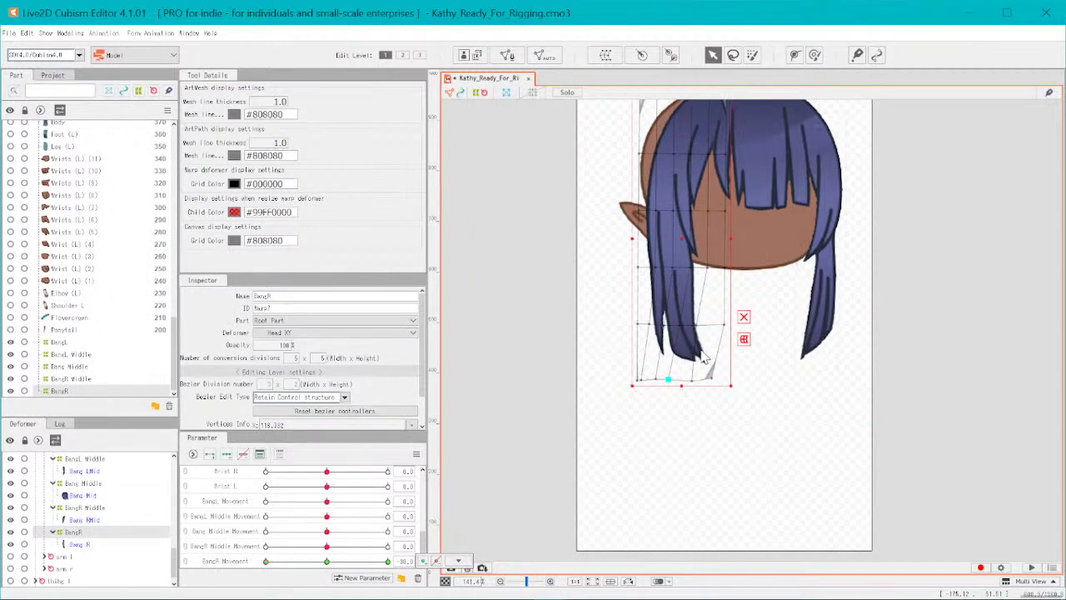
pyautogui.hotkey('ctrl', 'y')
pyautogui.hotkey('ctrl', 'y')
pyautogui.hotkey('ctrl', 'y')
pyautogui.hotkey('ctrl', 'y')
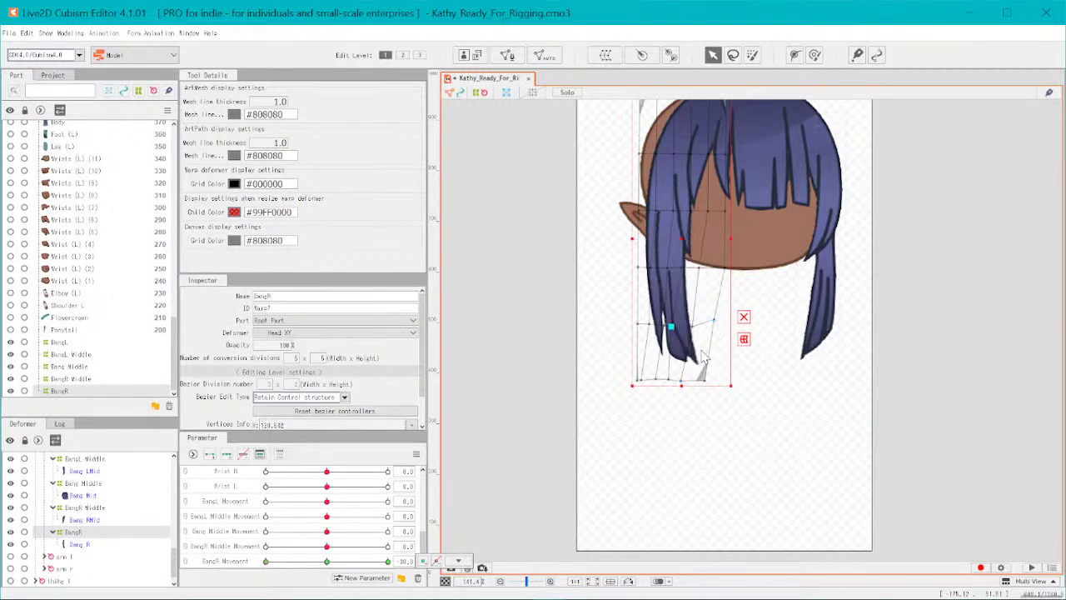
pyautogui.hotkey('ctrl', 'y')
pyautogui.hotkey('ctrl', 'y')
pyautogui.hotkey('ctrl', 'y')
pyautogui.hotkey('ctrl', 'y')
pyautogui.hotkey('ctrl', 'y')
pyautogui.hotkey('ctrl', 'y')
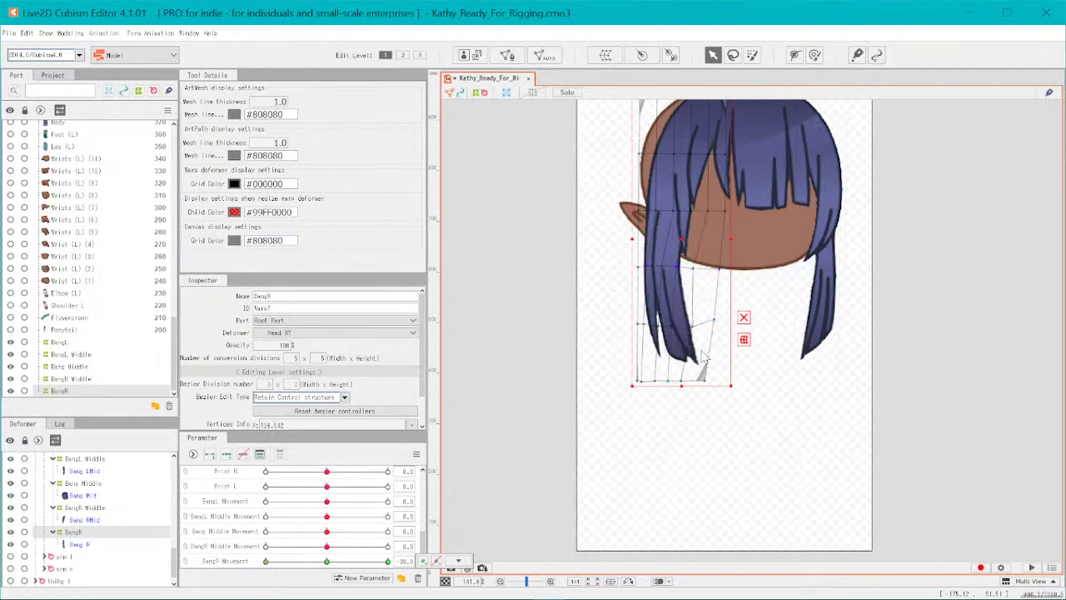
pyautogui.hotkey('ctrl', 'y')
pyautogui.hotkey('ctrl', 'y')
pyautogui.hotkey('ctrl', 'y')
pyautogui.hotkey('ctrl', 'y')
pyautogui.hotkey('ctrl', 'y')
pyautogui.hotkey('ctrl', 'y')
pyautogui.hotkey('ctrl', 'y')
pyautogui.hotkey('ctrl', 'y')
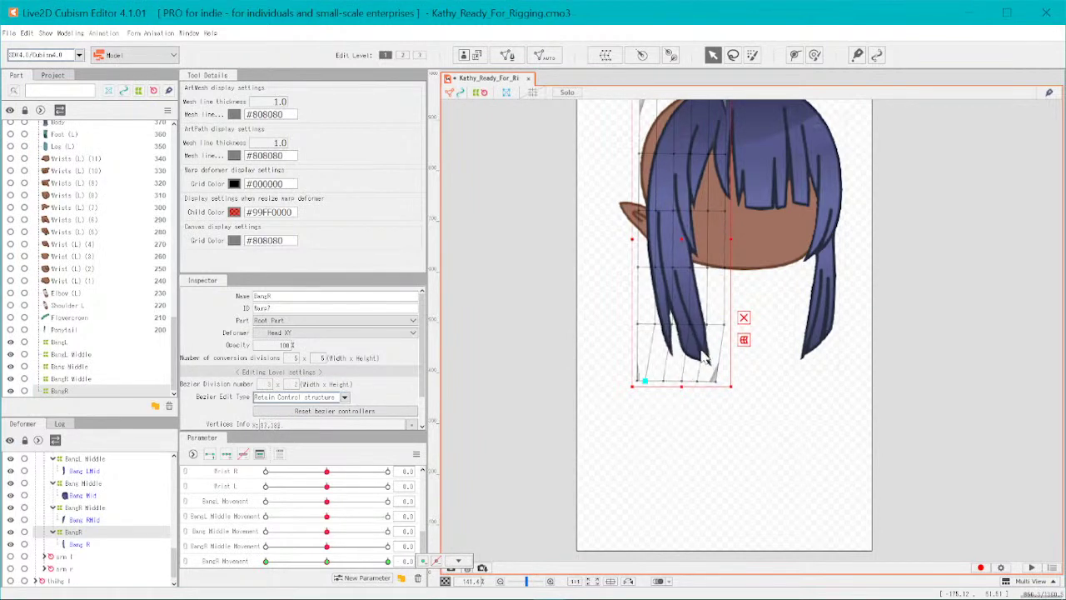
pyautogui.hotkey('ctrl', 'y')
pyautogui.hotkey('ctrl', 'y')
pyautogui.hotkey('ctrl', 'y')
pyautogui.hotkey('ctrl', 'y')
pyautogui.hotkey('ctrl', 'y')
pyautogui.hotkey('ctrl', 'y')
pyautogui.hotkey('ctrl', 'y')
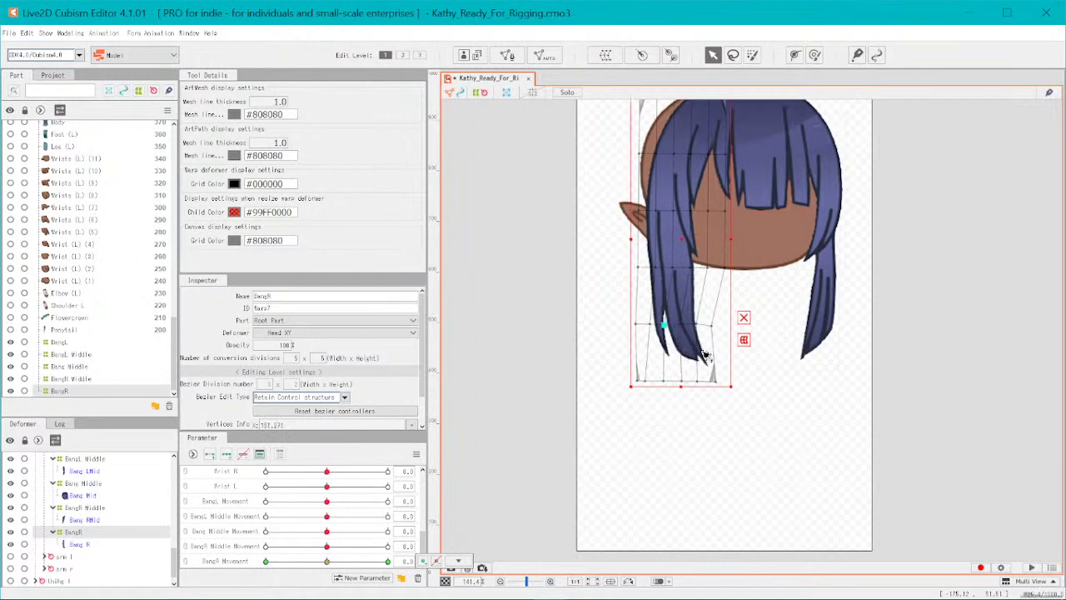
pyautogui.hotkey('ctrl', 'y')
pyautogui.hotkey('ctrl', 'y')
pyautogui.hotkey('ctrl', 'y')
pyautogui.hotkey('ctrl', 'y')
pyautogui.hotkey('ctrl', 'y')
pyautogui.hotkey('ctrl', 'y')
pyautogui.hotkey('ctrl', 'y')
pyautogui.hotkey('ctrl', 'y')
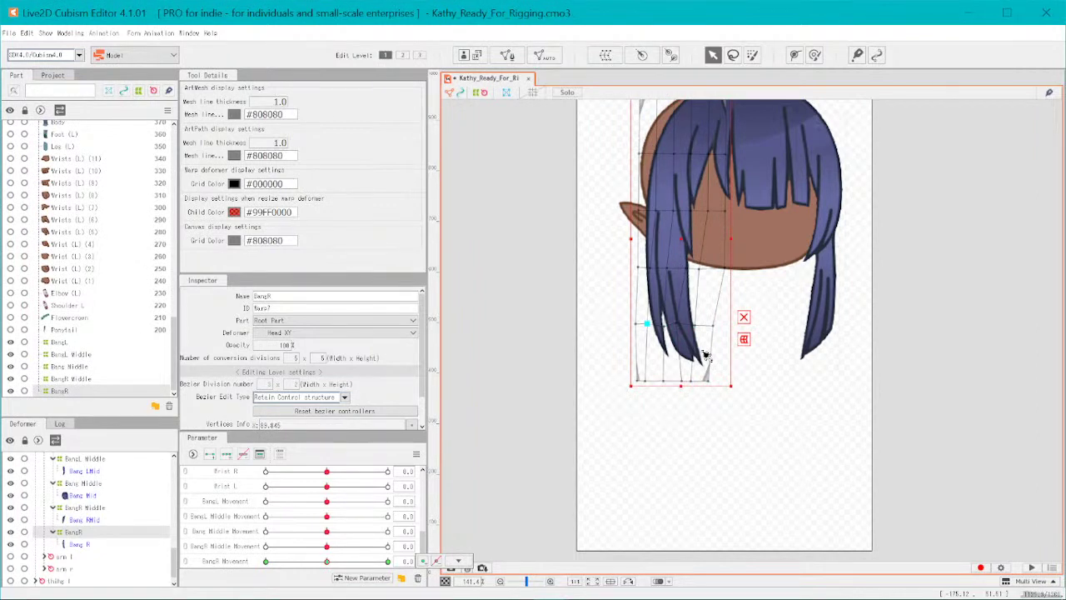
pyautogui.hotkey('ctrl', 'y')
pyautogui.hotkey('ctrl', 'y')
pyautogui.hotkey('ctrl', 'y')
pyautogui.hotkey('ctrl', 'y')
pyautogui.hotkey('ctrl', 'y')
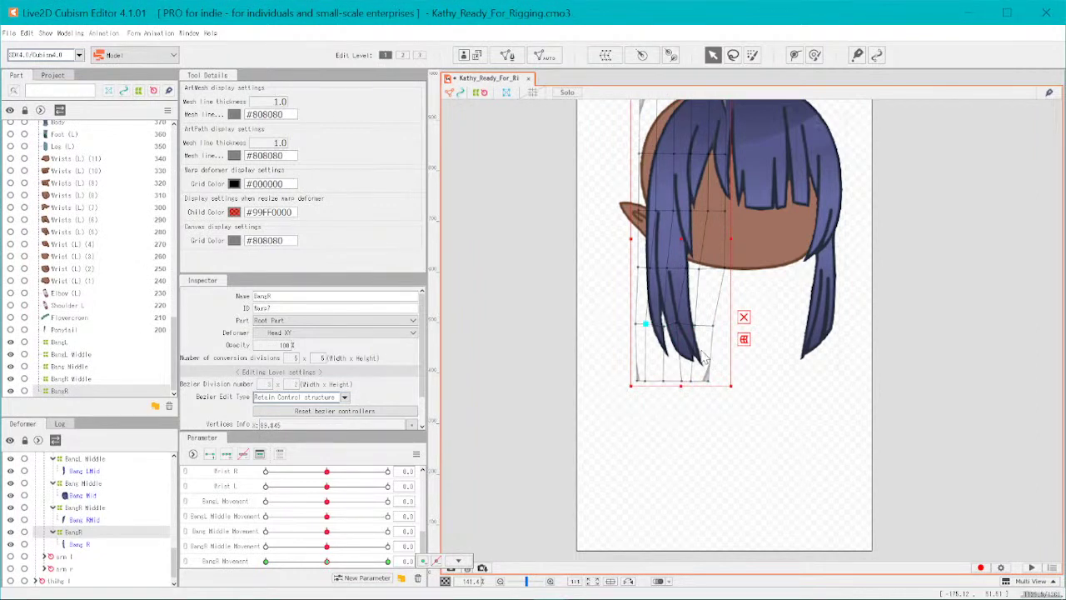
pyautogui.hotkey('ctrl', 'y')
pyautogui.hotkey('ctrl', 'y')
pyautogui.hotkey('ctrl', 'y')
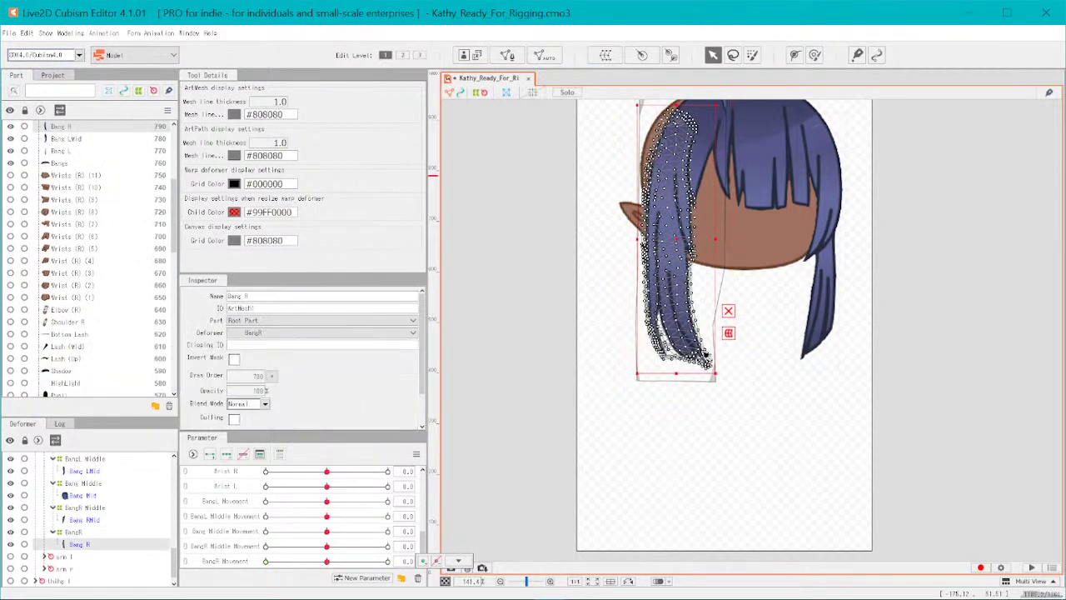
# - Undo the recent grid edits on the BangR warp deformer back to its undistorted shape at the neutral BangR Movement value and deselect it
pyautogui.hotkey('ctrl', 'y')
pyautogui.hotkey('ctrl', 'y')
pyautogui.hotkey('ctrl', 'y')
pyautogui.hotkey('ctrl', 'y')
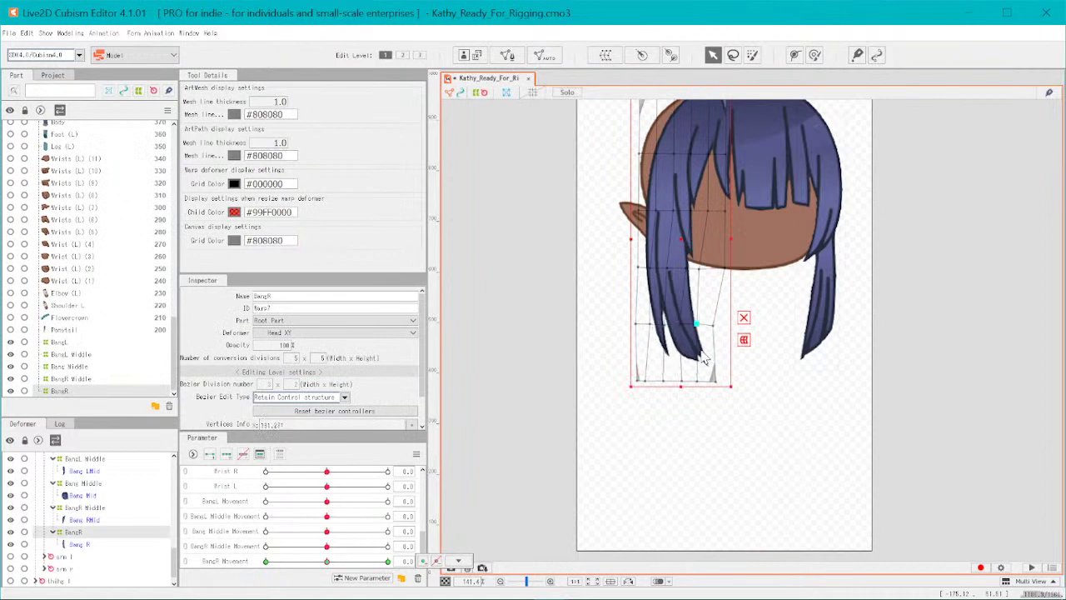
pyautogui.hotkey('ctrl', 'y')
pyautogui.hotkey('ctrl', 'y')
pyautogui.hotkey('ctrl', 'y')
pyautogui.hotkey('ctrl', 'y')
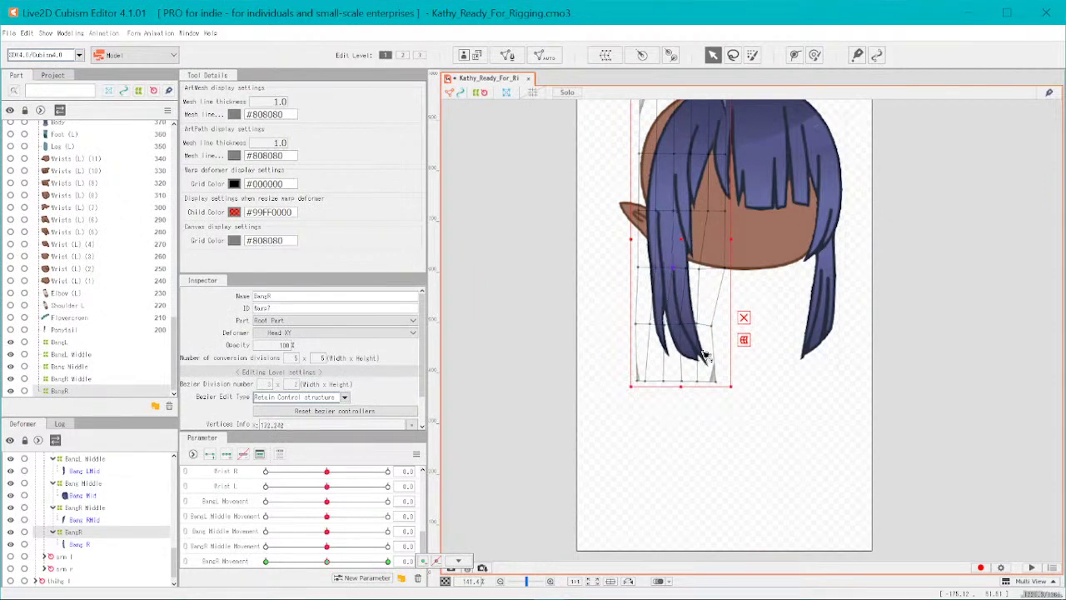
pyautogui.hotkey('ctrl', 'y')
pyautogui.hotkey('ctrl', 'y')
pyautogui.hotkey('ctrl', 'y')
pyautogui.hotkey('ctrl', 'y')
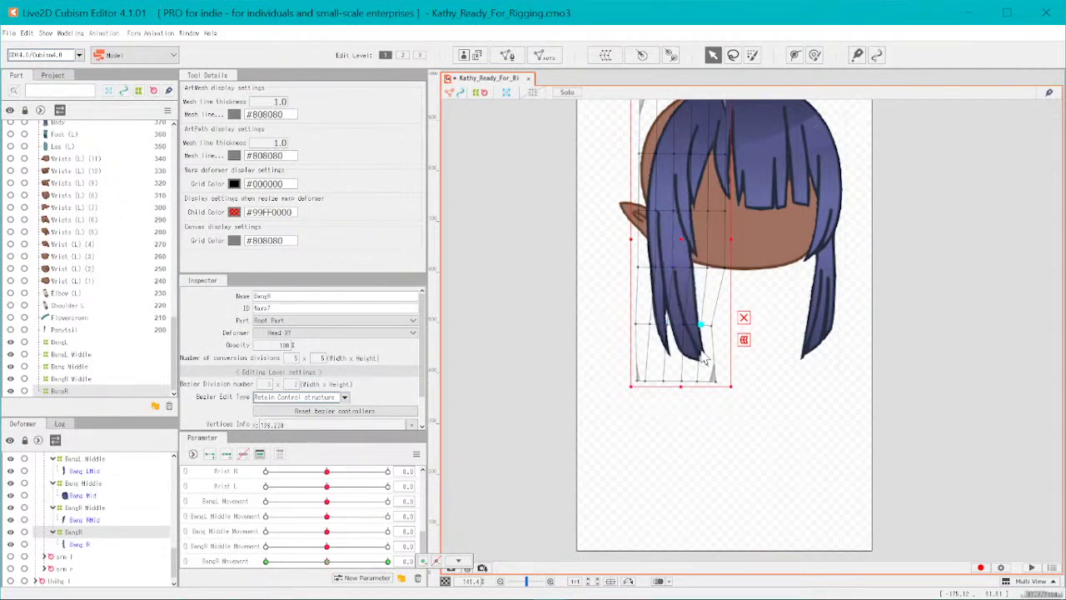
pyautogui.hotkey('ctrl', 'z')
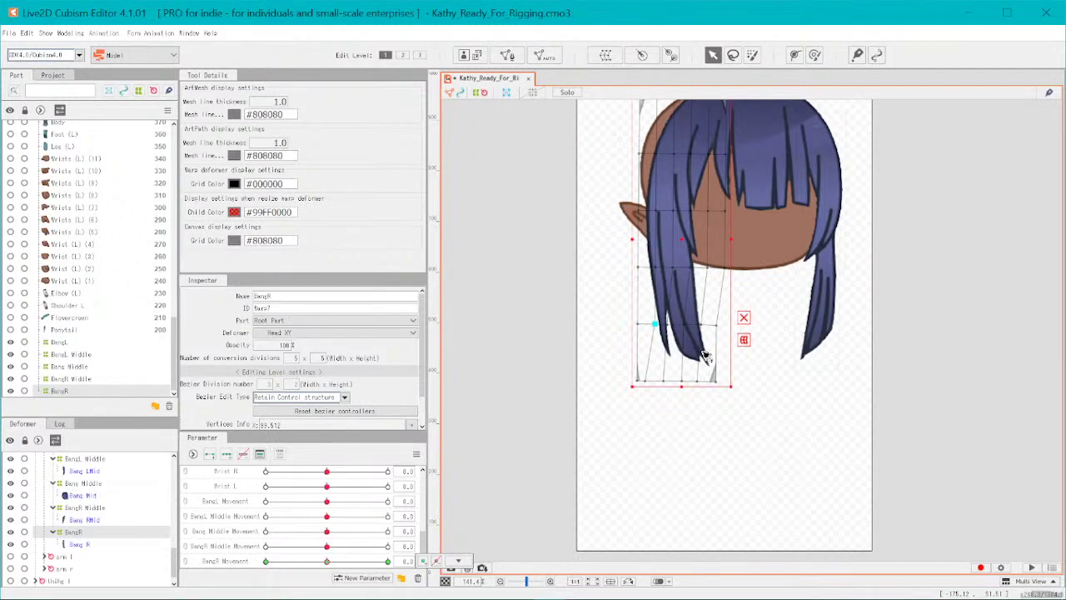
pyautogui.hotkey('ctrl', 'z')
pyautogui.hotkey('ctrl', 'z')
pyautogui.hotkey('ctrl', 'z')
pyautogui.hotkey('ctrl', 'z')
pyautogui.hotkey('ctrl', 'z')
pyautogui.hotkey('ctrl', 'z')
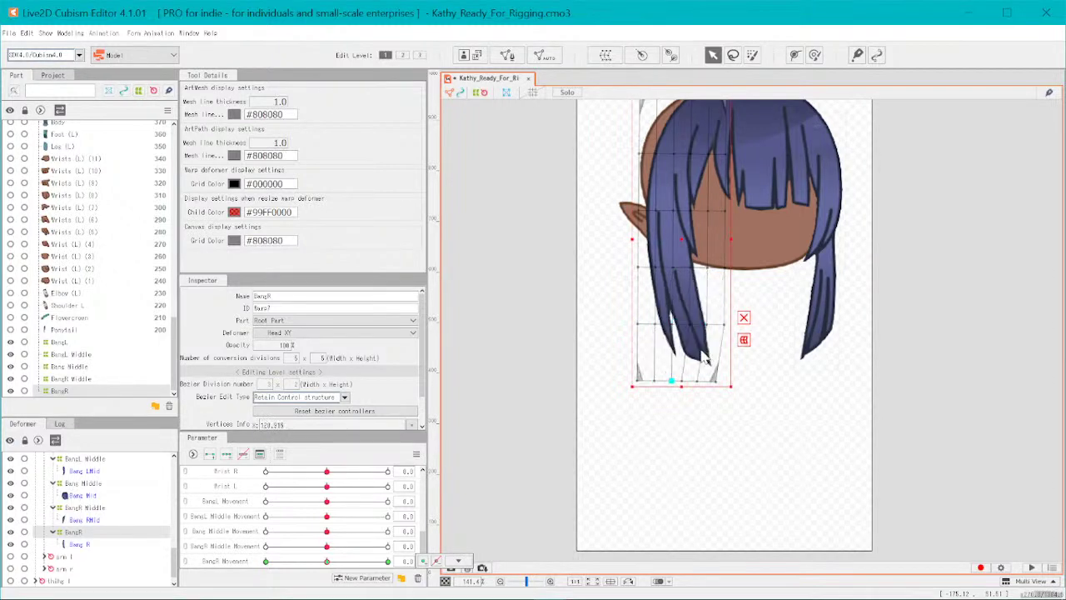
pyautogui.hotkey('ctrl', 'z')
pyautogui.hotkey('ctrl', 'z')
pyautogui.hotkey('ctrl', 'z')
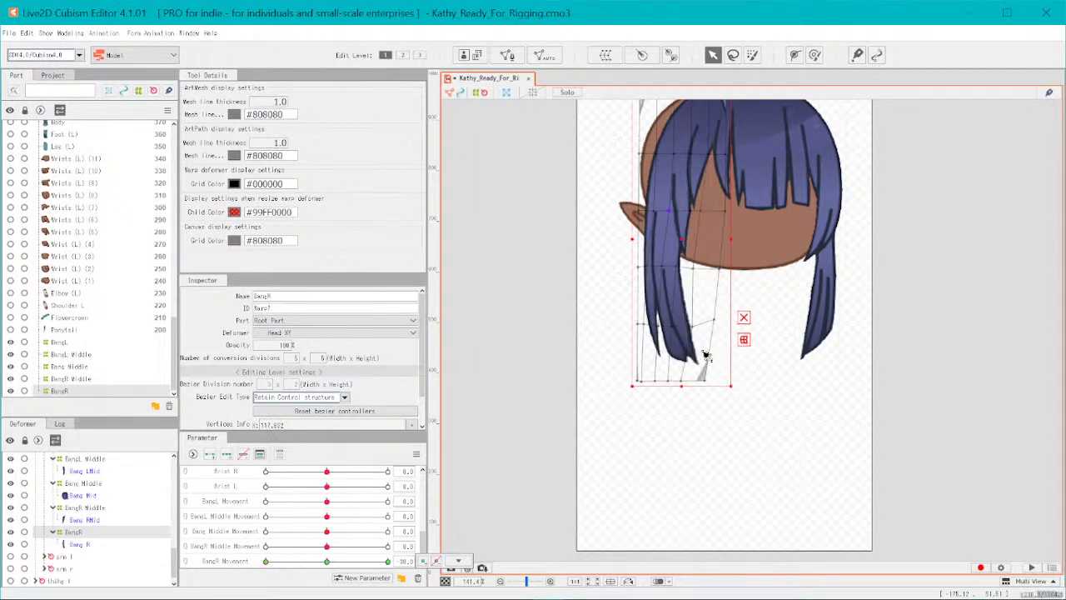
pyautogui.hotkey('ctrl', 'z')
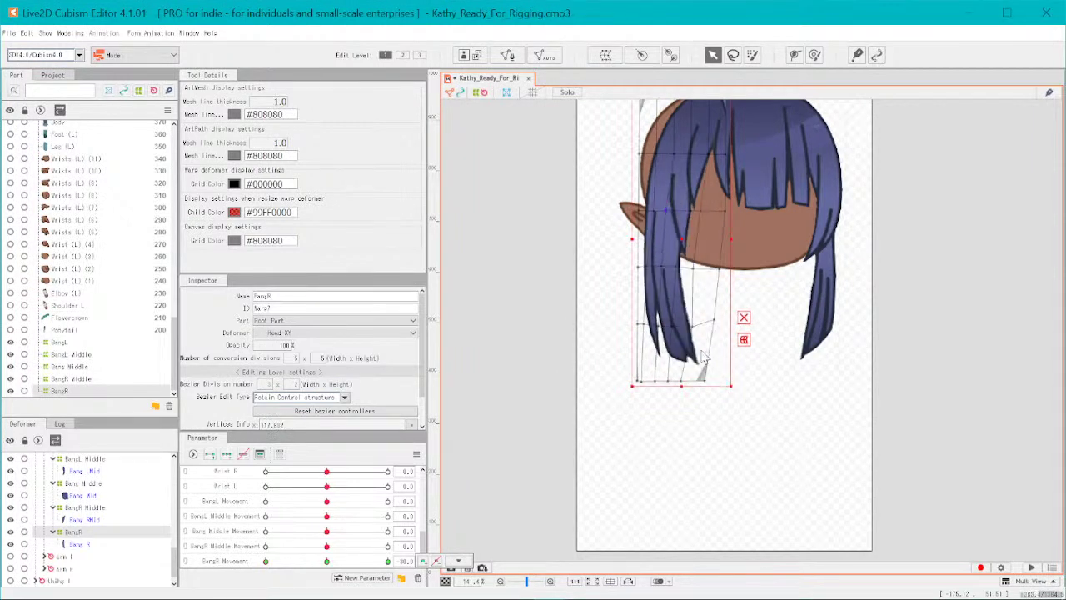
pyautogui.hotkey('ctrl', 'z')
pyautogui.hotkey('ctrl', 'z')
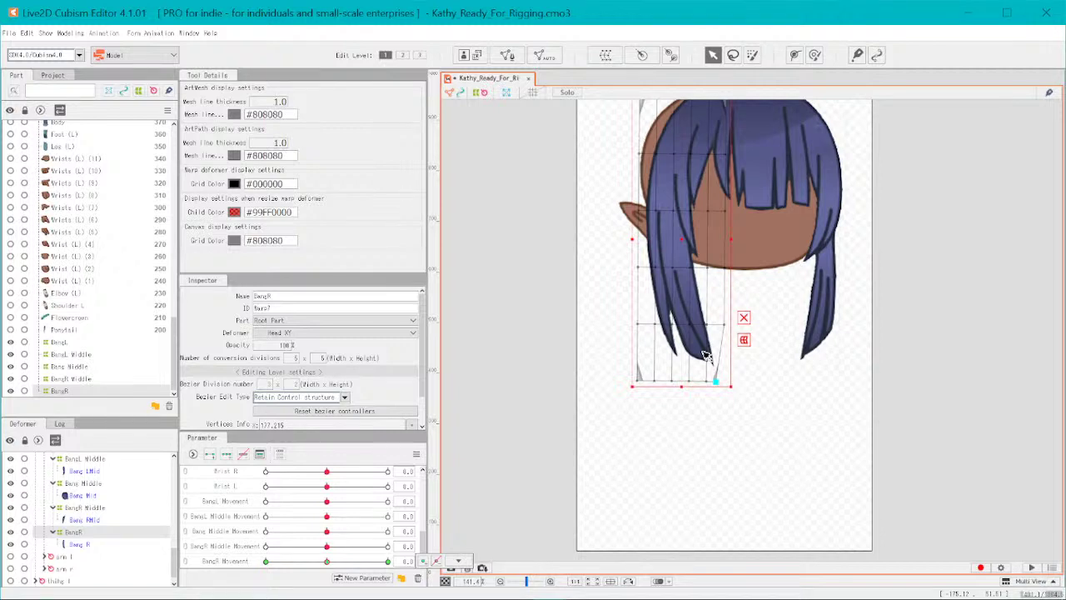
pyautogui.hotkey('ctrl', 'z')
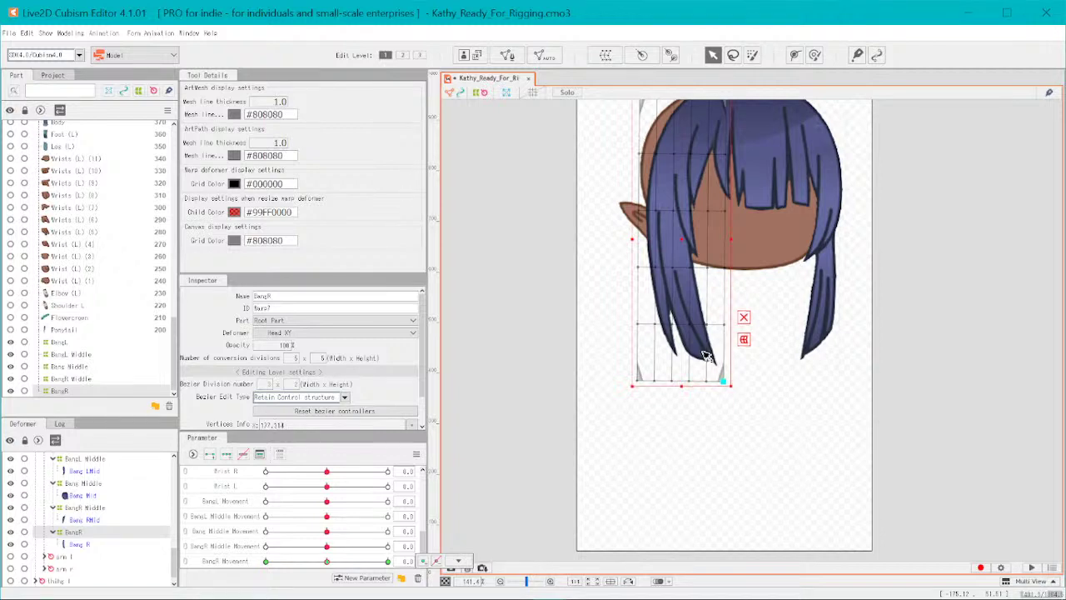
pyautogui.click(993, 436)
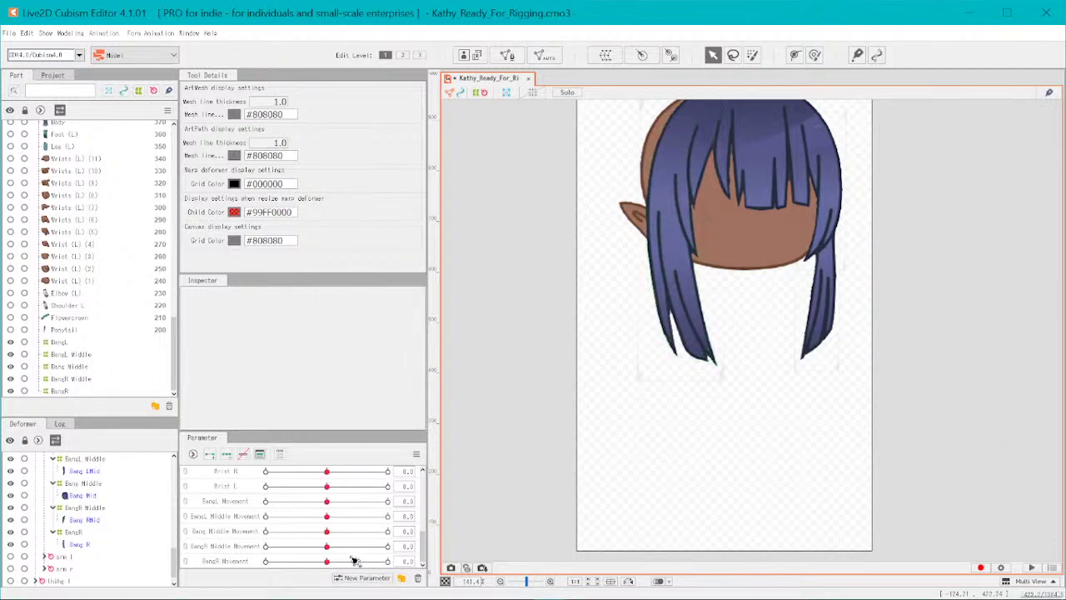
# - Set BangR Movement to 30 and shift the BangR warp grid's bottom-row points inward and slightly up
pyautogui.moveTo(326, 561); pyautogui.dragTo(638, 381)
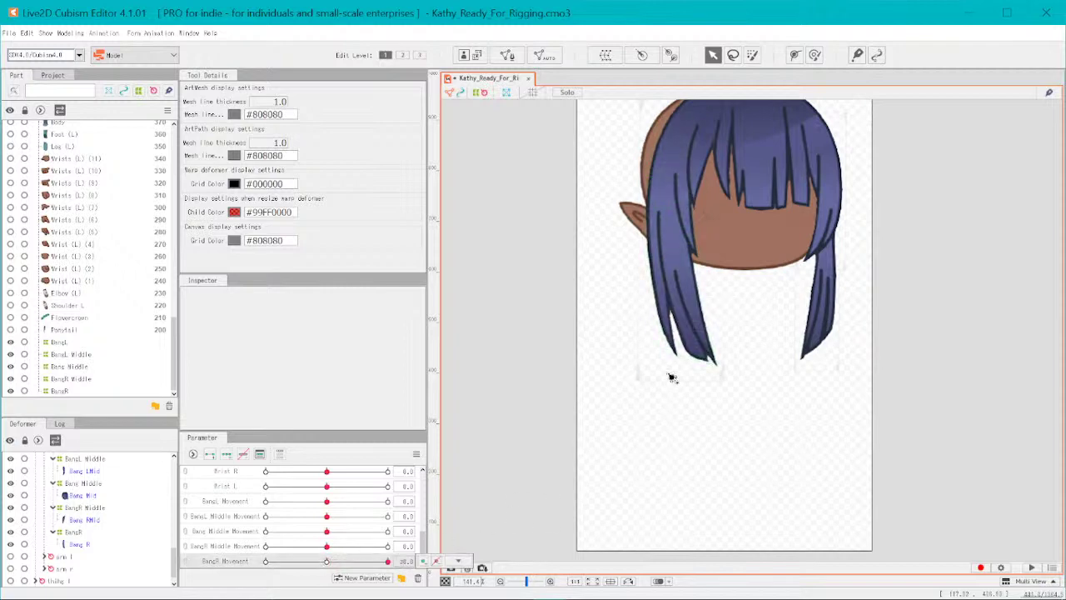
pyautogui.click(640, 380)
pyautogui.scroll(2, 641, 380)
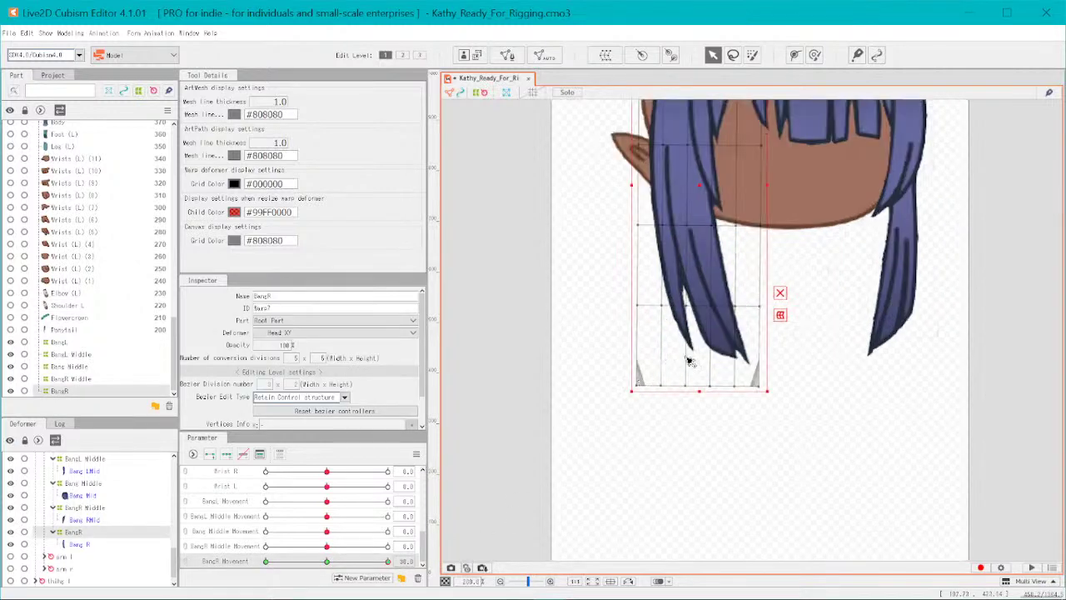
pyautogui.scroll(1, 721, 338)
pyautogui.scroll(1, 721, 338)
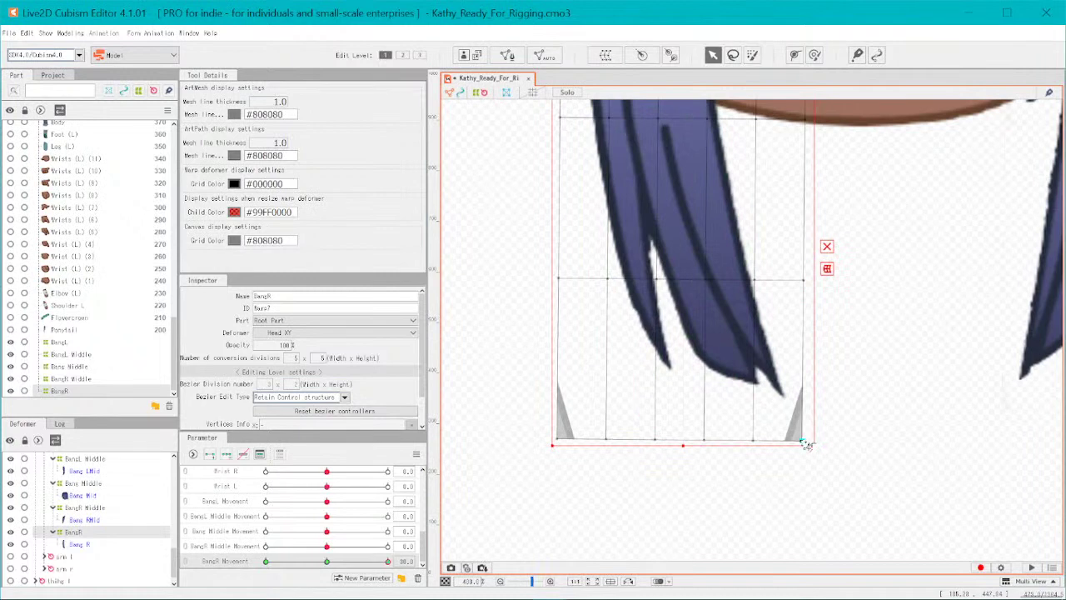
pyautogui.moveTo(806, 444); pyautogui.dragTo(829, 434)
pyautogui.moveTo(753, 441); pyautogui.dragTo(773, 434)
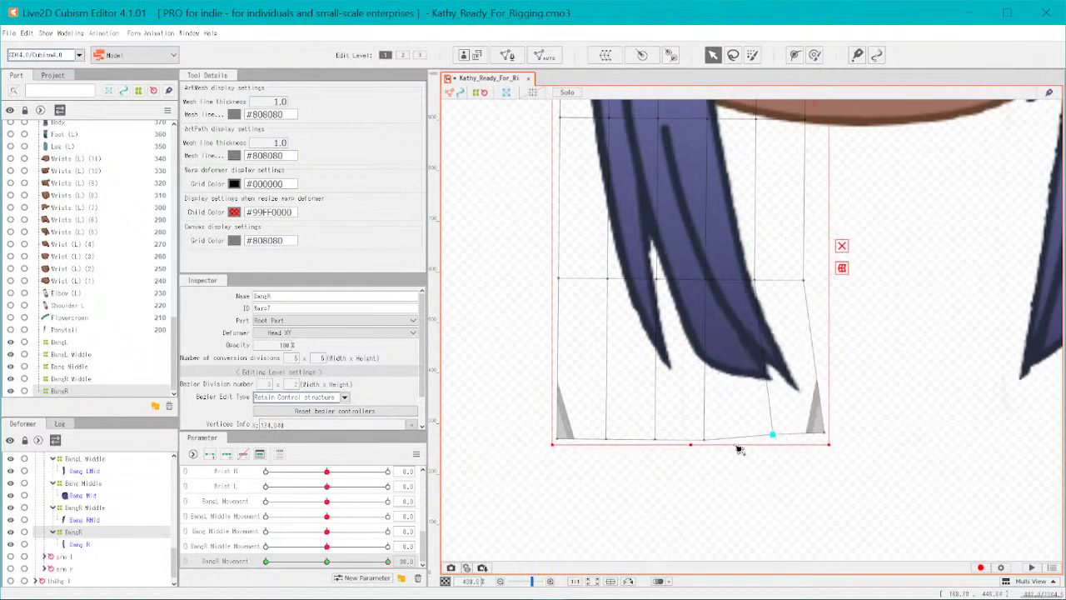
pyautogui.moveTo(706, 439); pyautogui.dragTo(726, 434)
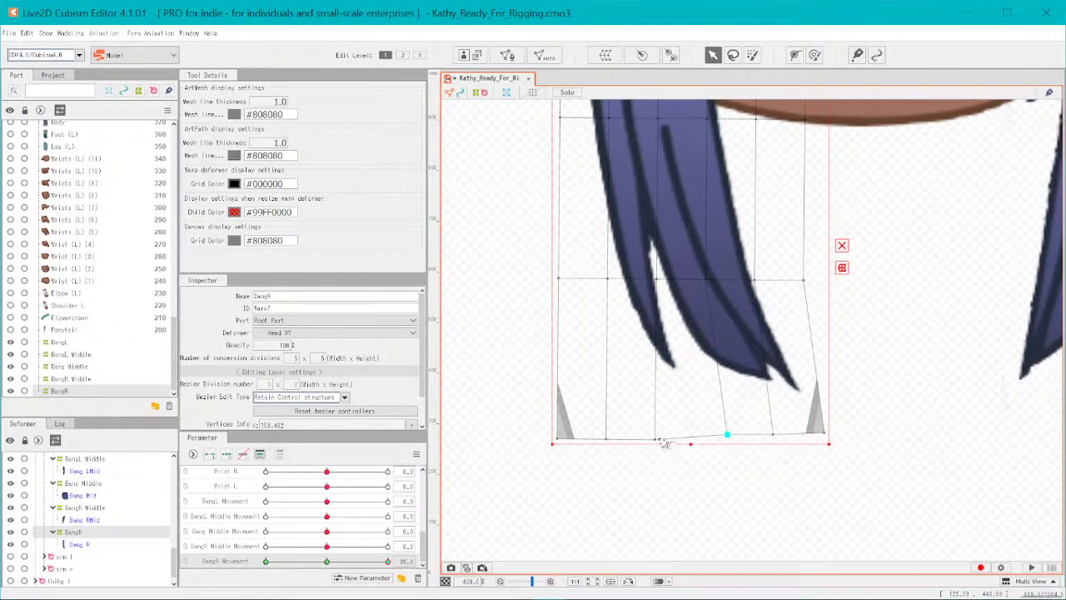
pyautogui.moveTo(655, 438); pyautogui.dragTo(681, 430)
pyautogui.moveTo(607, 438); pyautogui.dragTo(682, 431)
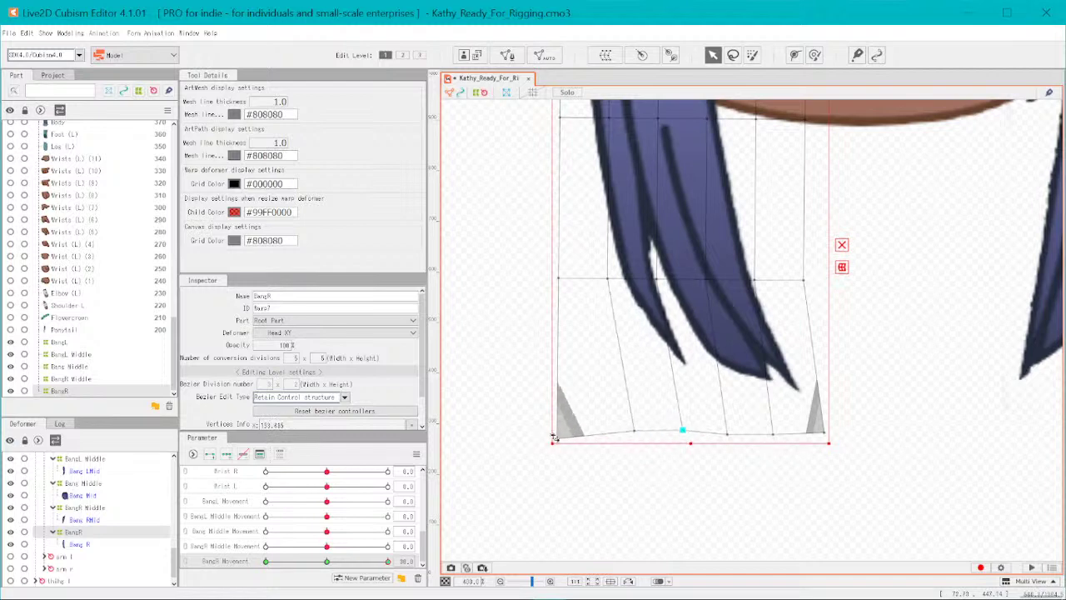
pyautogui.moveTo(564, 444); pyautogui.dragTo(594, 436)
# - Shift the points of the BangR grid's second-lowest row slightly inward to follow the swing of the hair tips
pyautogui.scroll(2, 604, 408)
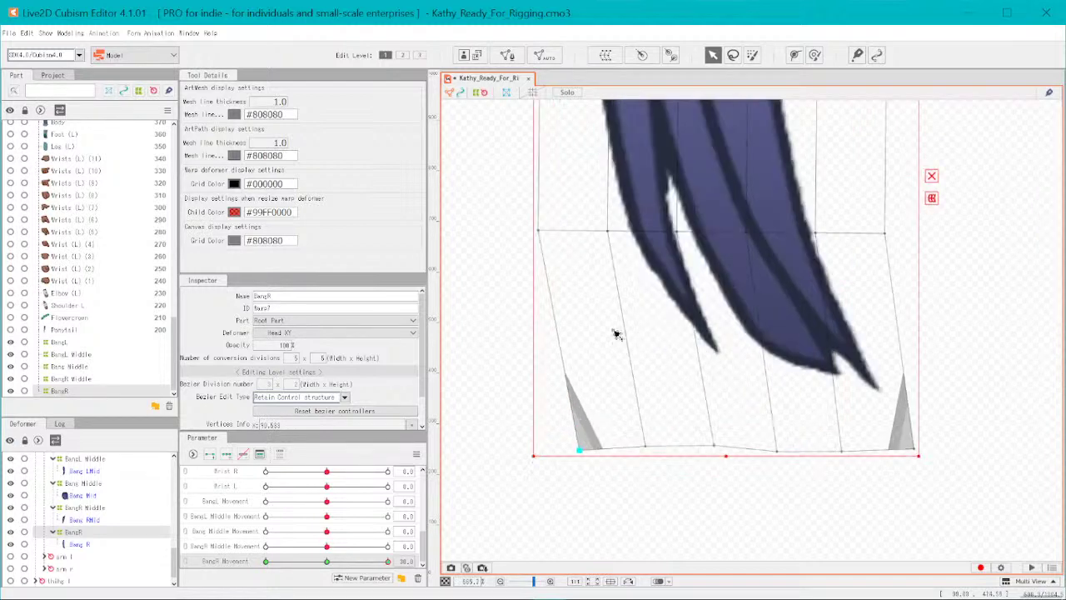
pyautogui.moveTo(538, 230); pyautogui.dragTo(625, 230)
pyautogui.click(754, 232)
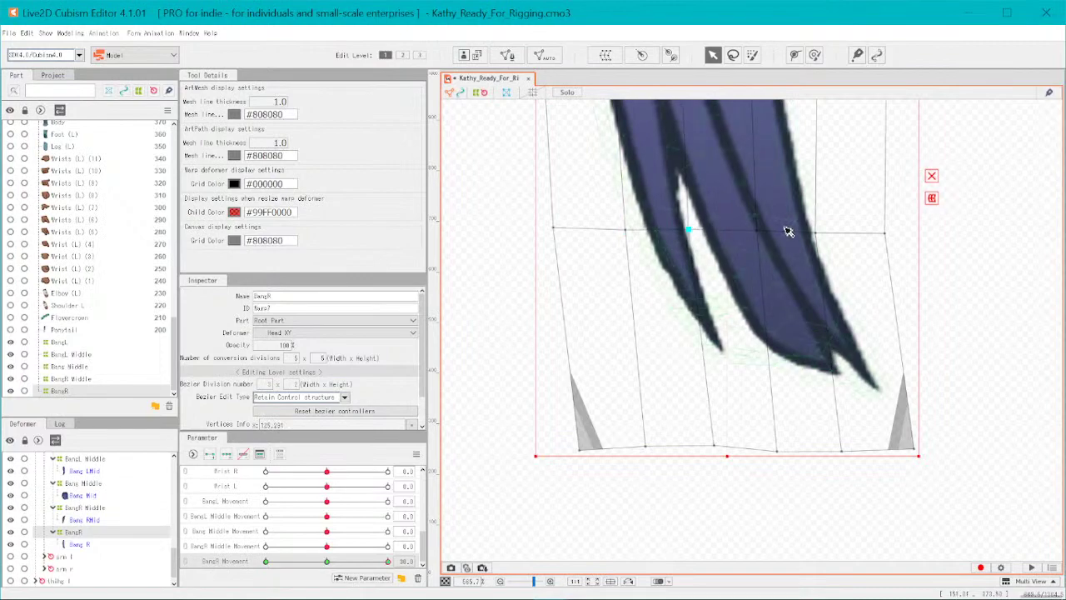
pyautogui.moveTo(818, 232); pyautogui.dragTo(908, 232)
# - Move the points of the BangR grid's third-lowest row inward and nudge the row above to smooth the strand's bend
pyautogui.scroll(3, 840, 197)
pyautogui.scroll(-6, 835, 198)
pyautogui.scroll(-4, 826, 205)
pyautogui.scroll(3, 810, 163)
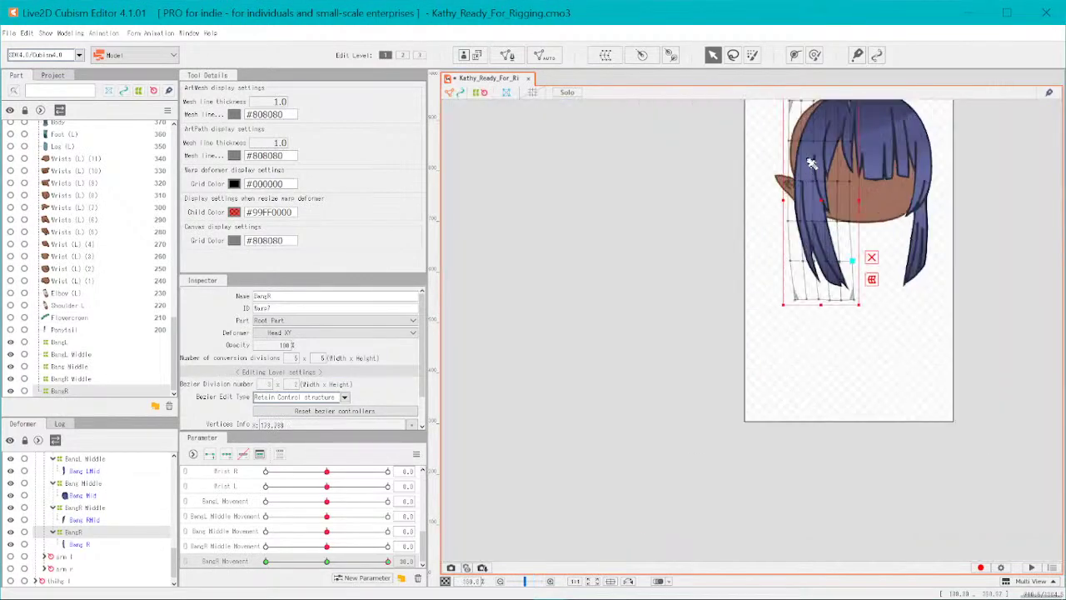
pyautogui.scroll(1, 838, 291)
pyautogui.scroll(2, 844, 251)
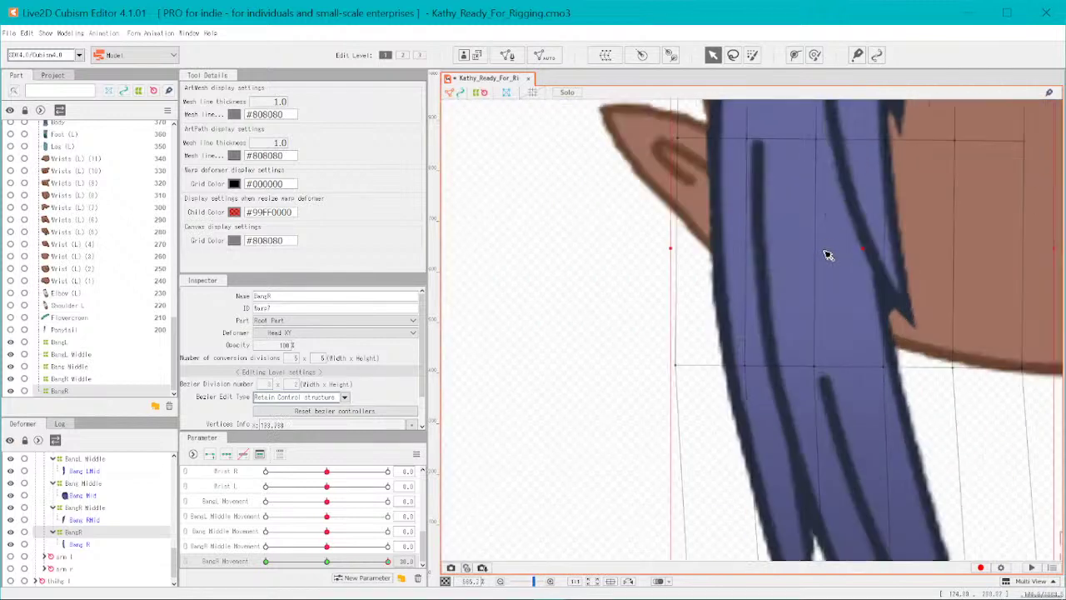
pyautogui.scroll(-1, 828, 255)
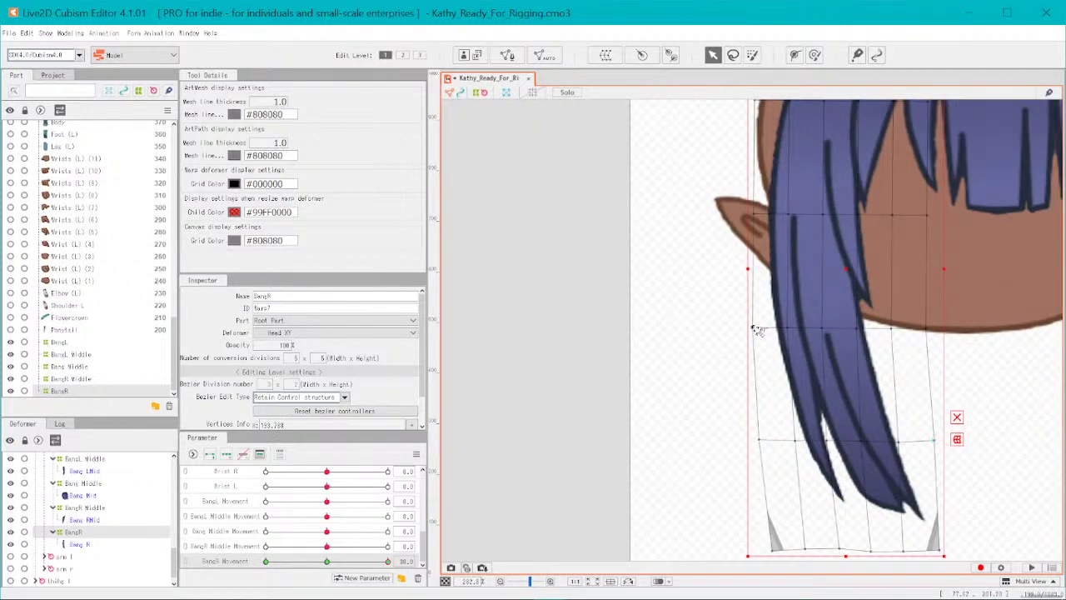
pyautogui.moveTo(753, 328); pyautogui.dragTo(919, 333)
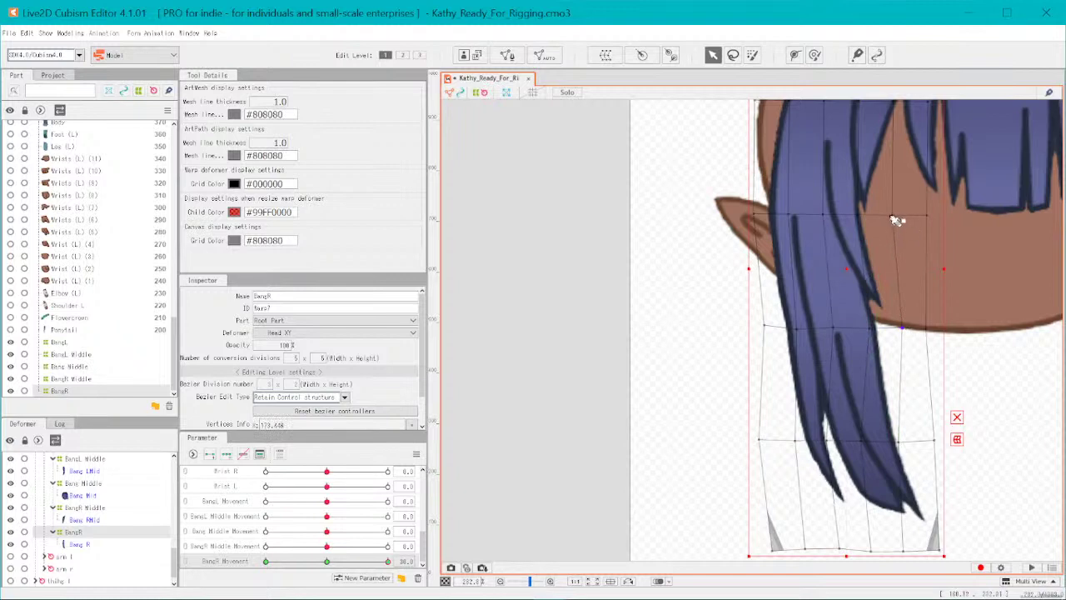
pyautogui.moveTo(895, 219); pyautogui.dragTo(923, 218)
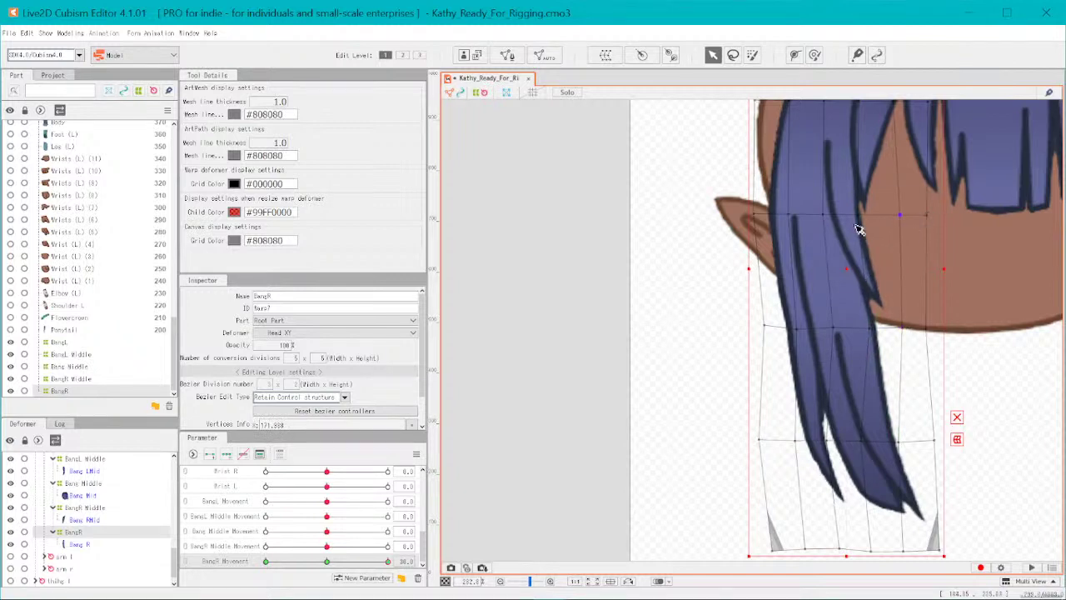
# - Fine-tune the outer-edge points of the second- and third-lowest BangR grid rows, then deselect the deformer
pyautogui.moveTo(775, 329); pyautogui.dragTo(768, 329)
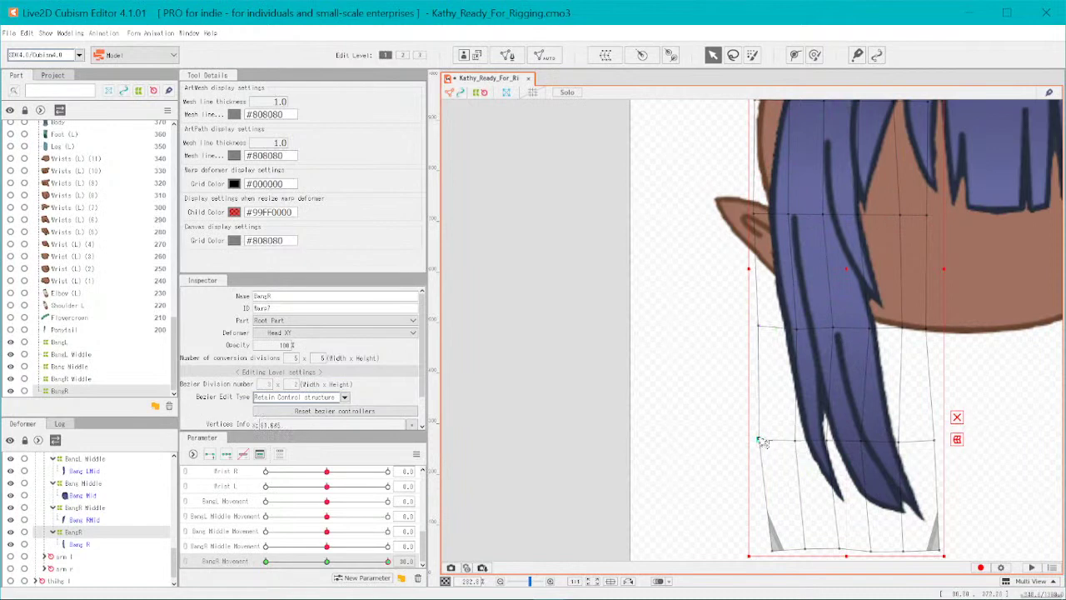
pyautogui.moveTo(762, 442); pyautogui.dragTo(759, 442)
pyautogui.click(688, 459)
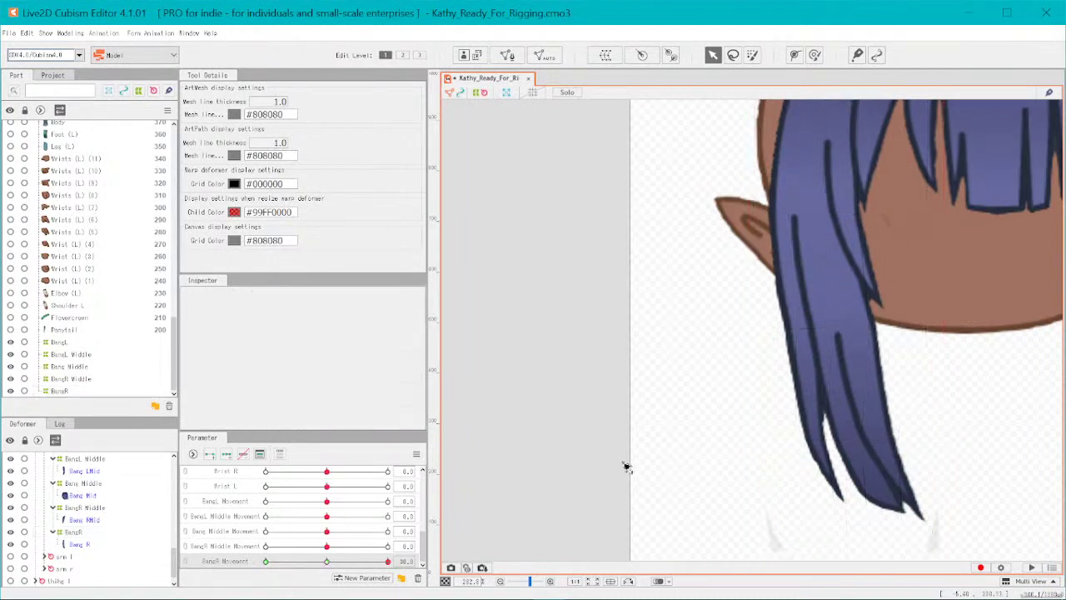
# - Reselect the BangR warp deformer and push its bottom-row points further inward and up at the hair tips
pyautogui.click(834, 427)
pyautogui.scroll(2, 854, 434)
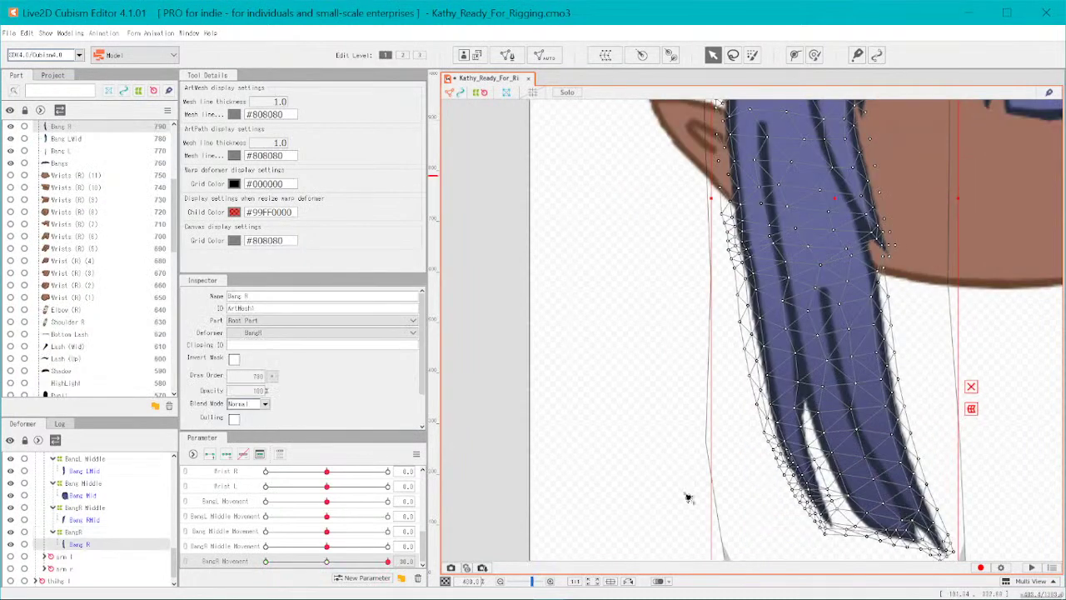
pyautogui.scroll(-3, 697, 550)
pyautogui.scroll(2, 725, 552)
pyautogui.click(733, 552)
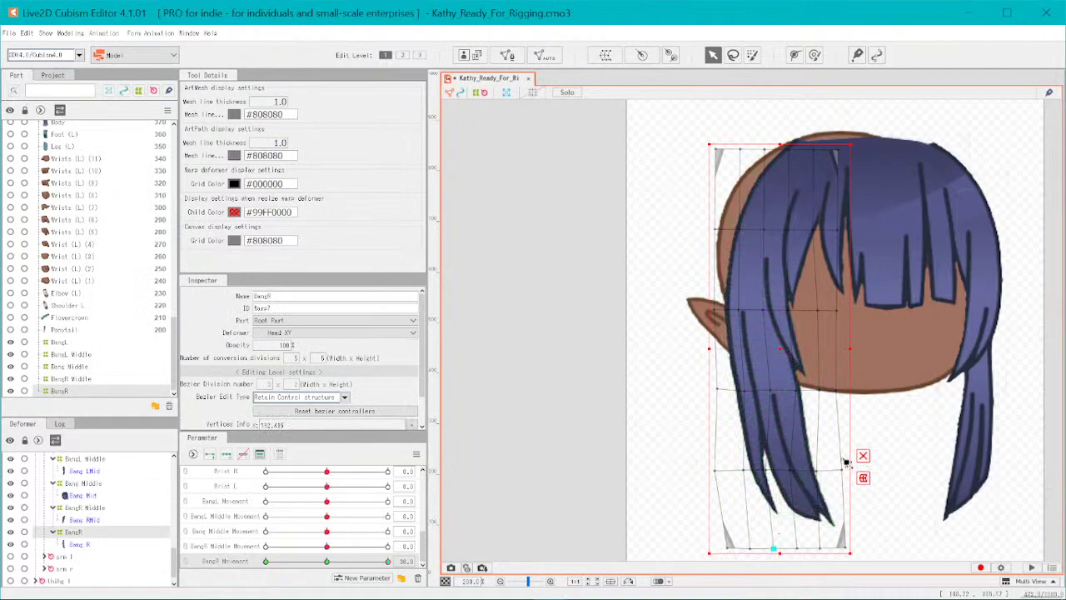
pyautogui.scroll(2, 848, 483)
pyautogui.scroll(-4, 849, 495)
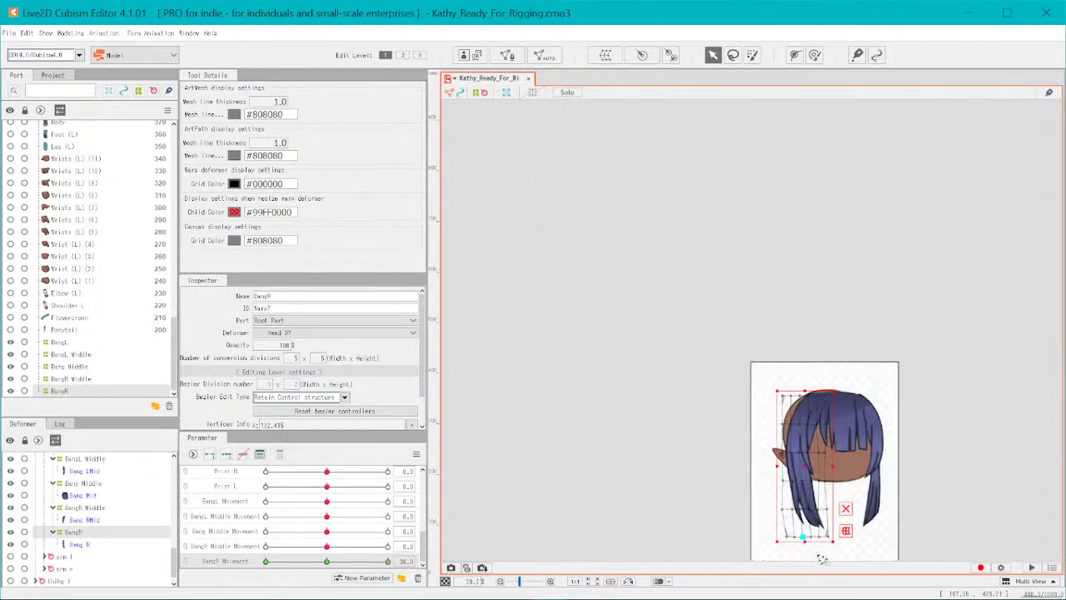
pyautogui.scroll(4, 833, 537)
pyautogui.moveTo(866, 490); pyautogui.dragTo(794, 483)
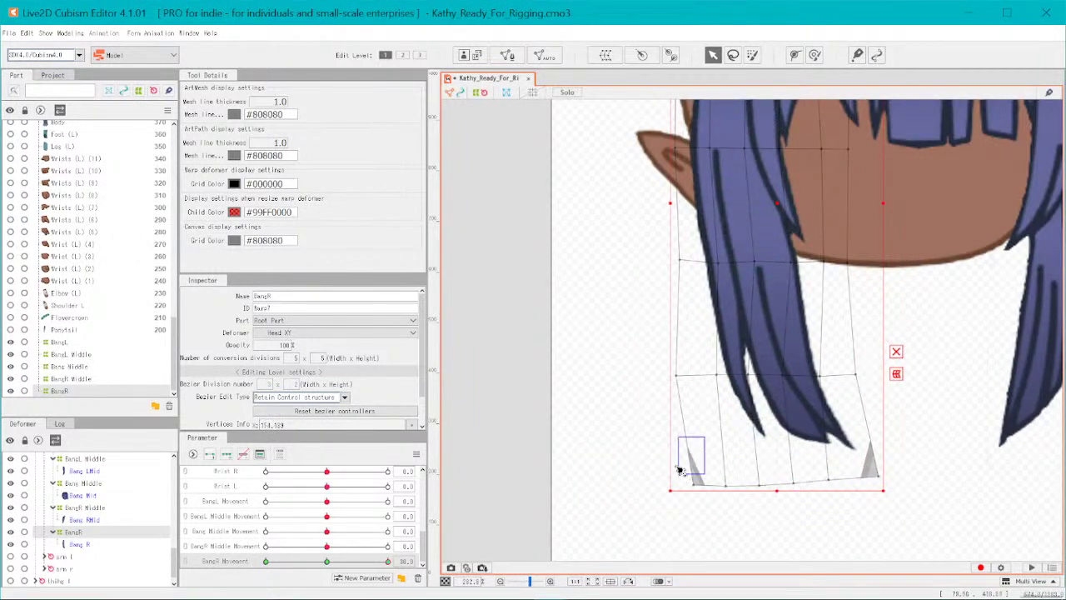
# - Nudge the second-lowest row's points inward to even out the BangR grid spacing, and deselect the deformer
pyautogui.moveTo(717, 376); pyautogui.dragTo(684, 374)
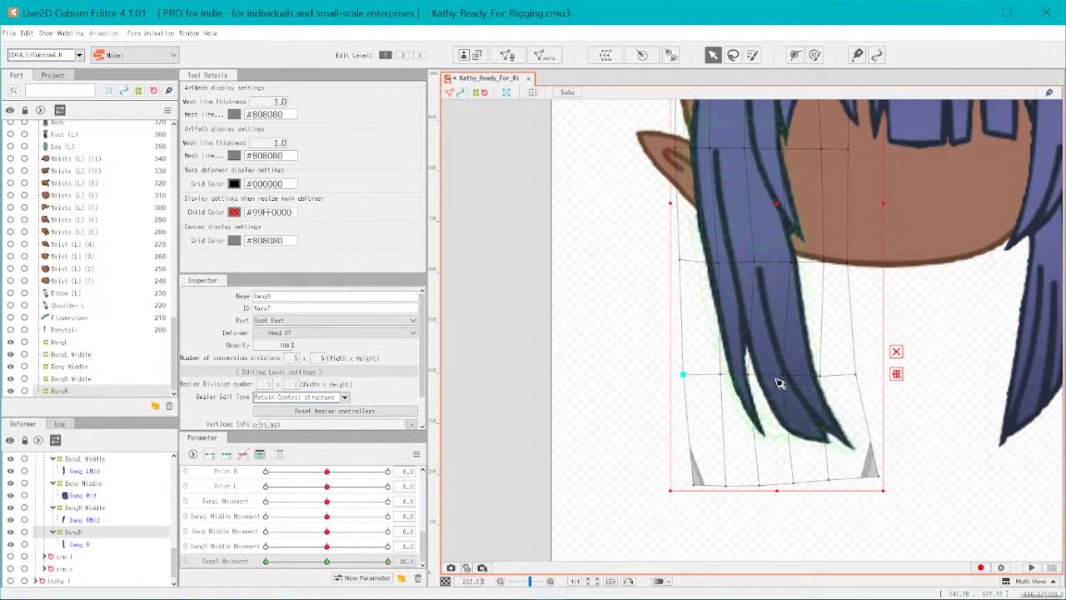
pyautogui.moveTo(821, 376); pyautogui.dragTo(825, 374)
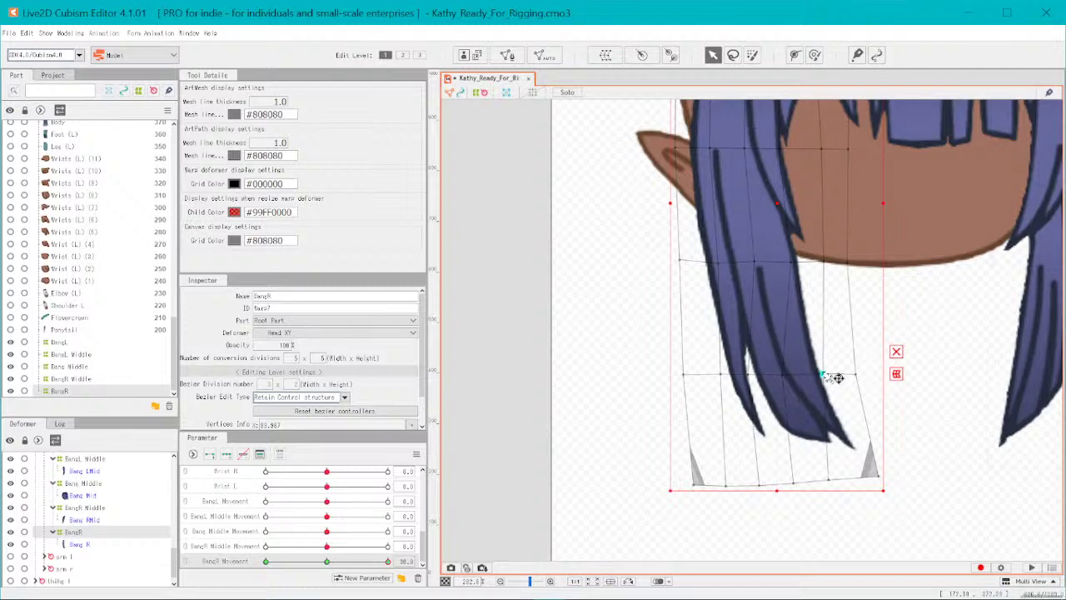
pyautogui.click(963, 368)
# - Preview the right bang's swing by varying BangR Movement, and return the parameter to 0
pyautogui.scroll(-5, 777, 379)
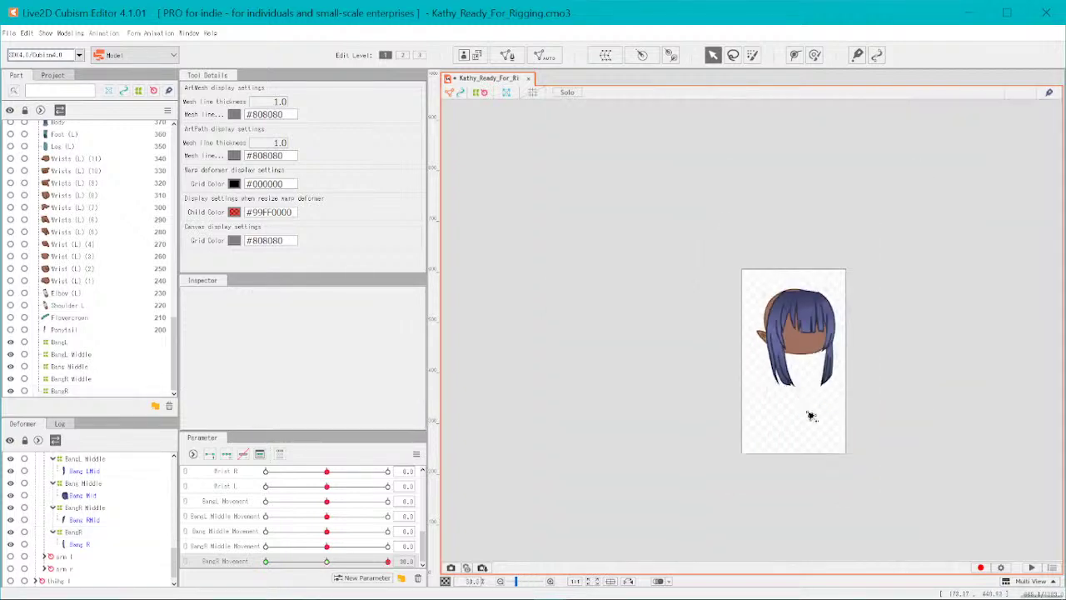
pyautogui.scroll(2, 813, 417)
pyautogui.moveTo(365, 557); pyautogui.dragTo(391, 561)
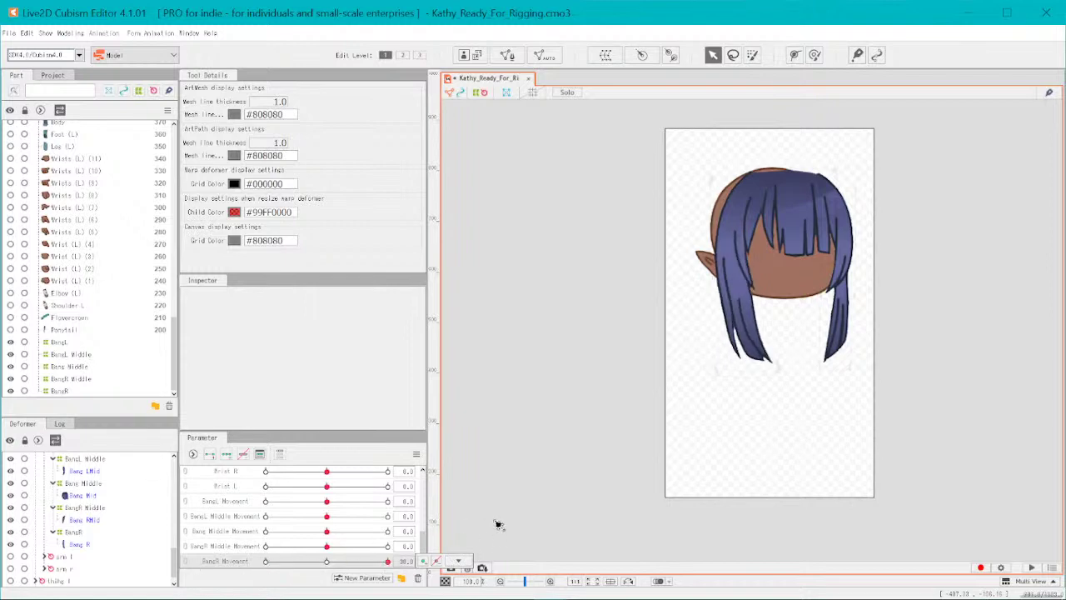
pyautogui.moveTo(388, 561); pyautogui.dragTo(325, 593)
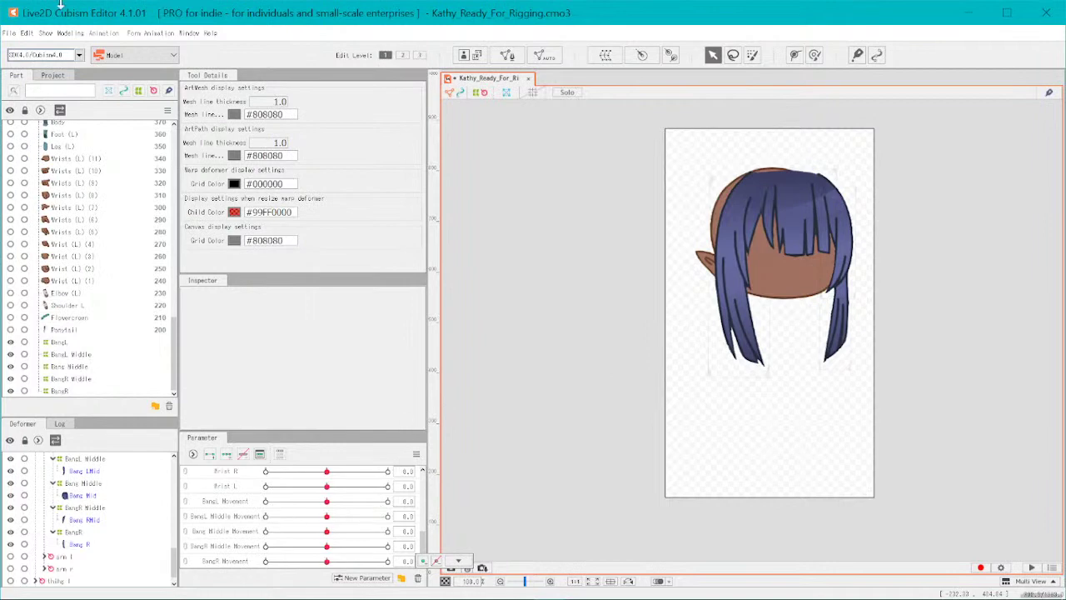
pyautogui.scroll(10, 65, 170)
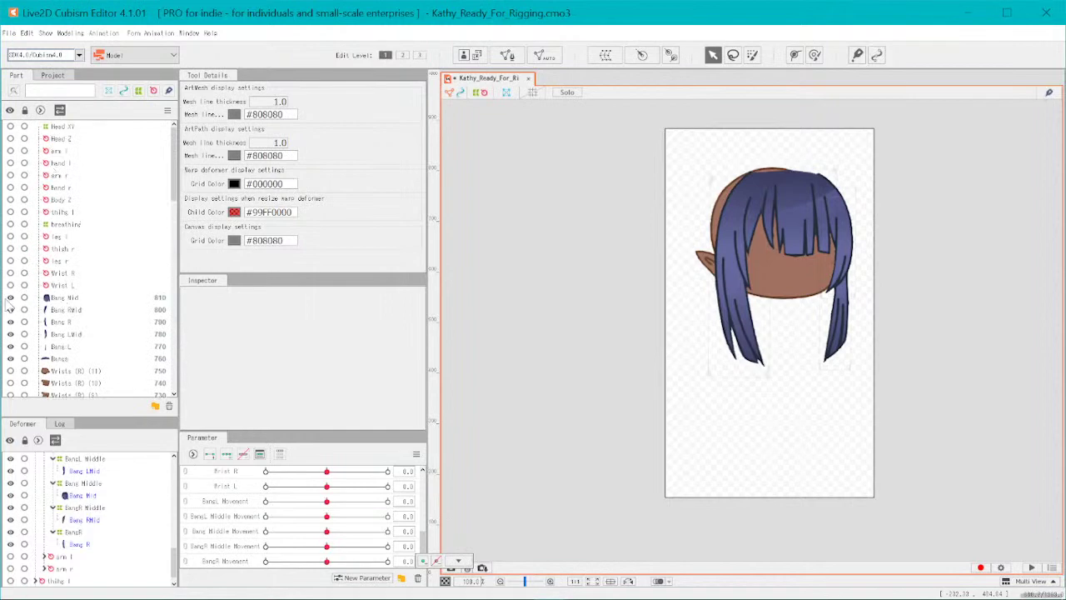
# - Hide all the bang parts and show both eyes' lashes, shadows, highlights, pupils, irises and eyewhites
pyautogui.moveTo(10, 301); pyautogui.dragTo(15, 366)
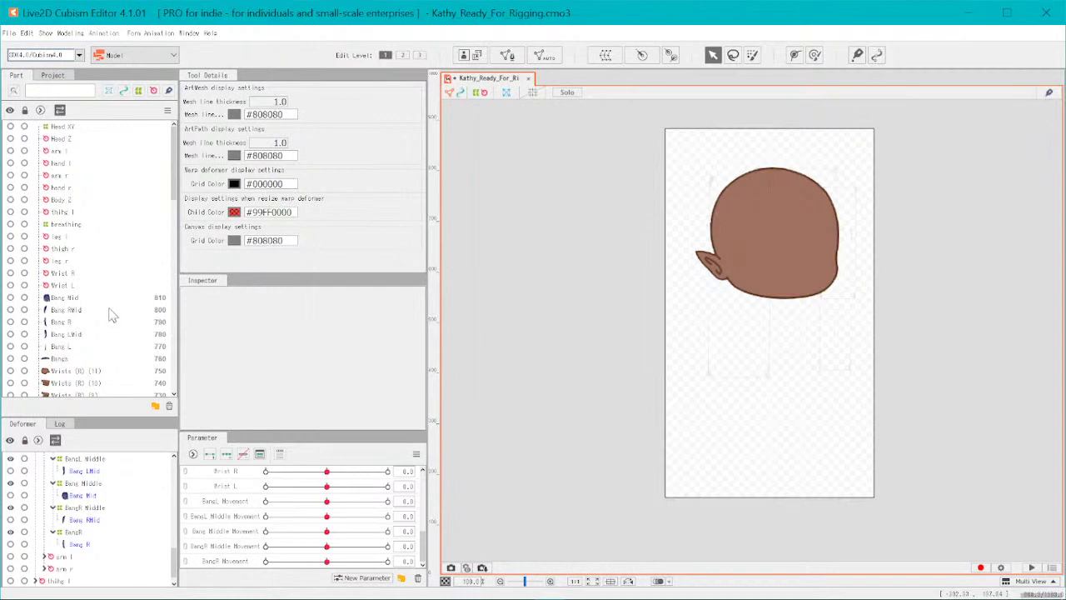
pyautogui.scroll(-7, 116, 329)
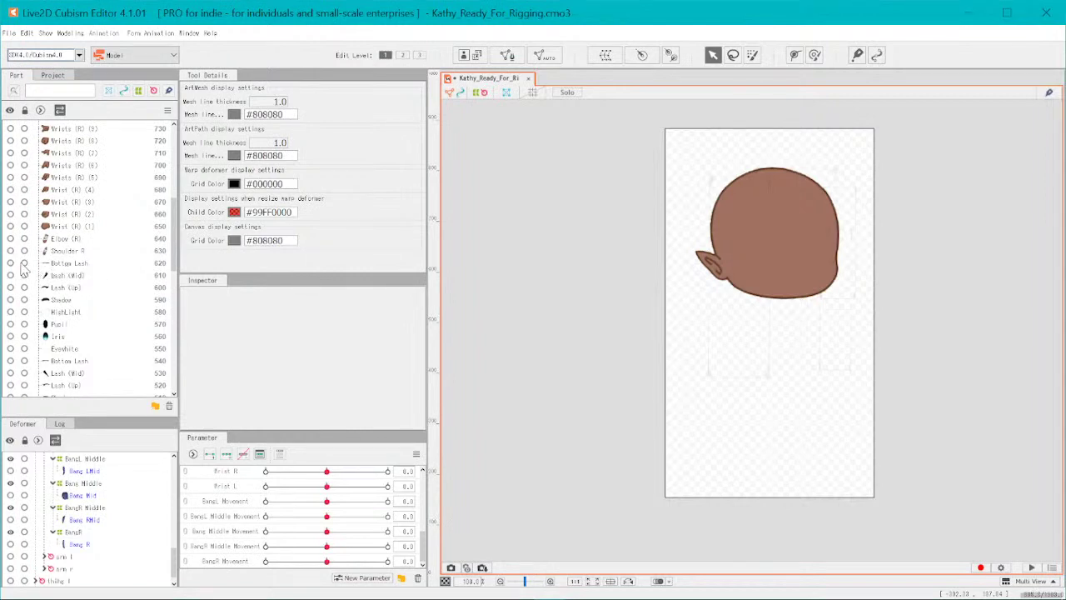
pyautogui.moveTo(11, 264); pyautogui.dragTo(26, 374)
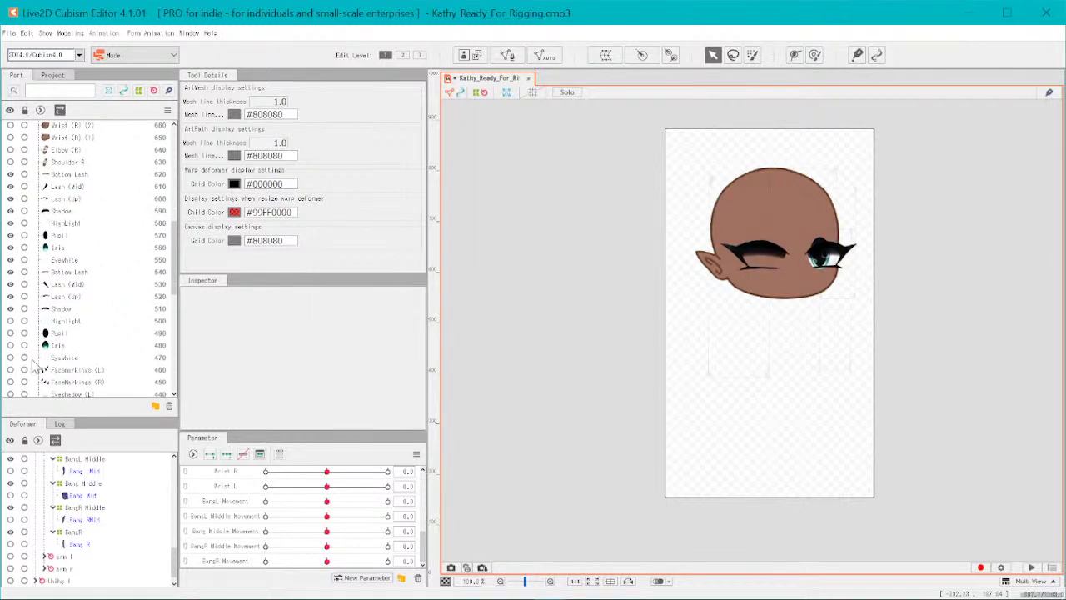
pyautogui.moveTo(10, 357); pyautogui.dragTo(12, 322)
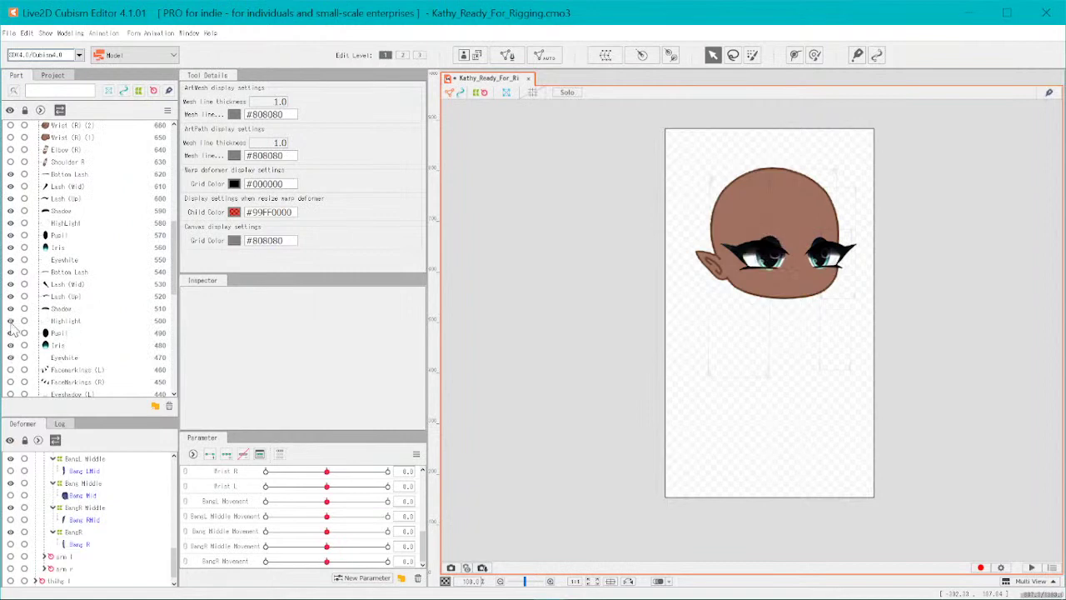
# - Set the opacity of both eyes' Shadow parts to 80% and deselect them
pyautogui.scroll(5, 800, 257)
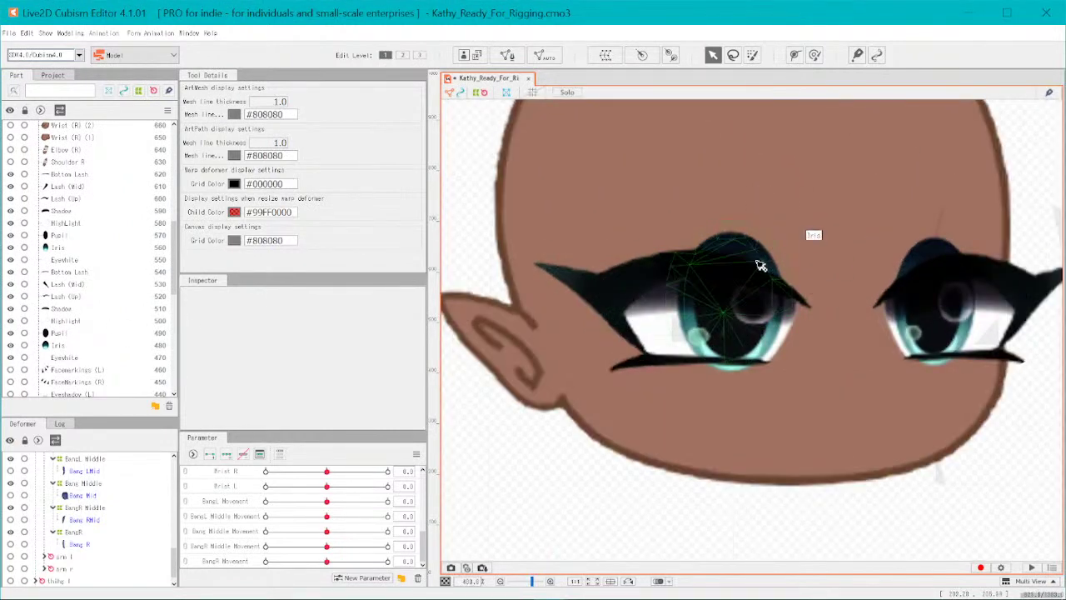
pyautogui.click(670, 298)
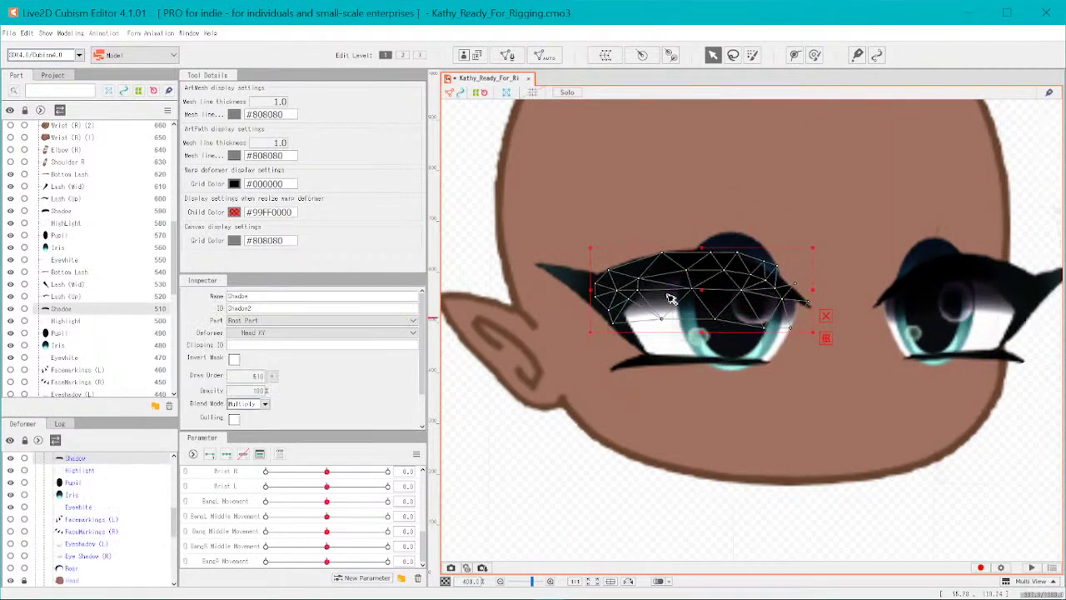
pyautogui.keyDown('shift'); pyautogui.click(1030, 309); pyautogui.keyUp('shift')
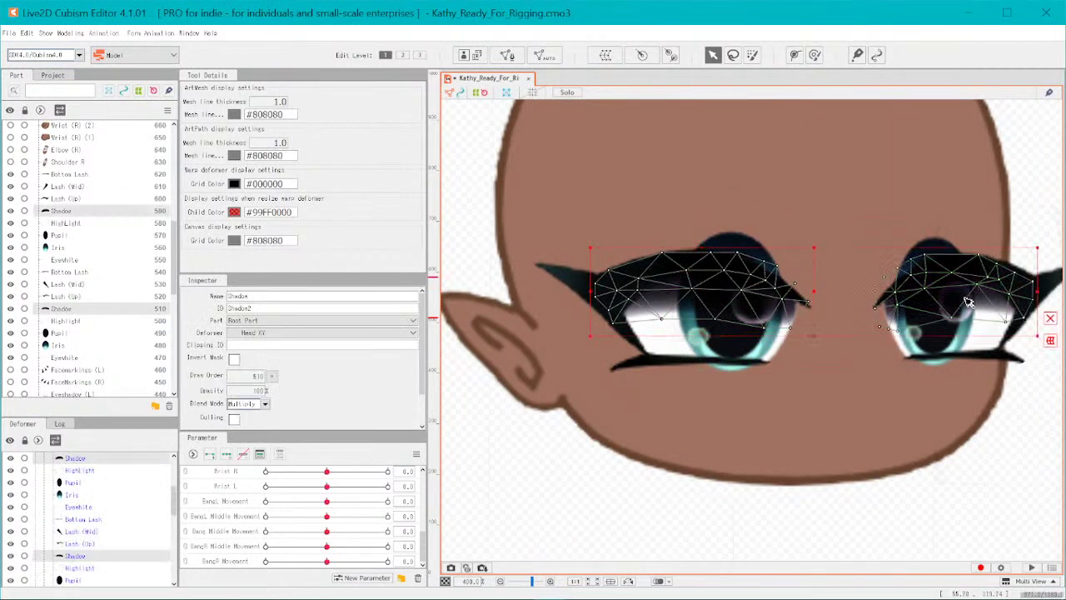
pyautogui.doubleClick(240, 391)
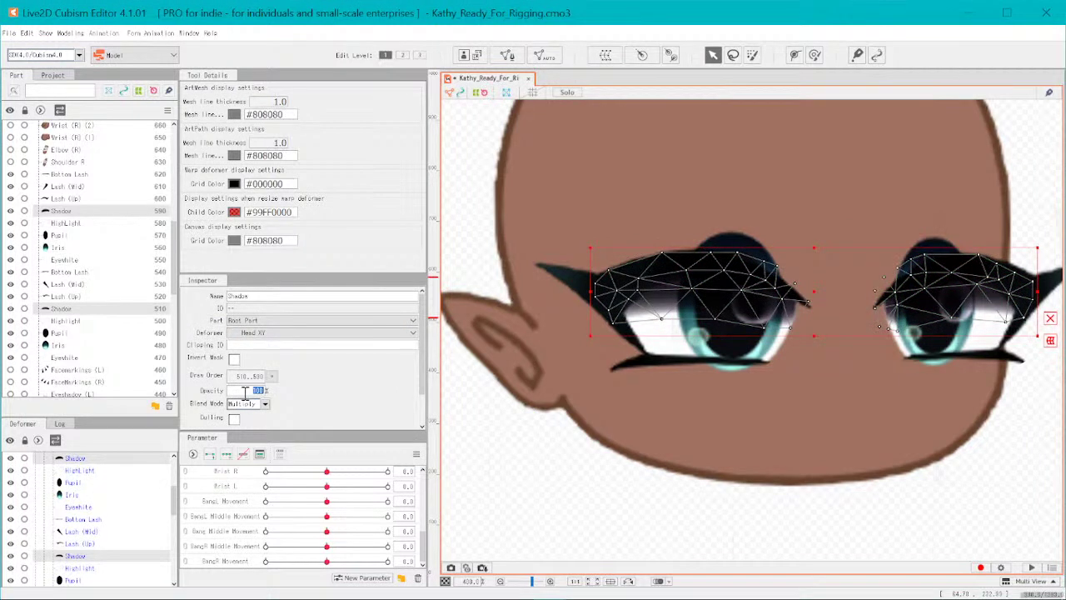
pyautogui.write('80')
pyautogui.press('Return')
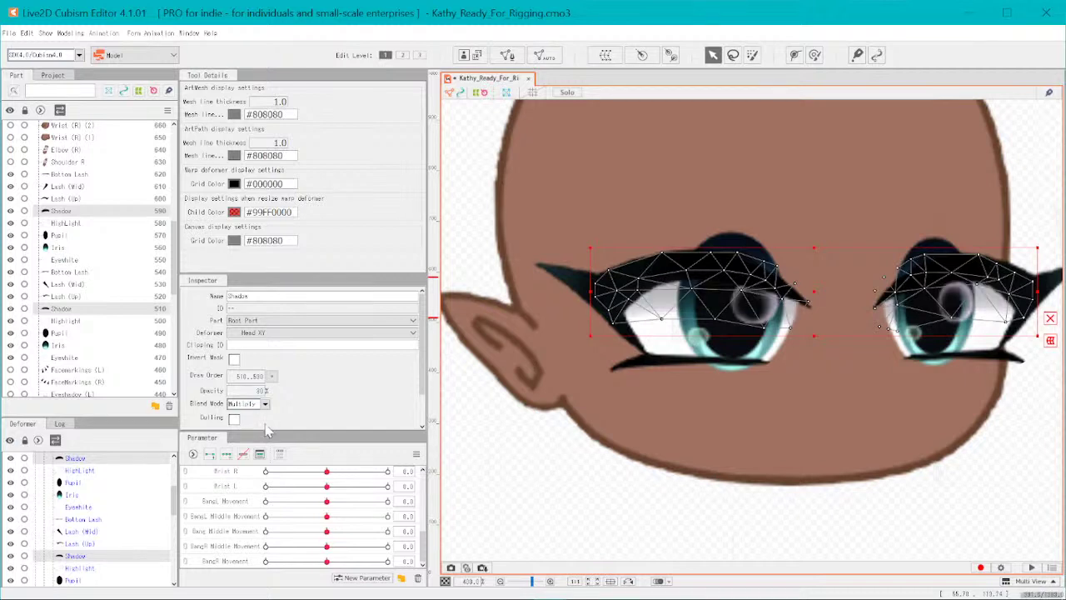
pyautogui.click(688, 410)
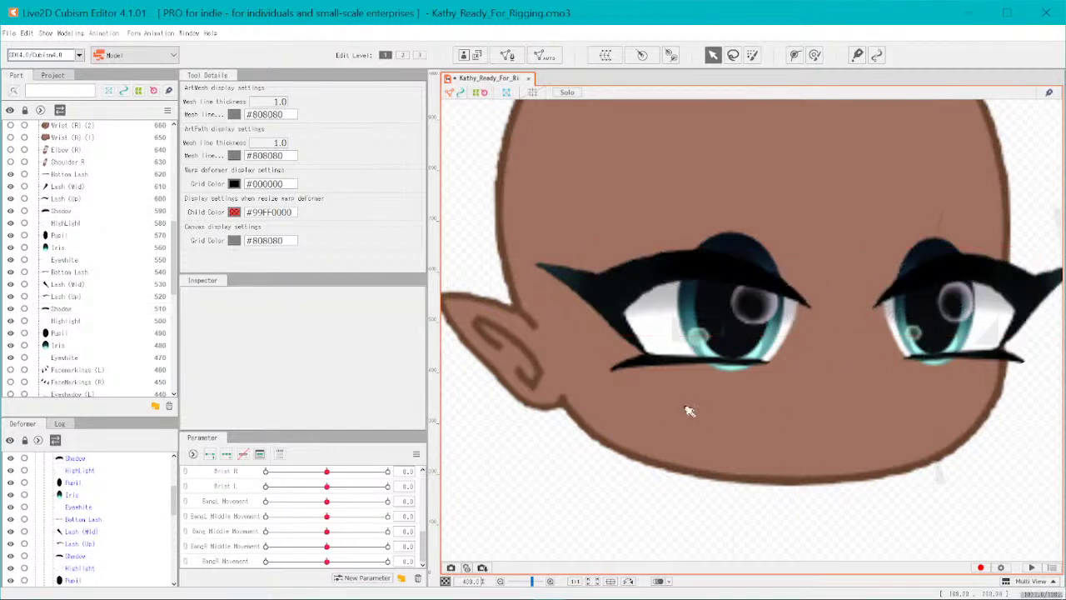
pyautogui.scroll(-5, 692, 412)
pyautogui.scroll(4, 709, 421)
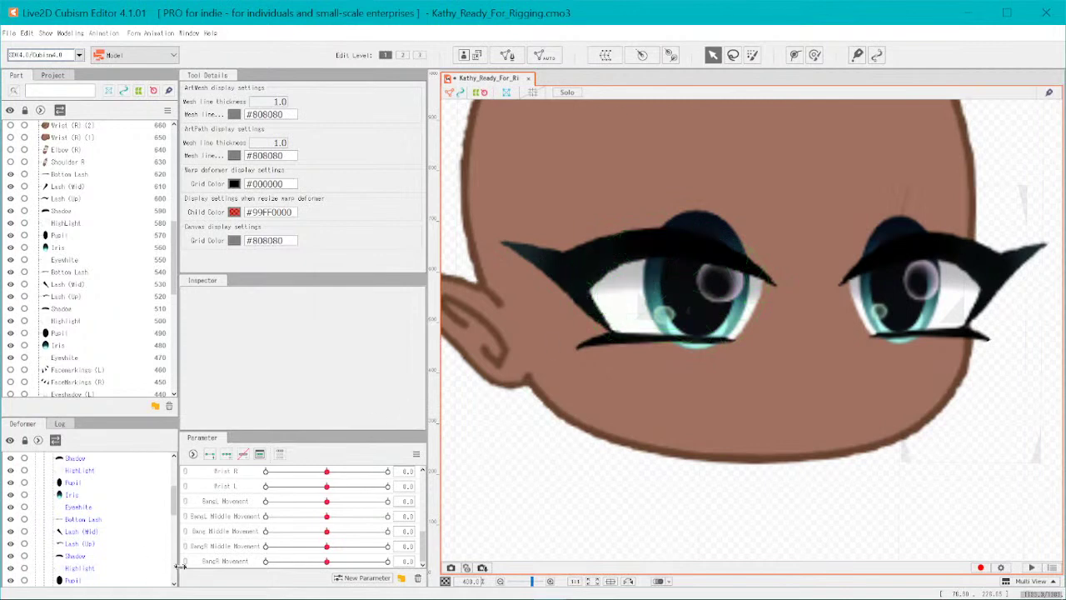
pyautogui.scroll(-1, 255, 528)
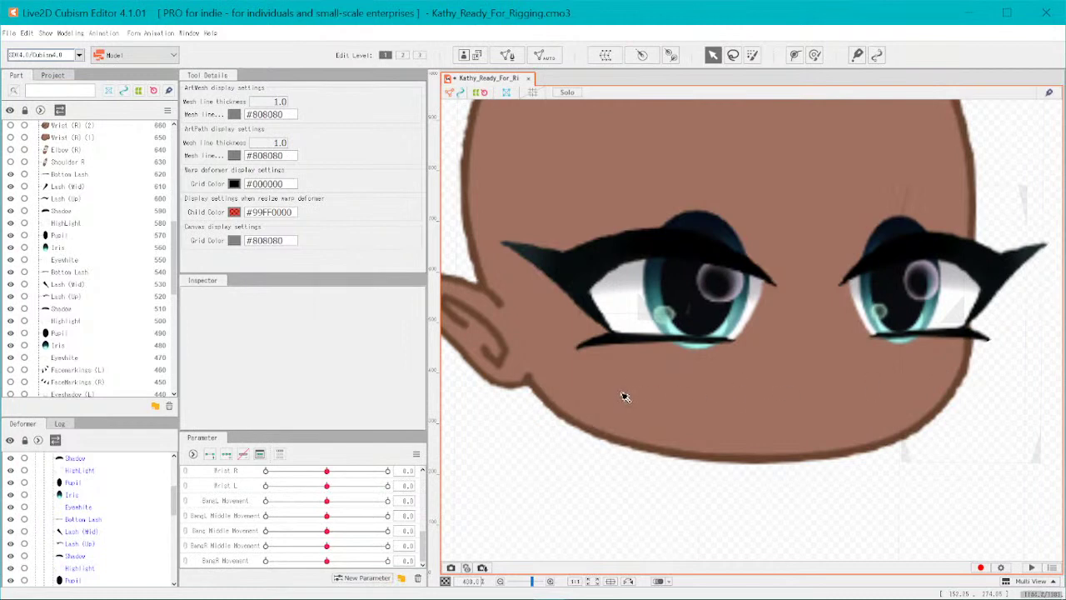
pyautogui.scroll(10, 62, 267)
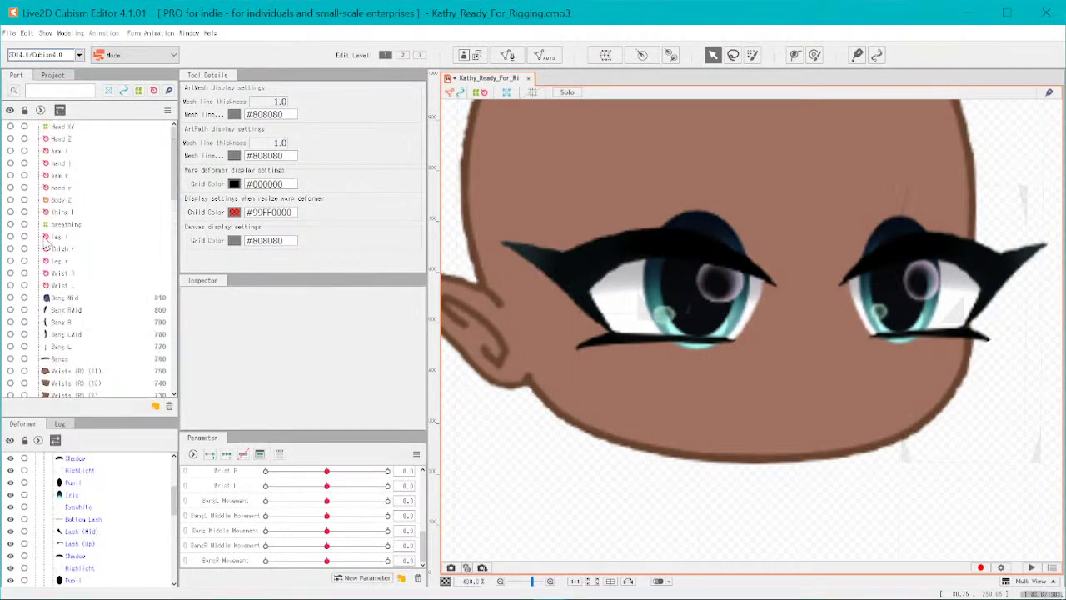
pyautogui.scroll(-10, 50, 242)
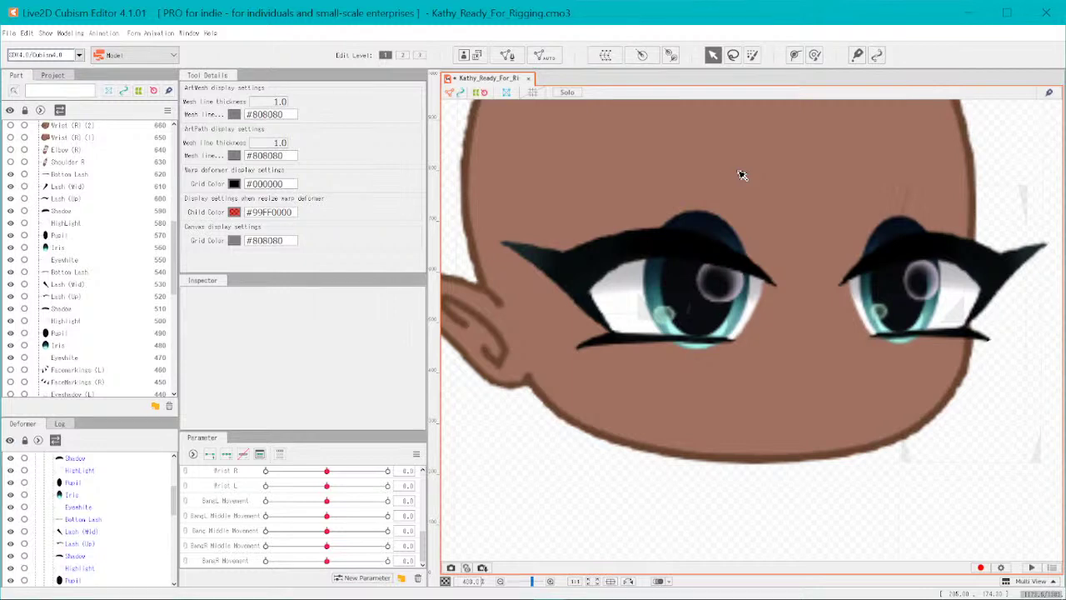
# - Subdivide the meshes of both eyes' Lash (Up) parts twice with 4 Division and apply each mesh edit
pyautogui.doubleClick(579, 264)
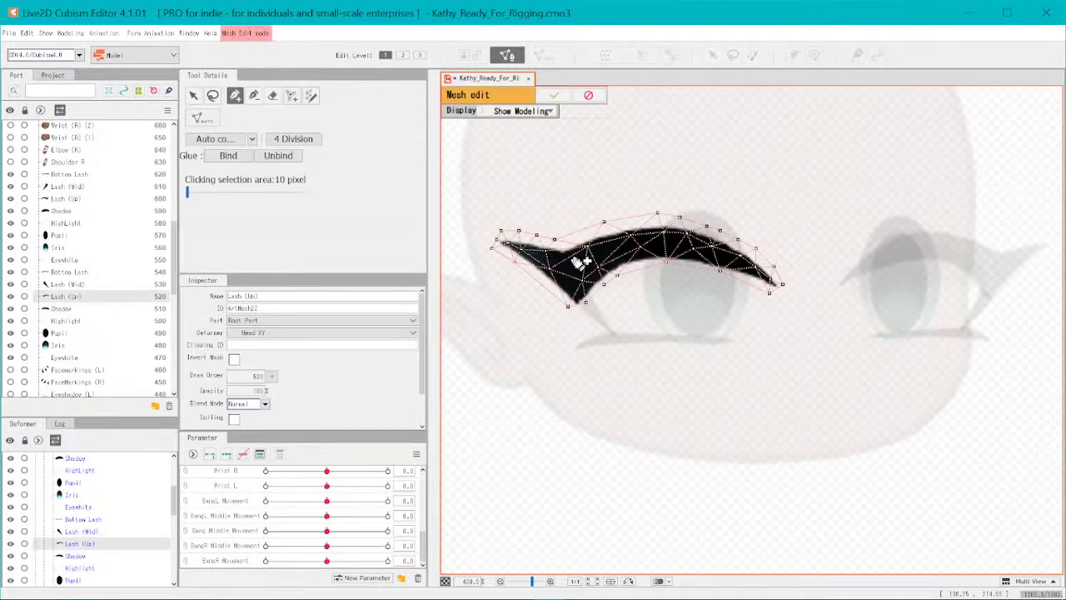
pyautogui.click(296, 140)
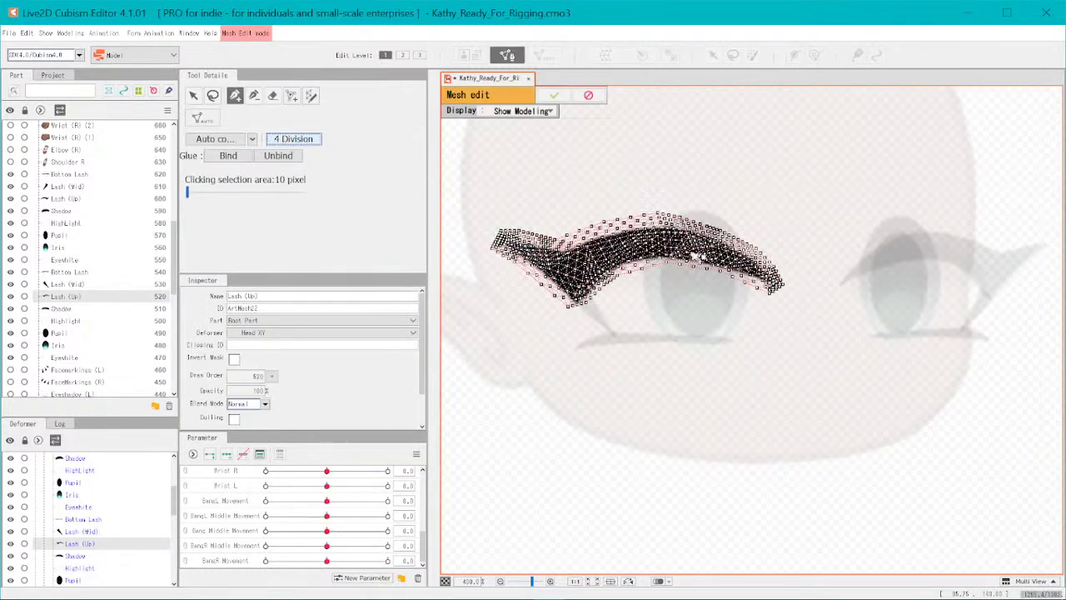
pyautogui.click(565, 99)
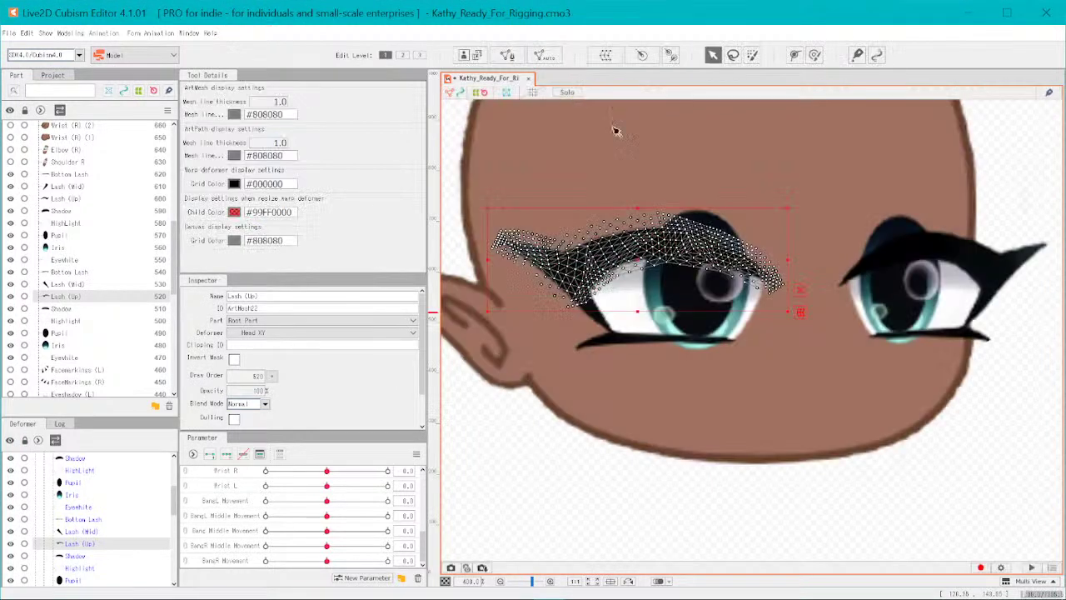
pyautogui.doubleClick(904, 246)
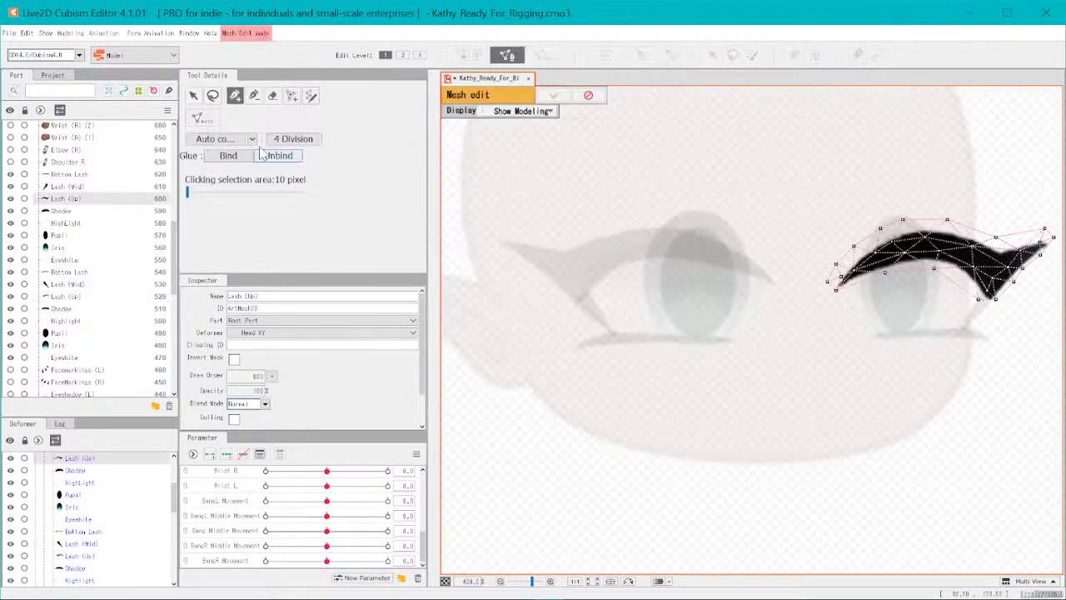
pyautogui.click(304, 140)
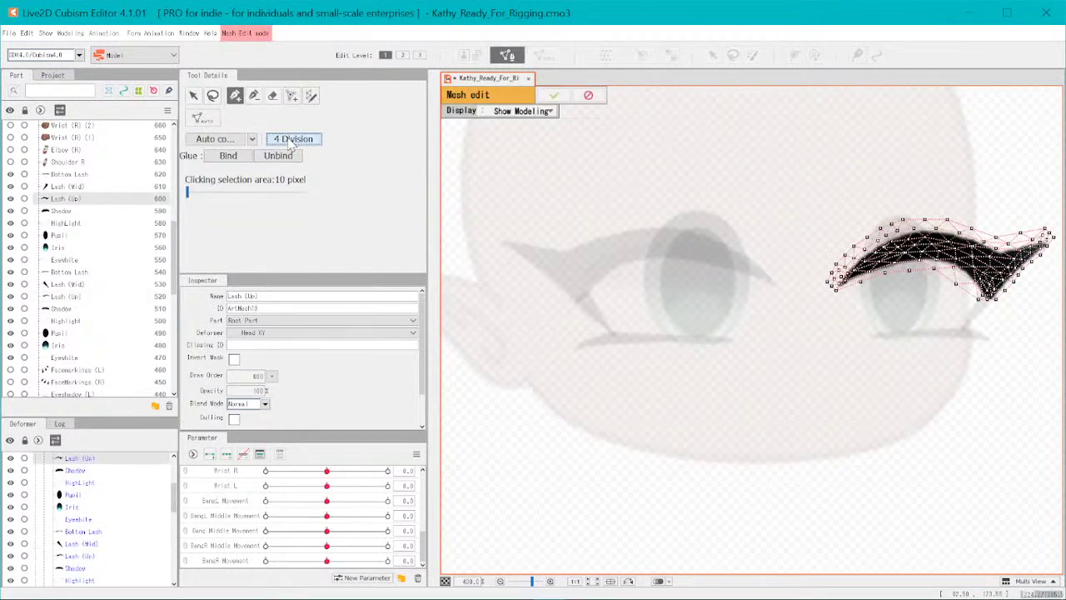
pyautogui.click(565, 98)
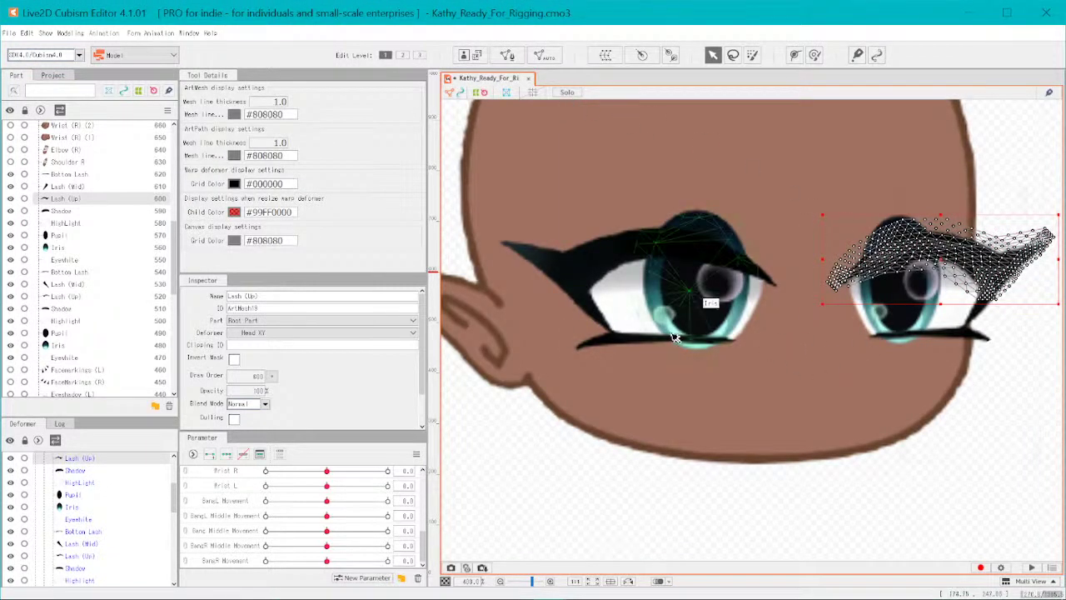
pyautogui.click(597, 247)
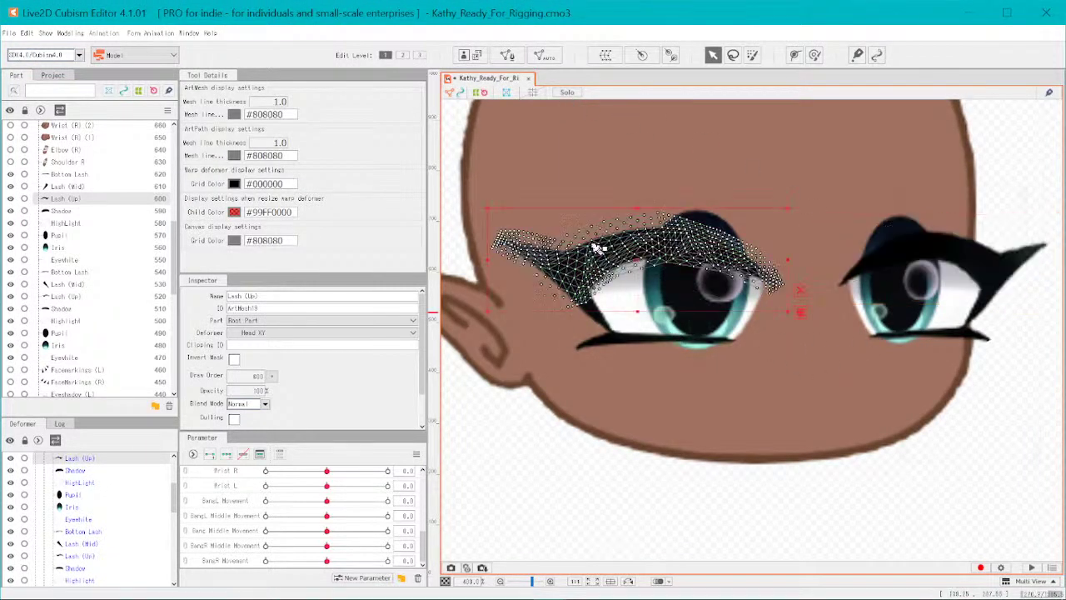
# - Subdivide the Lash (Mid) and Bottom Lash meshes of both eyes together twice with 4 Division, then apply and deselect
pyautogui.click(601, 324)
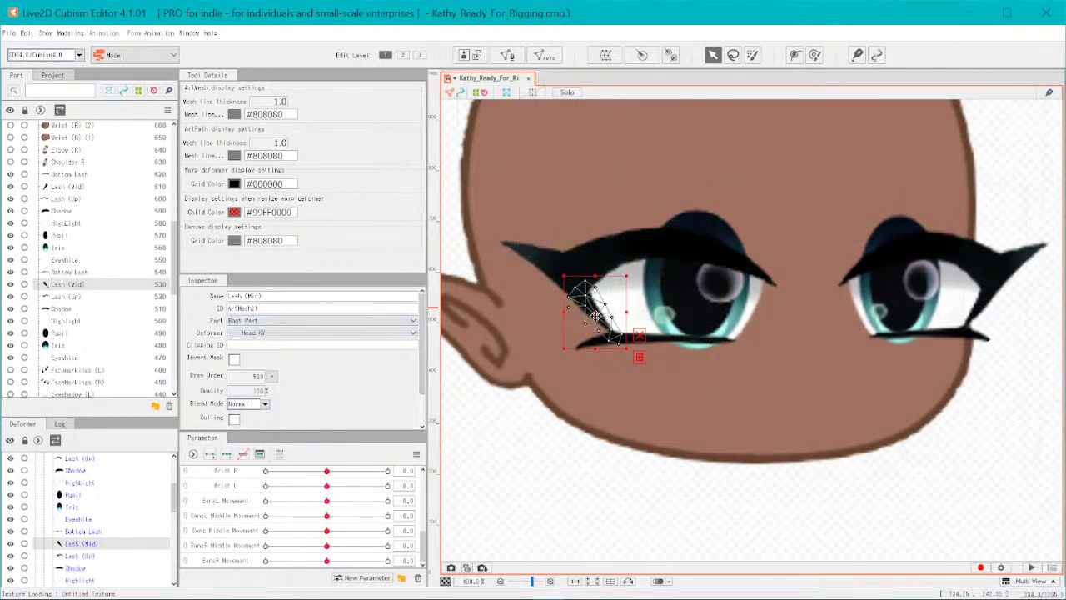
pyautogui.keyDown('shift'); pyautogui.click(673, 343); pyautogui.keyUp('shift')
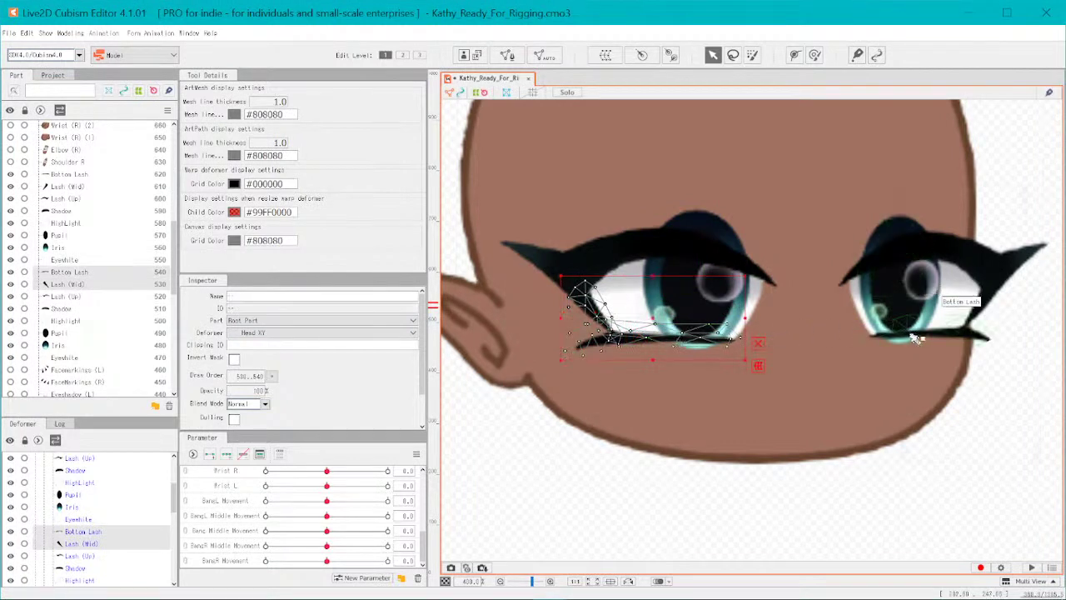
pyautogui.keyDown('shift'); pyautogui.click(976, 305); pyautogui.keyUp('shift')
pyautogui.keyDown('shift'); pyautogui.click(987, 300); pyautogui.keyUp('shift')
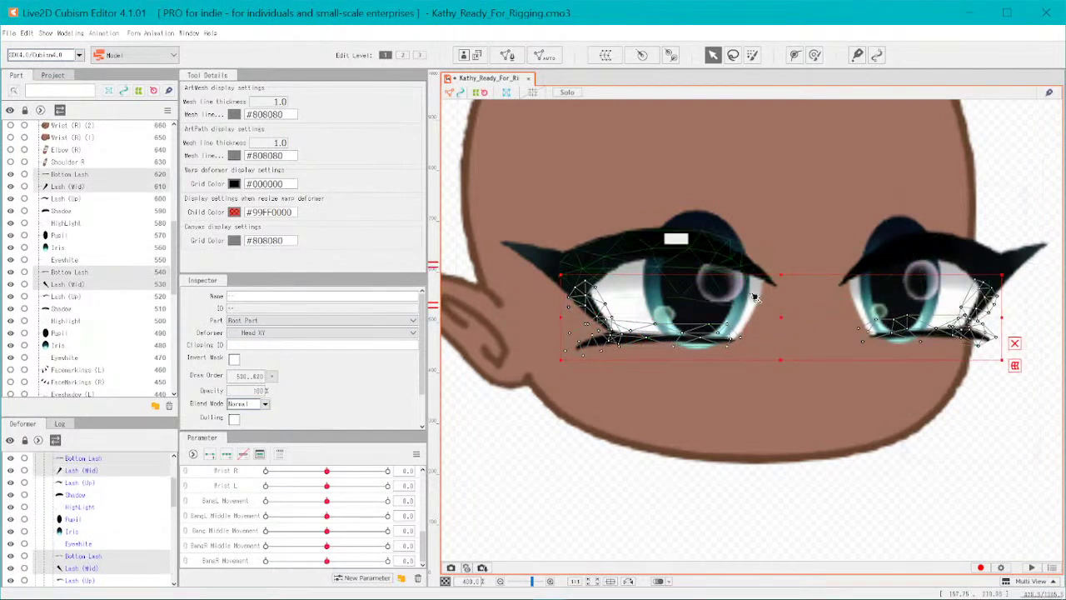
pyautogui.doubleClick(635, 340)
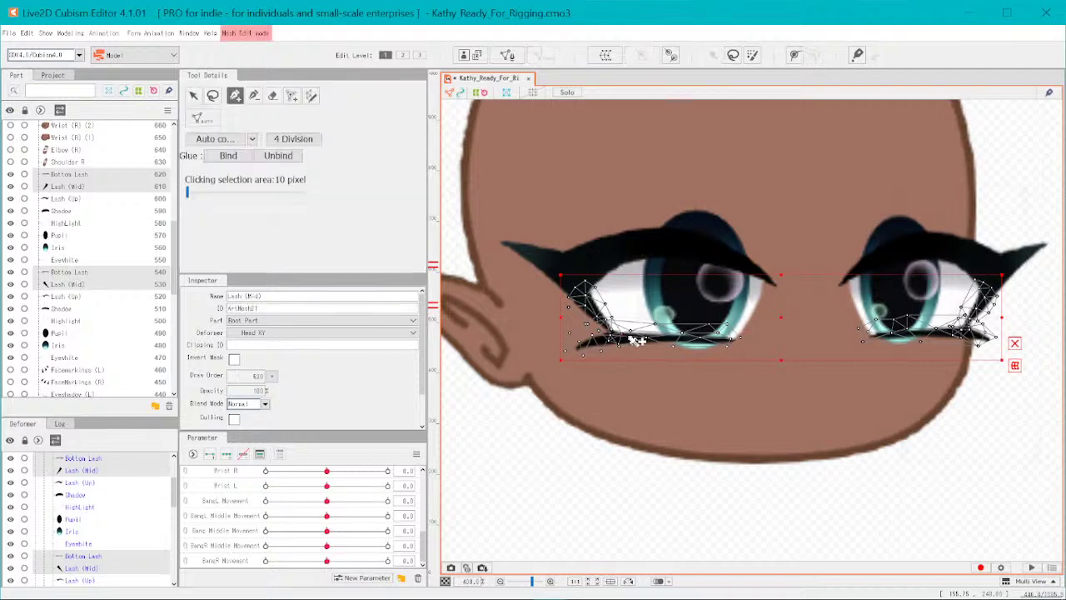
pyautogui.click(295, 140)
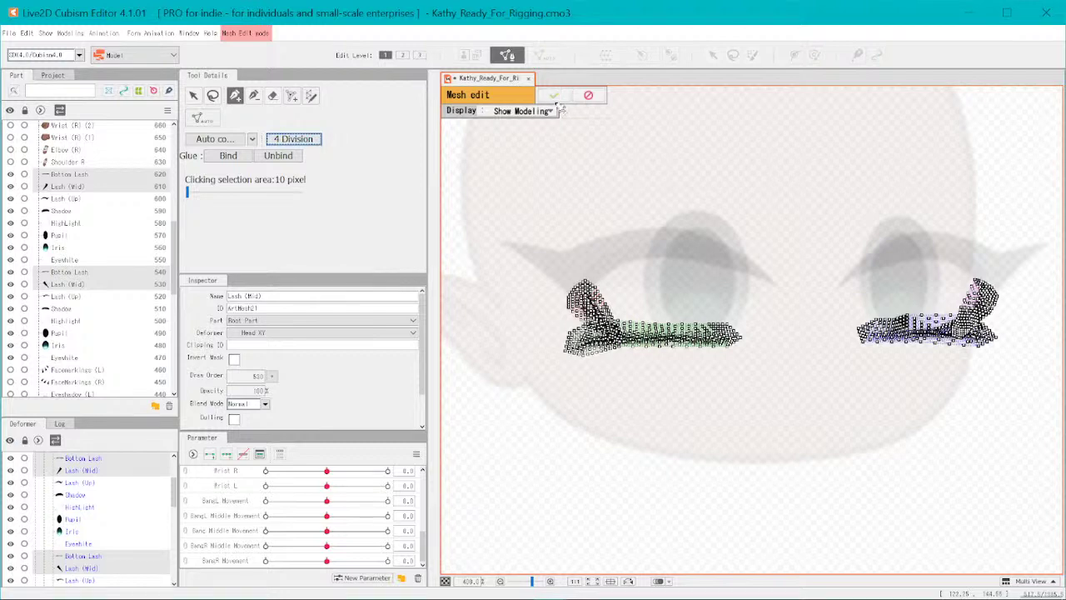
pyautogui.click(554, 95)
pyautogui.click(550, 315)
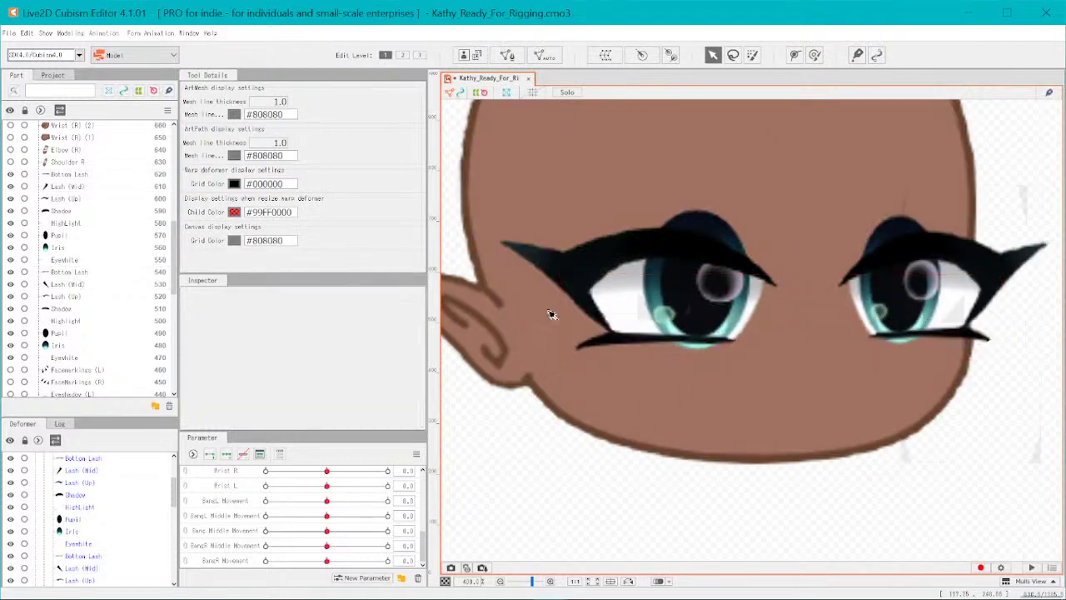
# - With the character's right Lash (Up) selected, create a parameter named EyeR with minimum -1, default 0 and maximum 1
pyautogui.click(590, 248)
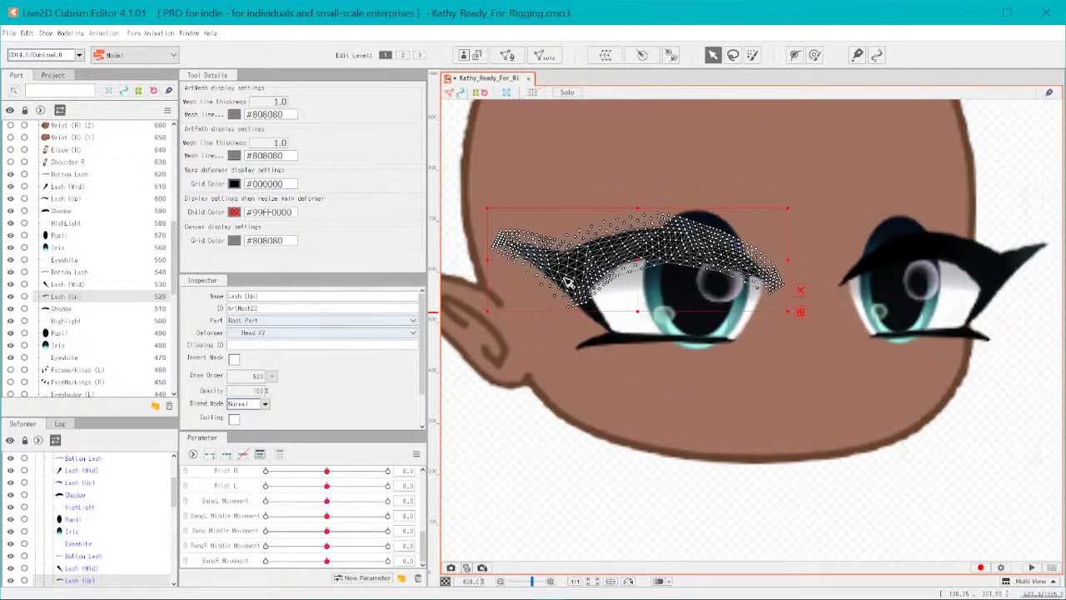
pyautogui.click(367, 578)
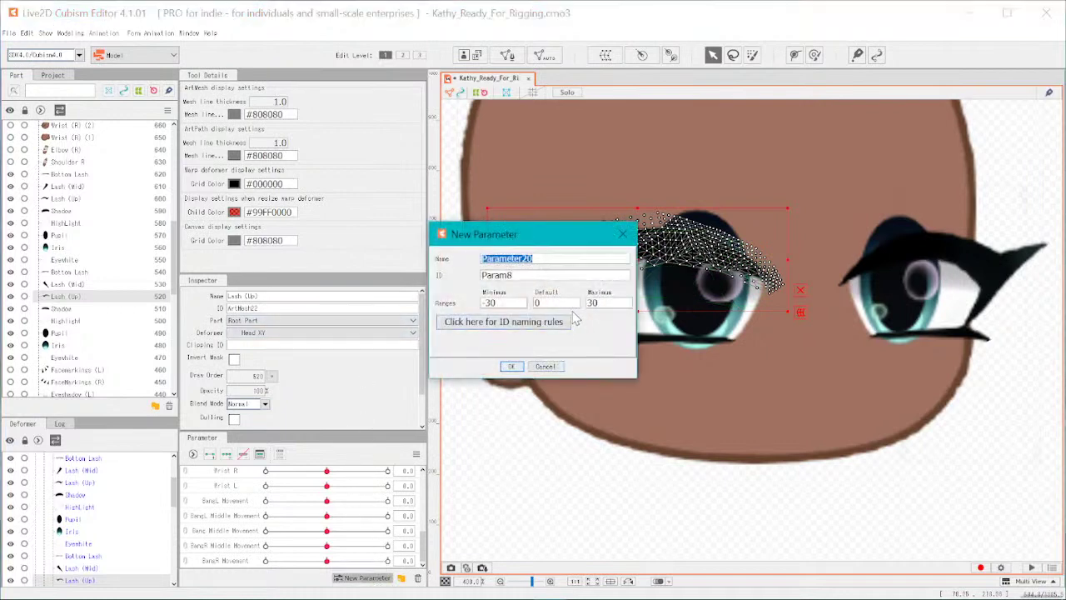
pyautogui.write('Eye')
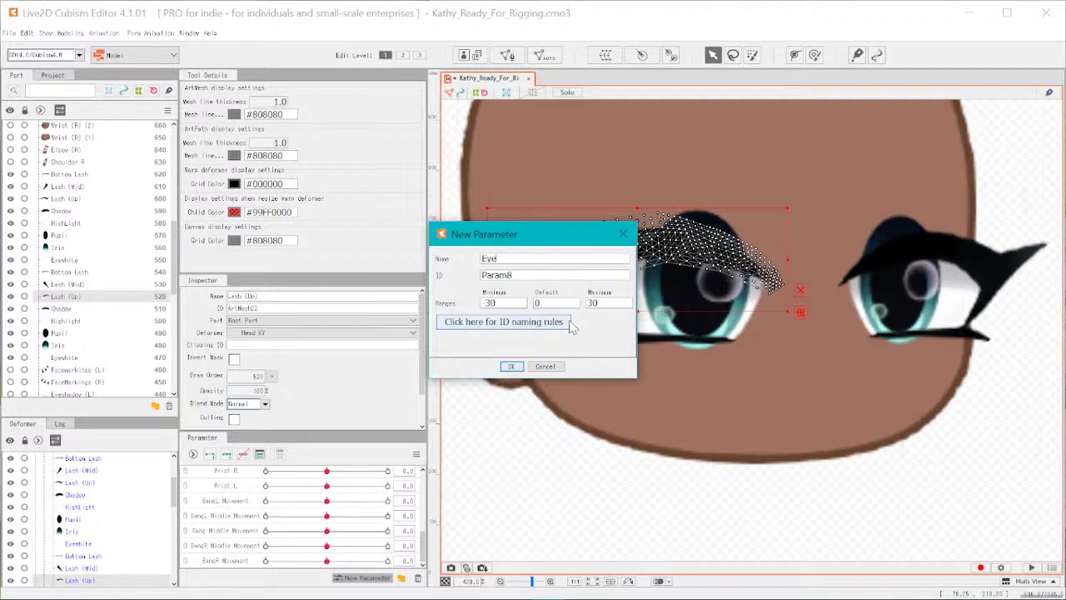
pyautogui.write('R')
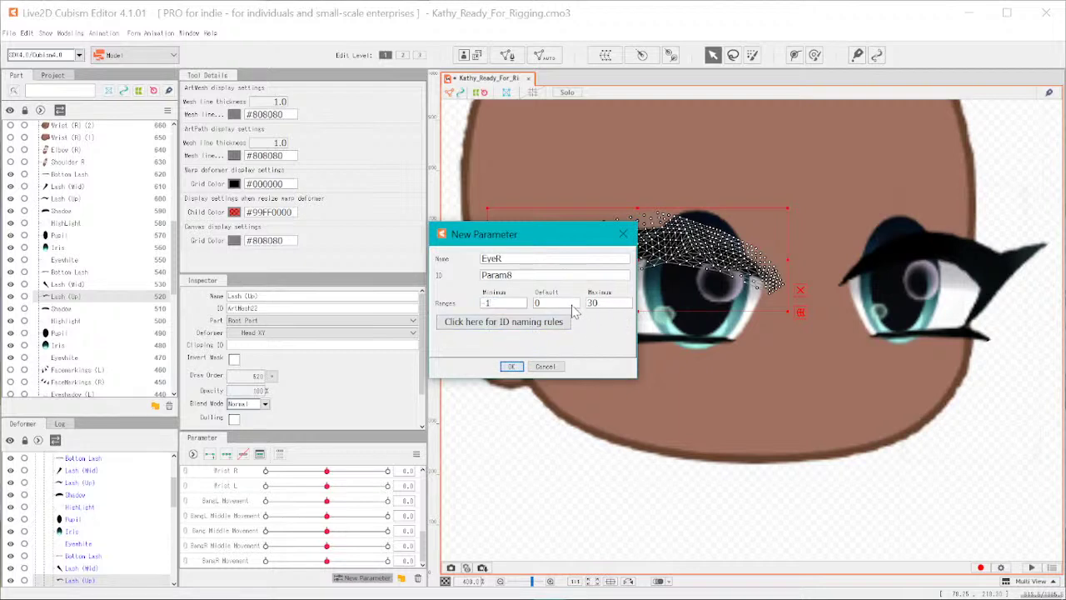
pyautogui.doubleClick(602, 308)
pyautogui.click(512, 367)
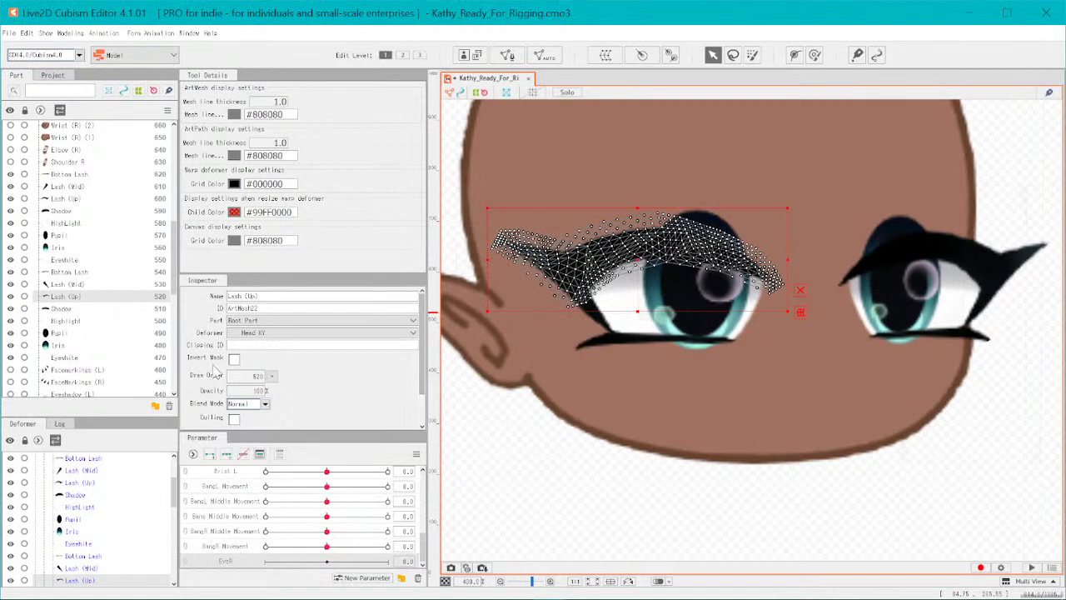
# - Rename the EyeR parameter as EyeR Close
pyautogui.rightClick(235, 565)
pyautogui.click(284, 550)
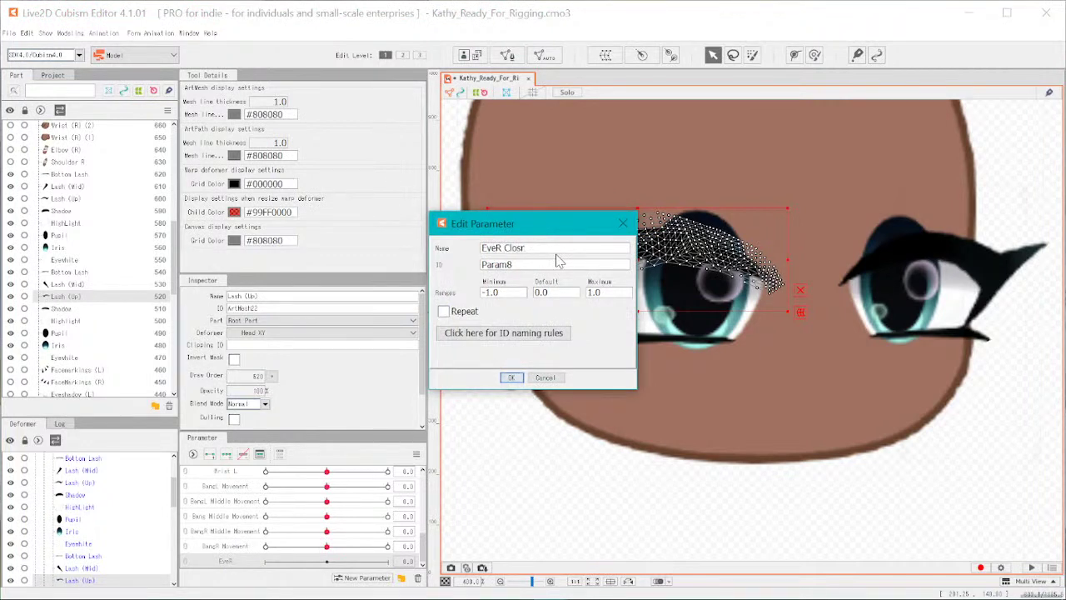
pyautogui.click(509, 378)
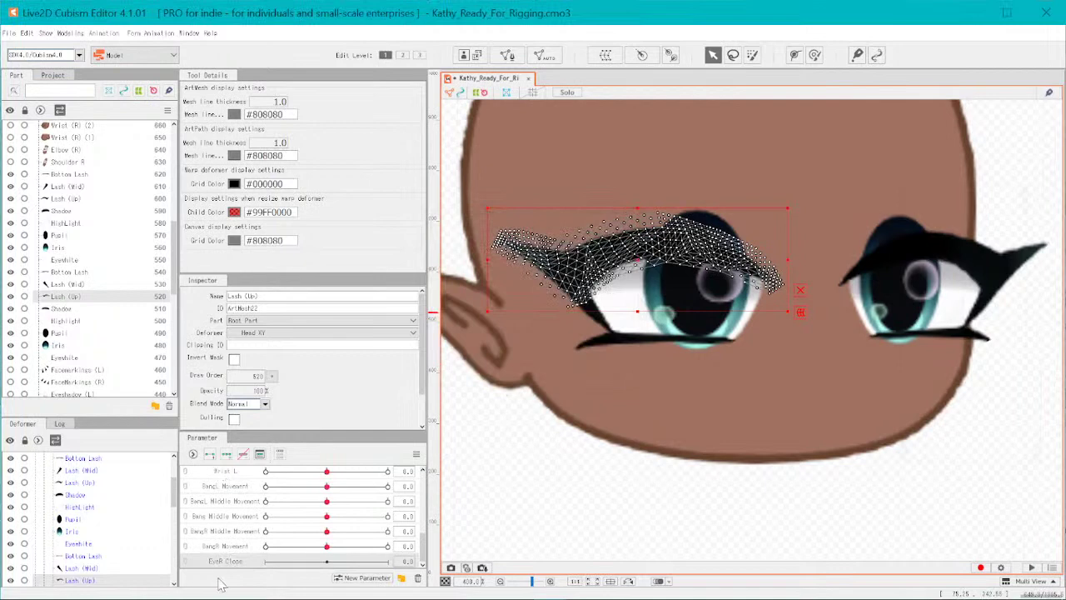
pyautogui.rightClick(234, 565)
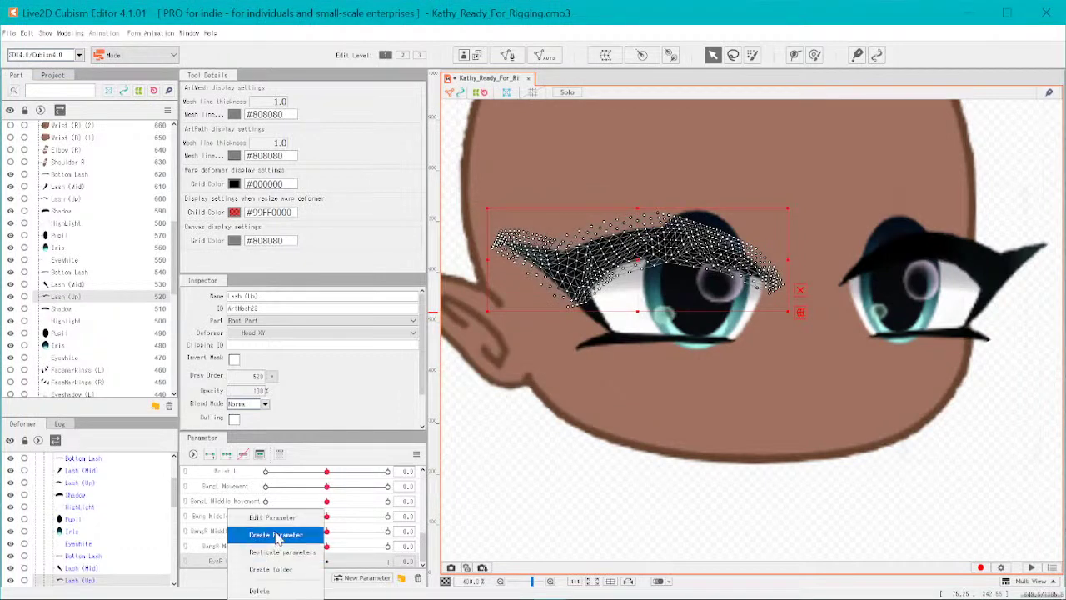
pyautogui.click(276, 535)
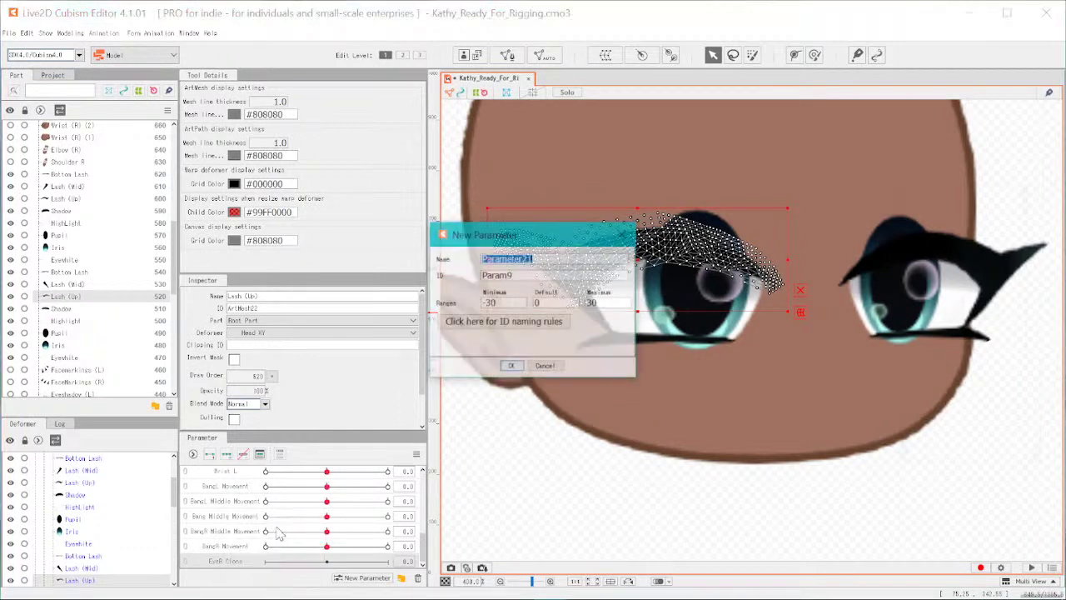
pyautogui.click(545, 367)
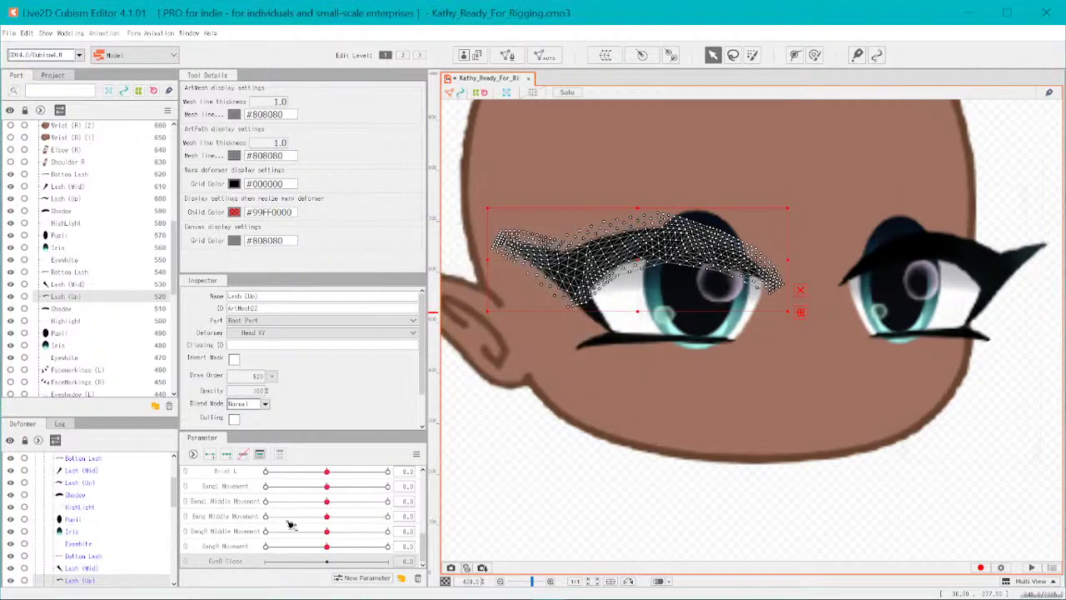
# - Set the EyeR Close parameter's minimum to 0 and add two keys to it for the selected Lash (Up)
pyautogui.rightClick(204, 562)
pyautogui.click(239, 512)
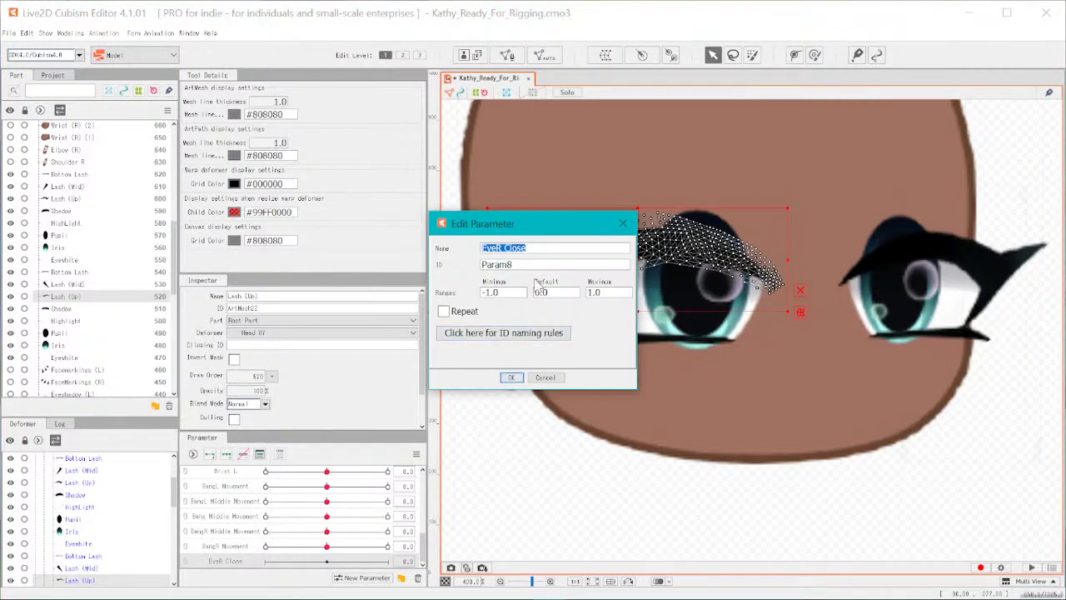
pyautogui.moveTo(517, 294); pyautogui.dragTo(471, 295)
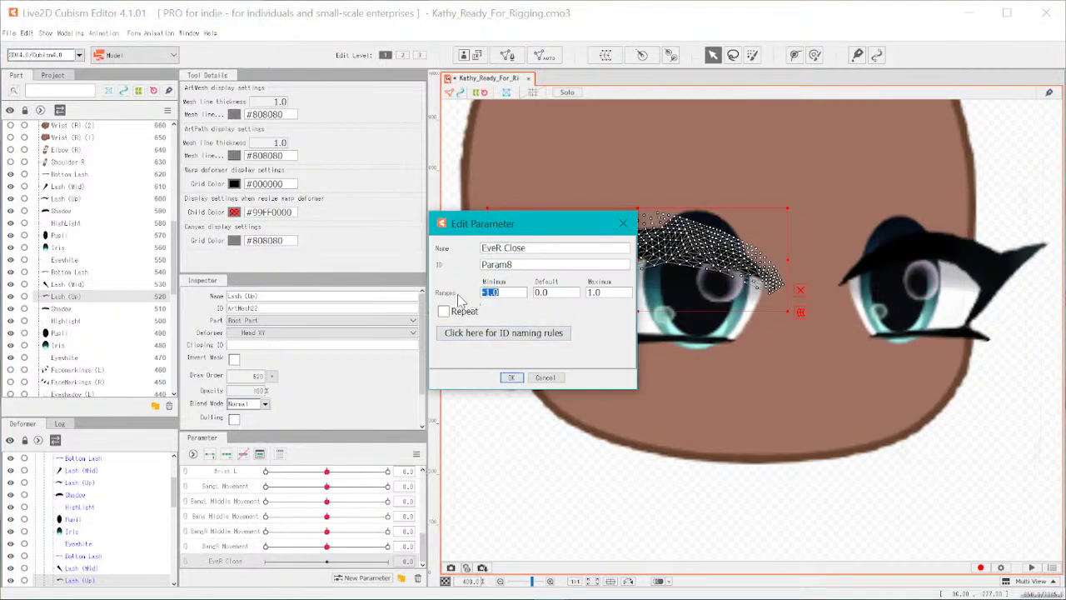
pyautogui.write('0')
pyautogui.press('Return')
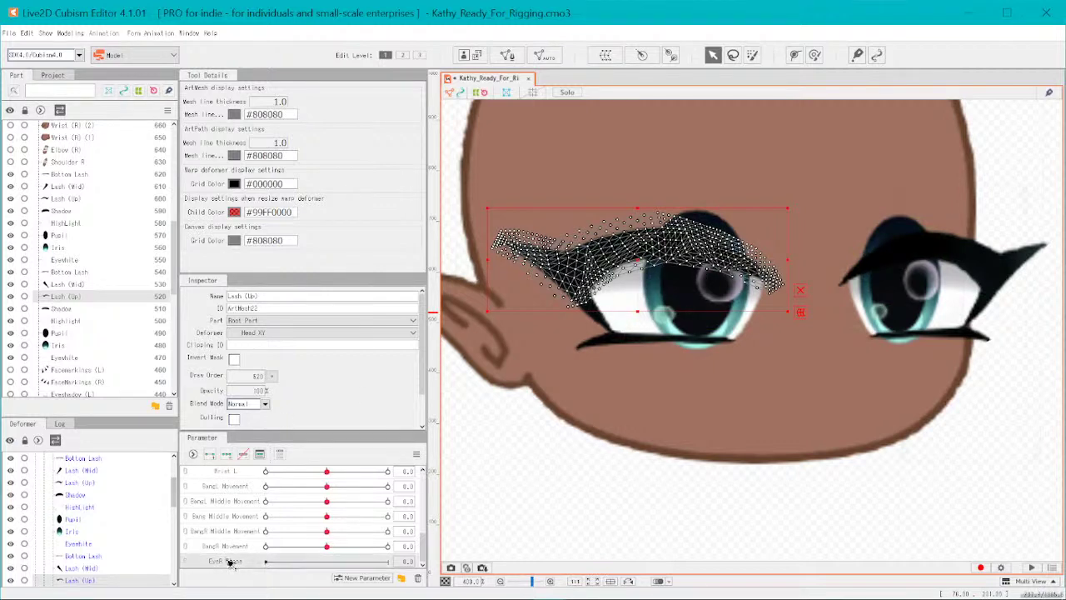
pyautogui.click(209, 459)
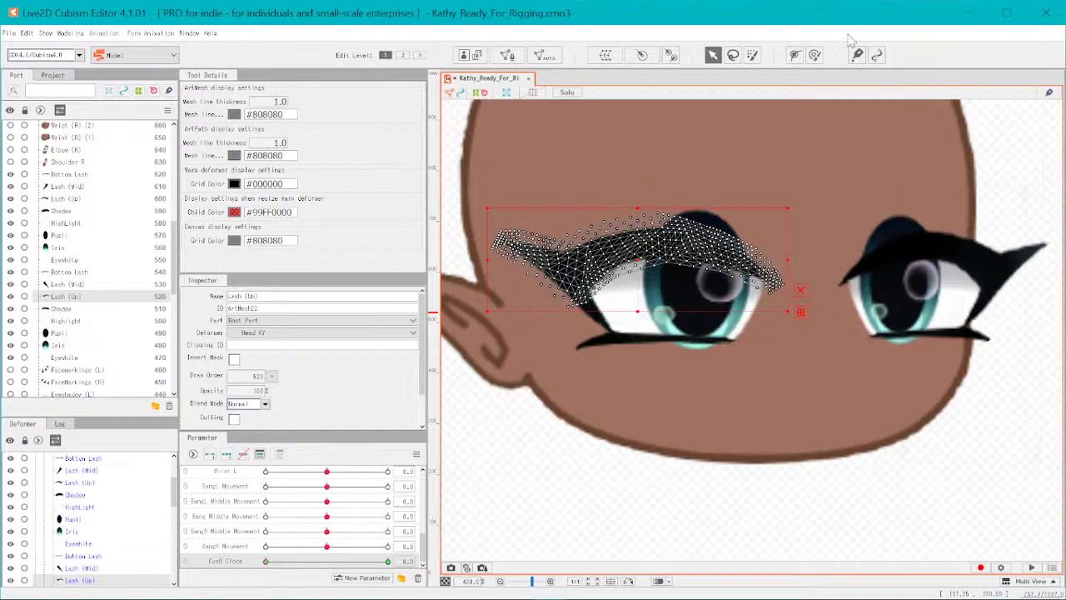
# - Draw a five-point deform path along Lash (Up) from outer tip to inner corner, adjusting its two outermost points to follow the wing
pyautogui.click(794, 55)
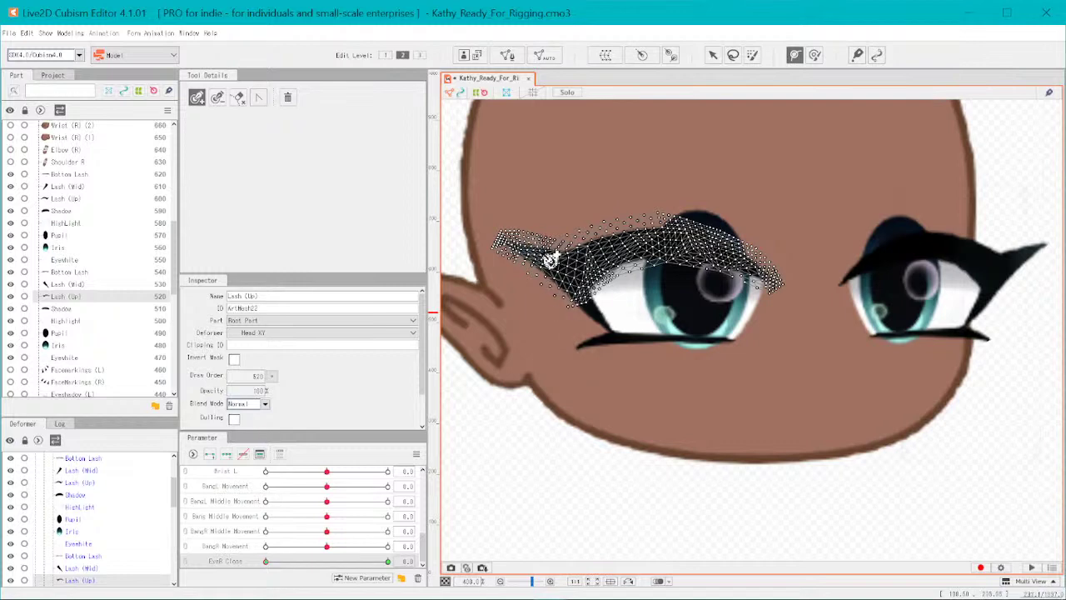
pyautogui.click(521, 238)
pyautogui.click(573, 286)
pyautogui.click(608, 246)
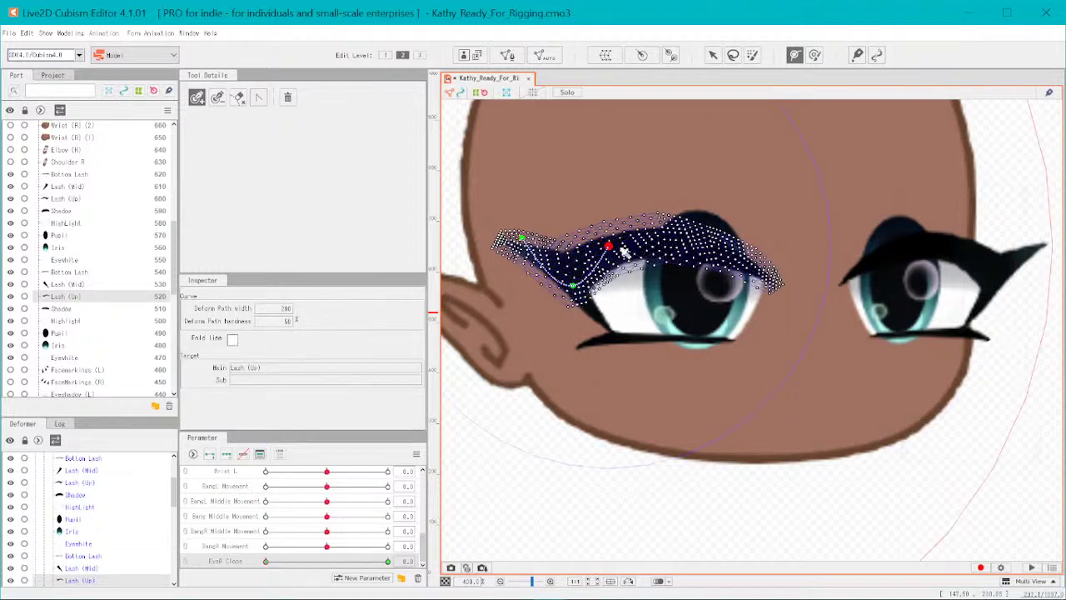
pyautogui.click(676, 242)
pyautogui.click(762, 271)
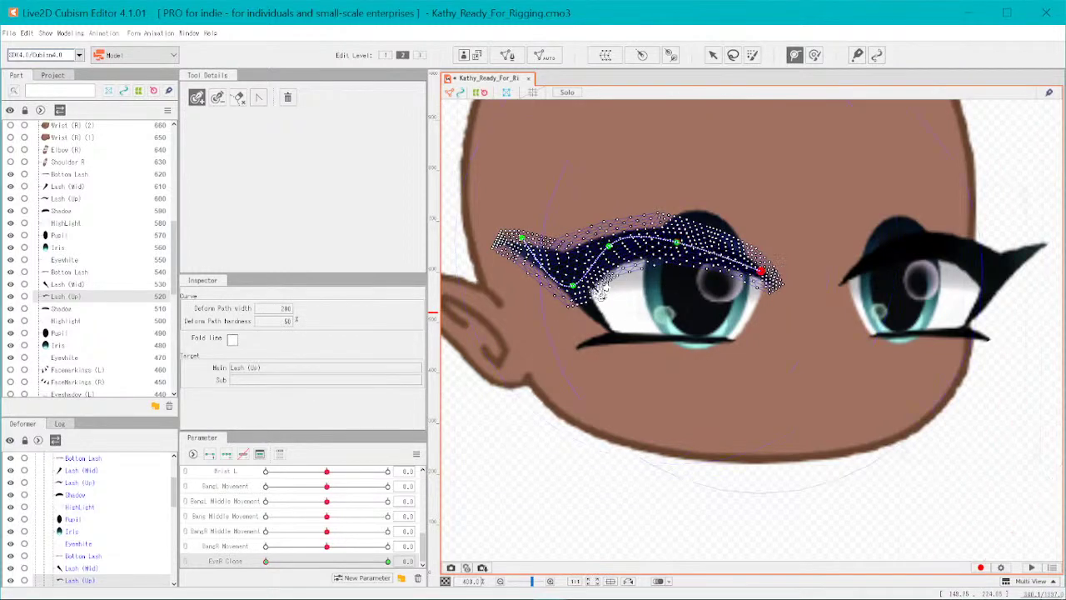
pyautogui.moveTo(573, 286); pyautogui.dragTo(575, 277)
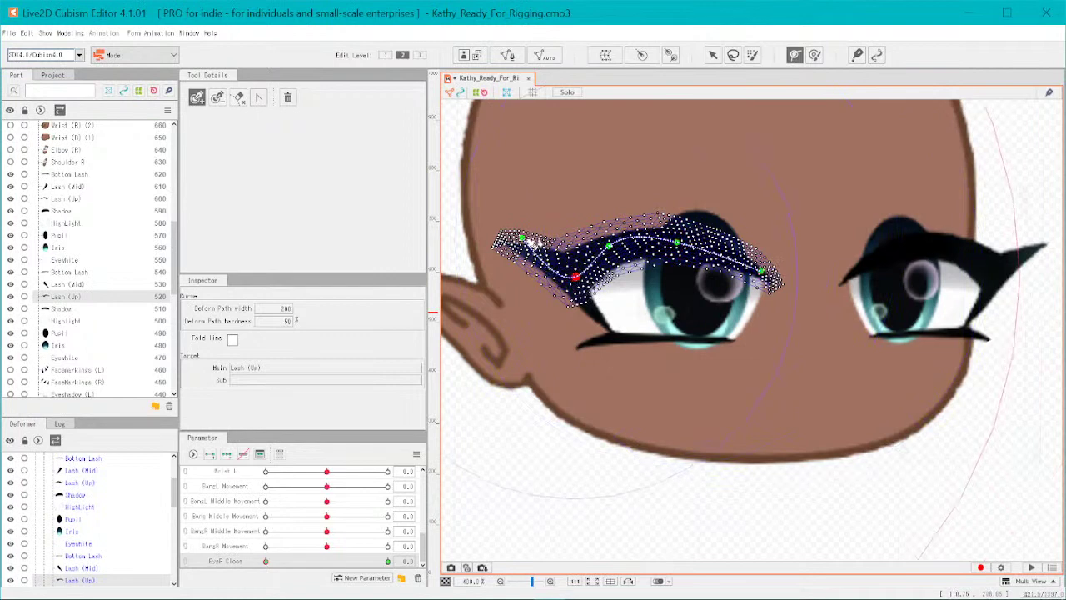
pyautogui.moveTo(522, 238); pyautogui.dragTo(514, 239)
pyautogui.moveTo(578, 280); pyautogui.dragTo(576, 284)
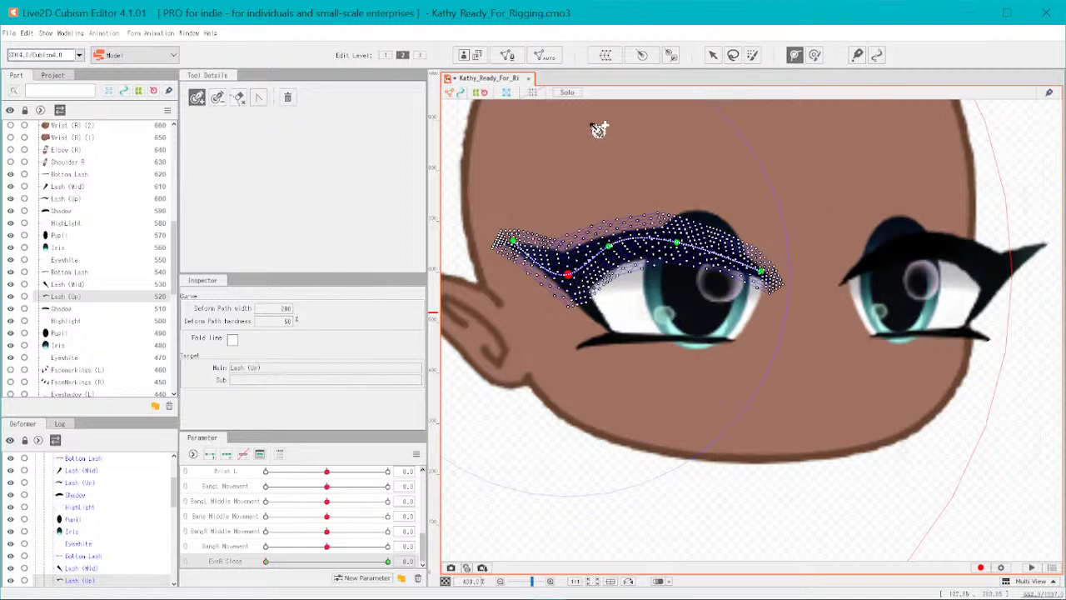
pyautogui.click(713, 55)
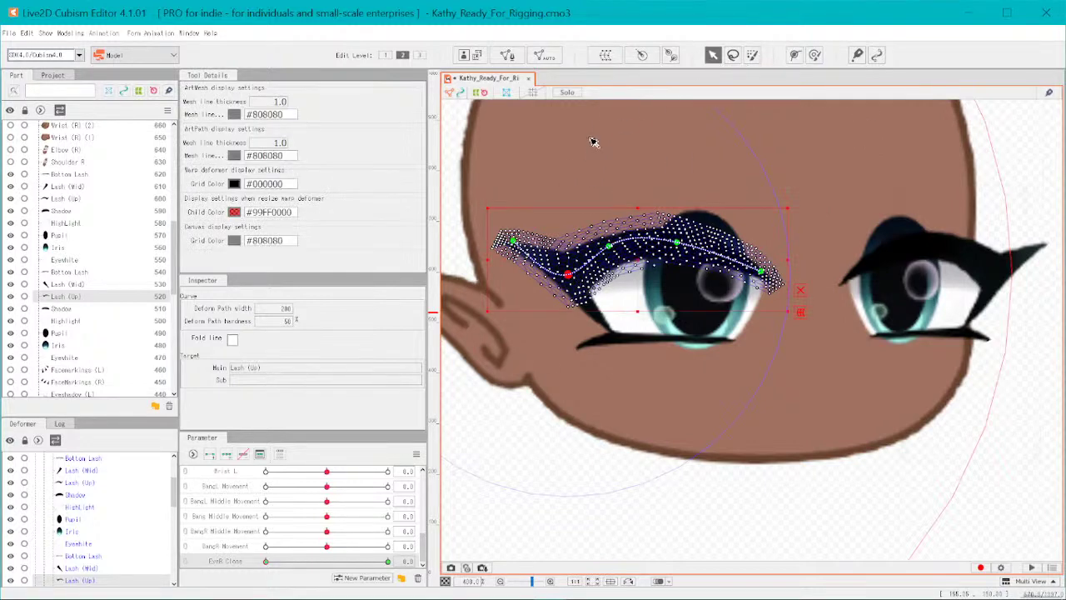
# - Set EyeR Close to 1.0 and move the character's right Lash (Up) straight down to just above the bottom lash
pyautogui.click(270, 563)
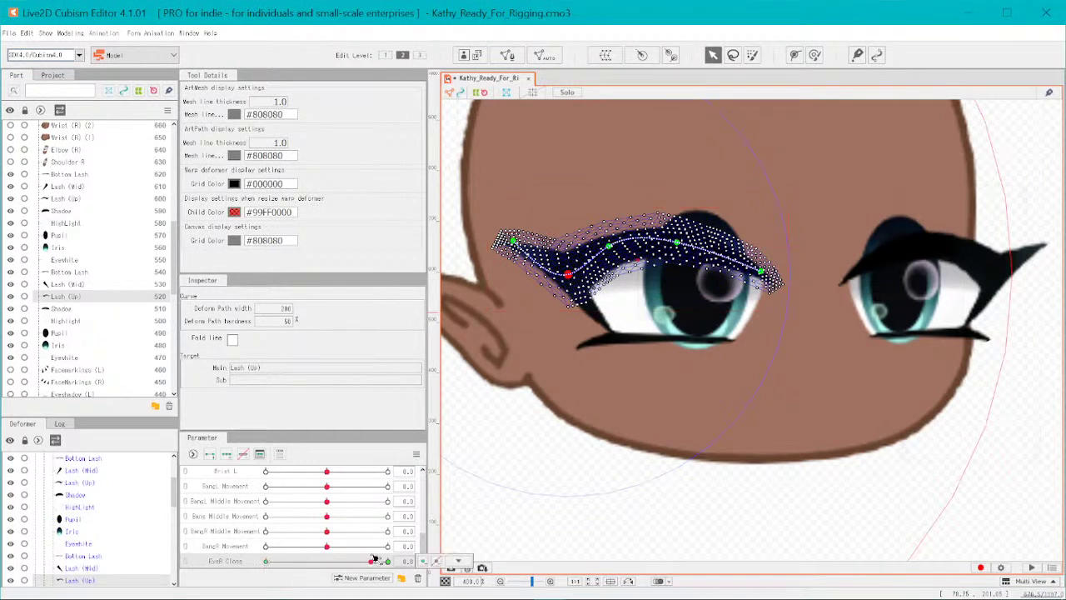
pyautogui.moveTo(257, 570); pyautogui.dragTo(387, 568)
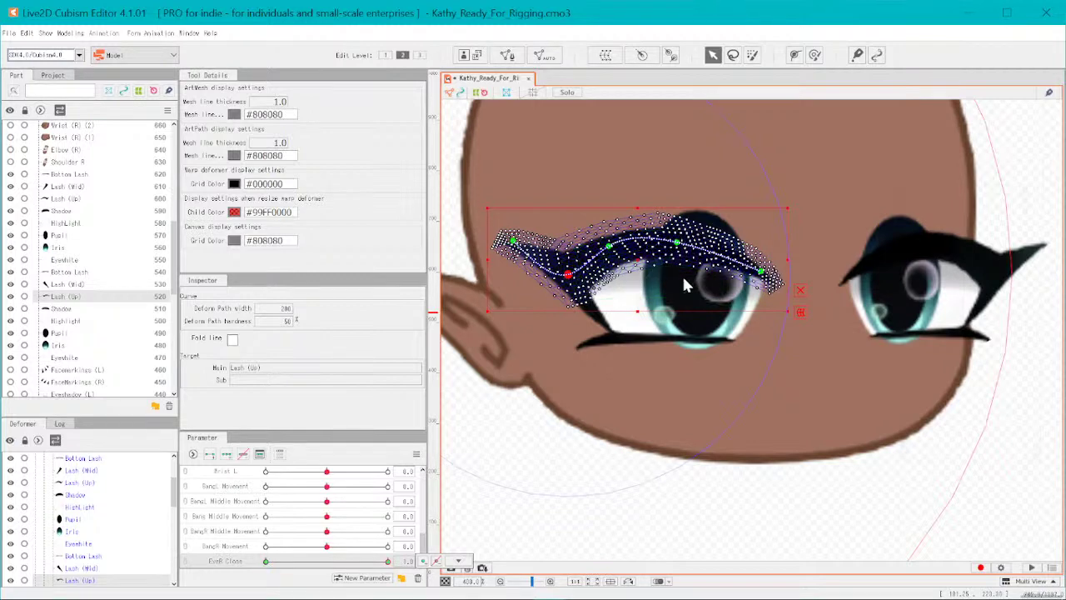
pyautogui.click(572, 172)
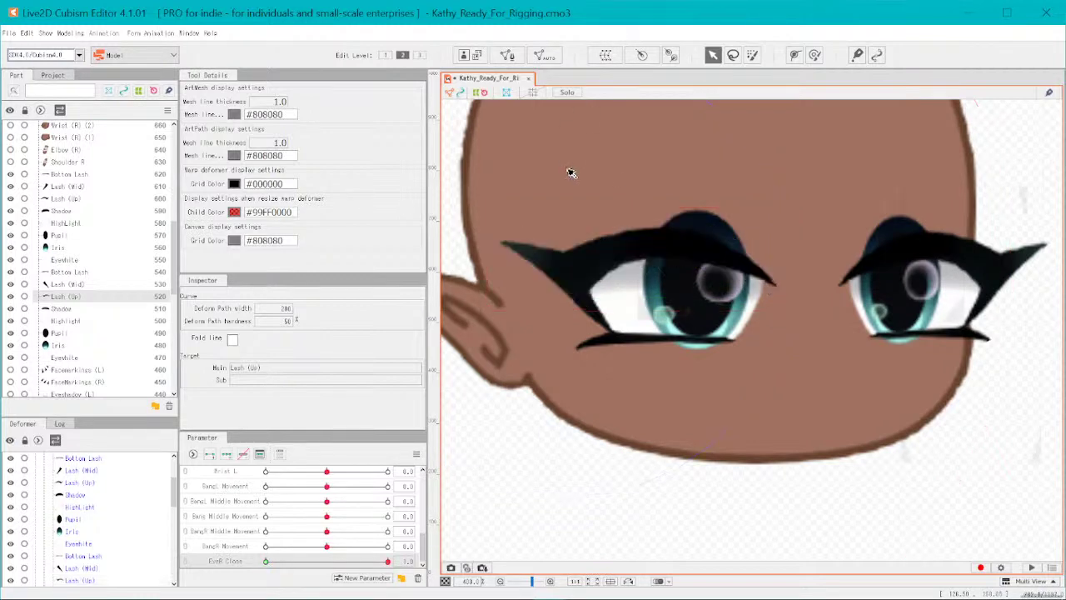
pyautogui.click(671, 233)
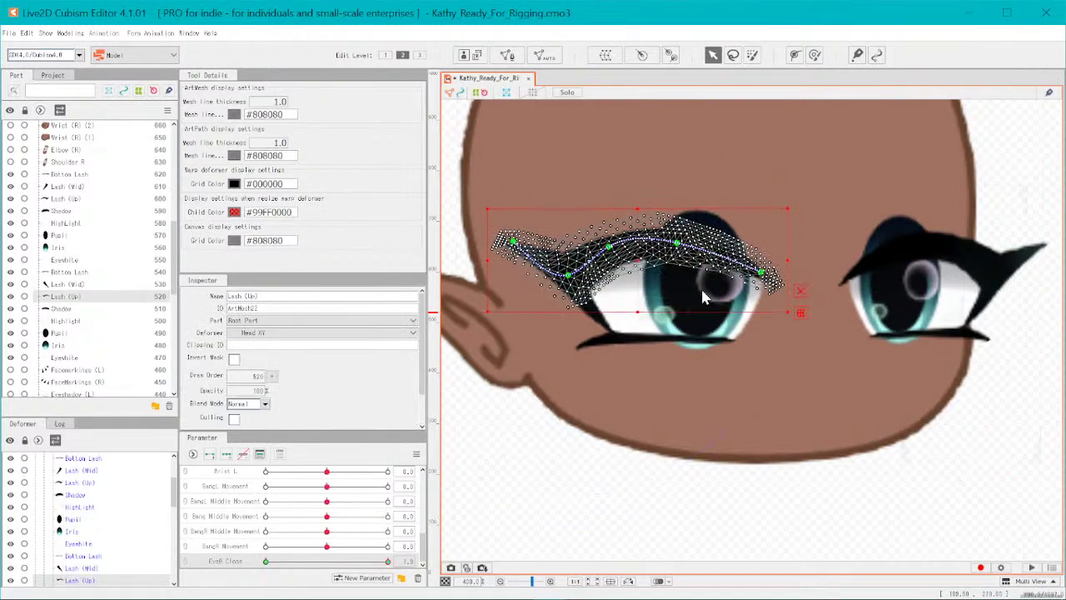
pyautogui.press('Down')
pyautogui.press('Down')
pyautogui.press('Down')
pyautogui.press('Down')
pyautogui.press('Down')
pyautogui.press('Down')
pyautogui.press('Down')
pyautogui.press('Down')
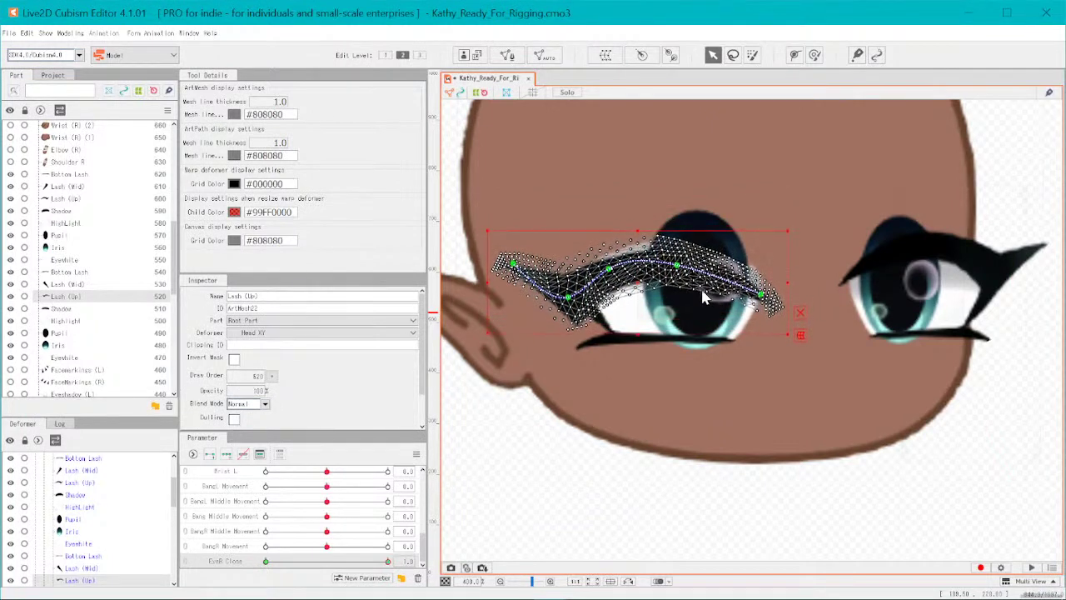
pyautogui.press('Down')
pyautogui.press('Down')
pyautogui.press('Down')
pyautogui.press('Down')
pyautogui.press('Down')
pyautogui.press('Down')
pyautogui.press('Down')
pyautogui.press('Down')
pyautogui.press('Down')
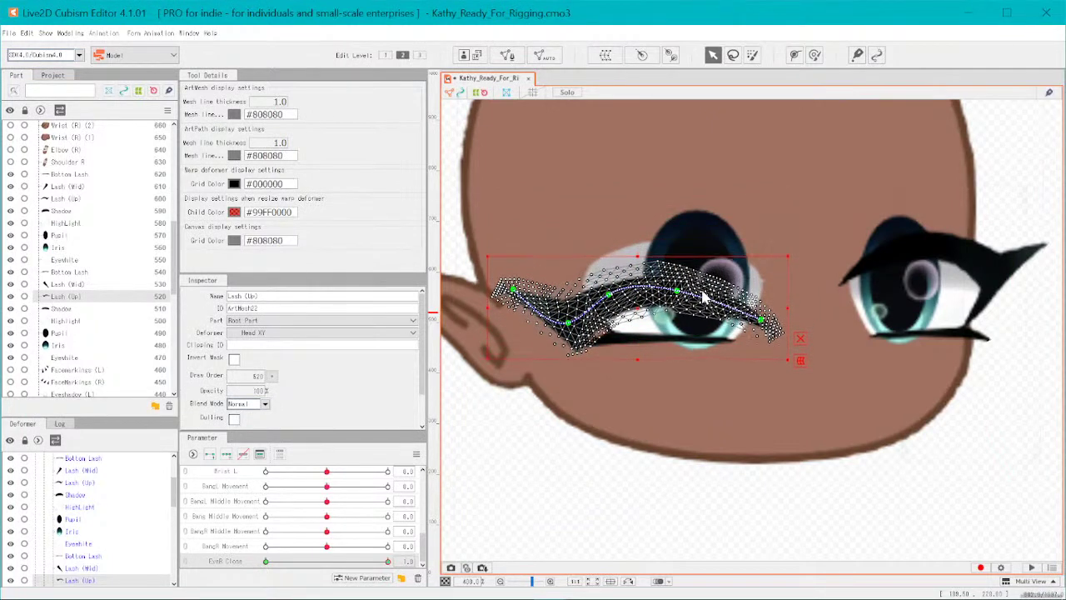
pyautogui.press('Down')
pyautogui.press('Down')
pyautogui.press('Down')
# - Bend the lowered Lash (Up) along its deform path into a downward closed-eye curve with the outer tip raised
pyautogui.scroll(3, 570, 339)
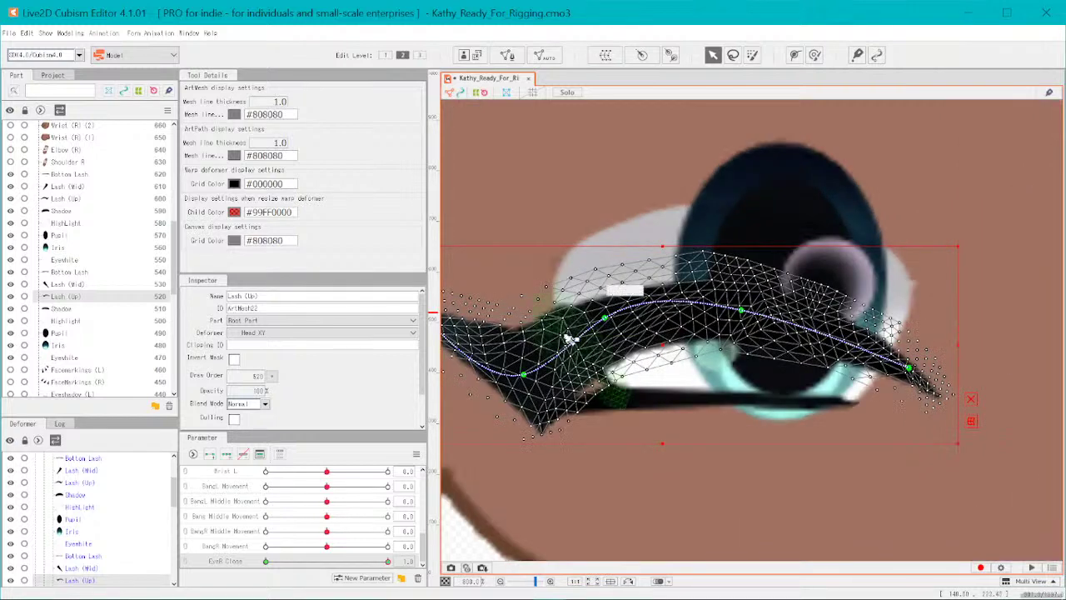
pyautogui.scroll(-4, 571, 339)
pyautogui.scroll(3, 509, 335)
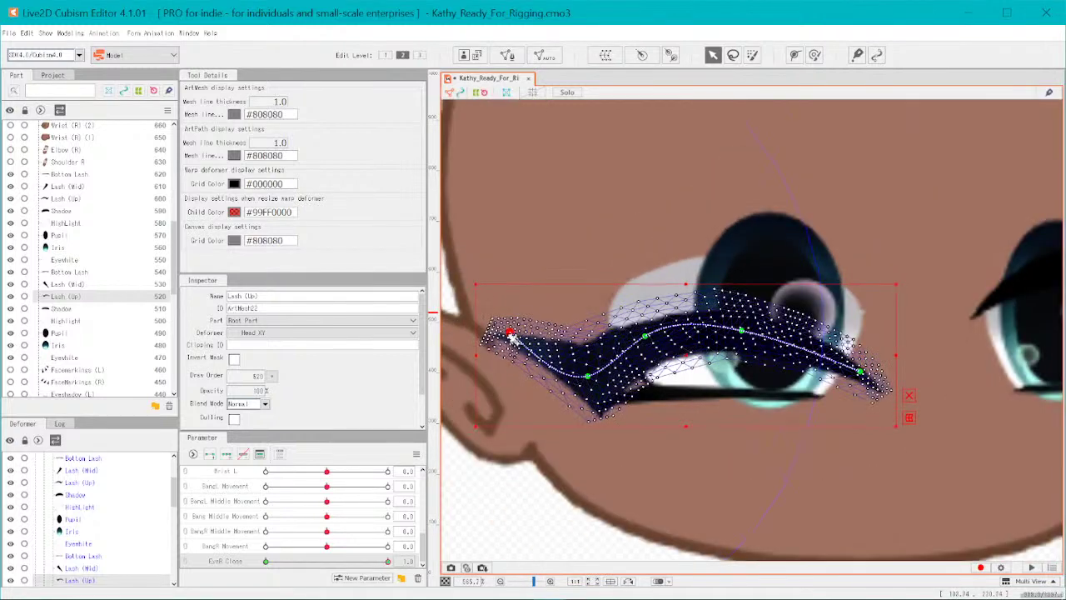
pyautogui.moveTo(512, 336); pyautogui.dragTo(510, 364)
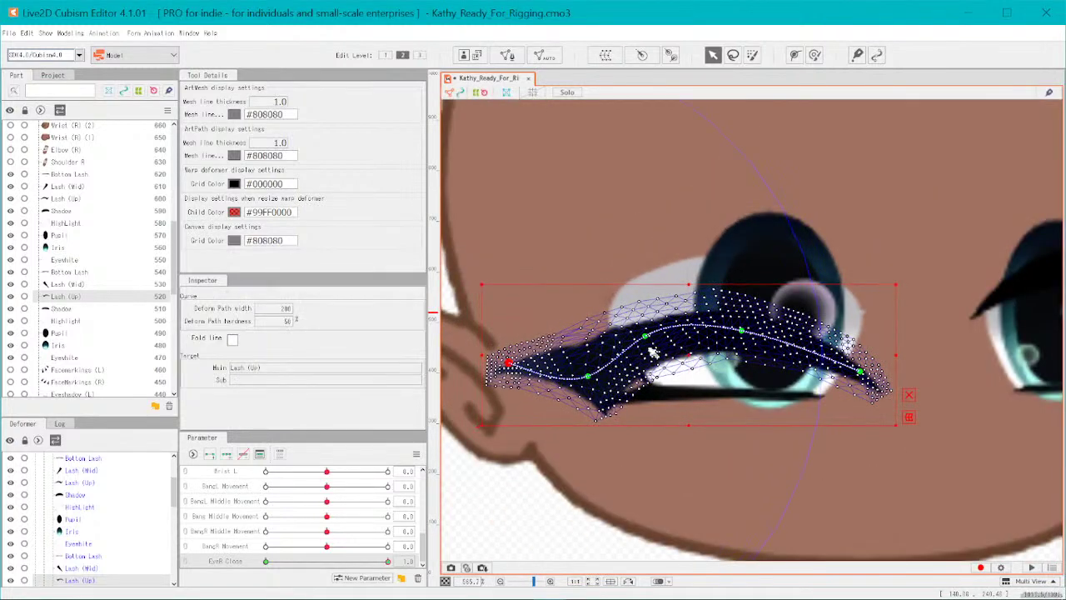
pyautogui.moveTo(649, 338); pyautogui.dragTo(655, 379)
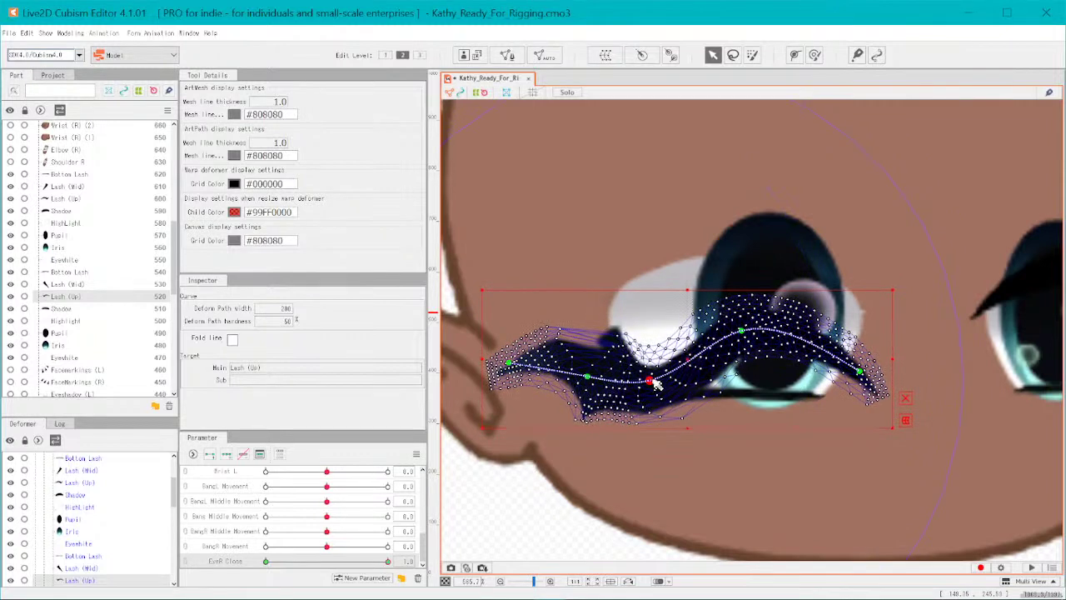
pyautogui.moveTo(741, 332); pyautogui.dragTo(744, 388)
pyautogui.moveTo(867, 377); pyautogui.dragTo(861, 369)
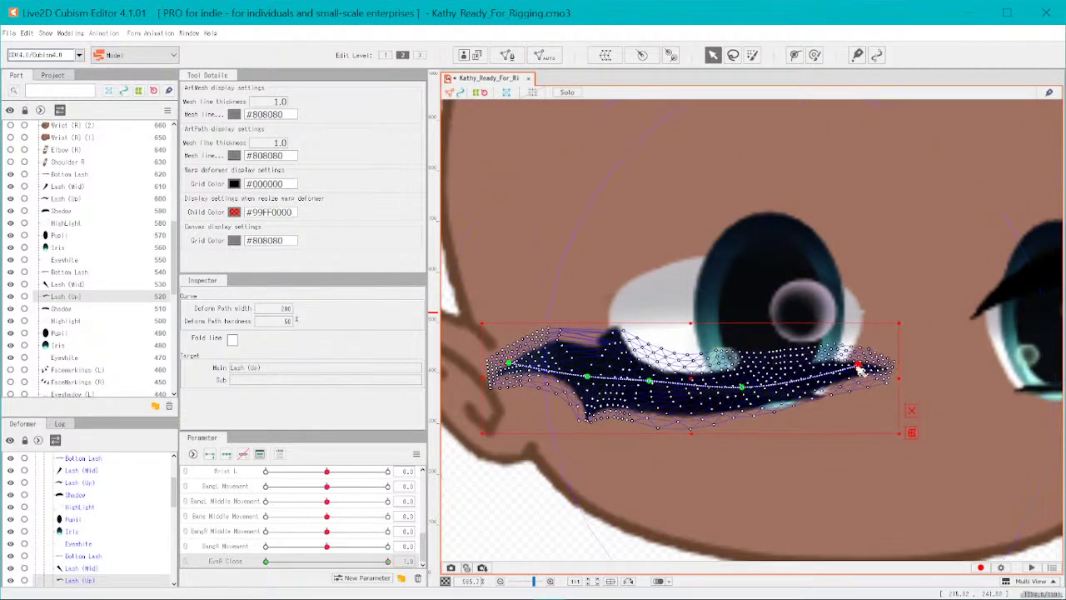
pyautogui.moveTo(517, 365); pyautogui.dragTo(551, 342)
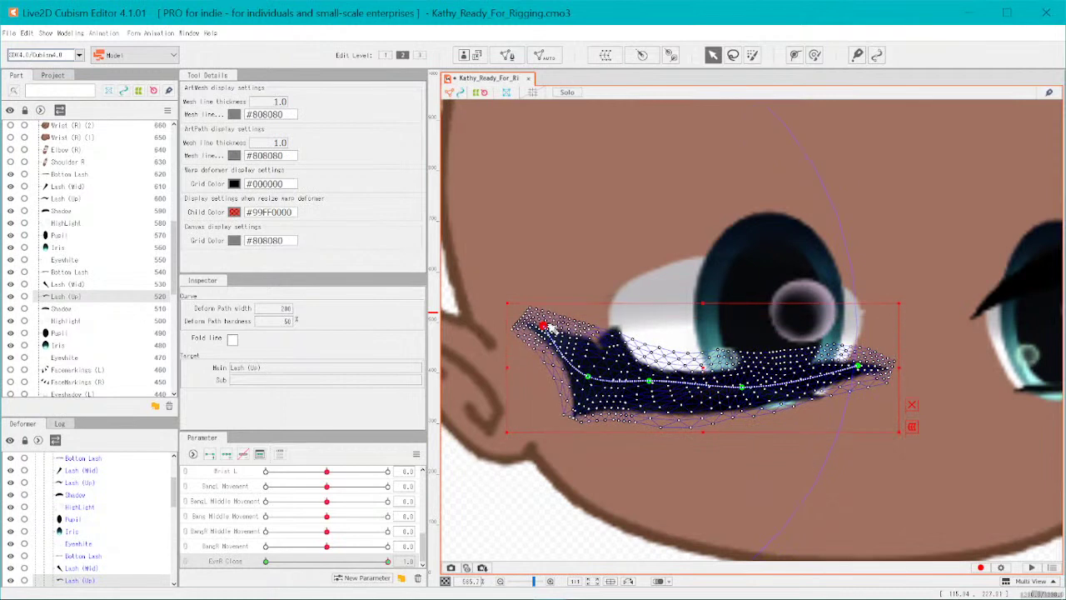
pyautogui.click(490, 490)
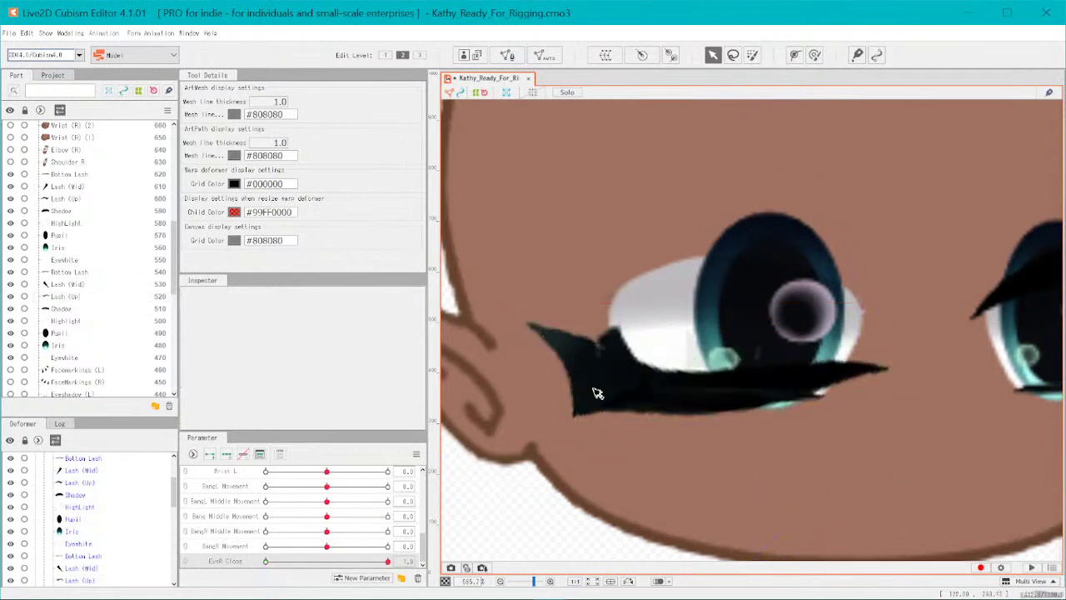
# - Select the closed Lash (Up) and lower the two deform path points between its outer bend and inner corner to deepen the curve
pyautogui.scroll(-5, 598, 394)
pyautogui.scroll(3, 682, 426)
pyautogui.click(687, 382)
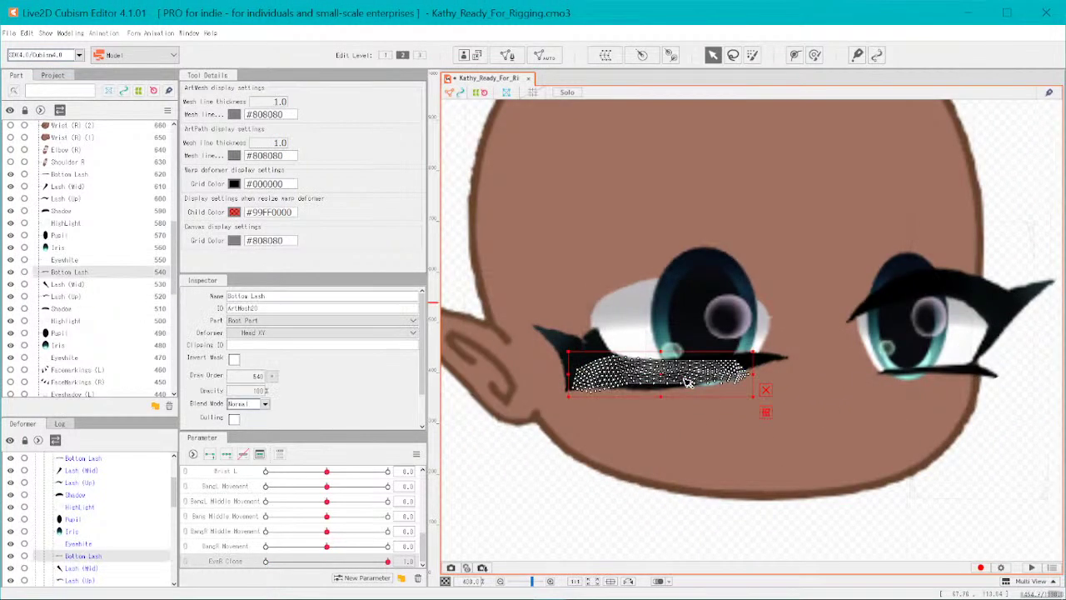
pyautogui.click(510, 490)
pyautogui.click(670, 383)
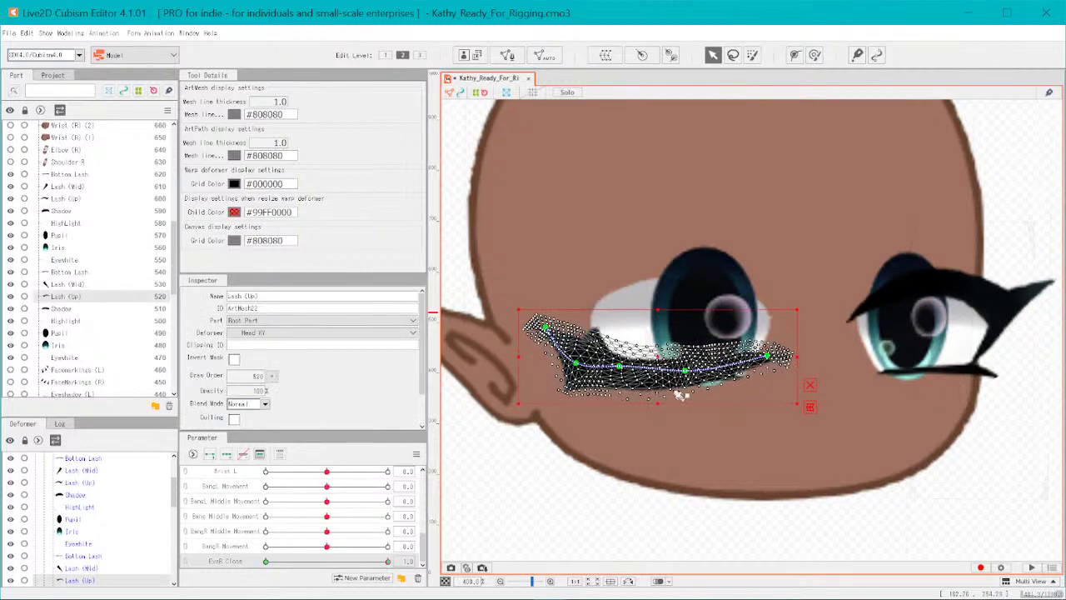
pyautogui.scroll(2, 644, 389)
pyautogui.scroll(3, 644, 389)
pyautogui.moveTo(575, 334); pyautogui.dragTo(578, 341)
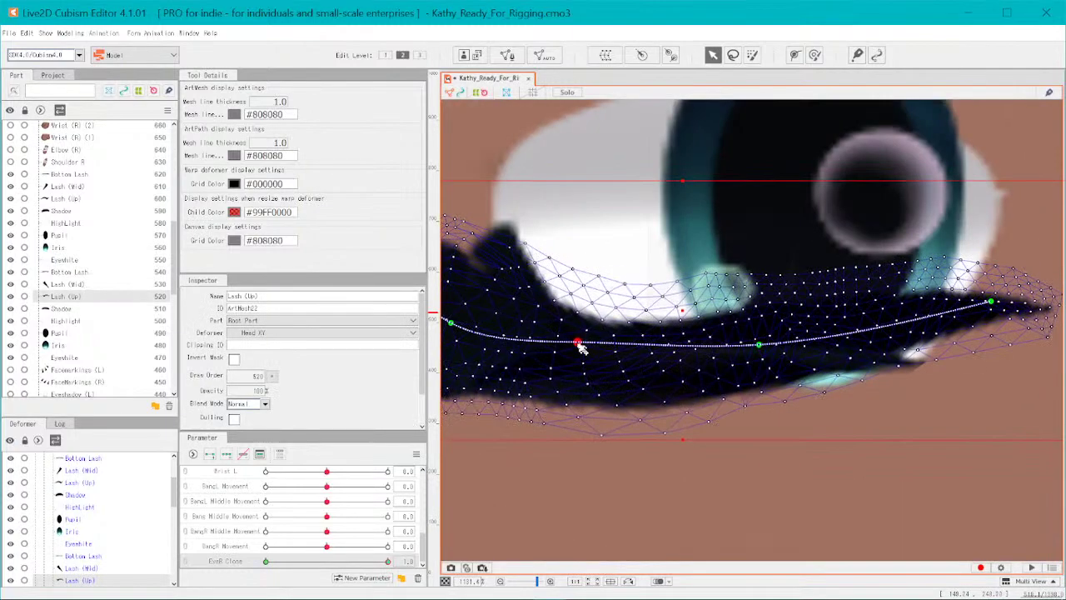
pyautogui.moveTo(760, 345); pyautogui.dragTo(764, 362)
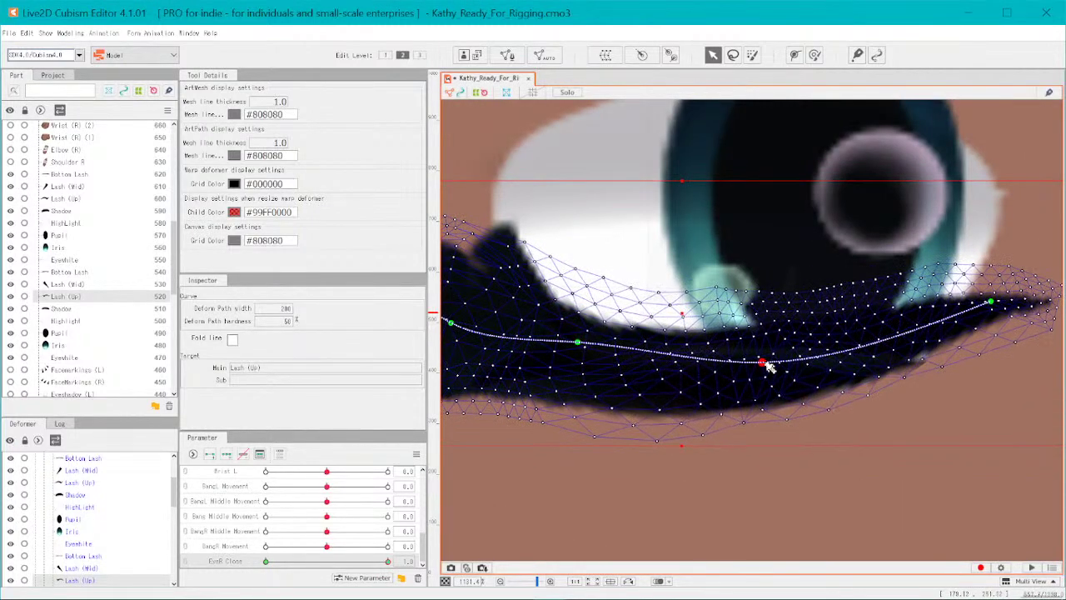
pyautogui.moveTo(583, 348); pyautogui.dragTo(586, 356)
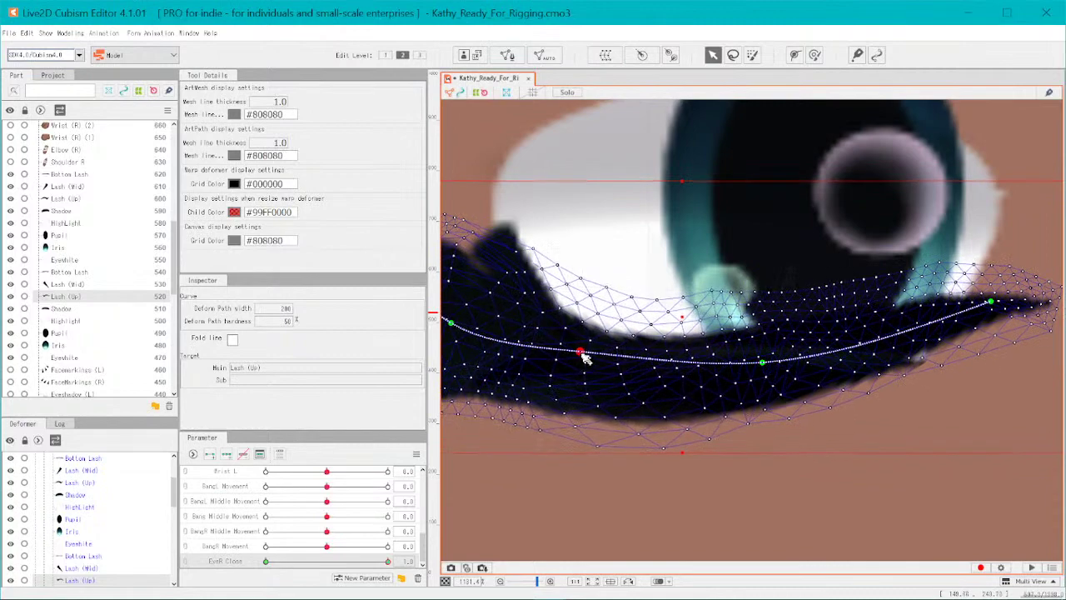
# - Smooth the closed Lash (Up) curve by raising its middle deform path point slightly and lowering the point beside the inner corner
pyautogui.scroll(-2, 575, 366)
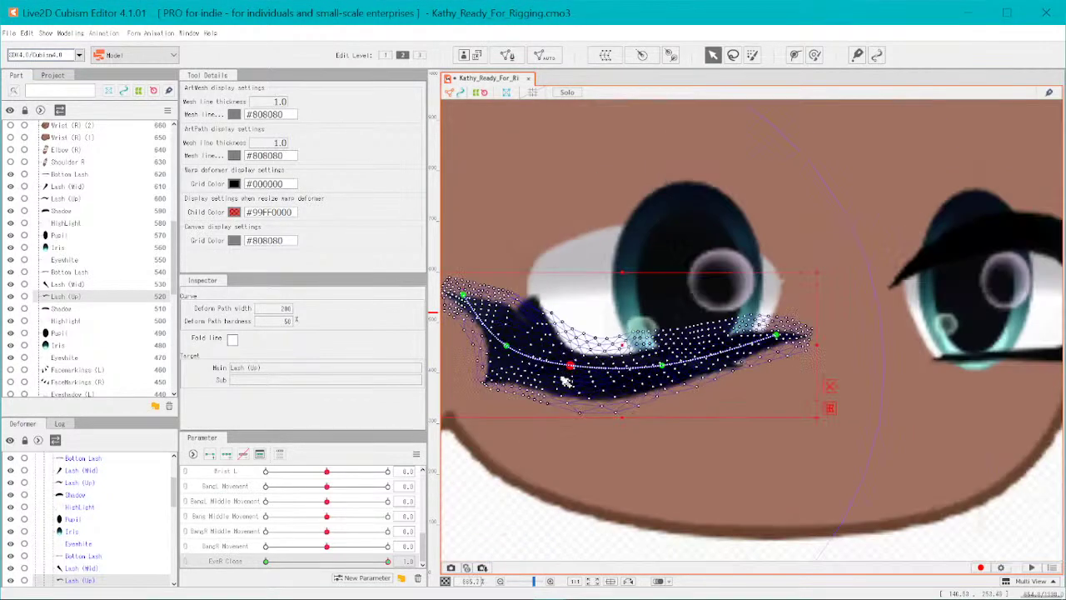
pyautogui.scroll(1, 562, 413)
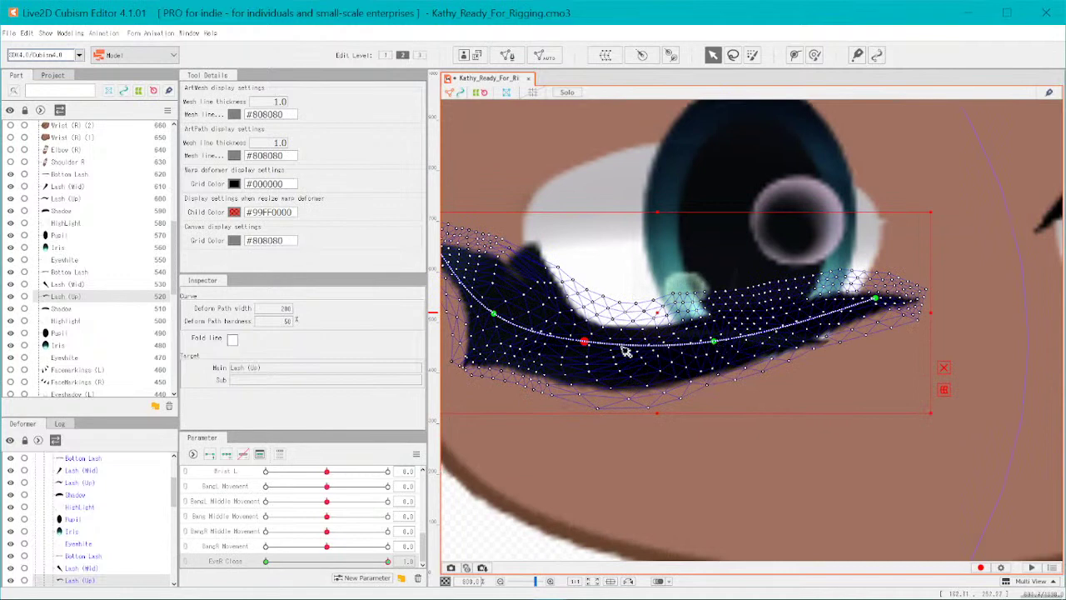
pyautogui.moveTo(593, 342); pyautogui.dragTo(595, 332)
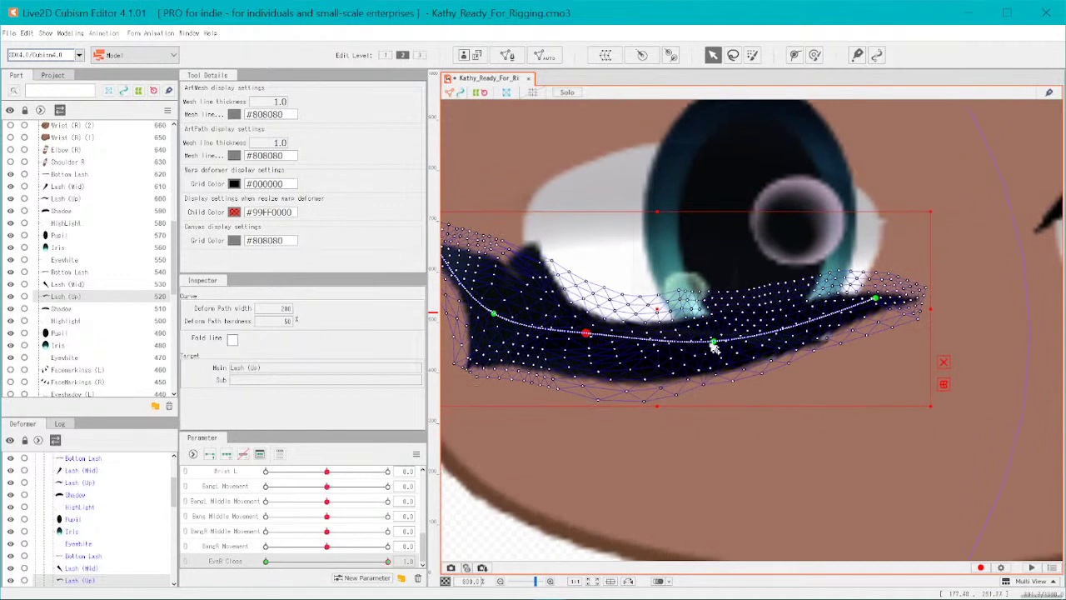
pyautogui.moveTo(713, 342); pyautogui.dragTo(705, 356)
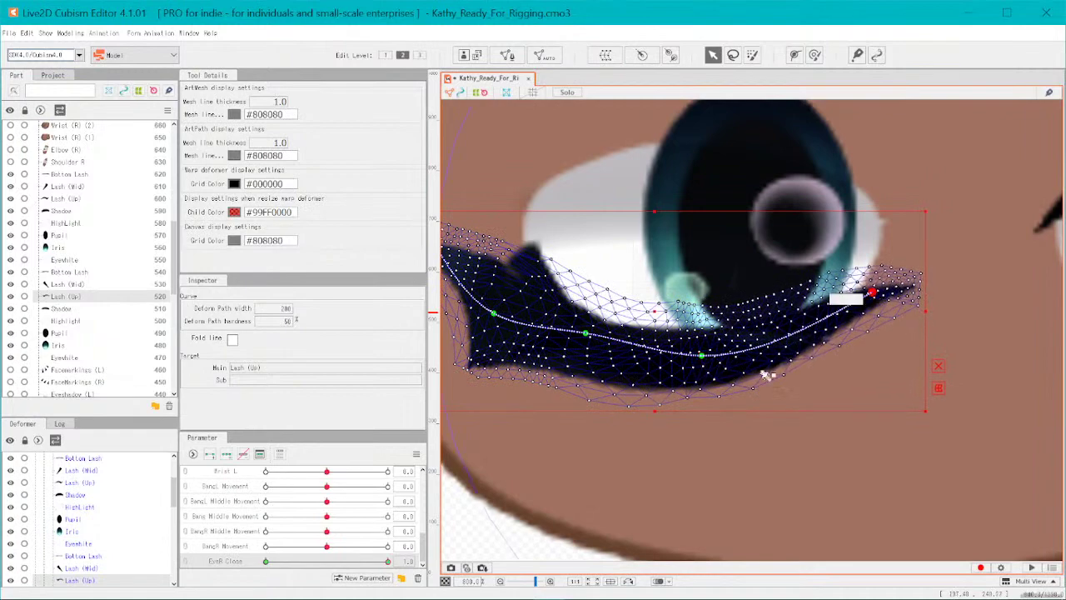
pyautogui.scroll(-5, 571, 483)
pyautogui.click(579, 493)
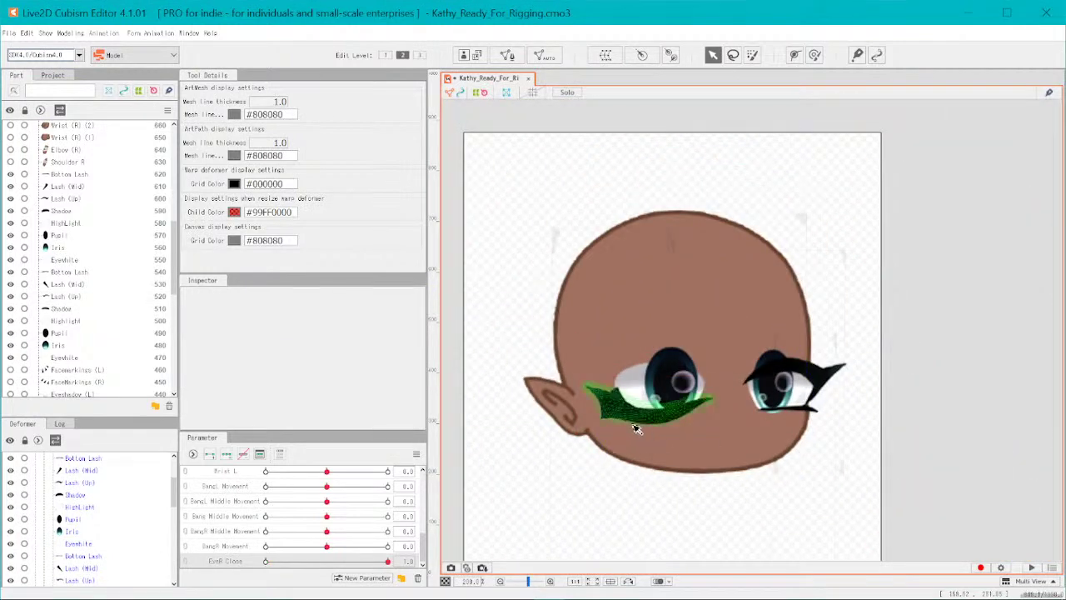
# - Pull the outer tip of the closed Lash (Up) inward so the wing points up, and shift its middle deform path point slightly
pyautogui.click(596, 407)
pyautogui.scroll(5, 596, 406)
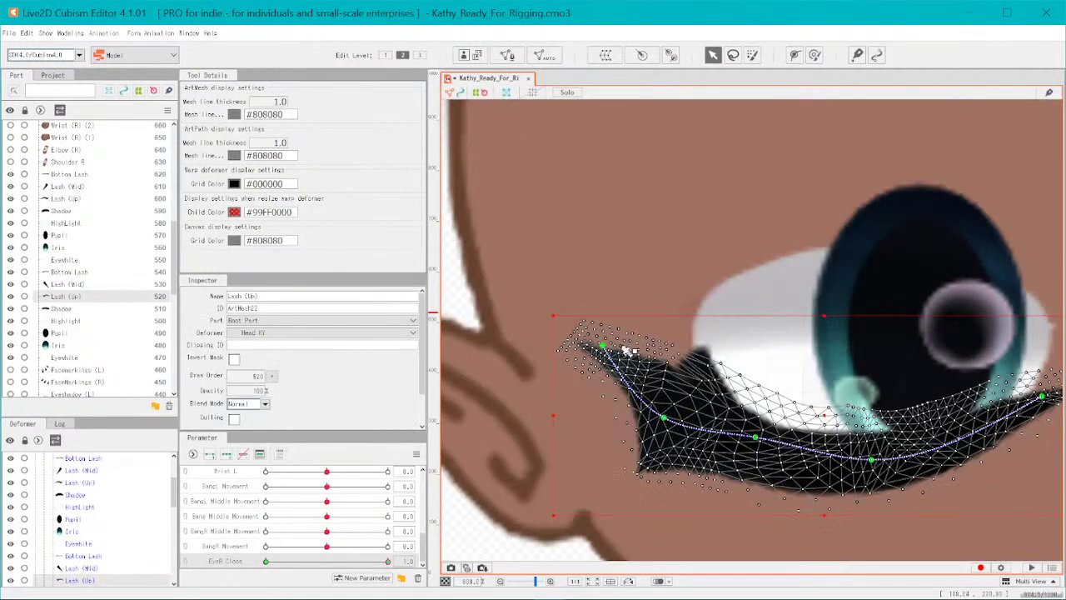
pyautogui.moveTo(604, 346); pyautogui.dragTo(679, 340)
pyautogui.click(532, 547)
pyautogui.moveTo(388, 561)
pyautogui.mouseDown()
pyautogui.moveTo(208, 562)
pyautogui.moveTo(433, 566)
pyautogui.moveTo(179, 555)
pyautogui.moveTo(407, 528)
pyautogui.moveTo(330, 556)
pyautogui.moveTo(226, 554)
pyautogui.moveTo(388, 560)
pyautogui.mouseUp()
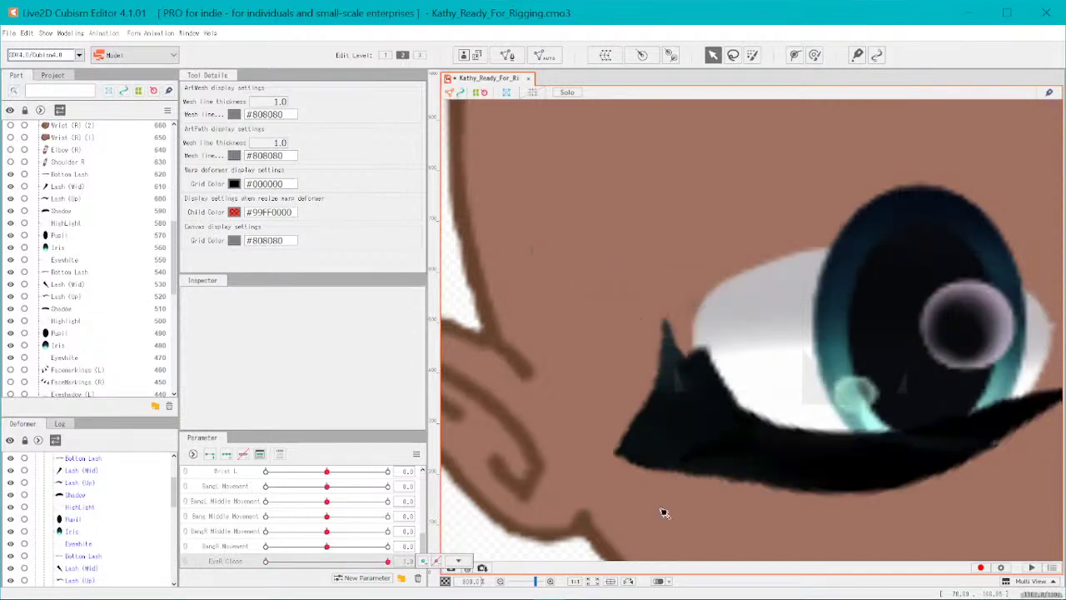
pyautogui.click(870, 474)
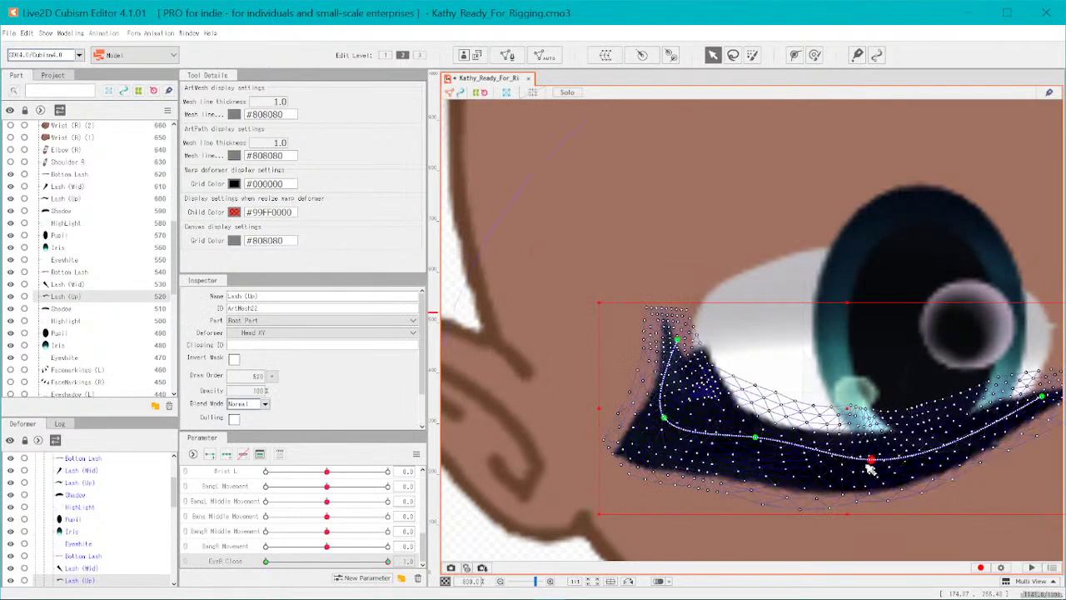
pyautogui.moveTo(757, 443)
pyautogui.mouseDown()
pyautogui.moveTo(775, 445)
pyautogui.moveTo(769, 435)
pyautogui.mouseUp()
pyautogui.scroll(-5, 769, 436)
pyautogui.click(639, 512)
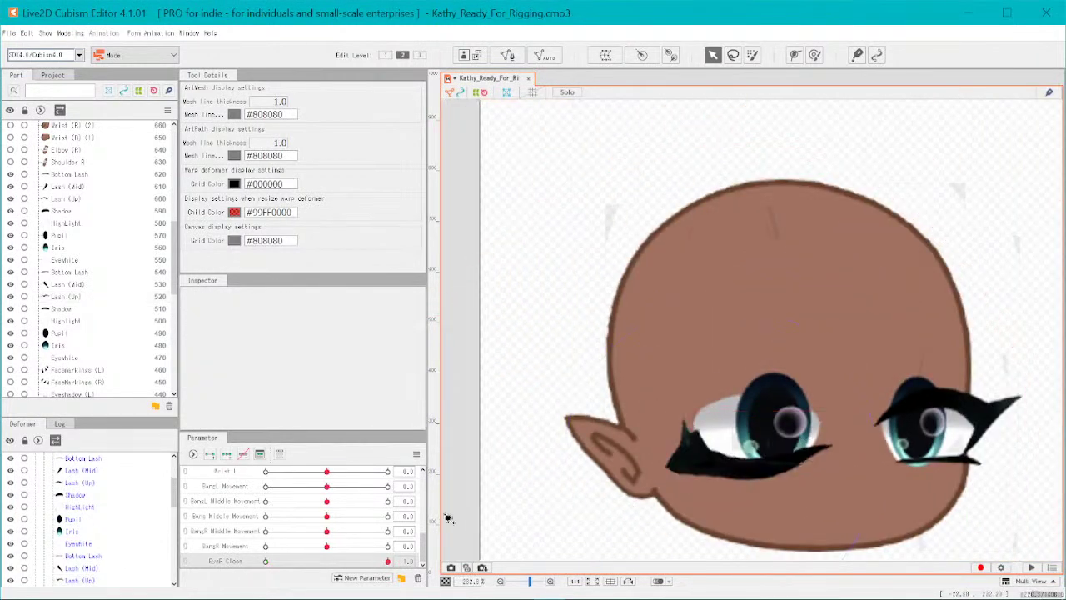
# - Return EyeR Close to 0.0 and select the character's right Lash (Mid)
pyautogui.moveTo(387, 561); pyautogui.dragTo(293, 561)
pyautogui.moveTo(208, 575); pyautogui.dragTo(165, 567)
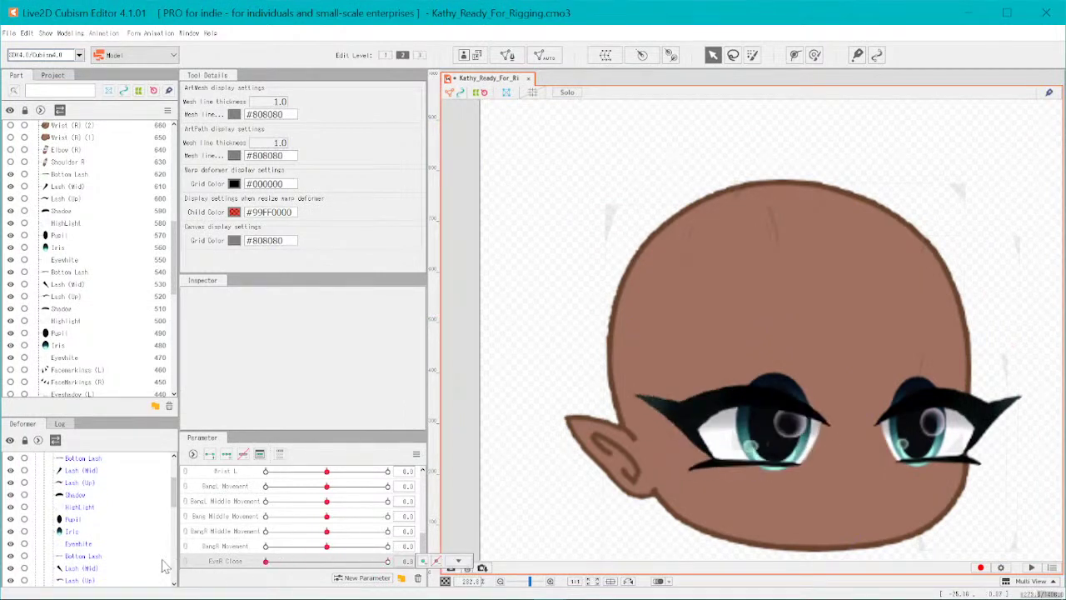
pyautogui.click(704, 449)
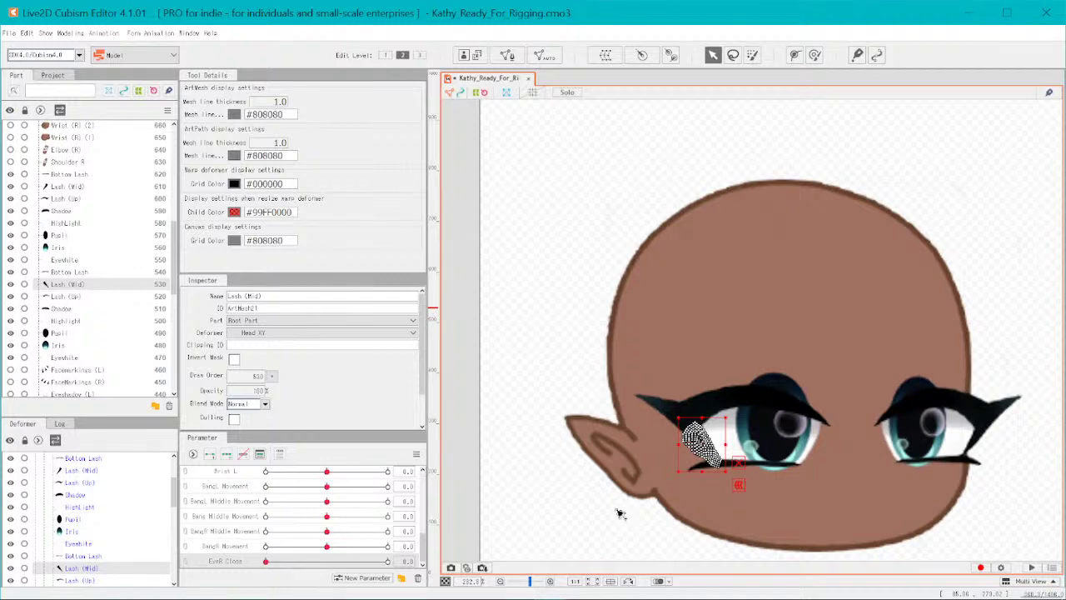
pyautogui.click(551, 325)
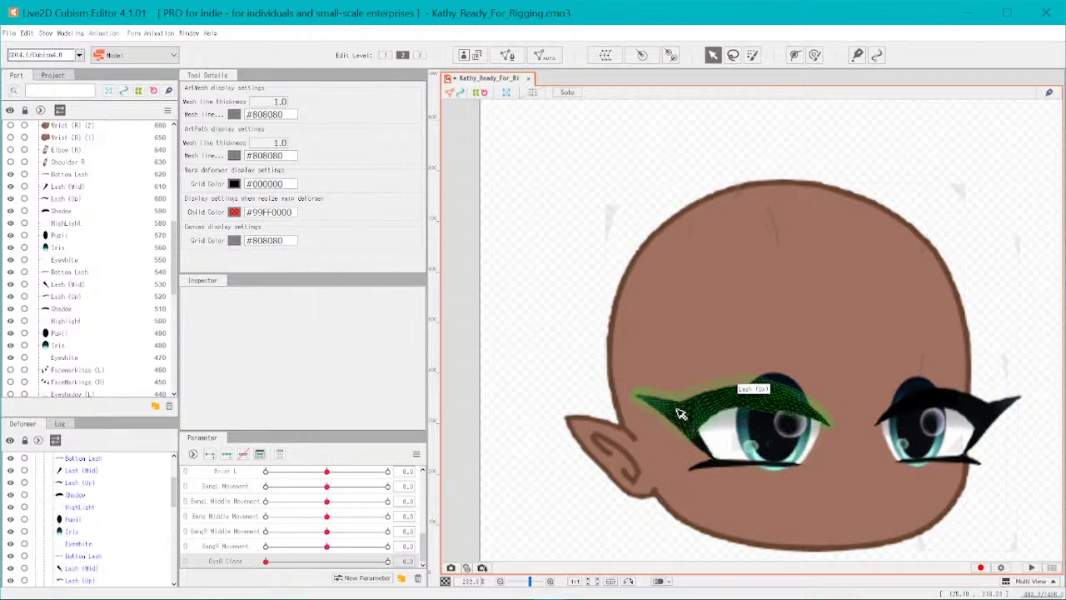
pyautogui.click(702, 445)
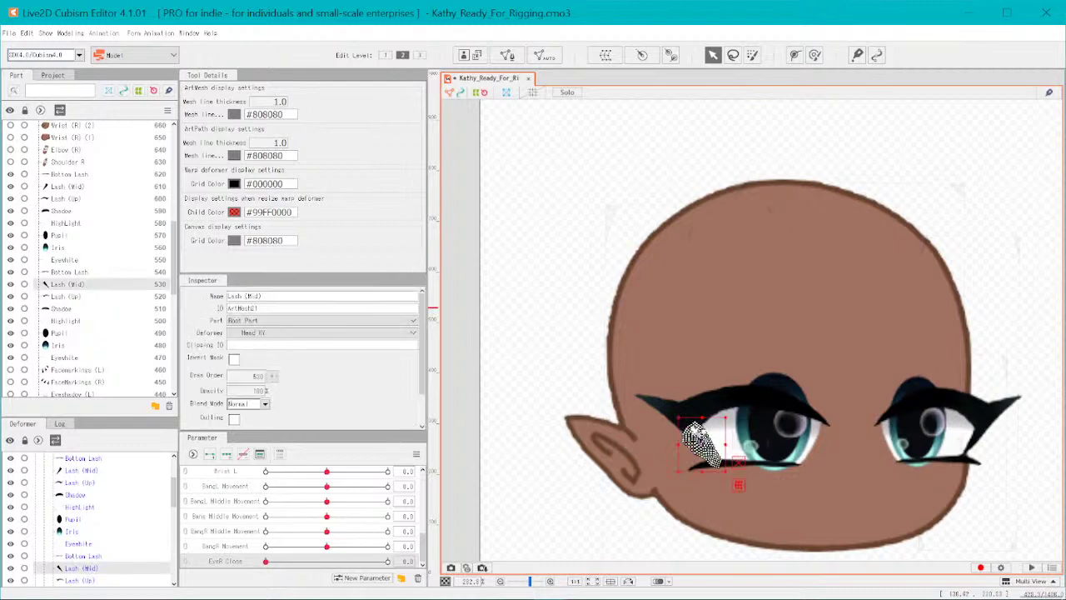
# - Draw a three-point deform path down the right Lash (Mid), shifting its middle and upper points to follow the lash
pyautogui.click(794, 55)
pyautogui.click(708, 460)
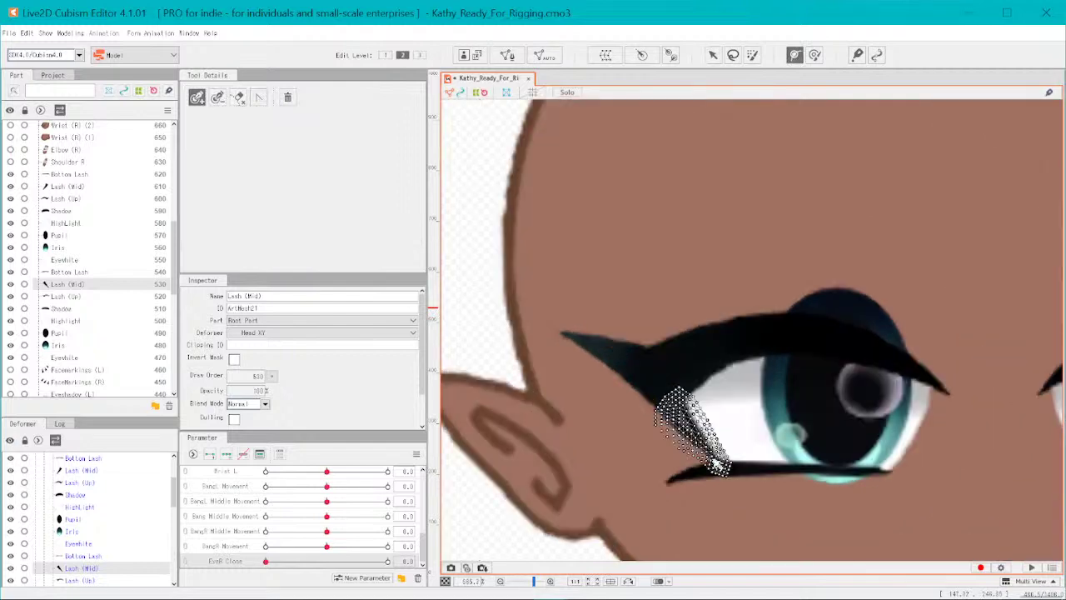
pyautogui.scroll(5, 718, 468)
pyautogui.click(595, 311)
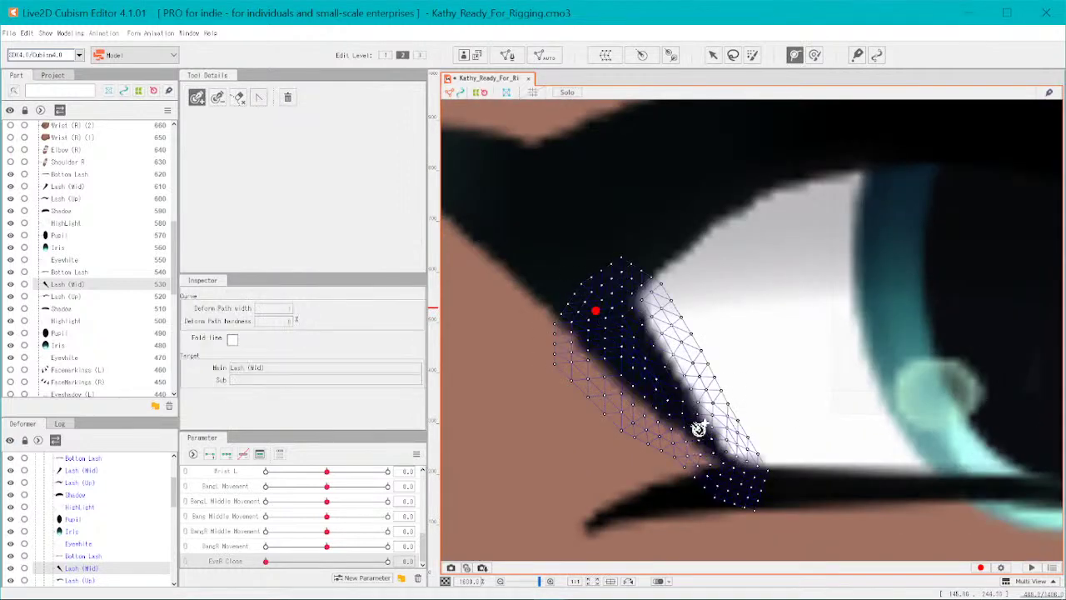
pyautogui.click(654, 376)
pyautogui.click(727, 456)
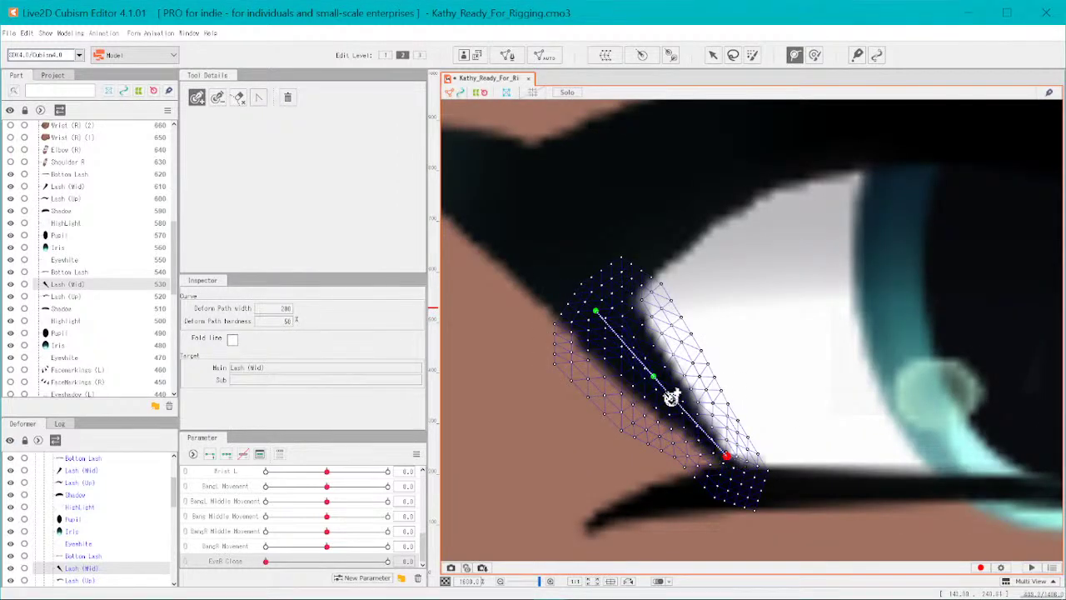
pyautogui.moveTo(654, 377); pyautogui.dragTo(645, 384)
pyautogui.moveTo(595, 311)
pyautogui.mouseDown()
pyautogui.moveTo(609, 316)
pyautogui.moveTo(598, 315)
pyautogui.mouseUp()
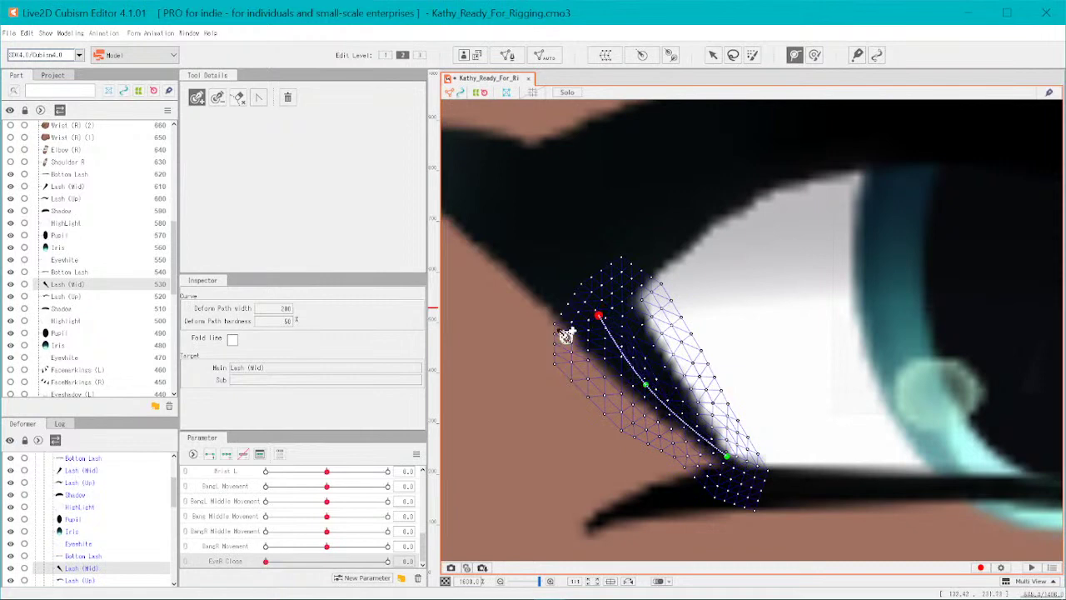
# - Add two EyeR Close keys to Lash (Mid) and try bending it at 1.0 with its upper and middle path points
pyautogui.moveTo(267, 561); pyautogui.dragTo(479, 553)
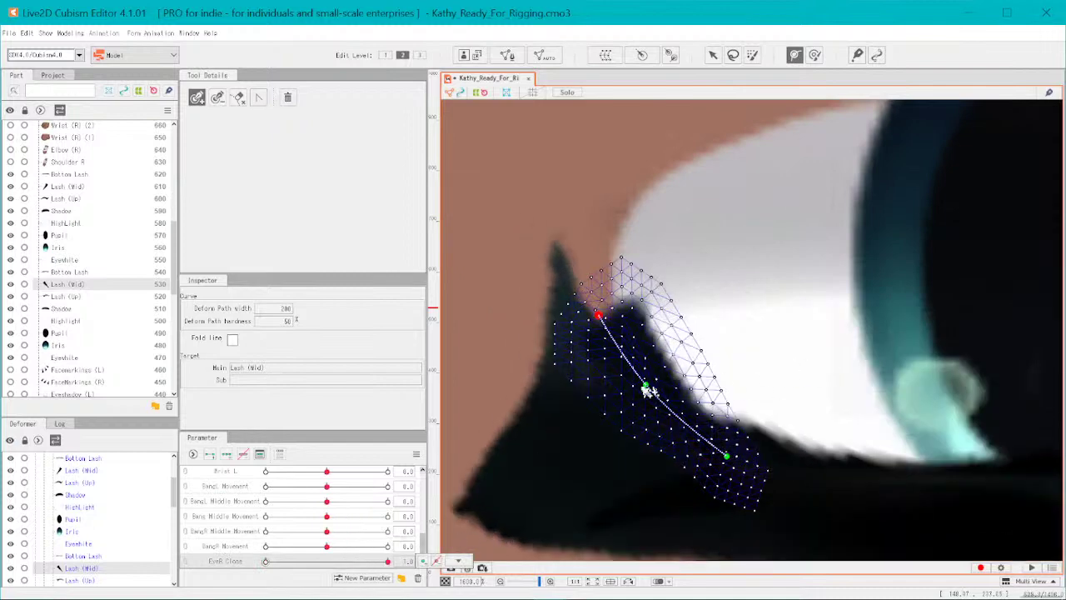
pyautogui.scroll(-6, 616, 395)
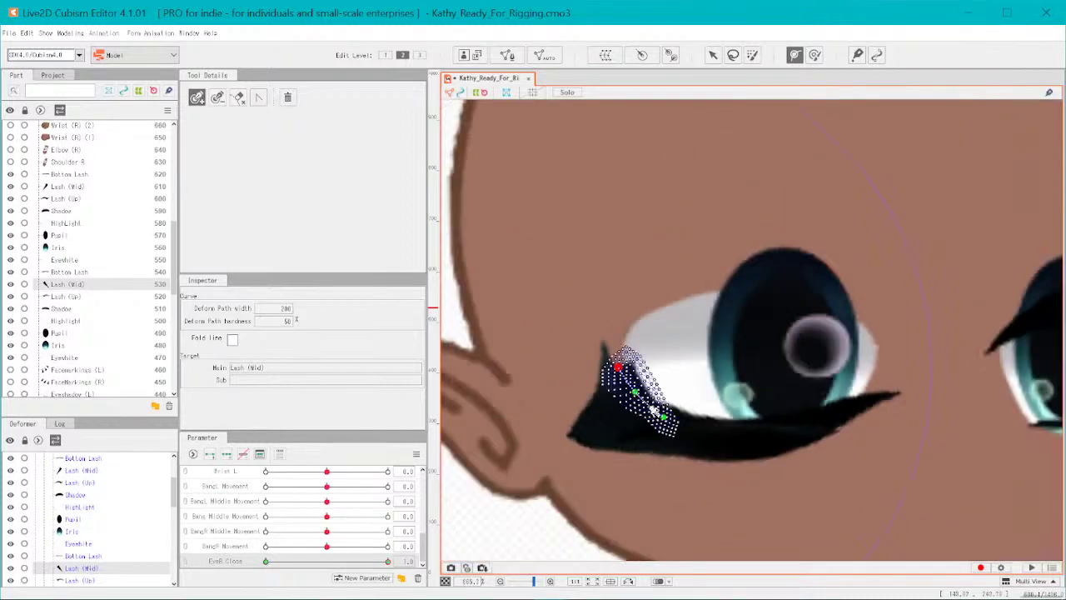
pyautogui.scroll(1, 595, 427)
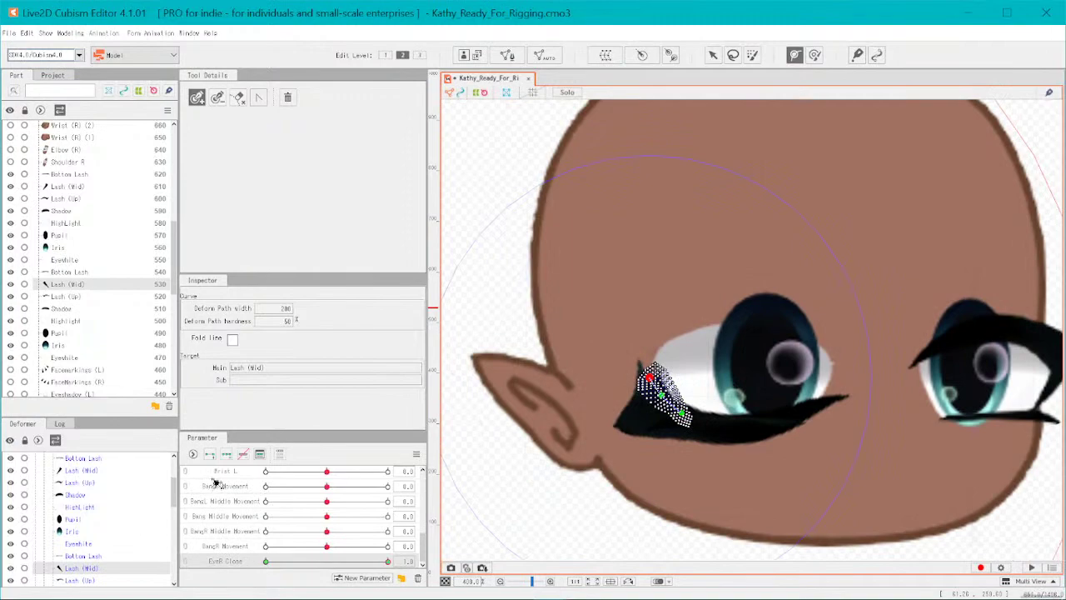
pyautogui.scroll(3, 721, 375)
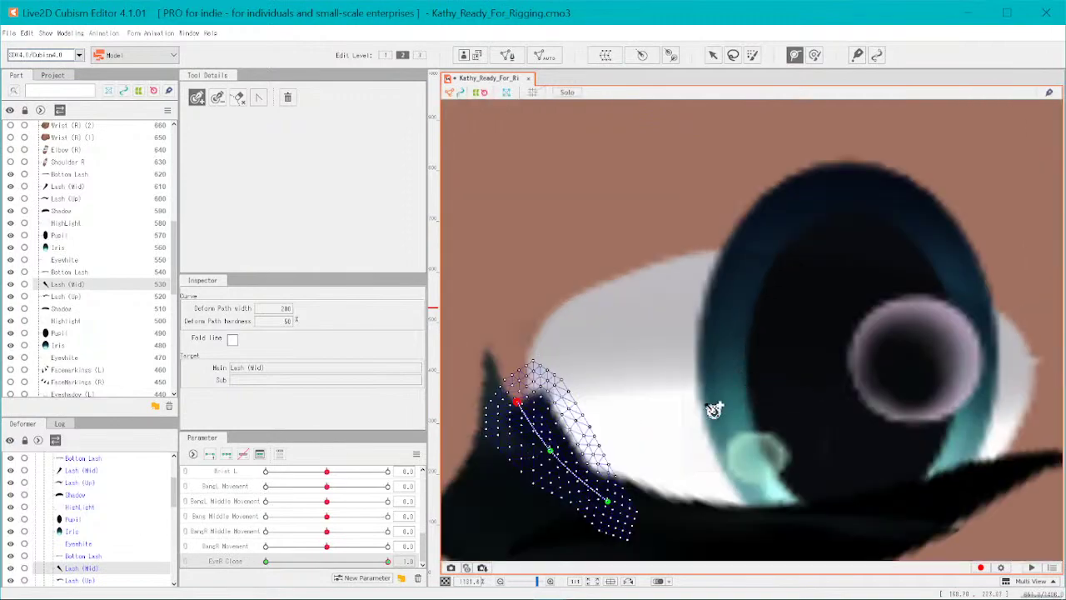
pyautogui.scroll(-3, 630, 481)
pyautogui.scroll(3, 614, 483)
pyautogui.scroll(-1, 583, 467)
pyautogui.scroll(1, 553, 447)
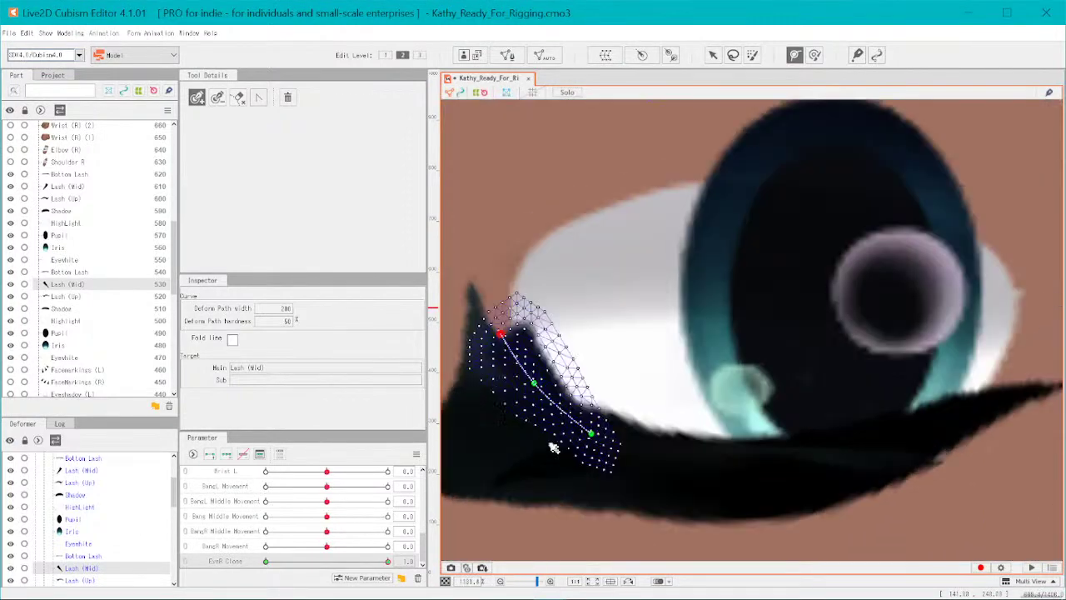
pyautogui.moveTo(500, 334)
pyautogui.mouseDown()
pyautogui.moveTo(491, 346)
pyautogui.moveTo(507, 340)
pyautogui.mouseUp()
pyautogui.moveTo(537, 384)
pyautogui.mouseDown()
pyautogui.moveTo(559, 372)
pyautogui.moveTo(524, 397)
pyautogui.moveTo(540, 390)
pyautogui.mouseUp()
# - Undo the Lash (Mid) bend, its EyeR Close keys and its deform path
pyautogui.hotkey('ctrl', 'z')
pyautogui.hotkey('ctrl', 'z')
pyautogui.hotkey('ctrl', 'z')
pyautogui.hotkey('ctrl', 'z')
pyautogui.hotkey('ctrl', 'z')
pyautogui.hotkey('ctrl', 'z')
pyautogui.hotkey('ctrl', 'z')
pyautogui.hotkey('ctrl', 'z')
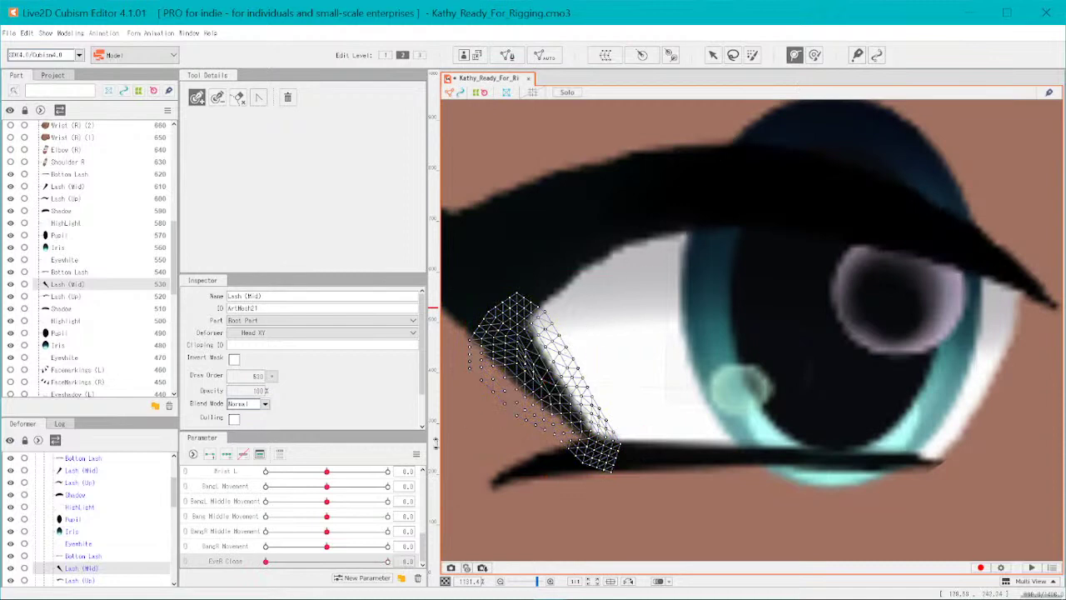
# - Draw a new three-point deform path along the right Lash (Mid) at EyeR Close 0.0, shifting the middle point to follow the lash
pyautogui.click(516, 338)
pyautogui.click(541, 381)
pyautogui.click(590, 436)
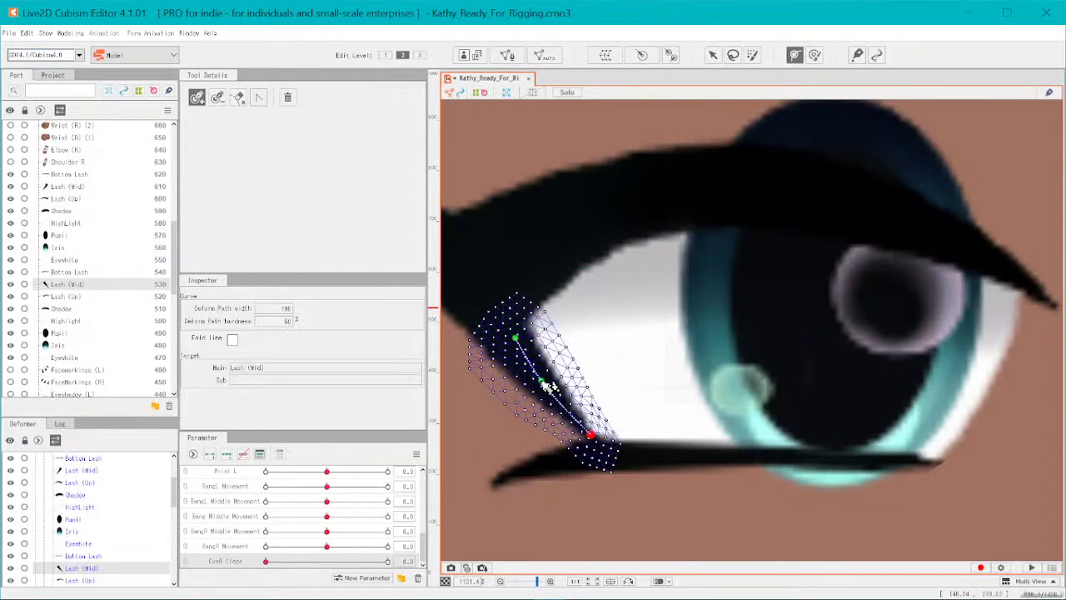
pyautogui.click(541, 382)
pyautogui.click(713, 55)
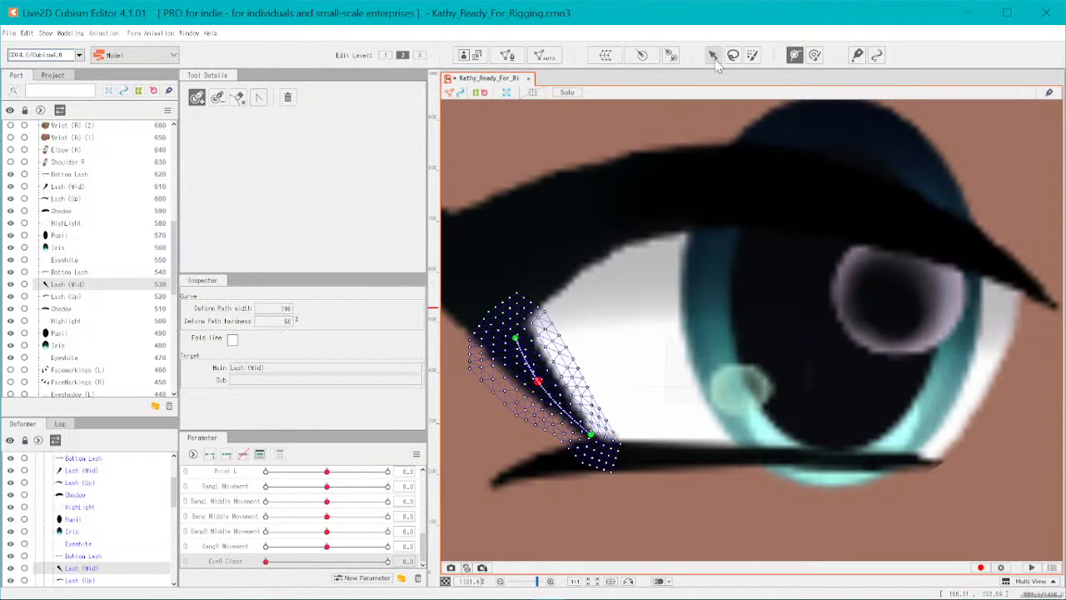
pyautogui.moveTo(559, 375)
pyautogui.mouseDown()
pyautogui.moveTo(582, 364)
pyautogui.moveTo(553, 391)
pyautogui.moveTo(540, 378)
pyautogui.mouseUp()
pyautogui.hotkey('ctrl', 'z')
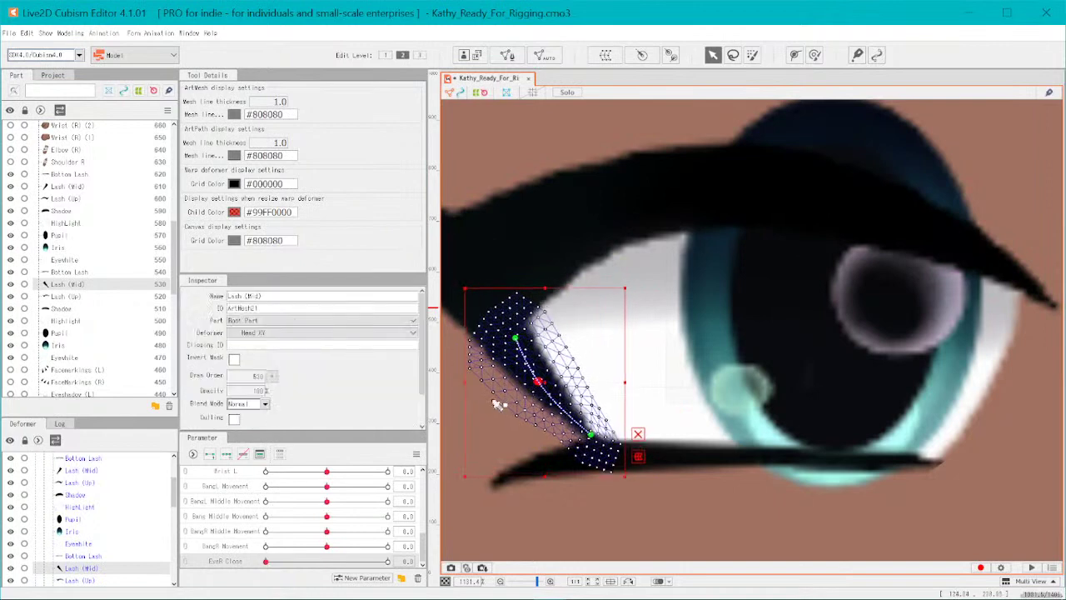
# - Add two EyeR Close keys to Lash (Mid) and, at 1.0, start bending it down into the closed upper lash
pyautogui.click(212, 455)
pyautogui.moveTo(266, 563); pyautogui.dragTo(413, 546)
pyautogui.scroll(3, 558, 369)
pyautogui.moveTo(506, 403); pyautogui.dragTo(490, 425)
pyautogui.scroll(-5, 594, 487)
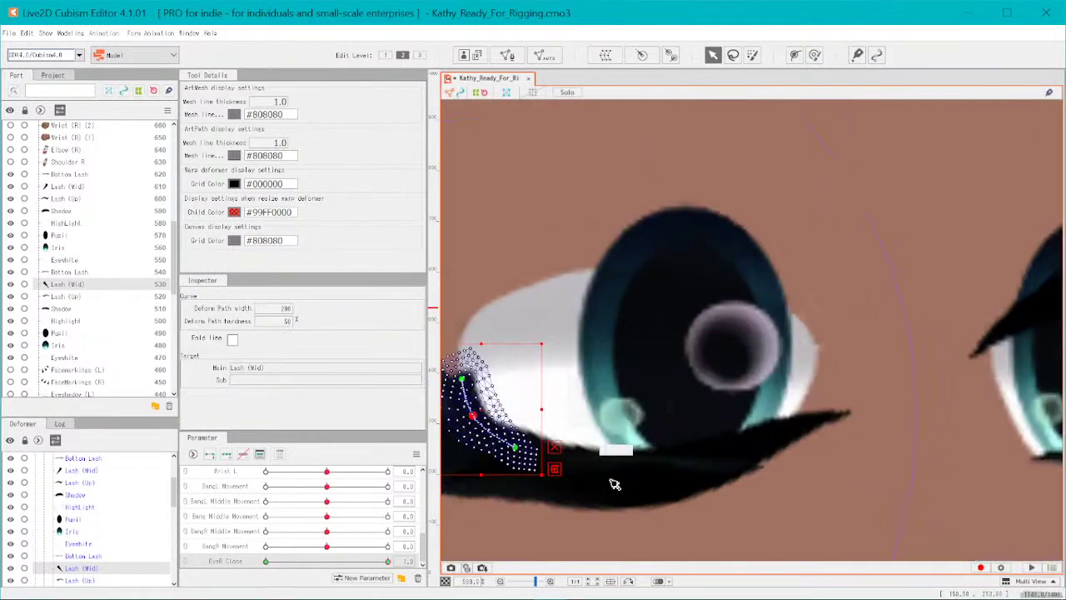
# - Bend Lash (Mid) at EyeR Close 1.0 by adjusting its three deform path points into a curve following the closed upper lash
pyautogui.click(590, 581)
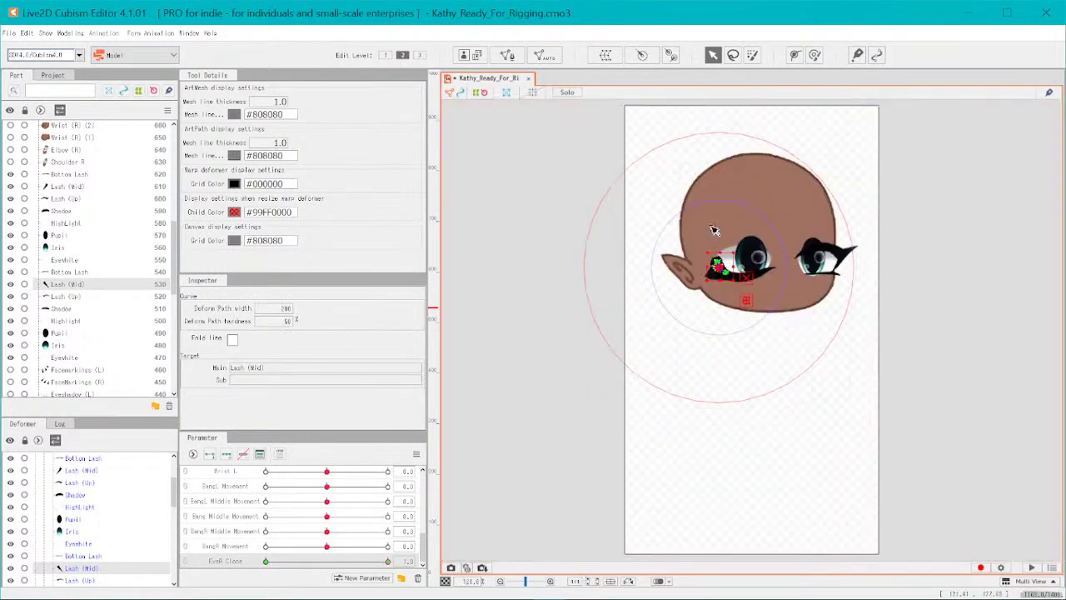
pyautogui.scroll(5, 725, 286)
pyautogui.moveTo(740, 381); pyautogui.dragTo(752, 427)
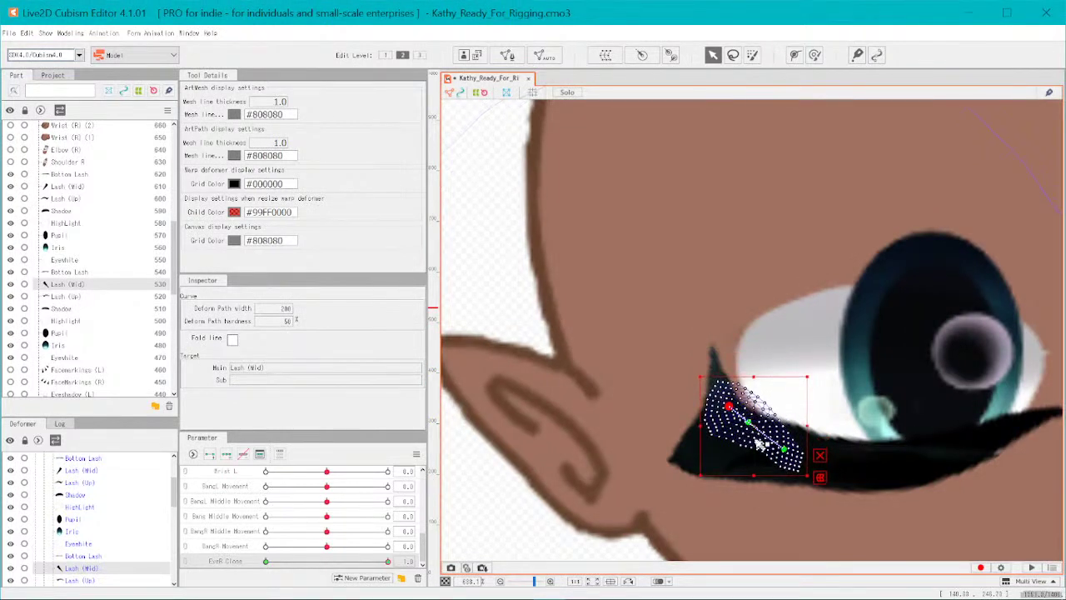
pyautogui.scroll(3, 760, 443)
pyautogui.click(733, 410)
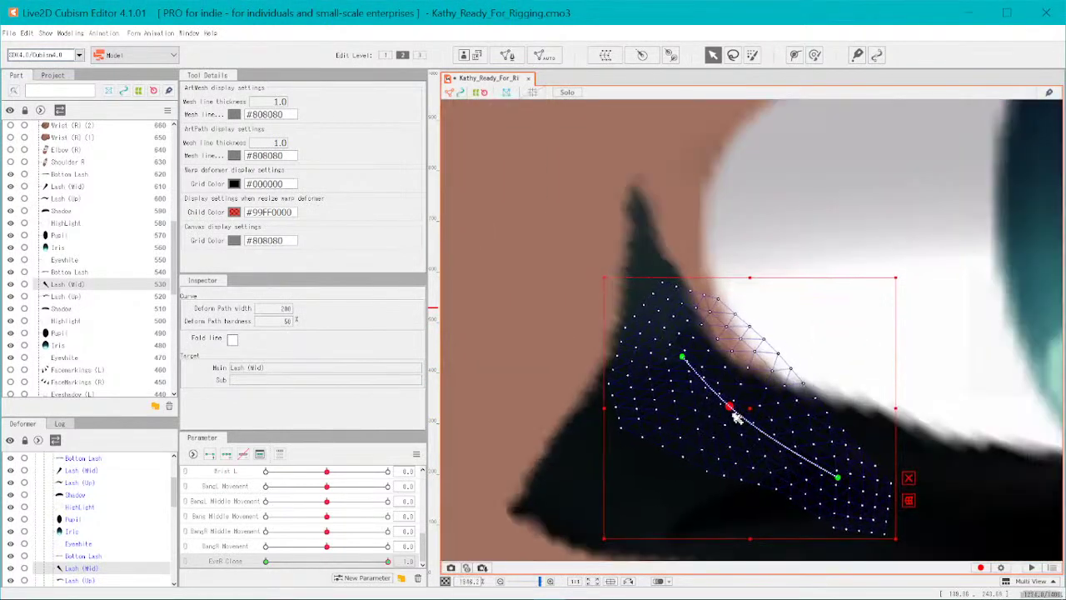
pyautogui.moveTo(734, 413); pyautogui.dragTo(726, 423)
pyautogui.moveTo(839, 479); pyautogui.dragTo(838, 470)
pyautogui.click(726, 419)
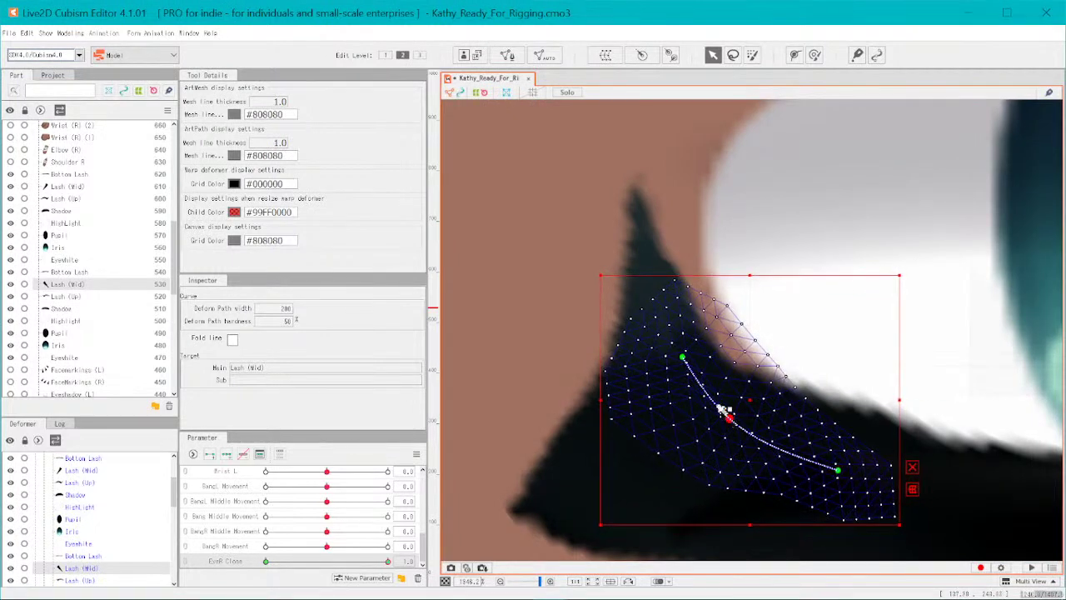
pyautogui.moveTo(691, 373); pyautogui.dragTo(690, 370)
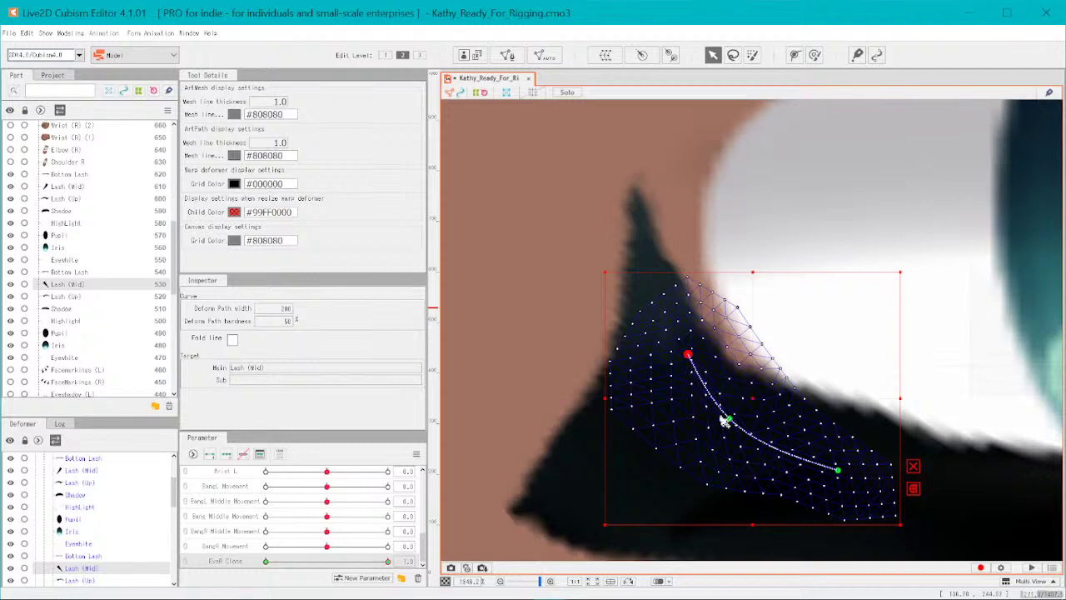
# - Shift the bent Lash (Mid) inward and refine its path points so it sits within the closed upper lash
pyautogui.moveTo(753, 399); pyautogui.dragTo(776, 424)
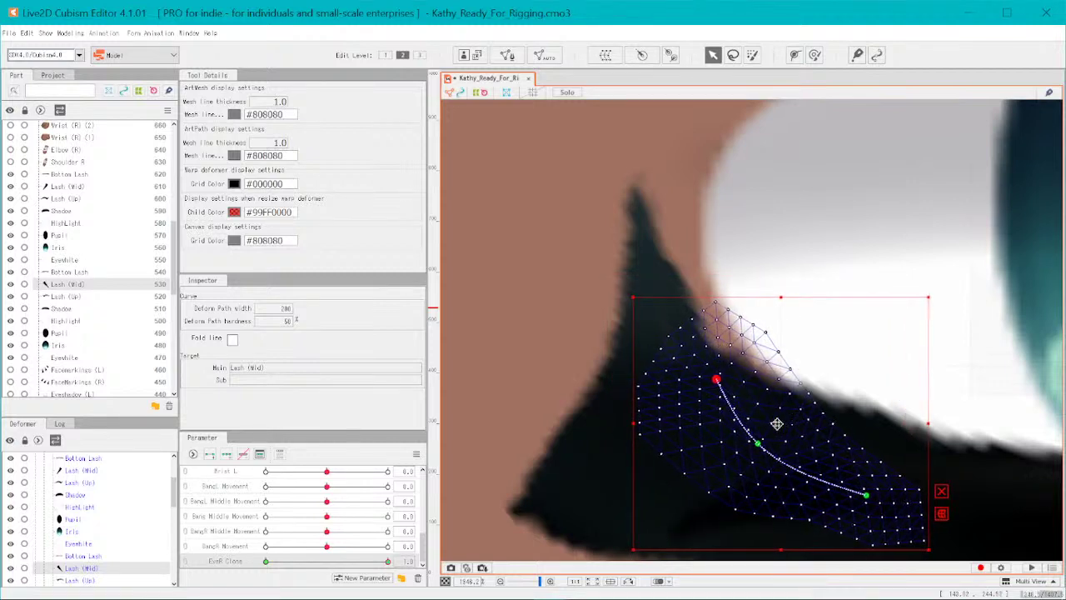
pyautogui.moveTo(717, 380); pyautogui.dragTo(701, 385)
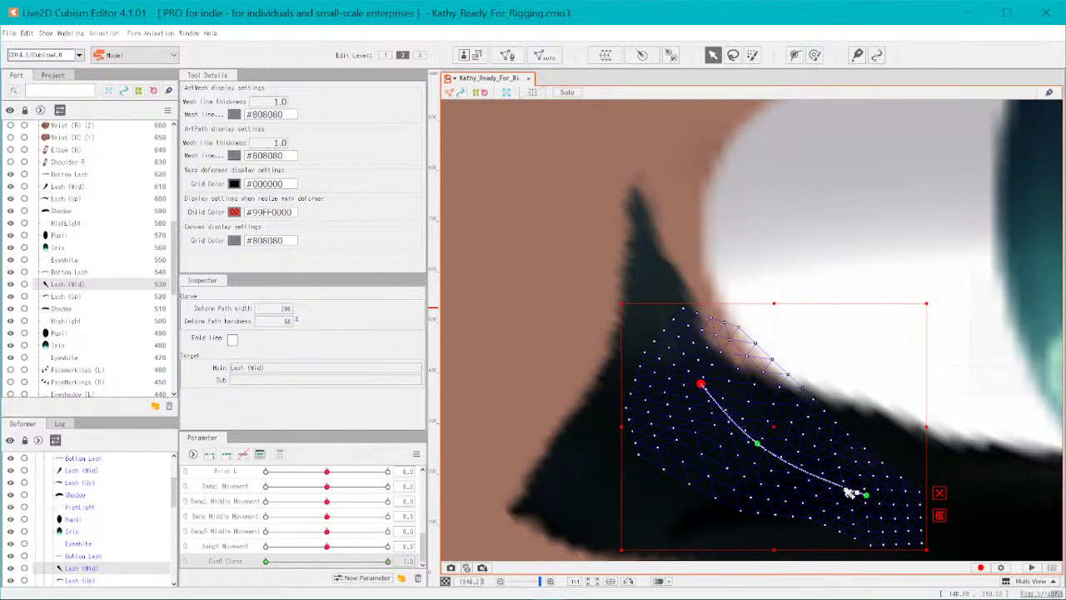
pyautogui.moveTo(867, 496); pyautogui.dragTo(896, 490)
pyautogui.moveTo(758, 443); pyautogui.dragTo(791, 463)
pyautogui.moveTo(702, 385); pyautogui.dragTo(722, 404)
pyautogui.scroll(-7, 593, 456)
pyautogui.click(536, 466)
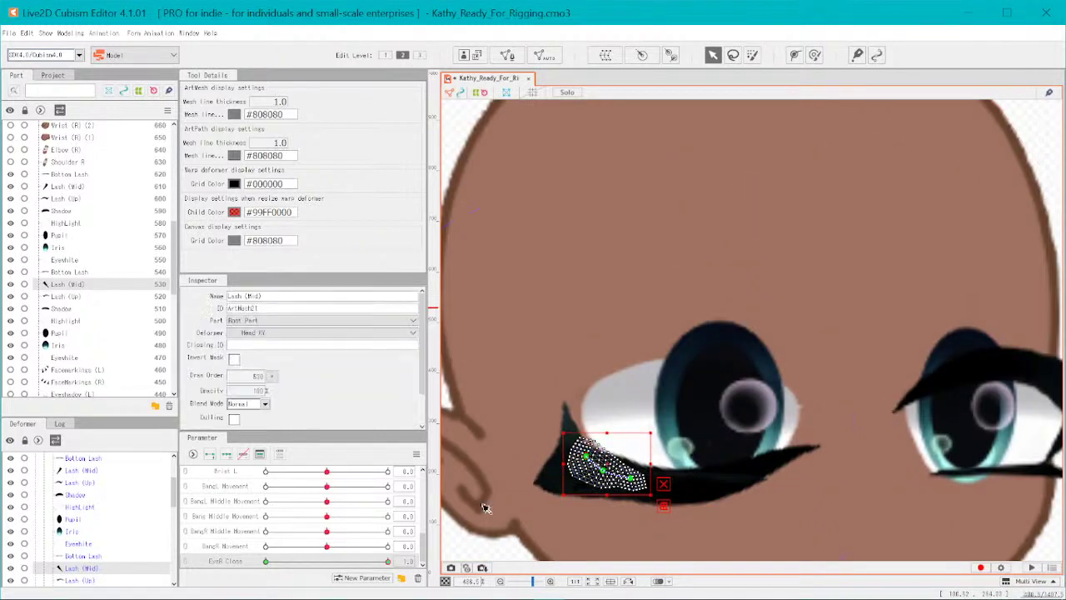
# - Return EyeR Close to 0.0 and check the right eye's lashes in the open pose
pyautogui.moveTo(387, 561); pyautogui.dragTo(90, 547)
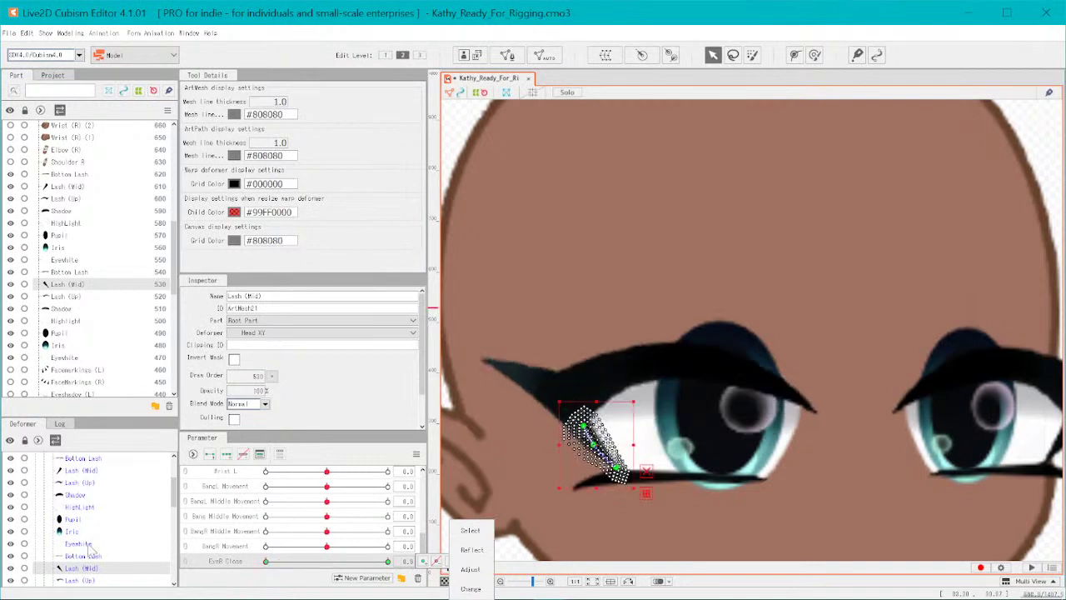
pyautogui.click(668, 481)
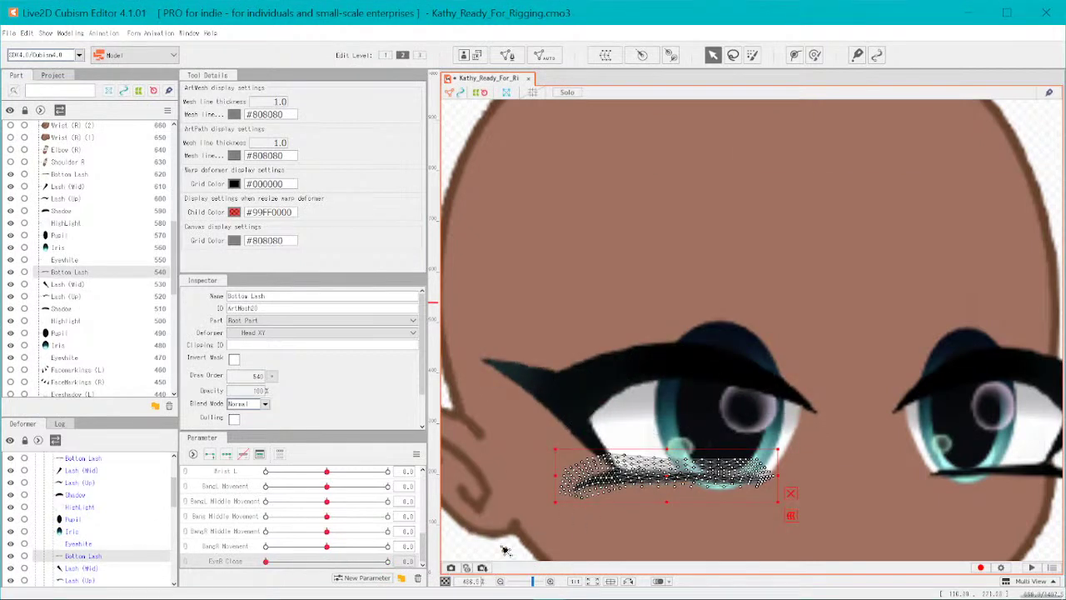
pyautogui.click(500, 552)
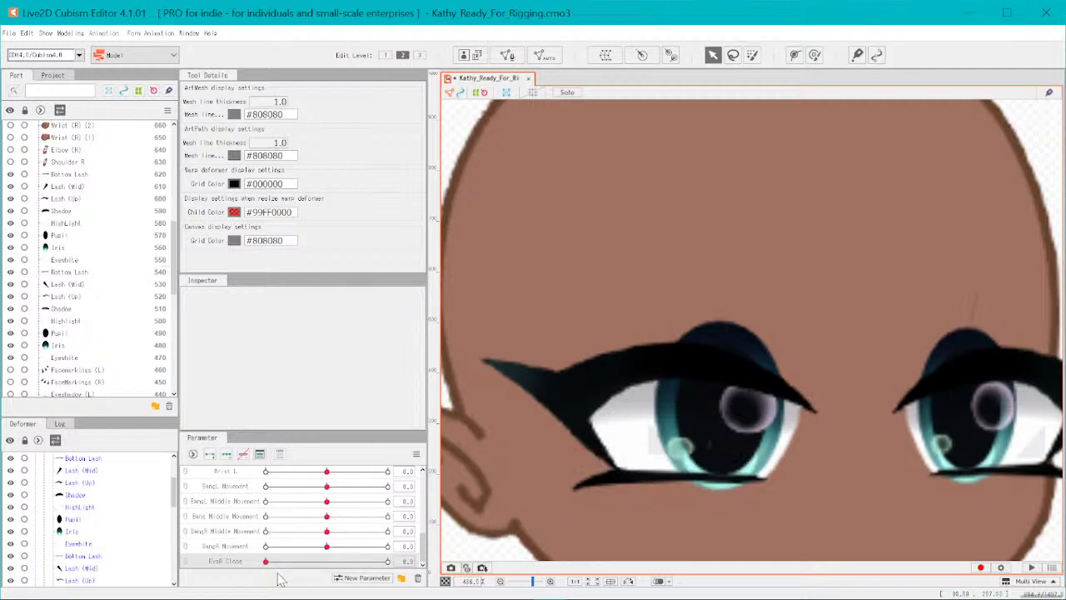
pyautogui.moveTo(283, 563); pyautogui.dragTo(200, 583)
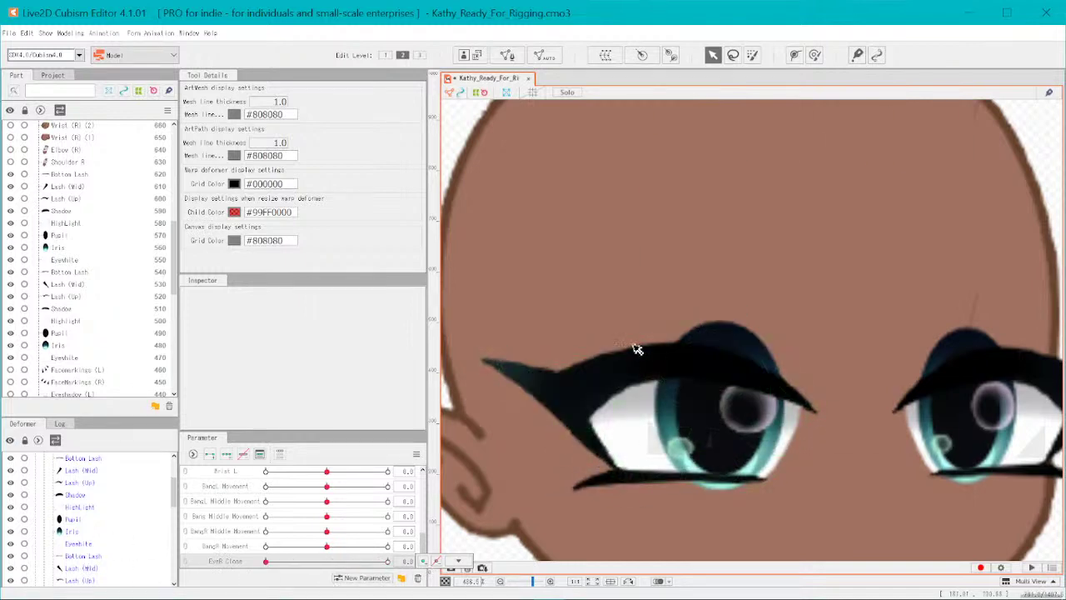
# - Copy the ID of the right Eyewhite, Eyewhite2, for use as a clipping mask
pyautogui.click(739, 331)
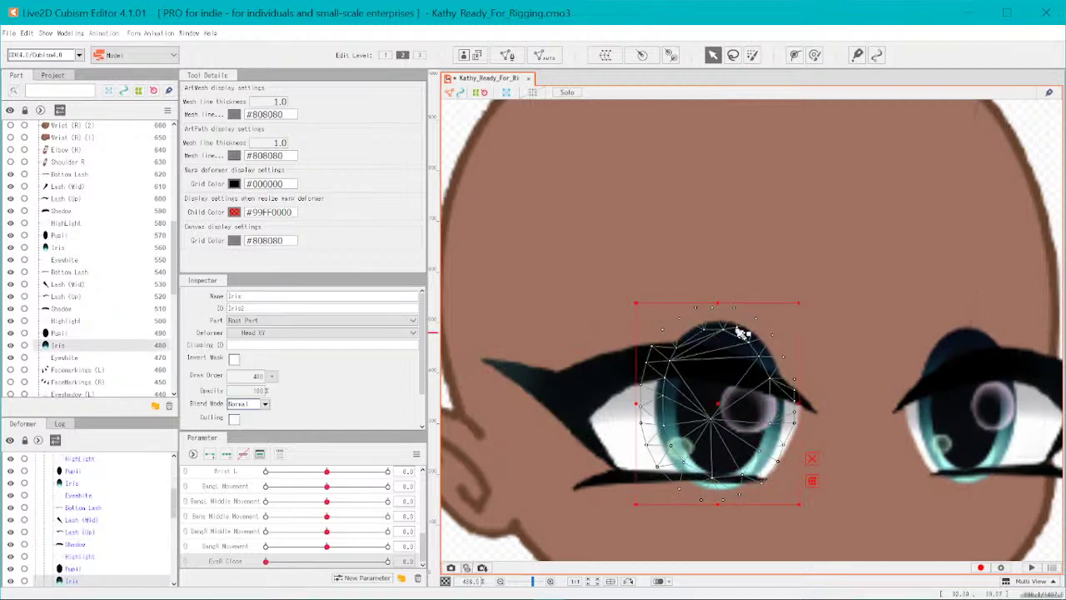
pyautogui.click(622, 451)
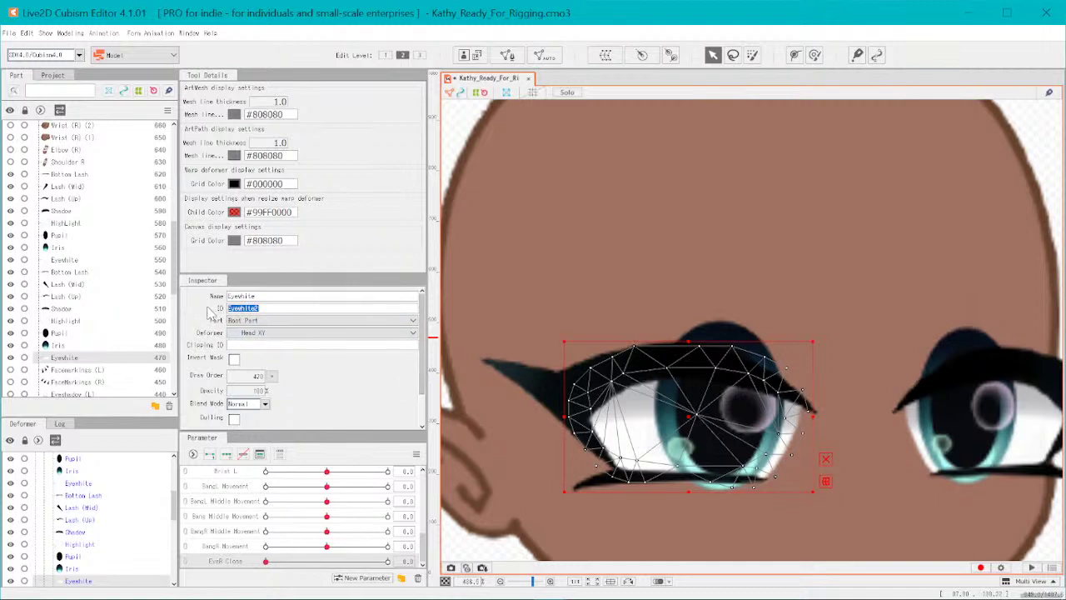
pyautogui.click(489, 547)
pyautogui.click(508, 545)
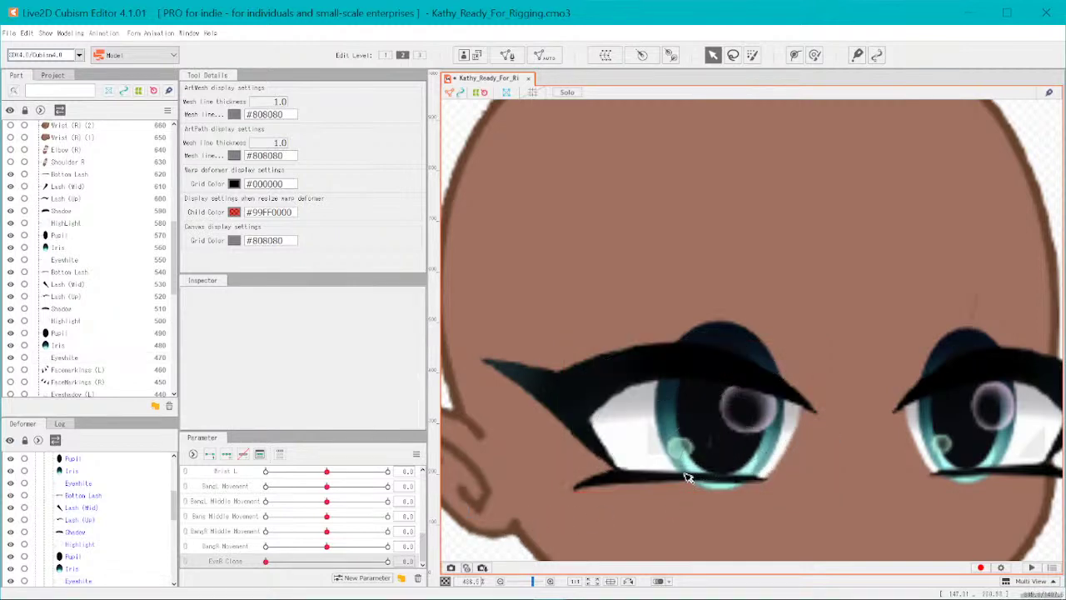
# - Clip the right eye's Shadow, Highlight, Iris and Pupil together to the eye white using Clipping ID Eyewhite2
pyautogui.scroll(3, 769, 416)
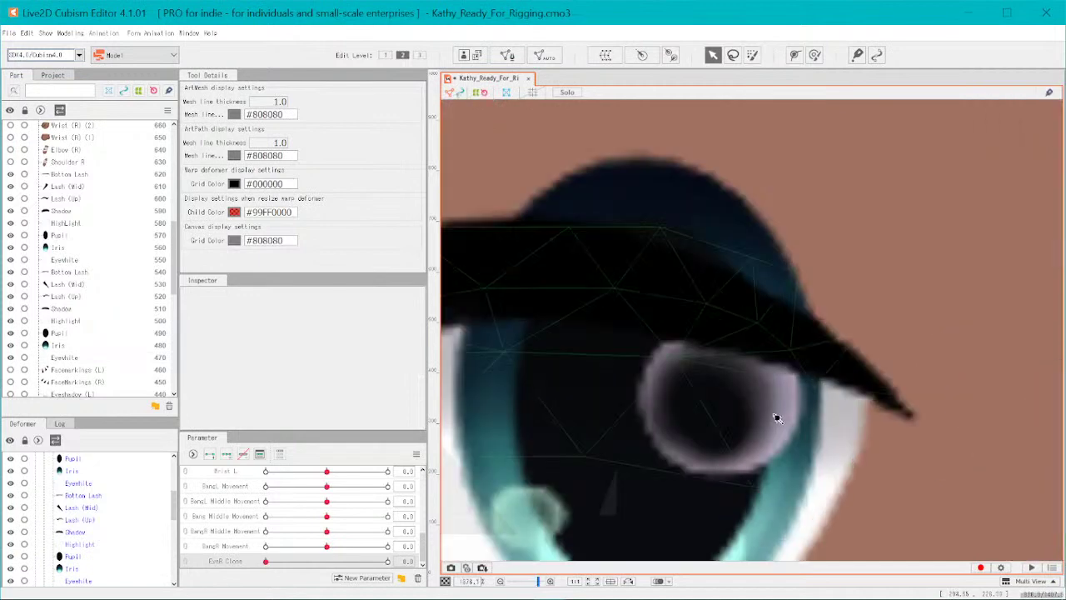
pyautogui.click(691, 464)
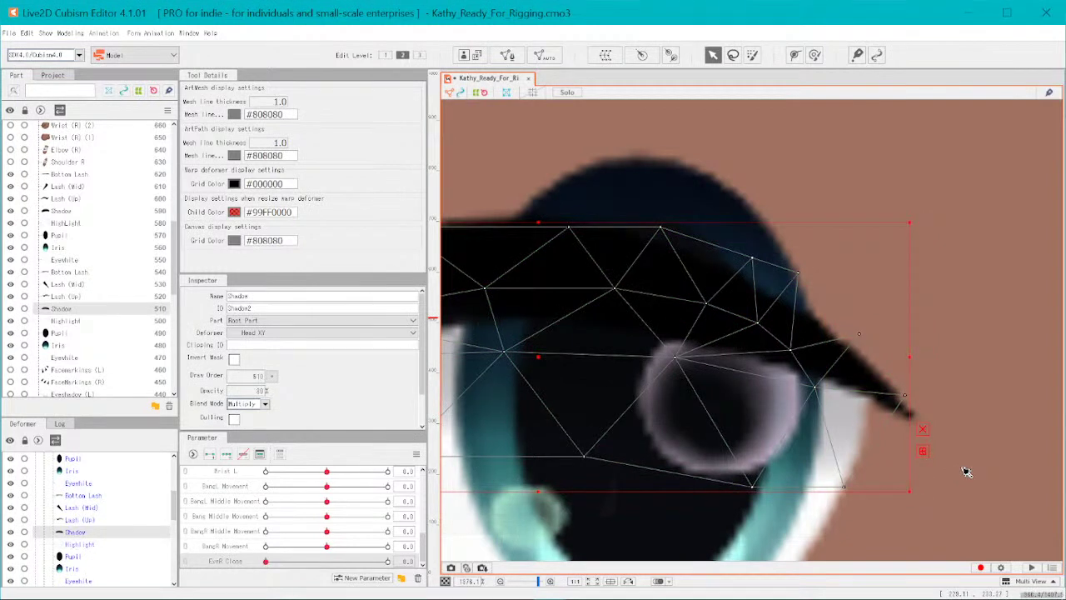
pyautogui.keyDown('shift'); pyautogui.click(671, 456); pyautogui.keyUp('shift')
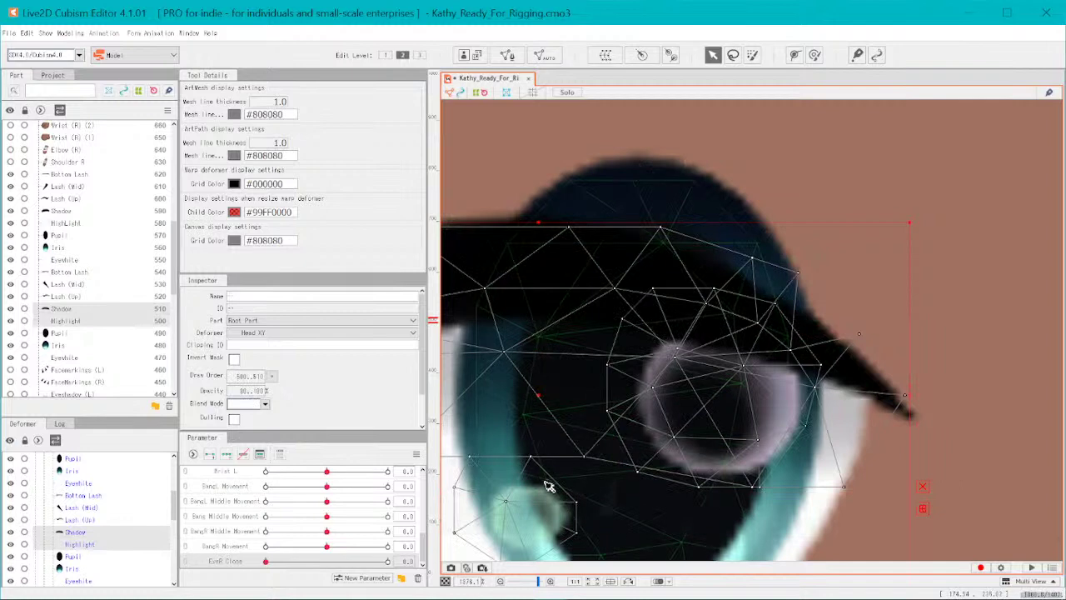
pyautogui.scroll(-5, 500, 426)
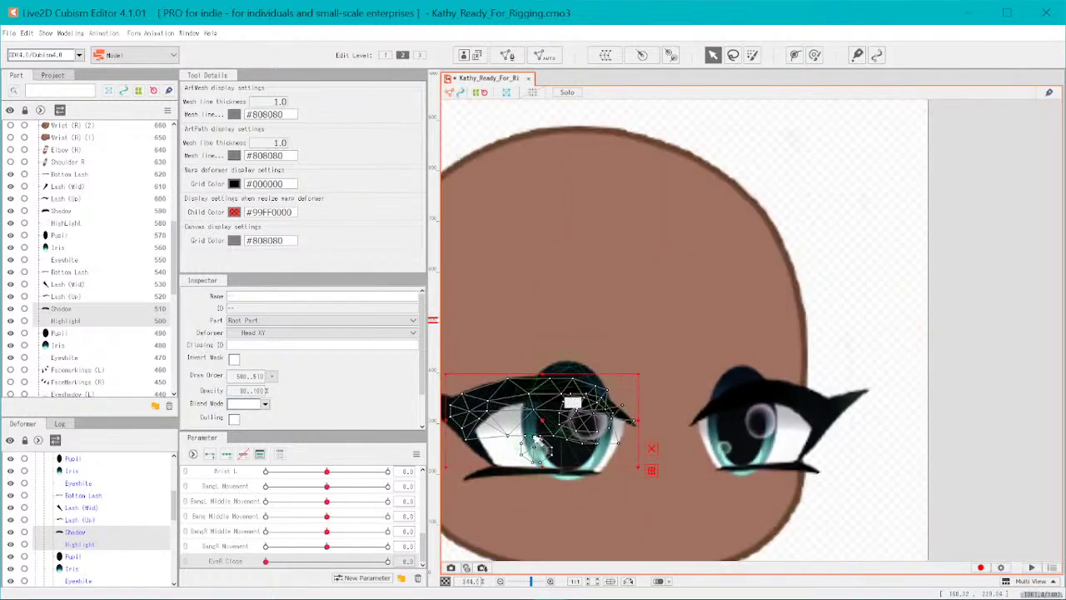
pyautogui.scroll(8, 537, 429)
pyautogui.keyDown('shift'); pyautogui.click(530, 405); pyautogui.keyUp('shift')
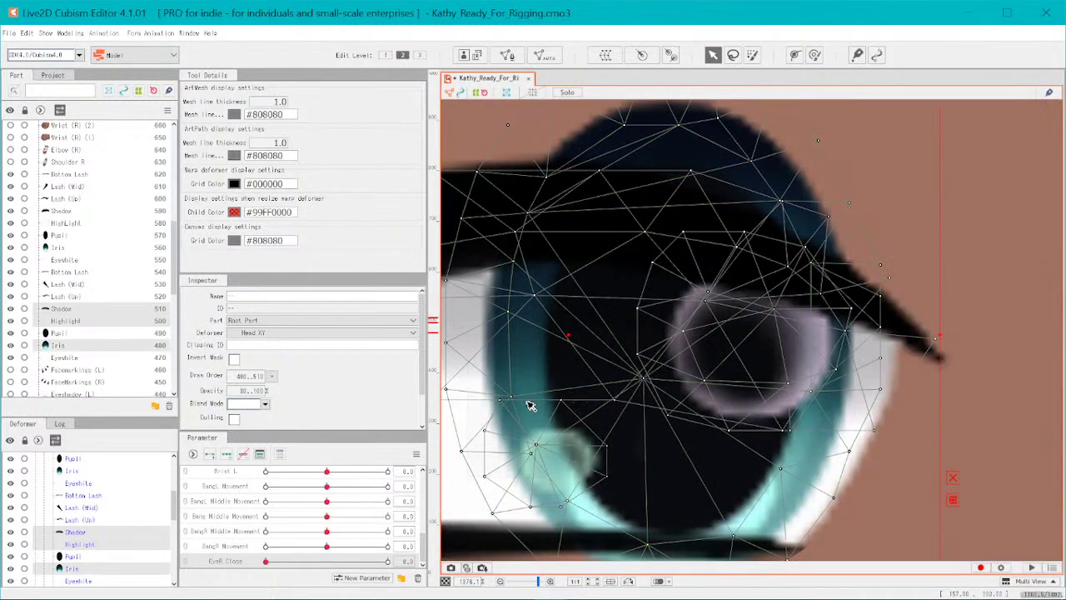
pyautogui.keyDown('shift'); pyautogui.click(637, 457); pyautogui.keyUp('shift')
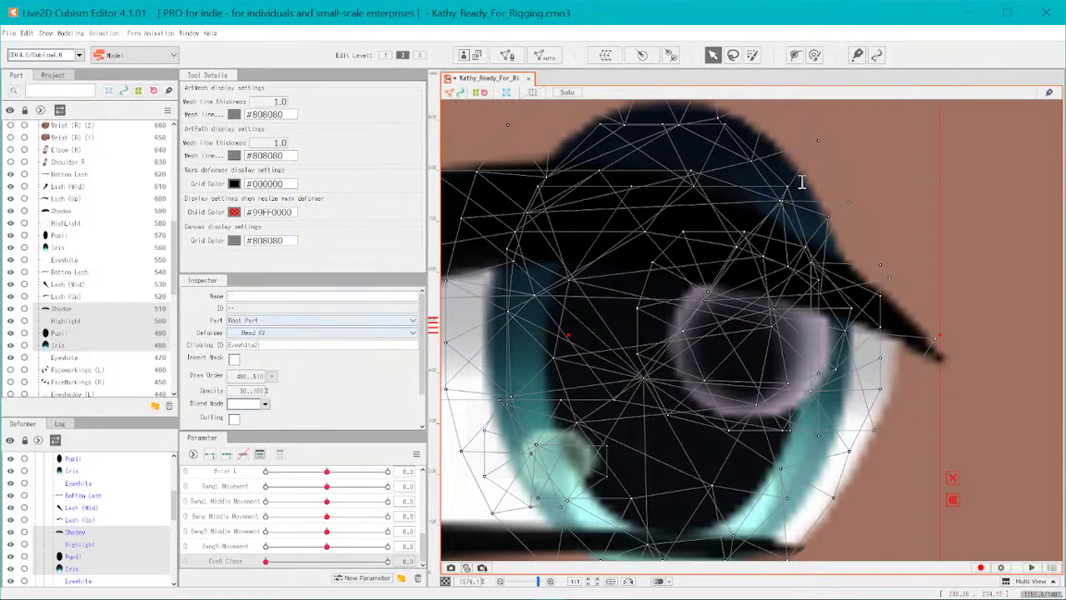
pyautogui.scroll(-2, 827, 220)
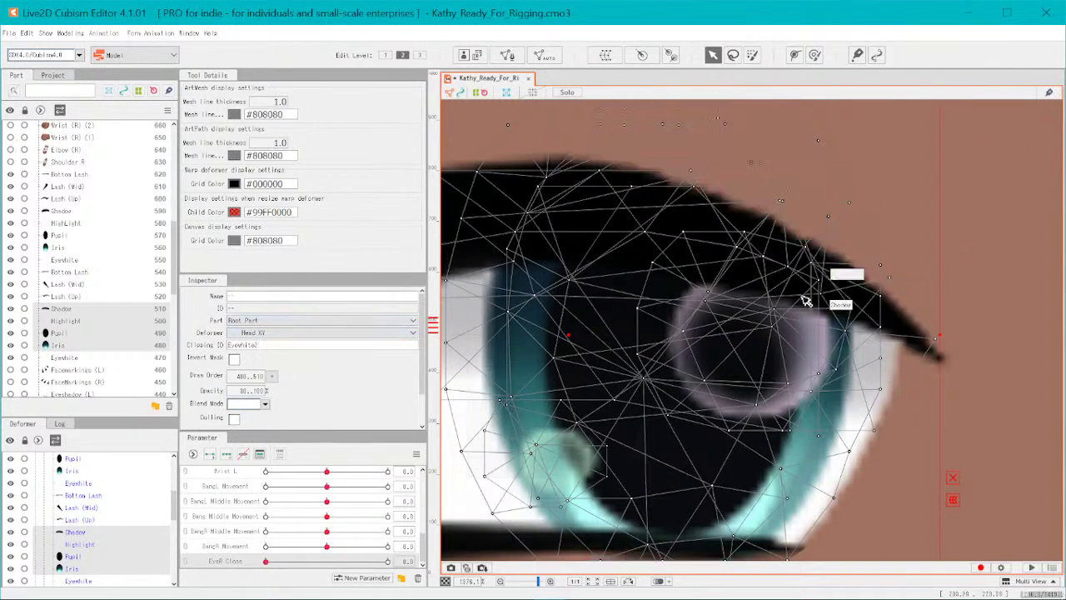
pyautogui.scroll(-5, 838, 301)
pyautogui.scroll(2, 688, 461)
pyautogui.click(688, 460)
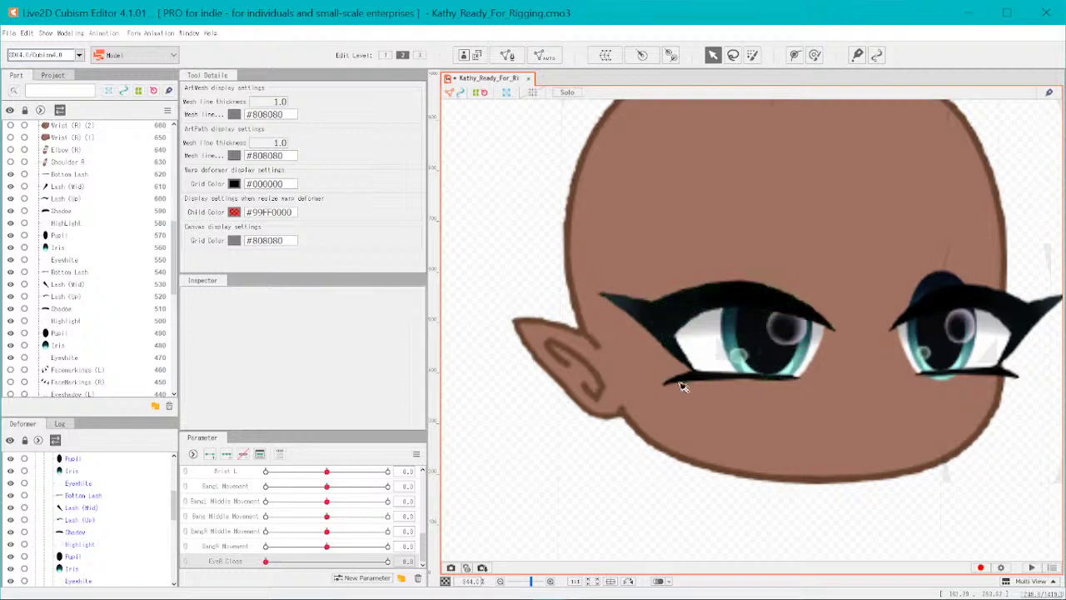
# - Add two EyeR Close keys to the right Eyewhite and, at 1.0, flatten it into a thin line behind the closed lash
pyautogui.click(706, 364)
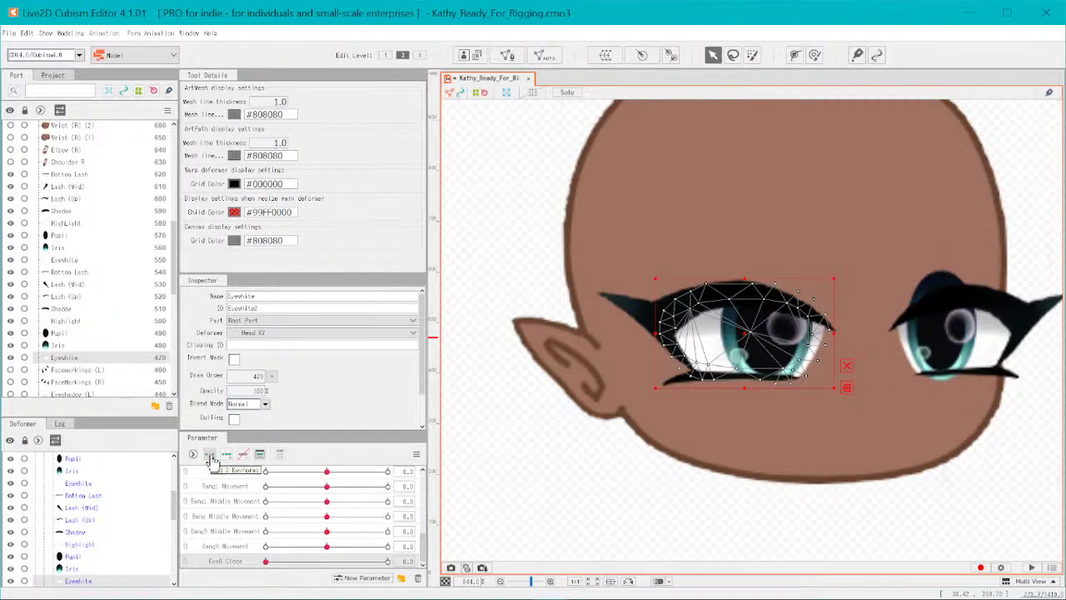
pyautogui.click(278, 565)
pyautogui.moveTo(278, 565); pyautogui.dragTo(390, 563)
pyautogui.scroll(5, 822, 377)
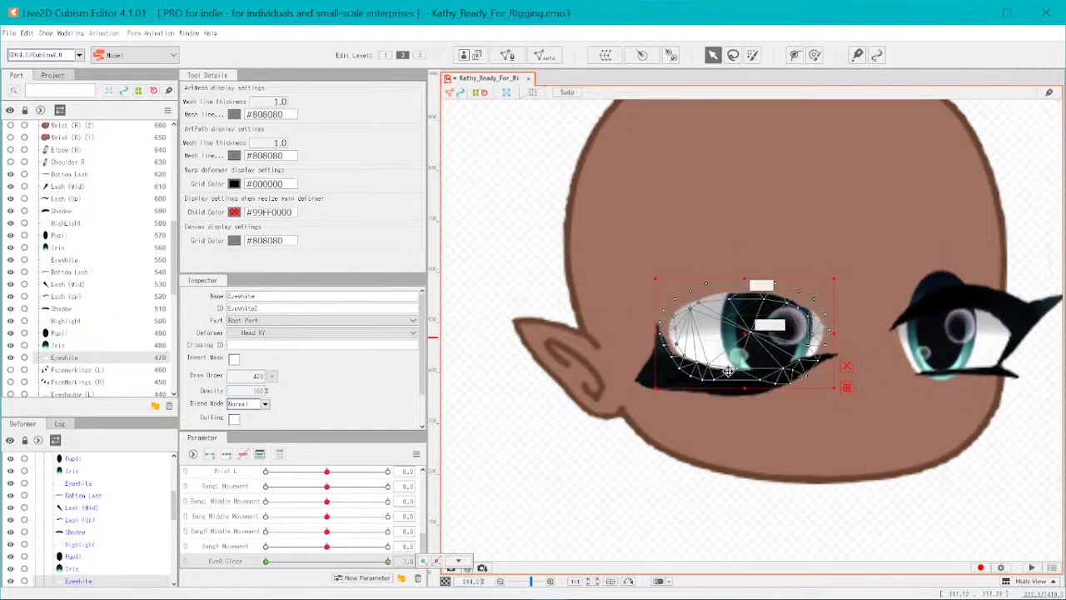
pyautogui.moveTo(761, 194); pyautogui.dragTo(788, 402)
pyautogui.scroll(5, 776, 399)
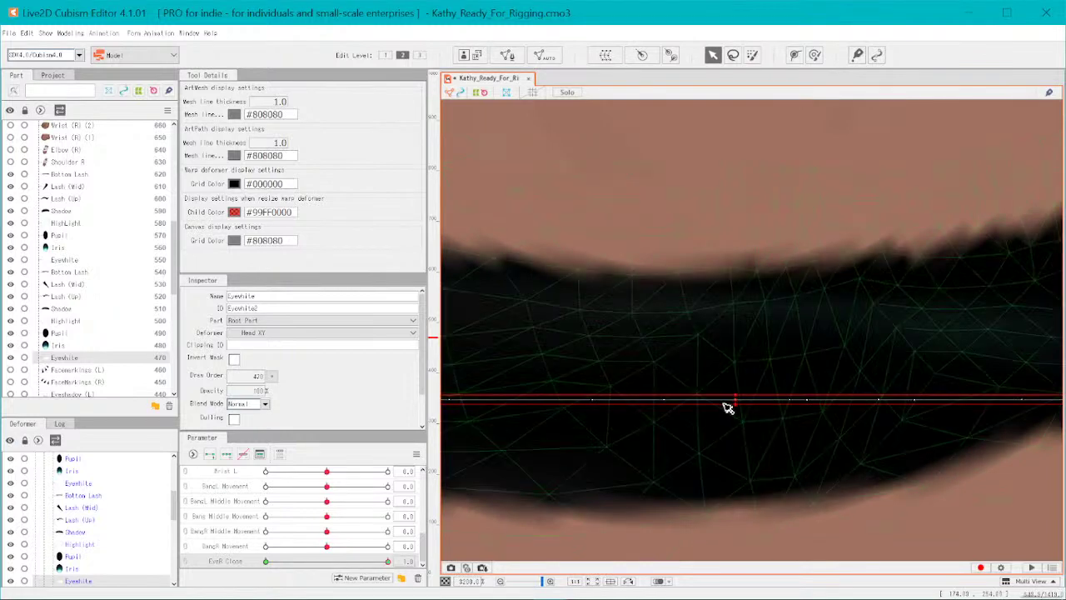
pyautogui.scroll(-5, 731, 397)
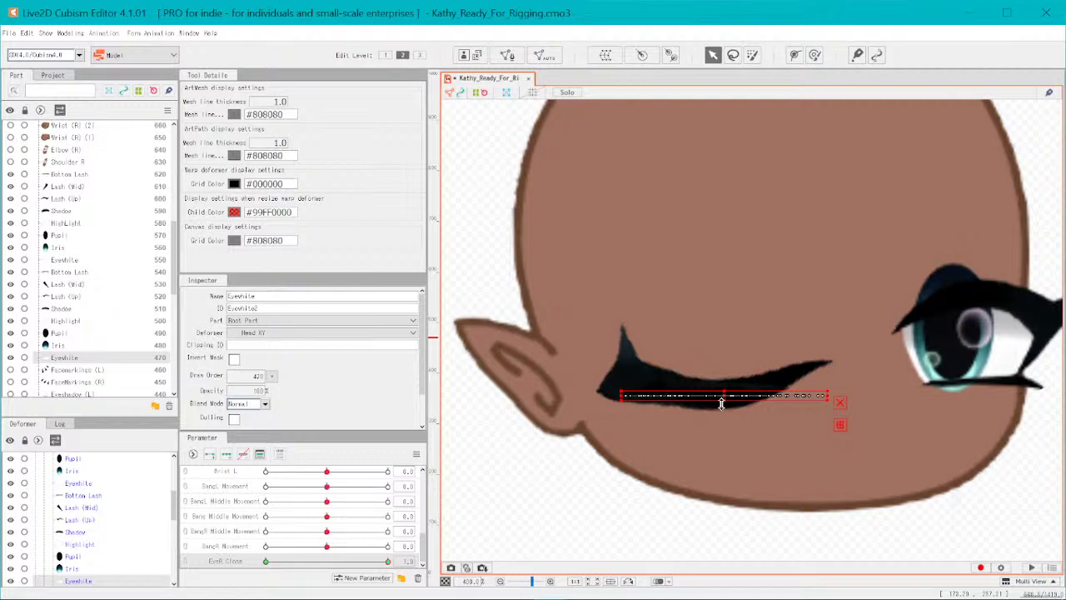
# - Draw a deform path along the flattened right Eyewhite with one point at each end
pyautogui.click(794, 55)
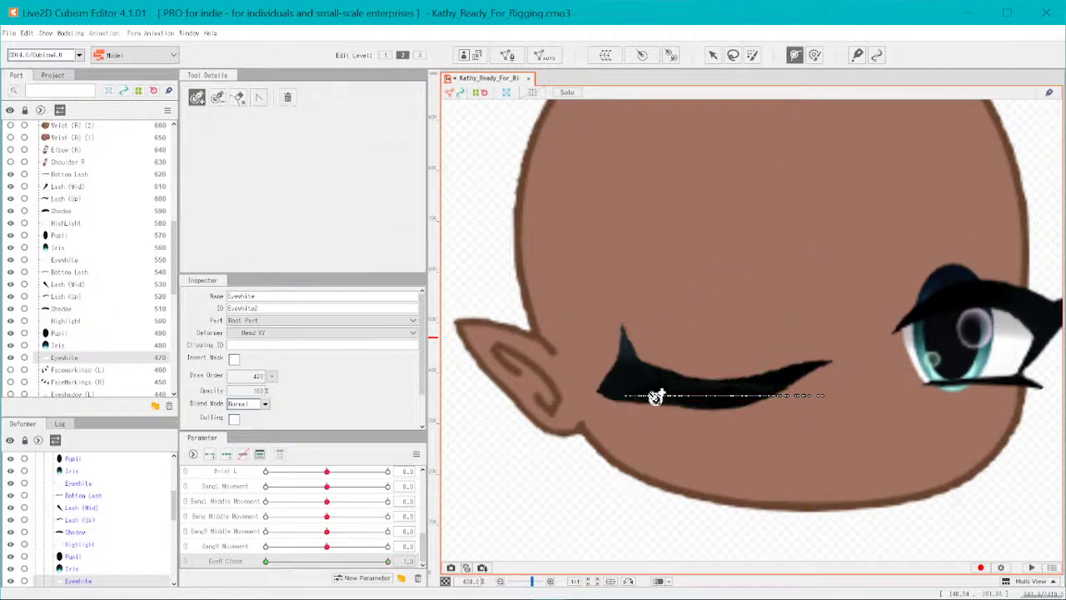
pyautogui.scroll(4, 614, 417)
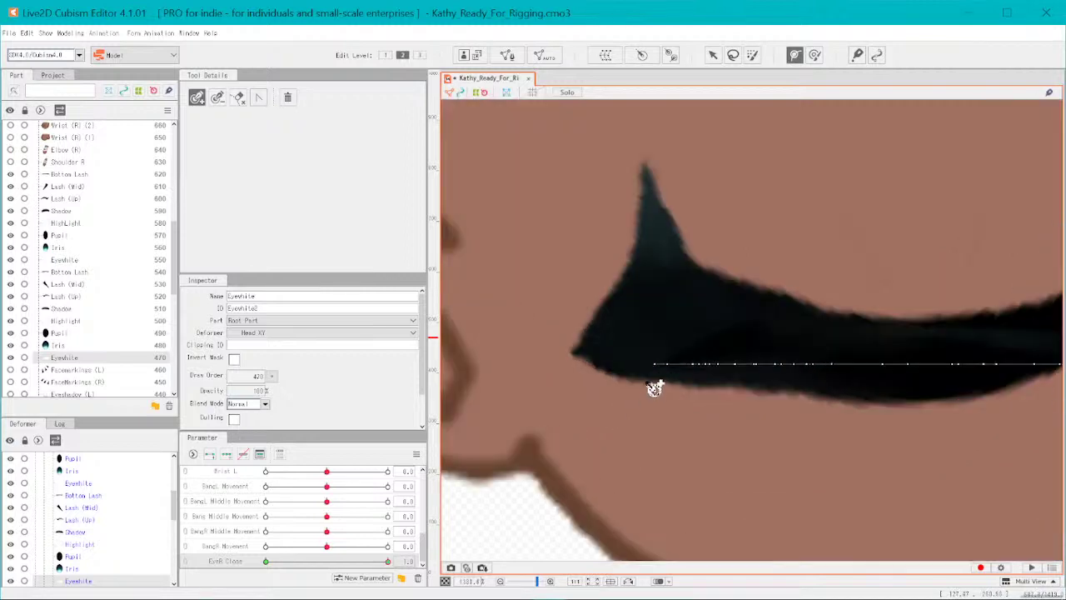
pyautogui.click(660, 365)
pyautogui.scroll(-4, 864, 369)
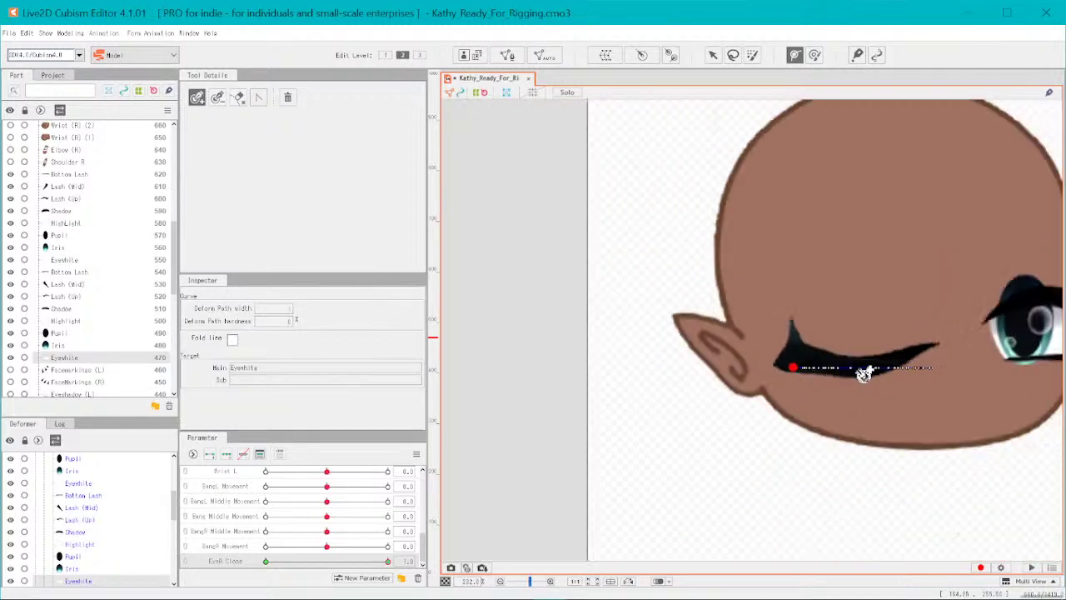
pyautogui.scroll(4, 935, 372)
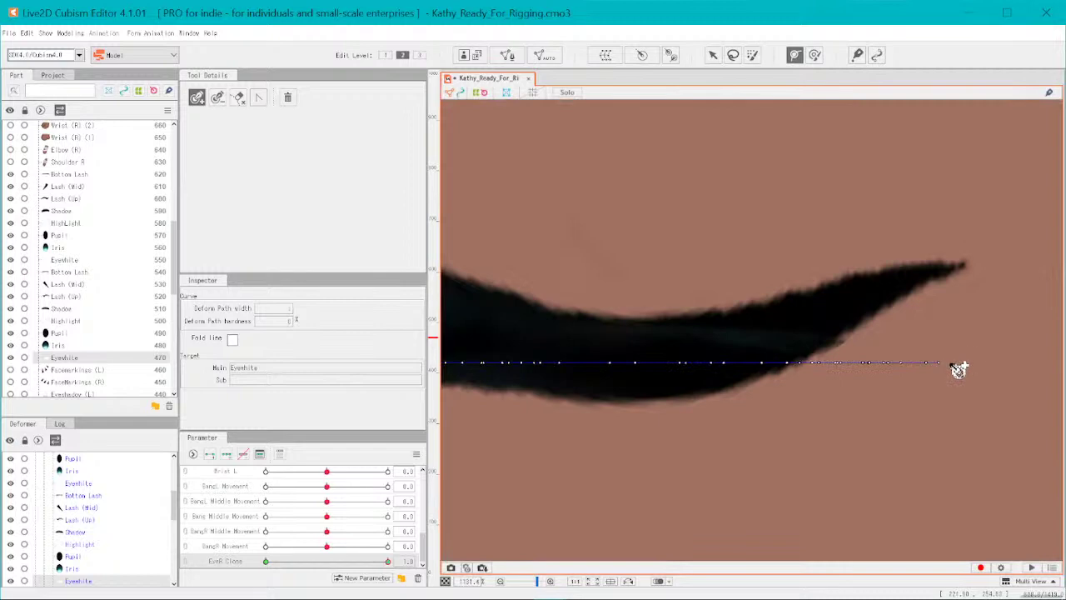
pyautogui.click(954, 365)
# - Align the deform path's outer end point with the outer end of the flattened right Eyewhite
pyautogui.scroll(-5, 667, 385)
pyautogui.scroll(5, 624, 380)
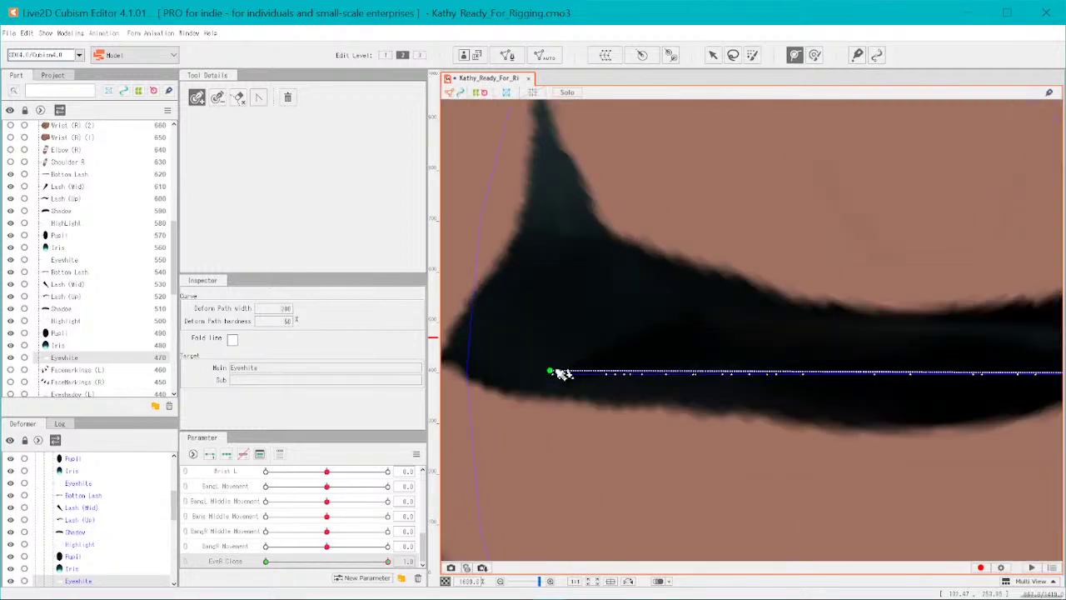
pyautogui.moveTo(552, 372); pyautogui.dragTo(542, 375)
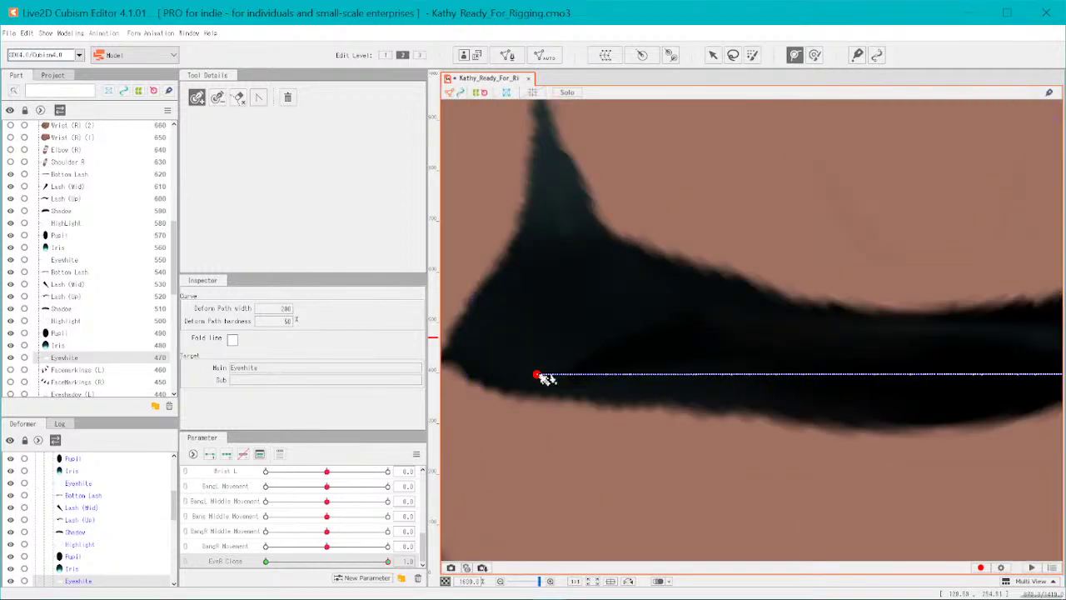
pyautogui.scroll(-4, 542, 376)
pyautogui.scroll(2, 600, 366)
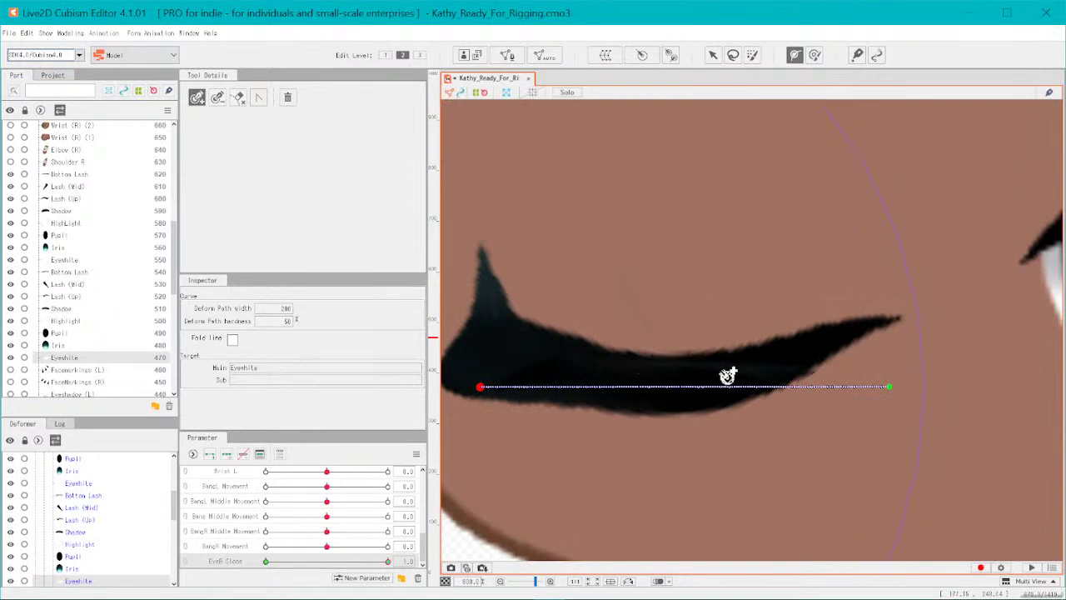
# - Add three intermediate points along the right Eyewhite's deform path, spaced between its two end points
pyautogui.click(570, 385)
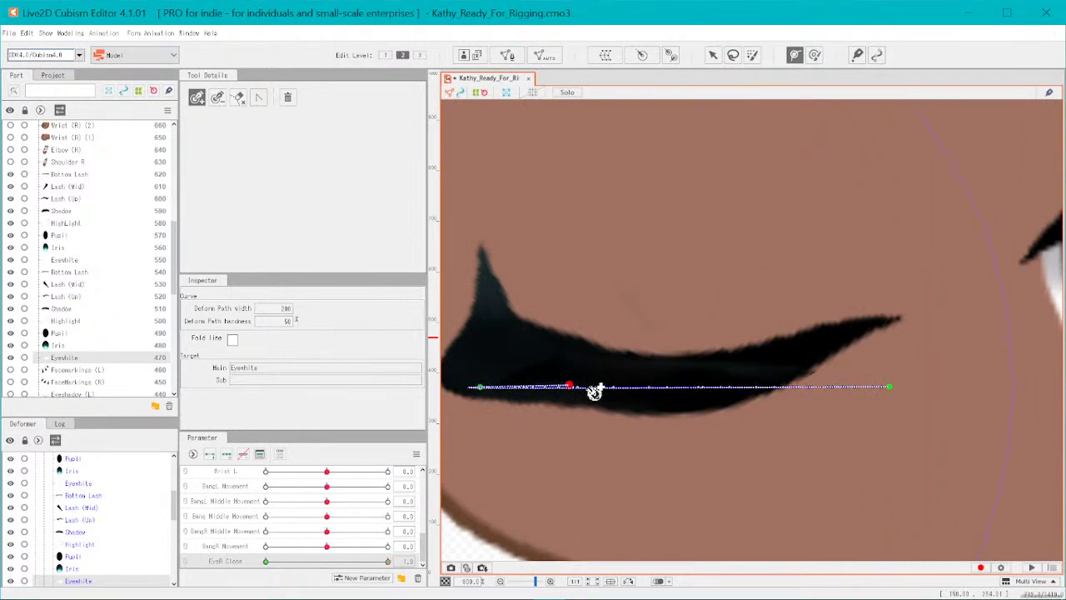
pyautogui.hotkey('ctrl', 'z')
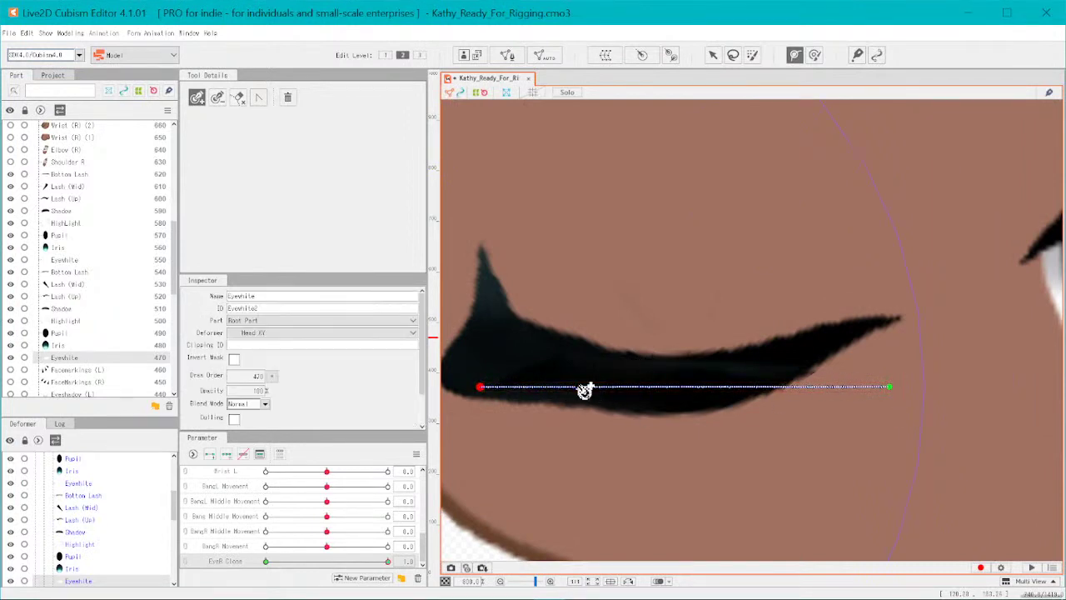
pyautogui.click(579, 387)
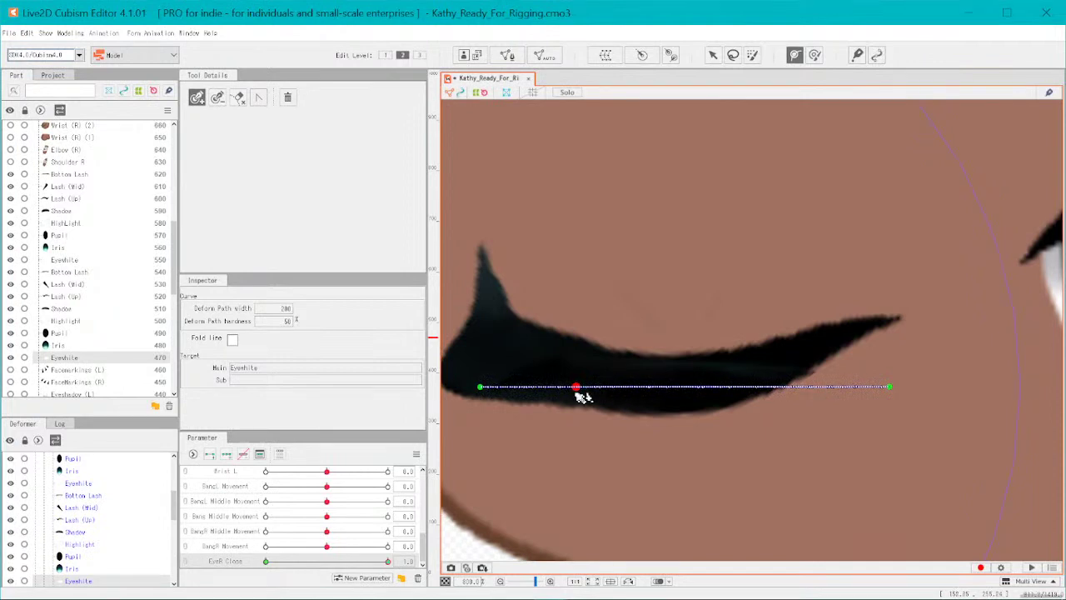
pyautogui.moveTo(583, 389); pyautogui.dragTo(605, 390)
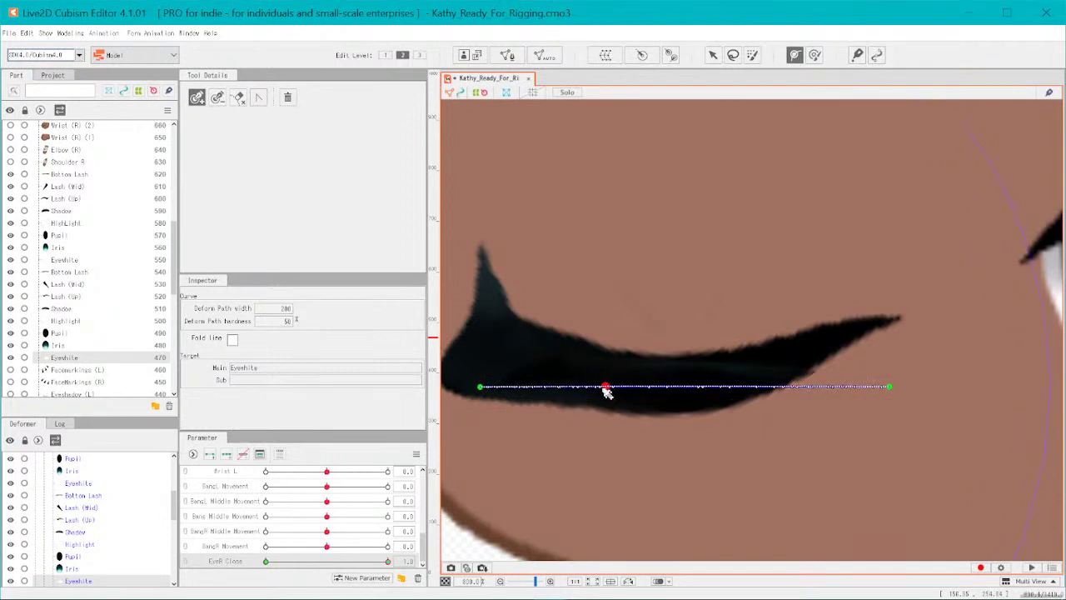
pyautogui.click(751, 389)
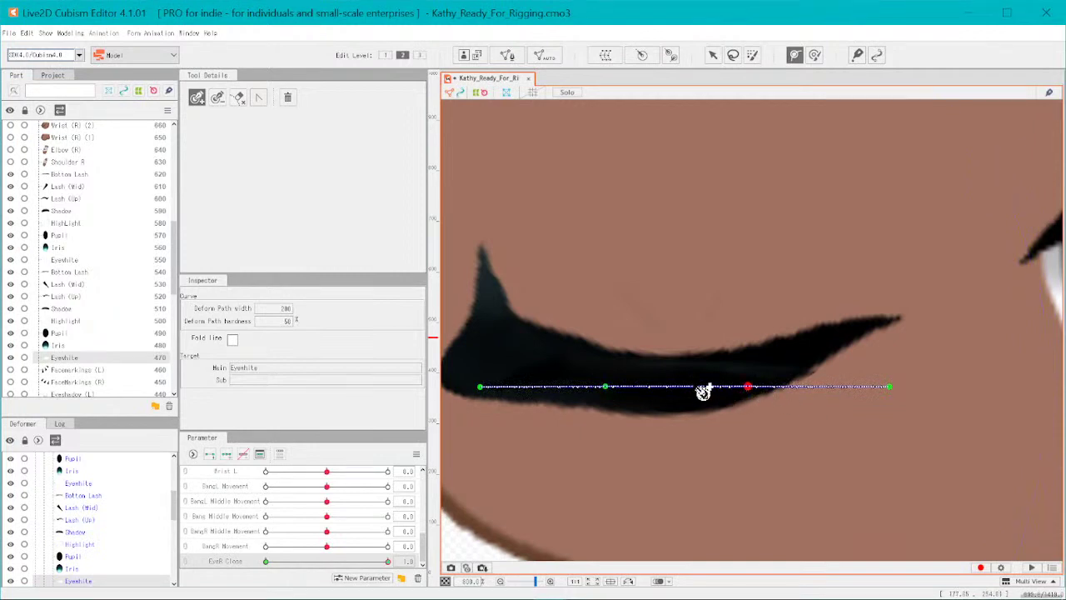
pyautogui.moveTo(752, 388); pyautogui.dragTo(755, 388)
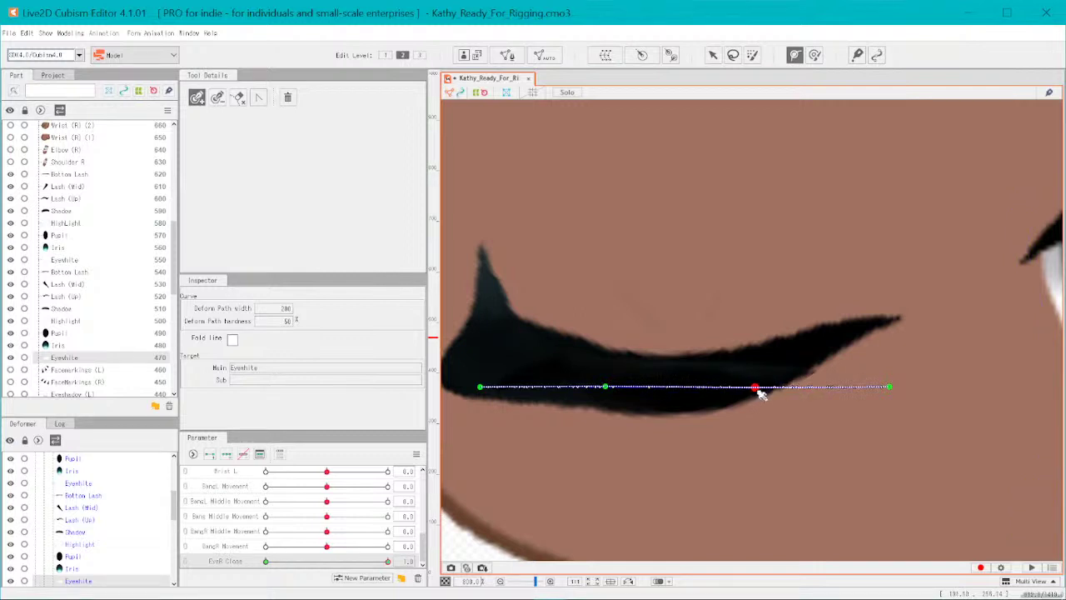
pyautogui.click(681, 388)
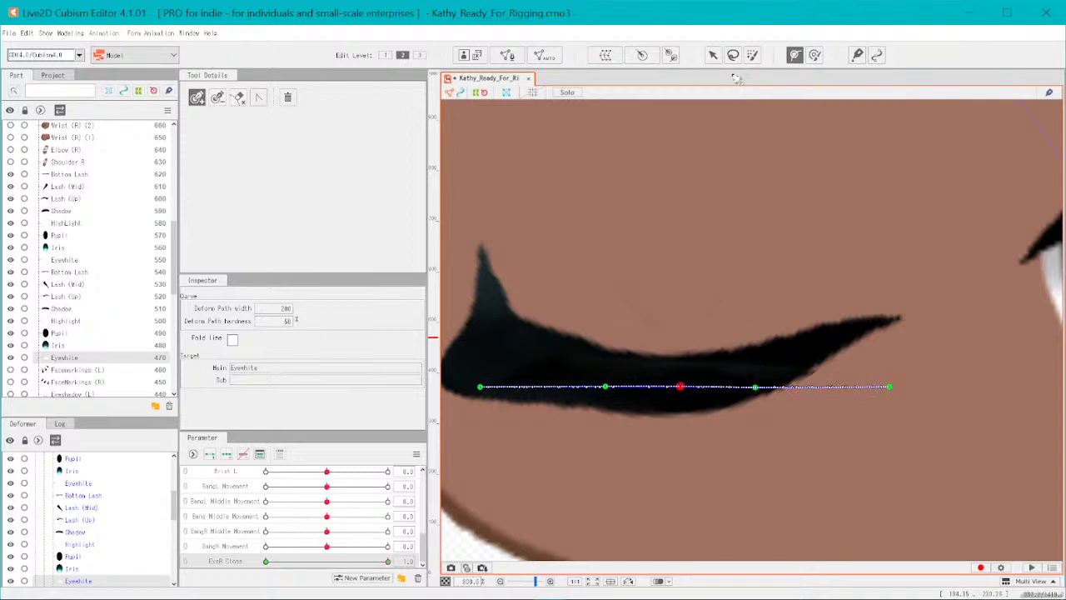
# - Bend the flattened right Eyewhite along the closed lash's curve by moving its five deform path points
pyautogui.click(713, 55)
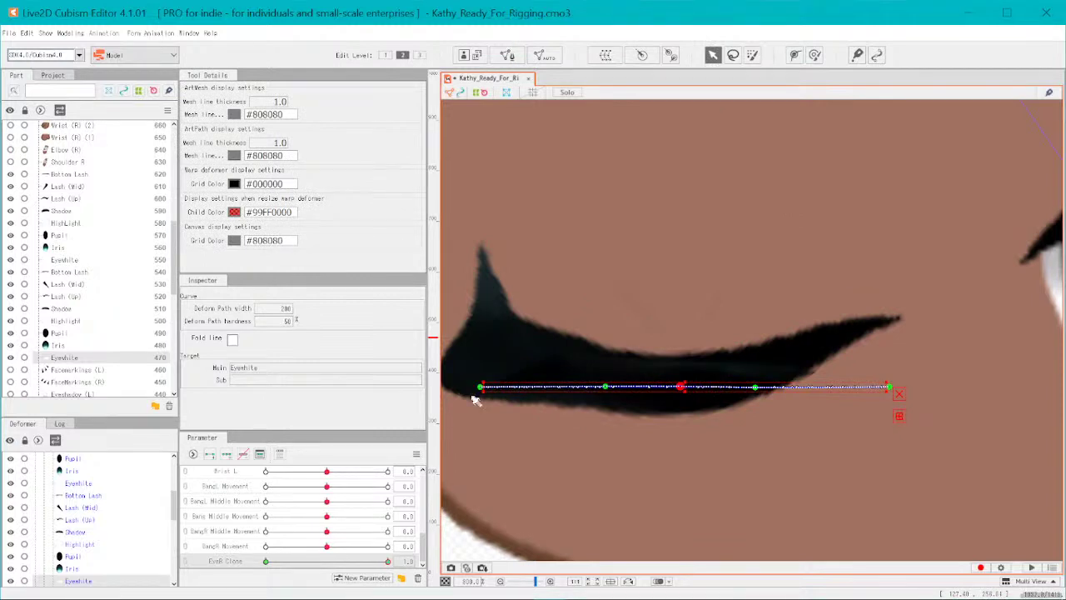
pyautogui.moveTo(480, 387); pyautogui.dragTo(458, 368)
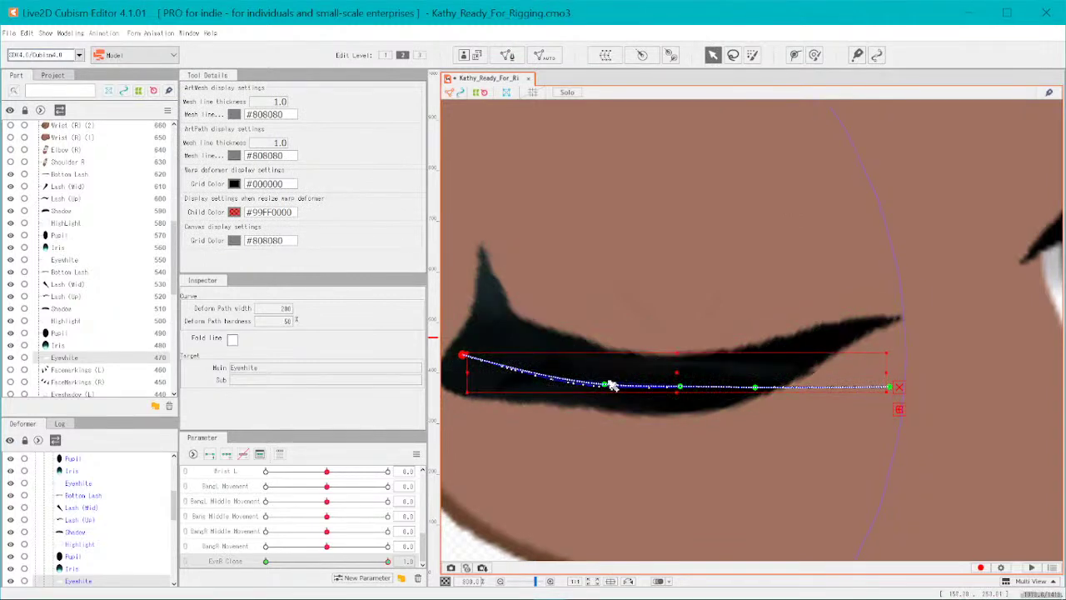
pyautogui.moveTo(605, 389); pyautogui.dragTo(551, 379)
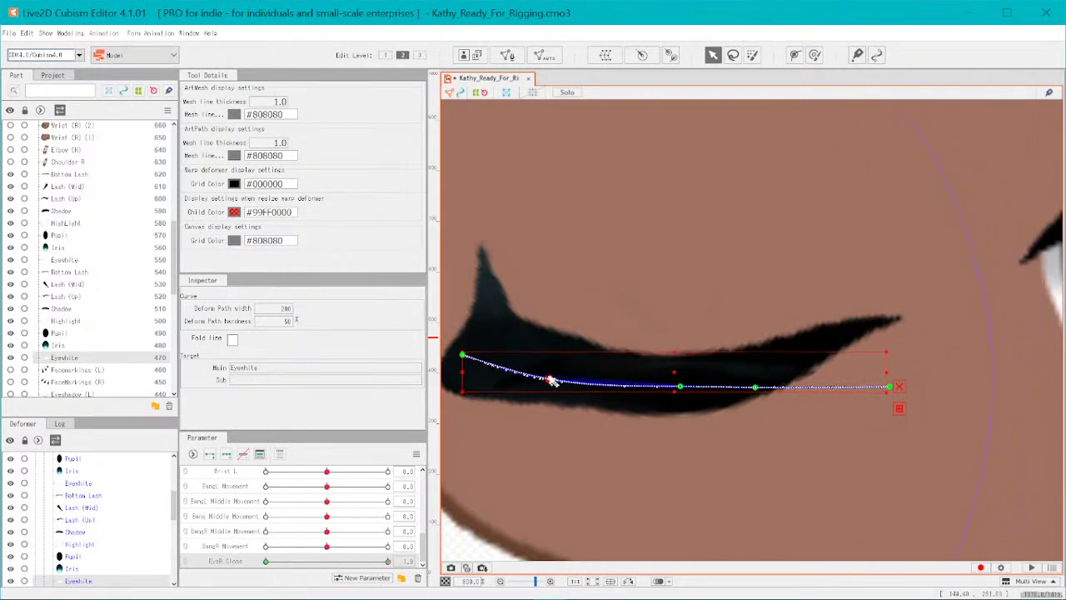
pyautogui.moveTo(680, 386); pyautogui.dragTo(648, 392)
pyautogui.moveTo(756, 388); pyautogui.dragTo(725, 386)
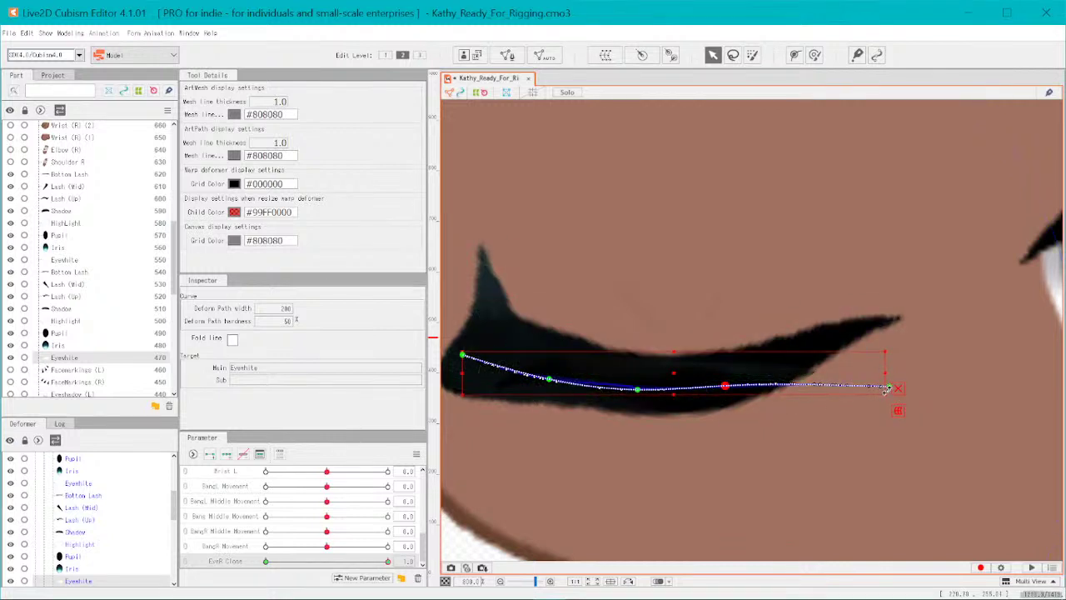
pyautogui.scroll(3, 888, 390)
pyautogui.moveTo(916, 390); pyautogui.dragTo(744, 241)
pyautogui.scroll(-5, 838, 381)
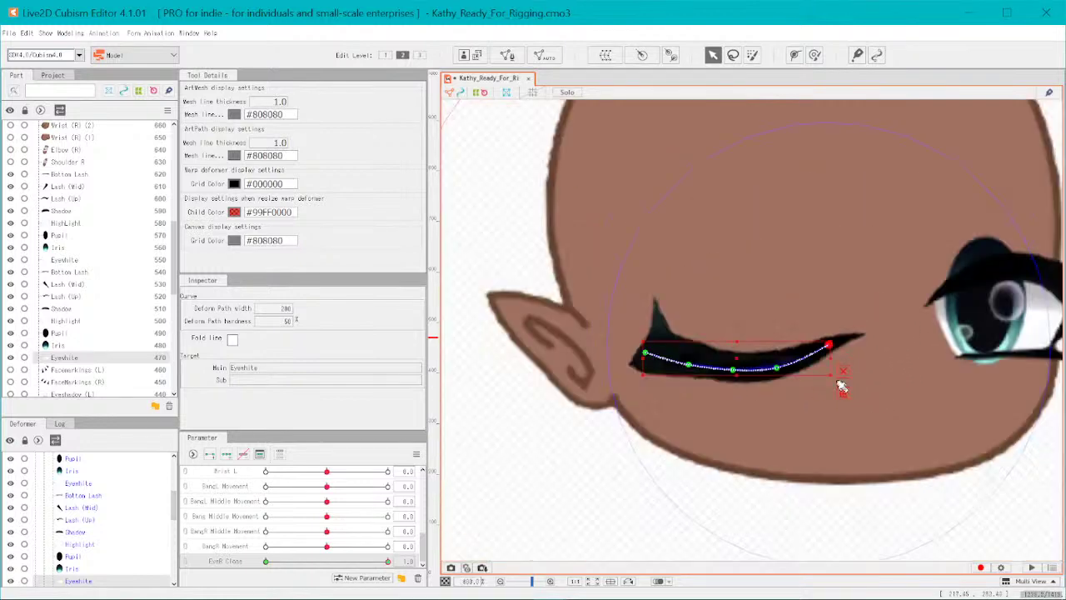
pyautogui.click(693, 506)
pyautogui.scroll(3, 803, 424)
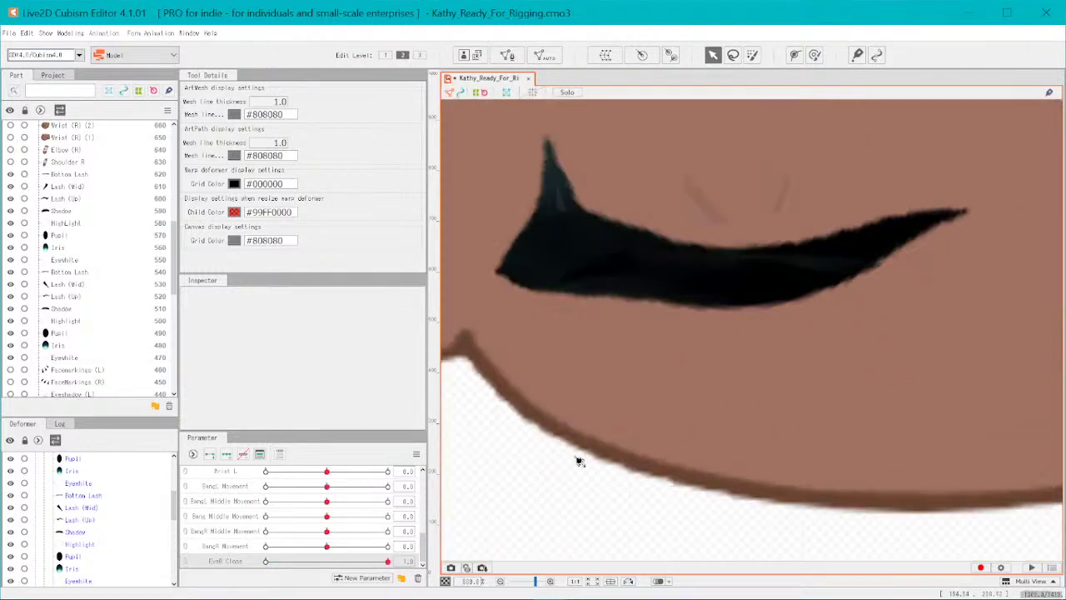
# - With EyeR Close at 1.0, raise the right Eyewhite's middle path points and pull its outer end inward under the lash
pyautogui.moveTo(398, 558); pyautogui.dragTo(544, 529)
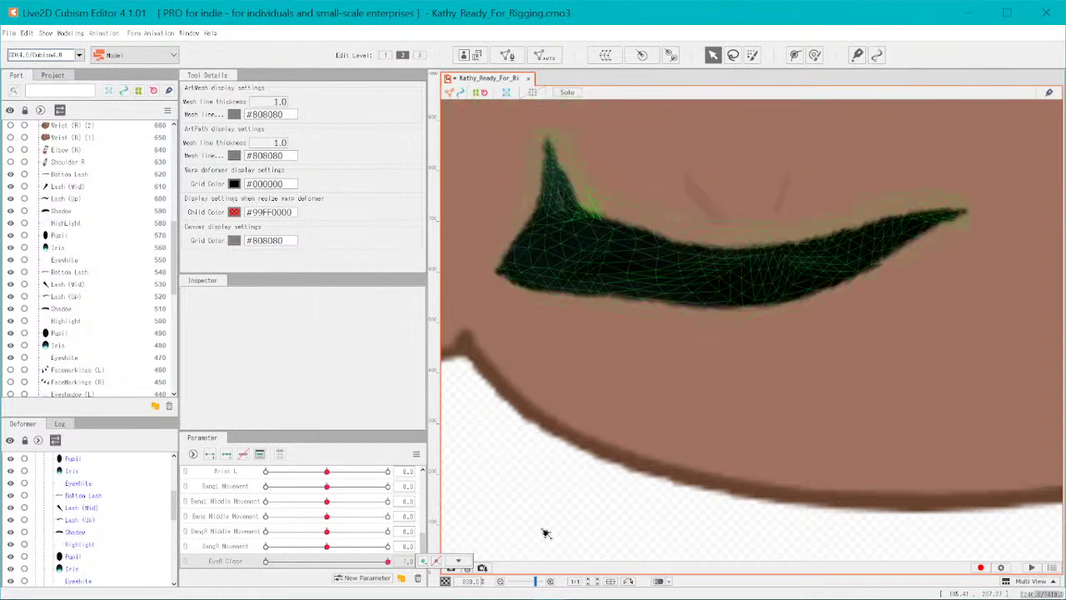
pyautogui.click(78, 359)
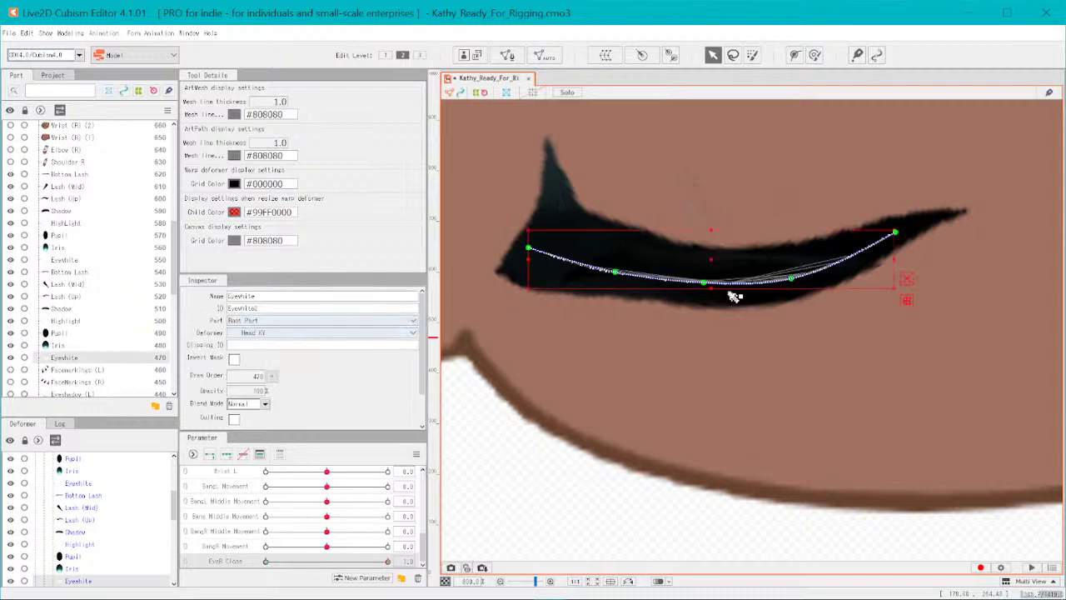
pyautogui.moveTo(792, 283); pyautogui.dragTo(789, 269)
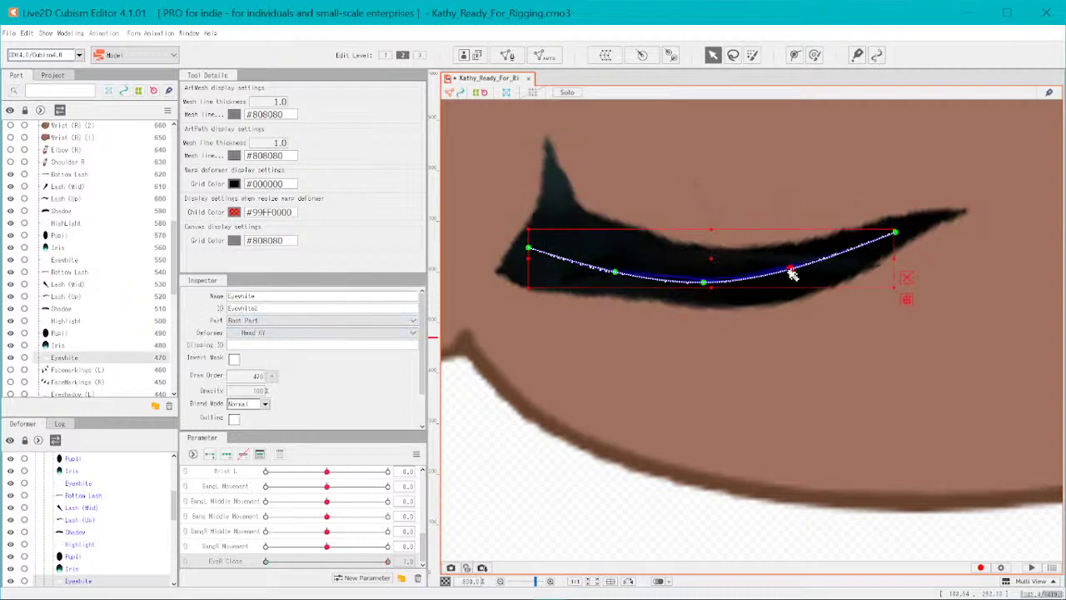
pyautogui.moveTo(704, 282); pyautogui.dragTo(706, 275)
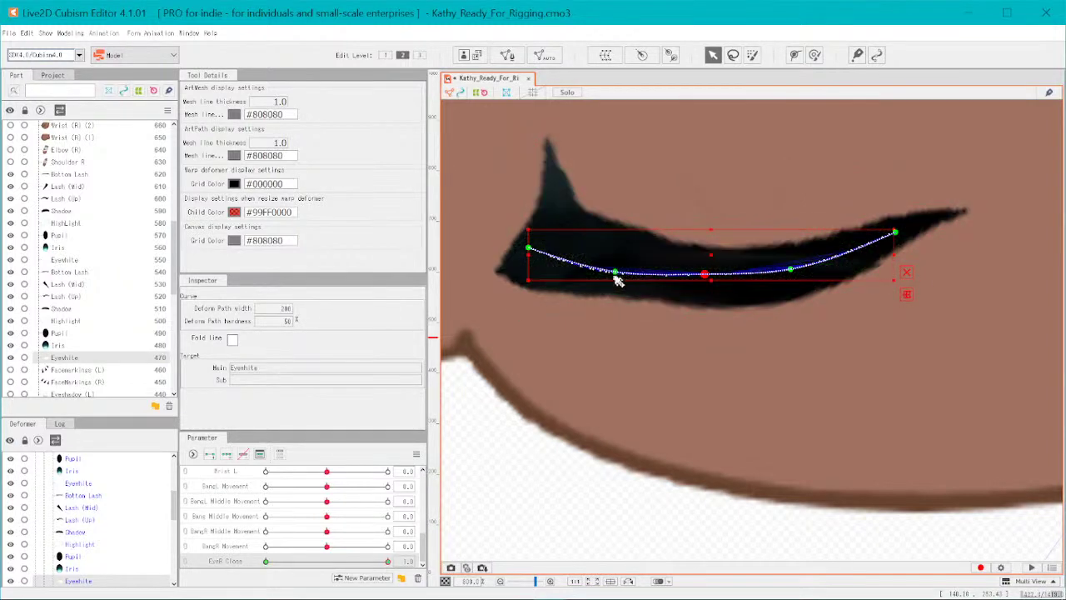
pyautogui.moveTo(614, 272); pyautogui.dragTo(621, 267)
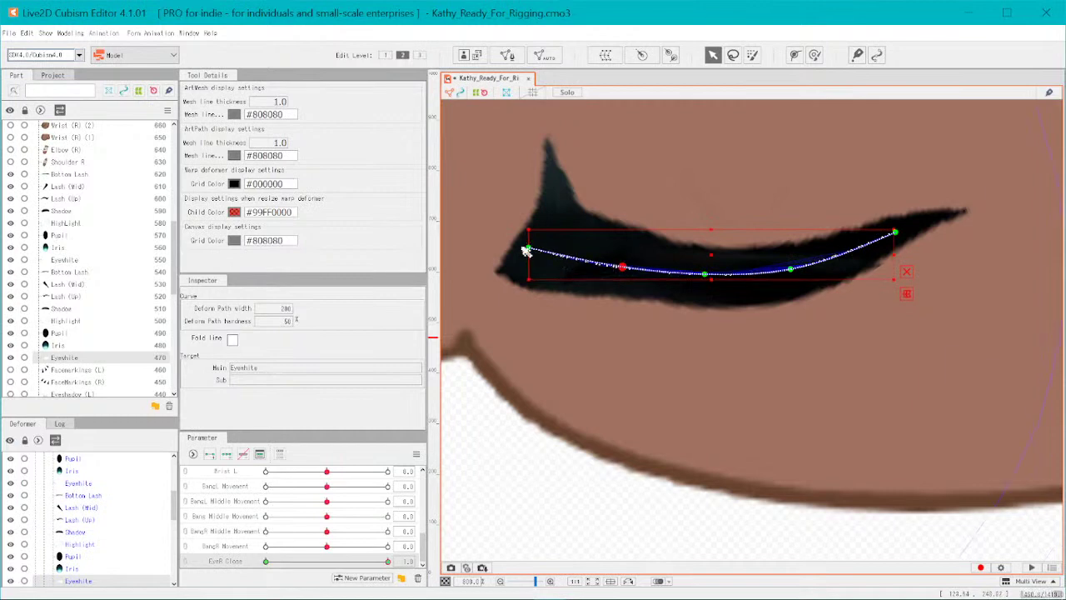
pyautogui.moveTo(526, 251); pyautogui.dragTo(564, 244)
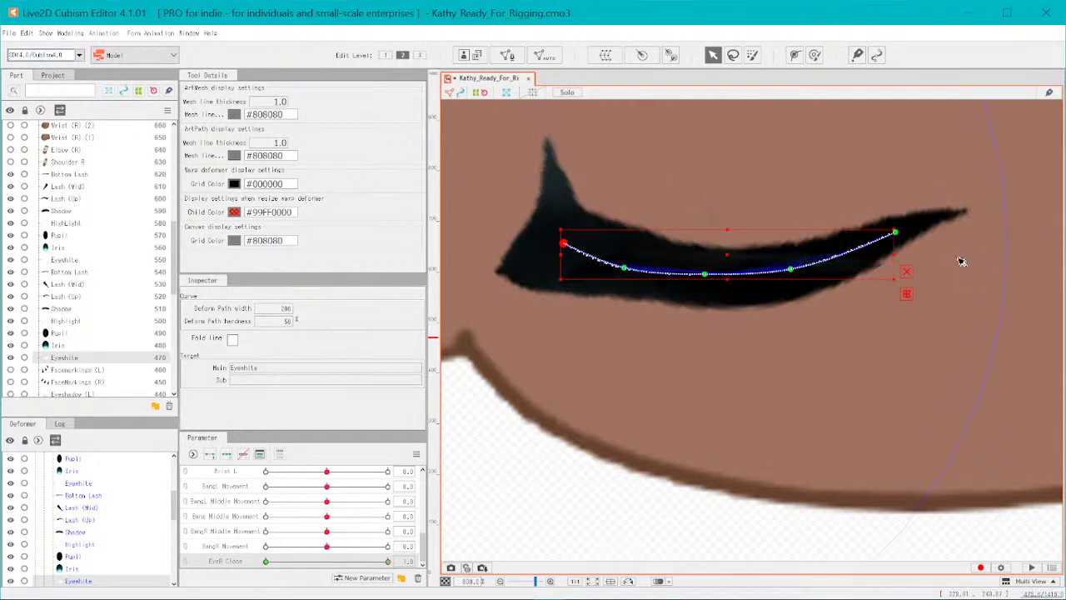
pyautogui.click(508, 488)
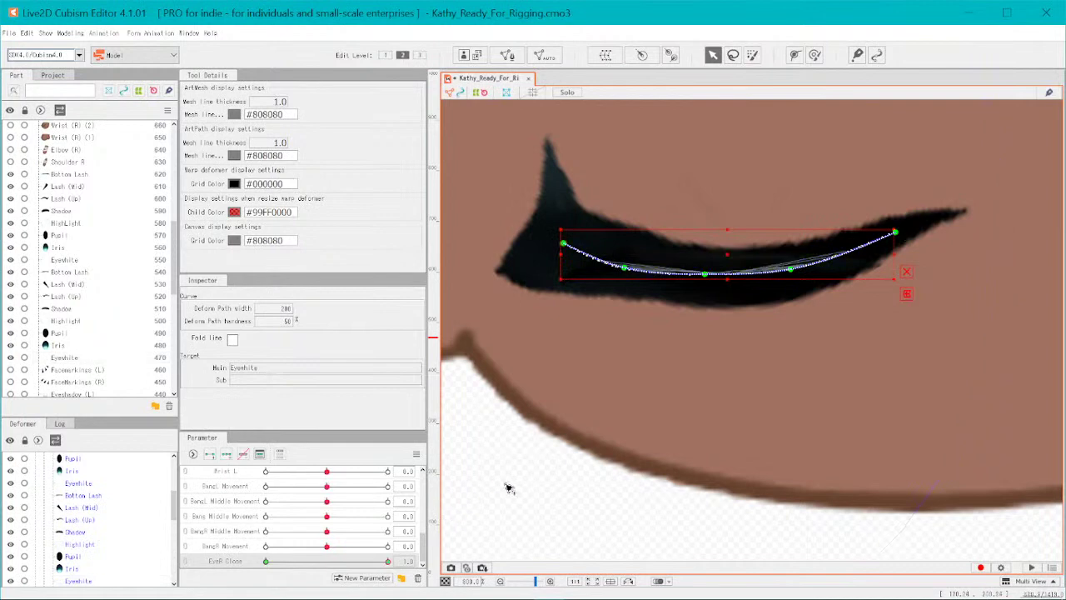
# - Compare the open and closed eye, then shorten the right Eyewhite's curve inward from both ends at EyeR Close 1.0, keeping it within the lash
pyautogui.moveTo(387, 560); pyautogui.dragTo(259, 566)
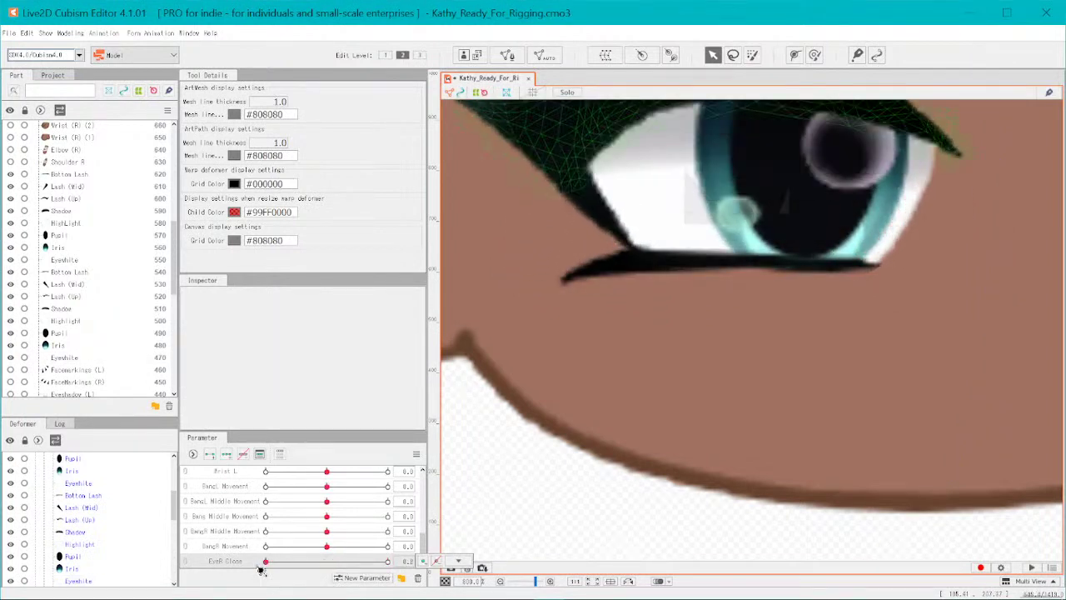
pyautogui.click(655, 209)
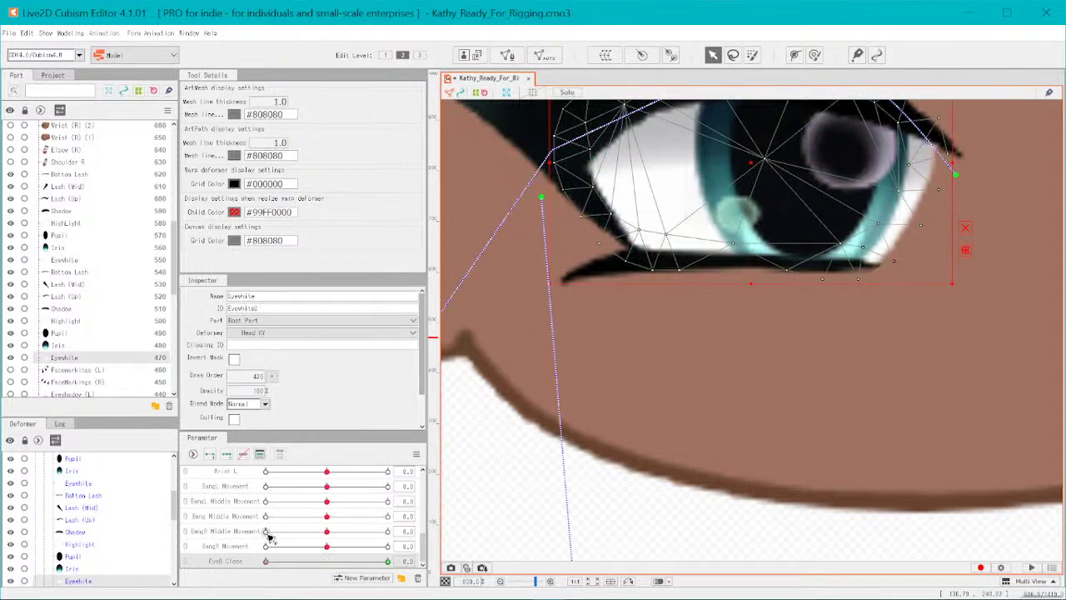
pyautogui.moveTo(266, 560); pyautogui.dragTo(429, 558)
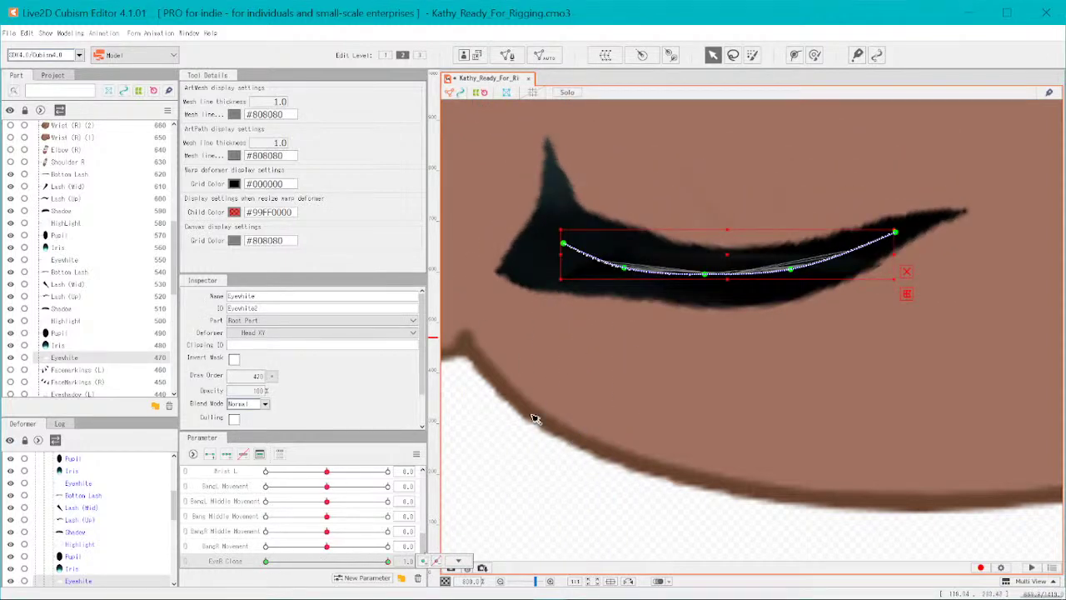
pyautogui.moveTo(631, 274); pyautogui.dragTo(658, 275)
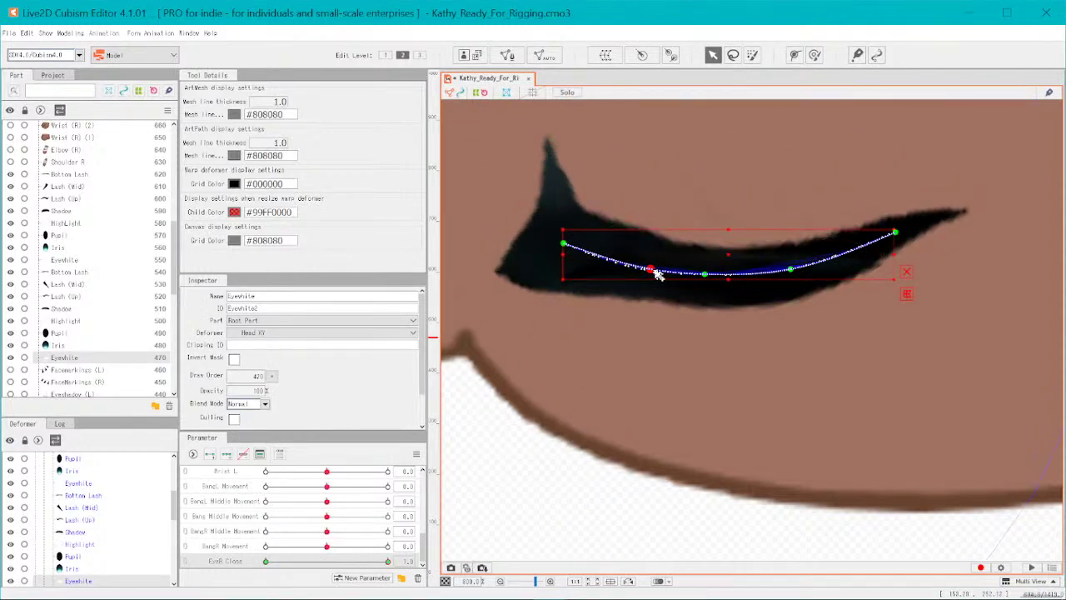
pyautogui.click(591, 263)
pyautogui.moveTo(572, 246); pyautogui.dragTo(604, 255)
pyautogui.moveTo(801, 279); pyautogui.dragTo(783, 278)
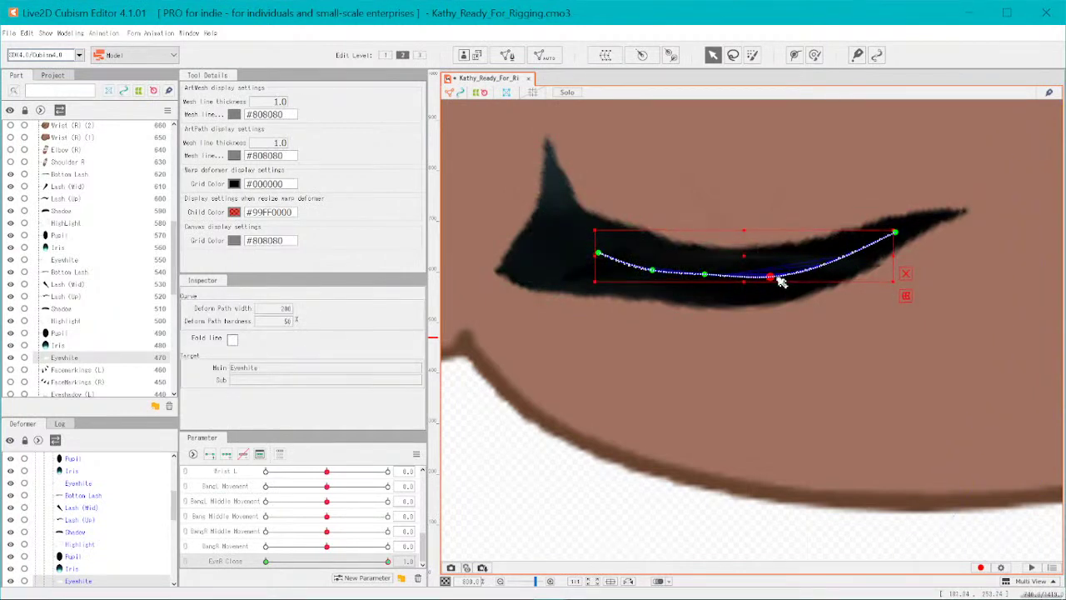
pyautogui.moveTo(906, 231); pyautogui.dragTo(905, 236)
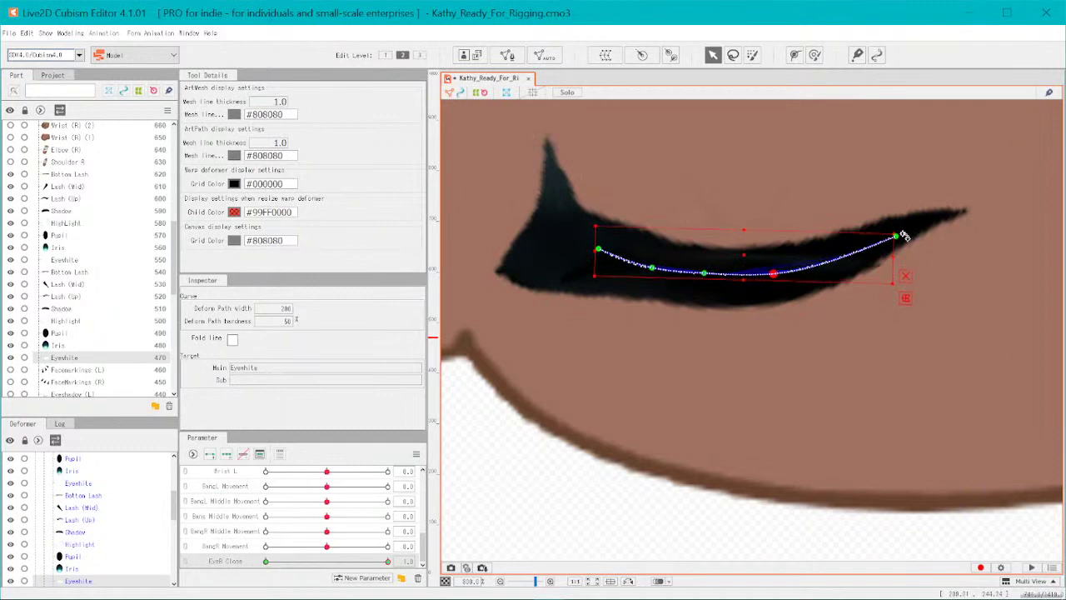
pyautogui.hotkey('ctrl', 'z')
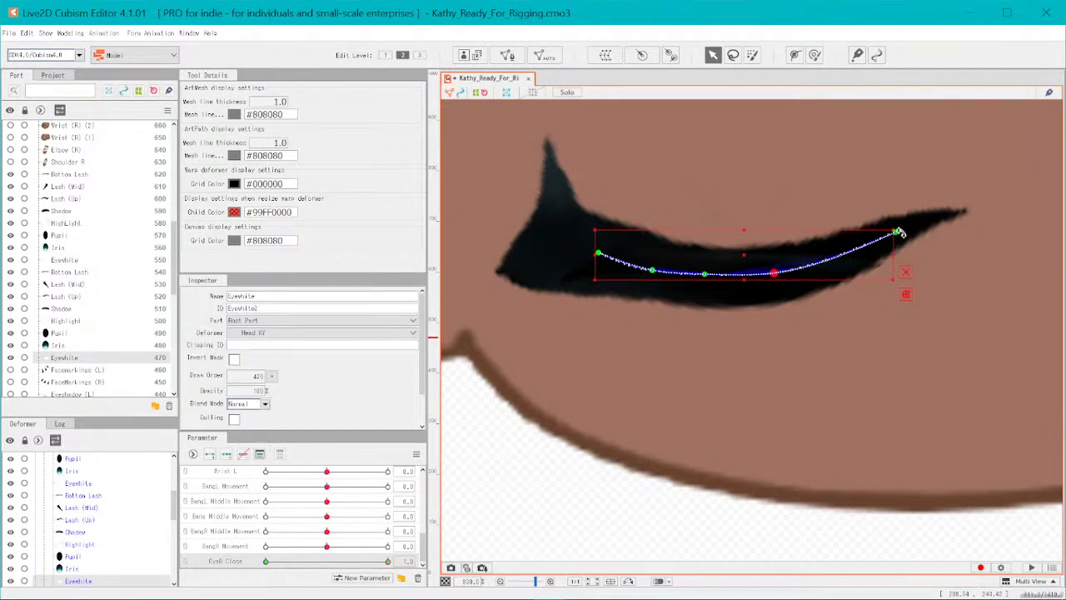
pyautogui.moveTo(910, 233); pyautogui.dragTo(851, 261)
pyautogui.click(530, 501)
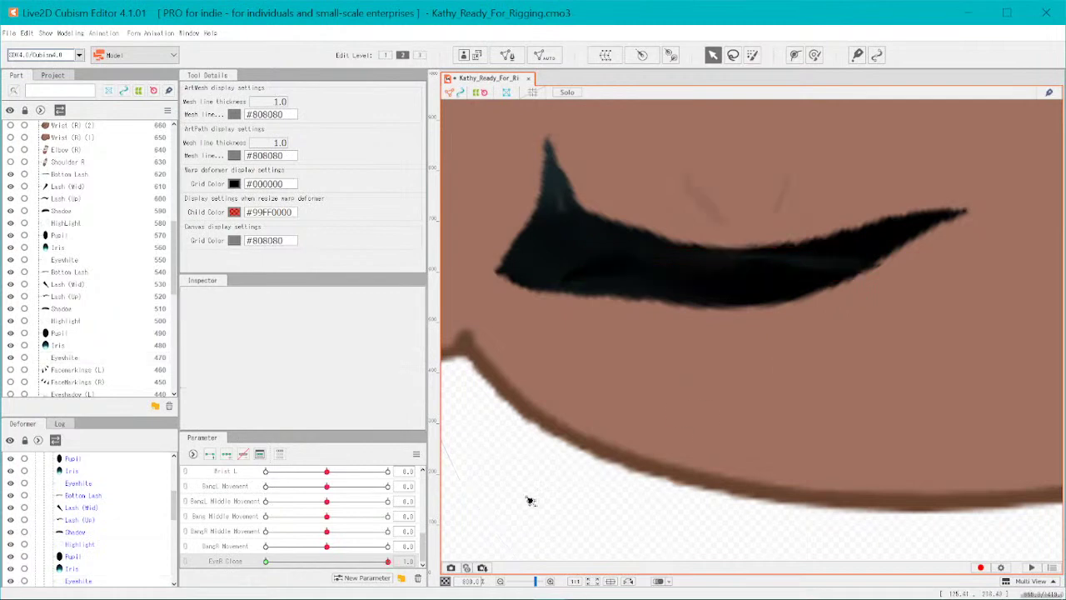
# - Preview the right eye by moving EyeR Close from 1.0 back to 0.0, and fit the whole model in view
pyautogui.moveTo(387, 562)
pyautogui.mouseDown()
pyautogui.moveTo(335, 575)
pyautogui.moveTo(387, 577)
pyautogui.moveTo(266, 583)
pyautogui.moveTo(387, 562)
pyautogui.mouseUp()
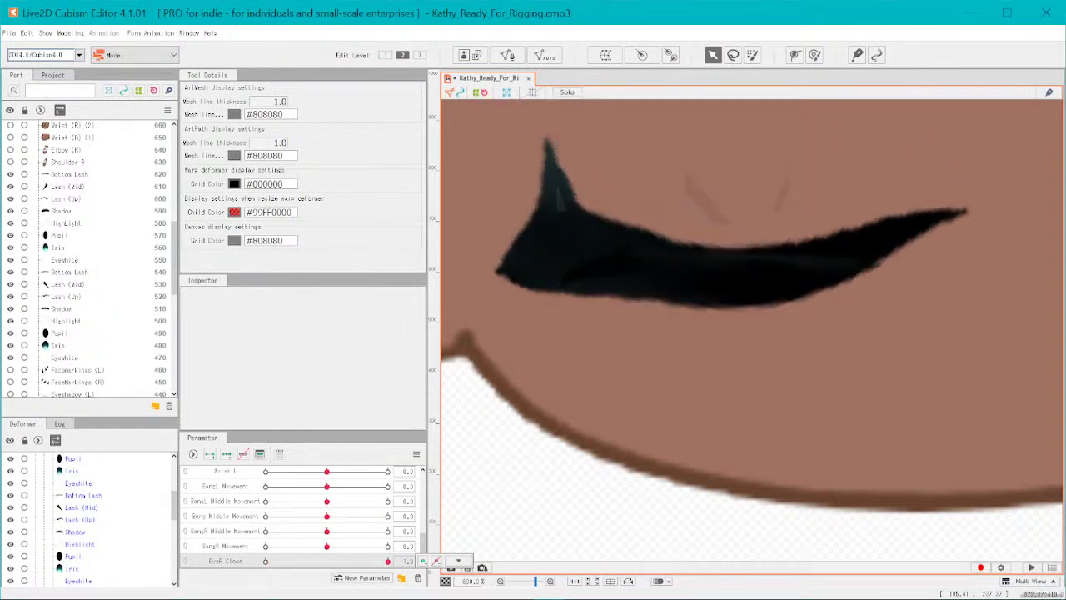
pyautogui.moveTo(170, 597)
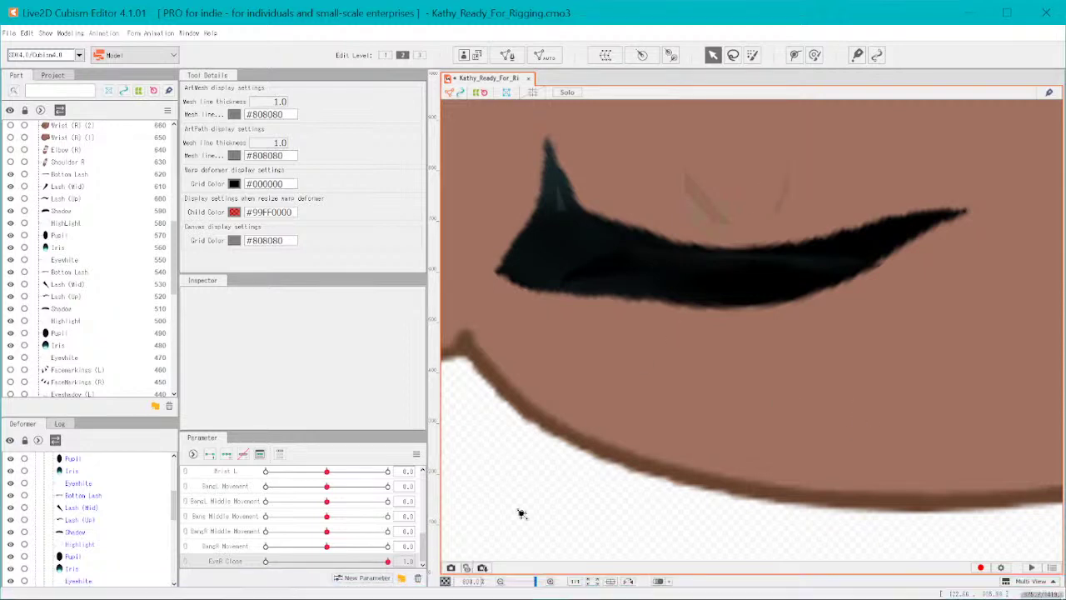
pyautogui.moveTo(386, 559); pyautogui.dragTo(356, 558)
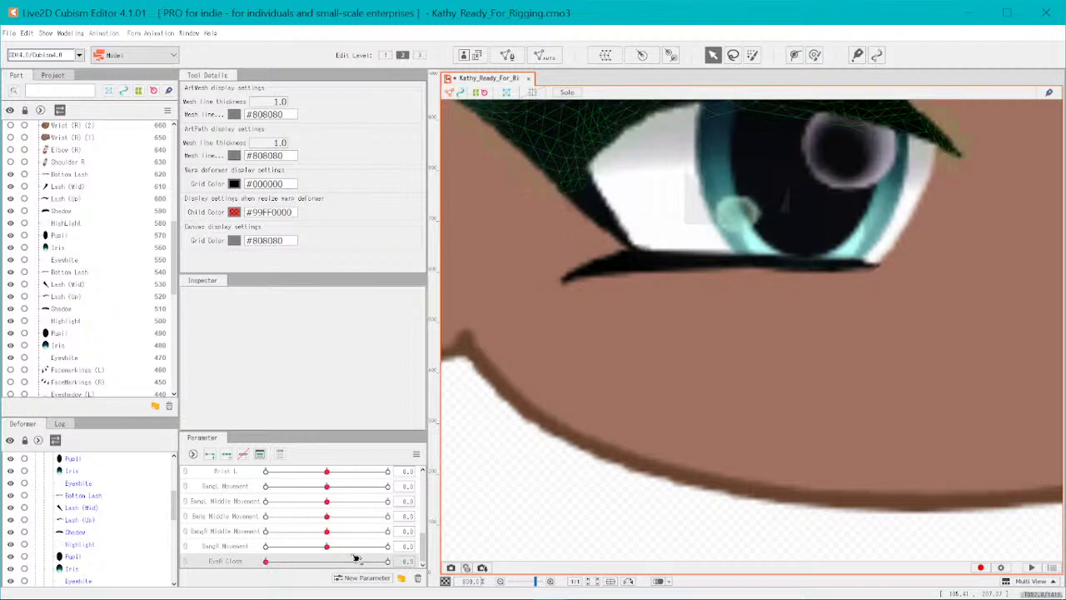
pyautogui.click(597, 582)
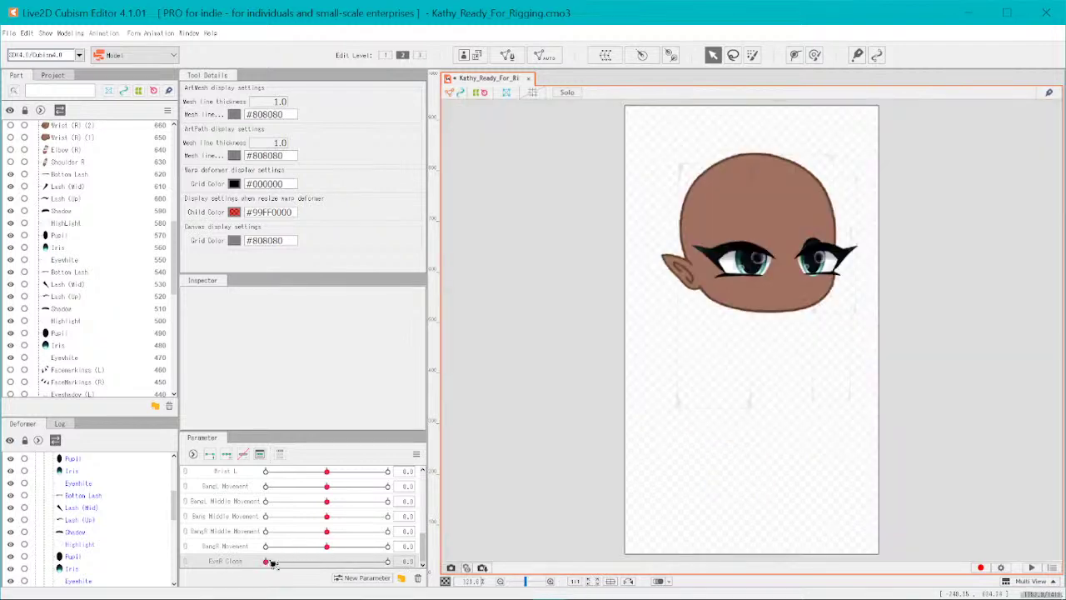
# - Check the right eye's closing once more by taking EyeR Close to 1.0 and back to 0.0
pyautogui.moveTo(271, 562)
pyautogui.mouseDown()
pyautogui.moveTo(379, 565)
pyautogui.moveTo(364, 570)
pyautogui.moveTo(380, 585)
pyautogui.moveTo(212, 579)
pyautogui.moveTo(438, 570)
pyautogui.moveTo(269, 575)
pyautogui.mouseUp()
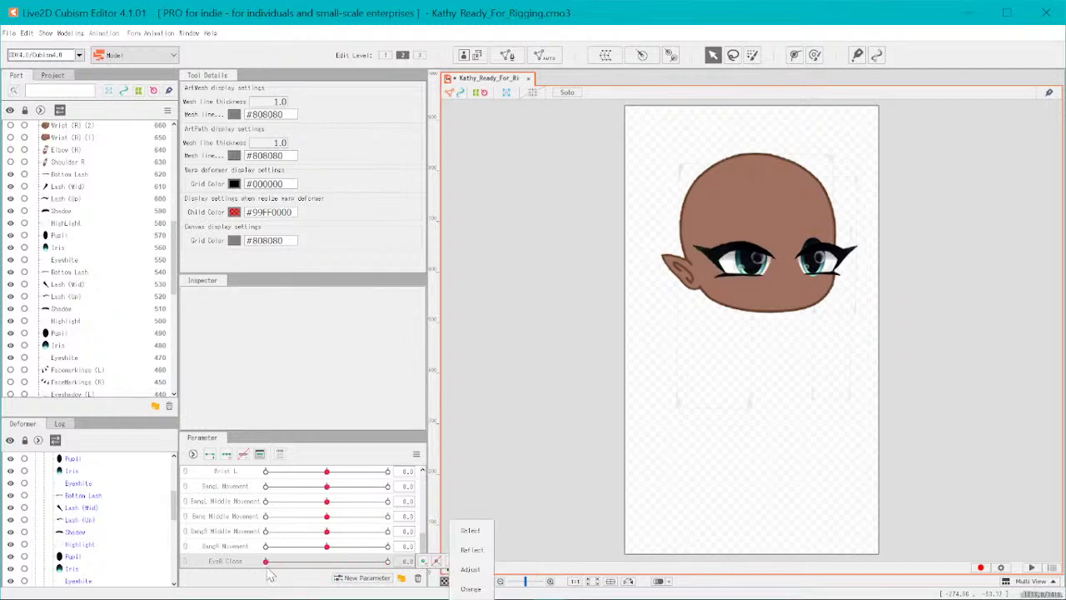
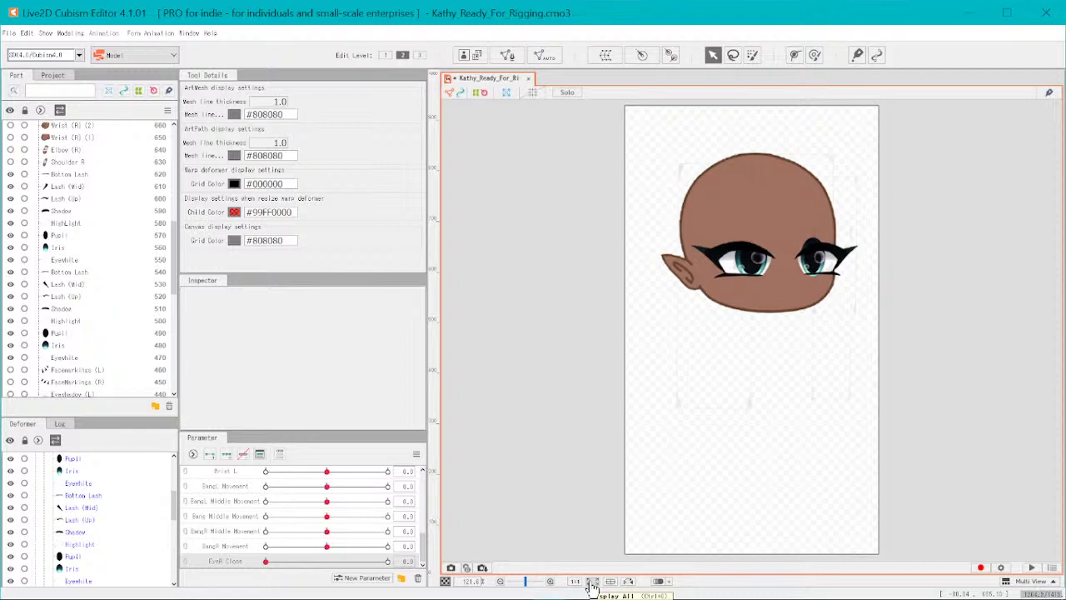
pyautogui.moveTo(448, 577)
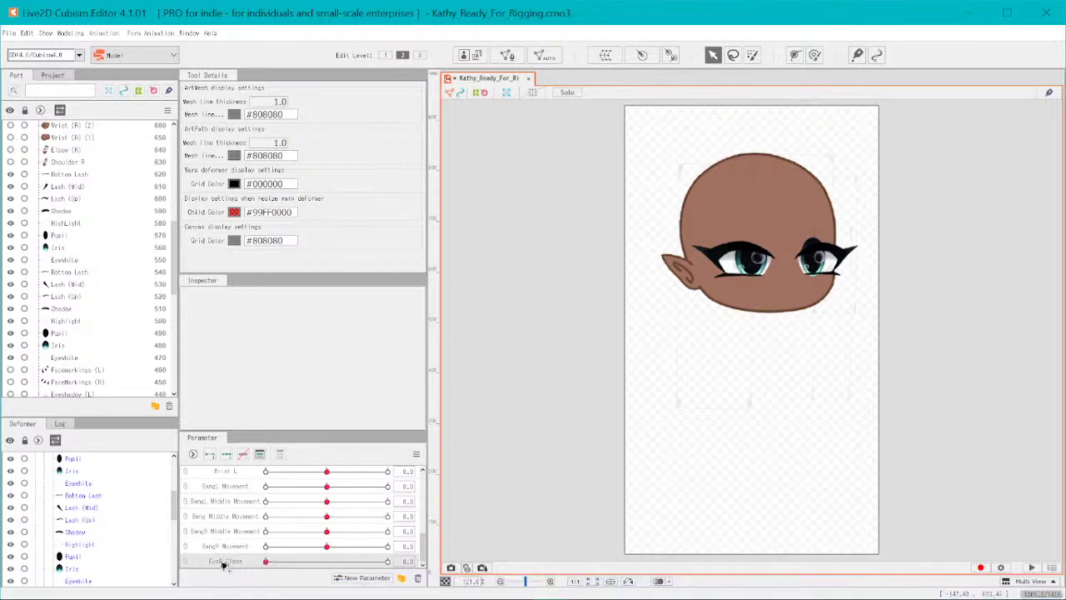
pyautogui.moveTo(265, 561); pyautogui.dragTo(392, 562)
pyautogui.click(435, 560)
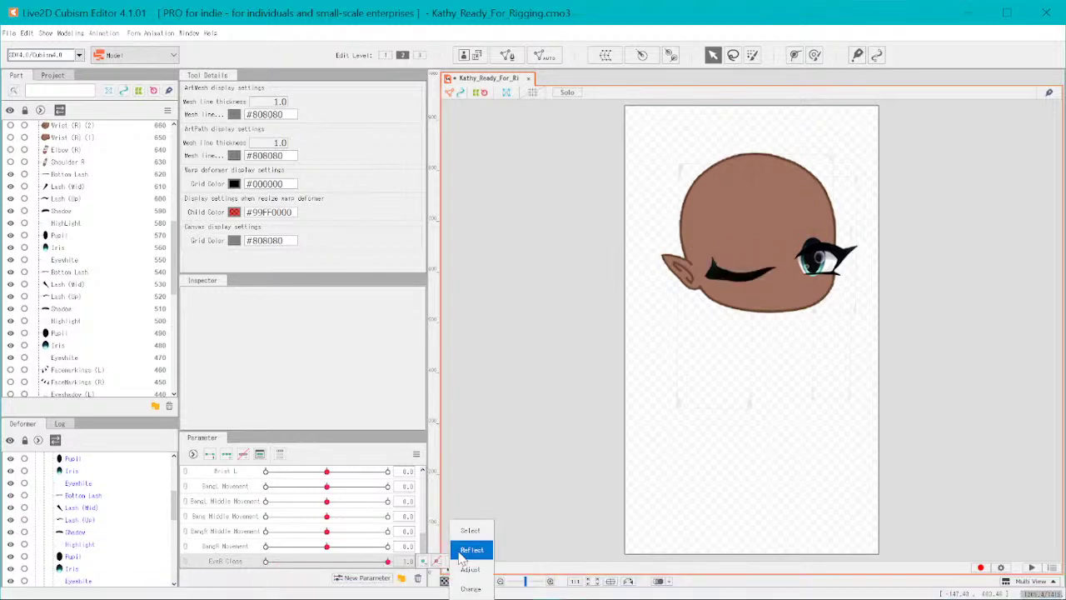
pyautogui.moveTo(461, 556); pyautogui.dragTo(160, 589)
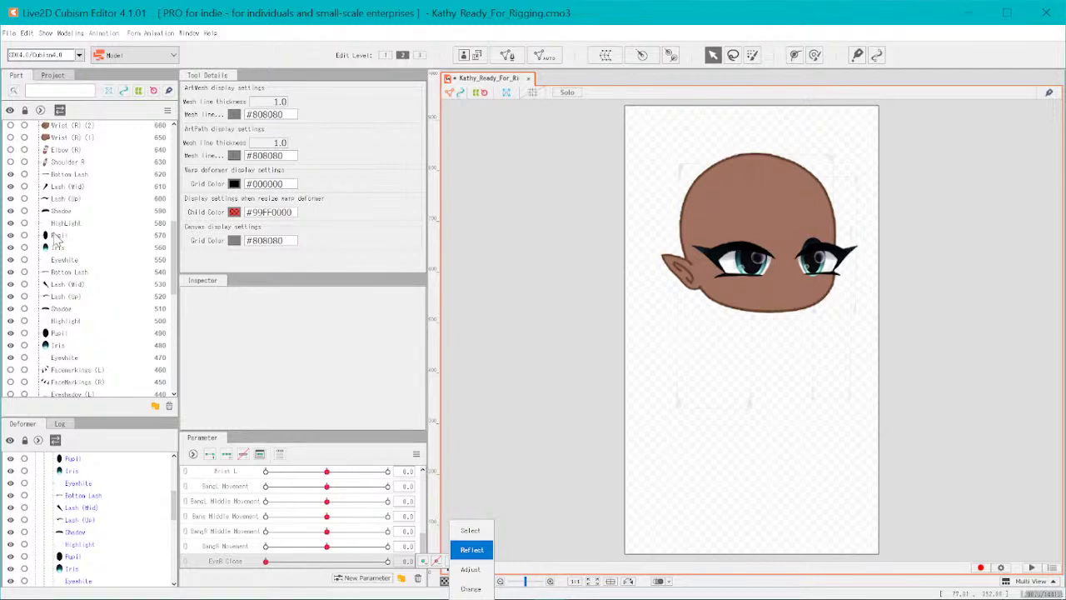
# - Hide all parts, leaving only the right arm parts from Wrists (R) (11) down to Shoulder R shown
pyautogui.scroll(10, 57, 240)
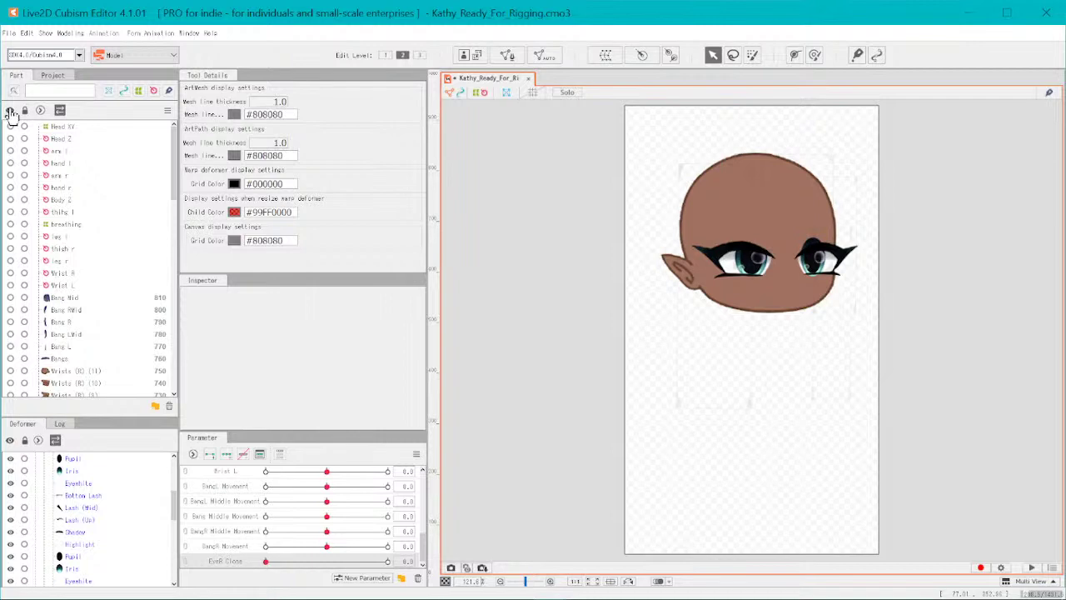
pyautogui.click(10, 112)
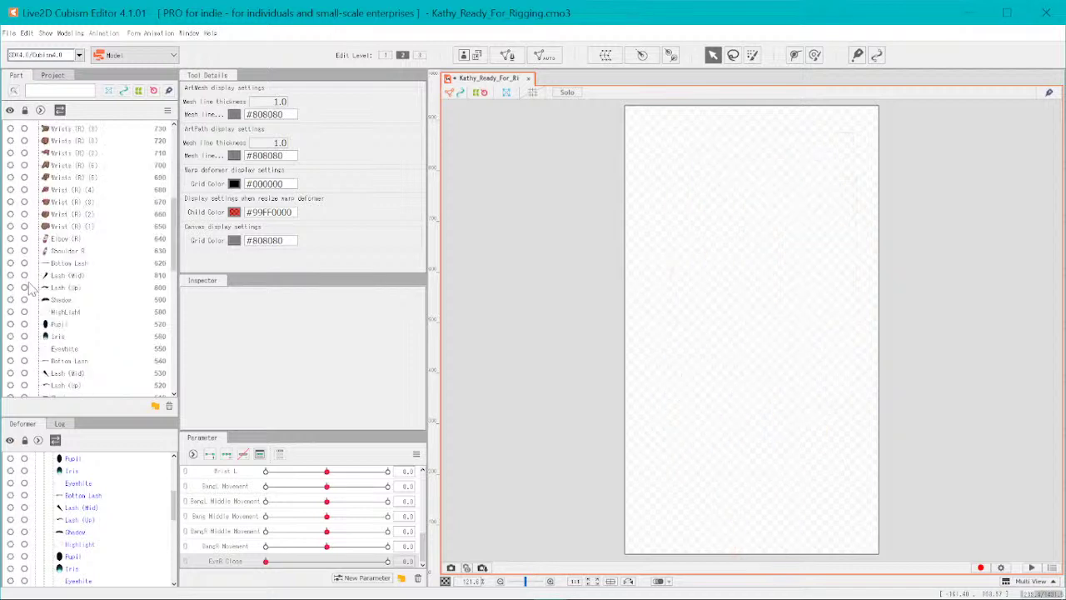
pyautogui.scroll(2, 71, 208)
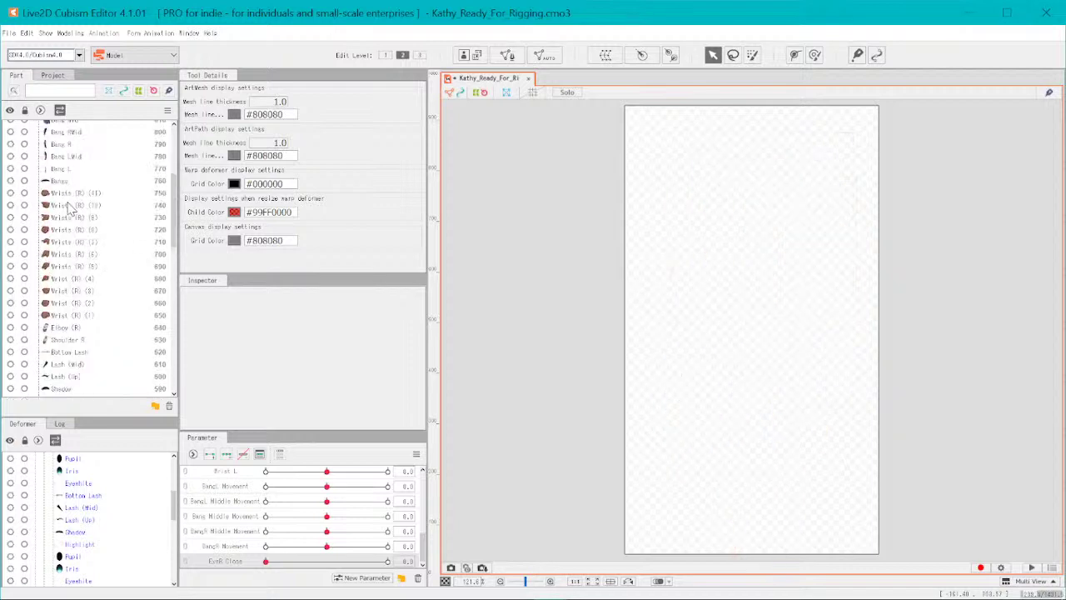
pyautogui.click(10, 205)
pyautogui.moveTo(10, 217); pyautogui.dragTo(10, 340)
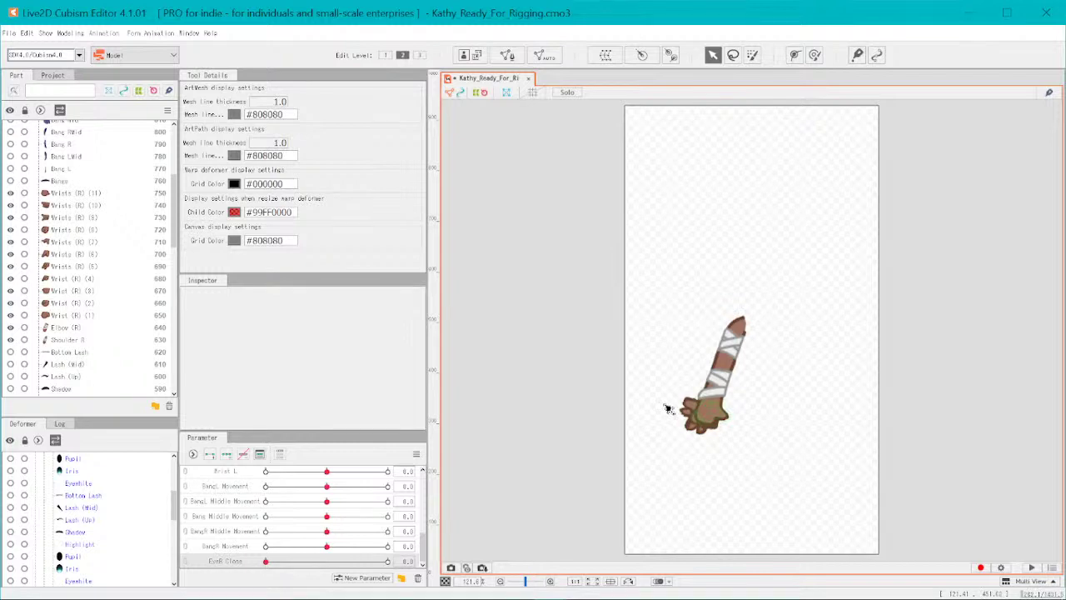
# - Show the left arm parts from Wrists (L) (11) down to Shoulder L and keep them unlocked
pyautogui.scroll(-10, 91, 358)
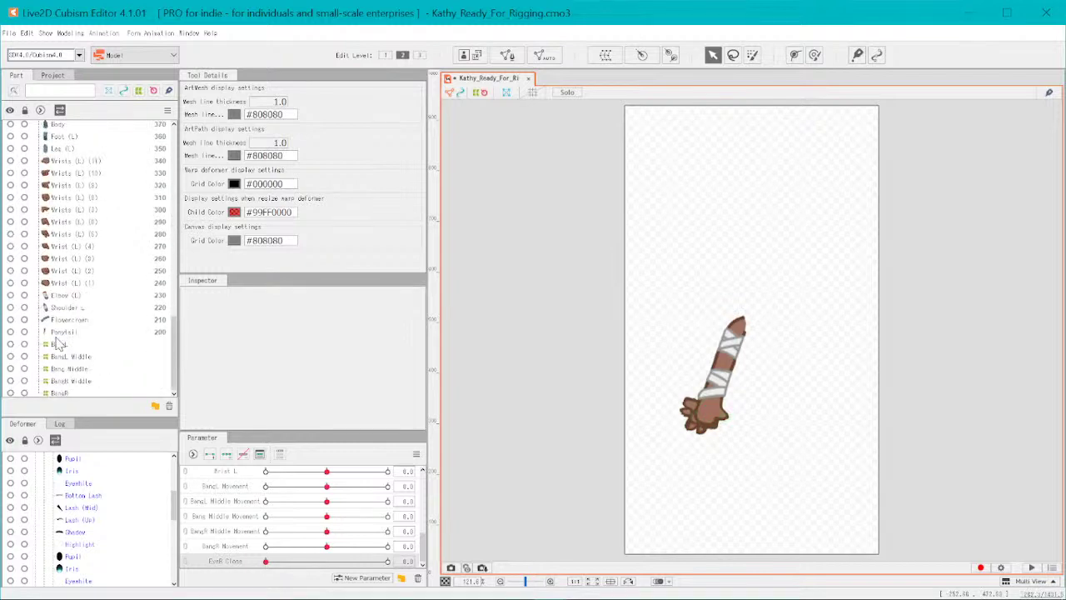
pyautogui.moveTo(26, 308)
pyautogui.mouseDown()
pyautogui.moveTo(28, 176)
pyautogui.moveTo(11, 186)
pyautogui.moveTo(15, 302)
pyautogui.mouseUp()
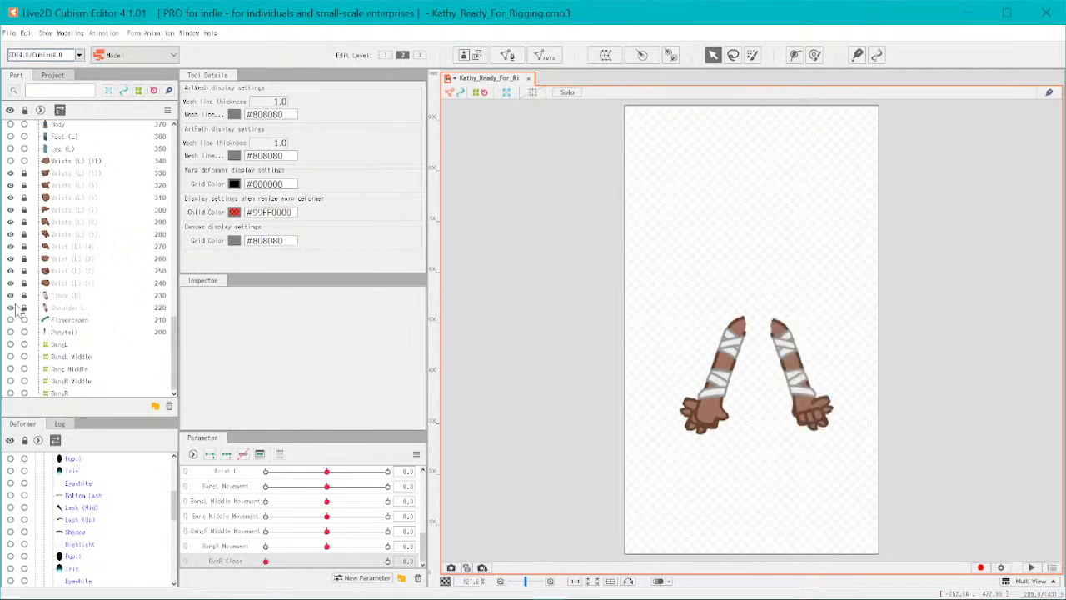
pyautogui.moveTo(29, 190); pyautogui.dragTo(26, 288)
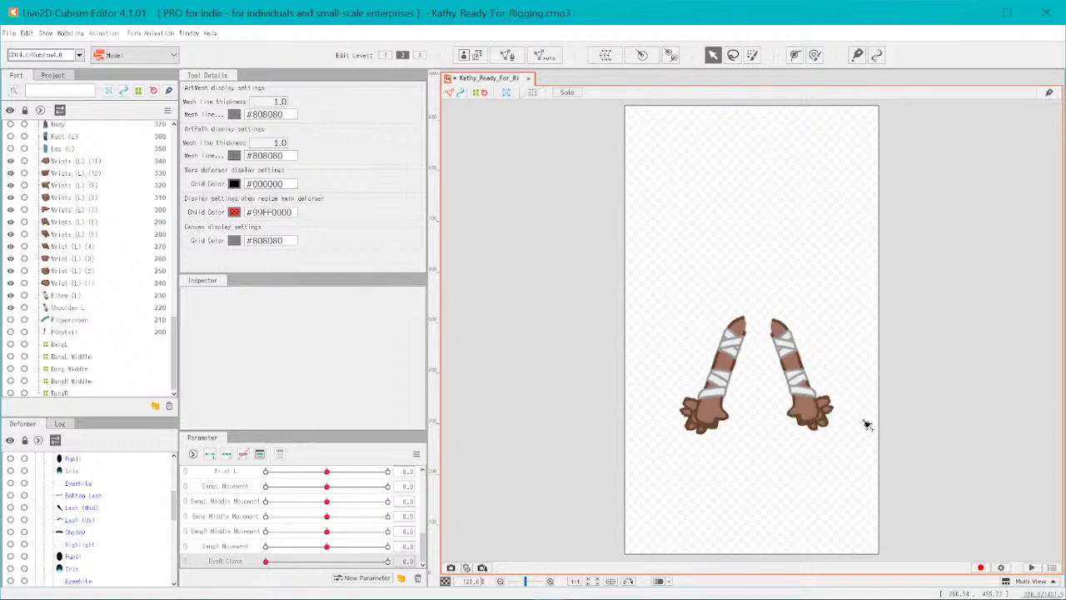
# - Show the Body part together with both arms
pyautogui.scroll(3, 754, 457)
pyautogui.scroll(1, 754, 457)
pyautogui.scroll(-4, 624, 375)
pyautogui.scroll(1, 592, 345)
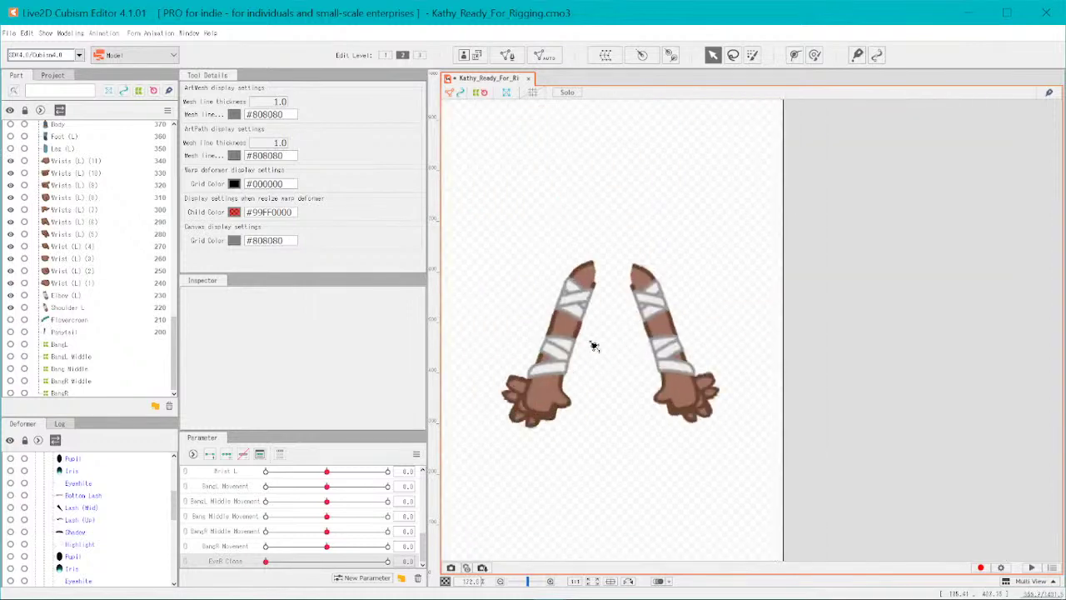
pyautogui.scroll(4, 131, 166)
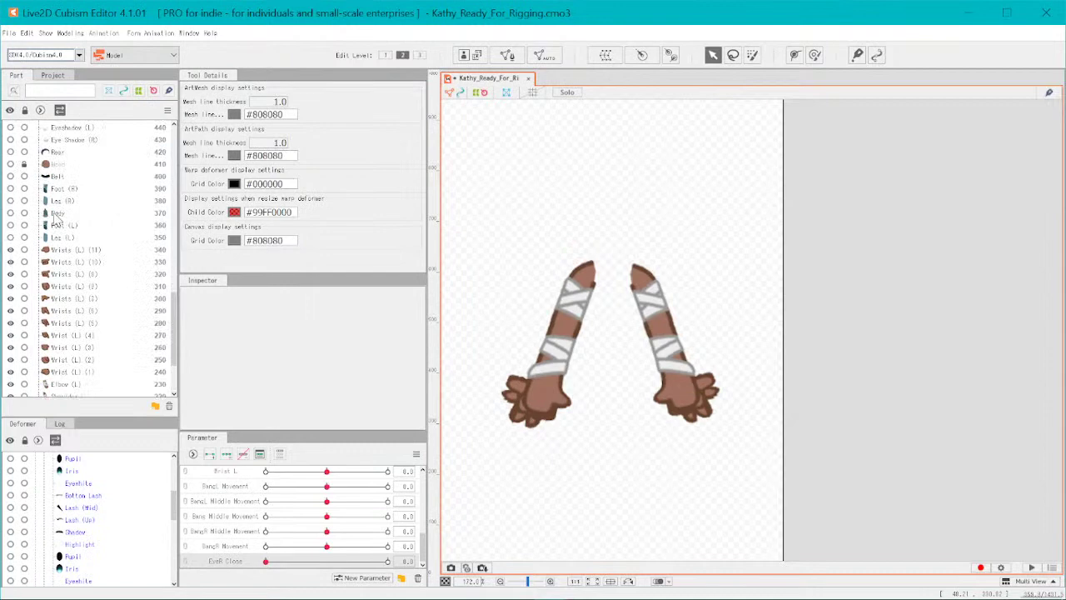
pyautogui.click(10, 213)
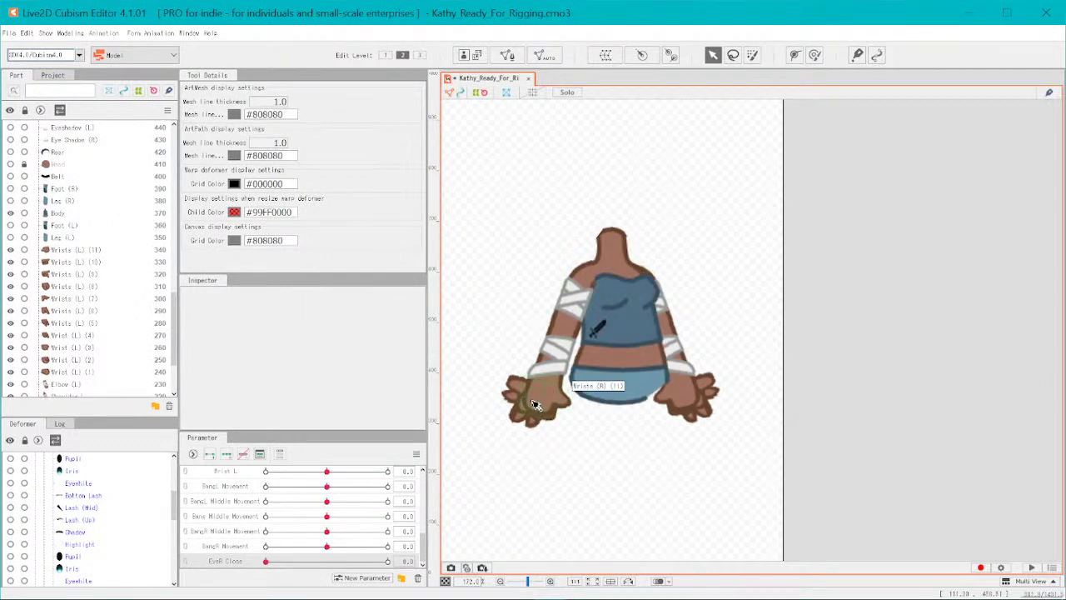
pyautogui.scroll(3, 539, 419)
pyautogui.scroll(-4, 539, 423)
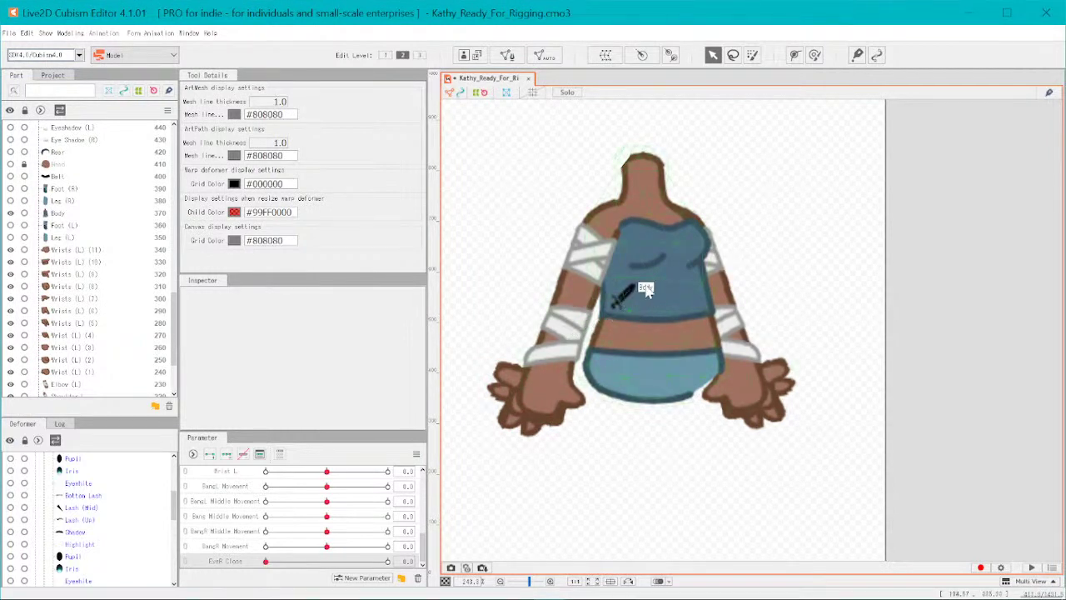
# - Create a new parameter named WristR Changes with minimum 0, default 0 and maximum 30
pyautogui.click(367, 577)
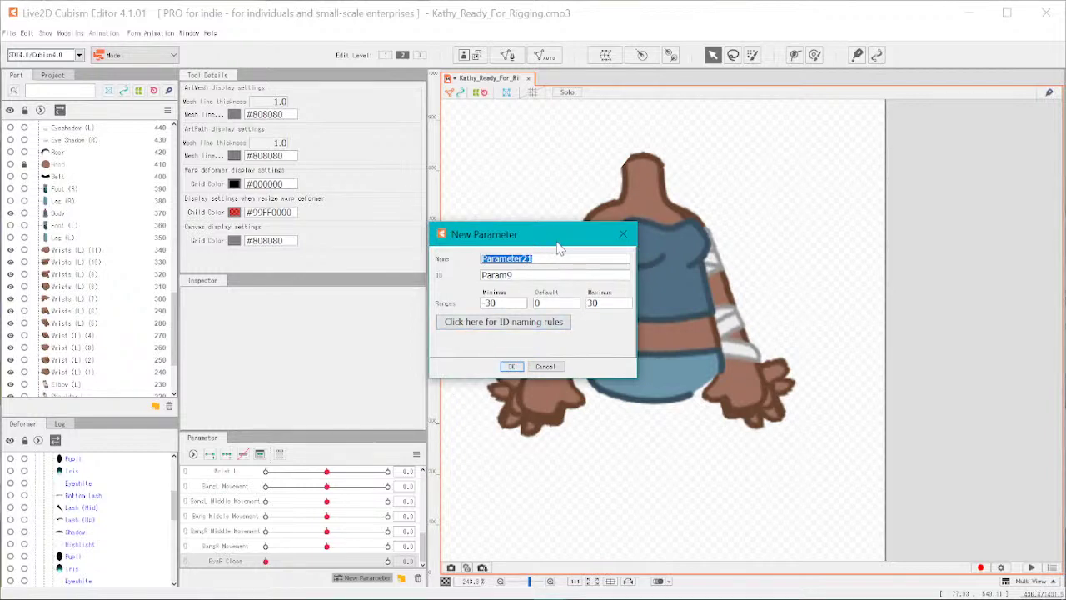
pyautogui.write('Wris')
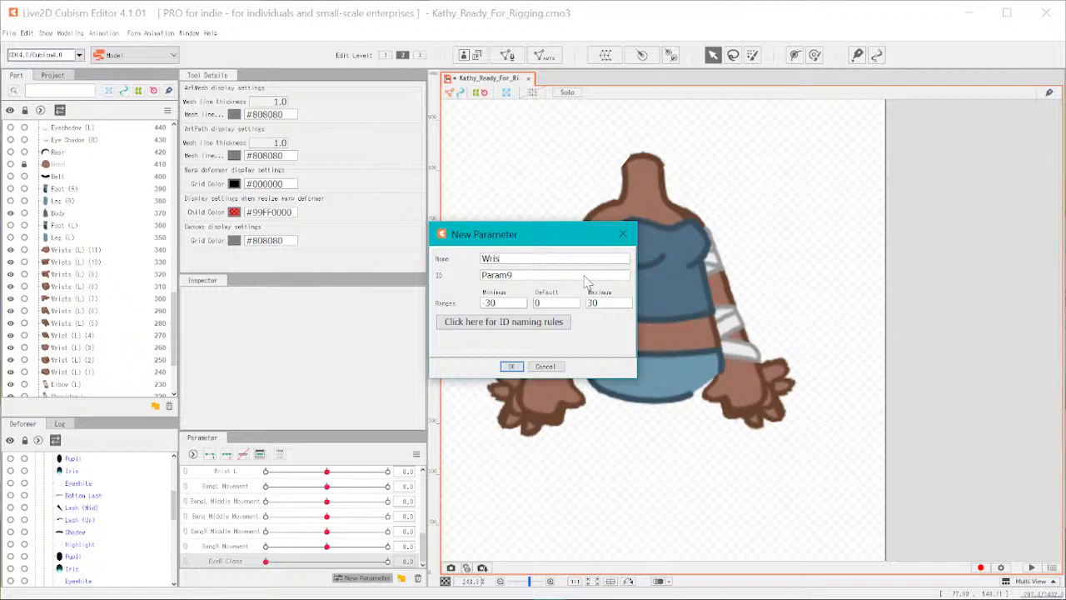
pyautogui.write('tR changes')
pyautogui.press('Left')
pyautogui.press('Left')
pyautogui.press('Left')
pyautogui.press('Left')
pyautogui.press('Left')
pyautogui.press('Left')
pyautogui.press('BackSpace')
pyautogui.write('C')
pyautogui.moveTo(499, 307); pyautogui.dragTo(488, 310)
pyautogui.click(511, 365)
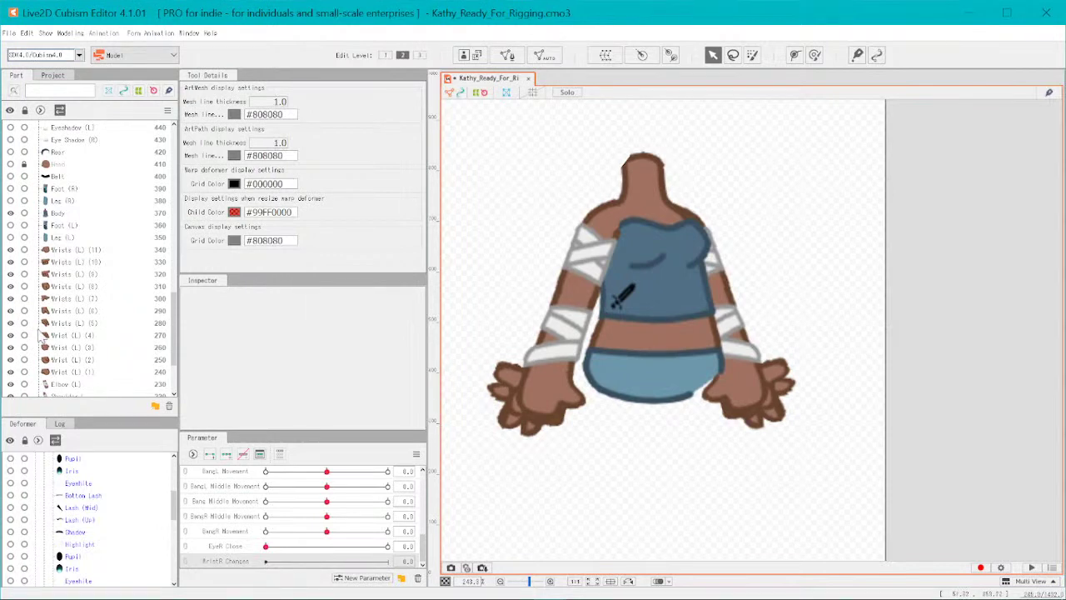
# - Lock the elbow and shoulder parts of both arms and the Body part against selection
pyautogui.scroll(-2, 38, 337)
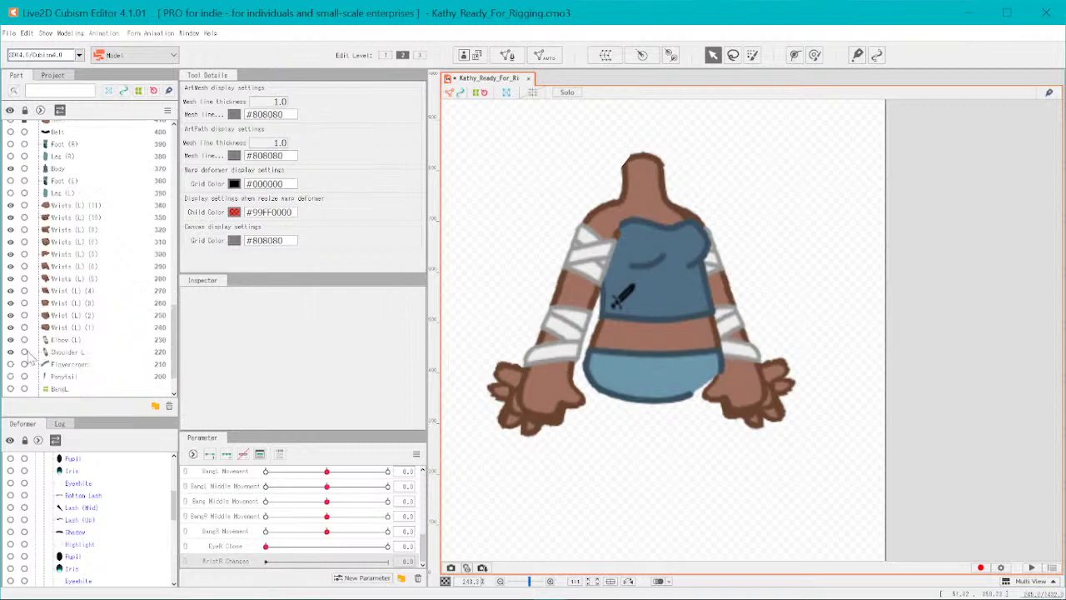
pyautogui.scroll(5, 90, 282)
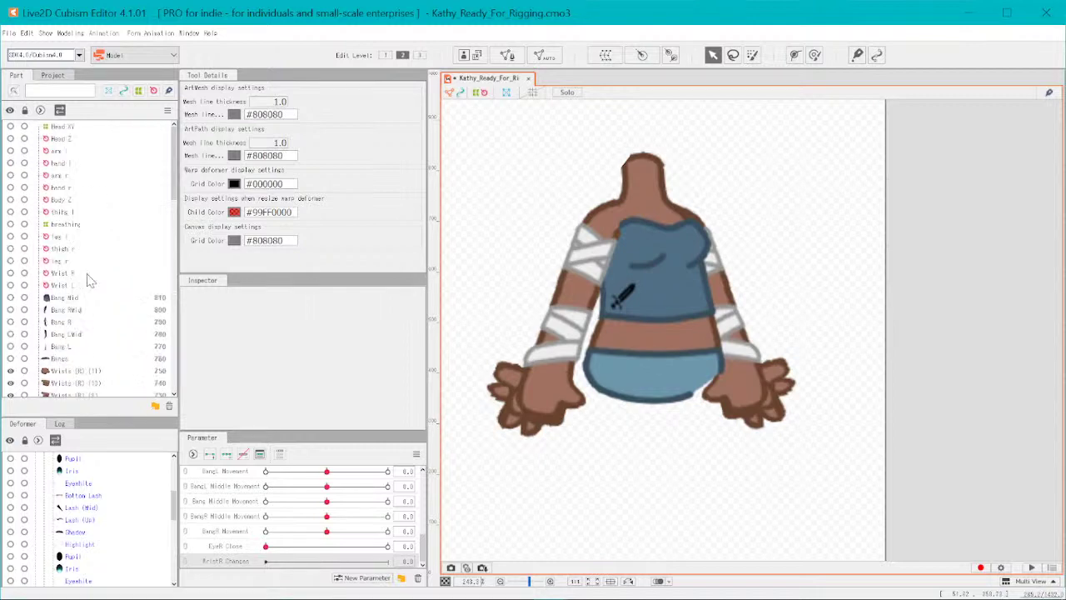
pyautogui.scroll(-8, 90, 281)
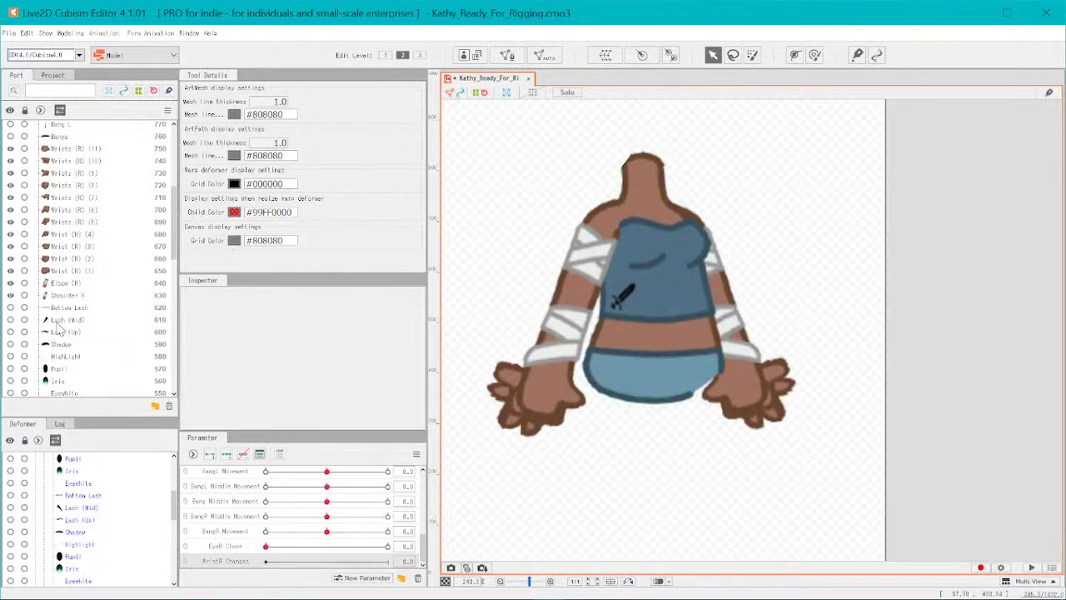
pyautogui.scroll(2, 55, 277)
pyautogui.moveTo(24, 341); pyautogui.dragTo(24, 328)
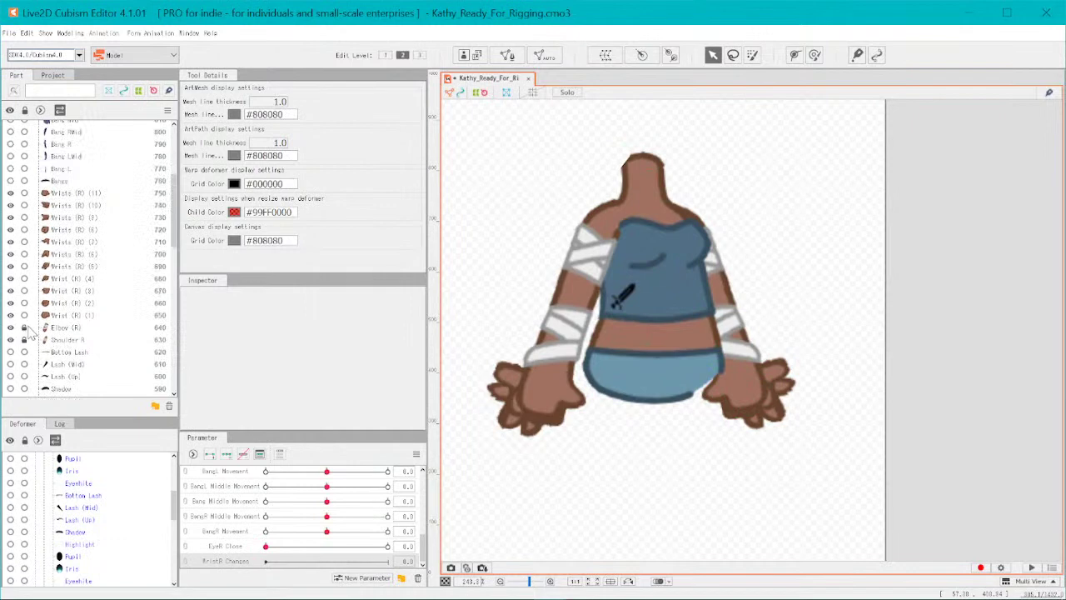
pyautogui.moveTo(470, 311); pyautogui.dragTo(608, 480)
pyautogui.click(611, 507)
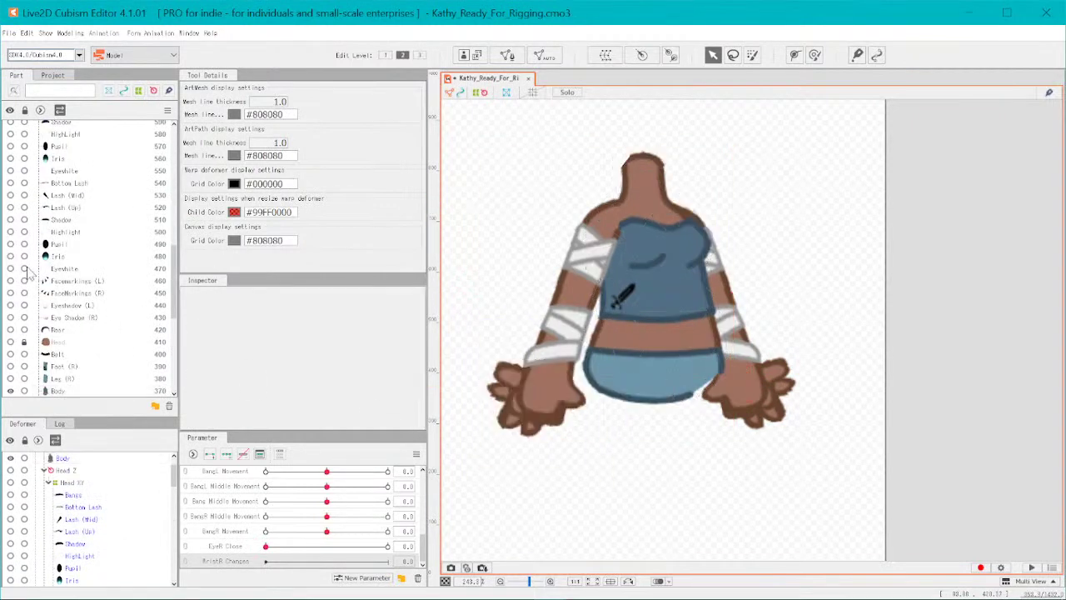
pyautogui.scroll(-7, 88, 340)
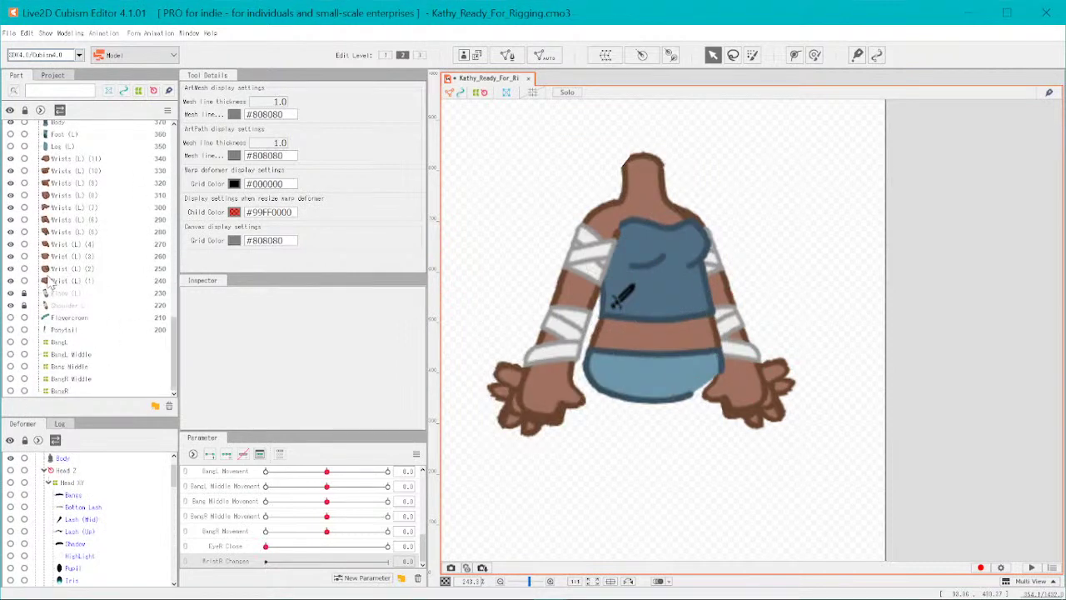
pyautogui.scroll(1, 48, 192)
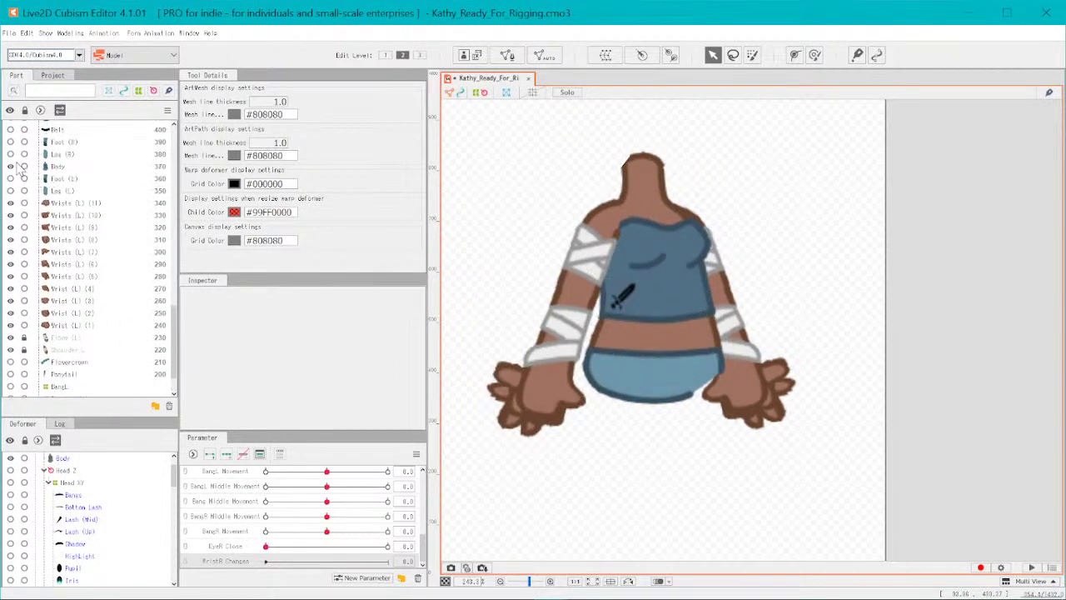
pyautogui.click(24, 166)
# - Select all the right wrist parts together, from Wrist (R) (1) to Wrists (R) (11)
pyautogui.moveTo(489, 271); pyautogui.dragTo(591, 461)
pyautogui.click(620, 524)
pyautogui.moveTo(465, 291); pyautogui.dragTo(610, 439)
pyautogui.click(692, 489)
pyautogui.moveTo(479, 332); pyautogui.dragTo(619, 476)
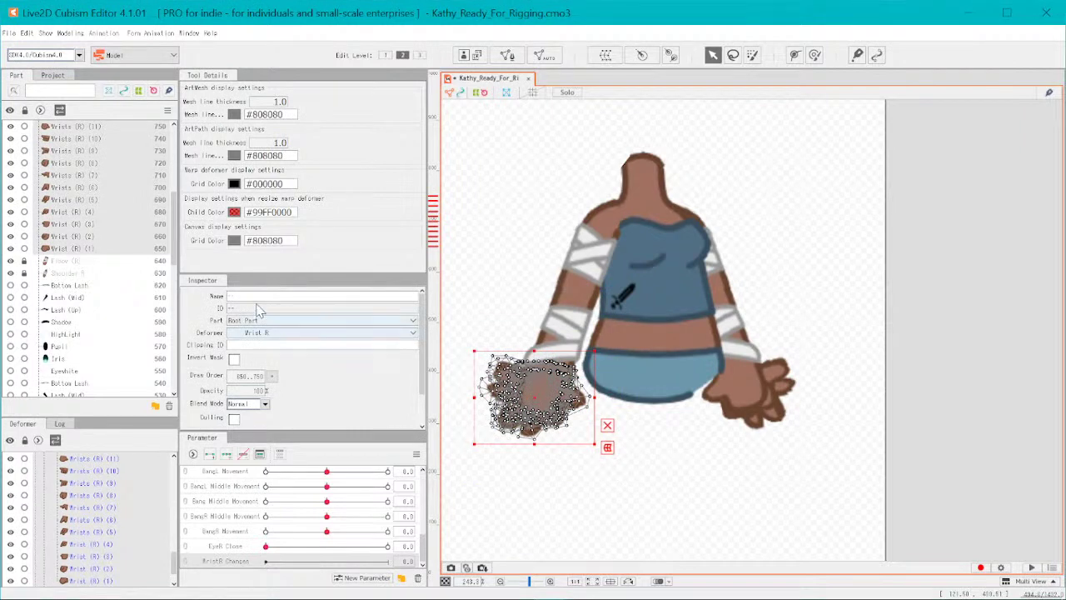
pyautogui.scroll(3, 92, 304)
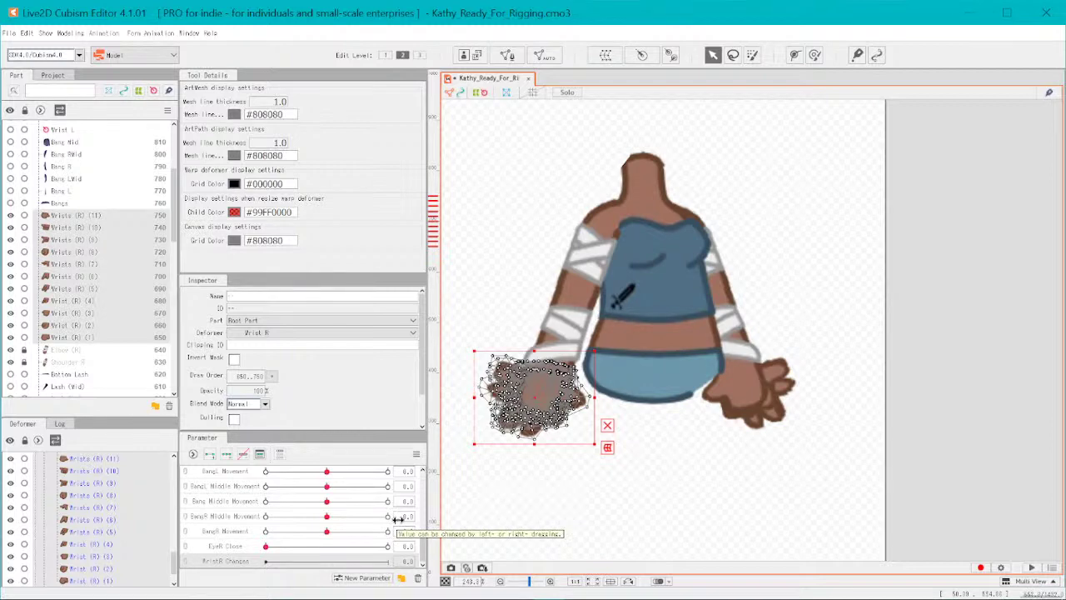
# - Add keyforms to the WristR Changes parameter at every 3 units from 0 to 30 for the selected wrist parts
pyautogui.click(259, 455)
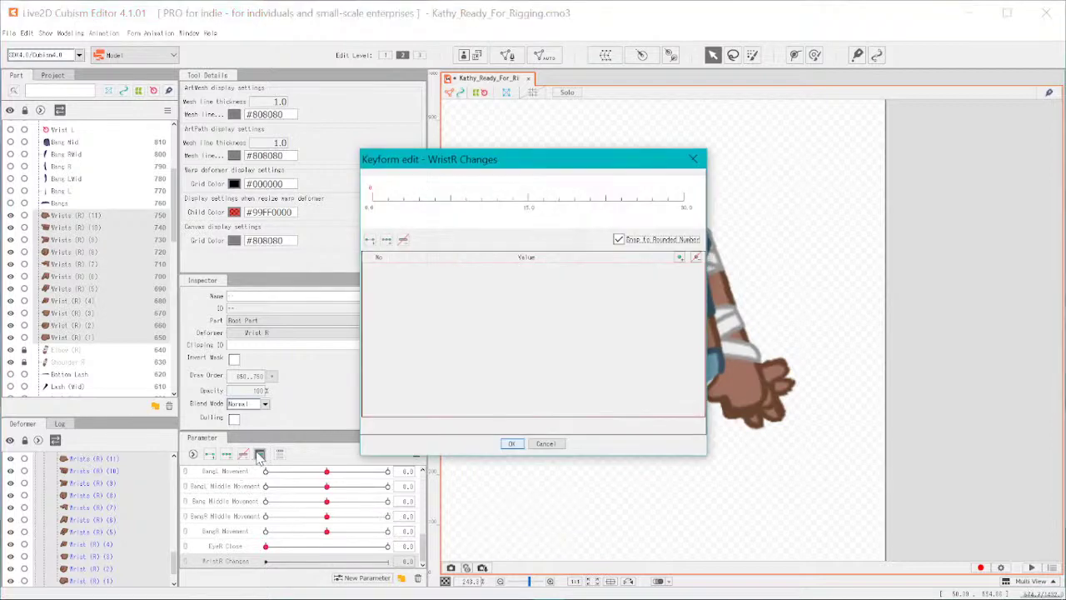
pyautogui.click(372, 201)
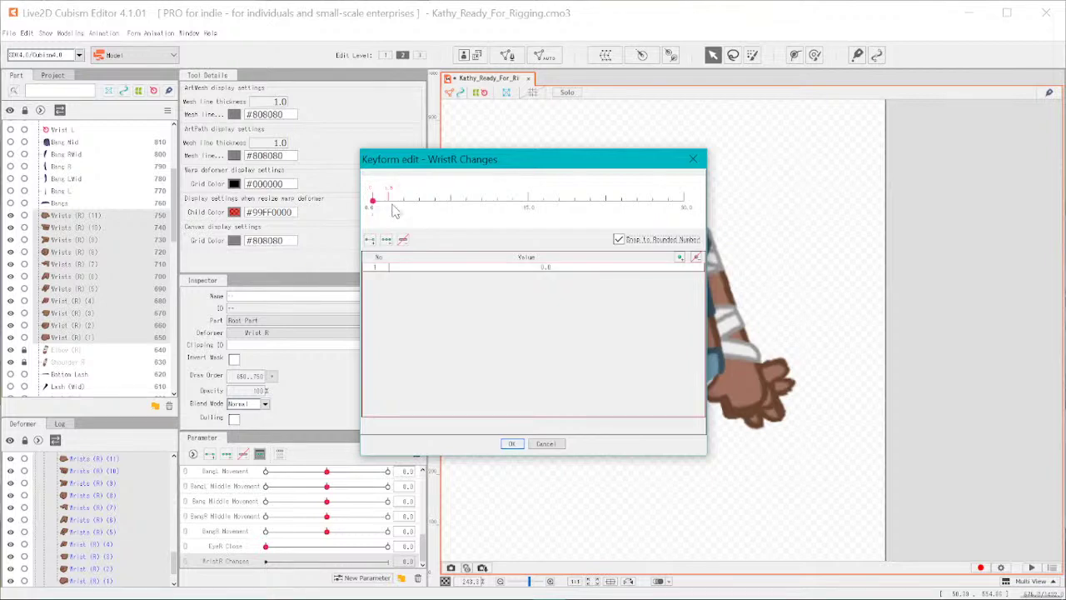
pyautogui.click(406, 205)
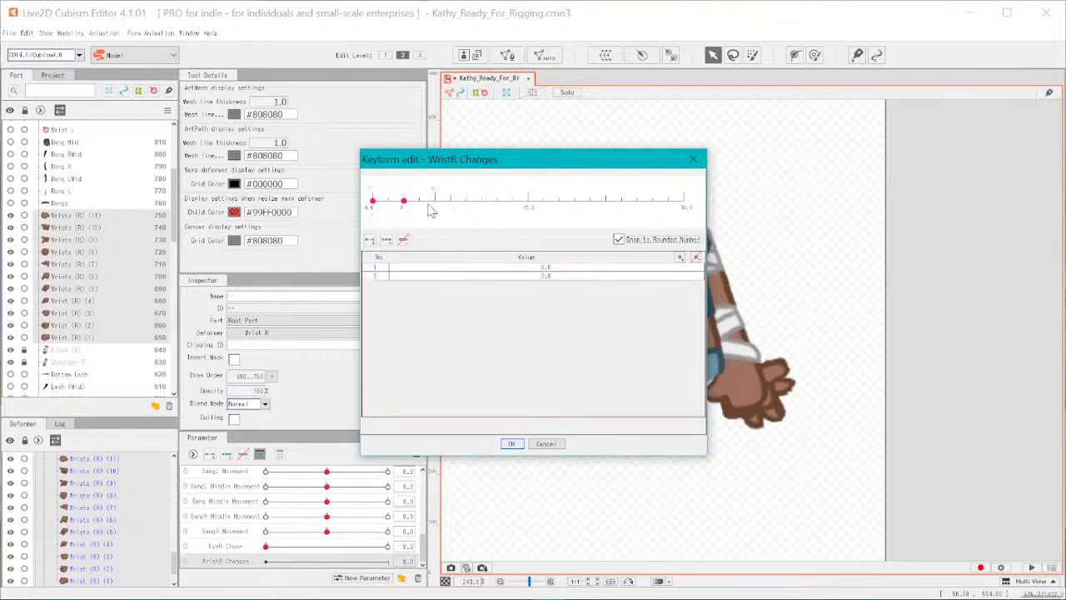
pyautogui.click(432, 207)
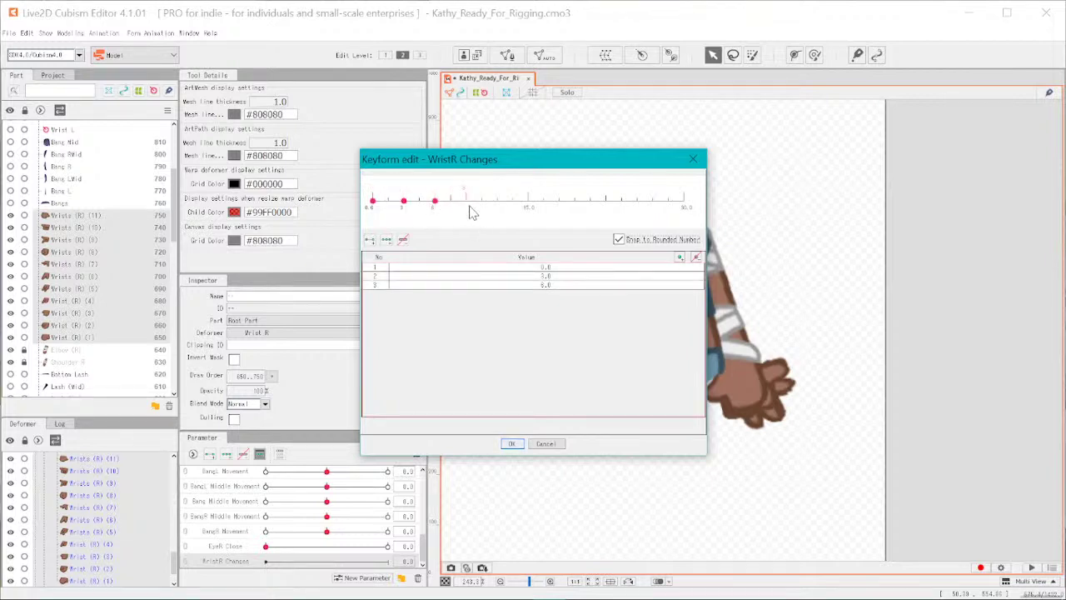
pyautogui.click(468, 210)
pyautogui.click(497, 211)
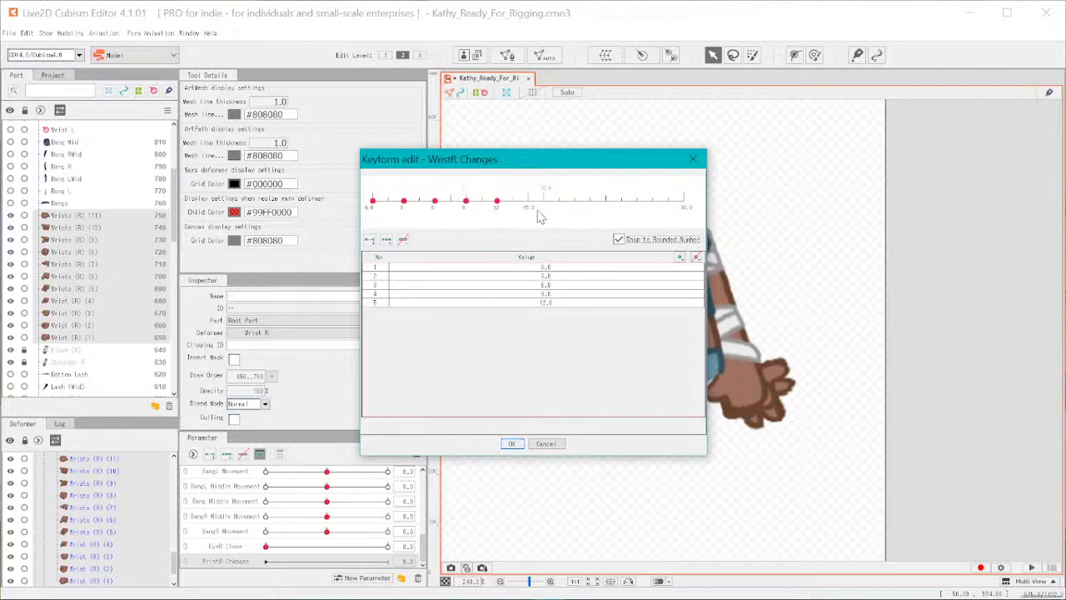
pyautogui.click(534, 212)
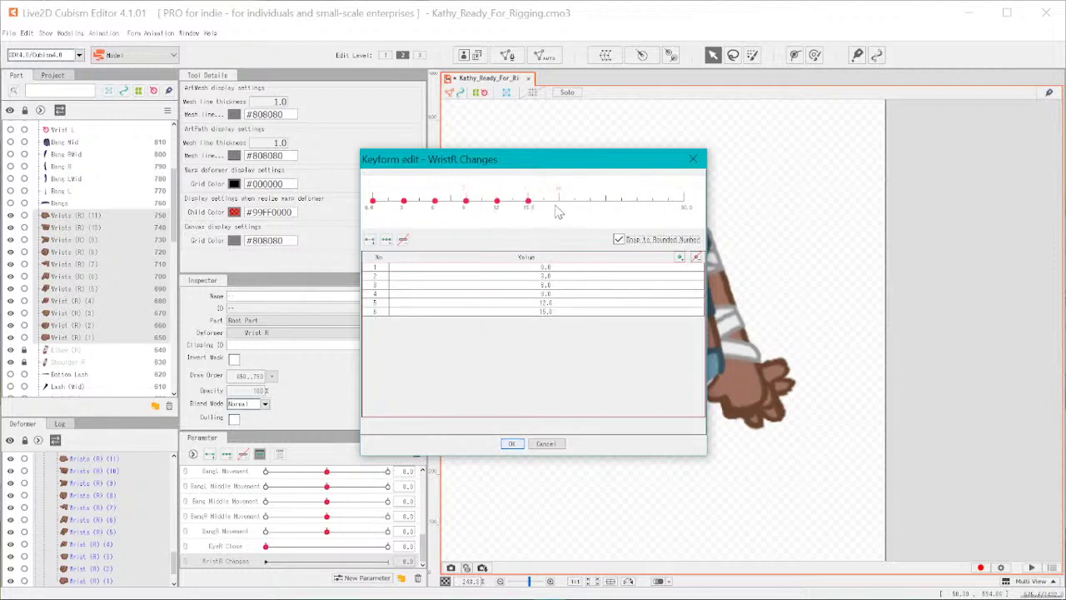
pyautogui.click(558, 212)
pyautogui.click(589, 212)
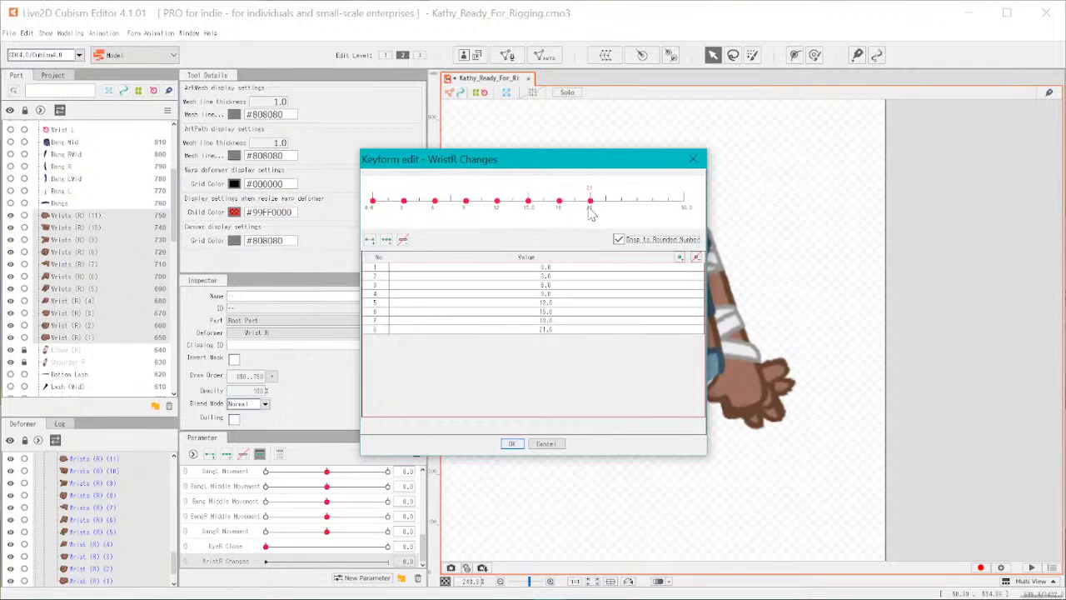
pyautogui.click(626, 213)
pyautogui.click(654, 213)
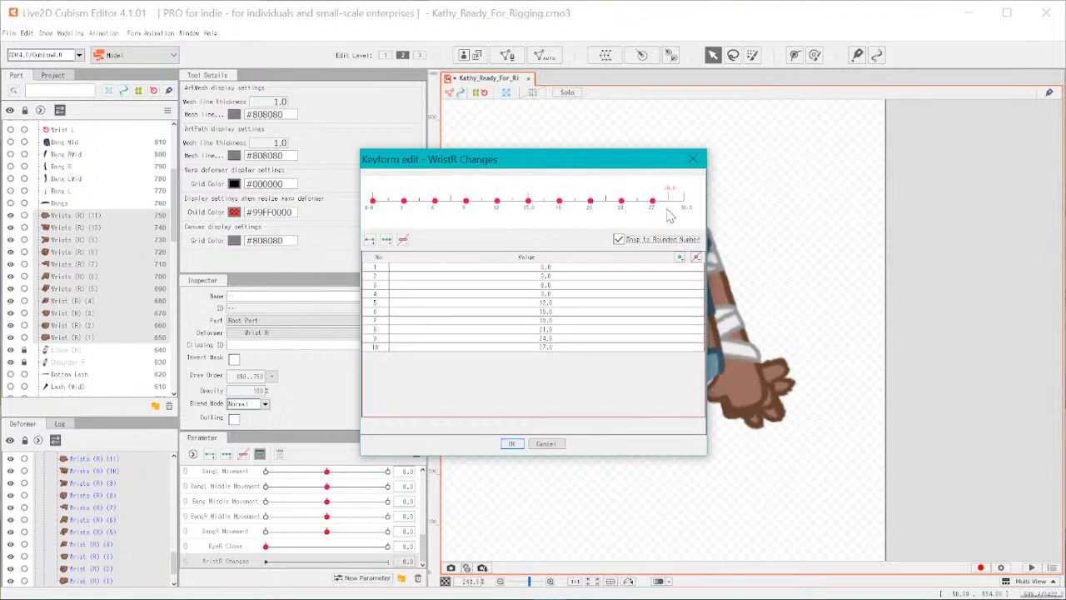
pyautogui.click(685, 213)
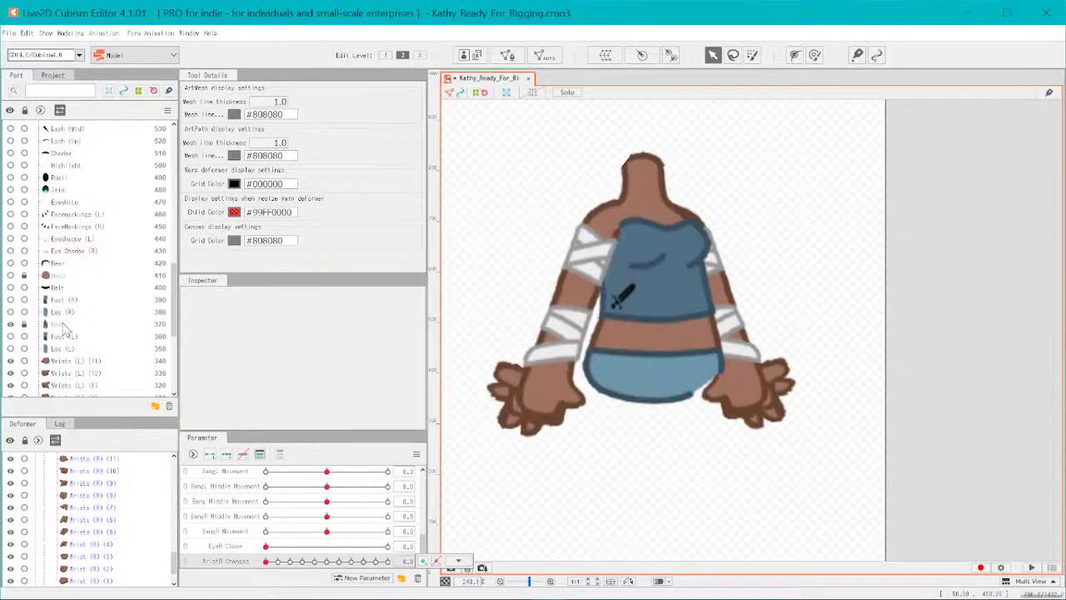
# - Hide the left arm parts from Wrists (L) (11) down to Shoulder L
pyautogui.scroll(-5, 64, 326)
pyautogui.moveTo(11, 158); pyautogui.dragTo(12, 304)
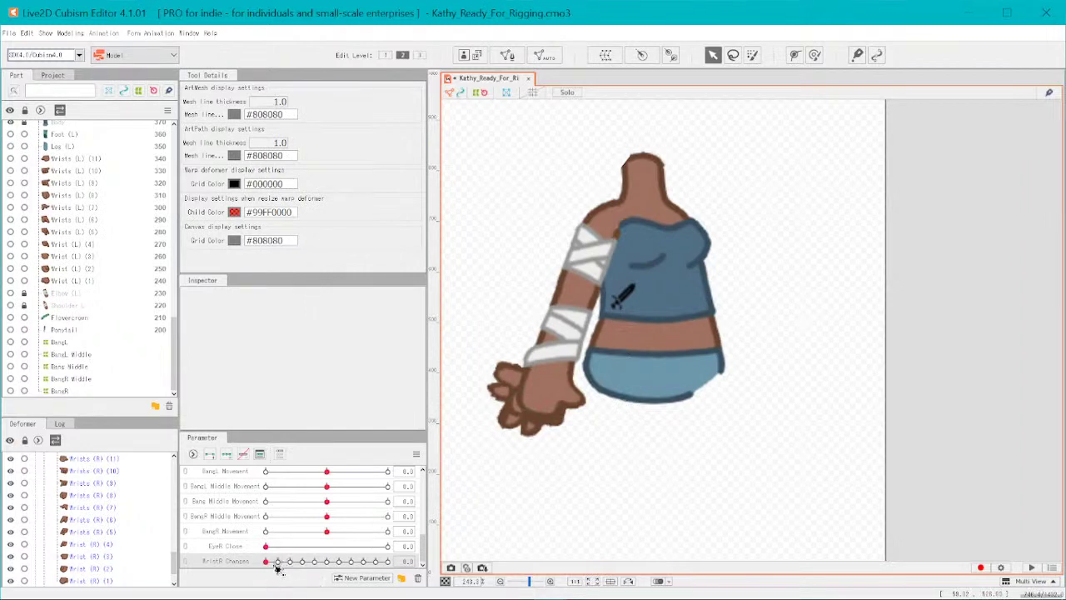
# - Select Wrists (R) (11) and set its opacity to 0% at the WristR Changes keyform 27
pyautogui.moveTo(266, 561); pyautogui.dragTo(396, 564)
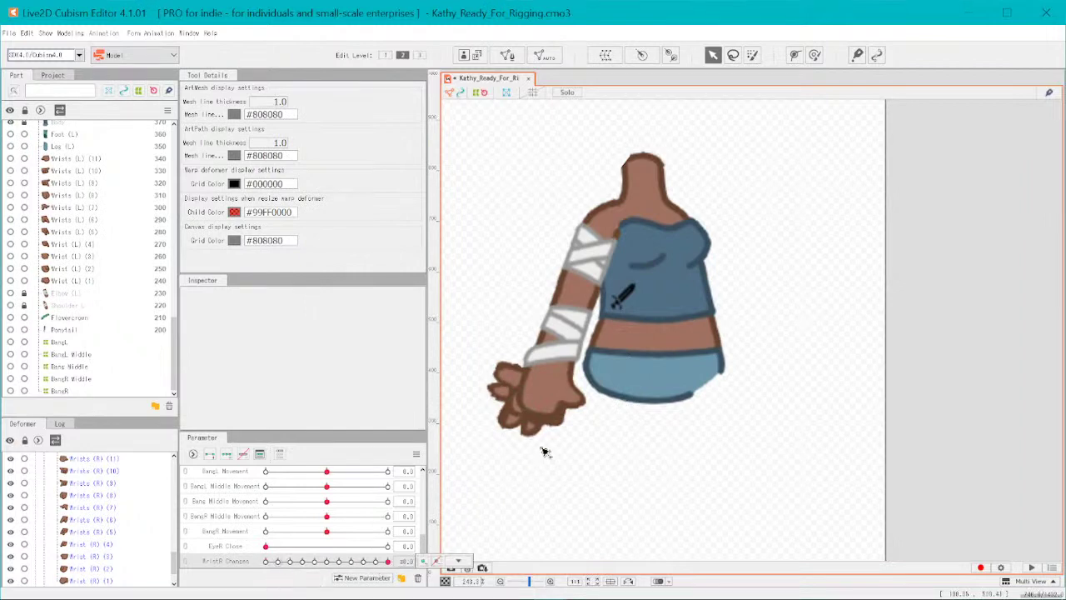
pyautogui.click(554, 390)
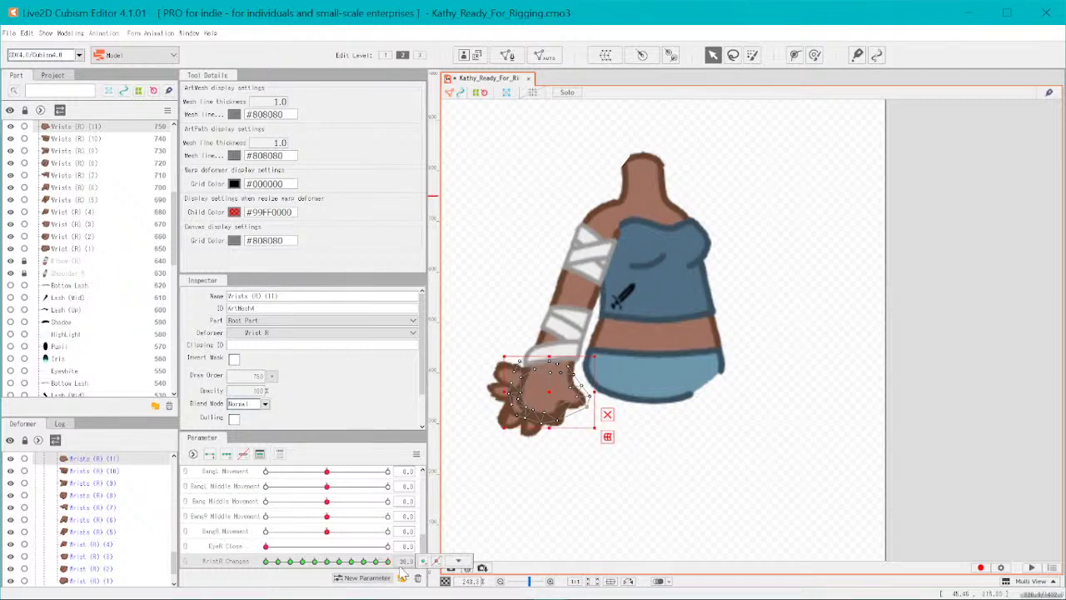
pyautogui.click(405, 561)
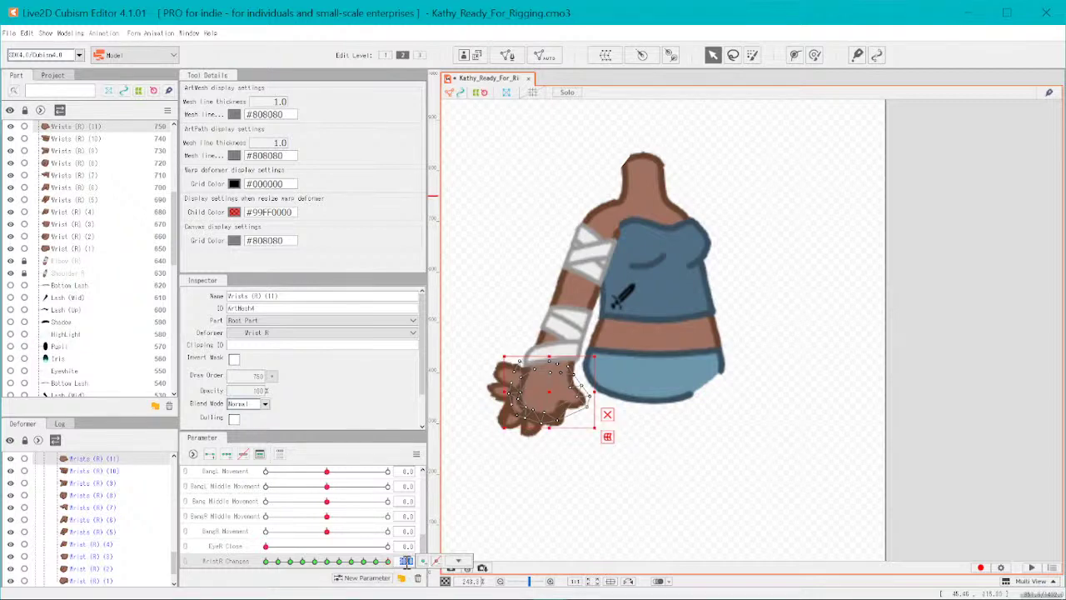
pyautogui.press('Return')
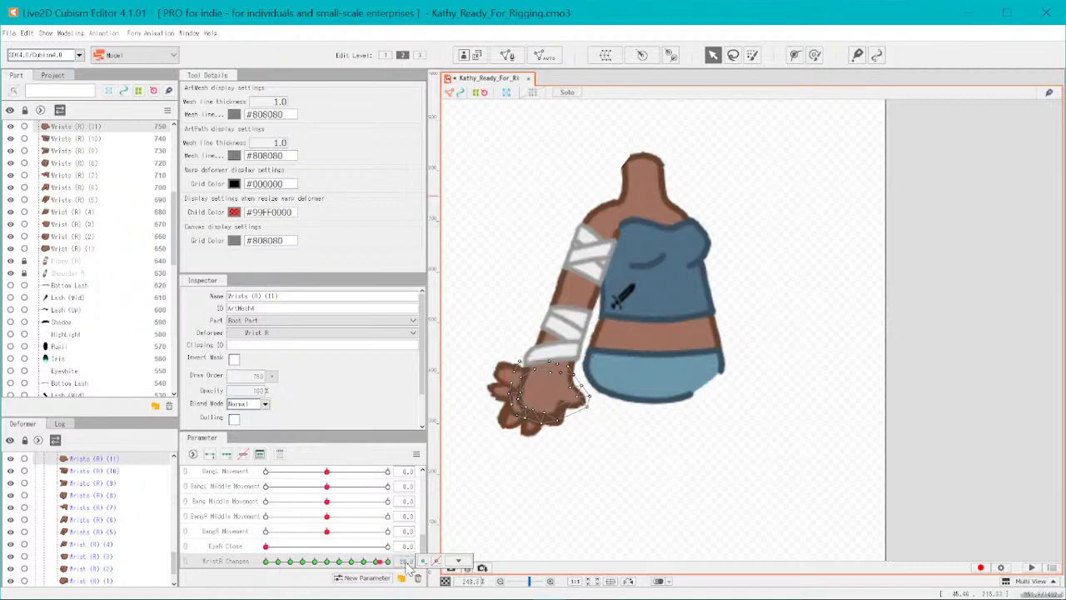
pyautogui.click(406, 562)
pyautogui.press('Return')
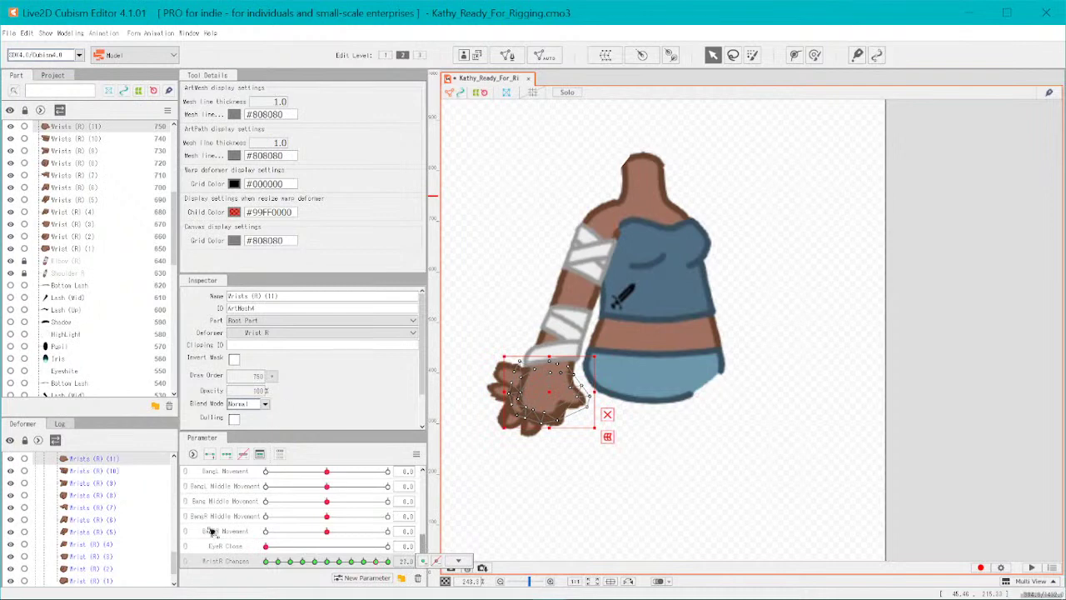
pyautogui.click(255, 393)
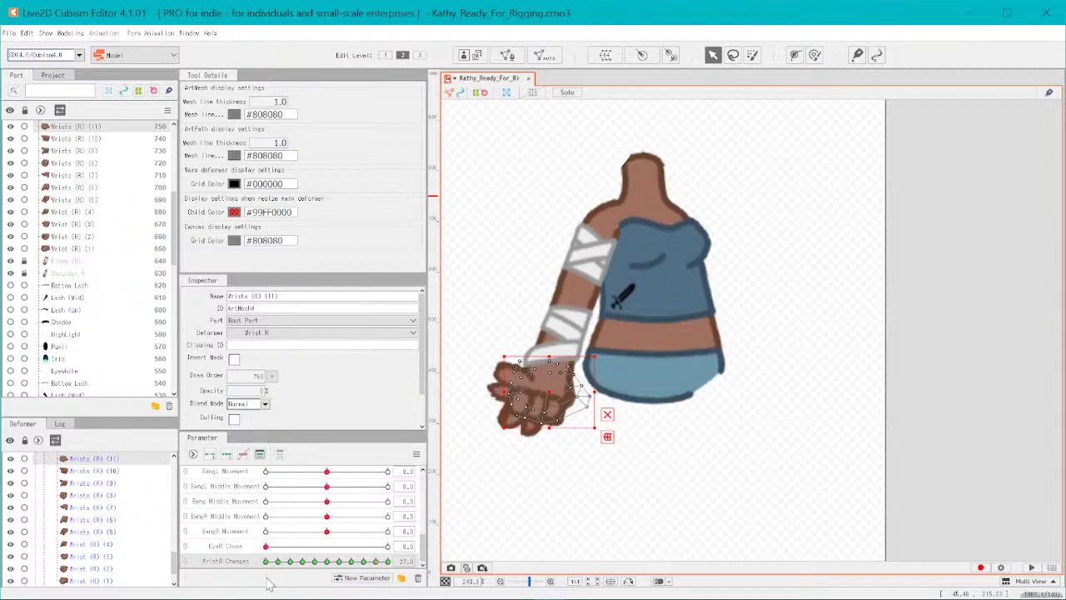
# - Move WristR Changes to 24 and set the opacity of Wrists (R) (11) to 0% there
pyautogui.click(407, 561)
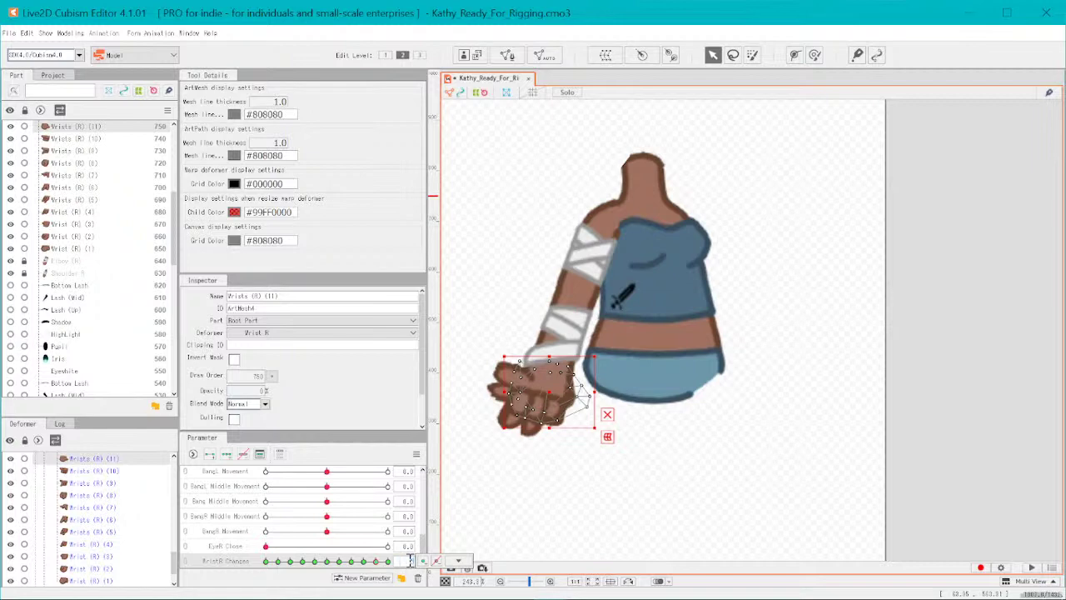
pyautogui.press('Return')
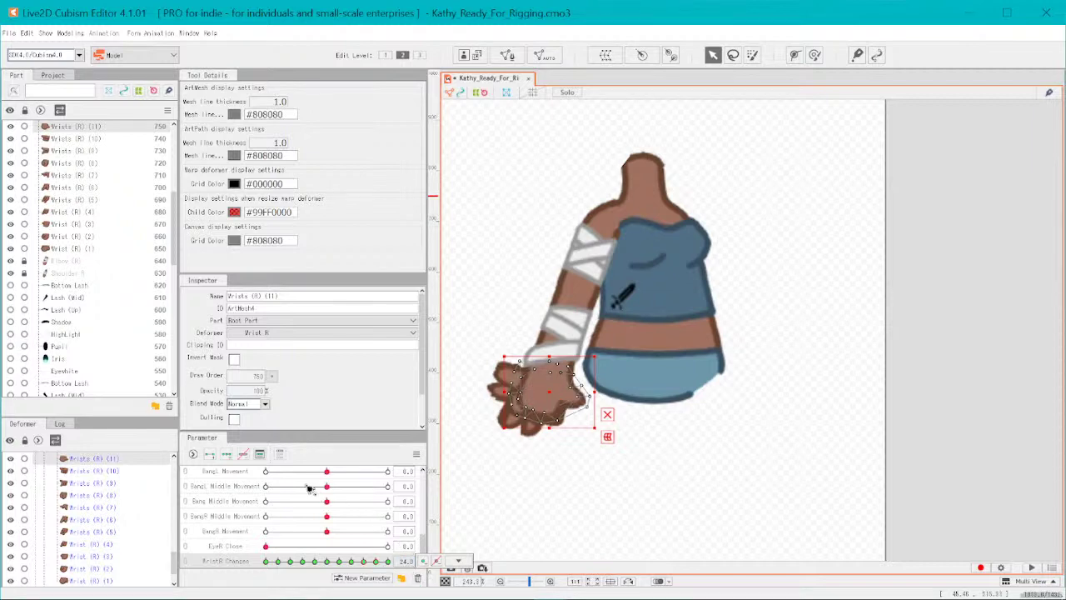
pyautogui.click(260, 390)
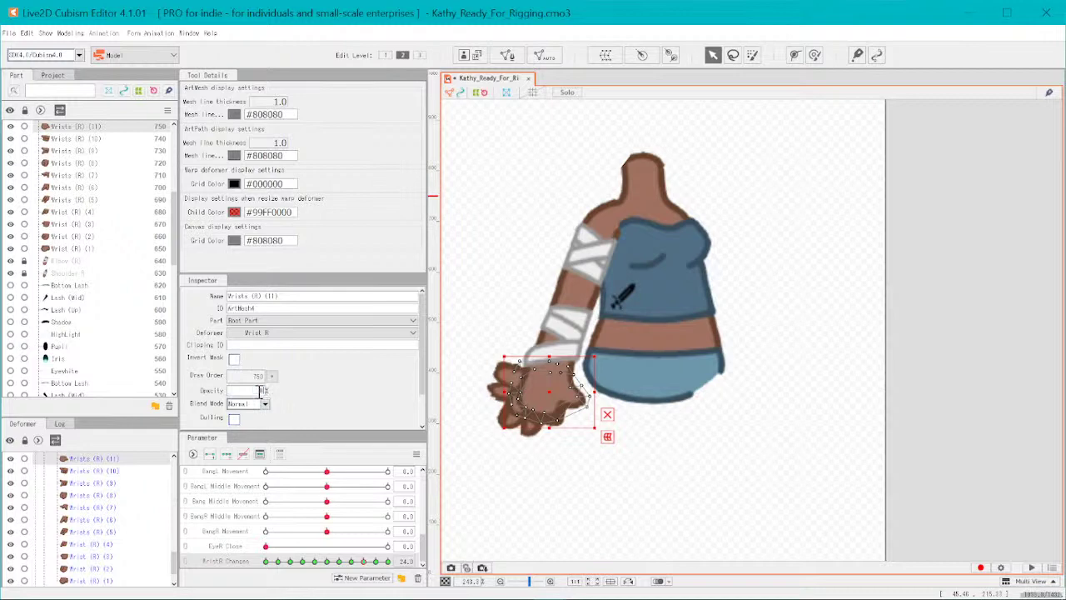
pyautogui.write('0')
pyautogui.press('Return')
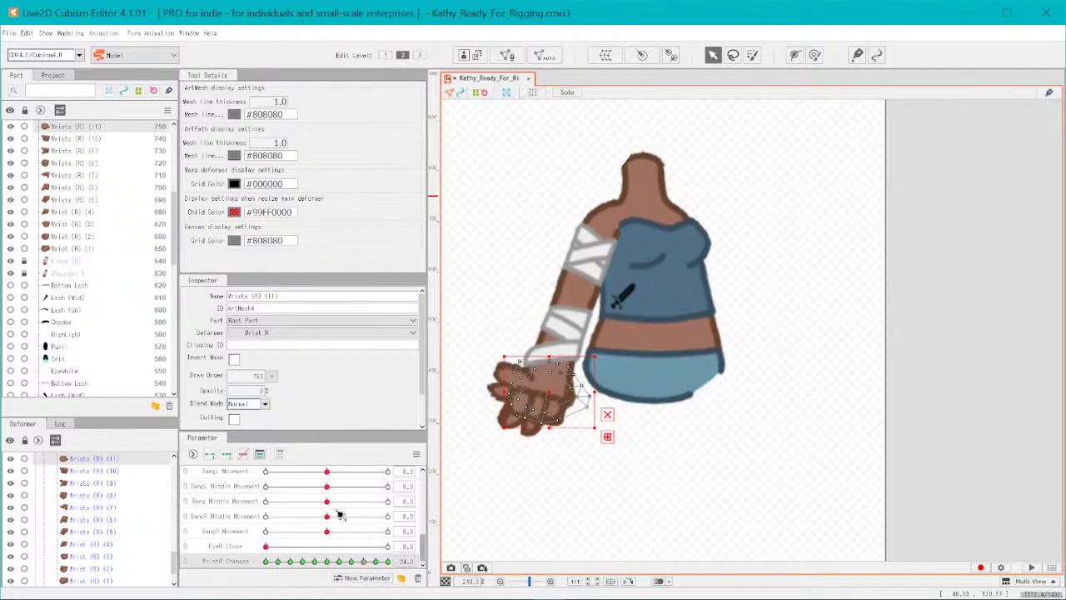
# - Move WristR Changes to 21 and set the opacity of Wrists (R) (11) to 0% there
pyautogui.click(406, 561)
pyautogui.write('21')
pyautogui.press('Return')
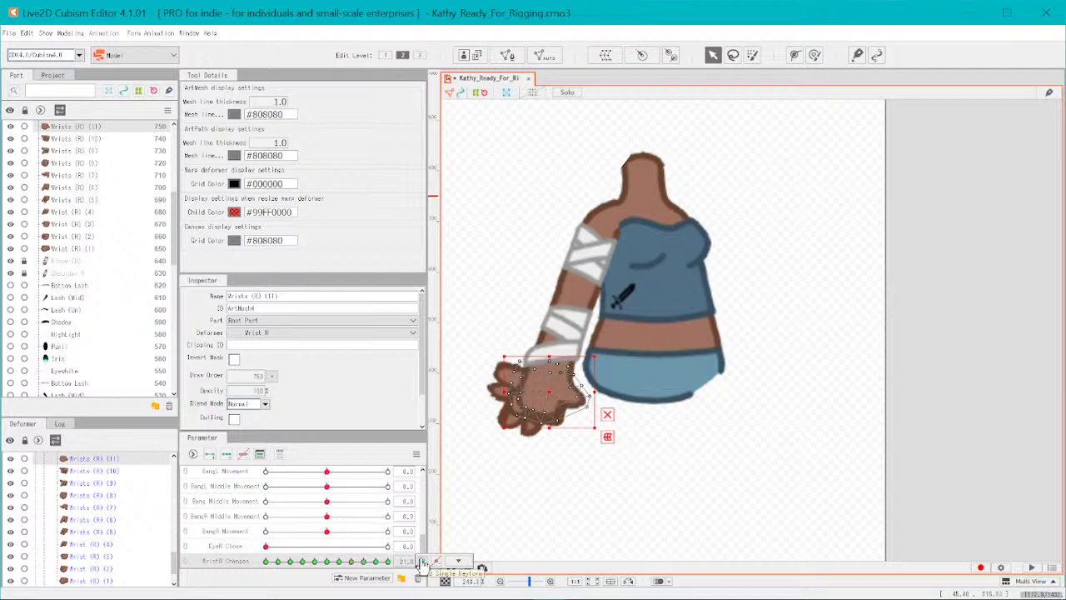
pyautogui.click(256, 392)
pyautogui.write('0')
pyautogui.press('Return')
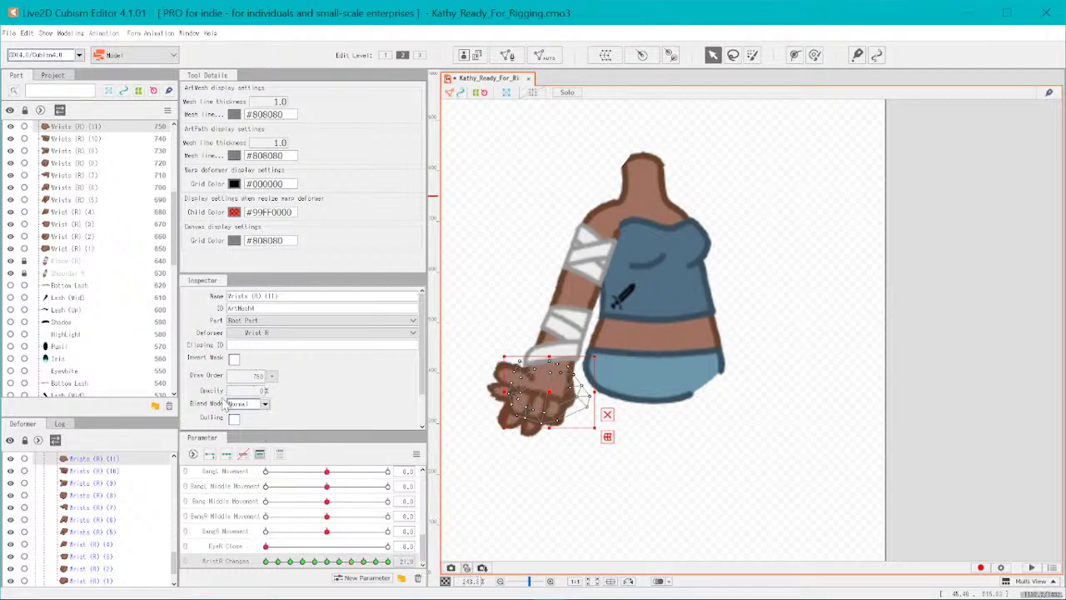
# - Move WristR Changes to 18 and set the opacity of Wrists (R) (11) to 0% there
pyautogui.click(406, 562)
pyautogui.write('18')
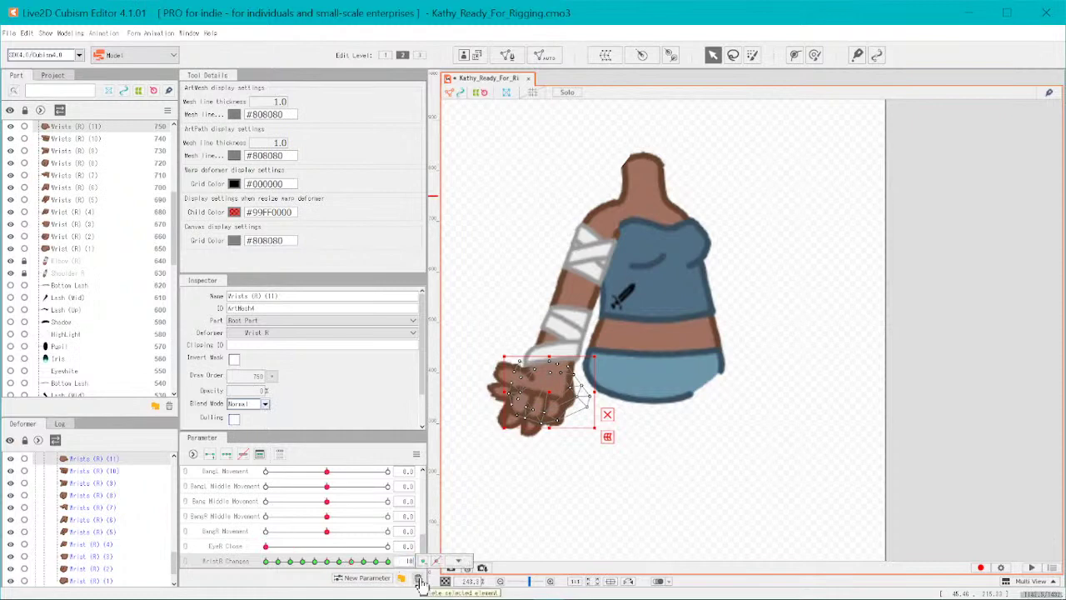
pyautogui.press('Return')
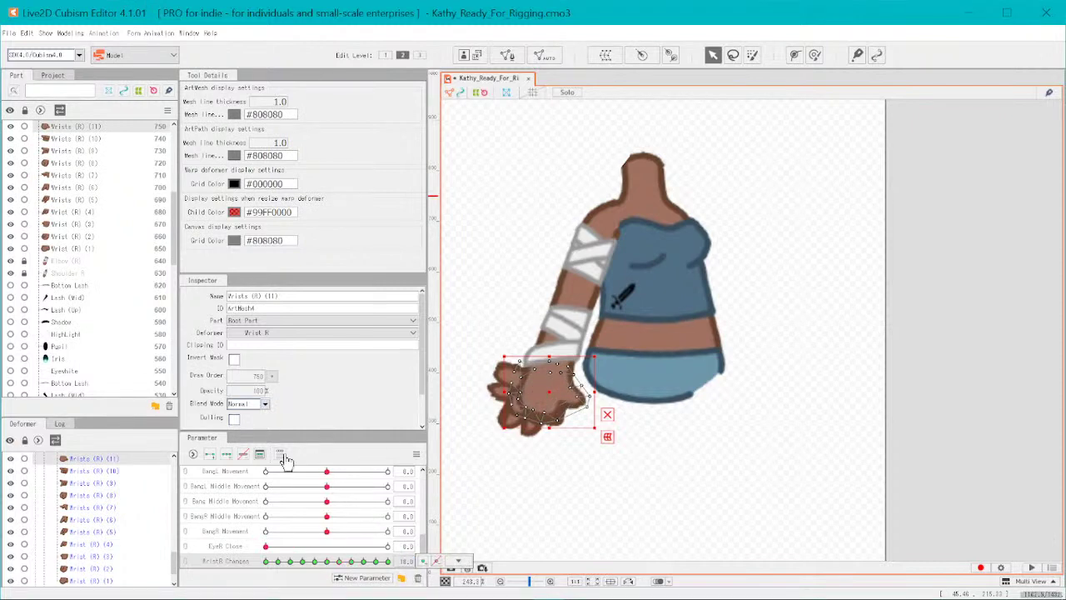
pyautogui.click(258, 389)
pyautogui.write('0')
pyautogui.press('Return')
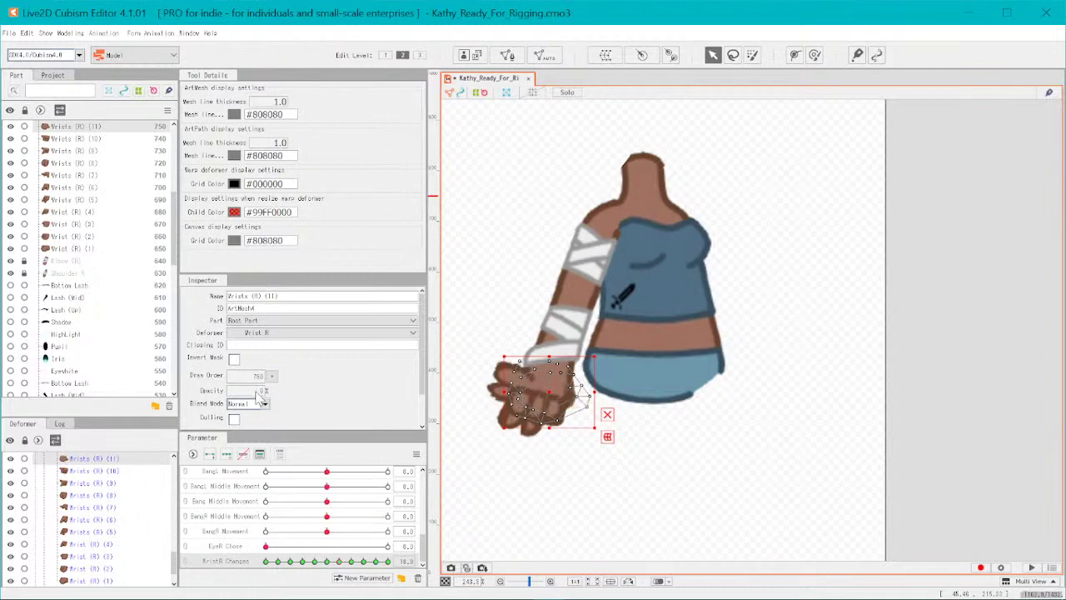
# - Move WristR Changes to 15 and set the opacity of Wrists (R) (11) to 0% there
pyautogui.click(406, 561)
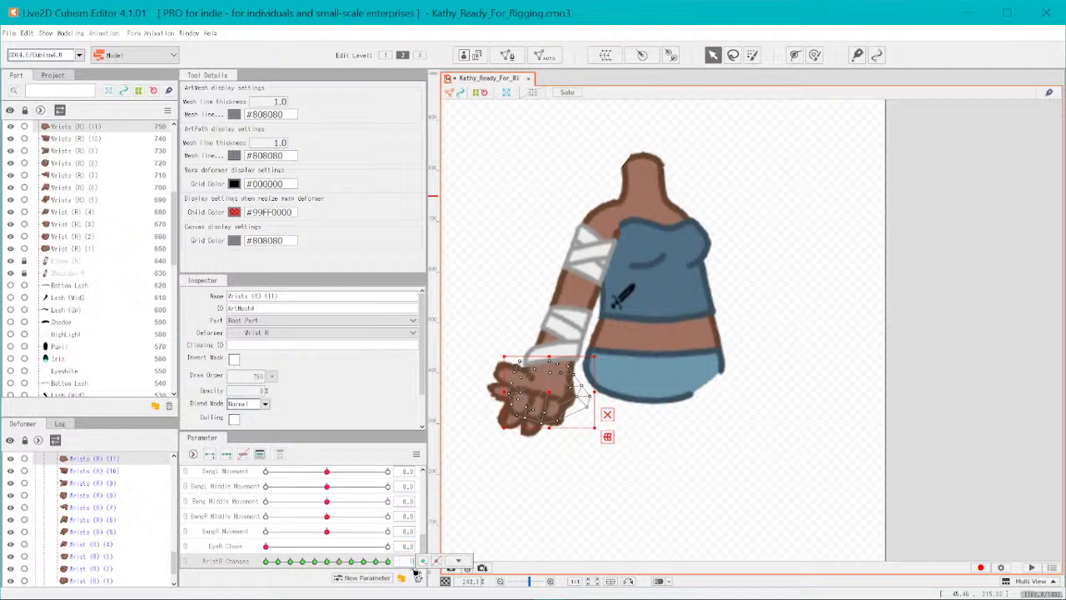
pyautogui.click(458, 561)
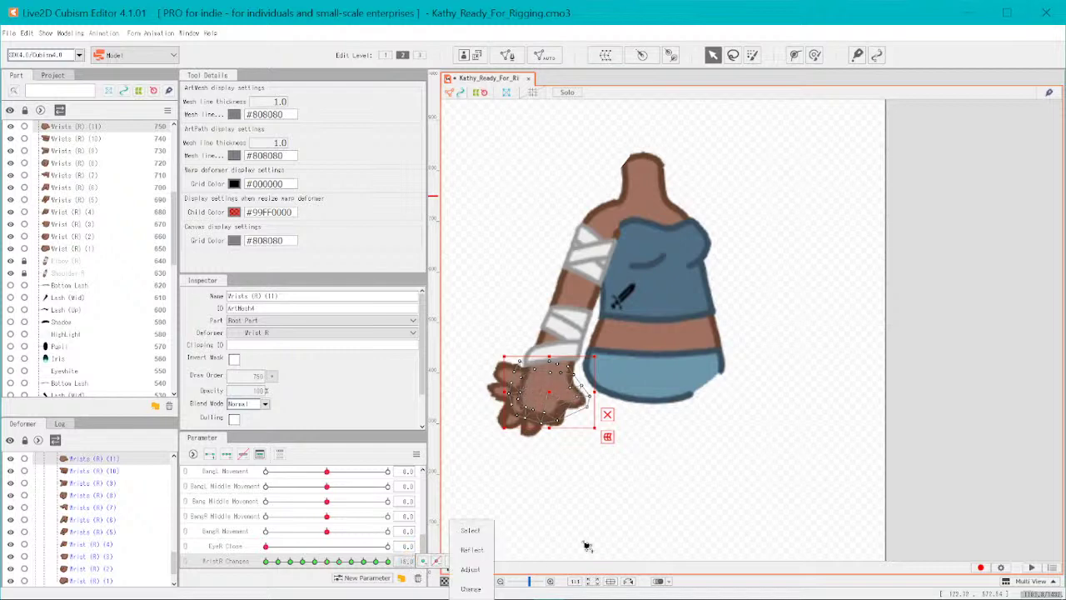
pyautogui.doubleClick(251, 390)
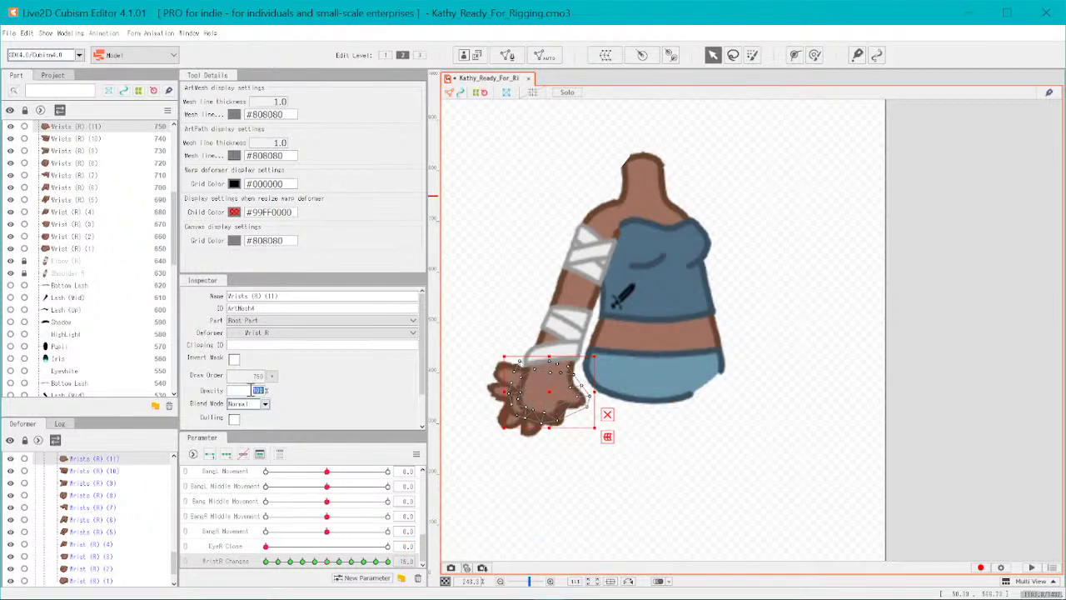
pyautogui.write('0')
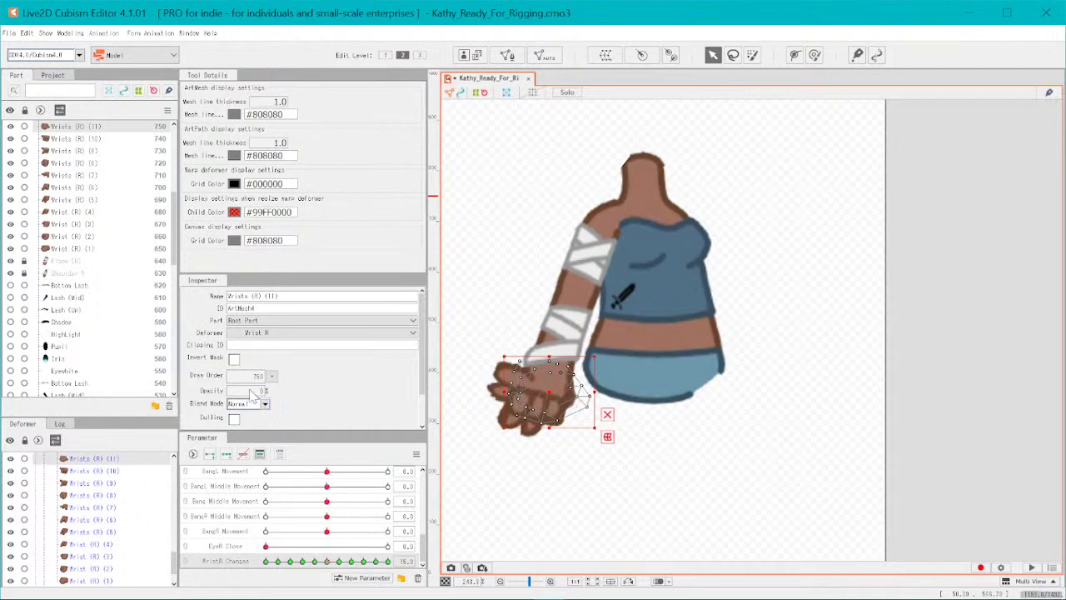
# - Move WristR Changes to 12 and set the opacity of Wrists (R) (11) to 0% there
pyautogui.click(408, 561)
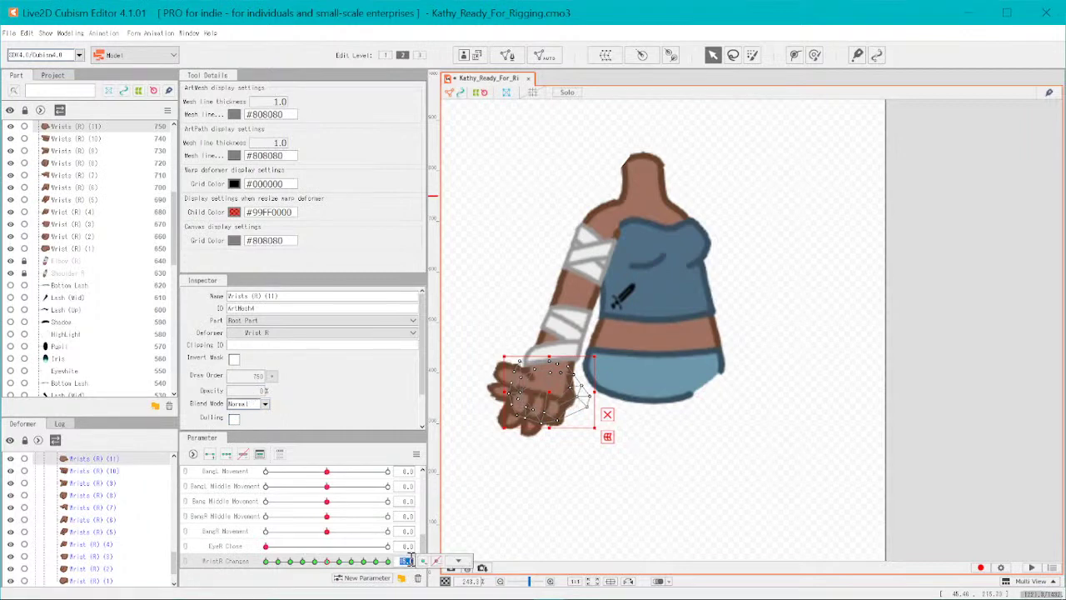
pyautogui.doubleClick(256, 388)
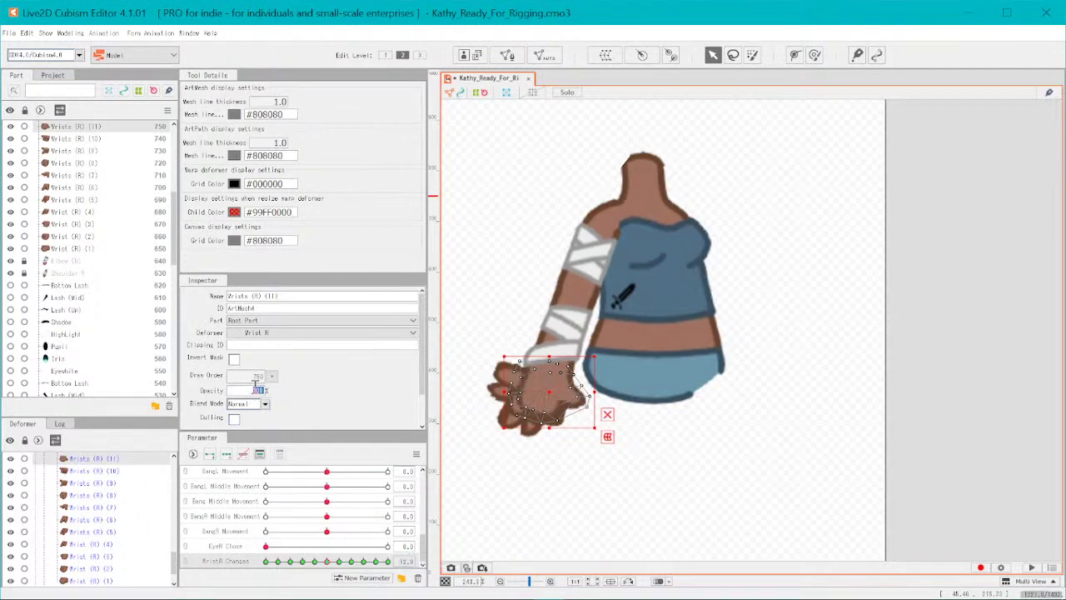
pyautogui.click(409, 561)
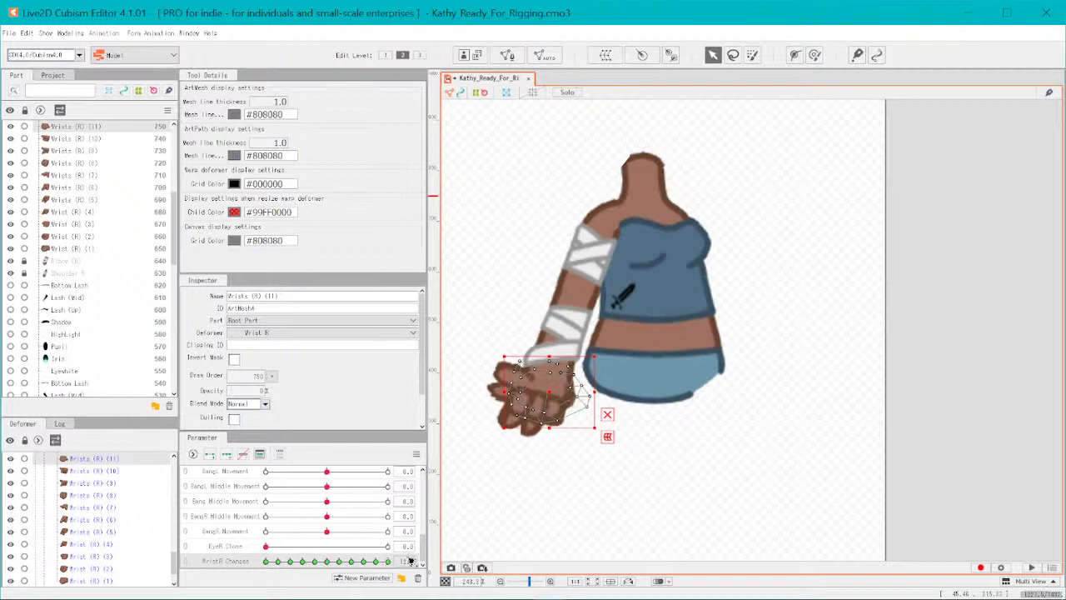
pyautogui.click(408, 560)
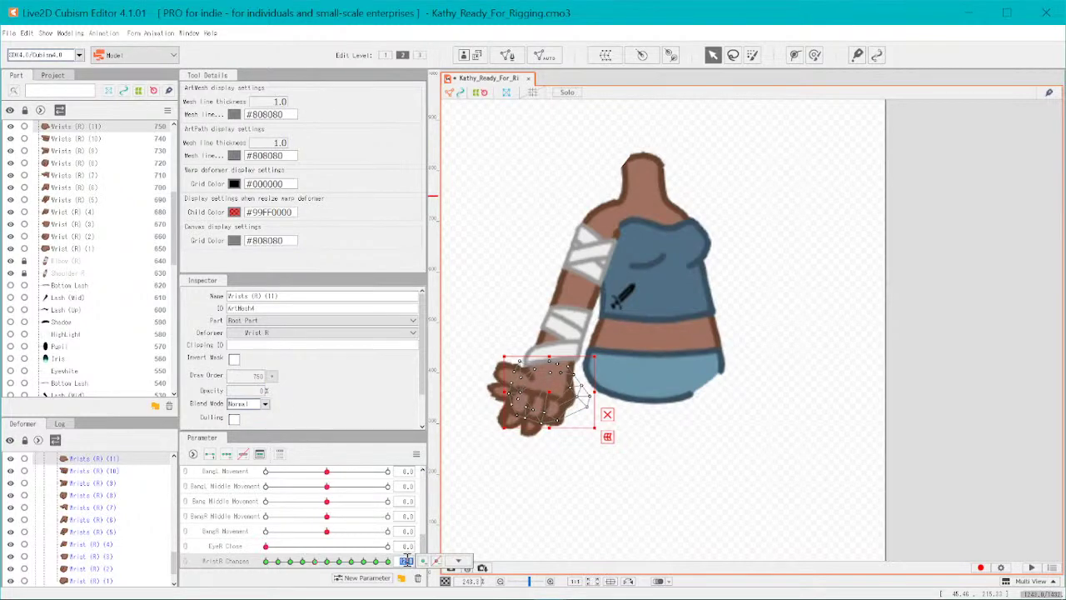
# - Move WristR Changes to 6 and set the opacity of Wrists (R) (11) to 0% there
pyautogui.doubleClick(255, 391)
pyautogui.write('0')
pyautogui.press('Return')
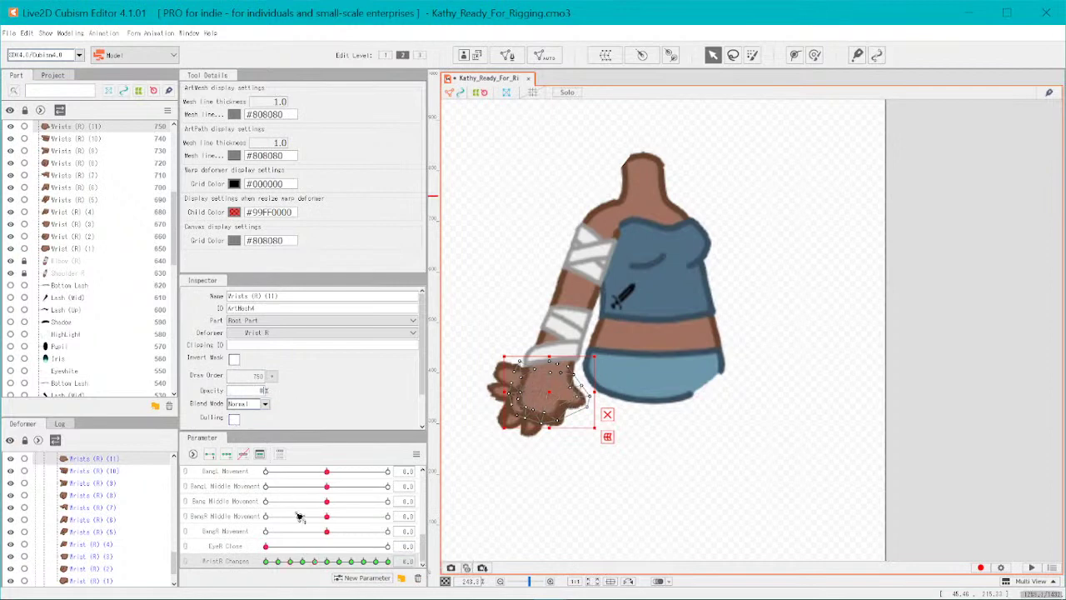
# - Move WristR Changes to 3 and set the opacity of Wrists (R) (11) to 0% there
pyautogui.click(408, 560)
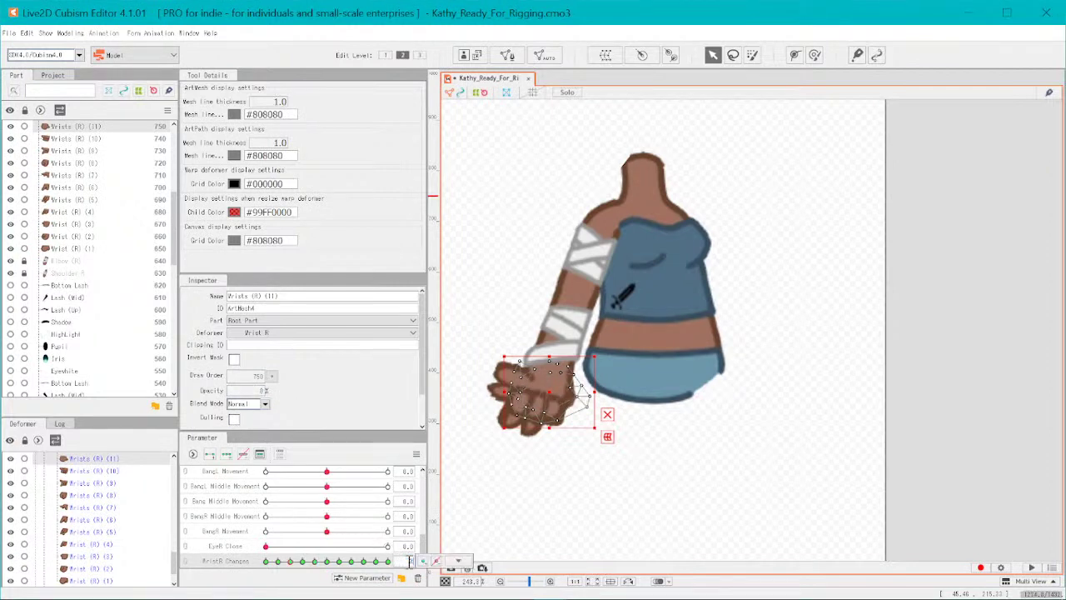
pyautogui.moveTo(401, 553); pyautogui.dragTo(406, 558)
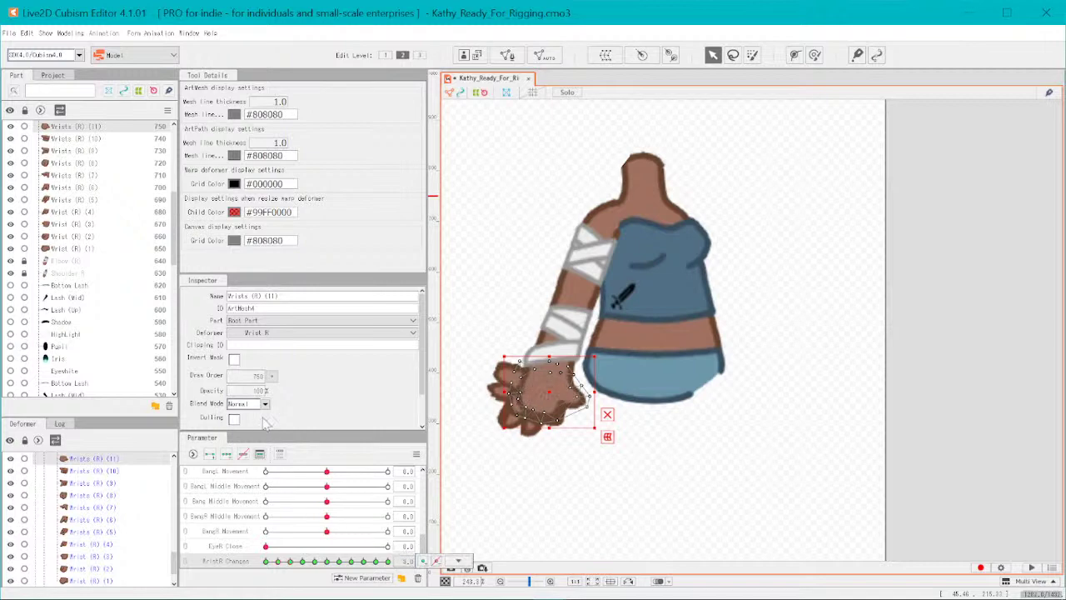
pyautogui.click(248, 393)
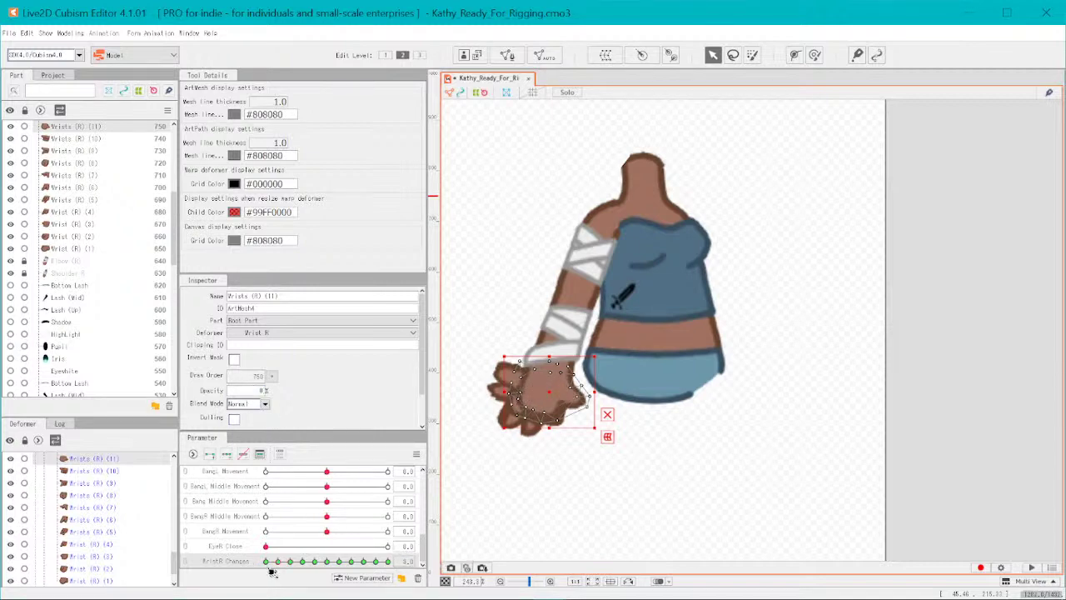
# - Move WristR Changes to 0 and set the opacity of Wrists (R) (11) to 0% there
pyautogui.click(408, 560)
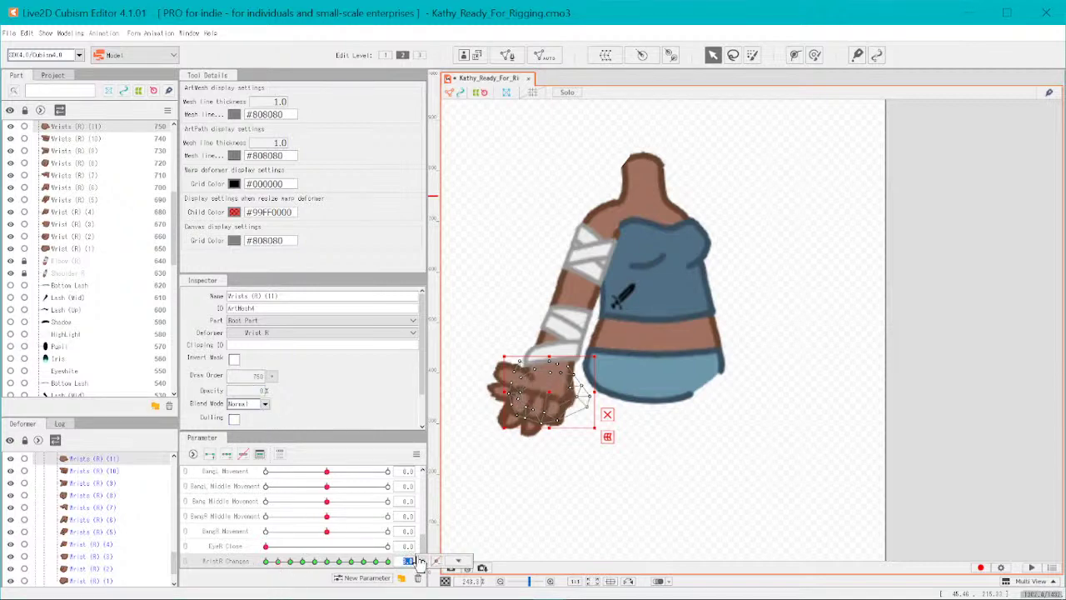
pyautogui.scroll(1, 419, 562)
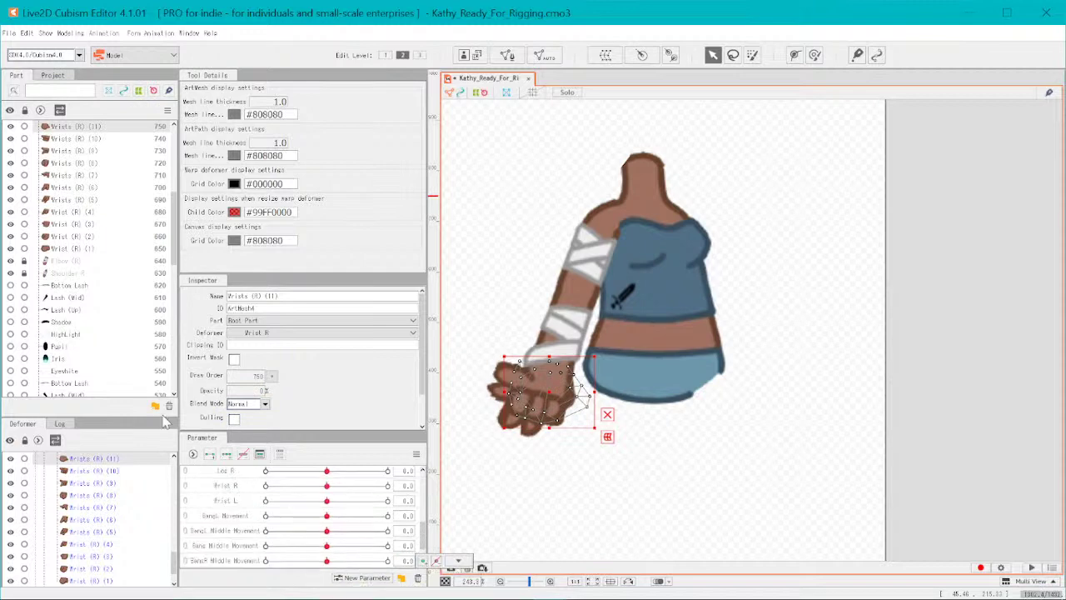
pyautogui.click(258, 391)
pyautogui.write('0')
pyautogui.press('Return')
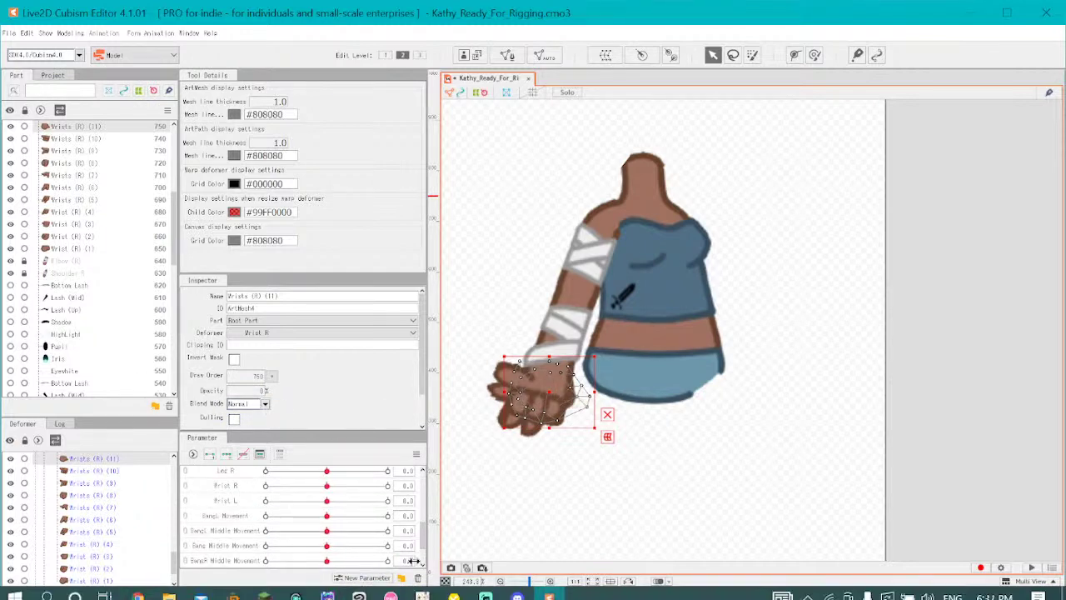
pyautogui.scroll(-1, 358, 567)
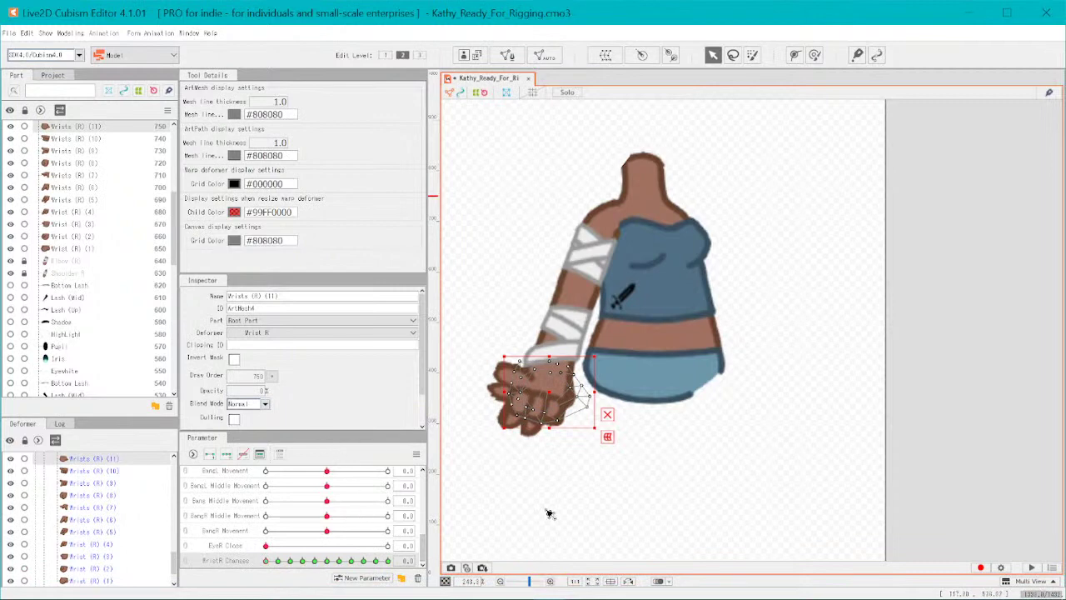
# - Move WristR Changes to the skipped keyform 9 and set the opacity of Wrists (R) (11) to 0% there
pyautogui.click(548, 509)
pyautogui.moveTo(268, 561); pyautogui.dragTo(305, 588)
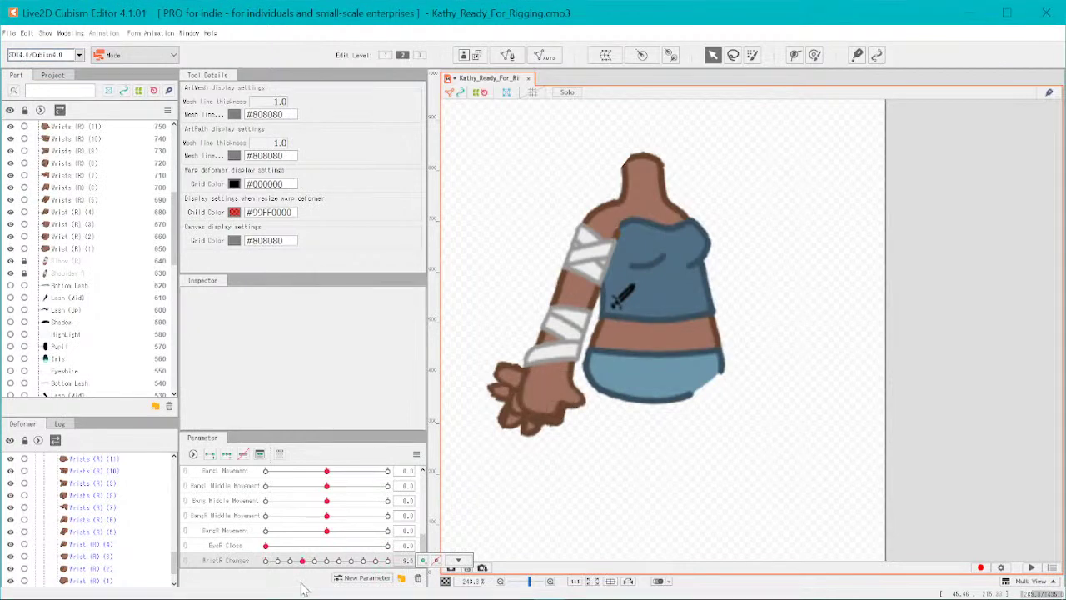
pyautogui.click(408, 560)
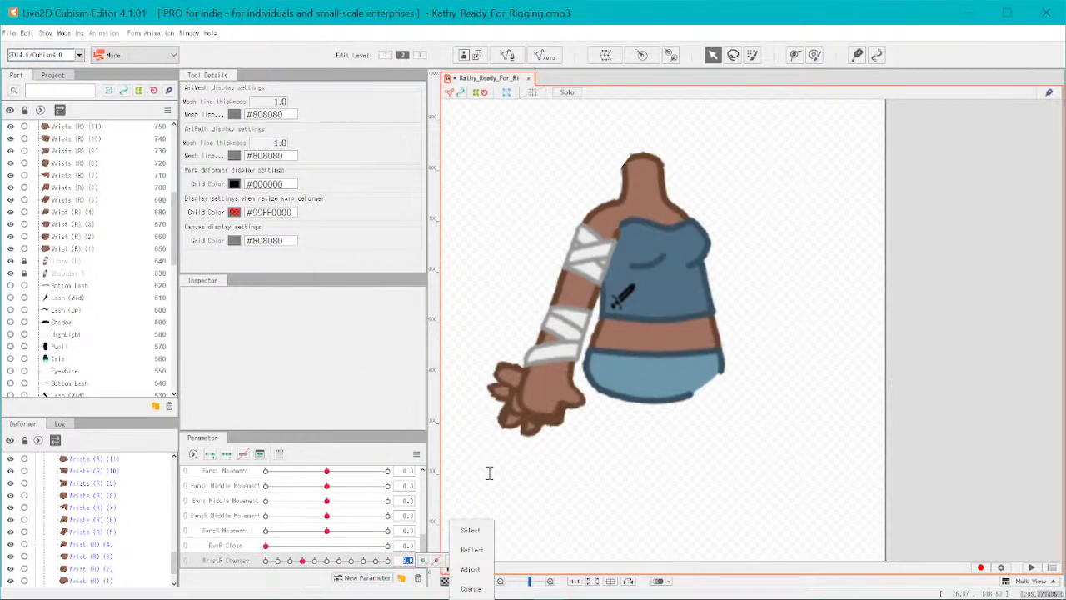
pyautogui.click(567, 533)
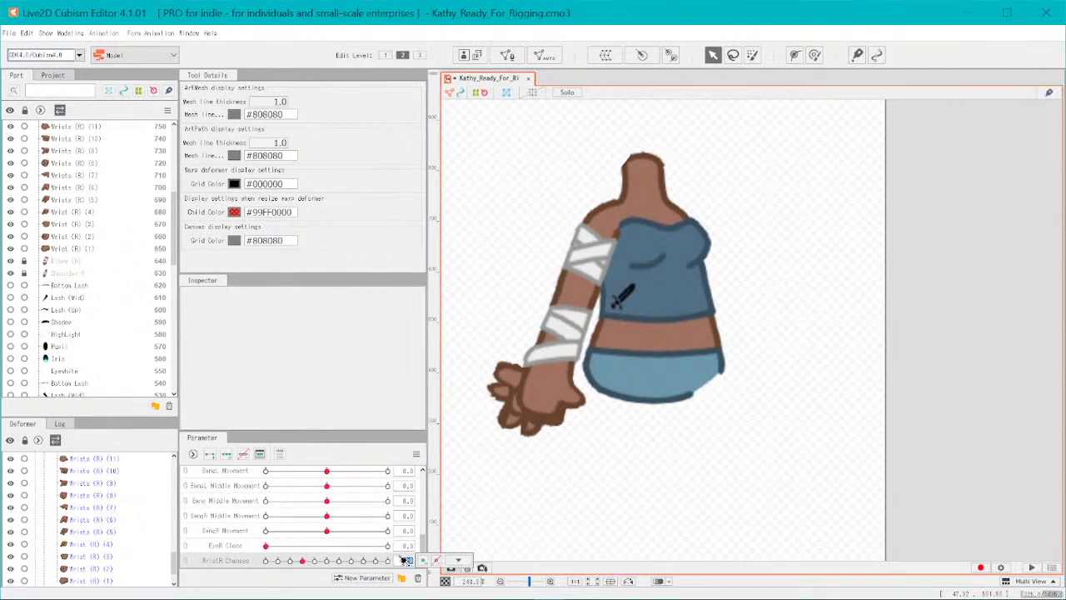
pyautogui.click(573, 398)
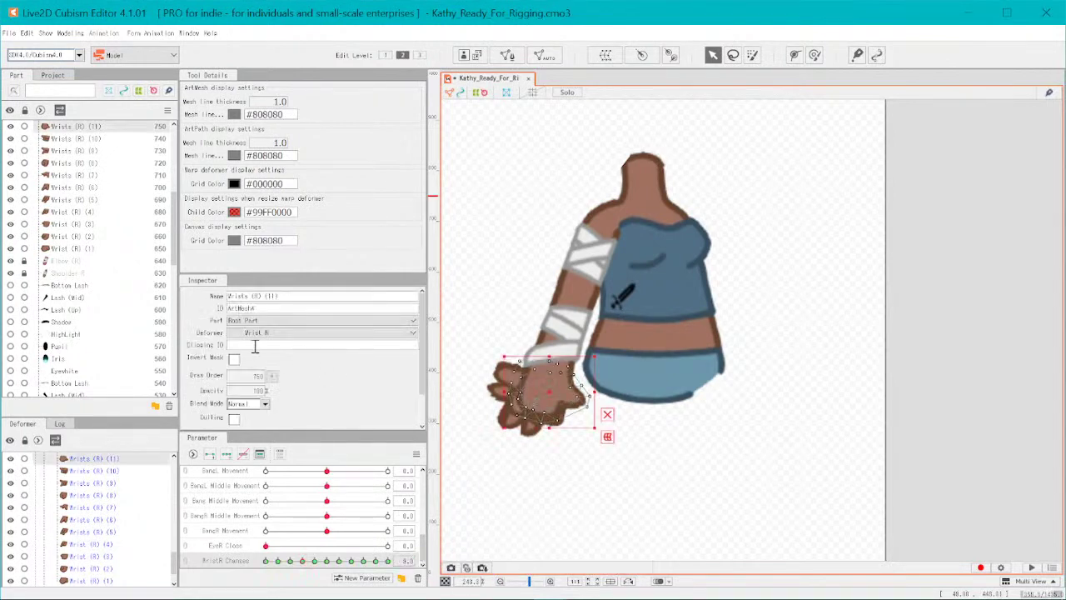
pyautogui.click(250, 389)
pyautogui.click(477, 526)
# - Scrub WristR Changes back and forth across its range to check when Wrists (R) (11) shows, ending at 0
pyautogui.click(294, 562)
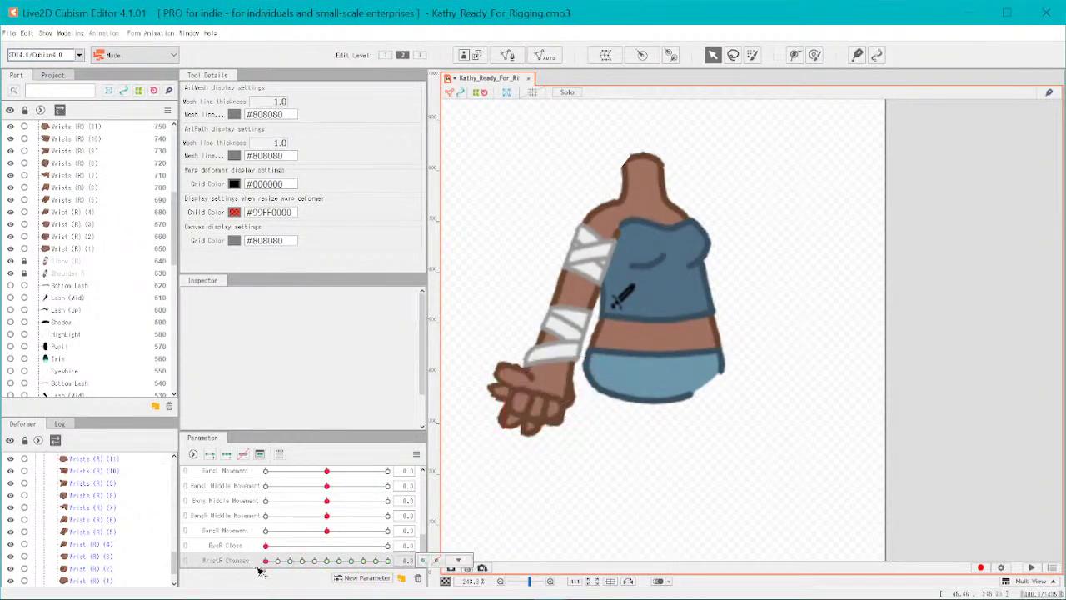
pyautogui.click(382, 563)
pyautogui.moveTo(388, 579); pyautogui.dragTo(218, 575)
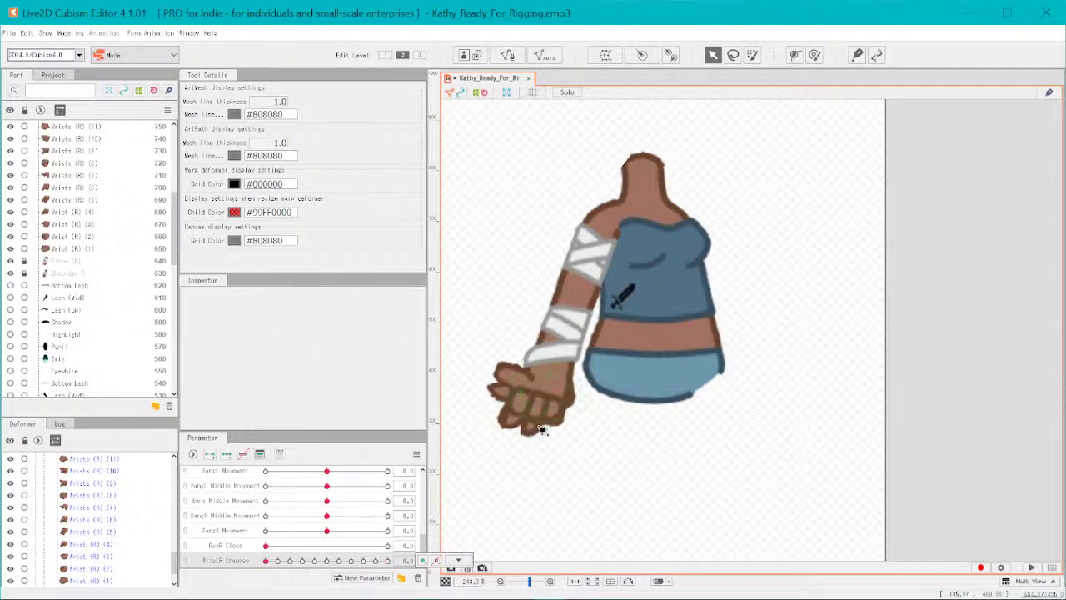
pyautogui.moveTo(266, 563); pyautogui.dragTo(409, 589)
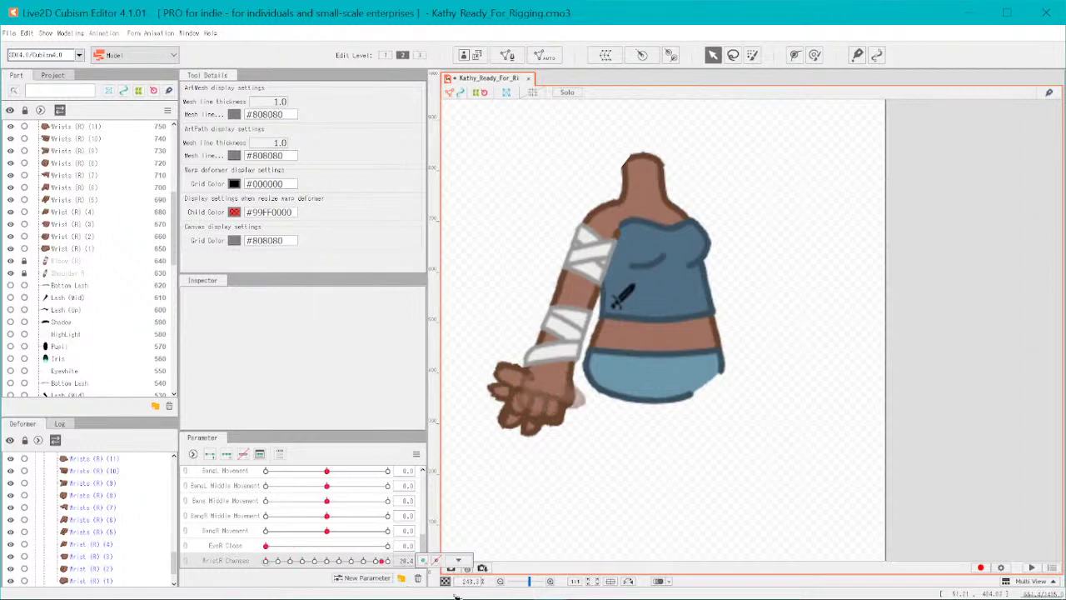
pyautogui.moveTo(334, 597); pyautogui.dragTo(402, 575)
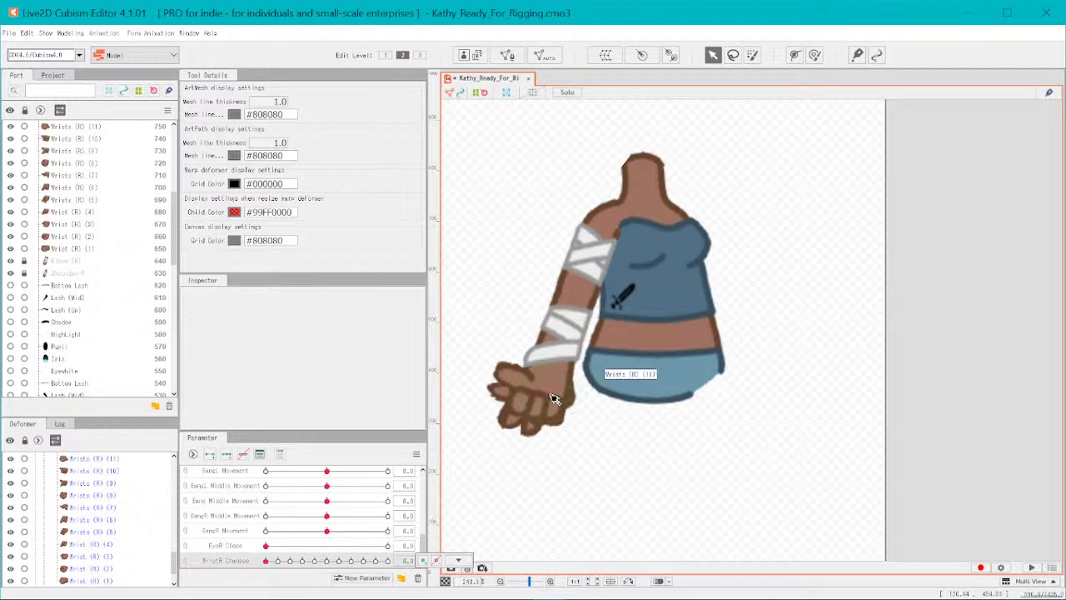
# - Select the Wrists (R) (10) art mesh for editing its WristR Changes keyforms
pyautogui.click(520, 416)
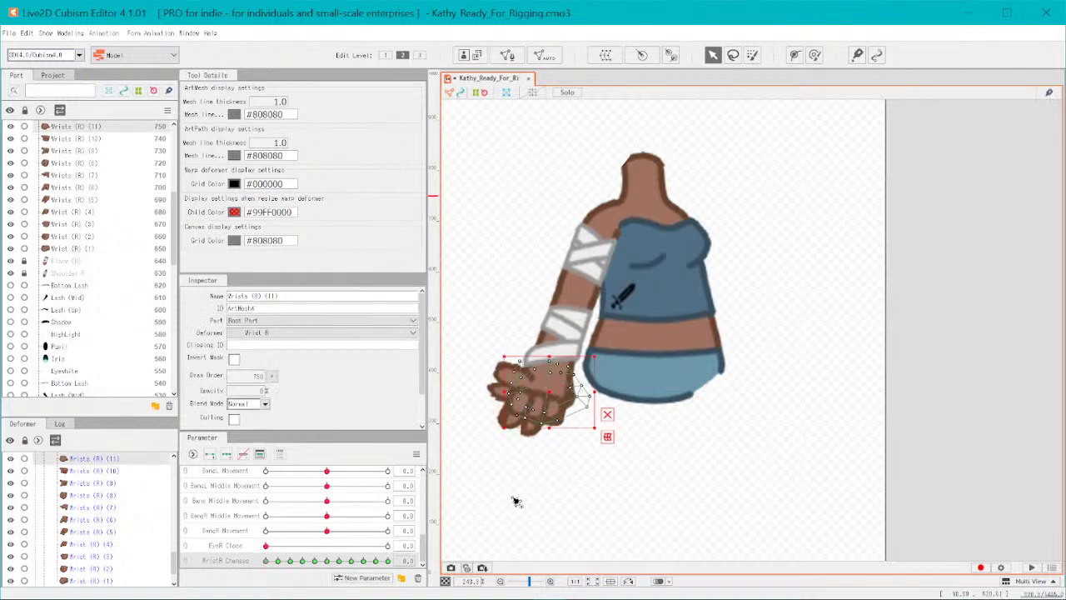
pyautogui.click(100, 138)
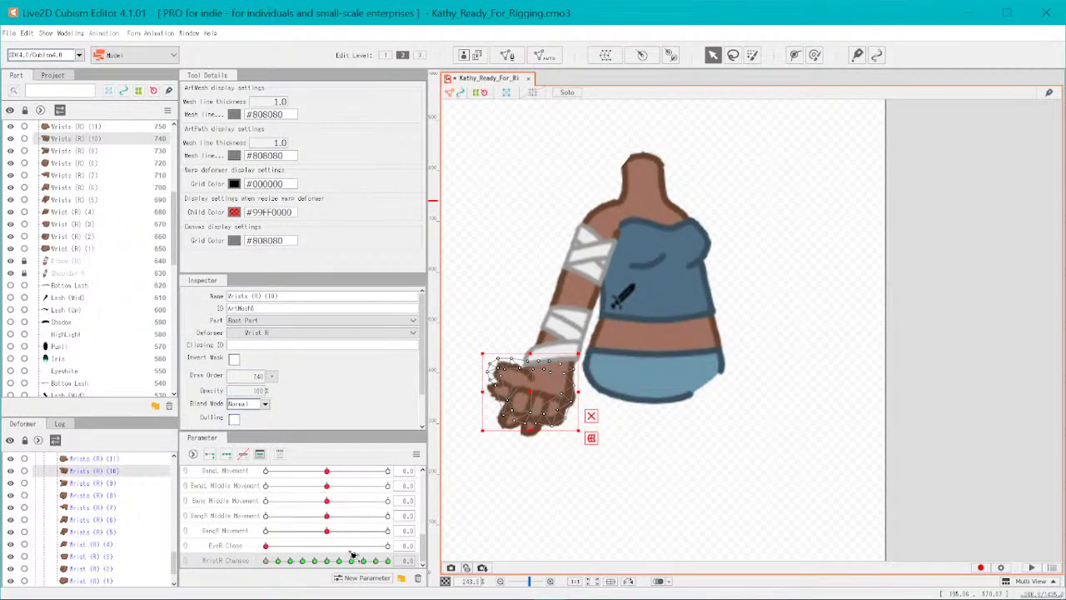
# - Set the opacity of Wrists (R) (10) to 0% at the WristR Changes keys 30 and 24, skipping key 27
pyautogui.click(314, 560)
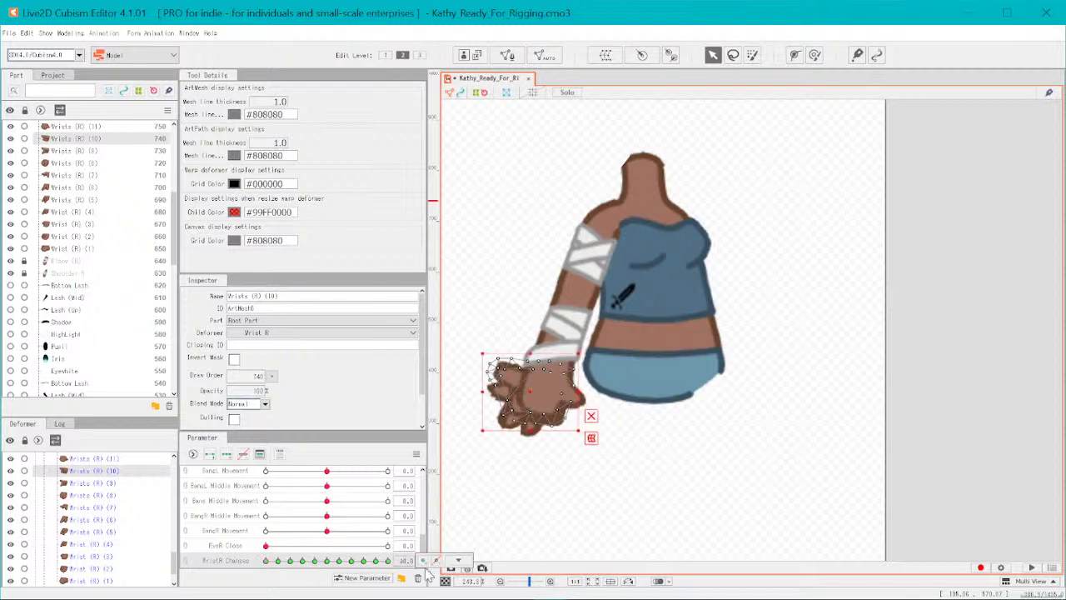
pyautogui.click(254, 391)
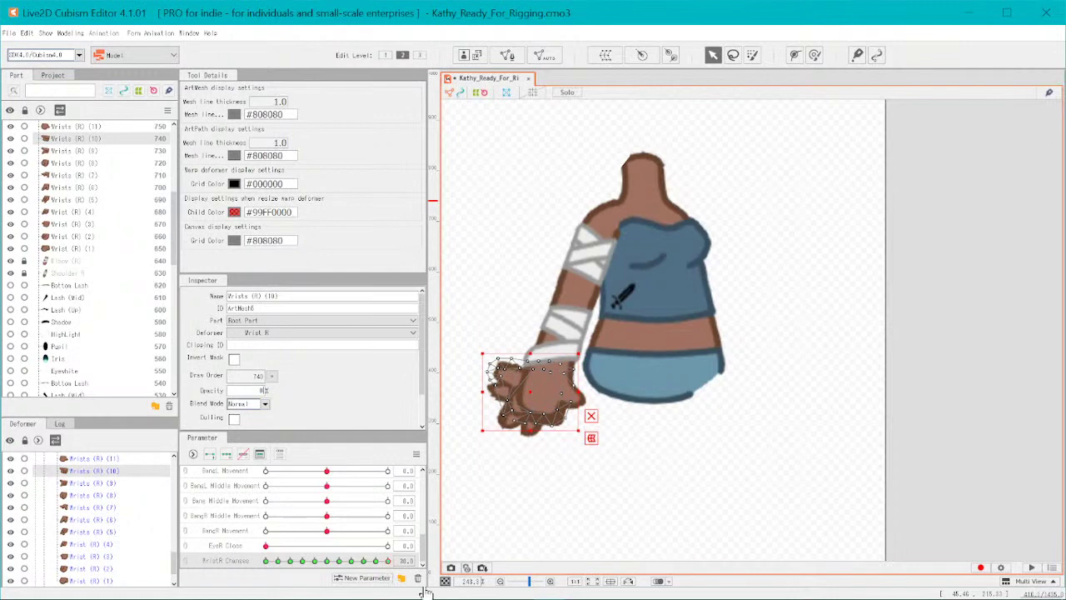
pyautogui.click(377, 562)
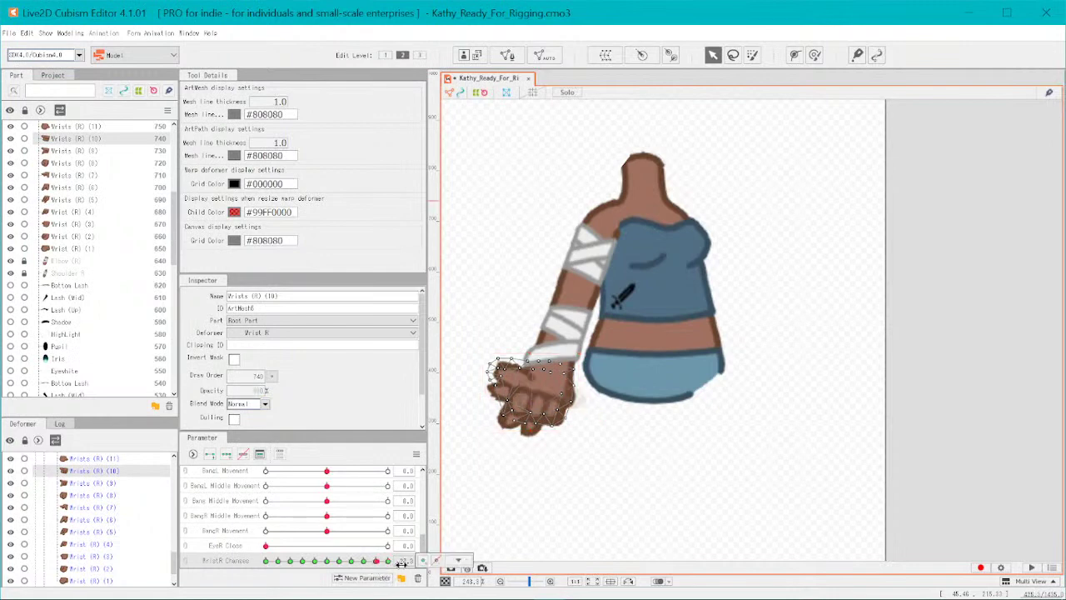
pyautogui.click(365, 562)
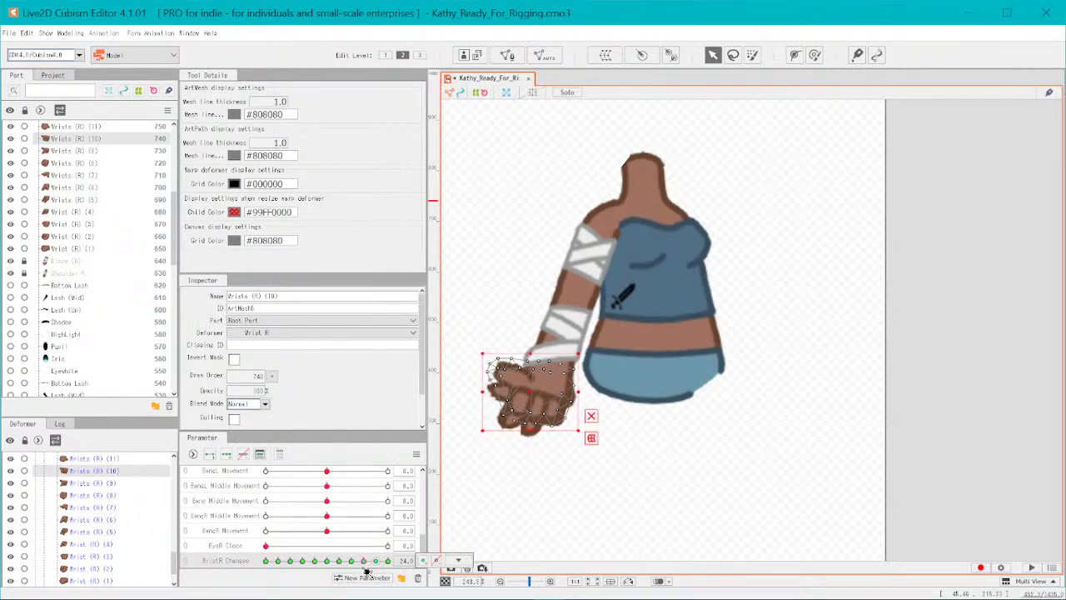
pyautogui.click(257, 391)
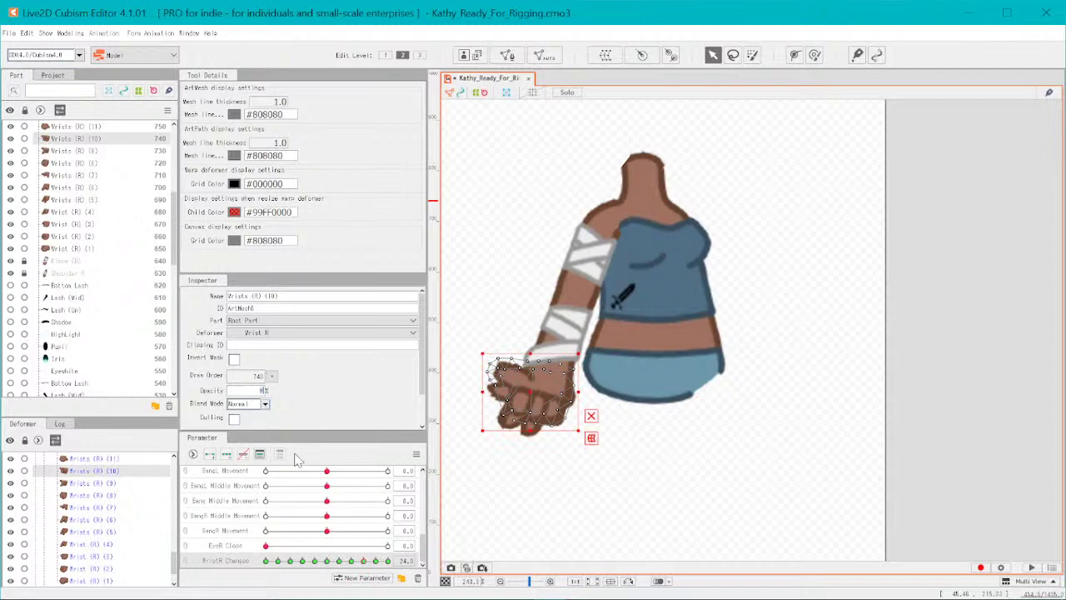
# - Lower the opacity of Wrists (R) (10) at the WristR Changes keys 21, 18, 15, 12 and 9
pyautogui.click(350, 561)
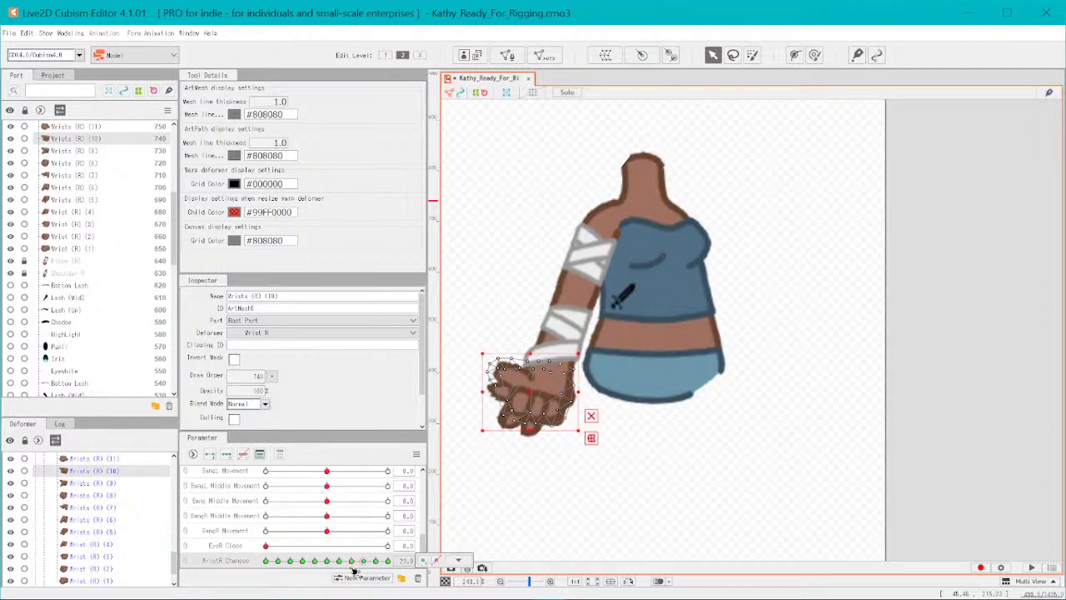
pyautogui.moveTo(257, 393); pyautogui.dragTo(252, 395)
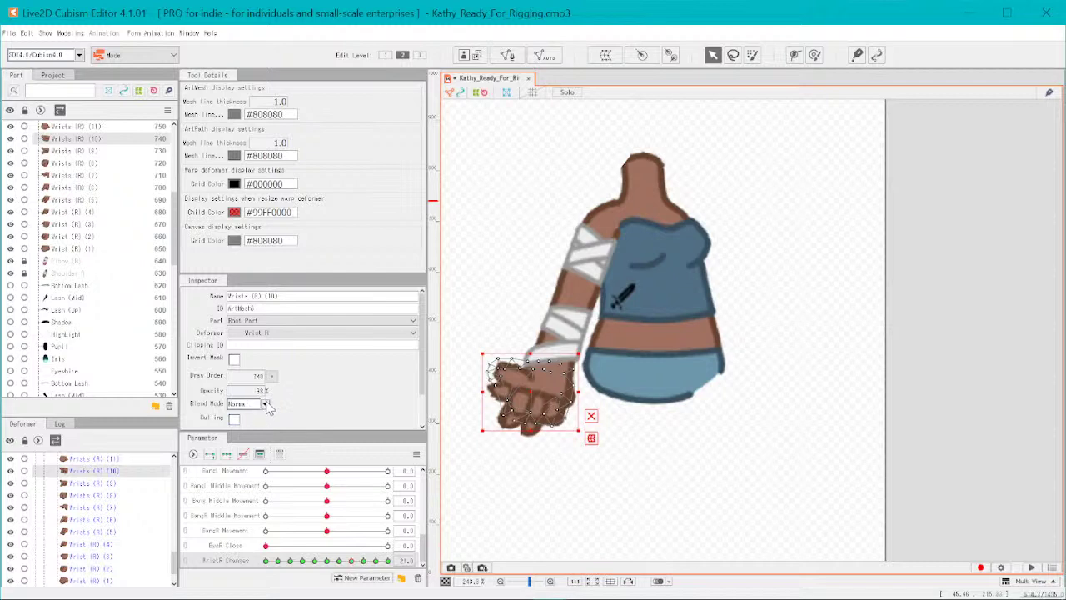
pyautogui.click(339, 561)
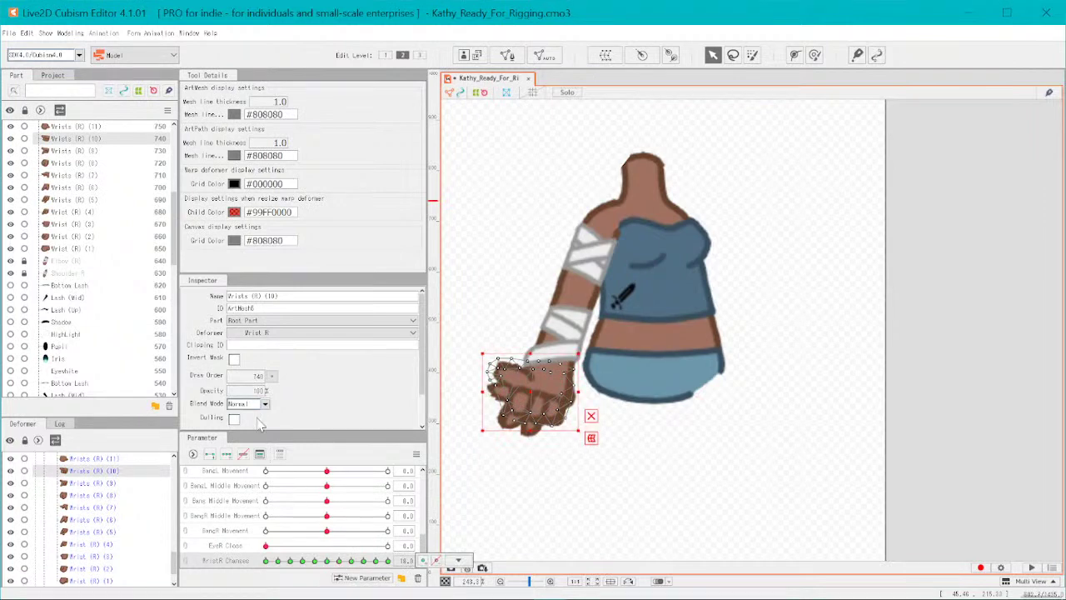
pyautogui.click(329, 561)
pyautogui.click(314, 561)
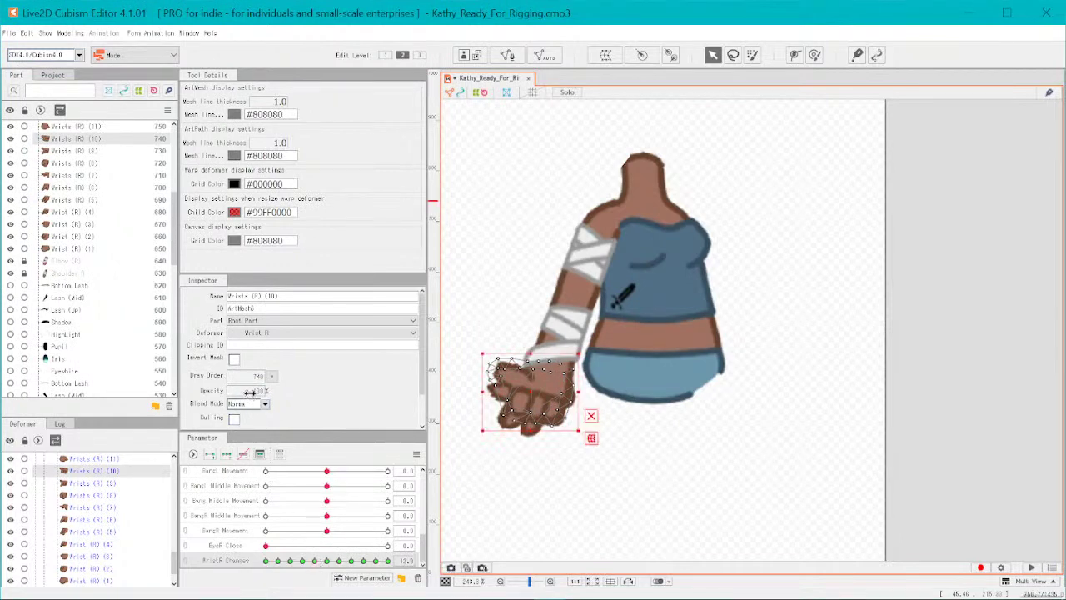
pyautogui.click(303, 561)
# - Set the opacity of Wrists (R) (10) to 0% at the WristR Changes keys 6, 3 and 0
pyautogui.click(290, 561)
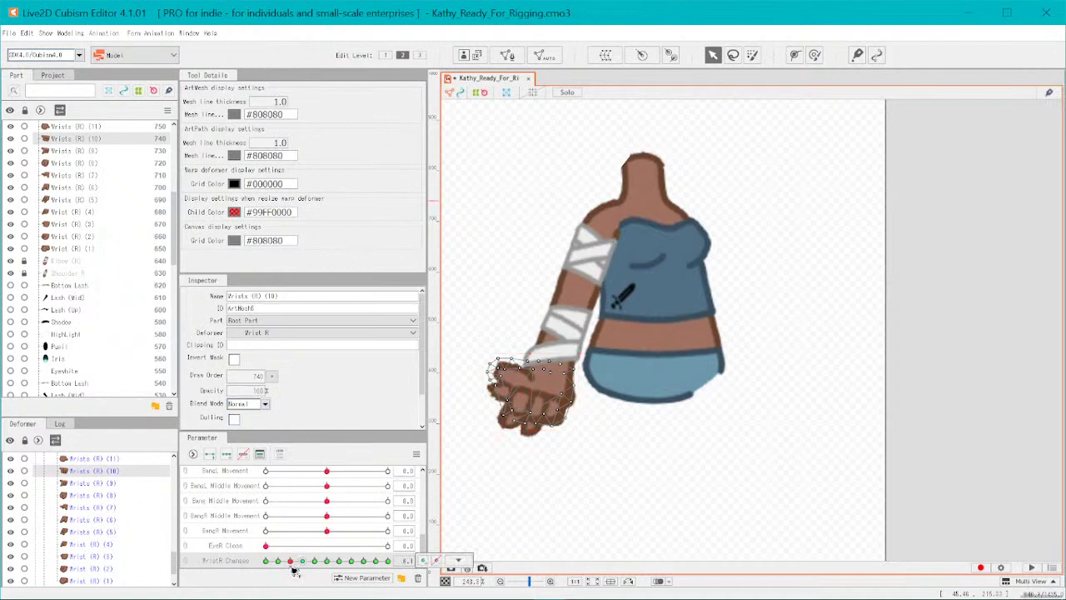
pyautogui.click(248, 389)
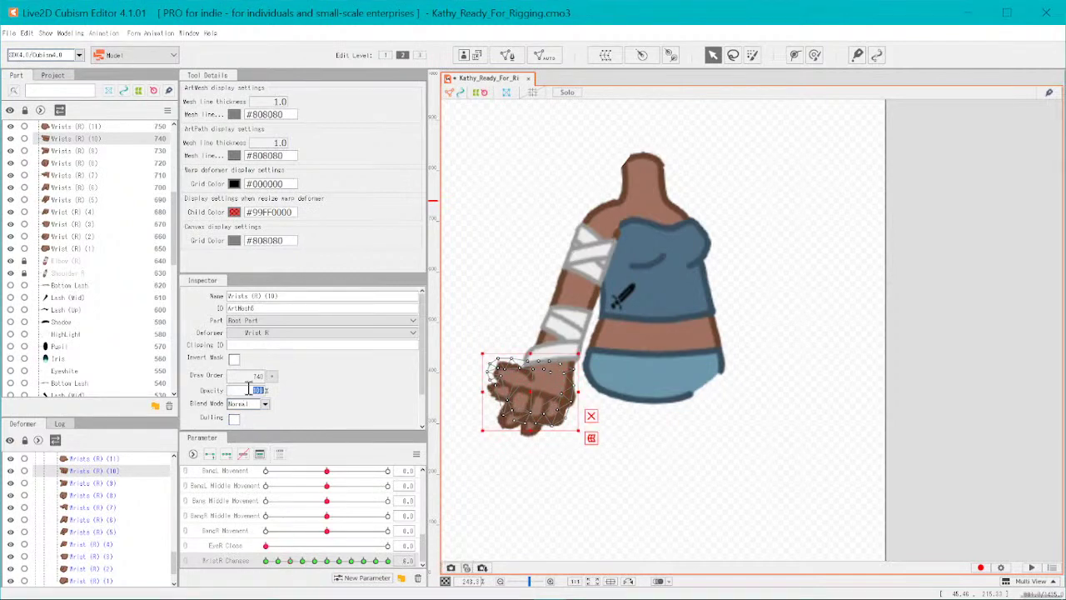
pyautogui.write('0')
pyautogui.click(280, 566)
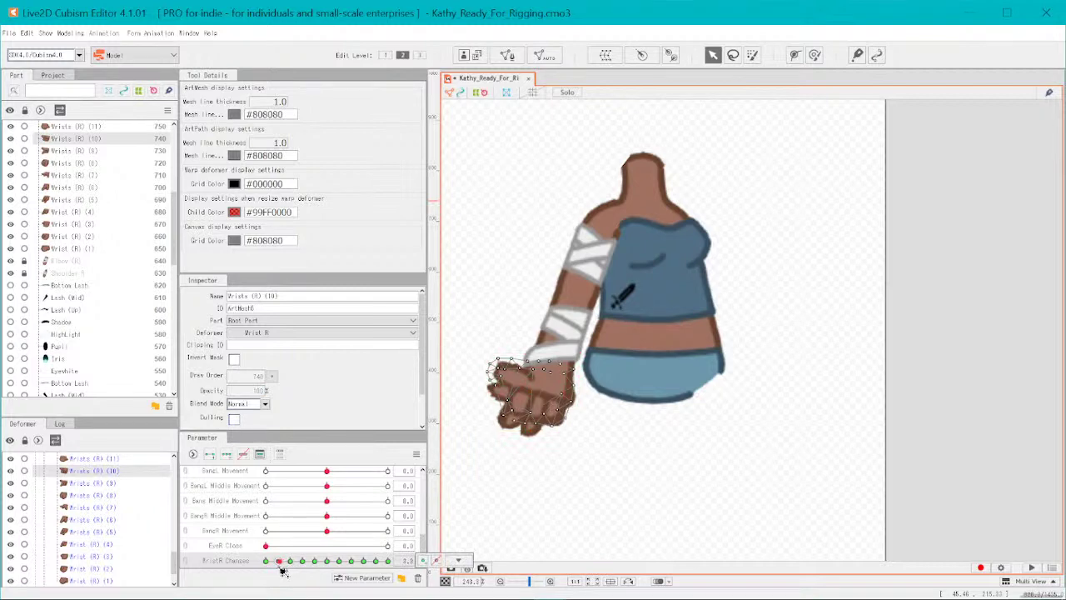
pyautogui.click(249, 392)
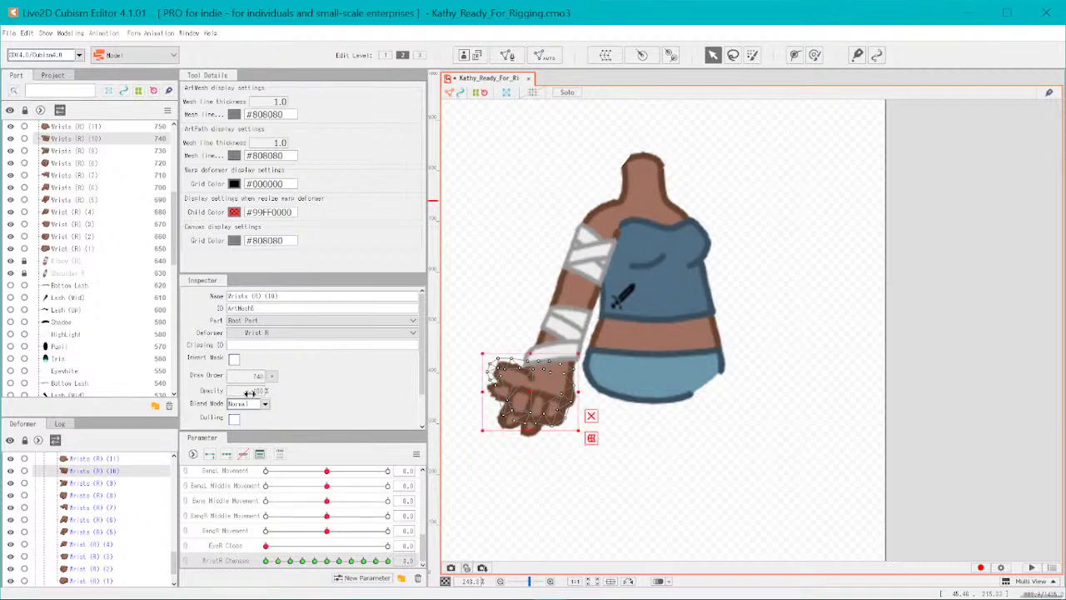
pyautogui.write('0')
pyautogui.click(285, 560)
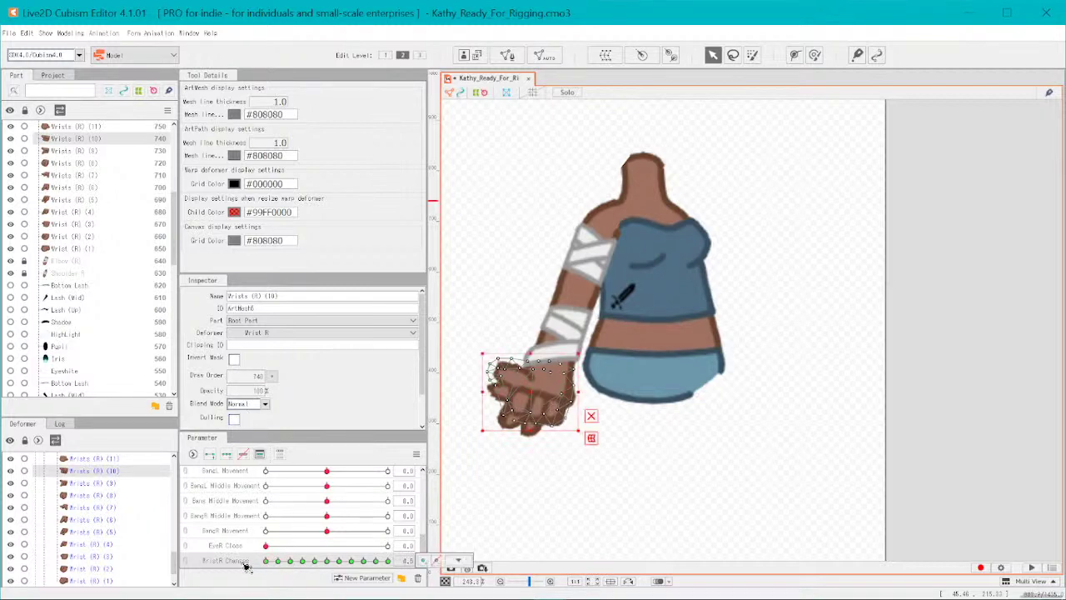
pyautogui.click(250, 391)
pyautogui.write('0')
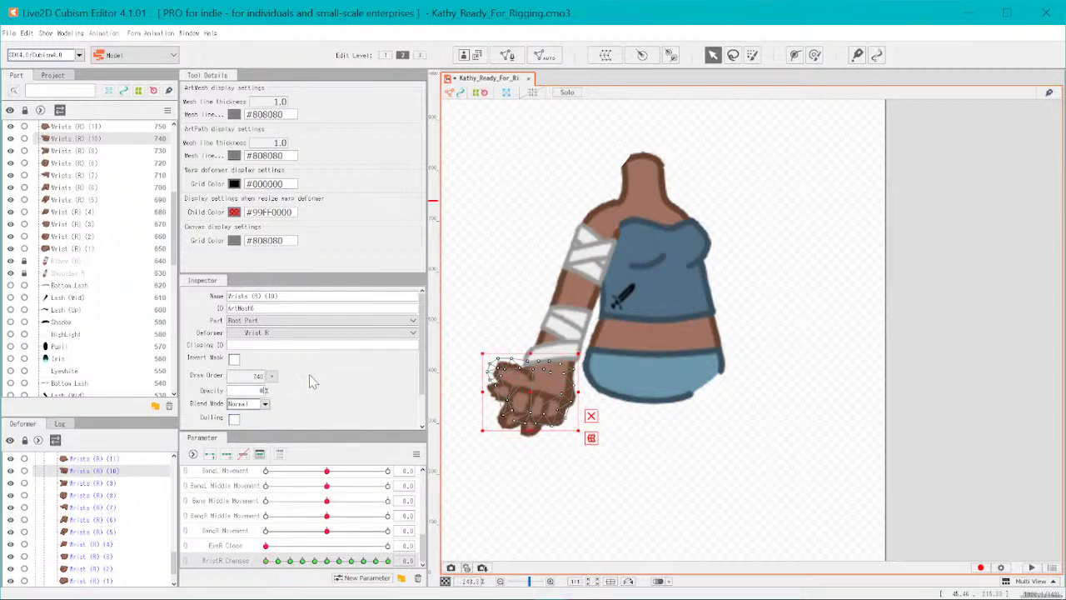
# - Deselect the mesh and scrub WristR Changes through its range to check the hand swaps
pyautogui.click(518, 509)
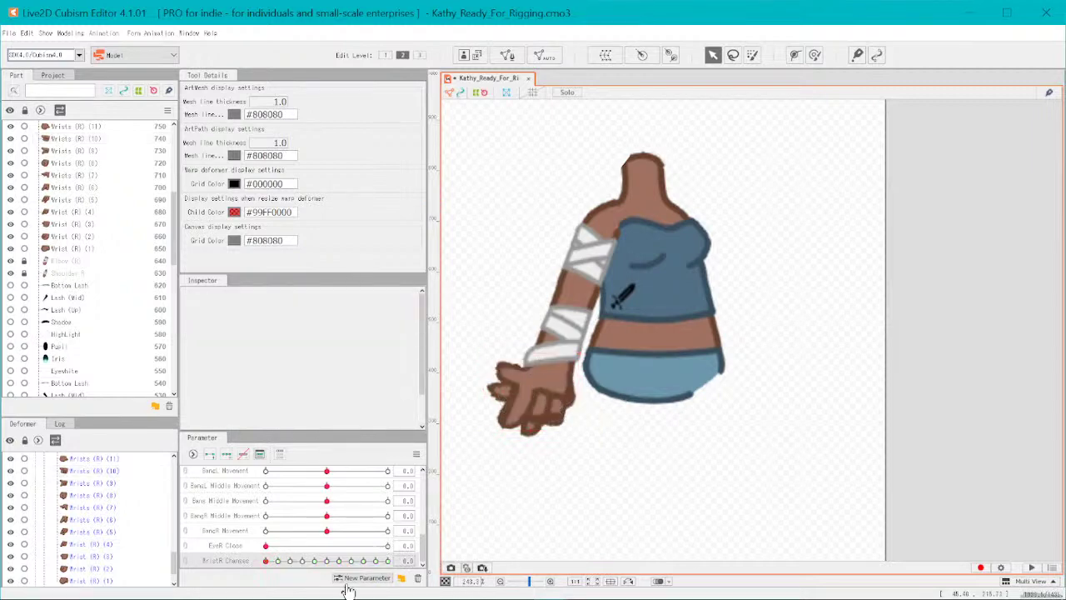
pyautogui.moveTo(266, 561); pyautogui.dragTo(400, 579)
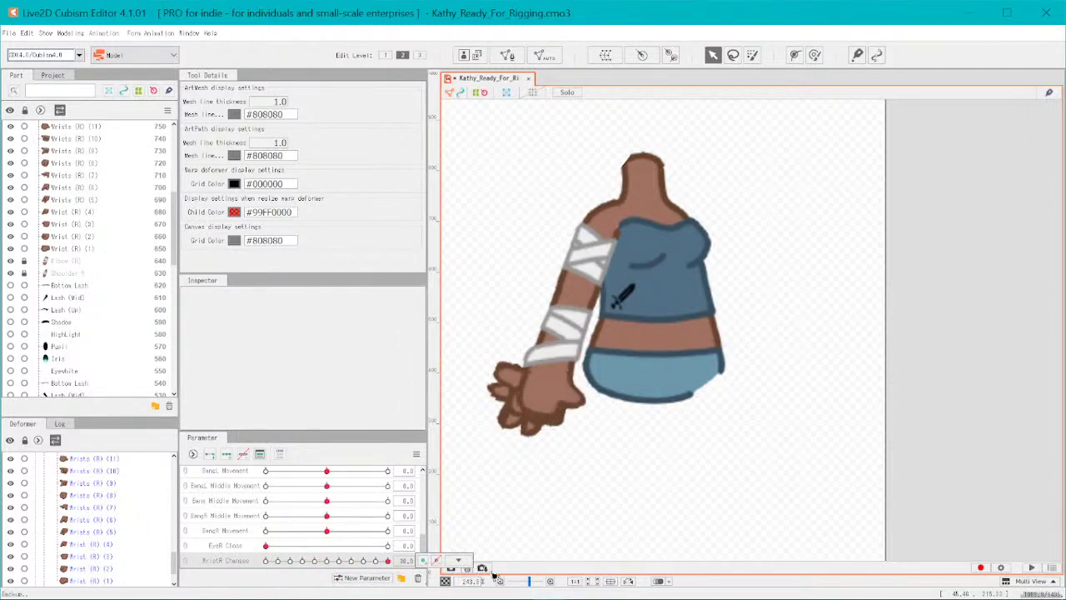
pyautogui.moveTo(471, 581); pyautogui.dragTo(364, 590)
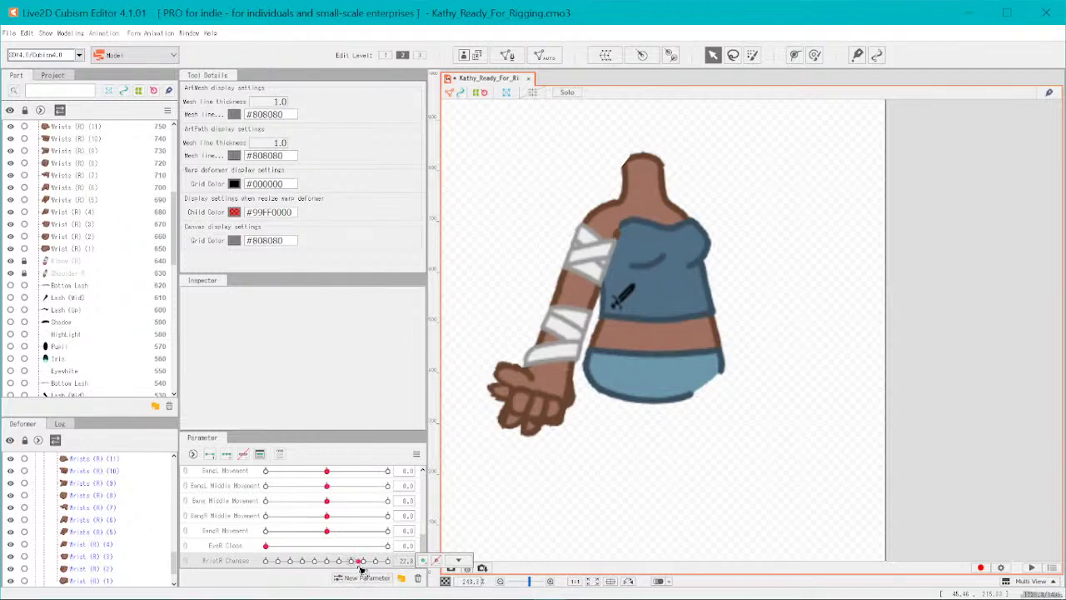
# - Move WristR Changes to 24 and try to set the opacity of Wrists (R) (10) to 0% there
pyautogui.click(407, 561)
pyautogui.click(616, 511)
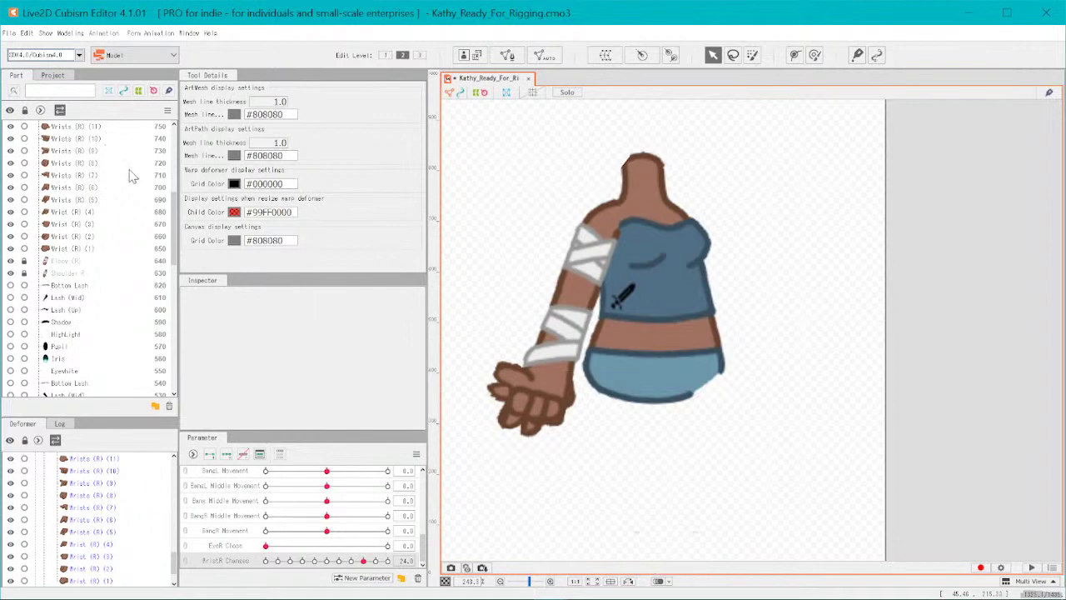
pyautogui.click(101, 140)
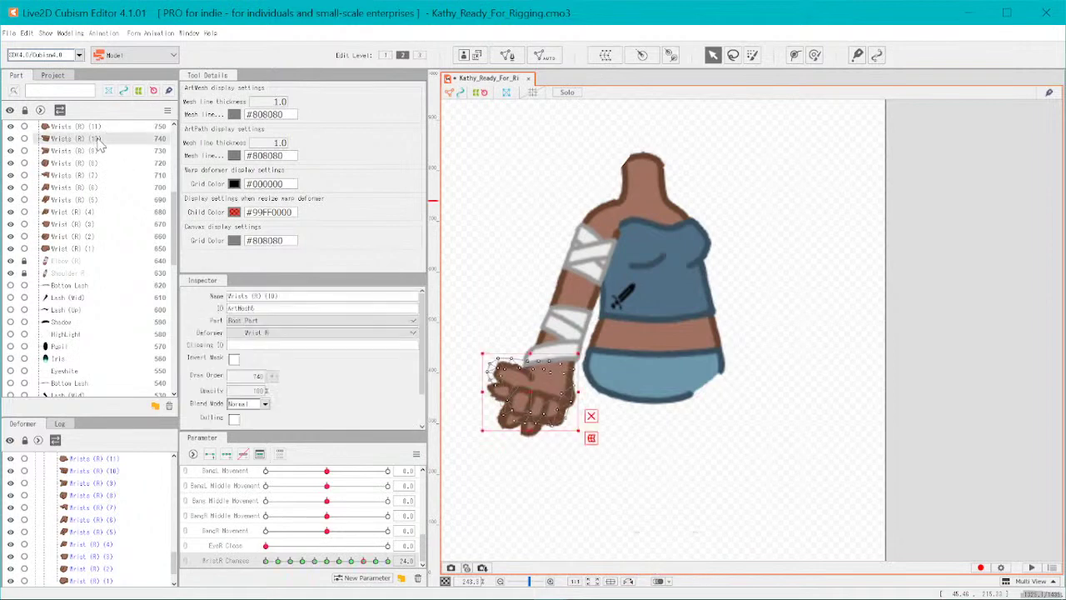
pyautogui.click(245, 390)
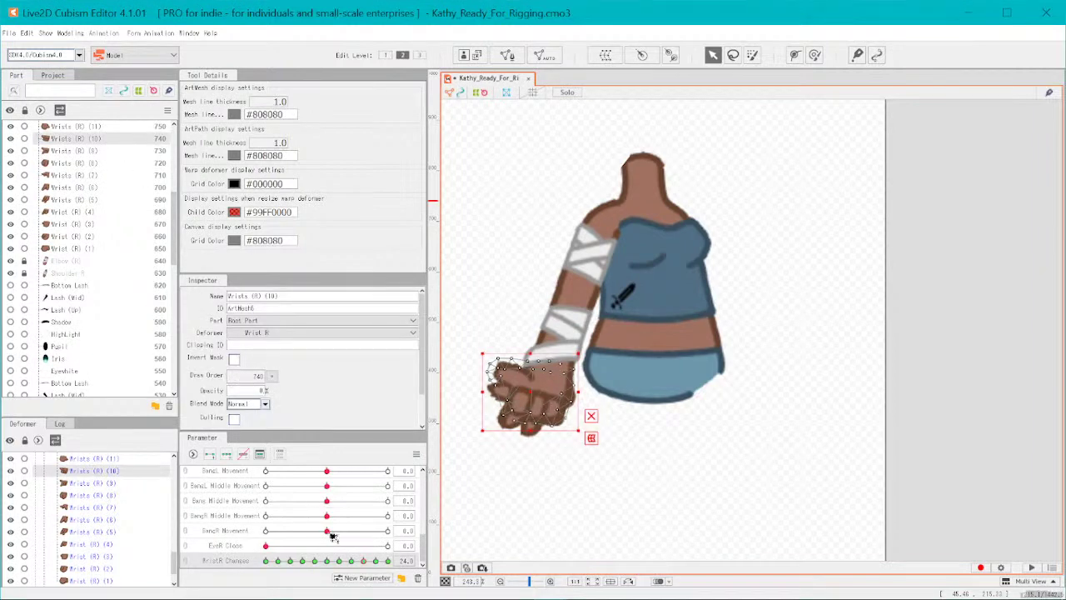
# - Try to set the opacity of Wrists (R) (10) to 0% at the WristR Changes key 21
pyautogui.click(359, 561)
pyautogui.moveTo(357, 563); pyautogui.dragTo(350, 567)
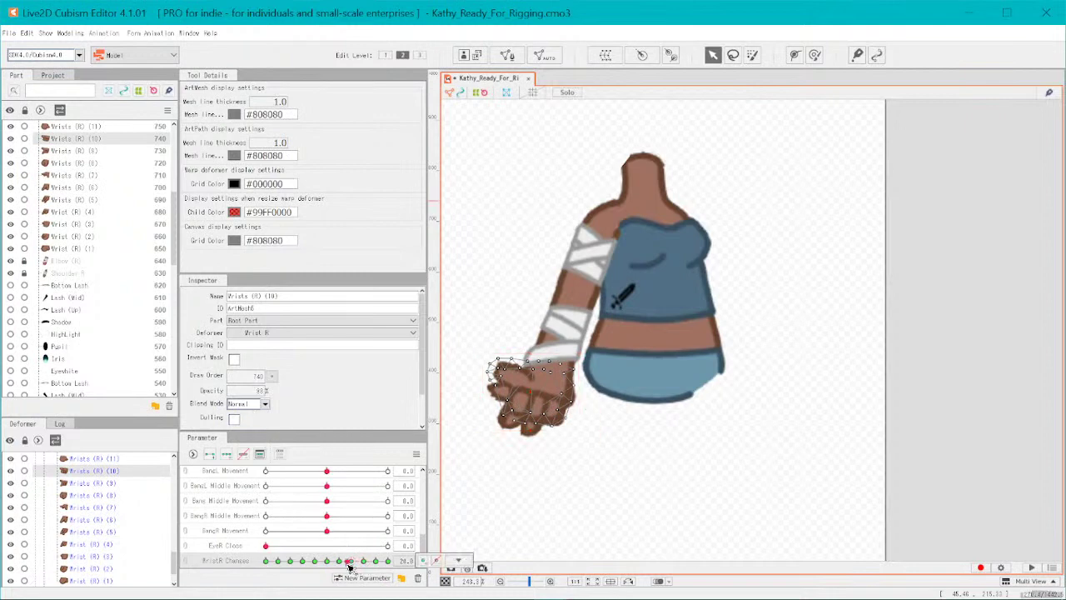
pyautogui.moveTo(352, 571); pyautogui.dragTo(352, 571)
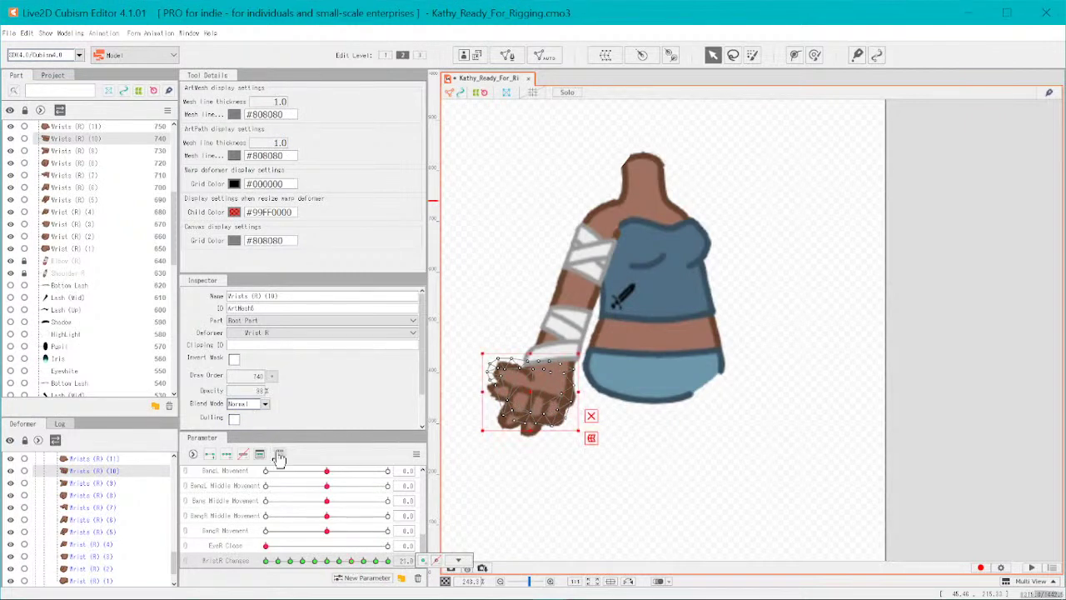
pyautogui.click(261, 391)
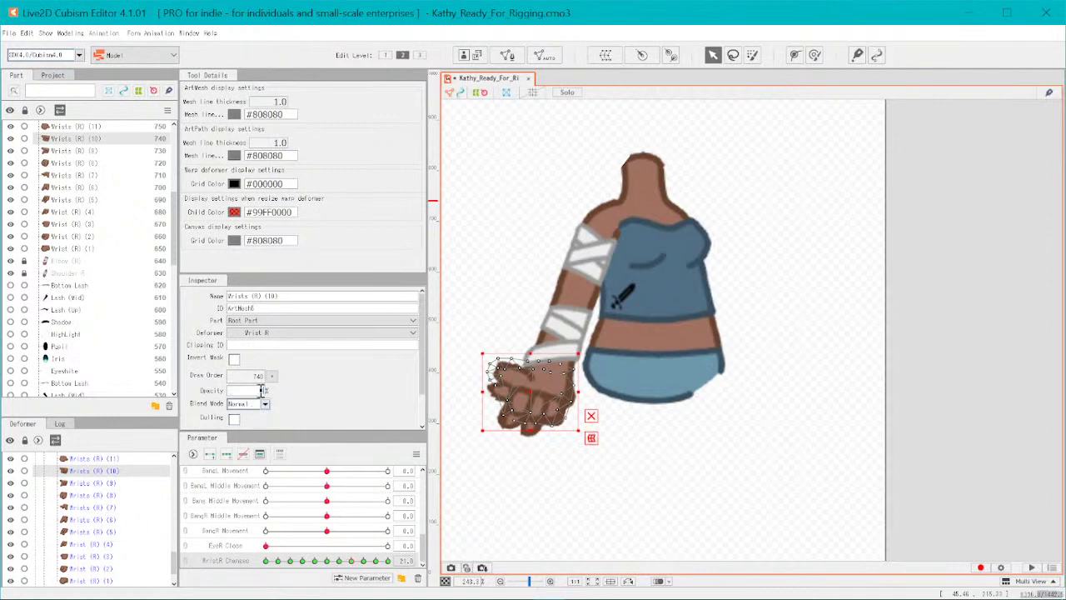
pyautogui.write('0')
# - Set the opacity of Wrists (R) (10) to 0% at the WristR Changes key 18
pyautogui.moveTo(360, 565); pyautogui.dragTo(339, 566)
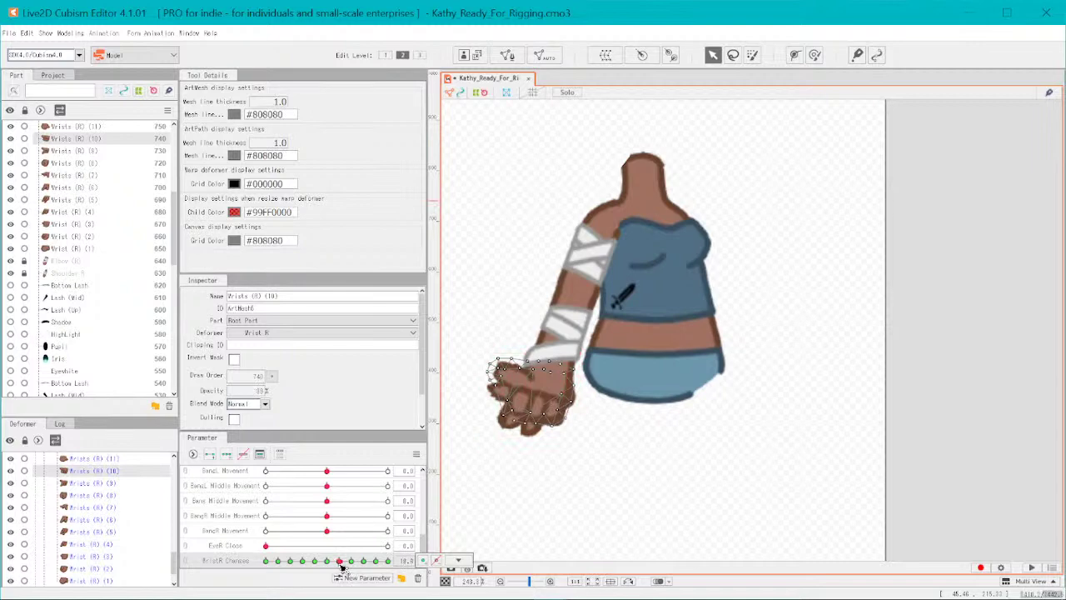
pyautogui.moveTo(342, 566); pyautogui.dragTo(341, 566)
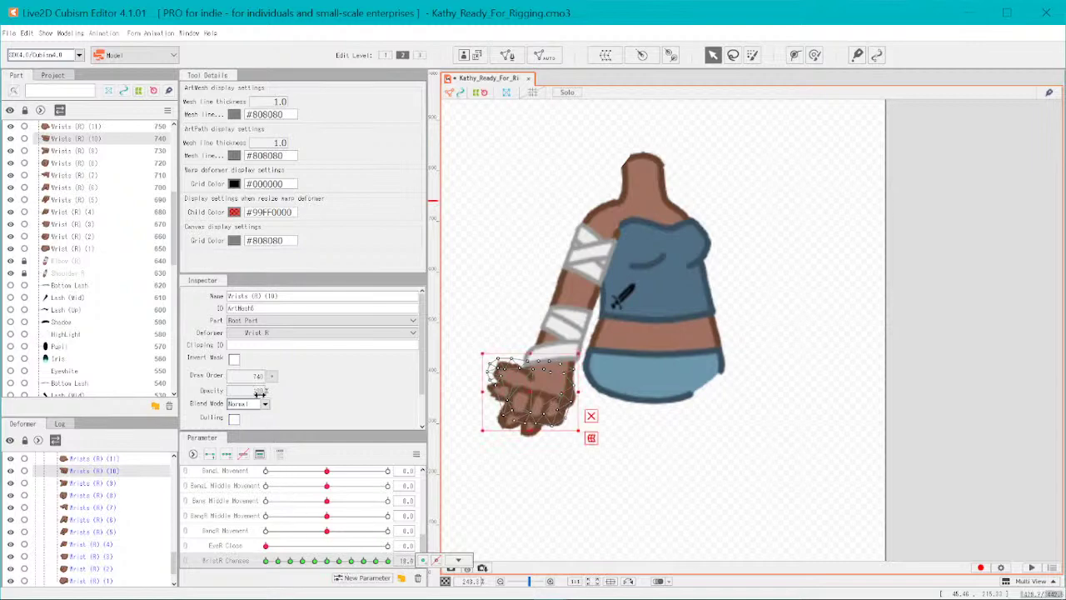
pyautogui.moveTo(261, 392); pyautogui.dragTo(178, 391)
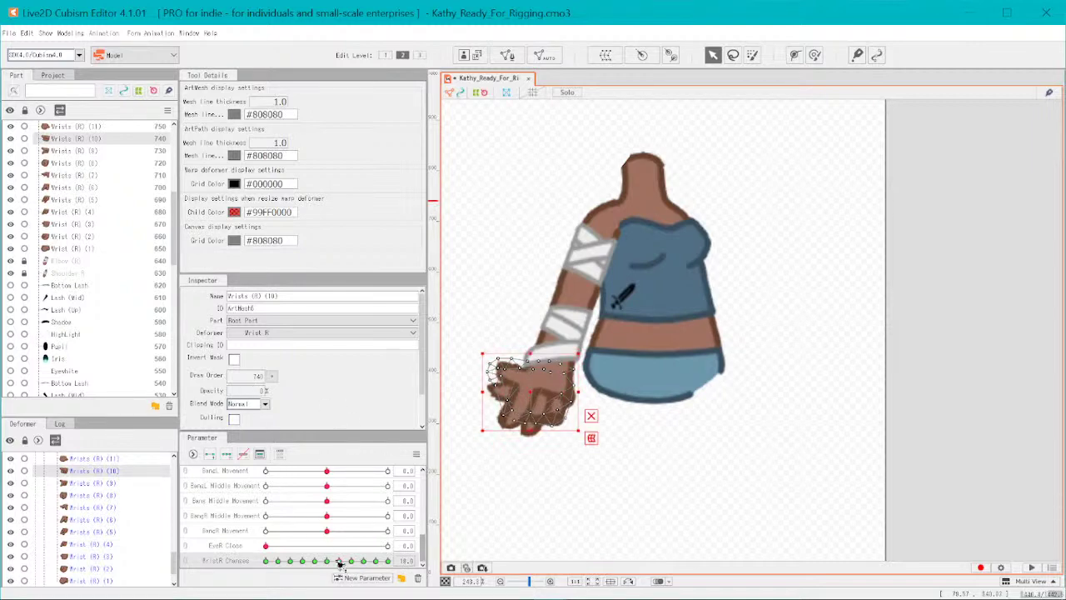
# - Scrub WristR Changes back up, set it to exactly 24, and set the opacity of Wrists (R) (10) to 0% there
pyautogui.moveTo(343, 565); pyautogui.dragTo(330, 571)
pyautogui.moveTo(333, 566); pyautogui.dragTo(363, 579)
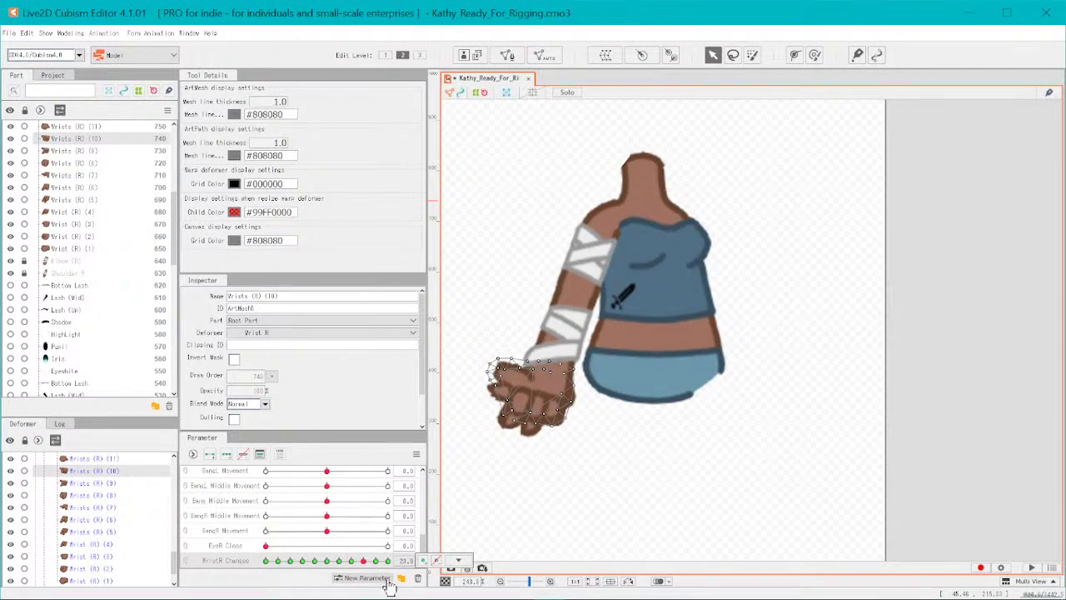
pyautogui.click(405, 561)
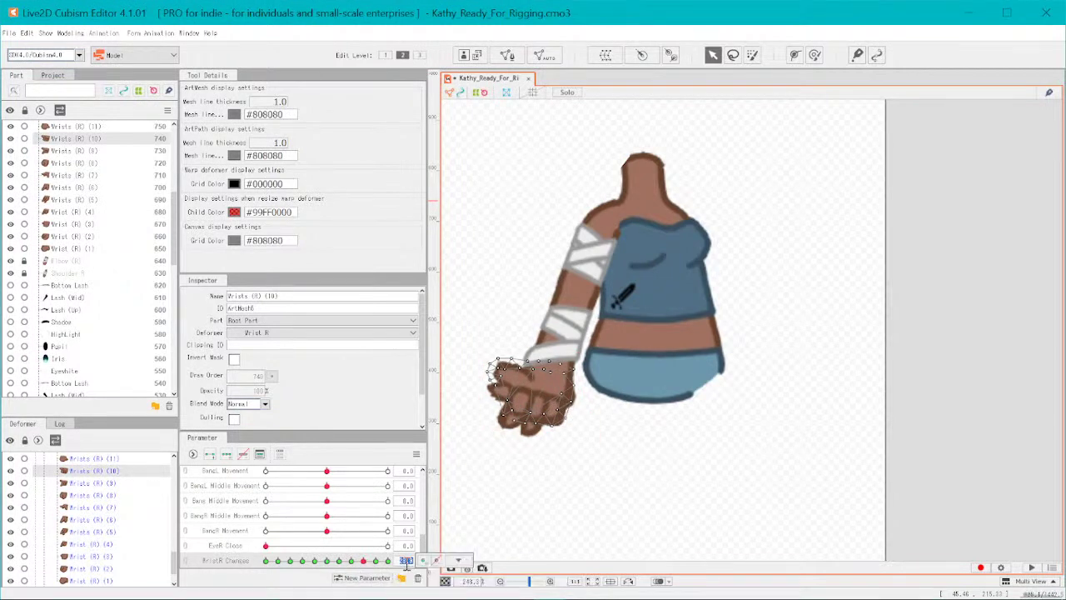
pyautogui.write('24')
pyautogui.press('Return')
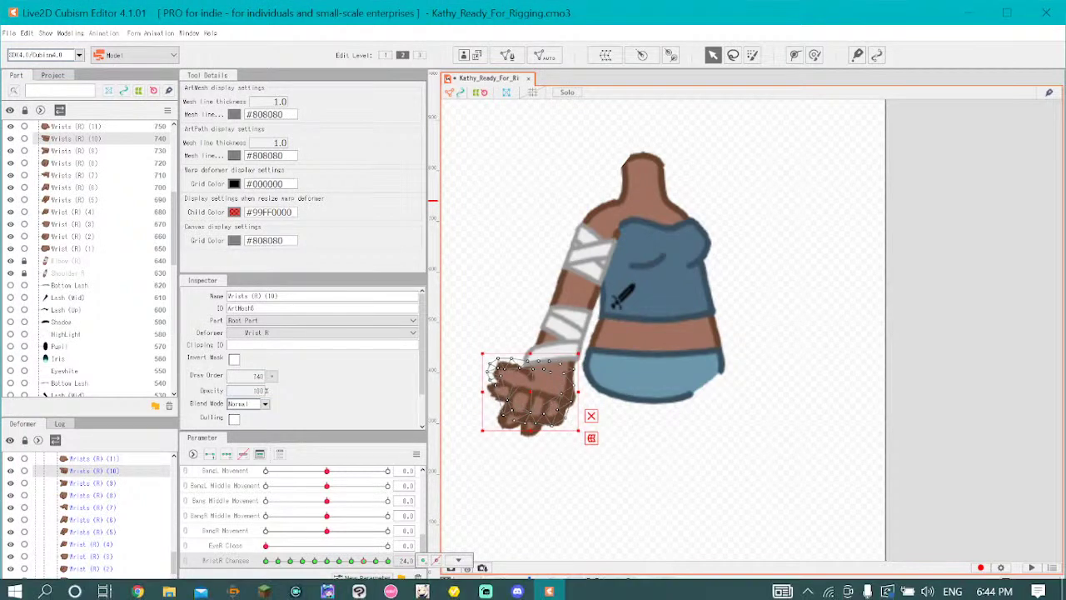
pyautogui.click(245, 391)
pyautogui.write('0')
pyautogui.press('Return')
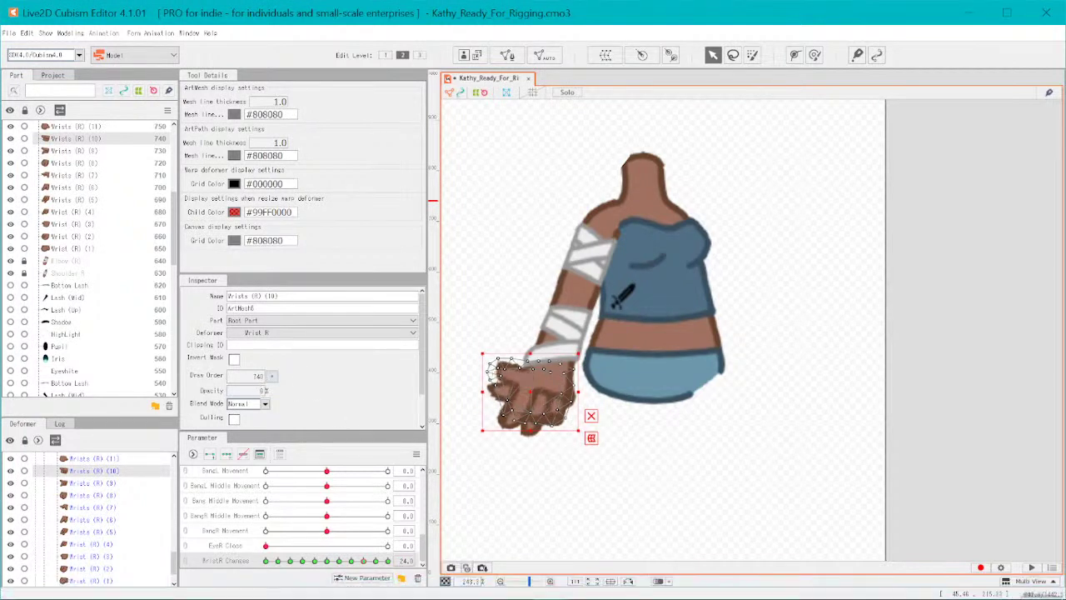
# - Set the opacity of Wrists (R) (10) to 0% at the WristR Changes key 21, and move the parameter to about 18
pyautogui.click(353, 561)
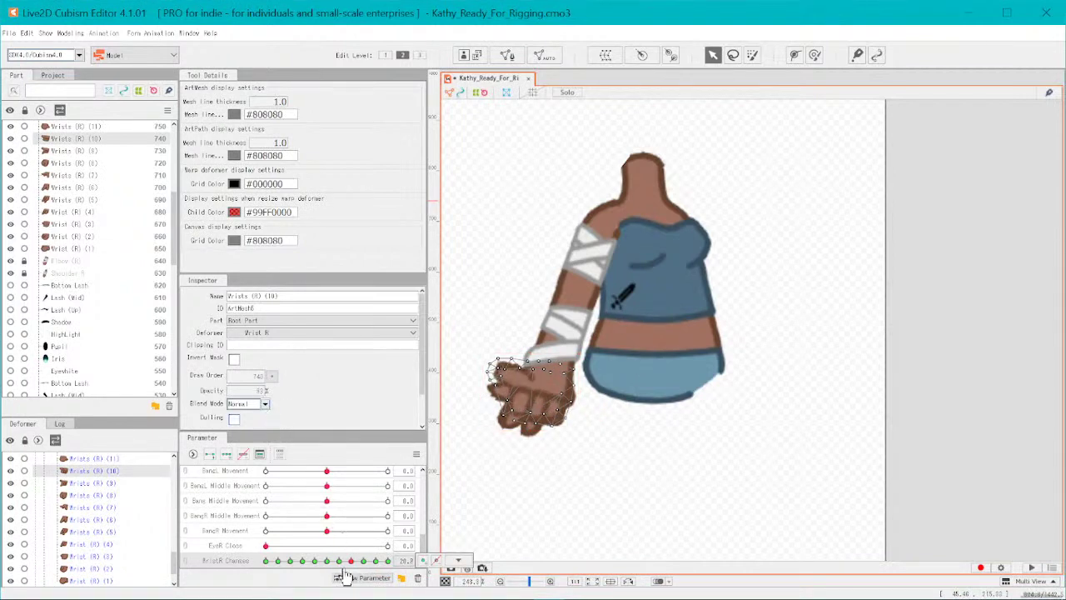
pyautogui.moveTo(355, 565); pyautogui.dragTo(354, 571)
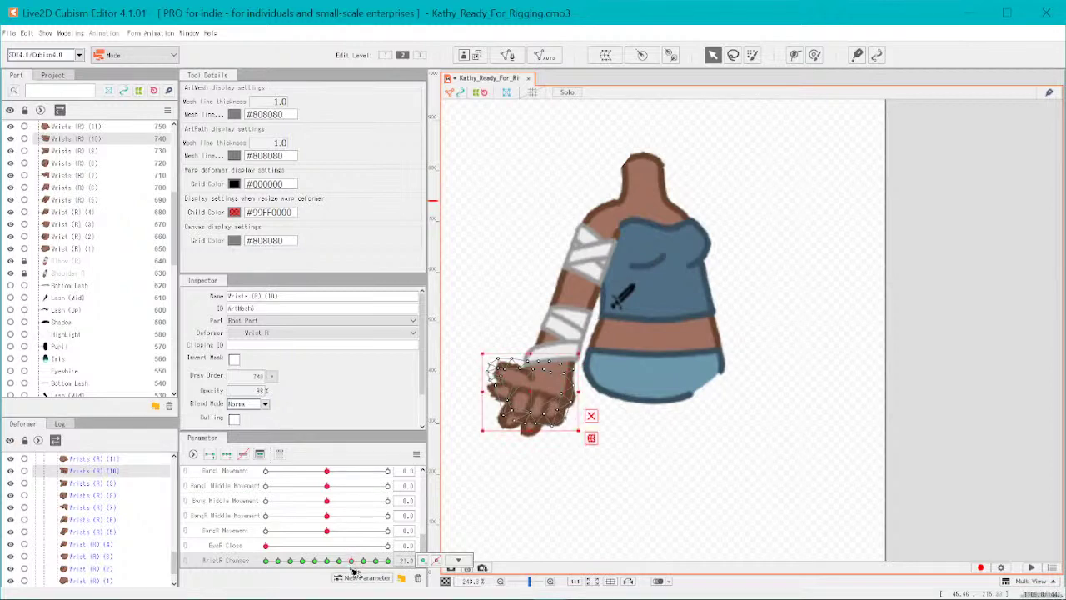
pyautogui.click(253, 394)
pyautogui.write('0')
pyautogui.press('Return')
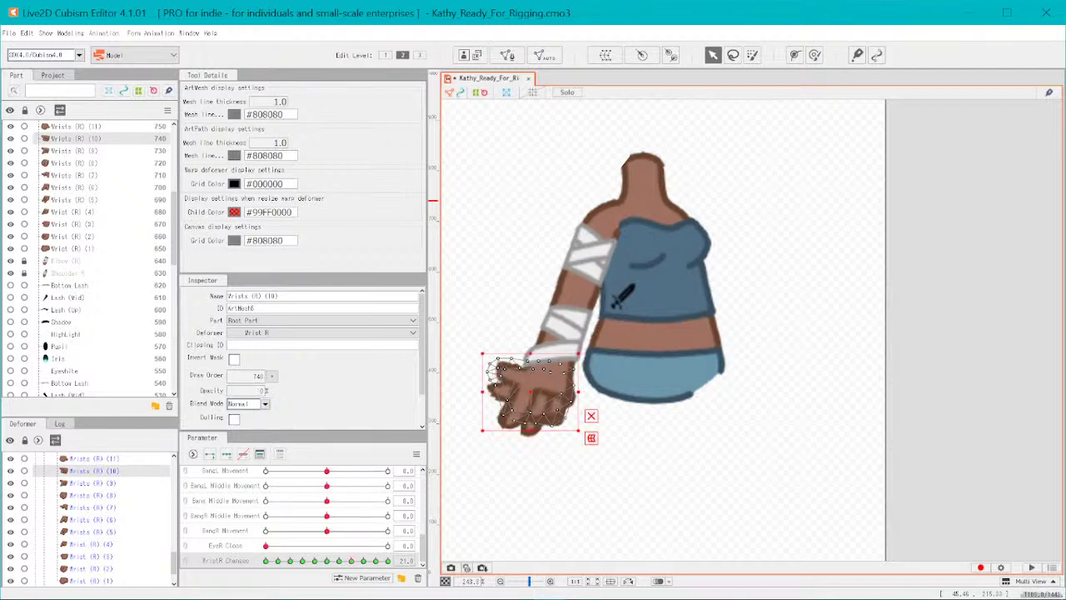
pyautogui.click(341, 562)
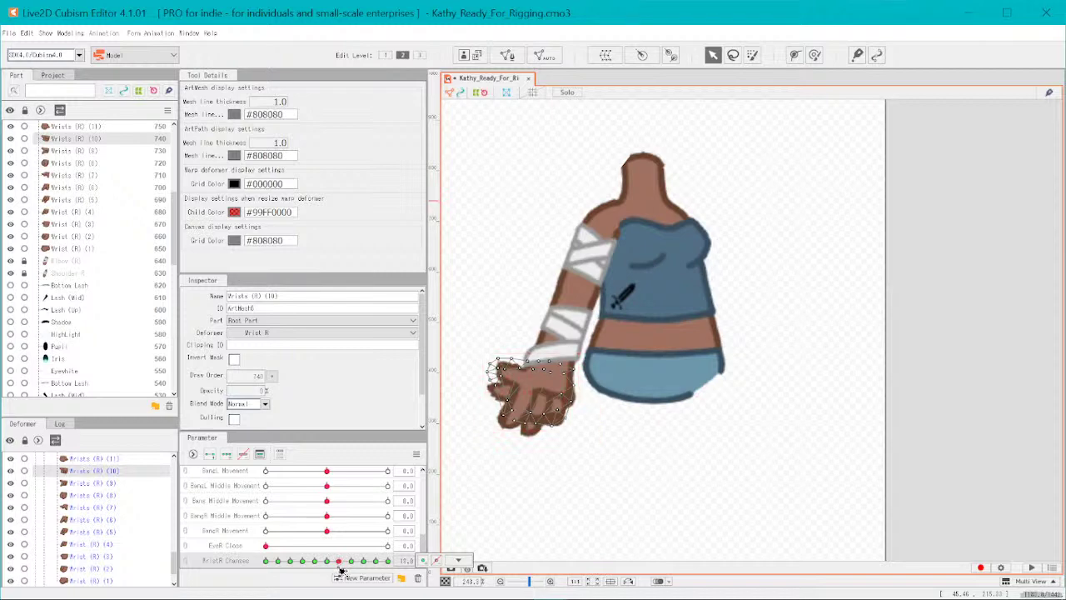
# - Move WristR Changes down to 12 and set the opacity of Wrists (R) (10) to 0% there
pyautogui.click(341, 570)
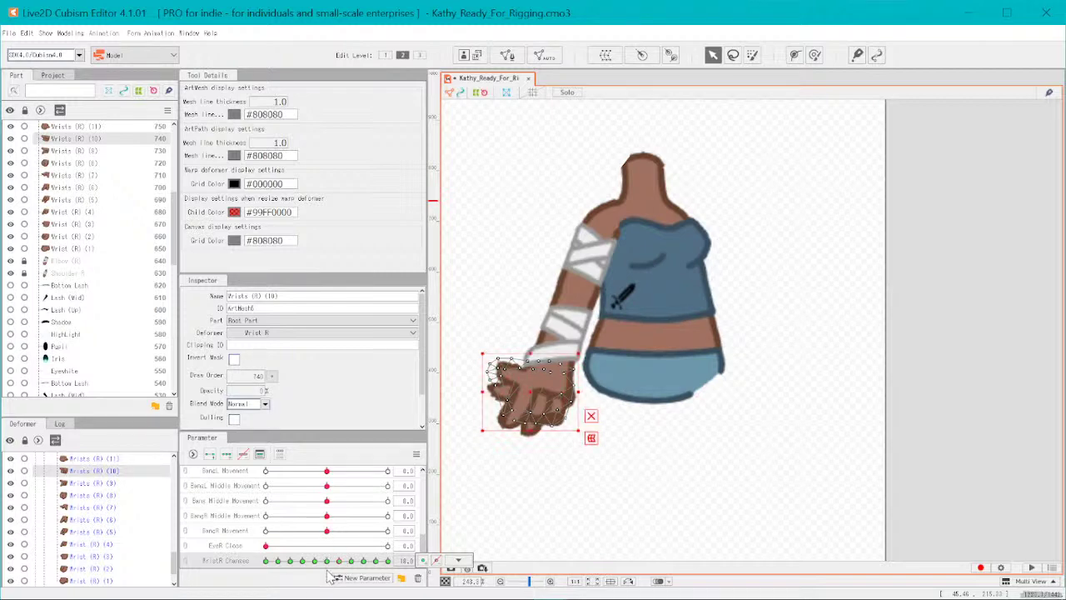
pyautogui.click(329, 561)
pyautogui.moveTo(331, 565); pyautogui.dragTo(317, 577)
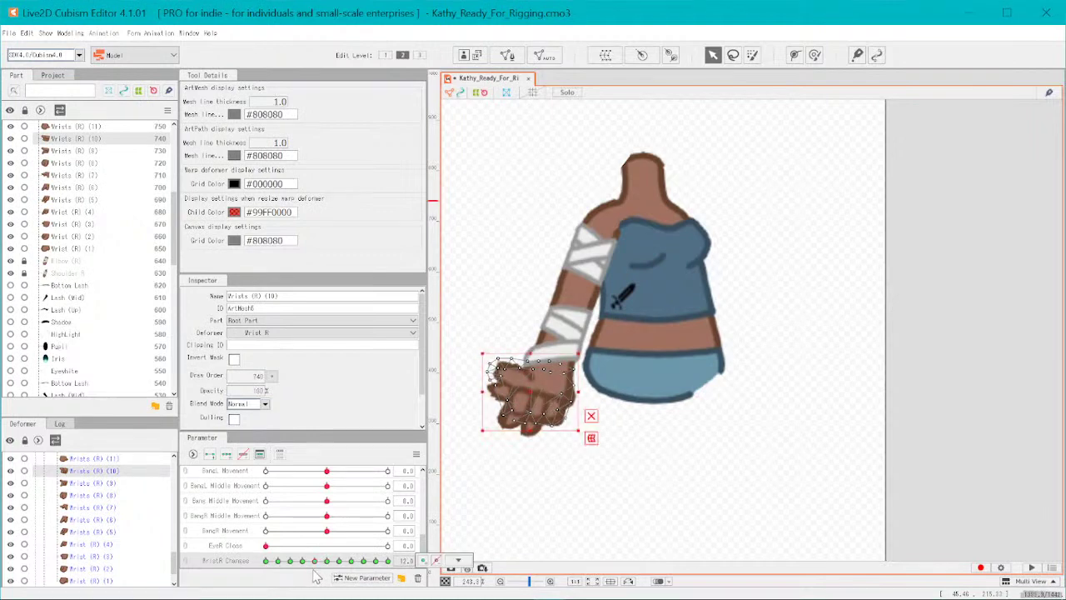
pyautogui.click(253, 391)
pyautogui.write('0')
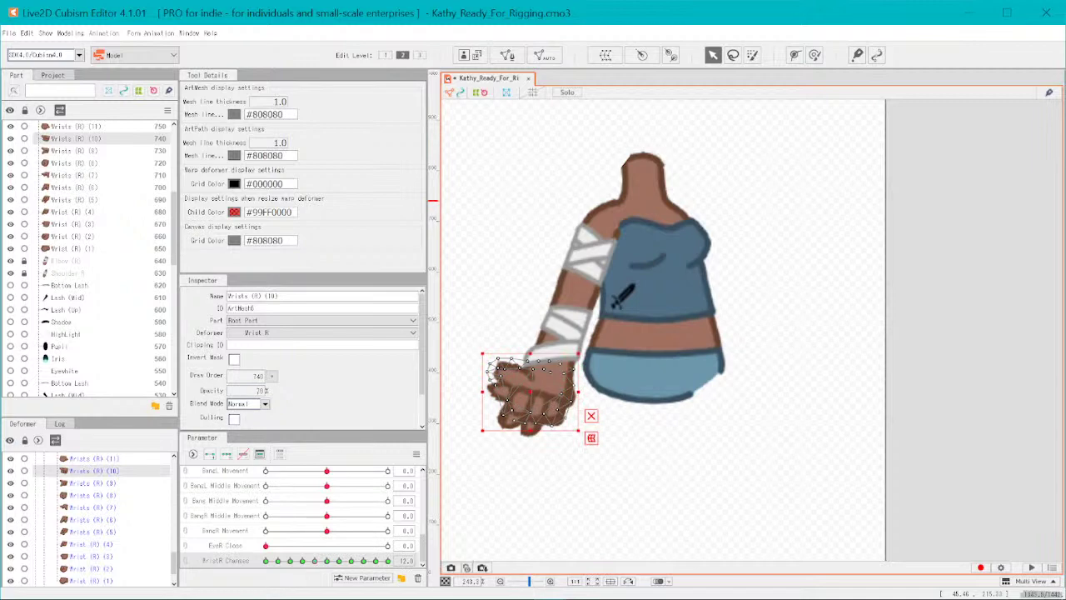
pyautogui.press('Return')
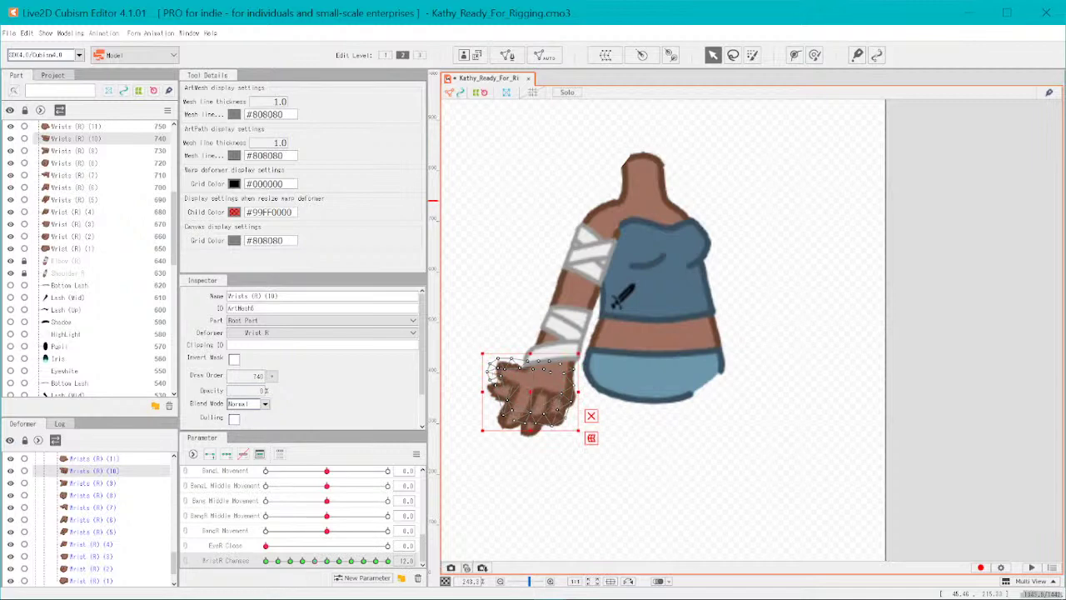
# - Set WristR Changes to 9 and make Wrists (R) (10) 0% opaque at that key
pyautogui.click(407, 562)
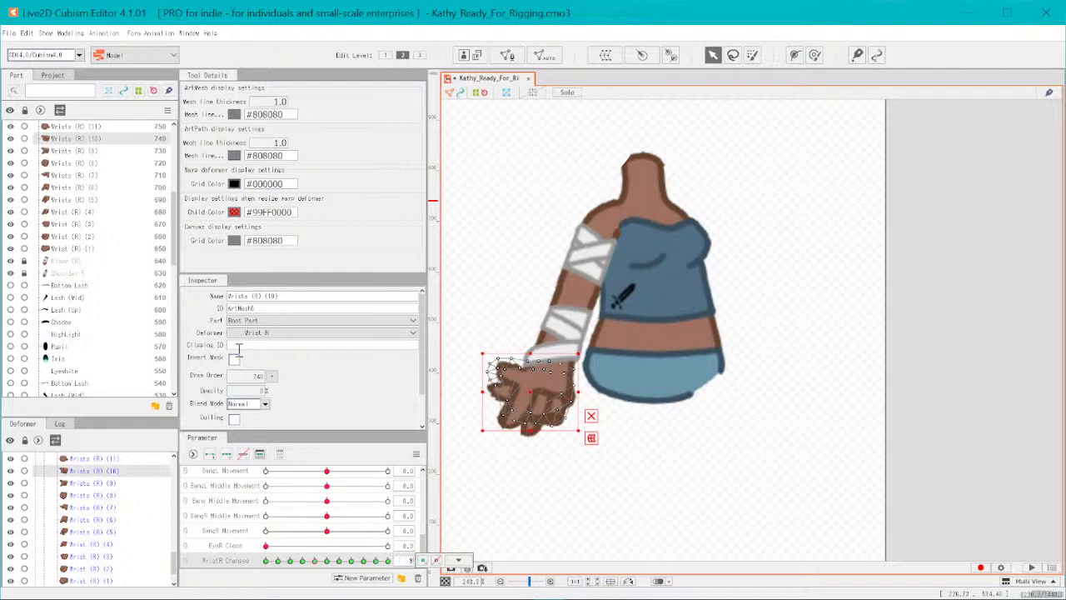
pyautogui.hotkey('ctrl', 'z')
pyautogui.write('9')
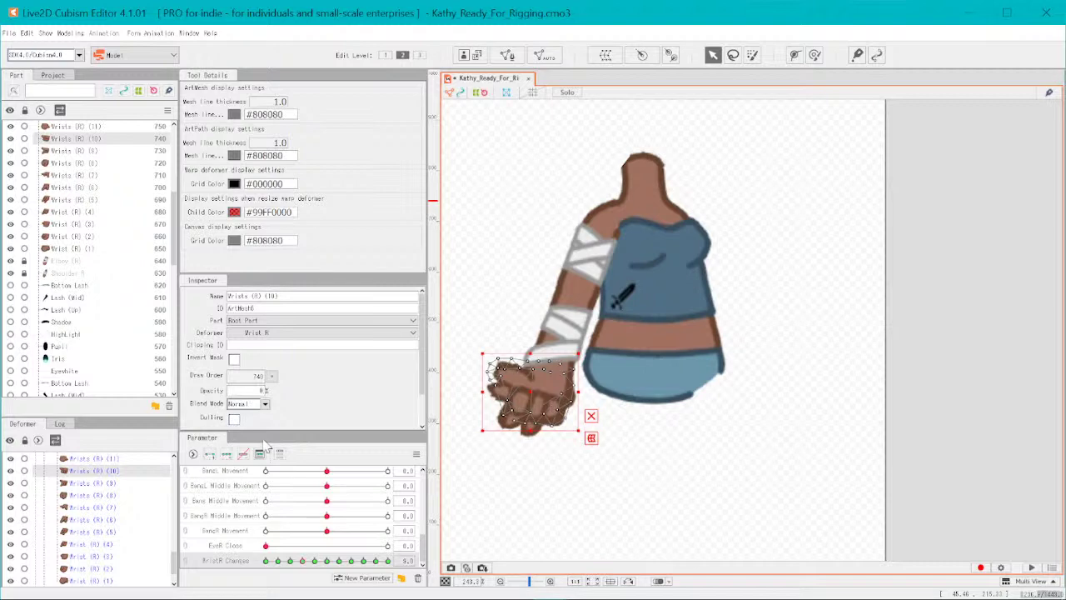
# - Set WristR Changes to 6 and set the opacity of Wrists (R) (10) to 0% at that key
pyautogui.click(407, 563)
pyautogui.click(408, 562)
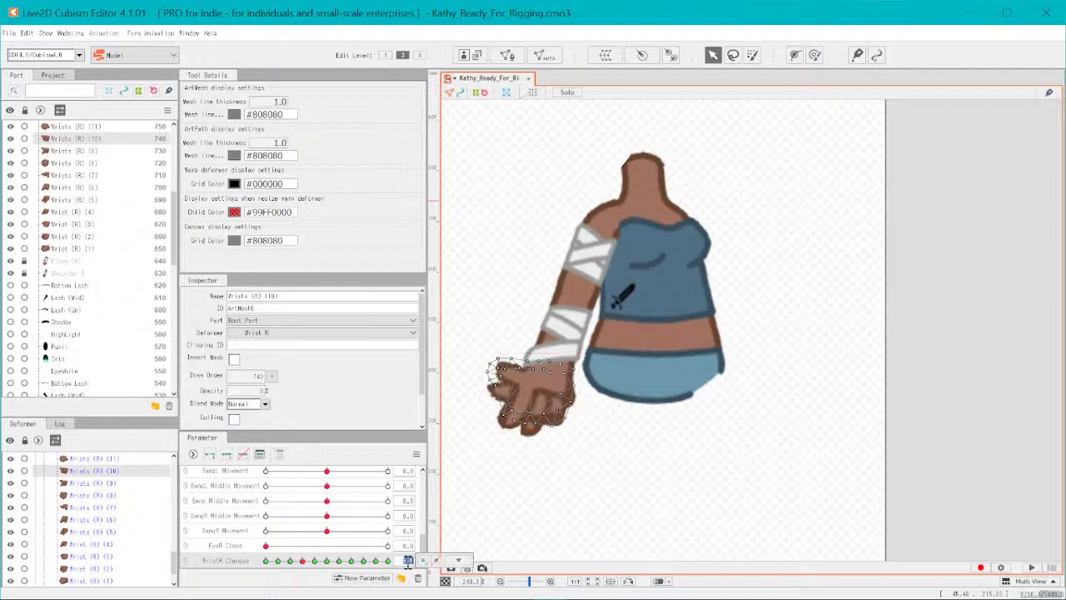
pyautogui.click(458, 560)
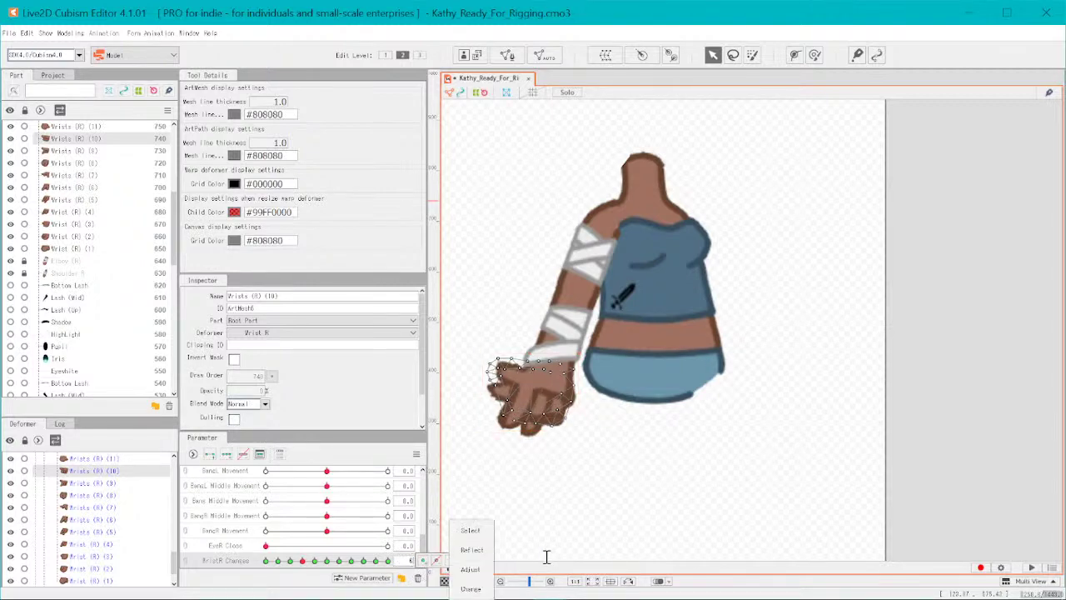
pyautogui.click(256, 390)
pyautogui.write('0')
pyautogui.press('Return')
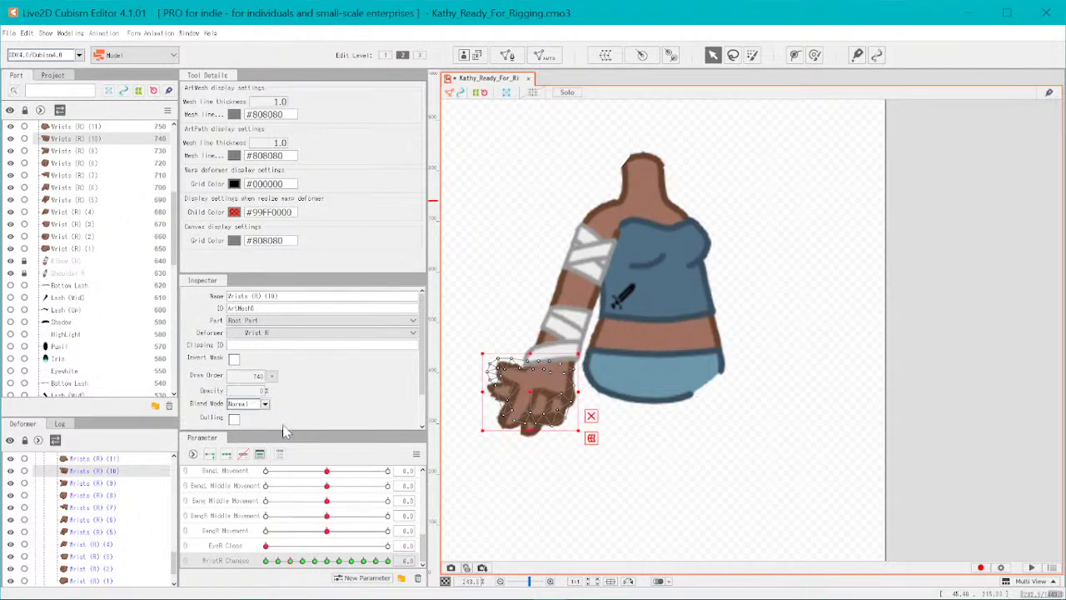
# - Set WristR Changes to 3 and set the opacity of Wrists (R) (10) to 0% at that key
pyautogui.click(409, 560)
pyautogui.press('Return')
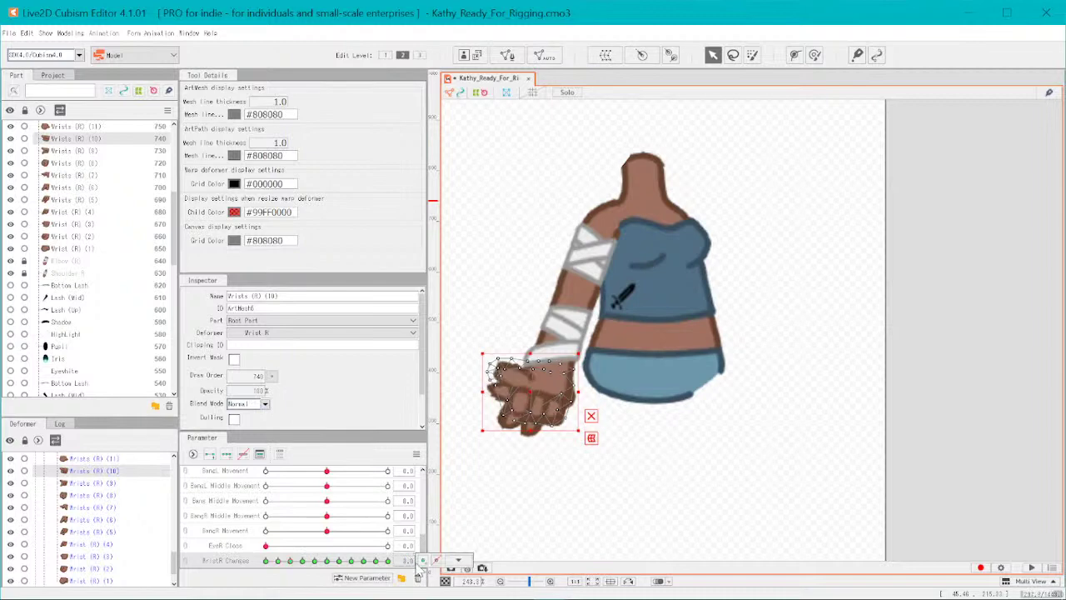
pyautogui.click(252, 390)
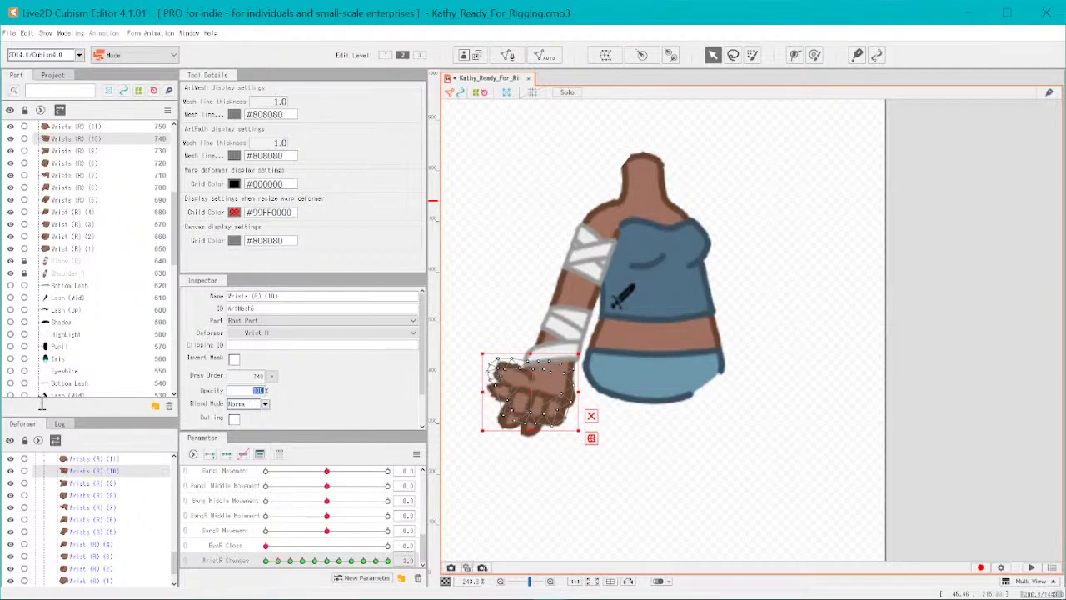
pyautogui.press('Return')
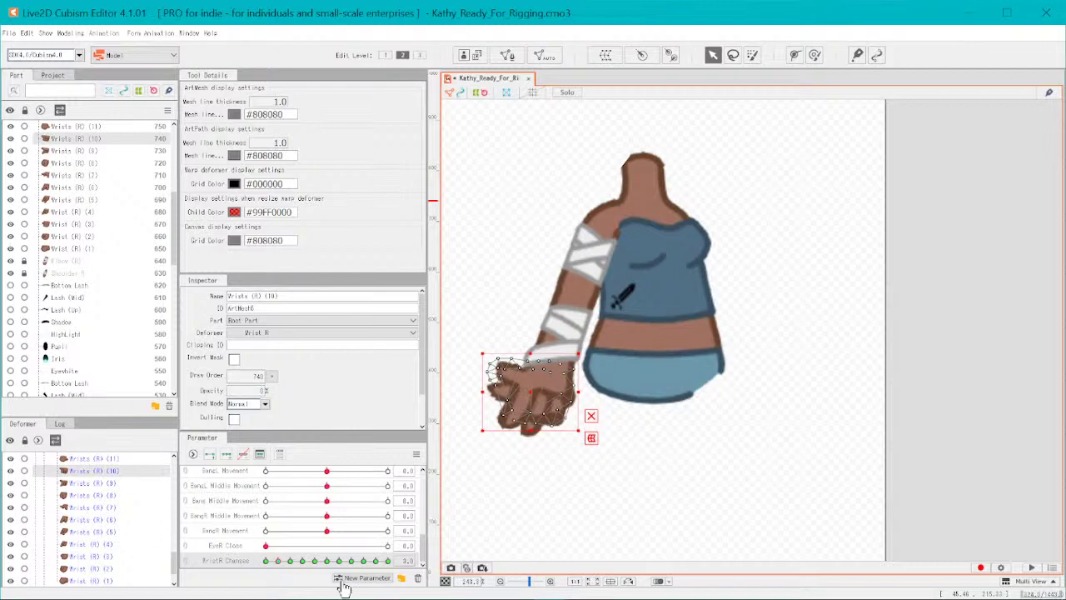
# - Move WristR Changes up to 30, reselect Wrists (R) (10), and set its opacity to 0% there
pyautogui.moveTo(277, 561); pyautogui.dragTo(426, 581)
pyautogui.click(614, 540)
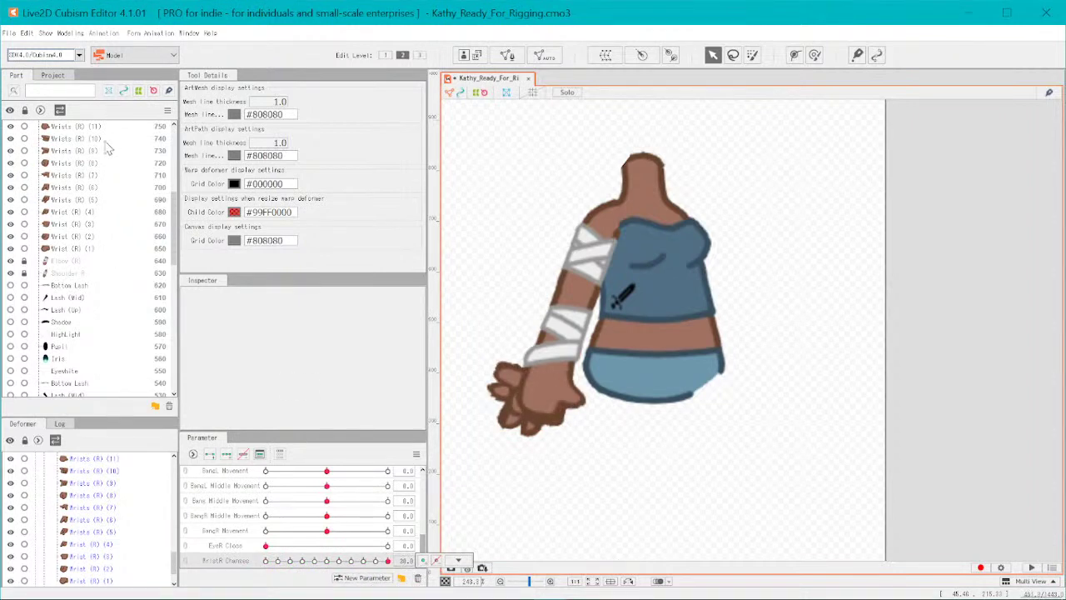
pyautogui.click(105, 140)
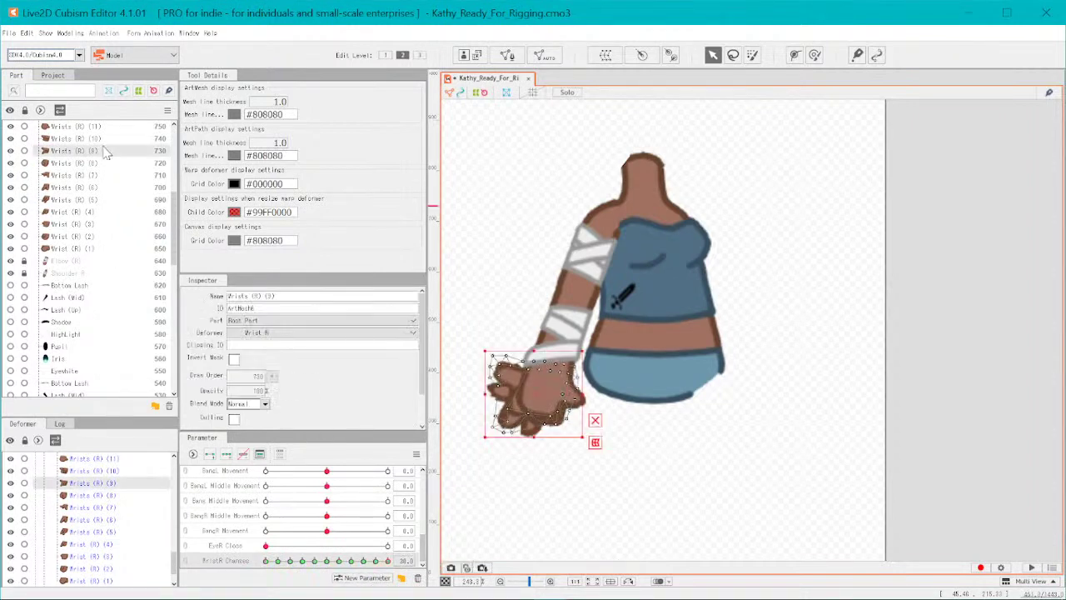
pyautogui.doubleClick(250, 390)
pyautogui.write('0')
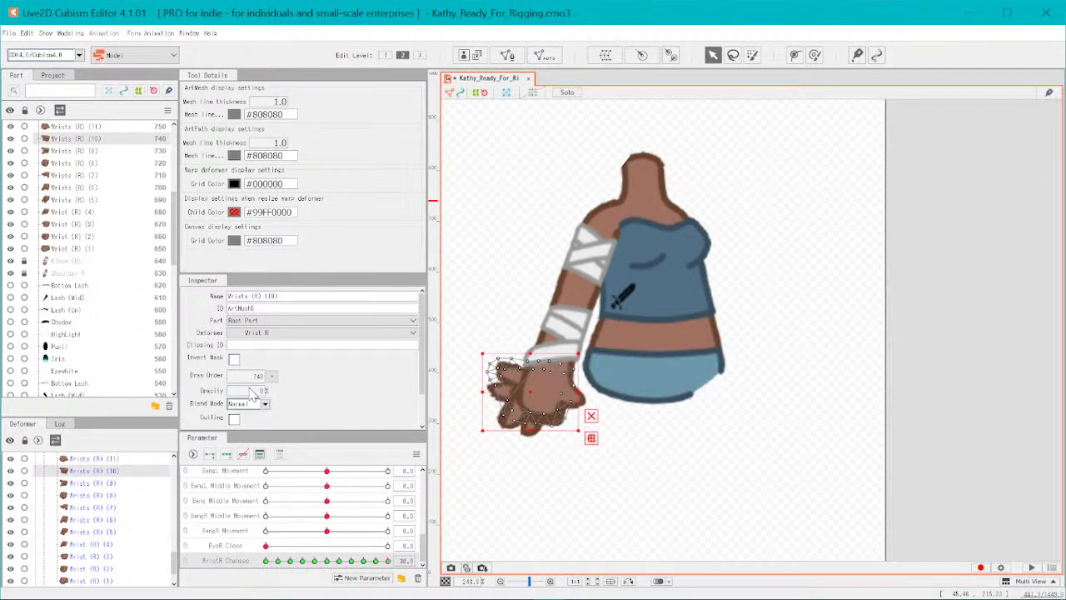
# - Deselect the wrist drawing and scrub WristR Changes from 30 to 0 and back to 30 to check the hand swap
pyautogui.click(791, 508)
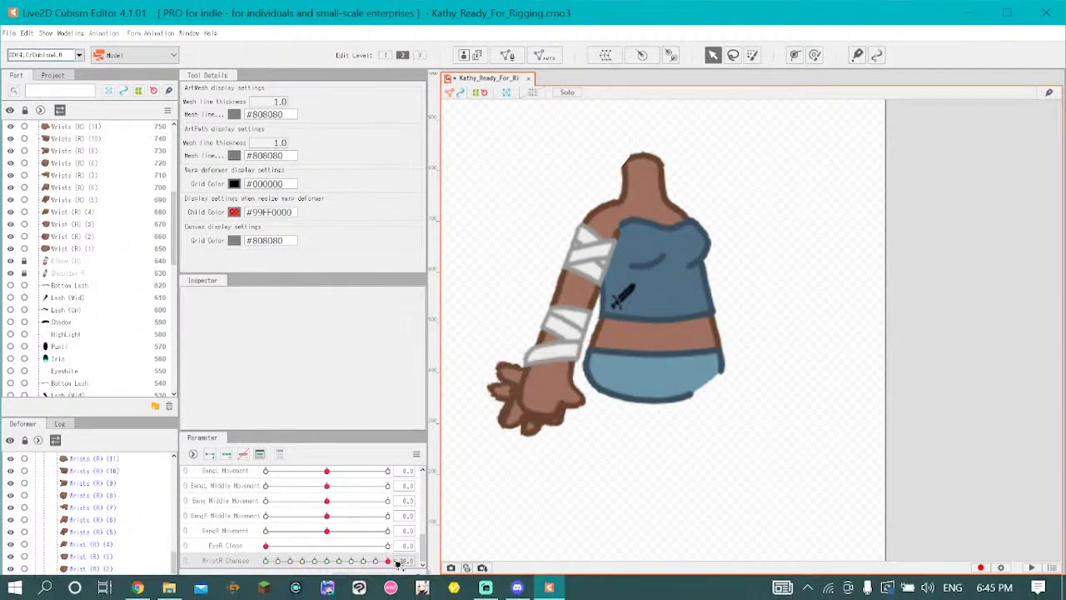
pyautogui.moveTo(389, 562); pyautogui.dragTo(192, 582)
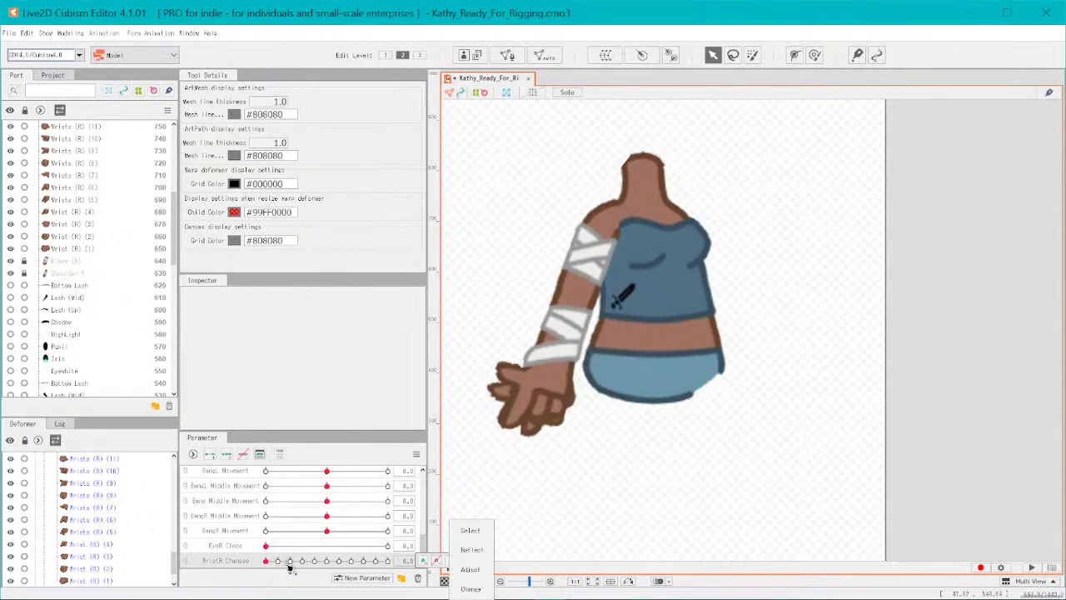
pyautogui.click(388, 561)
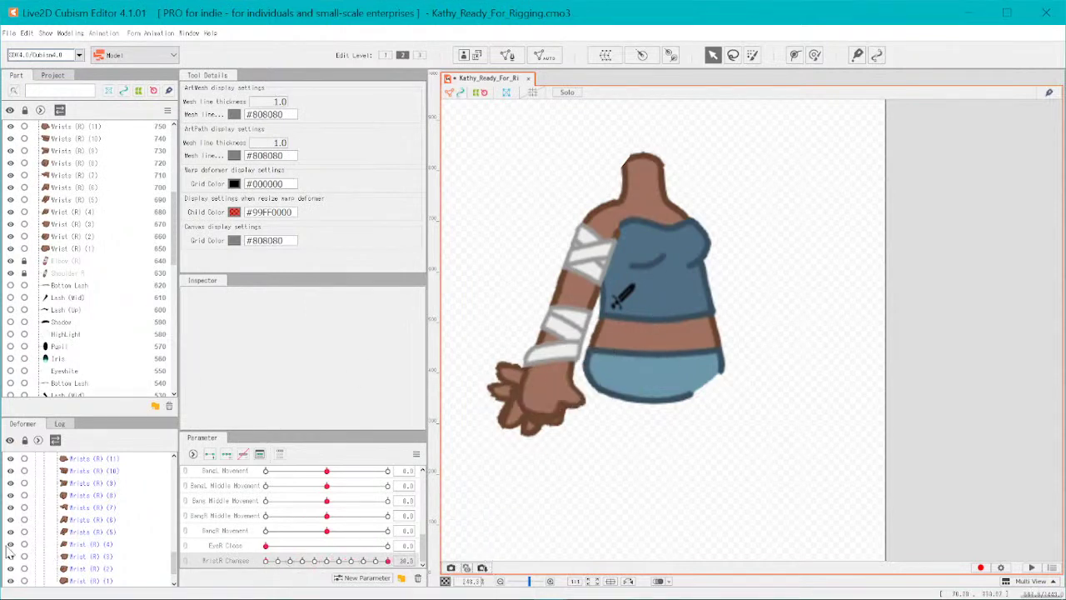
# - Hide the right arm's parts, from Wrists (R) (11) down through the elbow and shoulder
pyautogui.scroll(2, 60, 254)
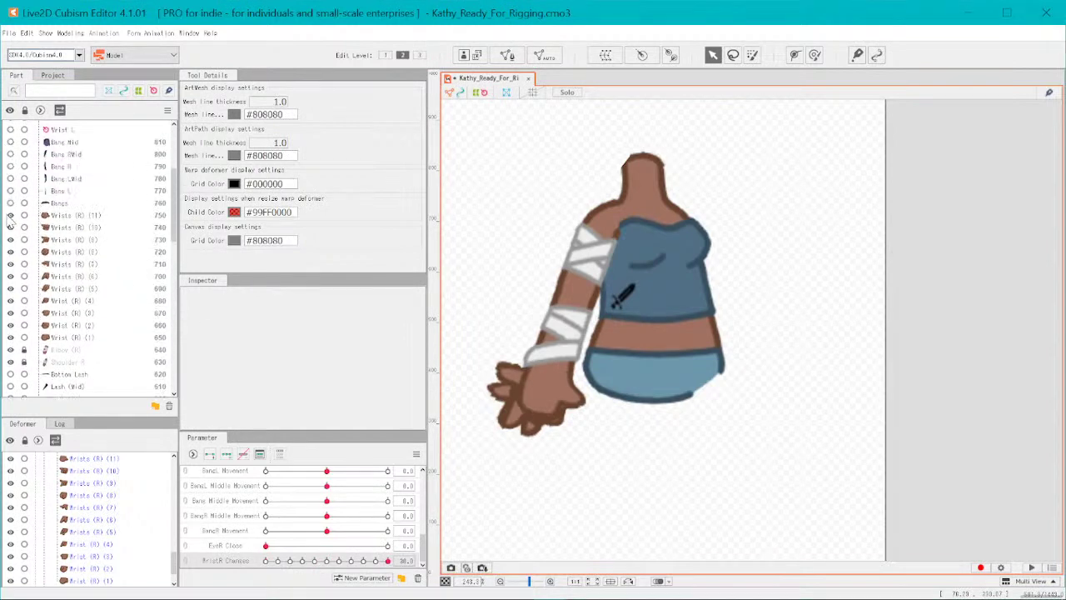
pyautogui.moveTo(9, 217); pyautogui.dragTo(11, 343)
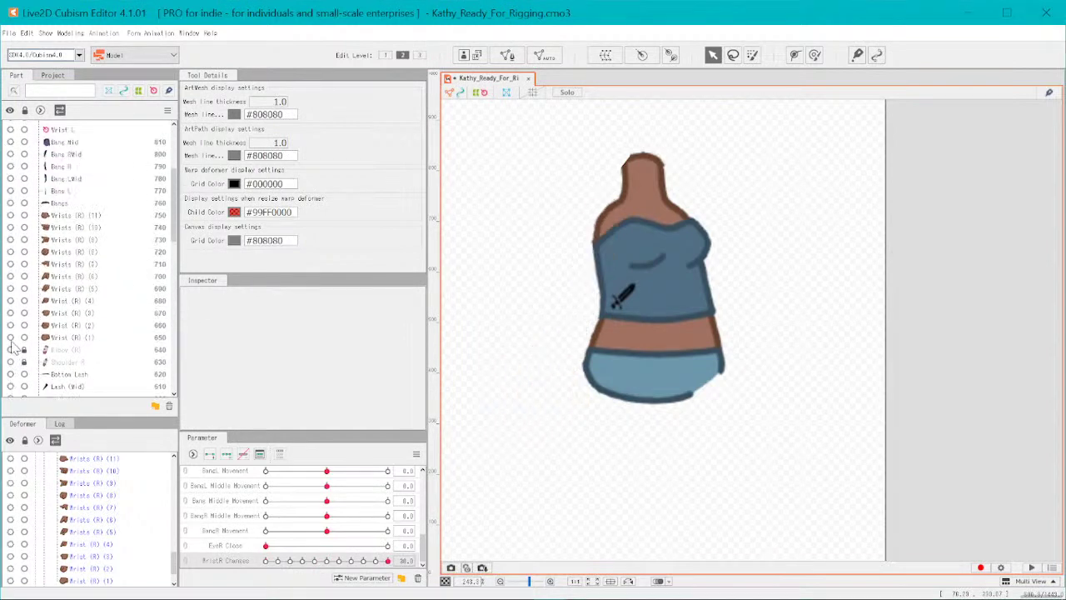
pyautogui.scroll(3, 112, 207)
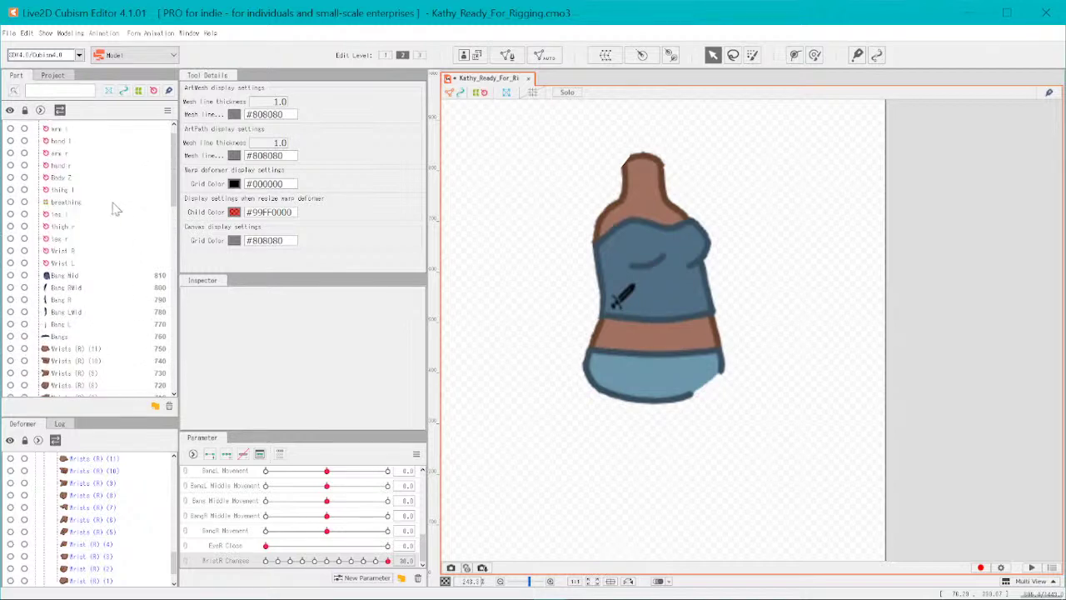
pyautogui.scroll(1, 121, 214)
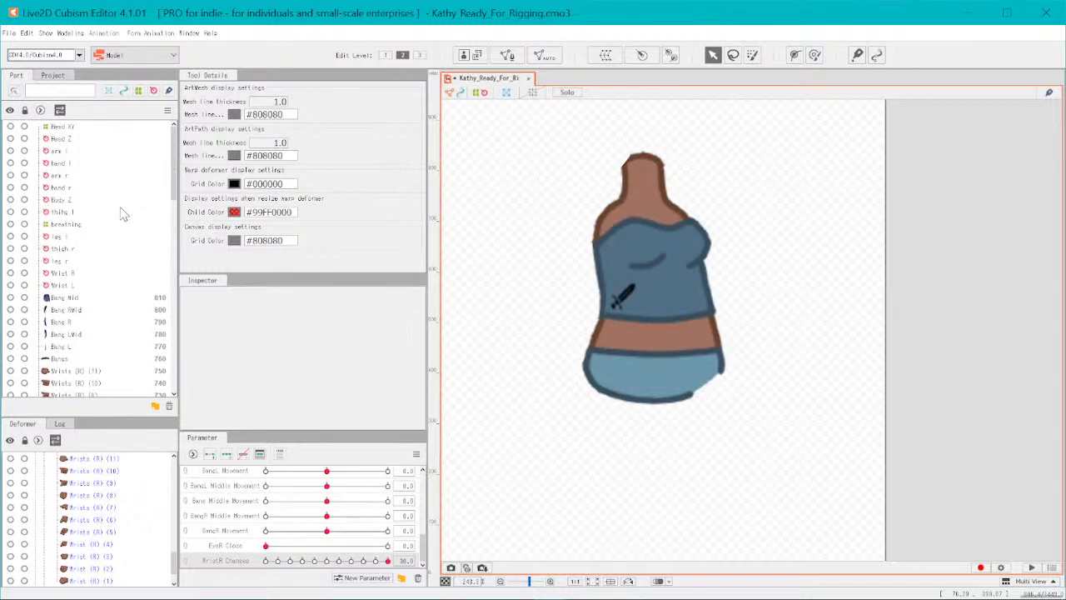
# - Unlock all parts of the model and hide every one of them
pyautogui.click(26, 110)
pyautogui.click(10, 112)
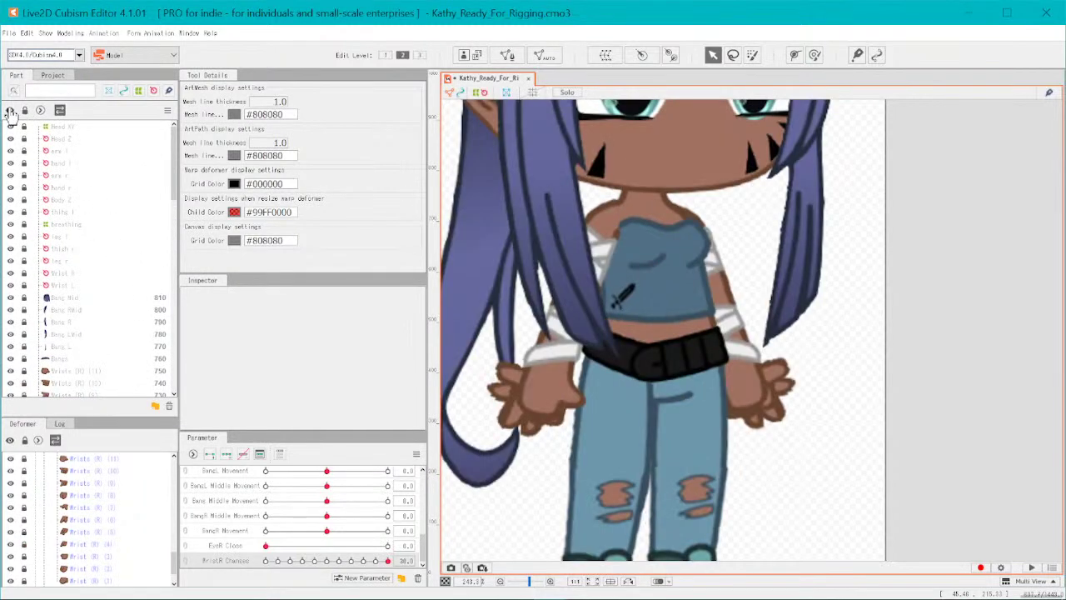
pyautogui.click(10, 112)
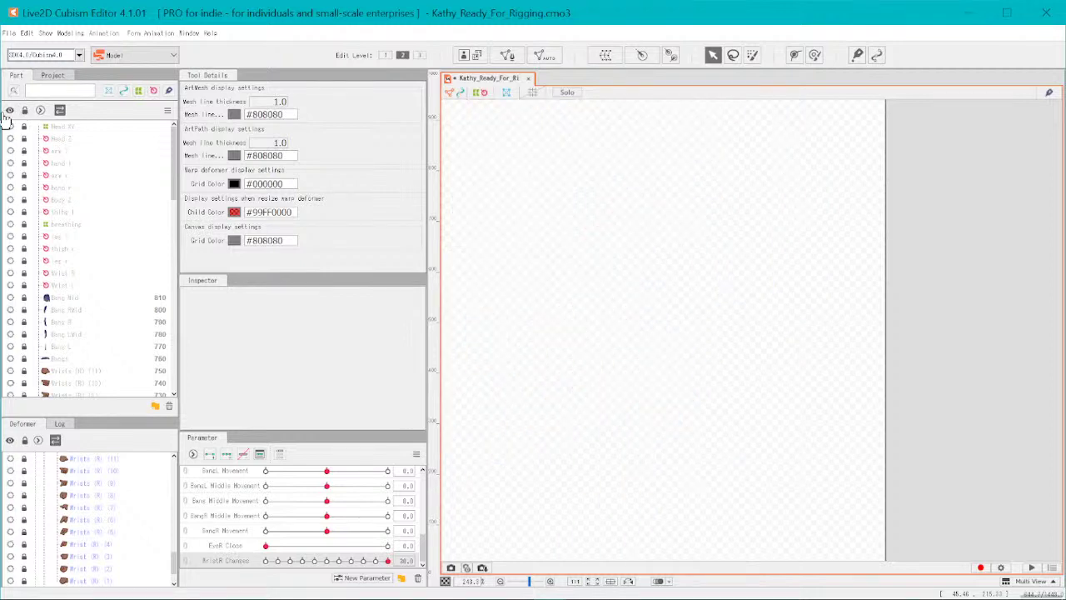
pyautogui.click(11, 112)
pyautogui.click(25, 111)
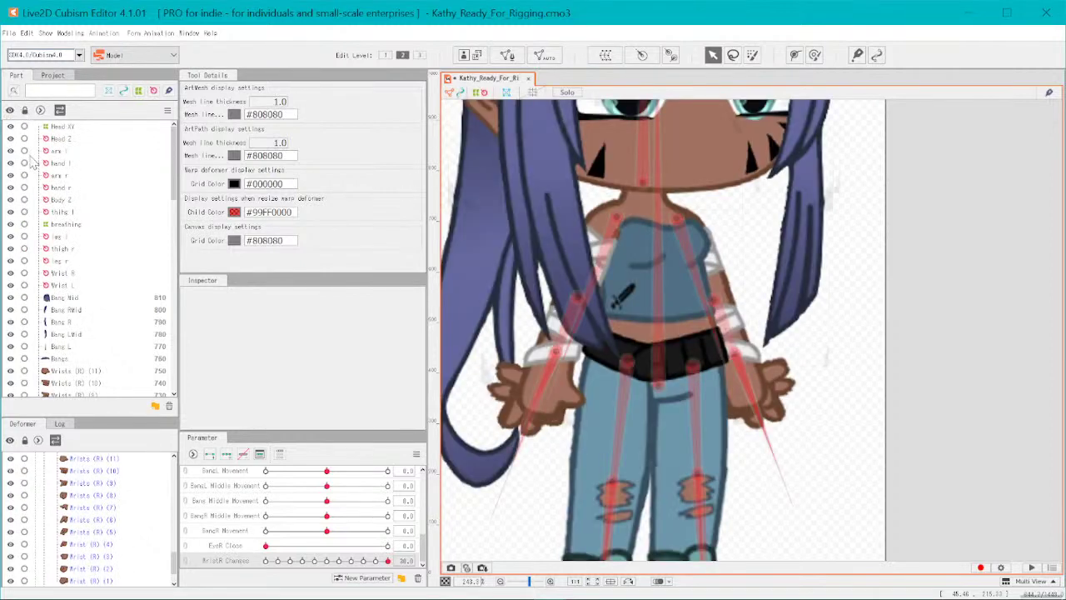
pyautogui.click(10, 111)
# - Show all parts of both eyes, from the upper Bottom Lash down to the last Eyewhite, plus the Head
pyautogui.scroll(-10, 25, 263)
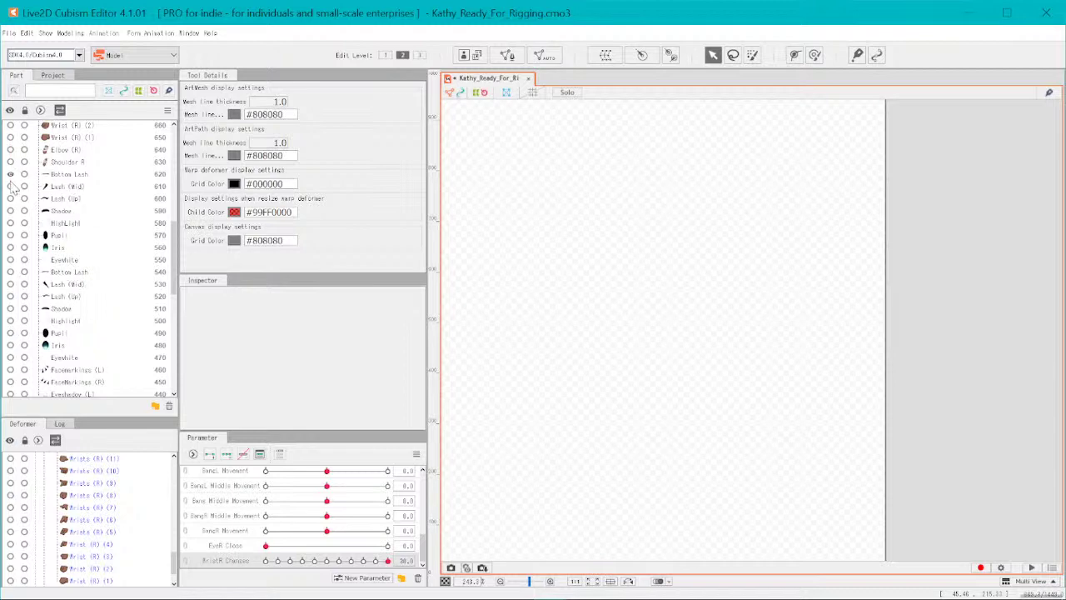
pyautogui.moveTo(12, 187); pyautogui.dragTo(22, 366)
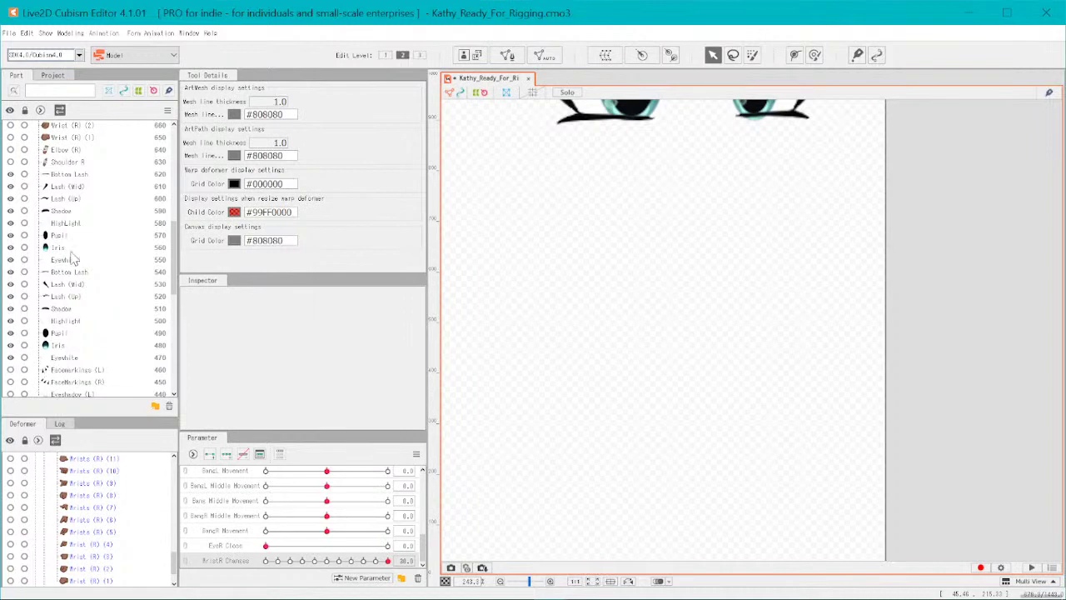
pyautogui.scroll(-1, 65, 237)
pyautogui.scroll(-1, 71, 299)
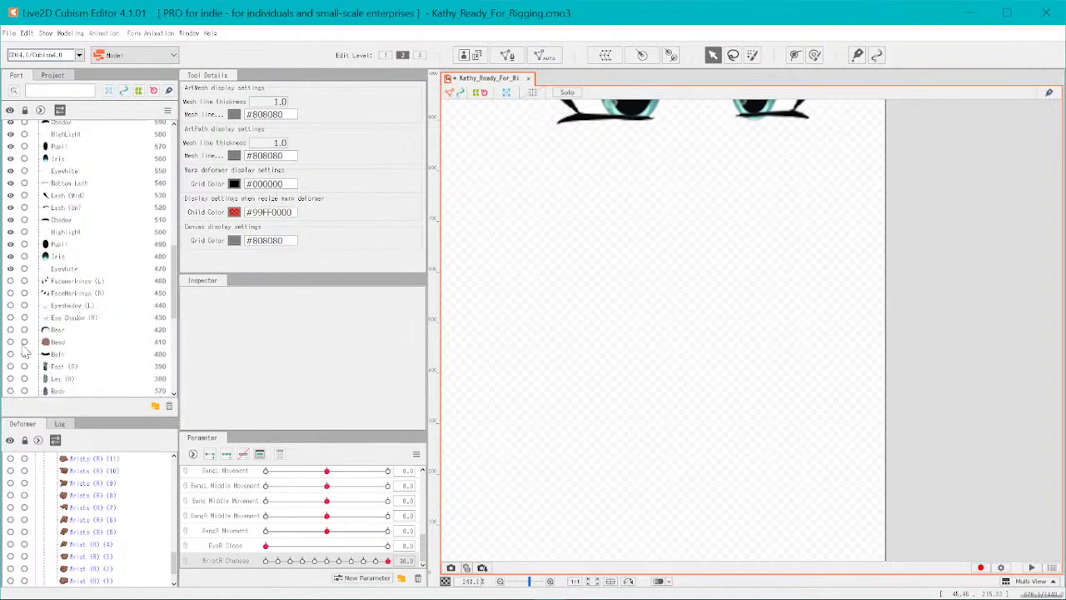
pyautogui.click(11, 342)
# - Add a parameter named "EyeR Right, Lieft Movement" directly below EyeR Close, keeping the default range
pyautogui.scroll(-4, 637, 171)
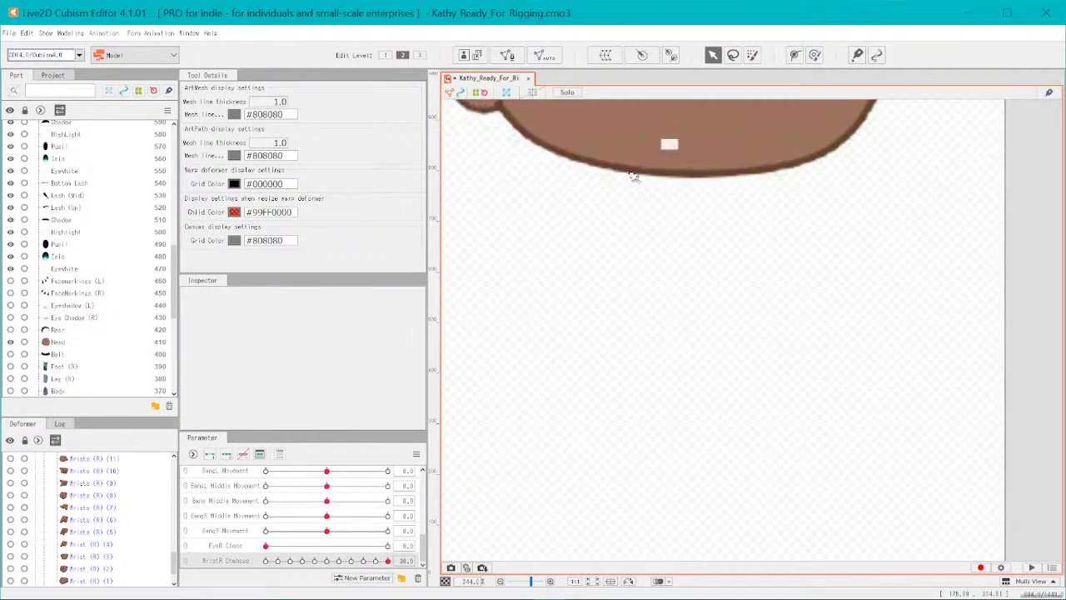
pyautogui.scroll(-1, 643, 170)
pyautogui.scroll(5, 642, 183)
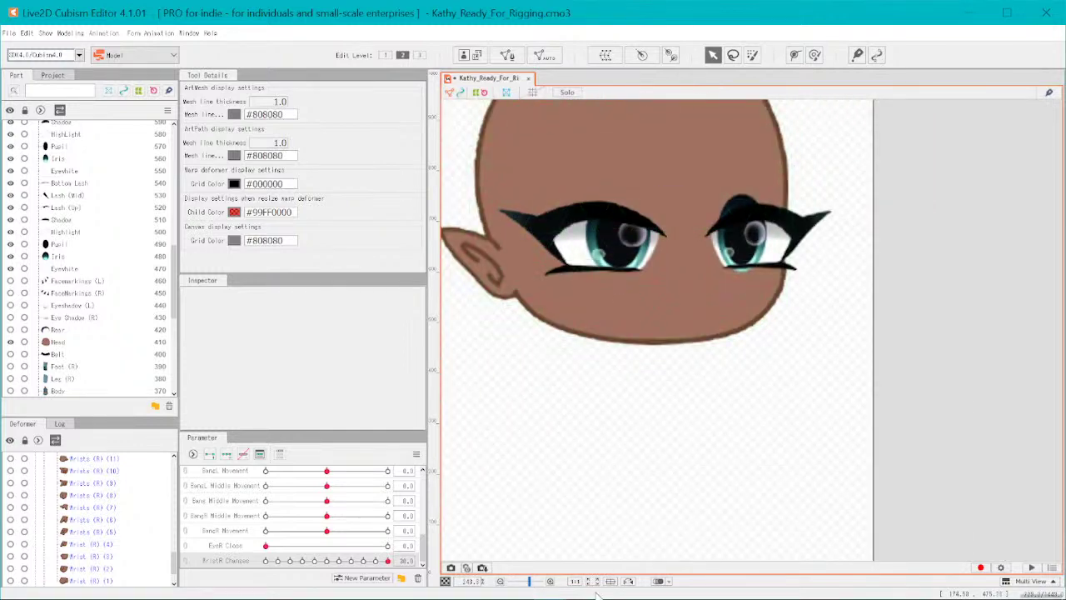
pyautogui.scroll(-3, 643, 457)
pyautogui.scroll(1, 806, 211)
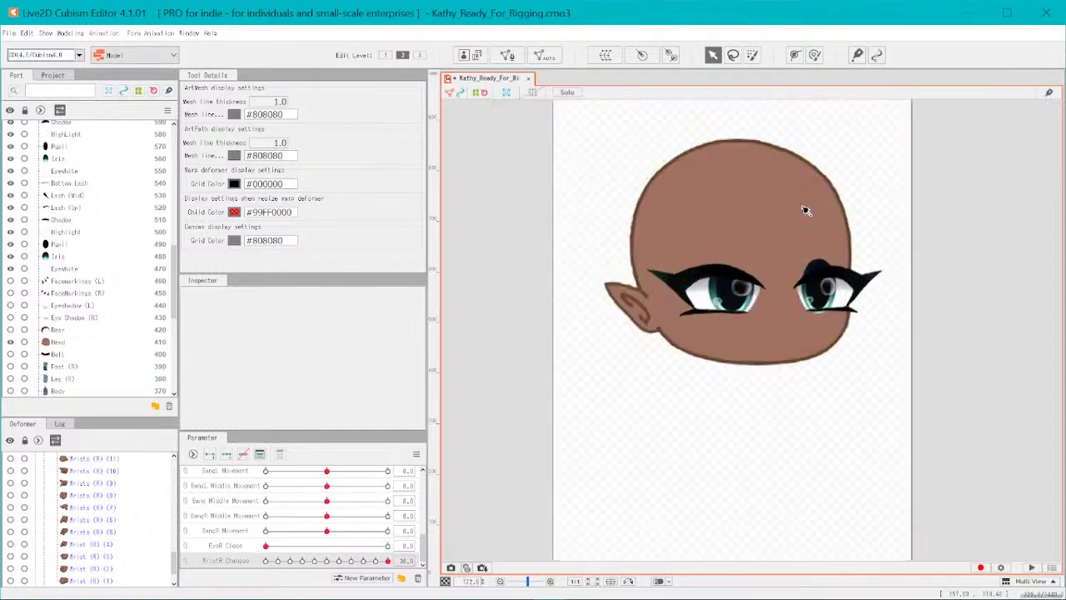
pyautogui.scroll(2, 805, 211)
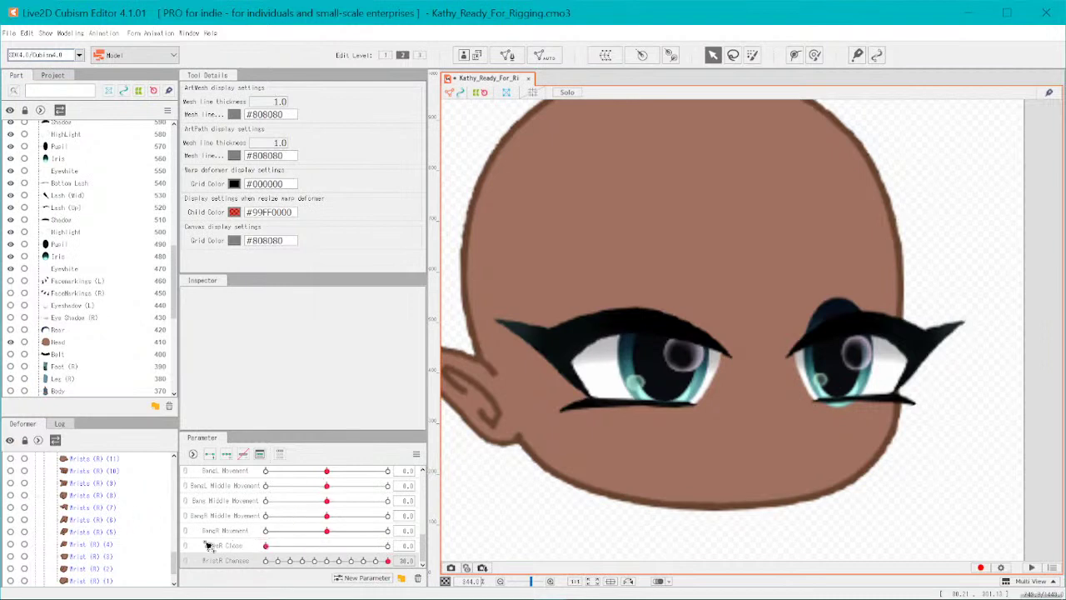
pyautogui.click(249, 532)
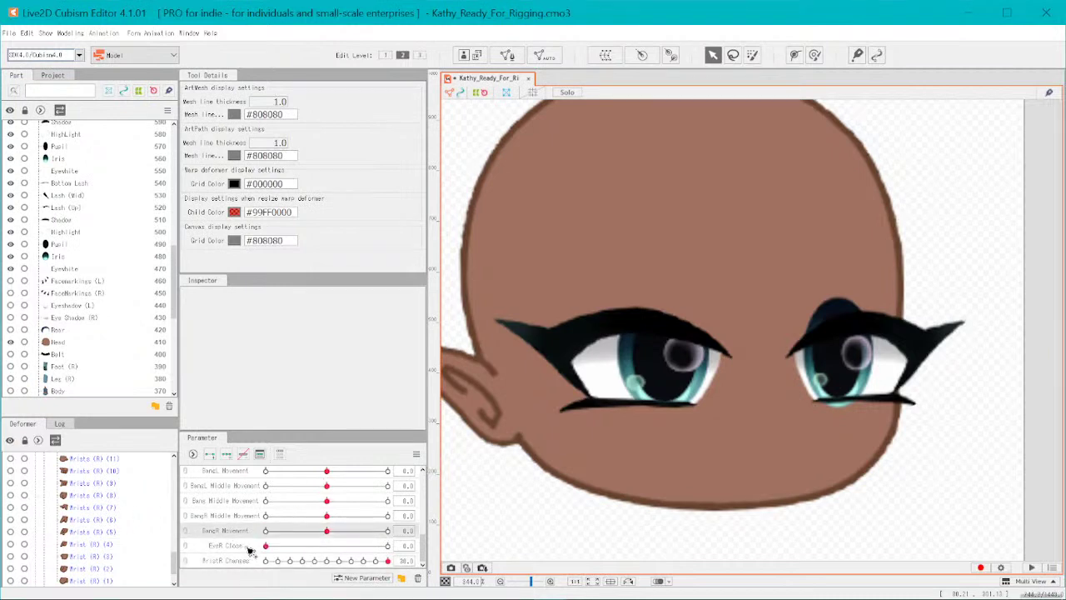
pyautogui.click(249, 550)
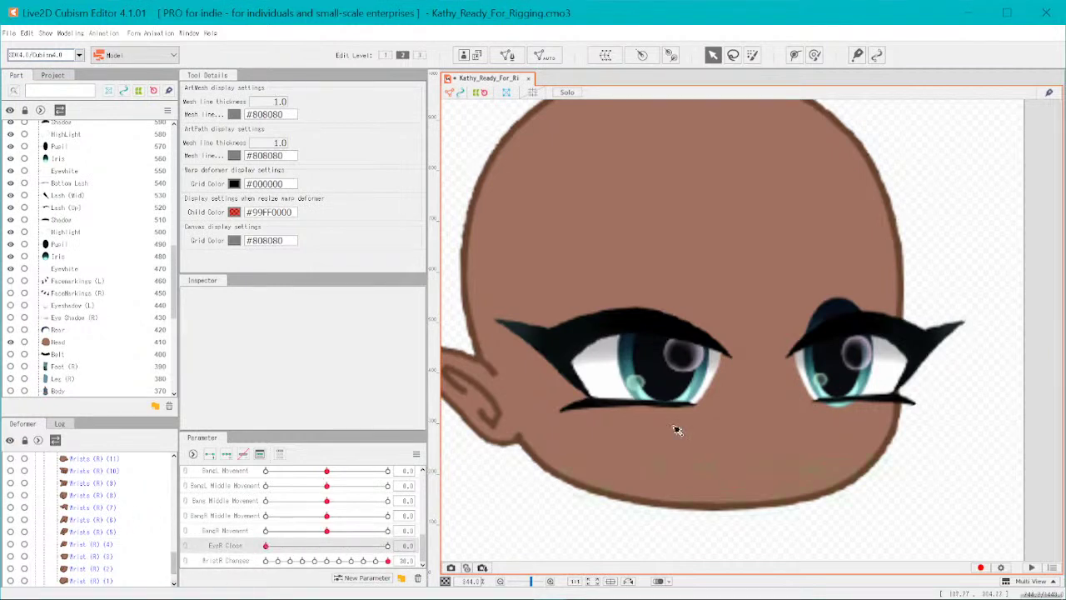
pyautogui.click(373, 578)
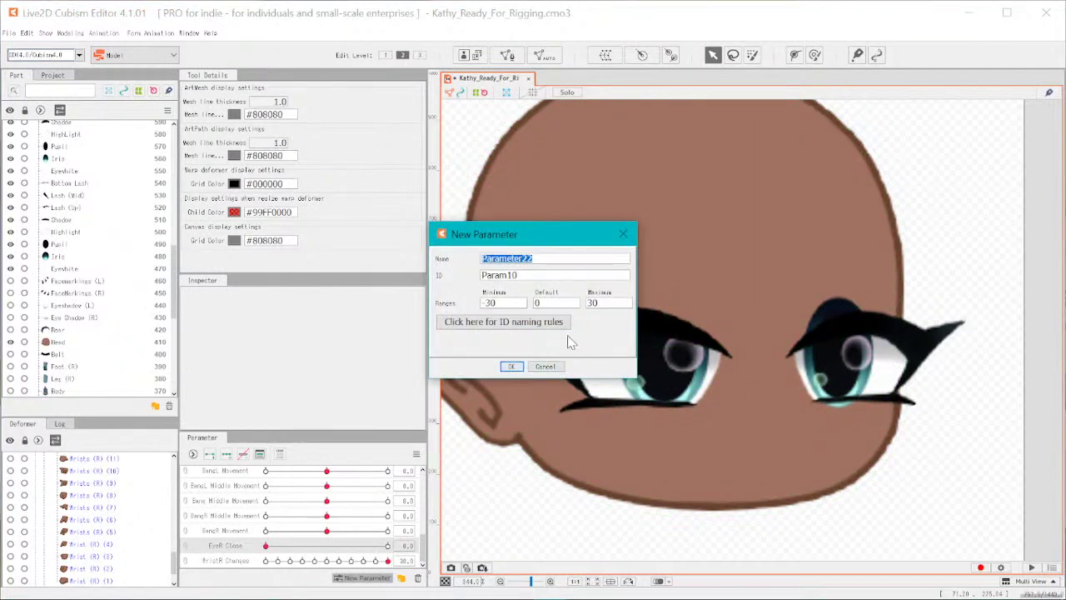
pyautogui.write('M')
pyautogui.press('BackSpace')
pyautogui.write('Eyer')
pyautogui.press('BackSpace')
pyautogui.write('R')
pyautogui.write('Right, Lieft')
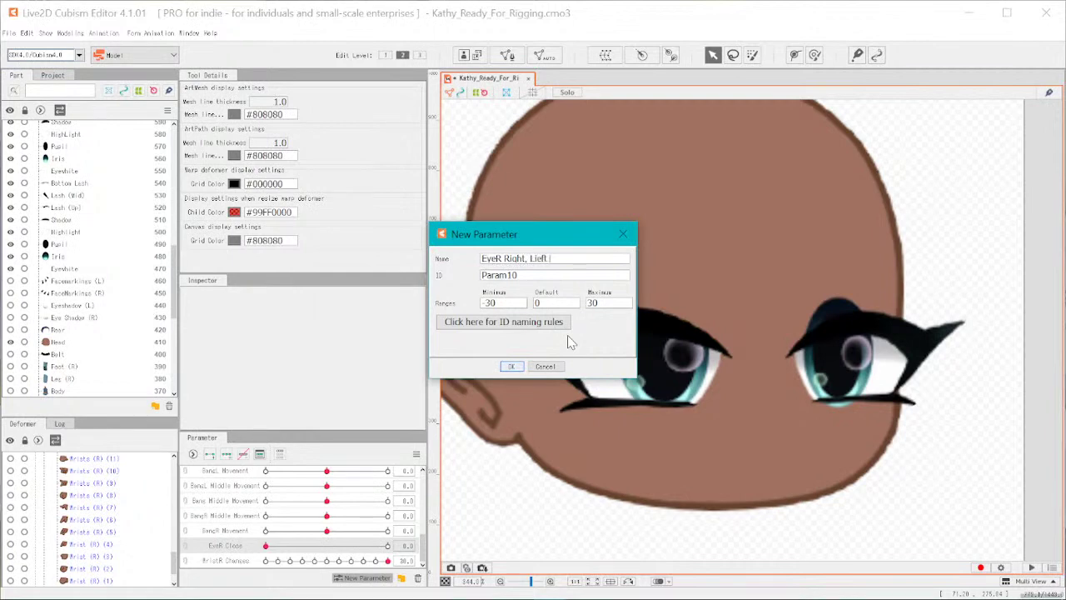
pyautogui.write(' Movement')
pyautogui.press('Return')
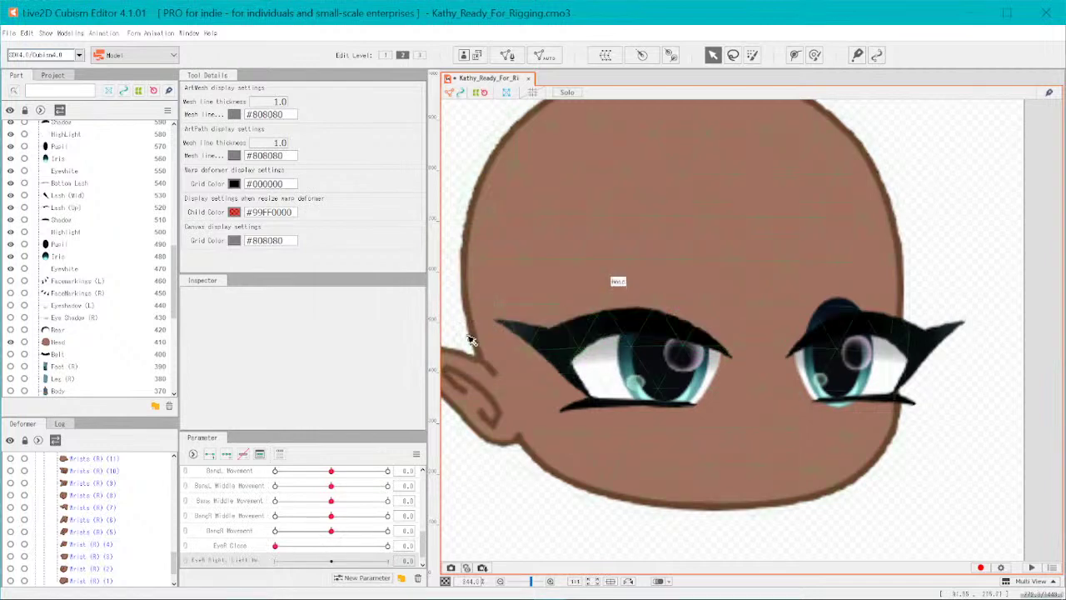
# - Add another parameter named "EyeR Up, Down Movement" below the EyeR Right, Lieft Movement parameter
pyautogui.click(342, 580)
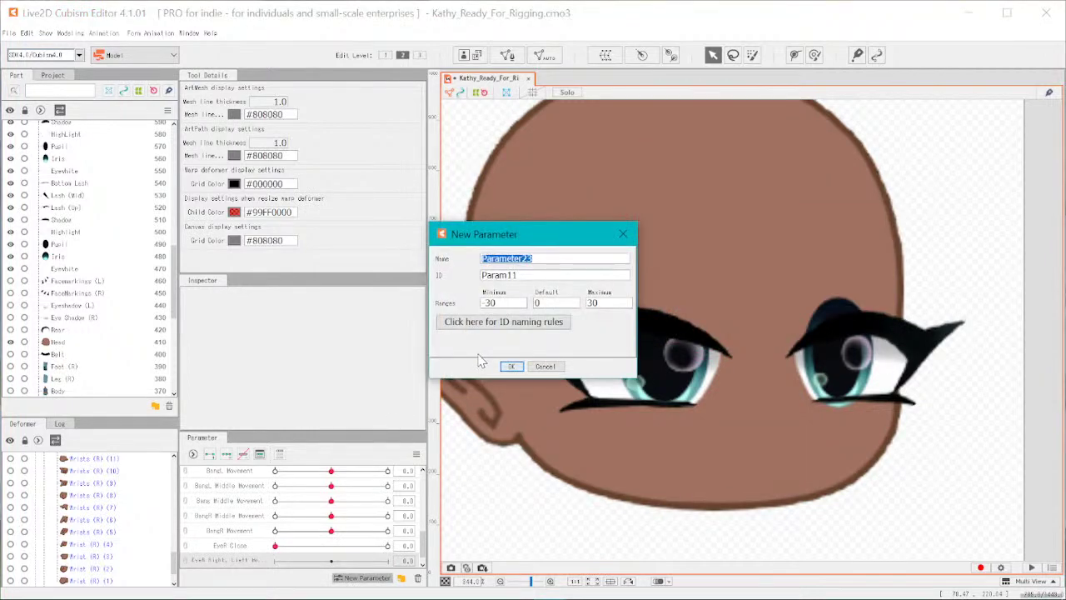
pyautogui.write('EyeR Up, Down Mo')
pyautogui.write('vement')
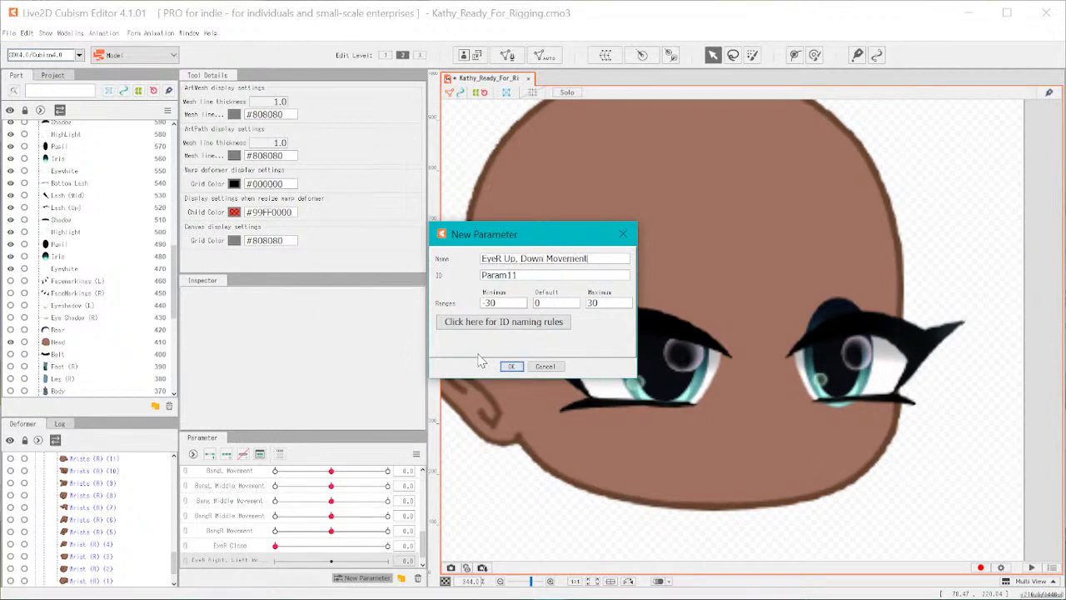
pyautogui.press('Return')
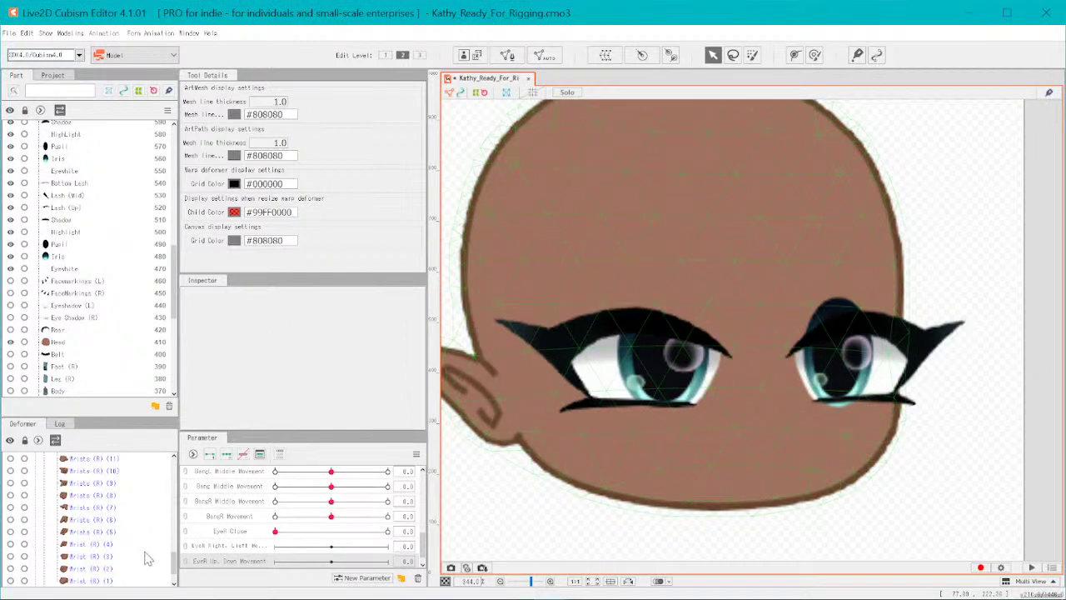
# - Set the range of the EyeR Right, Lieft Movement parameter to minimum -1 and maximum 1
pyautogui.click(209, 544)
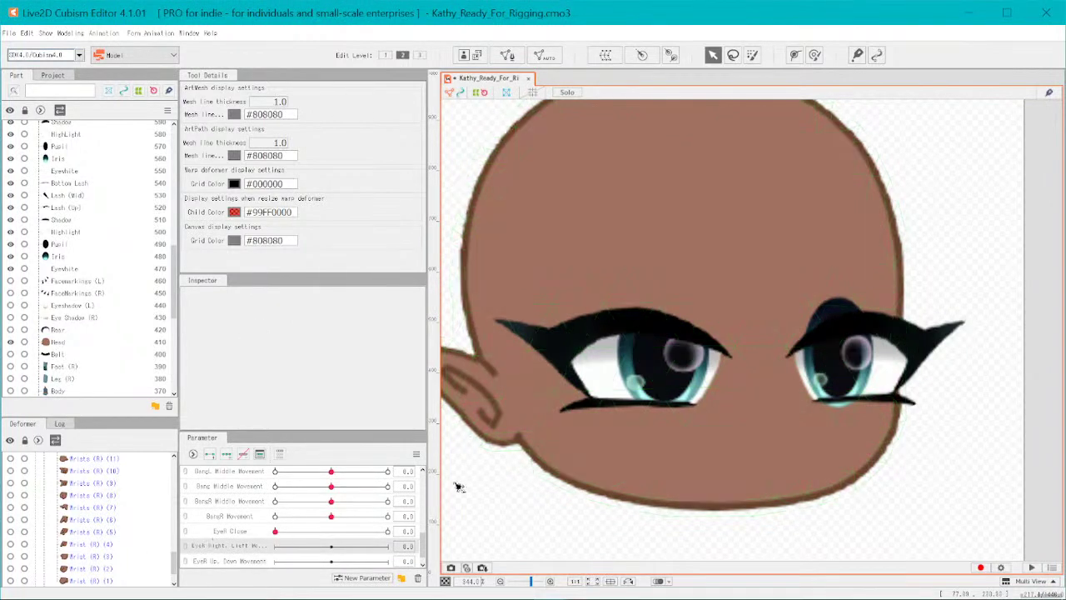
pyautogui.rightClick(236, 550)
pyautogui.click(279, 531)
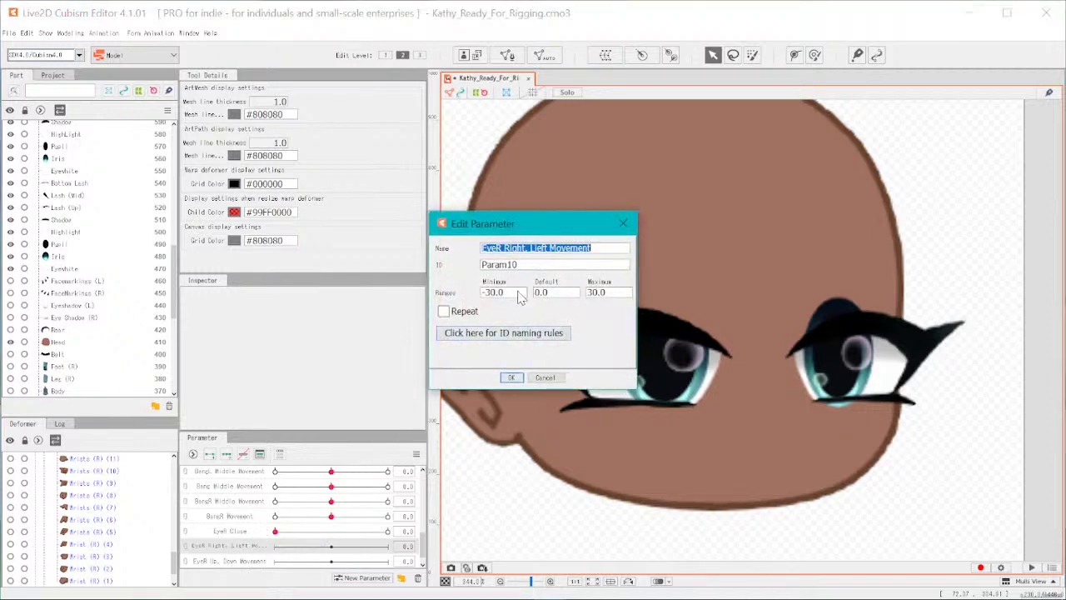
pyautogui.moveTo(517, 292); pyautogui.dragTo(487, 299)
pyautogui.write('1')
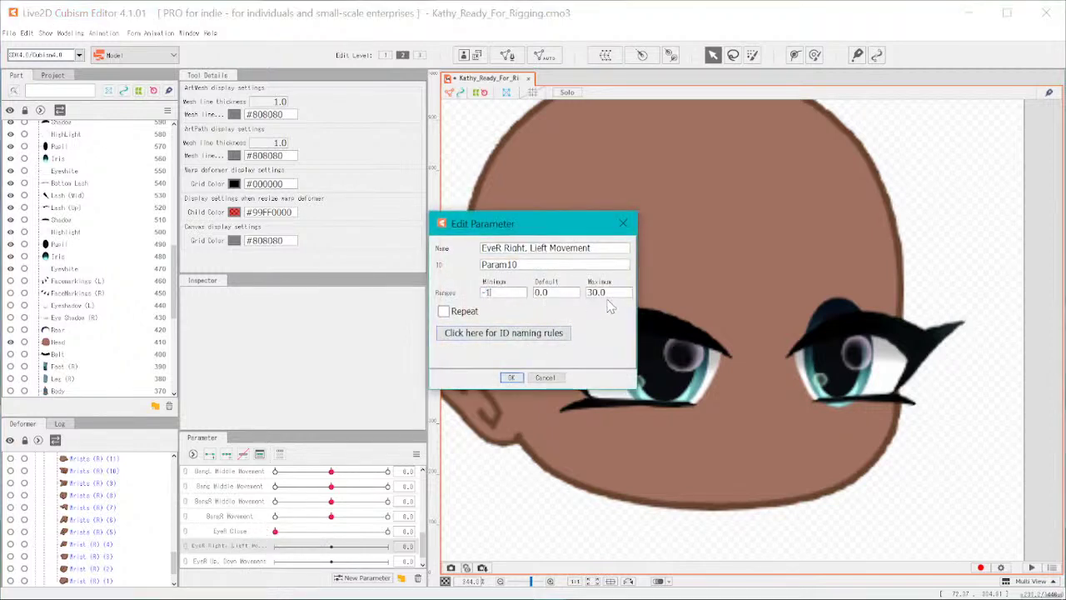
pyautogui.doubleClick(614, 298)
pyautogui.write('1')
pyautogui.click(513, 379)
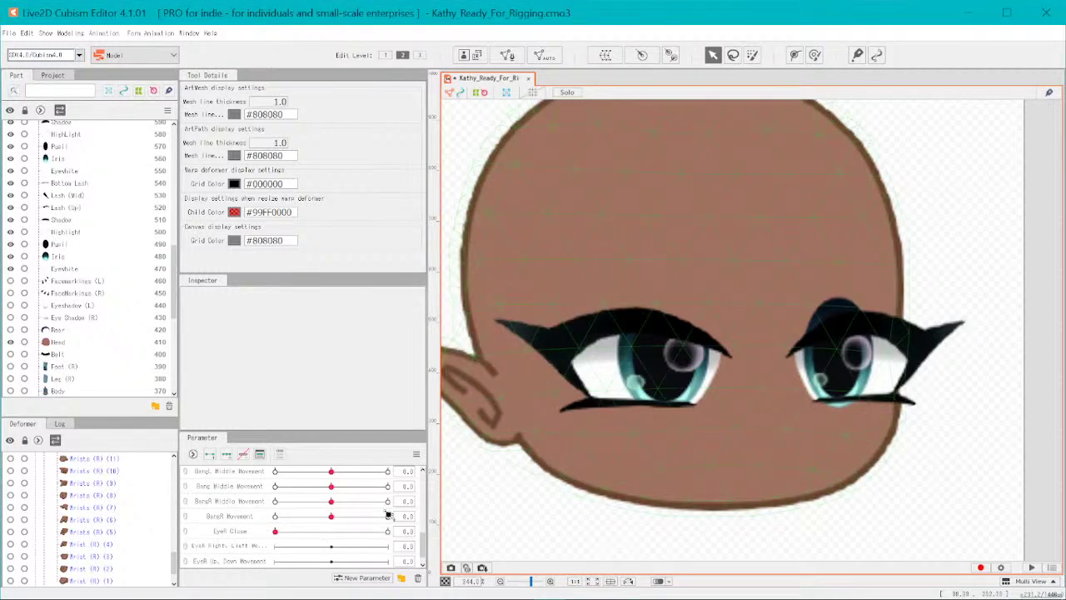
# - Set the range of the EyeR Up, Down Movement parameter to minimum -1 and maximum 1
pyautogui.rightClick(249, 564)
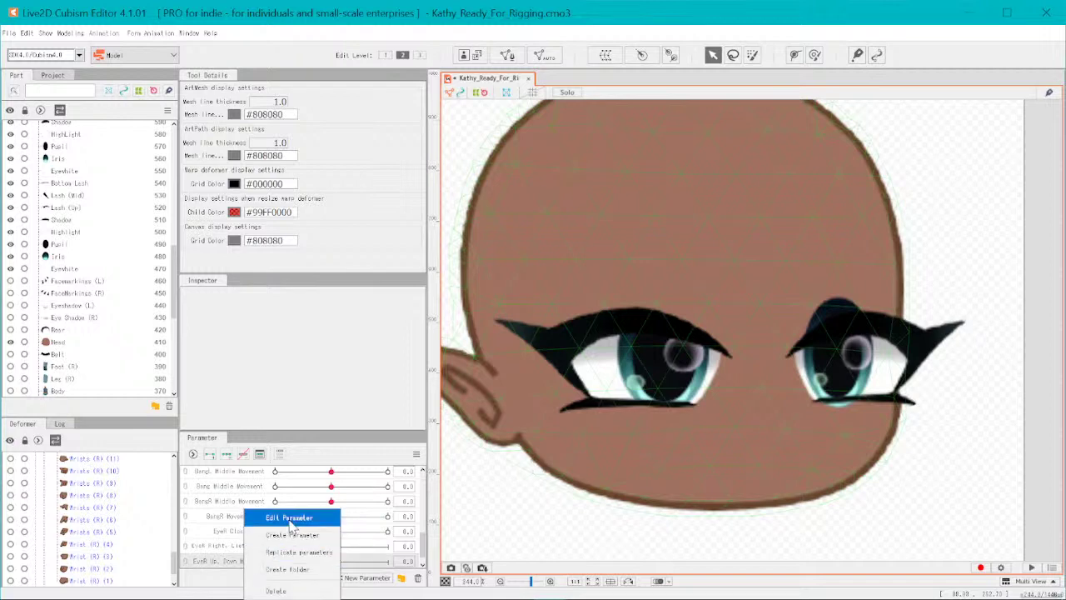
pyautogui.click(314, 514)
pyautogui.doubleClick(496, 293)
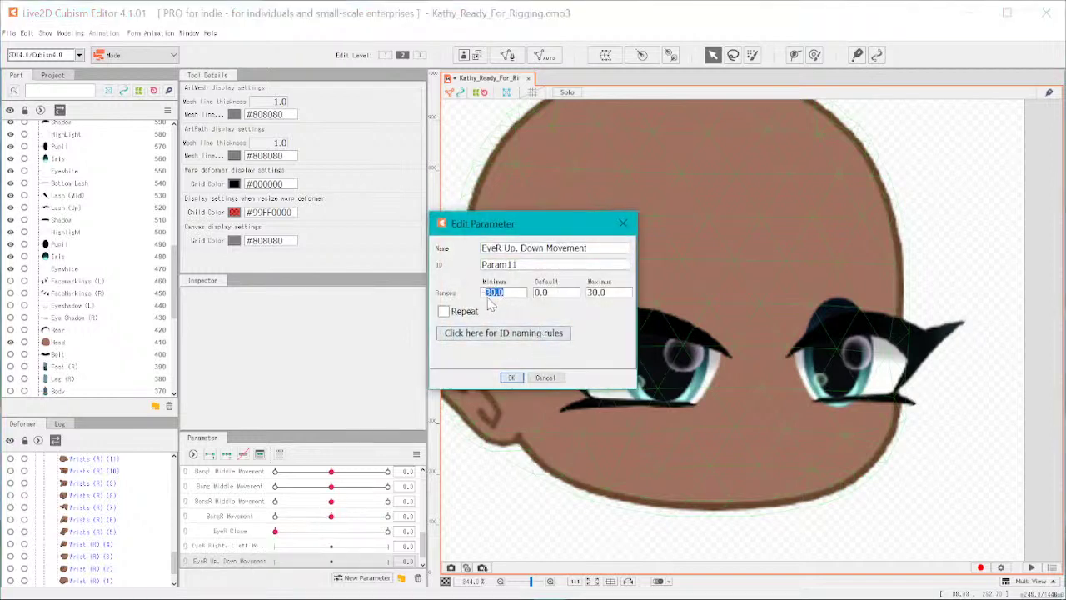
pyautogui.write('1')
pyautogui.doubleClick(616, 292)
pyautogui.write('1')
pyautogui.click(512, 377)
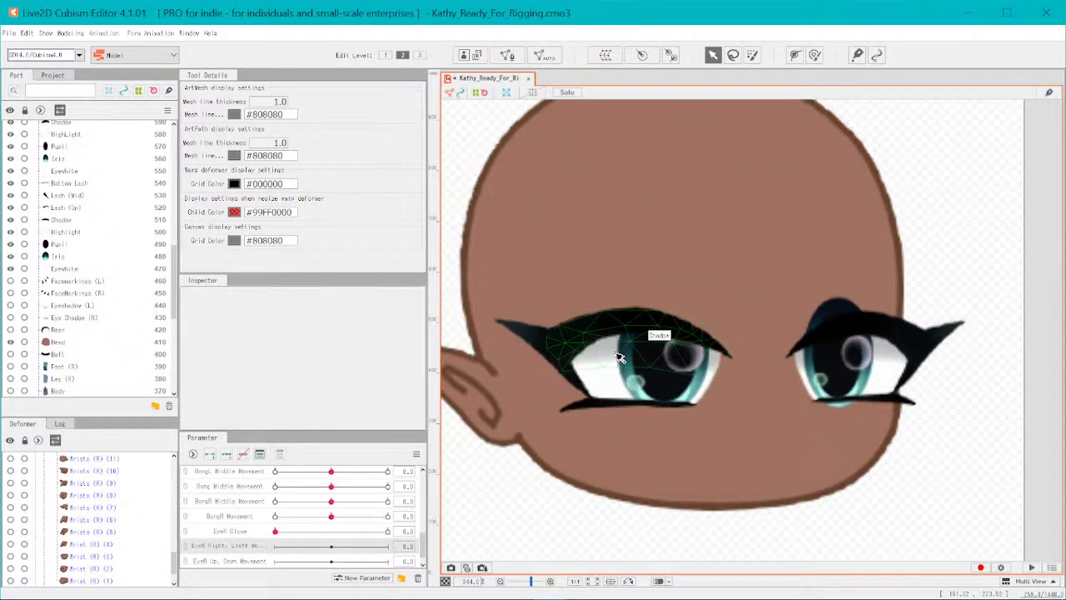
pyautogui.scroll(3, 619, 356)
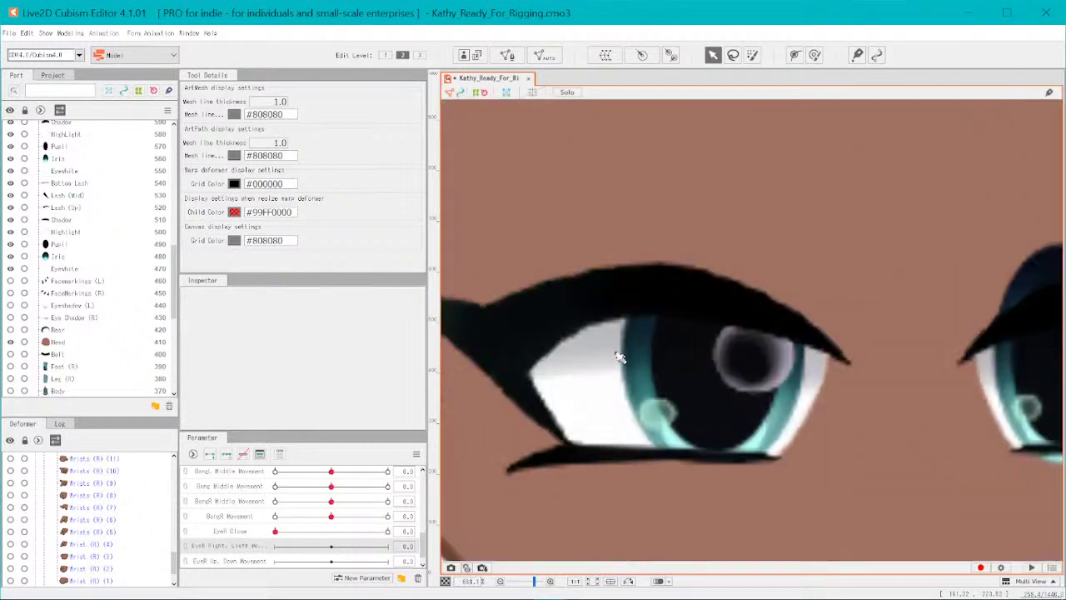
pyautogui.click(651, 388)
pyautogui.keyDown('shift'); pyautogui.click(675, 381); pyautogui.keyUp('shift')
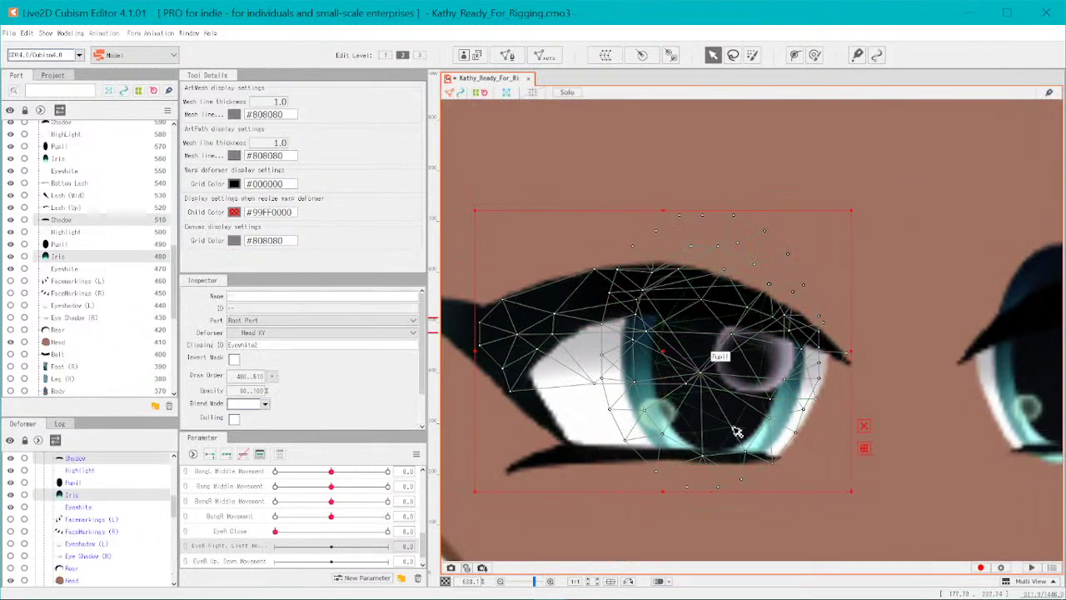
pyautogui.click(742, 506)
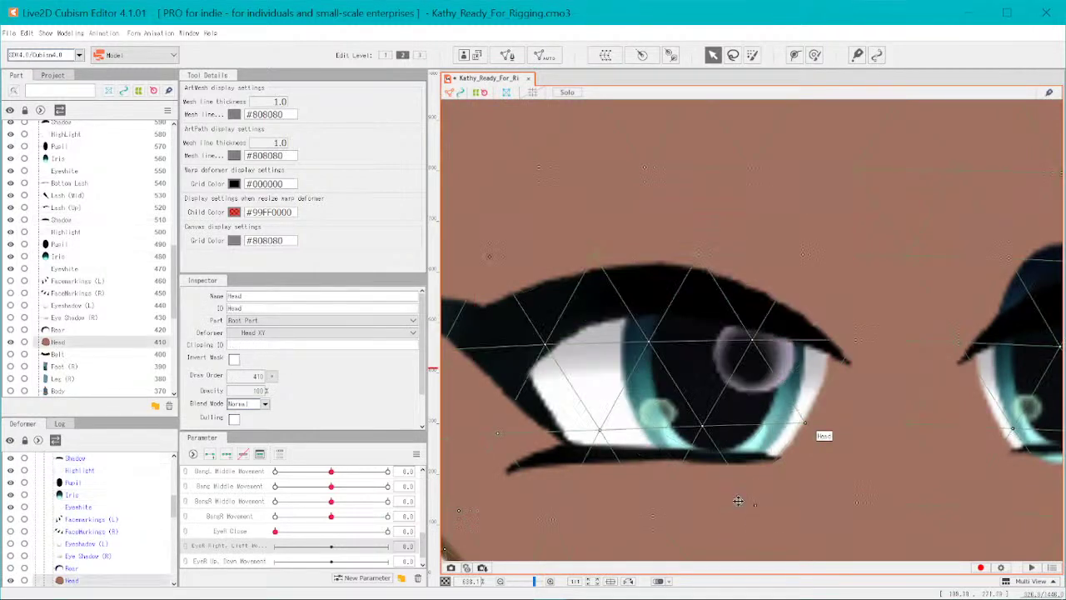
pyautogui.keyDown('shift'); pyautogui.click(646, 392); pyautogui.keyUp('shift')
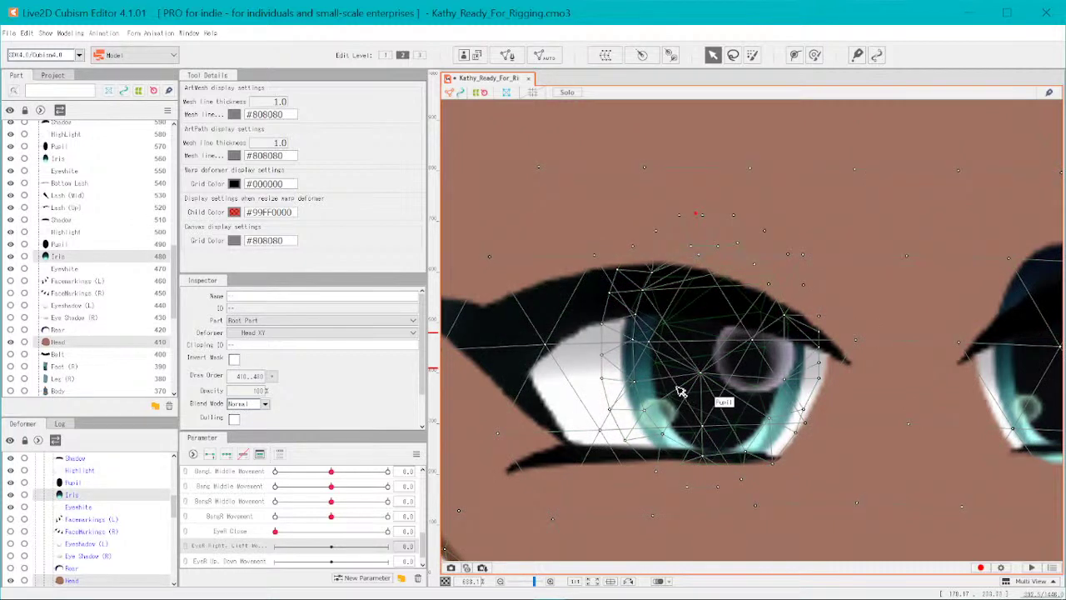
pyautogui.keyDown('shift'); pyautogui.click(680, 390); pyautogui.keyUp('shift')
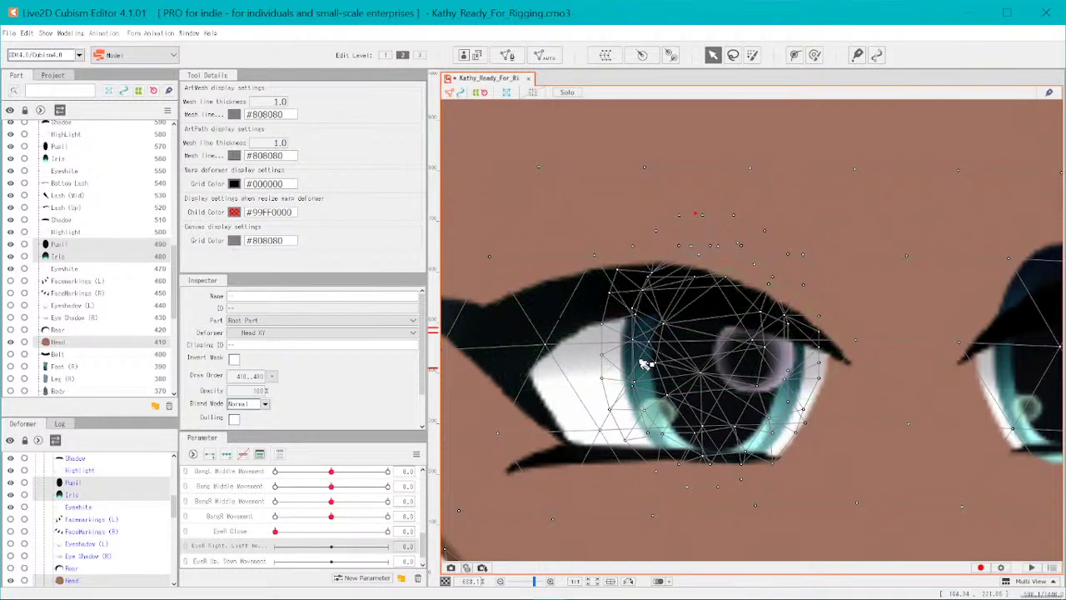
pyautogui.scroll(-6, 648, 358)
pyautogui.scroll(5, 650, 365)
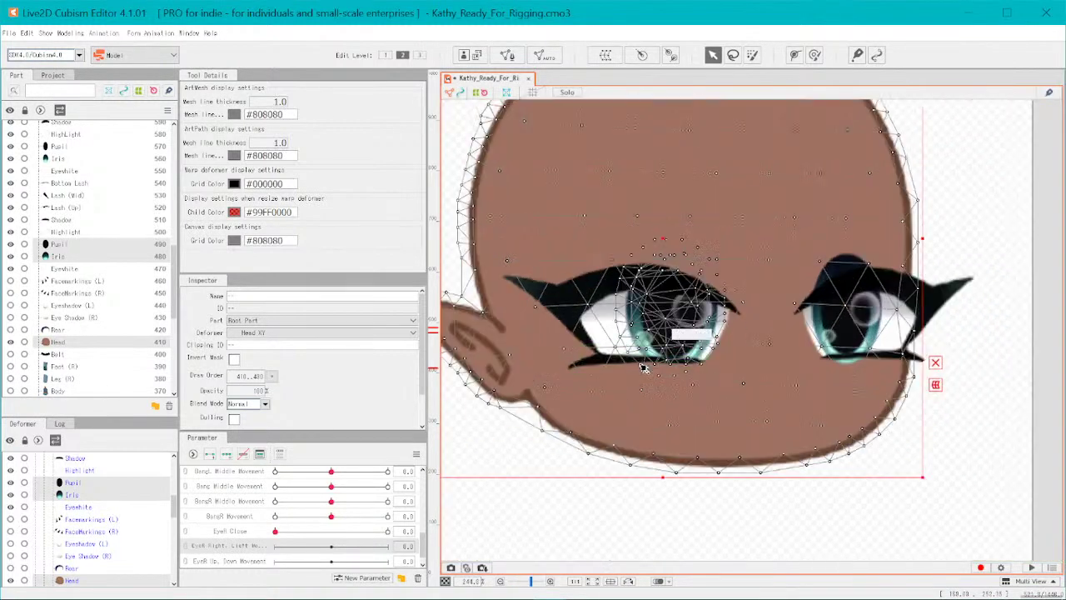
pyautogui.keyDown('shift'); pyautogui.click(96, 343); pyautogui.keyUp('shift')
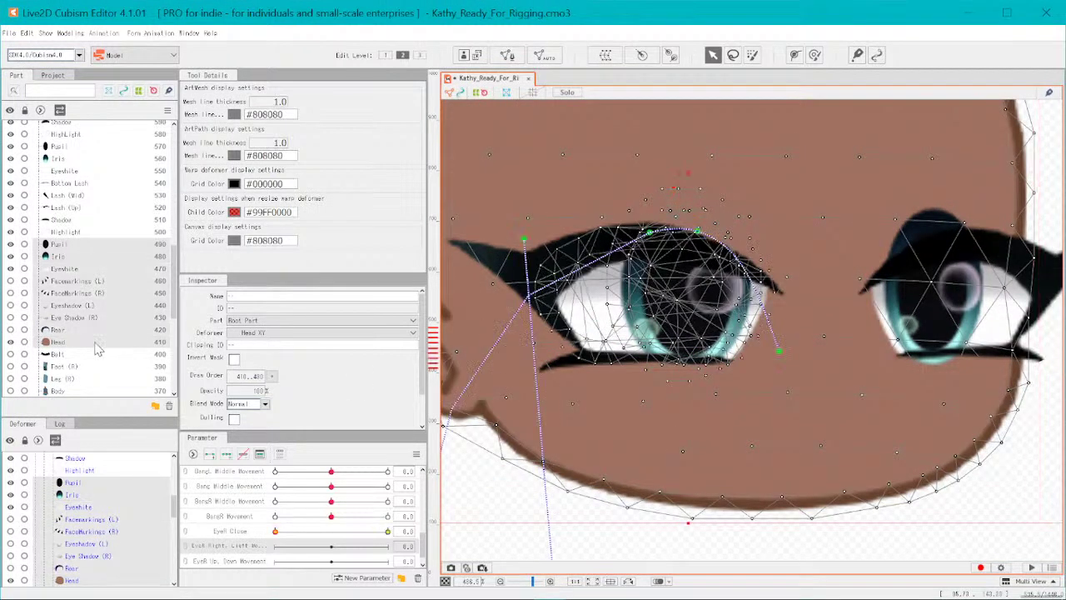
pyautogui.keyDown('shift'); pyautogui.click(96, 331); pyautogui.keyUp('shift')
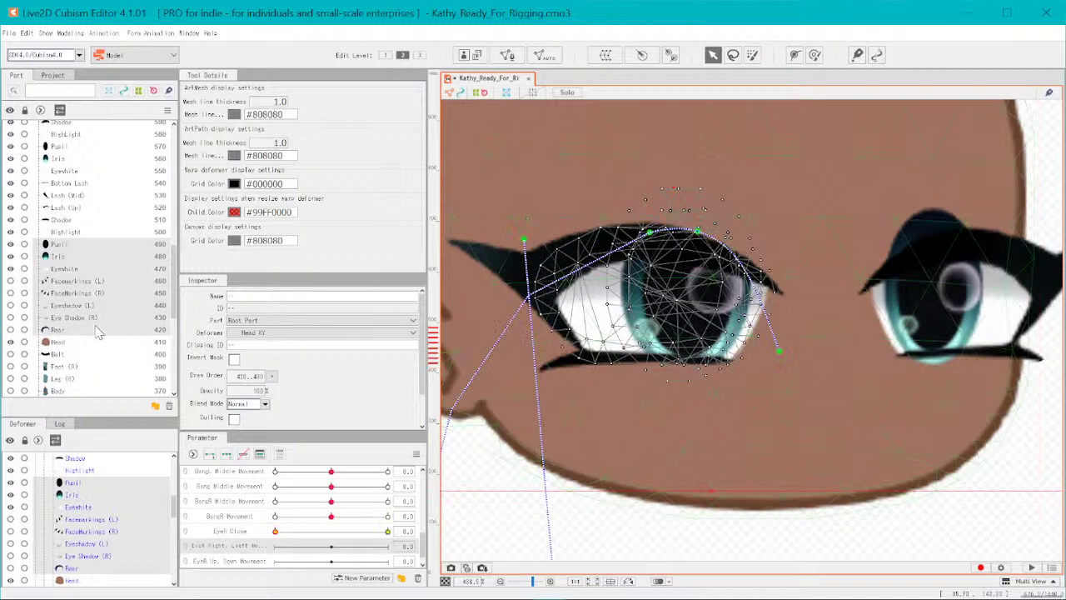
pyautogui.keyDown('ctrl'); pyautogui.click(86, 270); pyautogui.keyUp('ctrl')
pyautogui.keyDown('ctrl'); pyautogui.click(89, 281); pyautogui.keyUp('ctrl')
pyautogui.keyDown('ctrl'); pyautogui.click(90, 293); pyautogui.keyUp('ctrl')
pyautogui.keyDown('ctrl'); pyautogui.click(91, 306); pyautogui.keyUp('ctrl')
pyautogui.keyDown('ctrl'); pyautogui.click(91, 318); pyautogui.keyUp('ctrl')
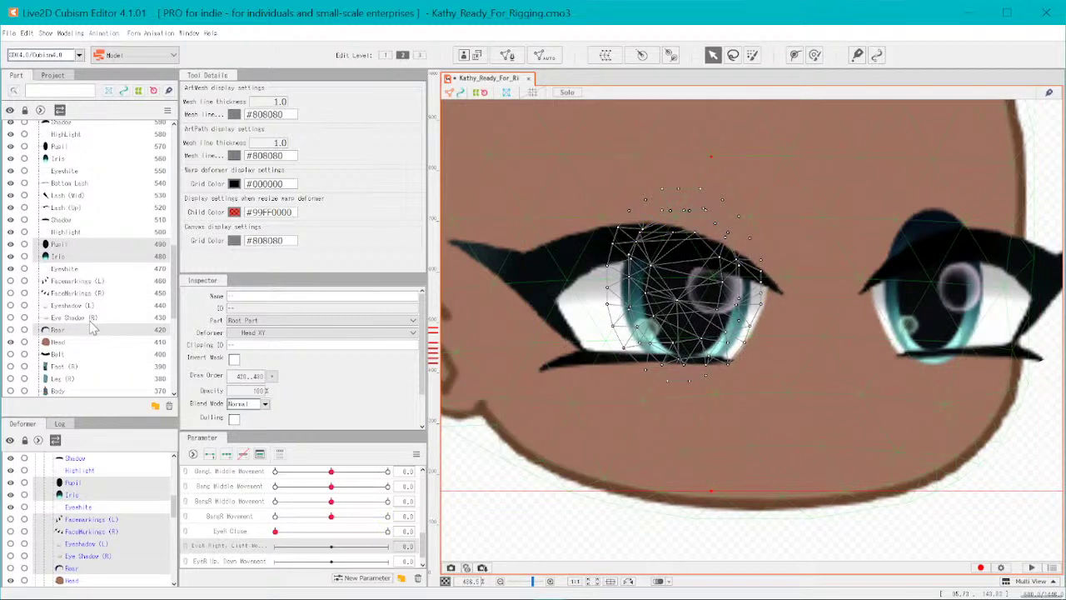
pyautogui.keyDown('ctrl'); pyautogui.click(91, 330); pyautogui.keyUp('ctrl')
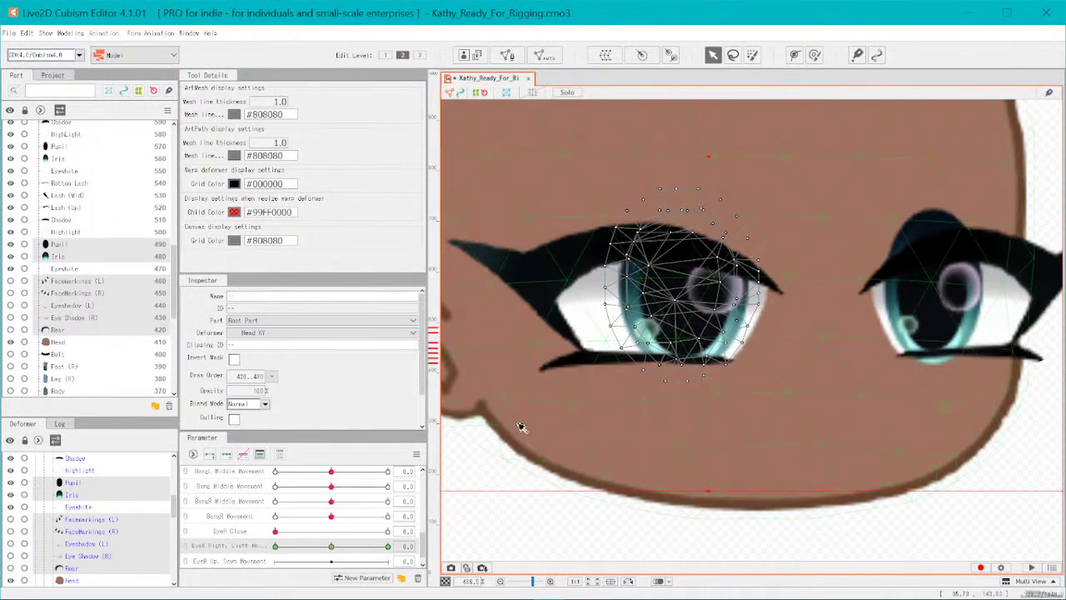
pyautogui.click(518, 428)
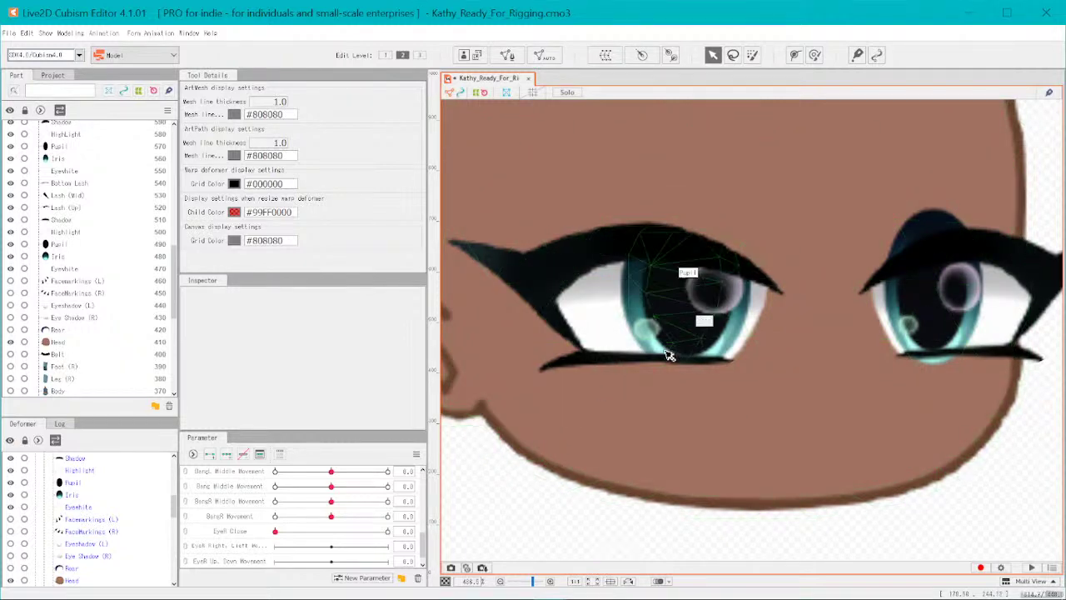
# - Select the character's right Pupil and Iris and add three keys to them on EyeR Right, Lieft Movement
pyautogui.click(676, 322)
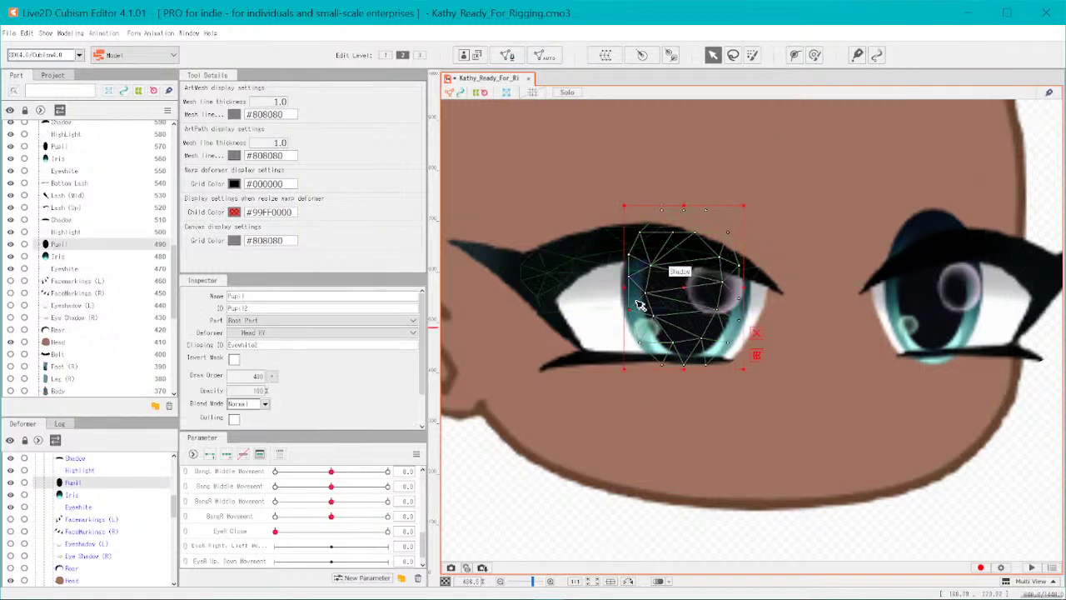
pyautogui.keyDown('shift'); pyautogui.click(640, 307); pyautogui.keyUp('shift')
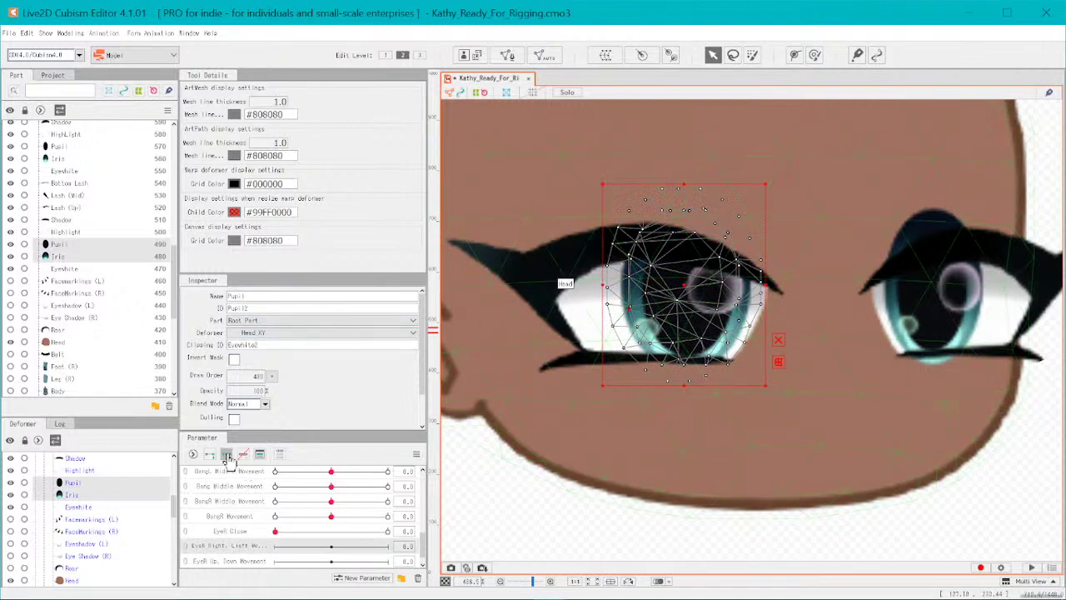
# - With EyeR Right, Lieft Movement at -1, shift the right eye's Pupil and Iris left to the outer eye corner
pyautogui.click(284, 547)
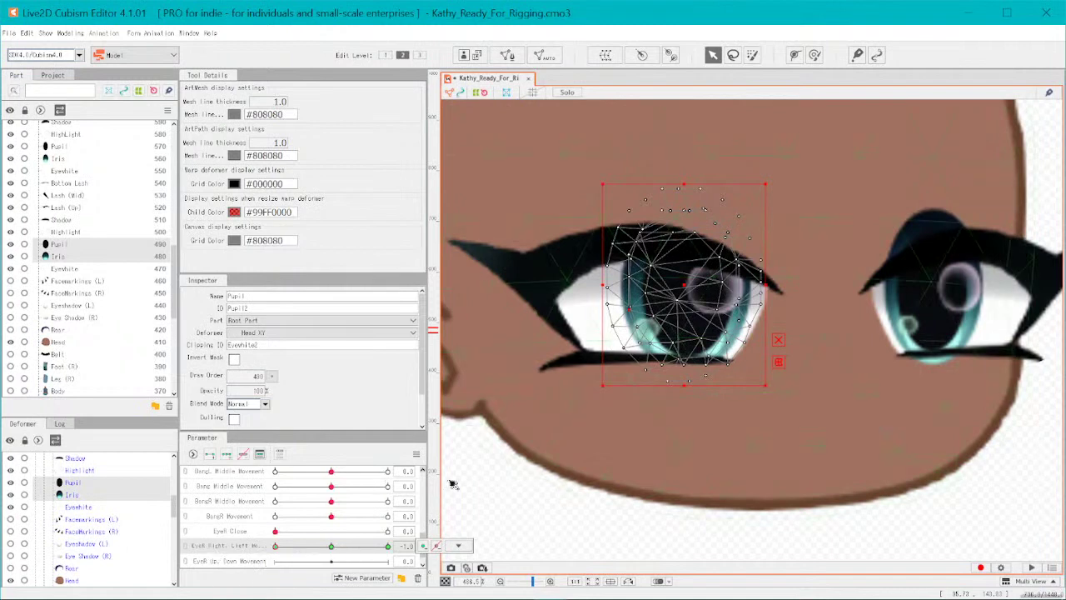
pyautogui.click(488, 511)
pyautogui.click(679, 311)
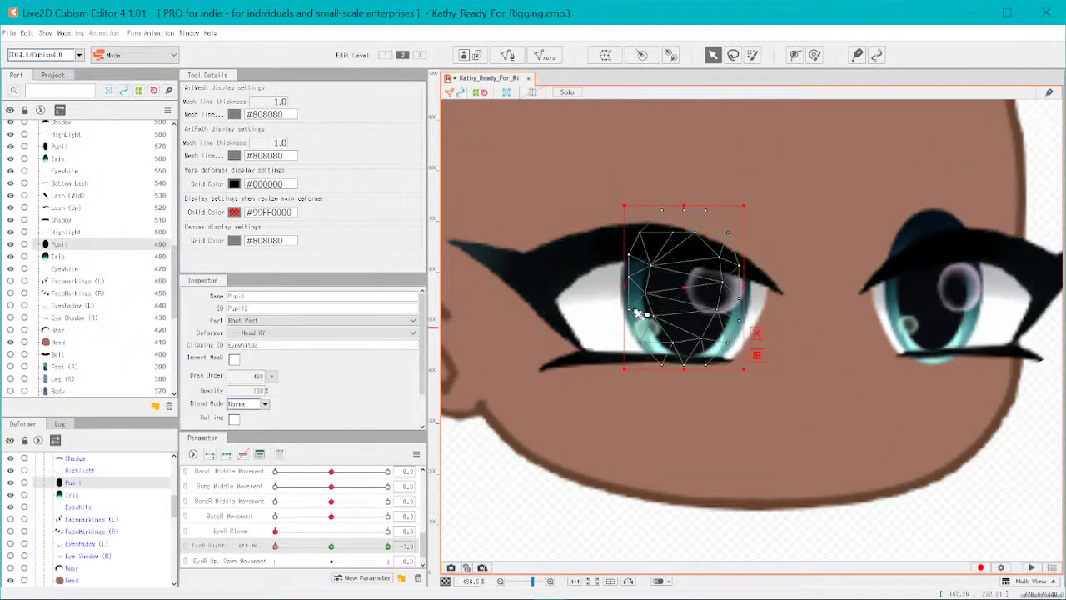
pyautogui.keyDown('shift'); pyautogui.click(642, 311); pyautogui.keyUp('shift')
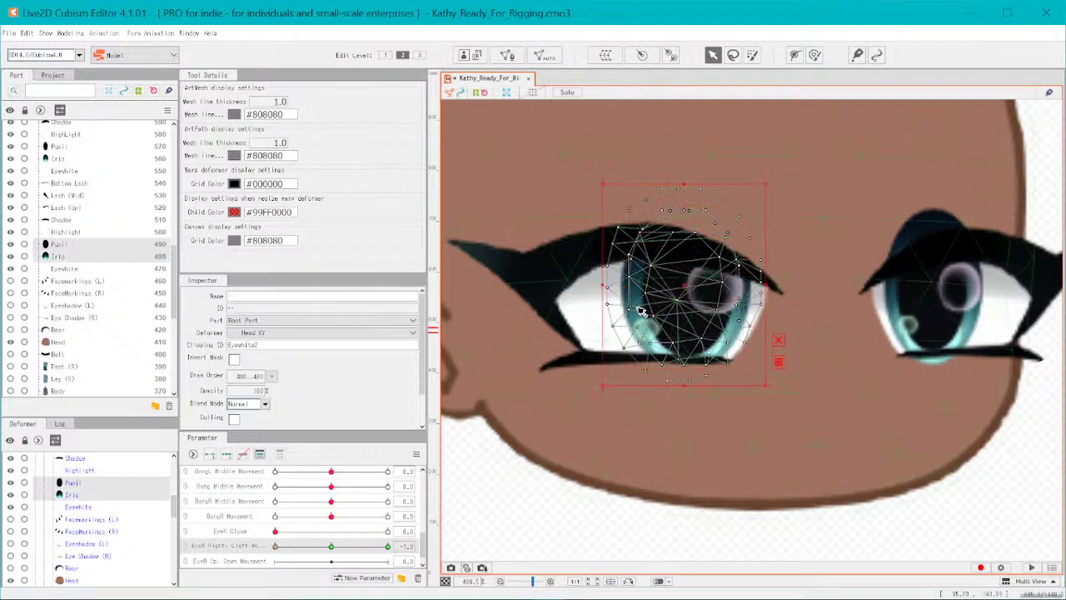
pyautogui.press('Left')
pyautogui.press('Left')
pyautogui.press('Left')
pyautogui.press('Left')
pyautogui.press('Left')
pyautogui.press('Left')
pyautogui.press('Left')
pyautogui.press('Left')
pyautogui.press('Left')
pyautogui.press('Left')
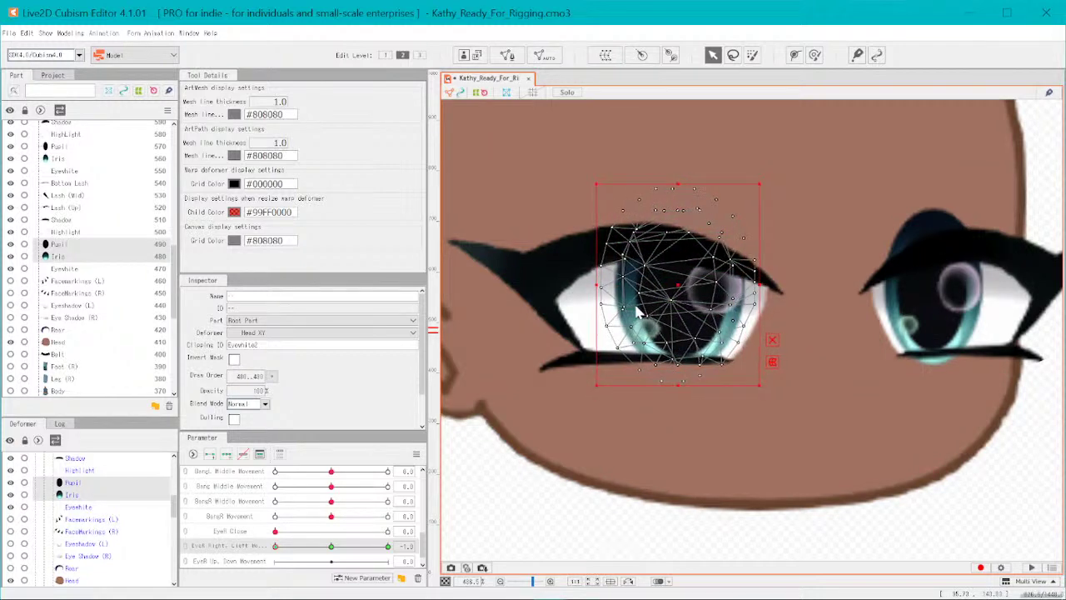
pyautogui.press('Left')
pyautogui.press('Left')
pyautogui.press('Left')
pyautogui.press('Left')
pyautogui.press('Left')
pyautogui.press('Left')
pyautogui.press('Left')
pyautogui.press('Left')
pyautogui.press('Left')
pyautogui.press('Left')
pyautogui.press('Left')
pyautogui.press('Left')
pyautogui.press('Left')
pyautogui.press('Left')
pyautogui.press('Left')
pyautogui.press('Left')
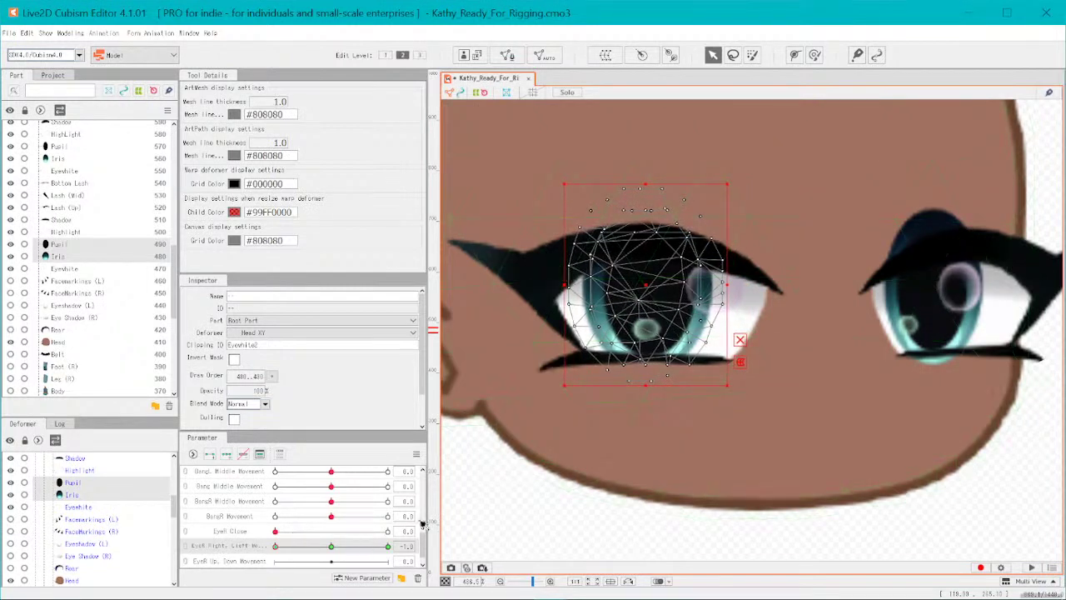
pyautogui.press('Left')
pyautogui.press('Left')
pyautogui.press('Left')
pyautogui.press('Left')
pyautogui.press('Left')
pyautogui.press('Left')
pyautogui.press('Left')
pyautogui.press('Left')
pyautogui.press('Left')
pyautogui.press('Left')
pyautogui.press('Left')
pyautogui.press('Left')
pyautogui.press('Left')
pyautogui.press('Left')
pyautogui.press('Left')
pyautogui.press('Left')
pyautogui.press('Left')
pyautogui.press('Left')
pyautogui.press('Left')
pyautogui.press('Left')
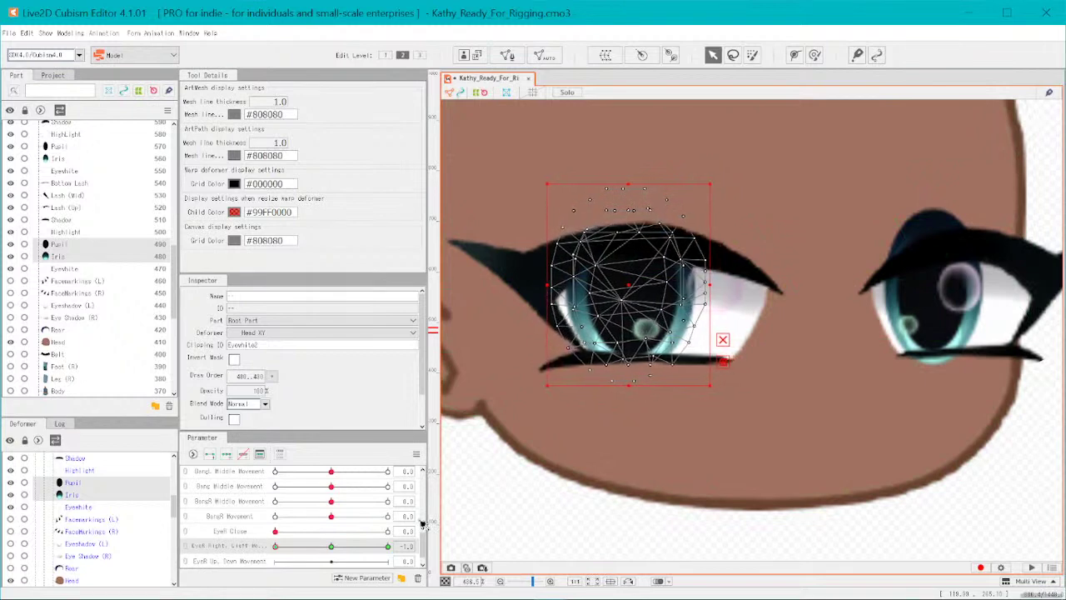
pyautogui.press('Left')
pyautogui.press('Left')
pyautogui.press('Left')
pyautogui.press('Left')
pyautogui.press('Left')
pyautogui.press('Left')
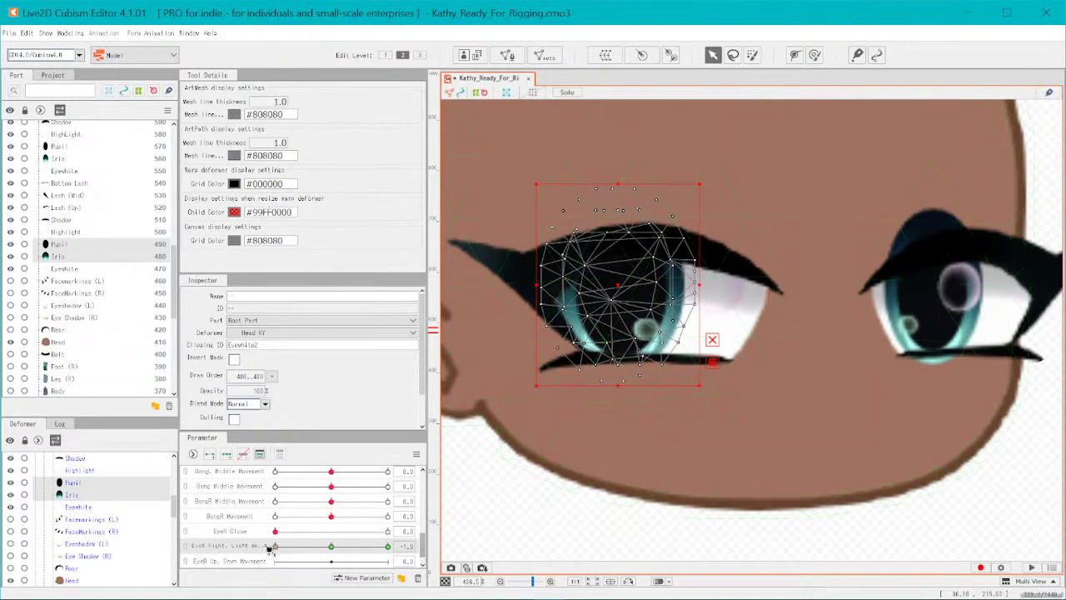
# - With EyeR Right, Lieft Movement at 1, shift the right eye's Pupil and Iris right to the inner eye corner
pyautogui.moveTo(275, 547); pyautogui.dragTo(388, 547)
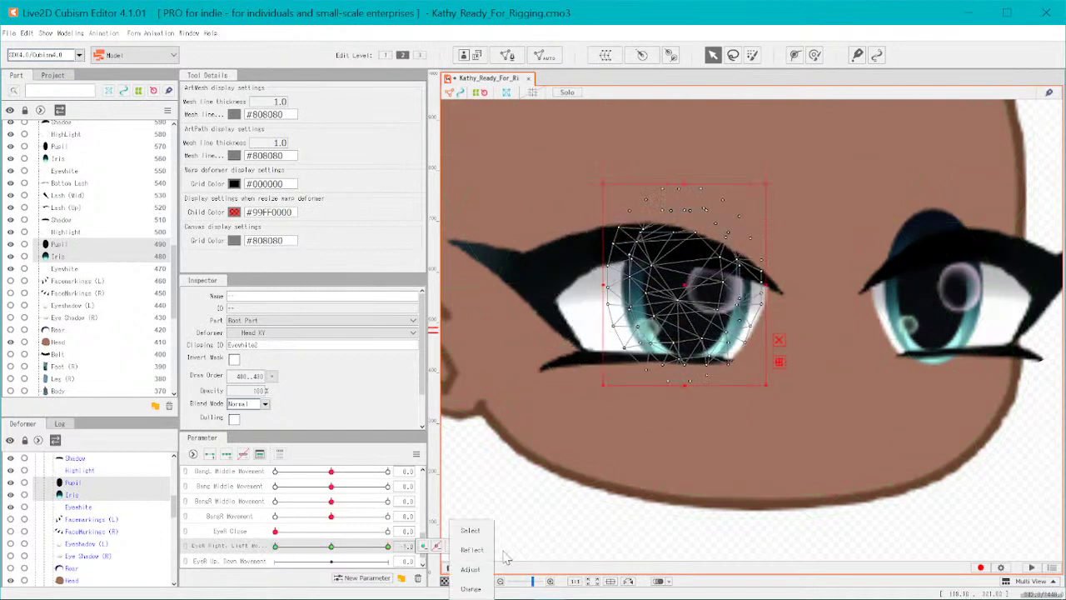
pyautogui.press('Right')
pyautogui.press('Right')
pyautogui.press('Right')
pyautogui.press('Right')
pyautogui.press('Right')
pyautogui.press('Right')
pyautogui.press('Right')
pyautogui.press('Right')
pyautogui.press('Right')
pyautogui.press('Right')
pyautogui.press('Right')
pyautogui.press('Right')
pyautogui.press('Right')
pyautogui.press('Right')
pyautogui.press('Right')
pyautogui.press('Right')
pyautogui.press('Right')
pyautogui.press('Right')
pyautogui.press('Right')
pyautogui.press('Right')
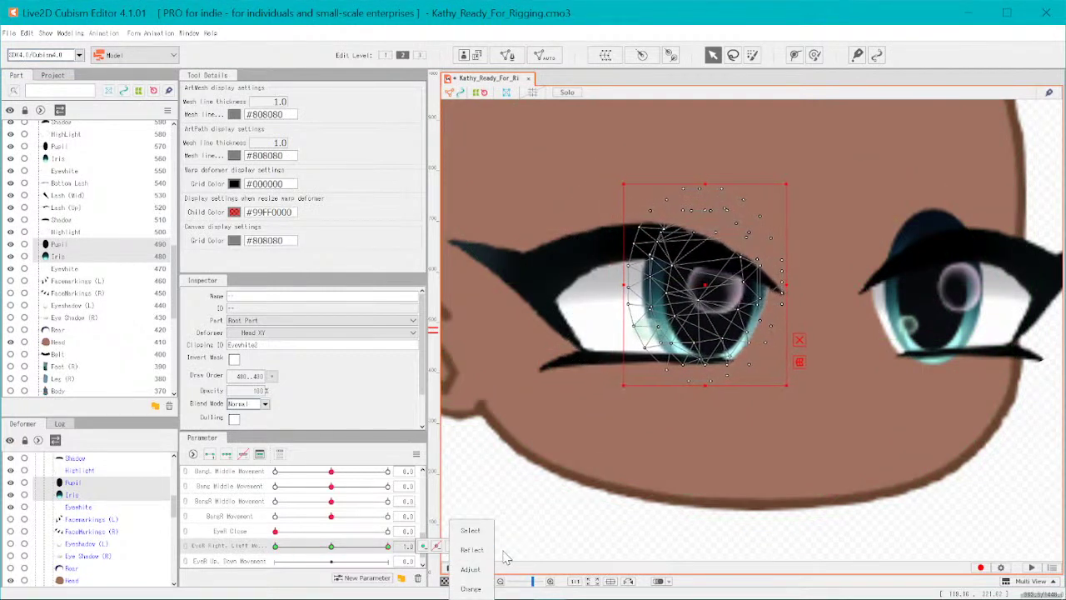
pyautogui.press('Right')
pyautogui.press('Right')
pyautogui.press('Right')
pyautogui.press('Right')
pyautogui.press('Right')
pyautogui.press('Right')
pyautogui.press('Right')
pyautogui.press('Right')
pyautogui.press('Right')
pyautogui.press('Right')
pyautogui.press('Right')
pyautogui.press('Right')
pyautogui.press('Right')
pyautogui.press('Right')
pyautogui.press('Right')
pyautogui.press('Right')
pyautogui.press('Right')
pyautogui.press('Right')
pyautogui.press('Right')
pyautogui.press('Right')
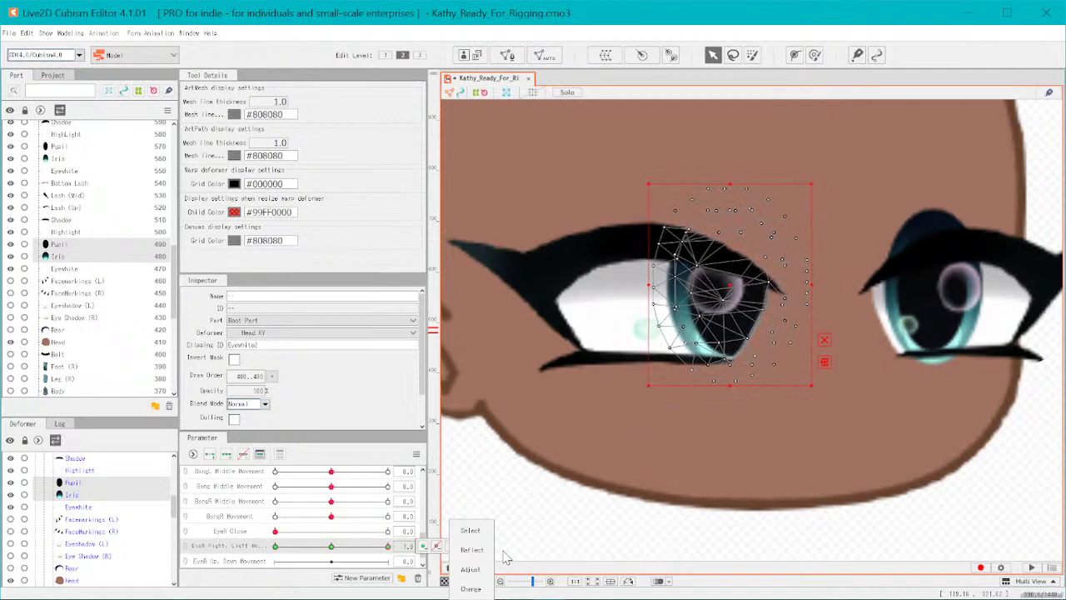
pyautogui.press('Right')
pyautogui.press('Right')
pyautogui.press('Right')
pyautogui.press('Right')
pyautogui.press('Right')
pyautogui.press('Right')
pyautogui.press('Right')
pyautogui.press('Right')
pyautogui.press('Right')
pyautogui.press('Right')
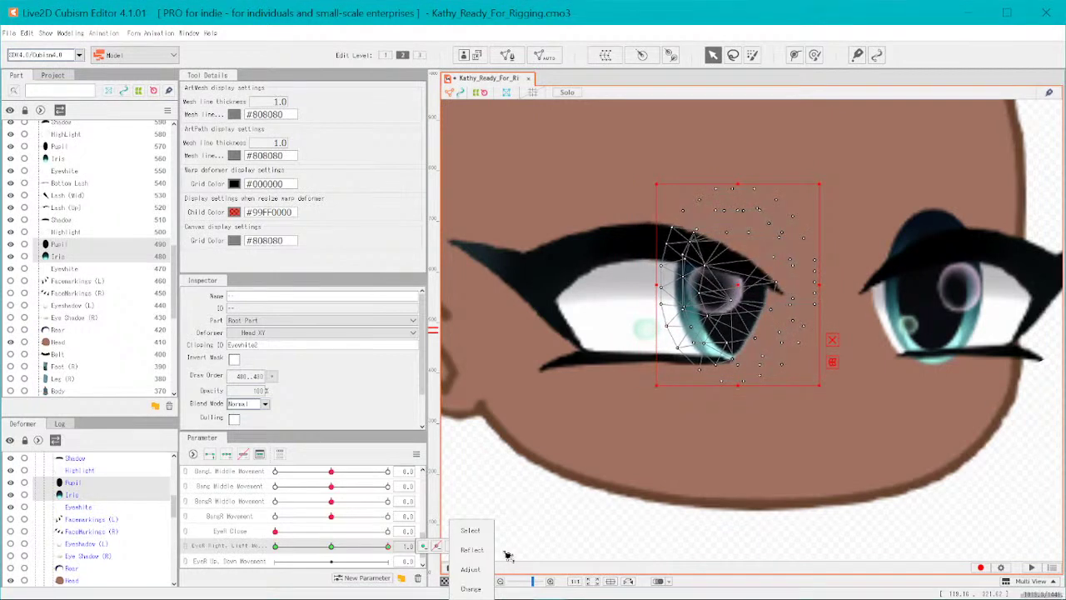
# - Preview the right eye's sideways movement with EyeR Right, Lieft Movement at -1
pyautogui.click(521, 502)
pyautogui.moveTo(365, 551); pyautogui.dragTo(72, 583)
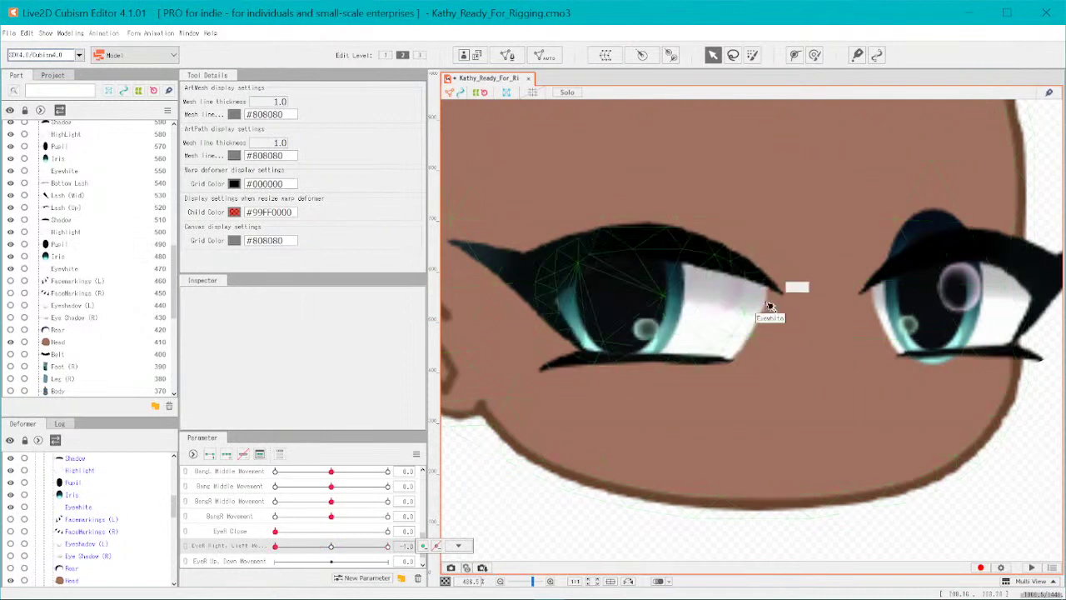
pyautogui.click(731, 298)
pyautogui.click(692, 556)
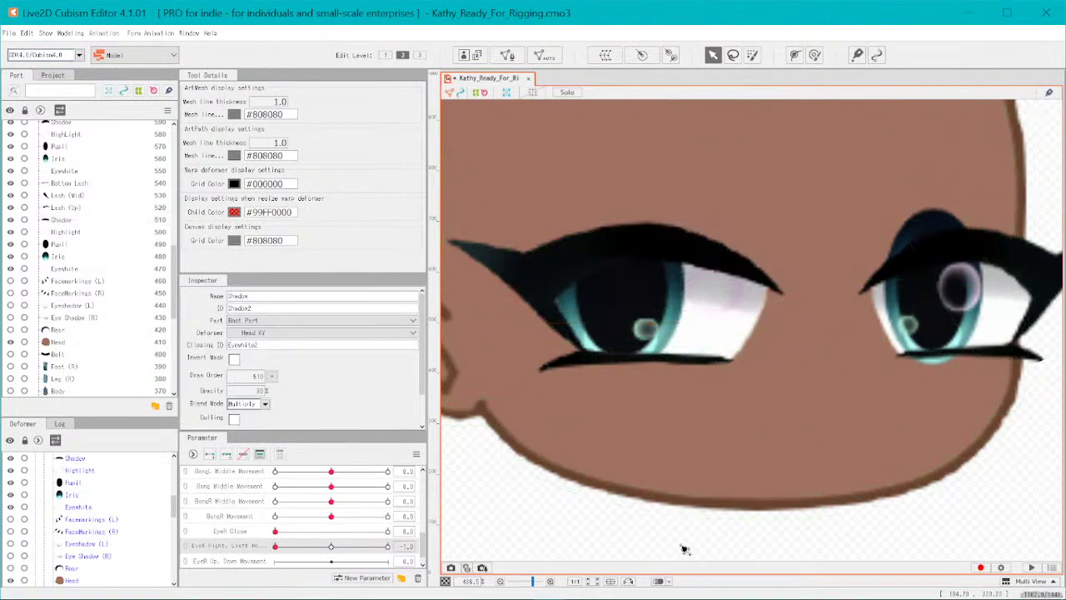
# - Set the right eye's Highlight to the Additive blend mode with Culling enabled
pyautogui.click(649, 331)
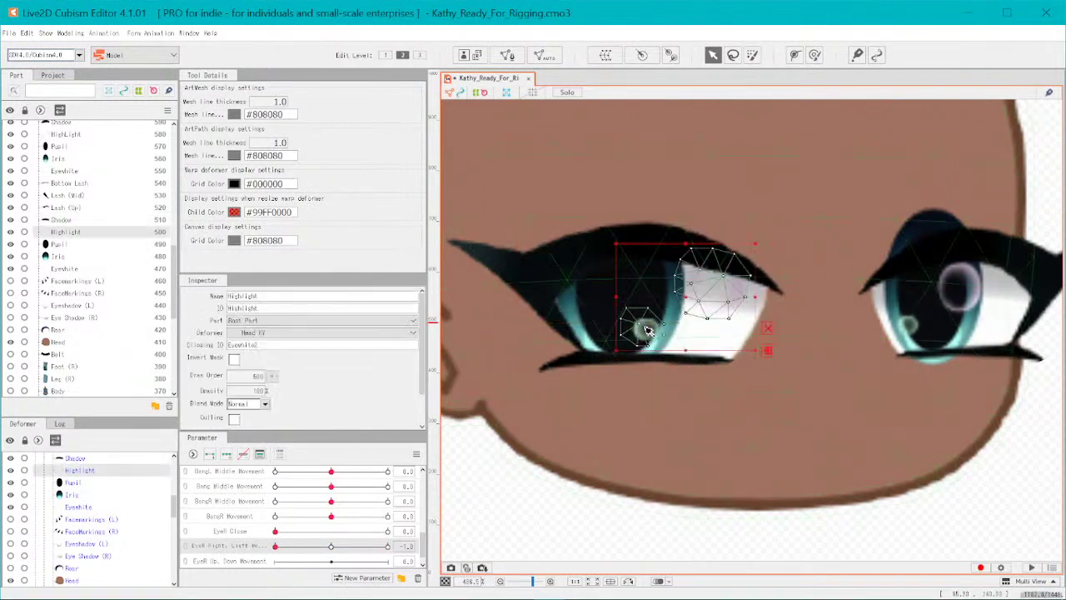
pyautogui.click(252, 408)
pyautogui.click(253, 434)
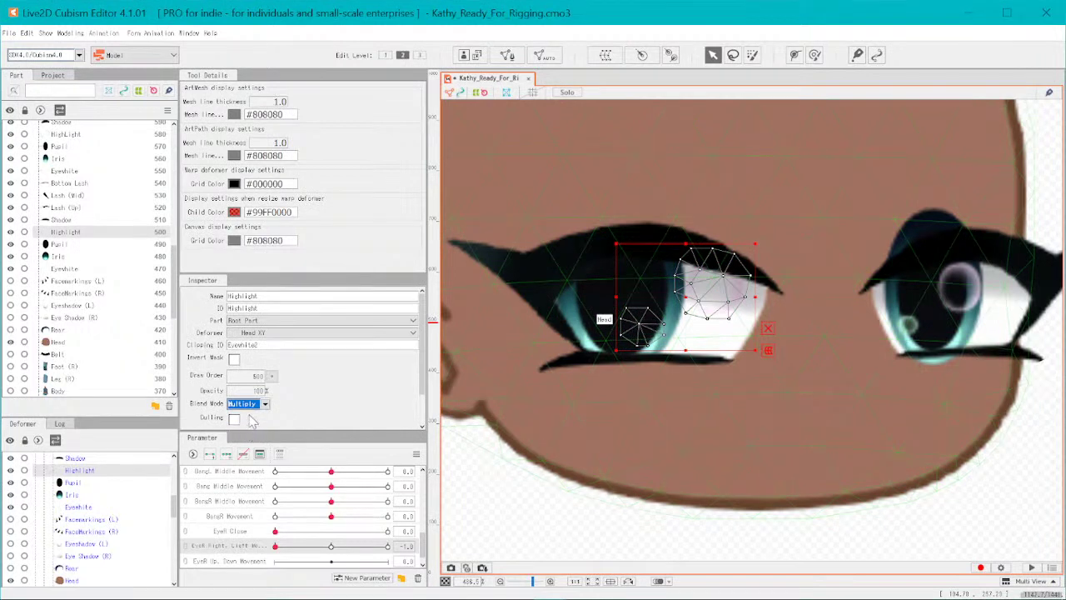
pyautogui.click(255, 409)
pyautogui.click(253, 425)
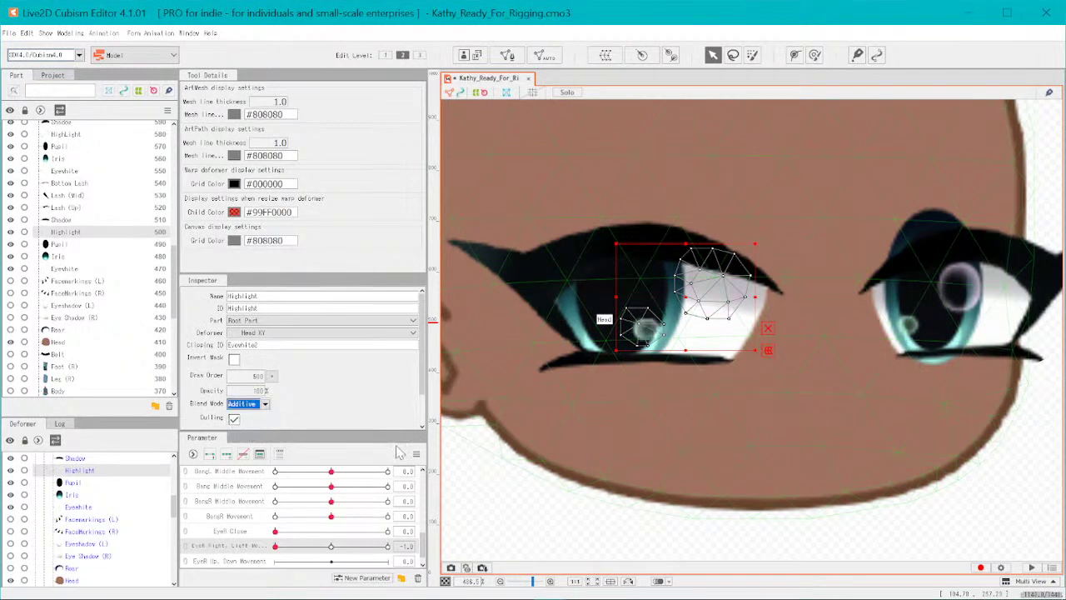
pyautogui.click(461, 471)
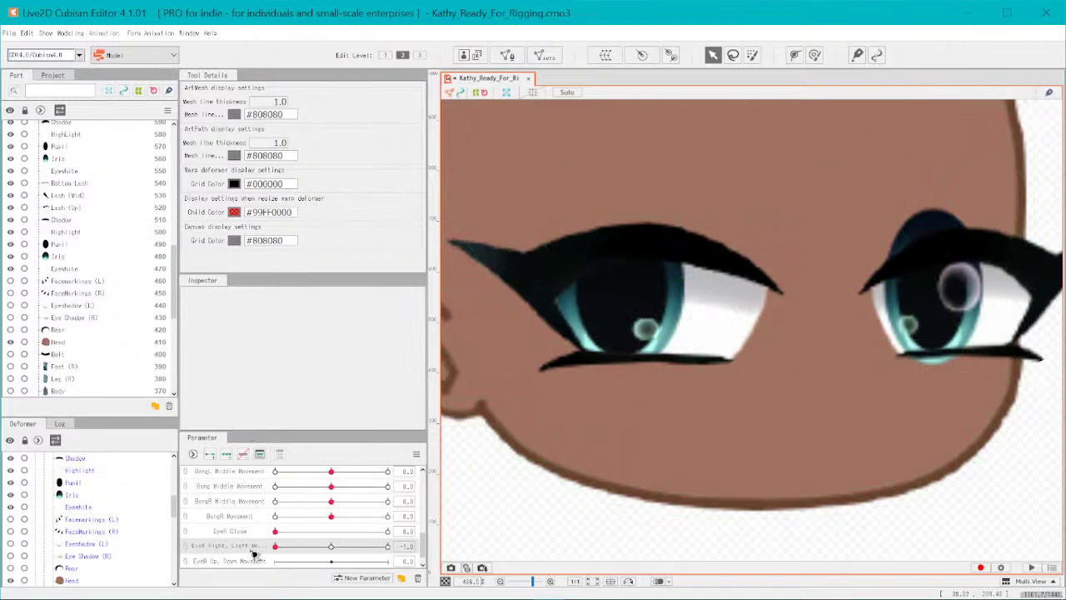
# - Select the right eye's Highlight and add three keys to it on EyeR Right, Lieft Movement
pyautogui.moveTo(278, 547); pyautogui.dragTo(333, 570)
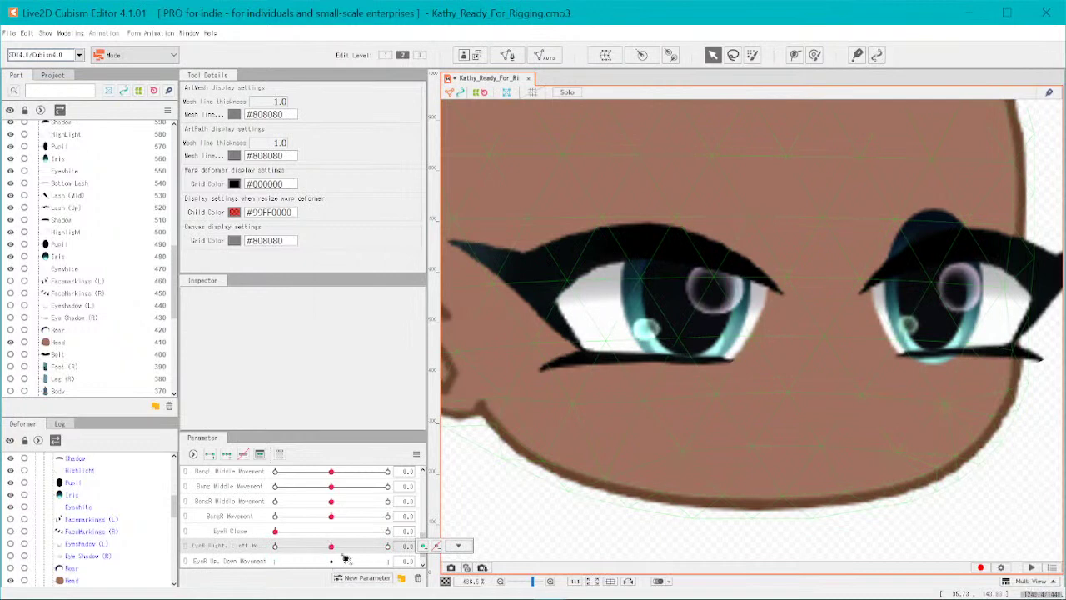
pyautogui.click(708, 308)
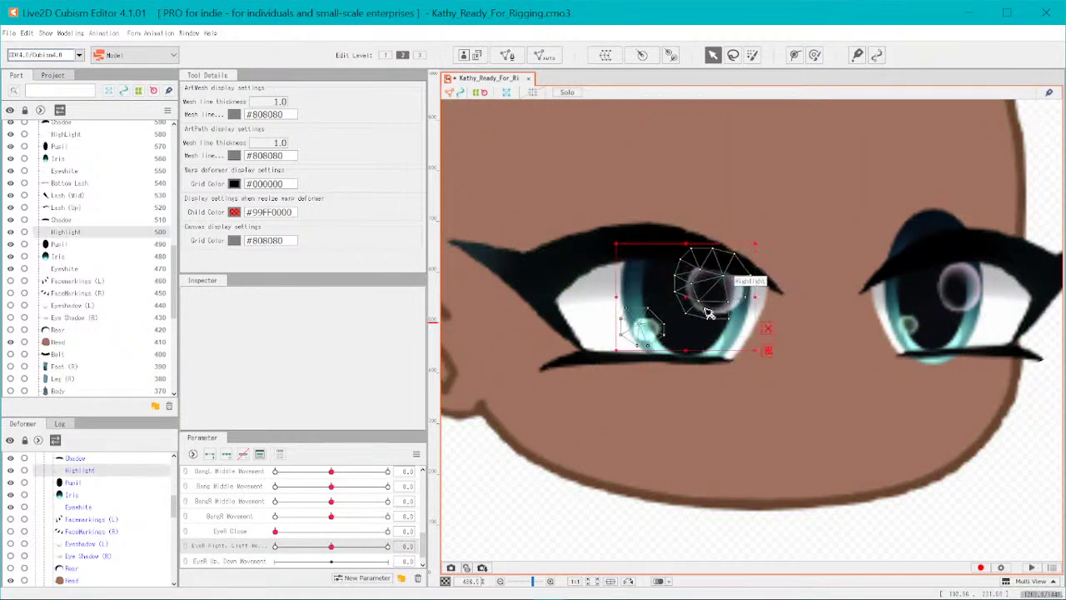
pyautogui.moveTo(333, 545); pyautogui.dragTo(244, 554)
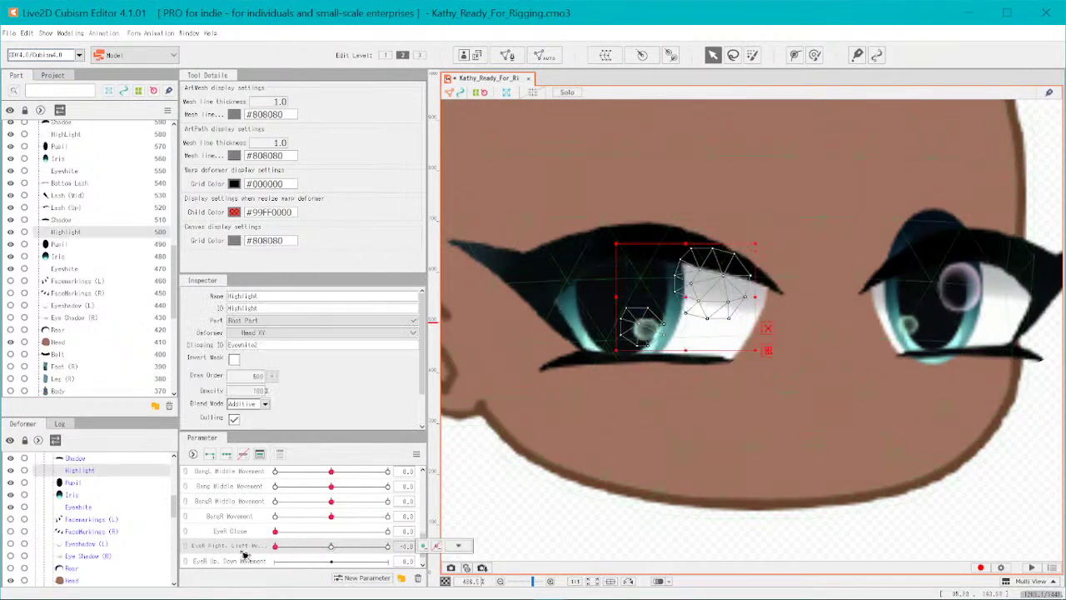
pyautogui.click(226, 455)
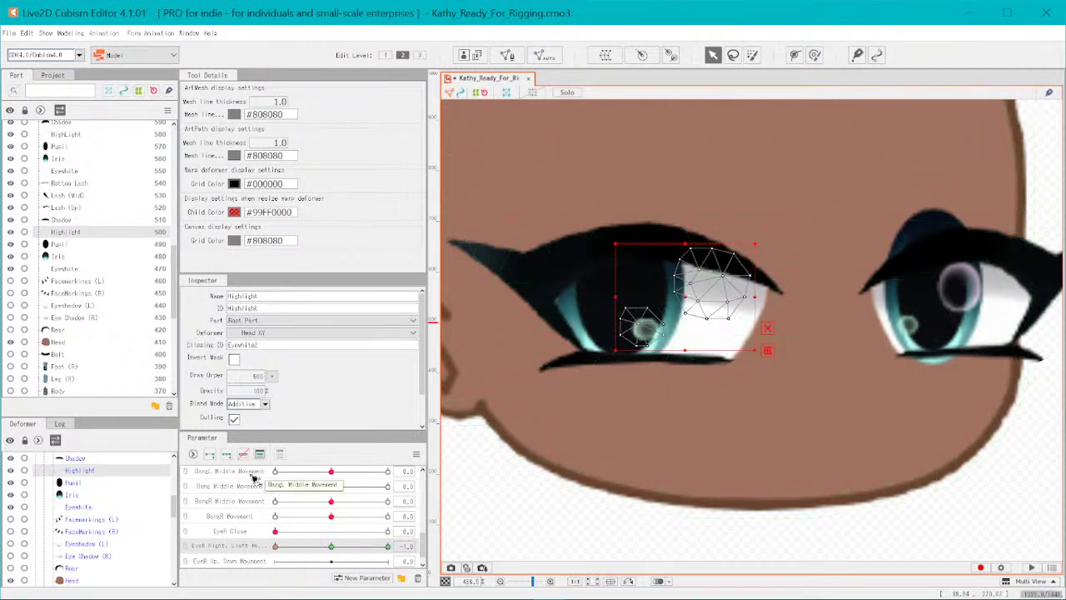
# - Shift the Highlight left at the -1 key so that it follows the moved pupil
pyautogui.press('Left')
pyautogui.press('Left')
pyautogui.press('Left')
pyautogui.press('Left')
pyautogui.press('Left')
pyautogui.press('Left')
pyautogui.press('Left')
pyautogui.press('Left')
pyautogui.press('Left')
pyautogui.press('Left')
pyautogui.press('Left')
pyautogui.press('Left')
pyautogui.press('Left')
pyautogui.press('Left')
pyautogui.press('Left')
pyautogui.press('Left')
pyautogui.press('Left')
pyautogui.press('Left')
pyautogui.press('Left')
pyautogui.press('Left')
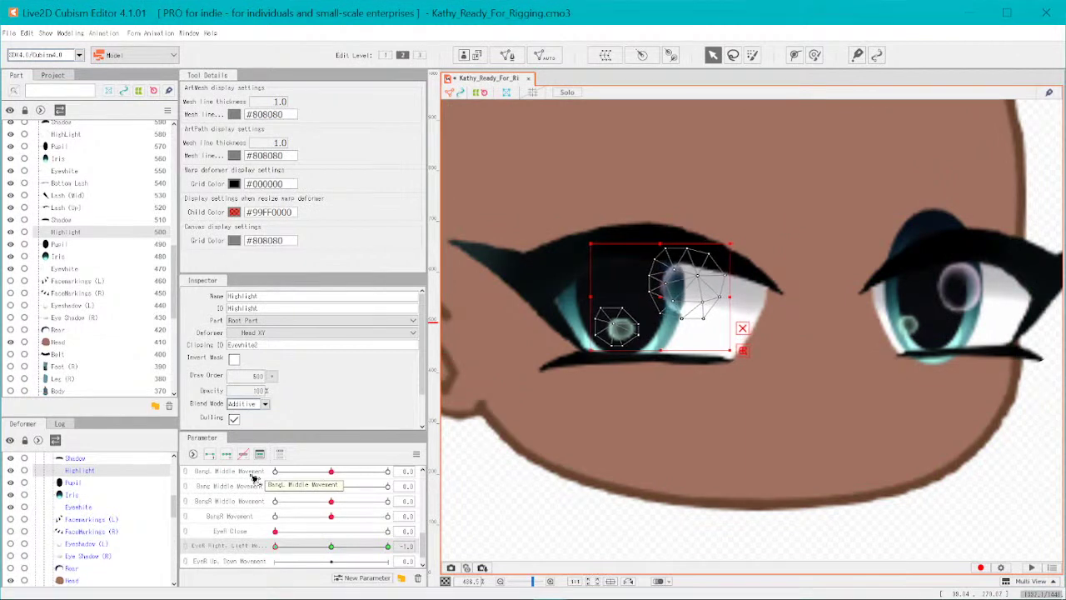
pyautogui.press('Left')
pyautogui.press('Left')
pyautogui.press('Left')
pyautogui.press('Left')
pyautogui.press('Left')
pyautogui.press('Left')
pyautogui.press('Left')
pyautogui.press('Left')
pyautogui.press('Left')
pyautogui.press('Left')
pyautogui.press('Left')
pyautogui.press('Left')
pyautogui.press('Left')
pyautogui.press('Left')
pyautogui.press('Left')
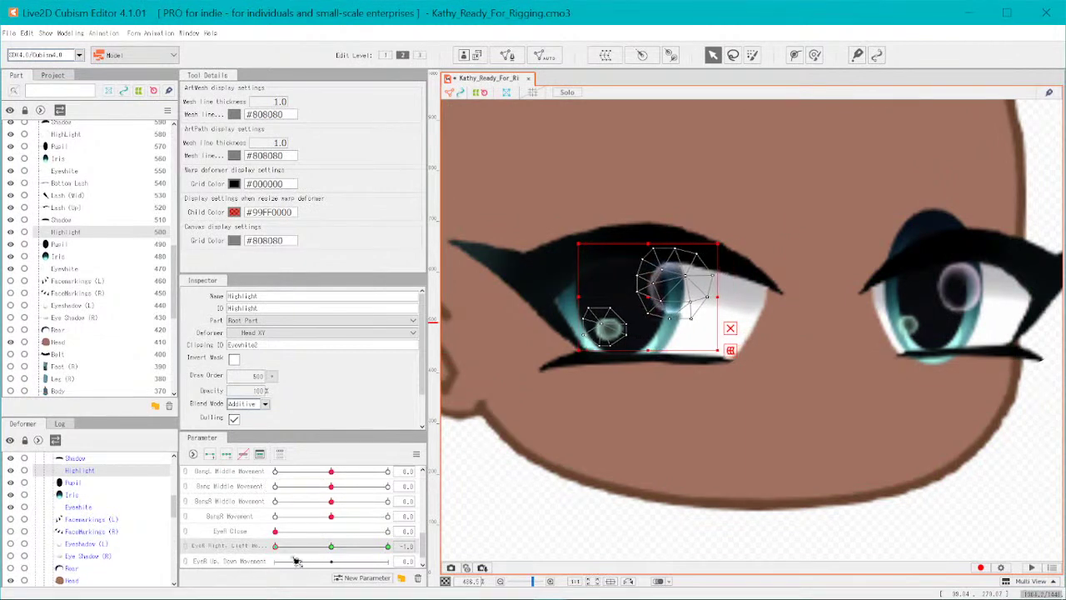
# - Shift the Highlight right at the 1 key of EyeR Right, Lieft Movement to follow the pupil, and return the parameter to 0
pyautogui.moveTo(281, 547); pyautogui.dragTo(425, 528)
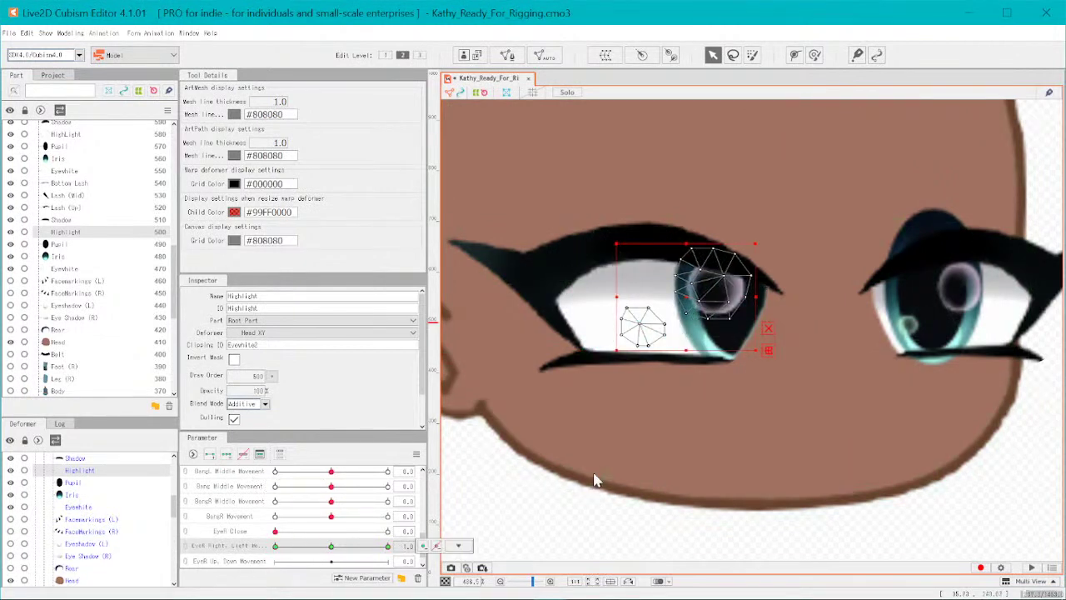
pyautogui.press('Right')
pyautogui.press('Right')
pyautogui.press('Right')
pyautogui.press('Right')
pyautogui.press('Right')
pyautogui.press('Right')
pyautogui.press('Right')
pyautogui.press('Right')
pyautogui.press('Right')
pyautogui.press('Right')
pyautogui.press('Right')
pyautogui.press('Right')
pyautogui.press('Right')
pyautogui.press('Right')
pyautogui.press('Right')
pyautogui.press('Right')
pyautogui.press('Right')
pyautogui.press('Right')
pyautogui.press('Right')
pyautogui.press('Right')
pyautogui.press('Right')
pyautogui.press('Right')
pyautogui.press('Right')
pyautogui.press('Right')
pyautogui.press('Right')
pyautogui.press('Right')
pyautogui.press('Right')
pyautogui.press('Right')
pyautogui.press('Right')
pyautogui.press('Right')
pyautogui.press('Right')
pyautogui.press('Right')
pyautogui.press('Right')
pyautogui.press('Right')
pyautogui.press('Right')
pyautogui.press('Right')
pyautogui.press('Right')
pyautogui.press('Right')
pyautogui.press('Right')
pyautogui.press('Right')
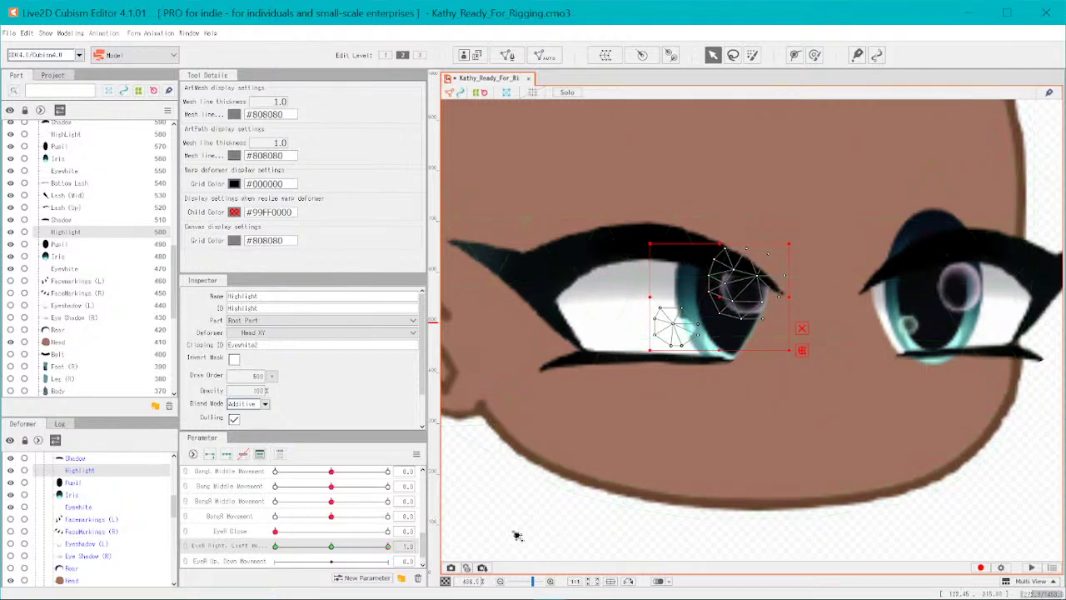
pyautogui.moveTo(378, 551); pyautogui.dragTo(309, 536)
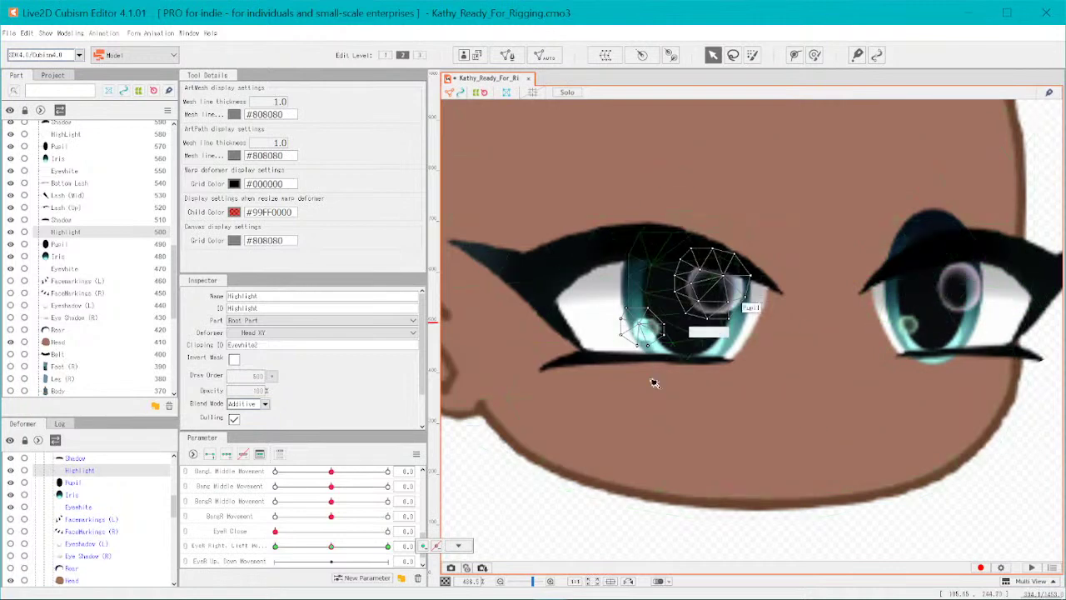
# - Set the left eye's HighLight to the Additive blend mode and deselect it
pyautogui.click(968, 317)
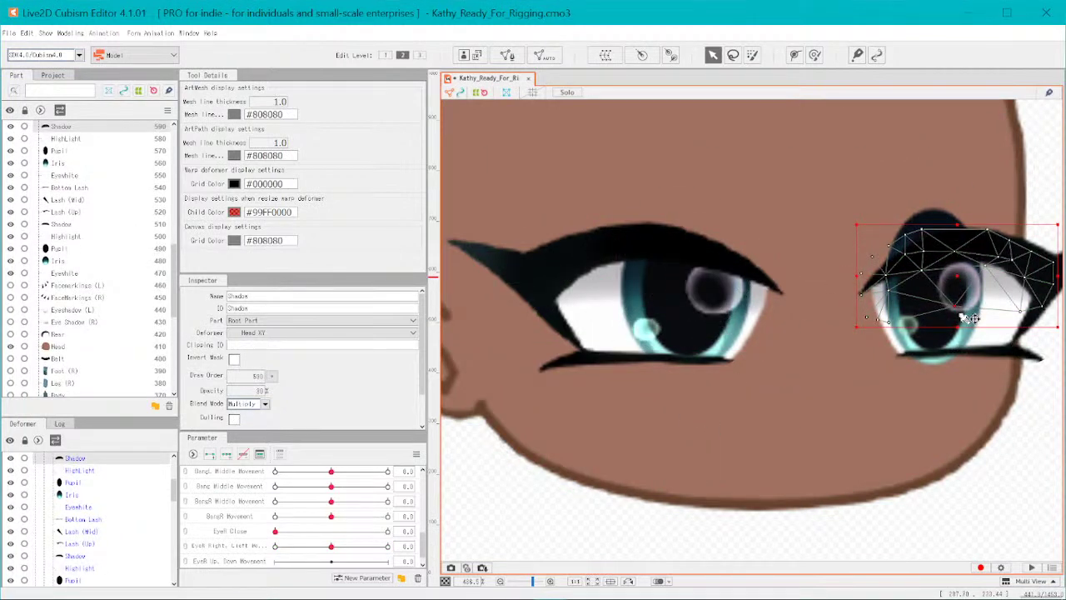
pyautogui.click(921, 323)
pyautogui.click(244, 404)
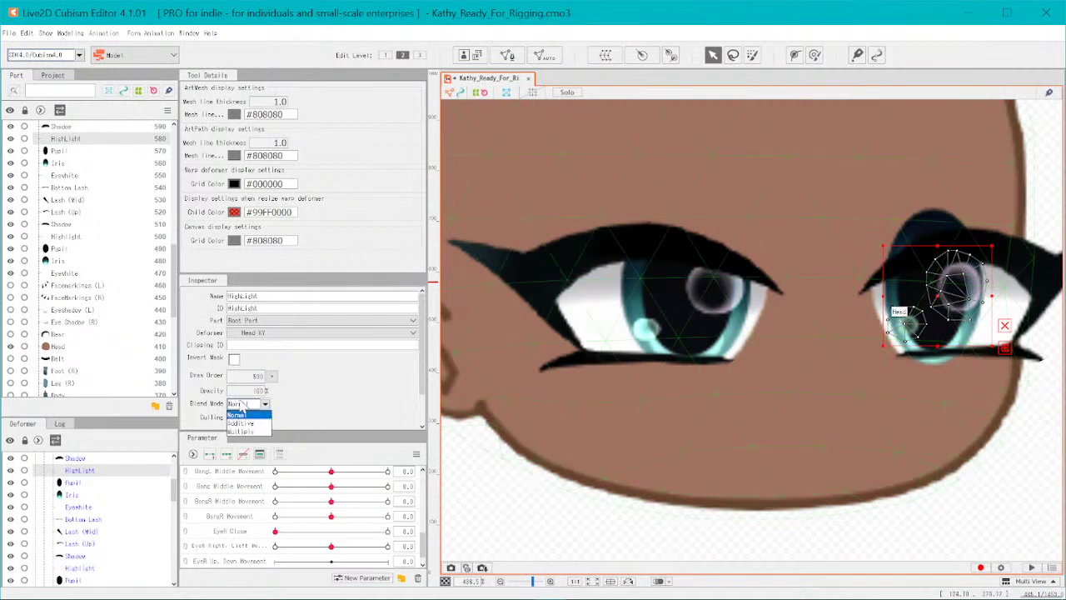
pyautogui.click(250, 423)
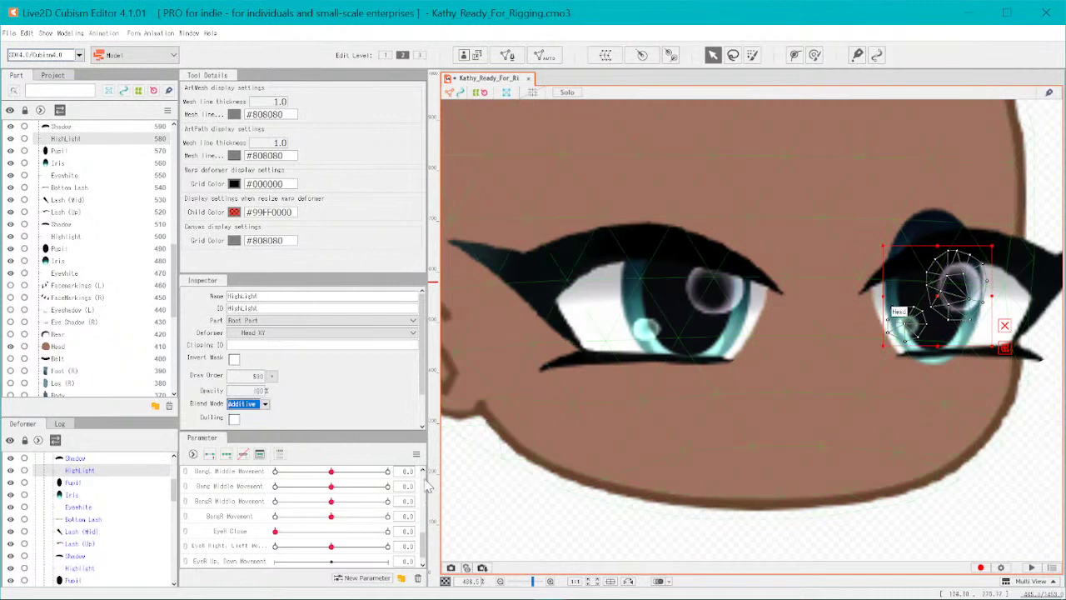
pyautogui.click(460, 506)
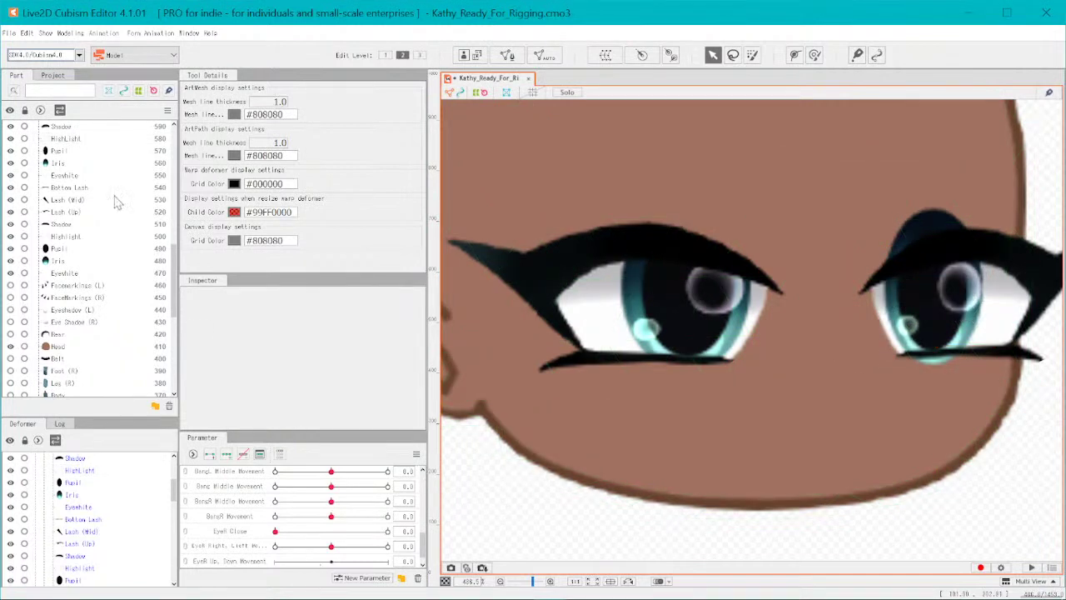
# - Make all hidden parts of the character visible again and check the Ponytail on the full figure
pyautogui.click(9, 114)
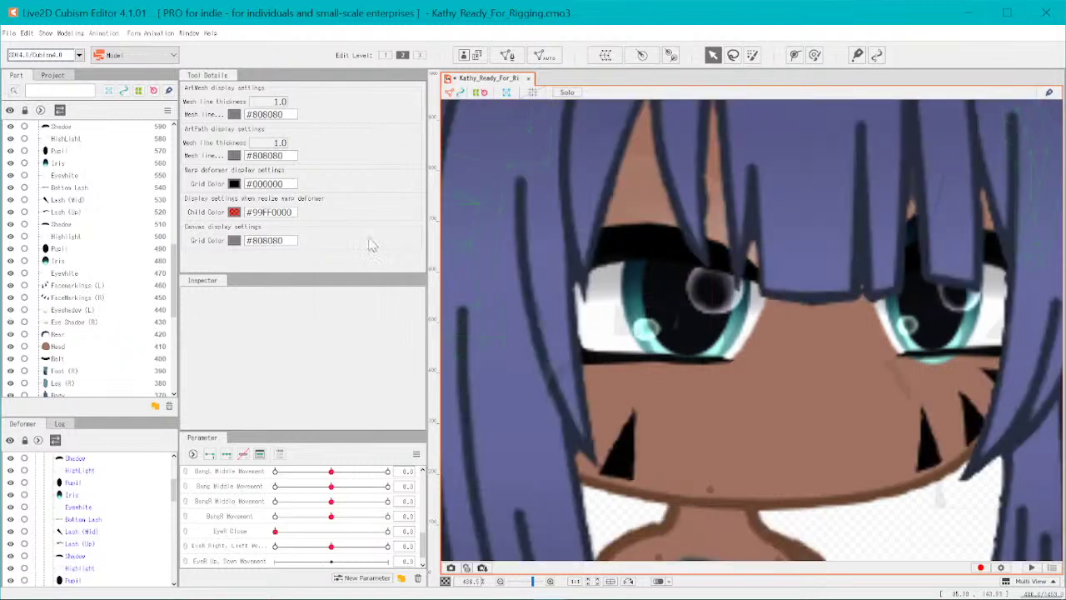
pyautogui.scroll(-5, 822, 357)
pyautogui.scroll(5, 819, 371)
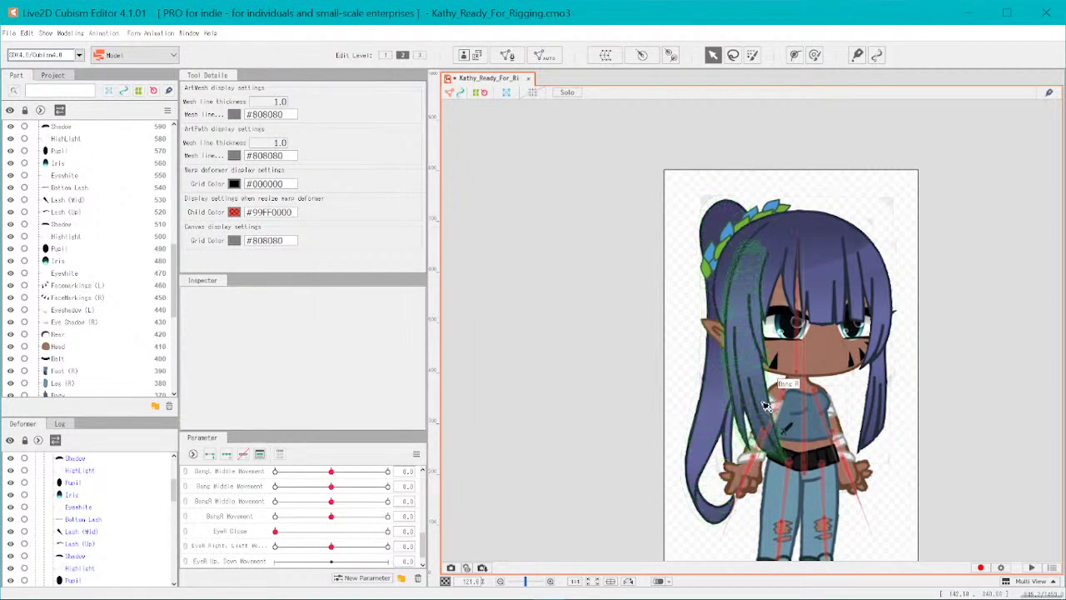
pyautogui.click(715, 431)
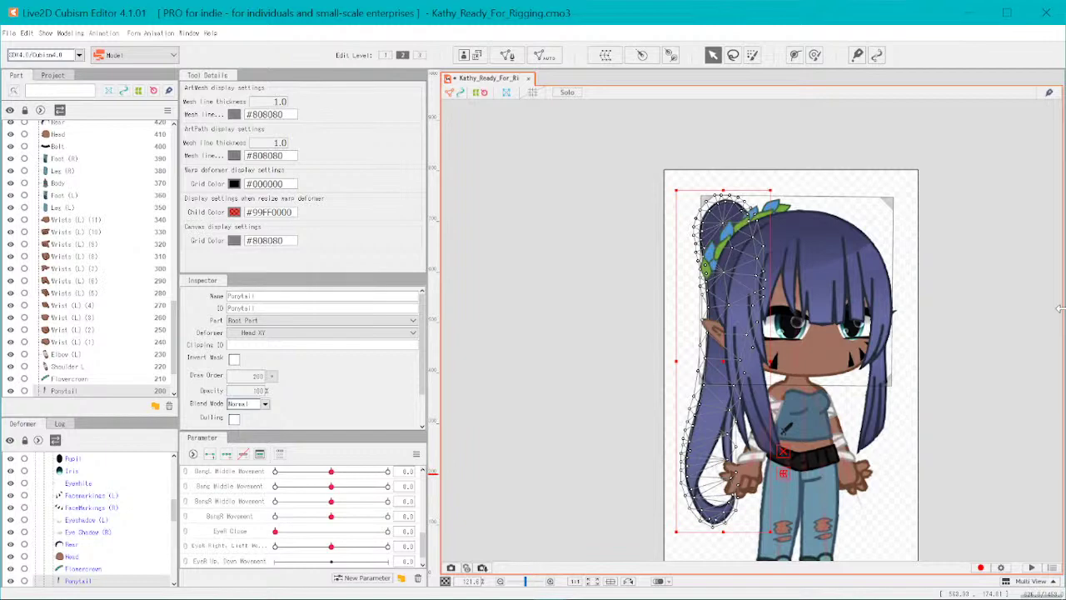
pyautogui.click(588, 321)
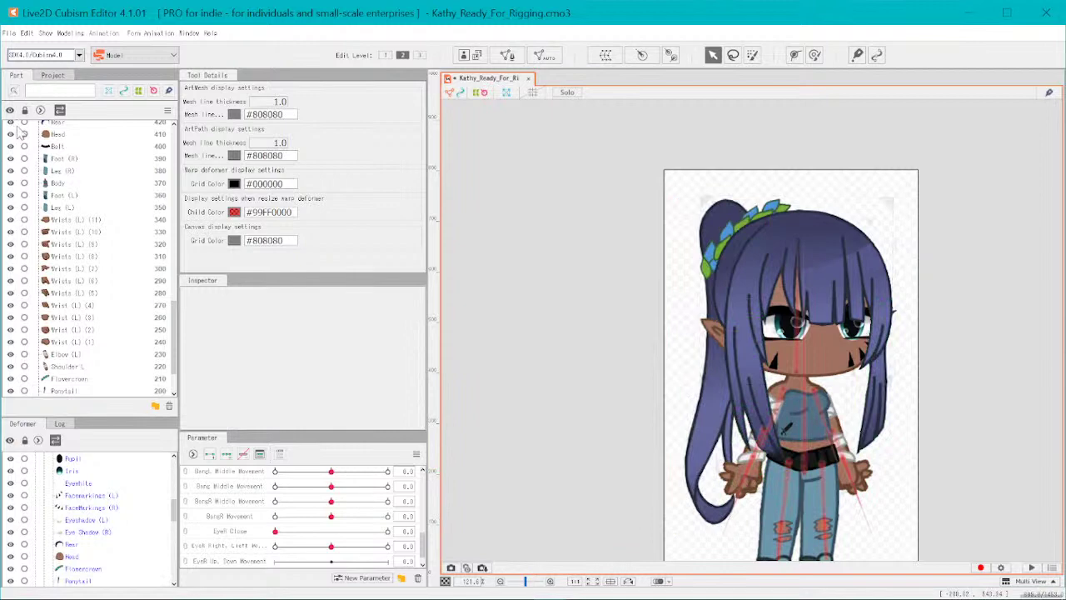
# - Hide the deformers from Head XY to Wrist L and from BangL to BangR, keep the Ponytail visible, and fit the character in view
pyautogui.scroll(10, 24, 165)
pyautogui.scroll(7, 23, 165)
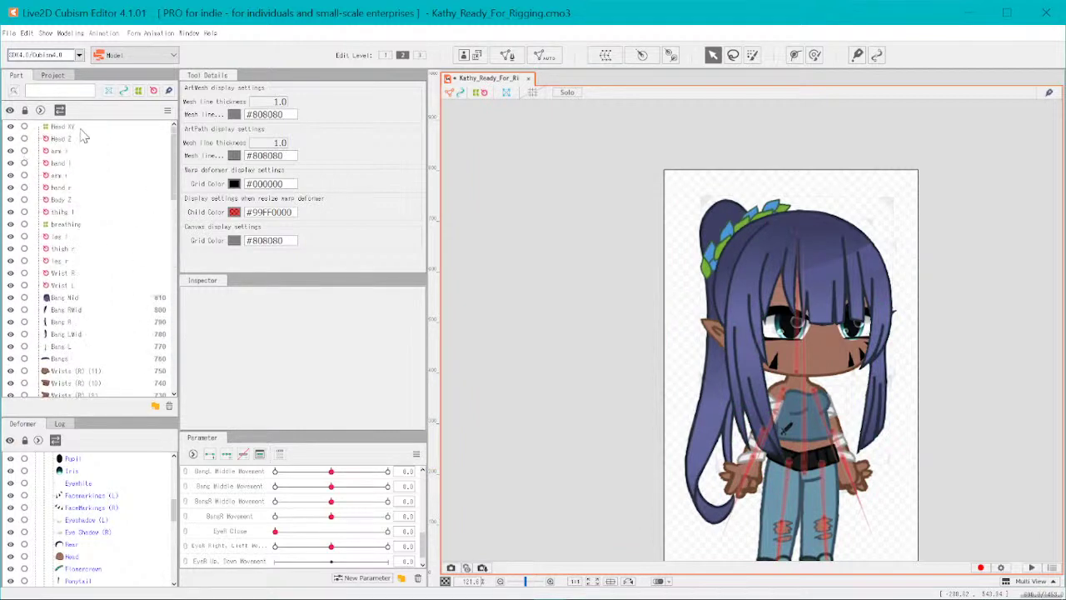
pyautogui.moveTo(14, 141); pyautogui.dragTo(17, 304)
pyautogui.click(10, 297)
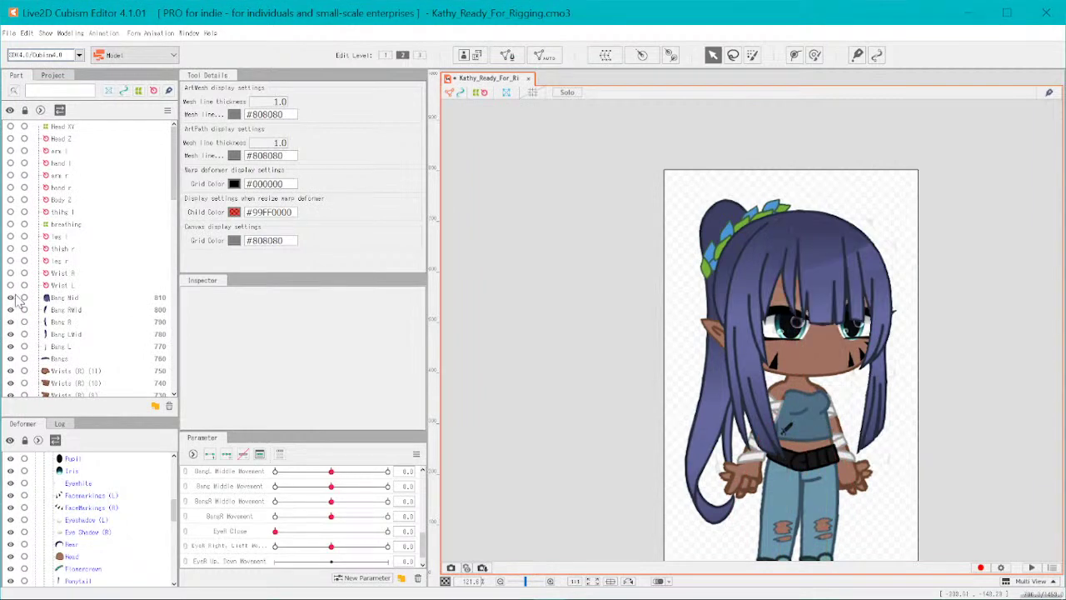
pyautogui.scroll(-12, 141, 285)
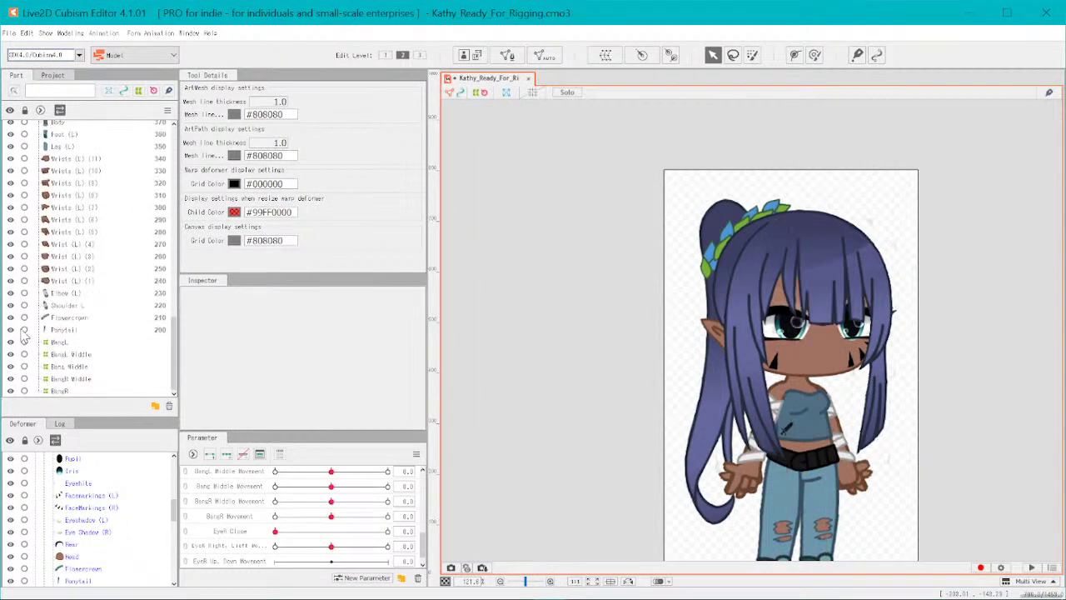
pyautogui.moveTo(9, 345); pyautogui.dragTo(3, 382)
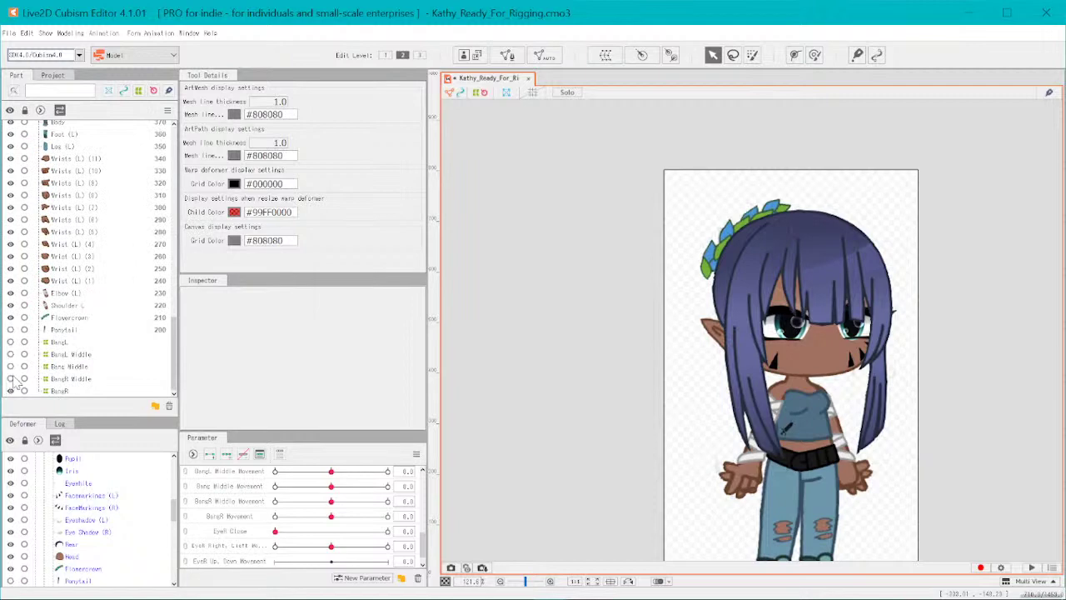
pyautogui.click(11, 332)
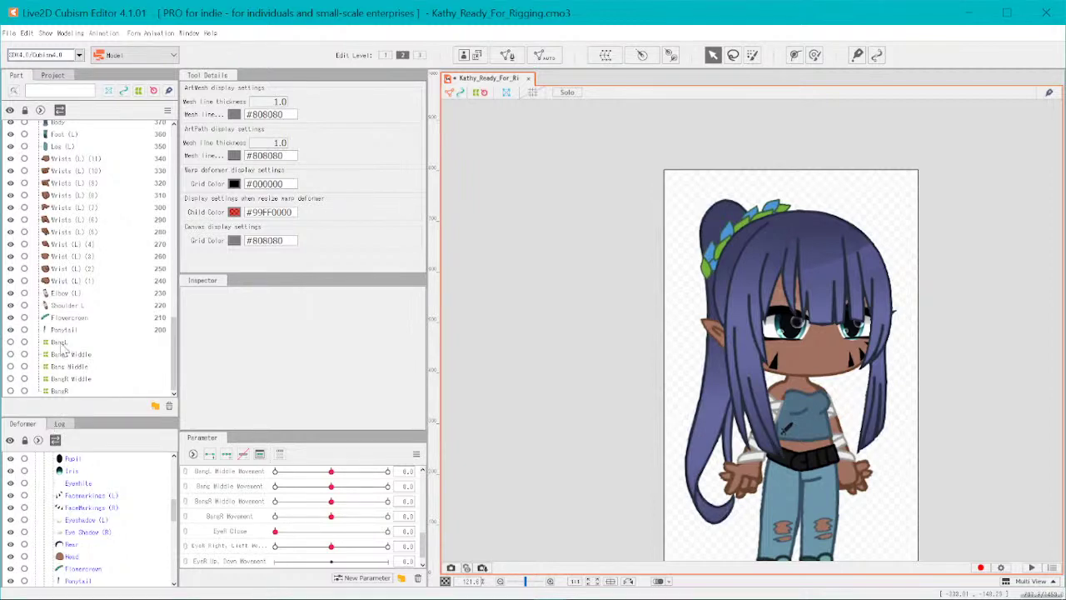
pyautogui.click(593, 581)
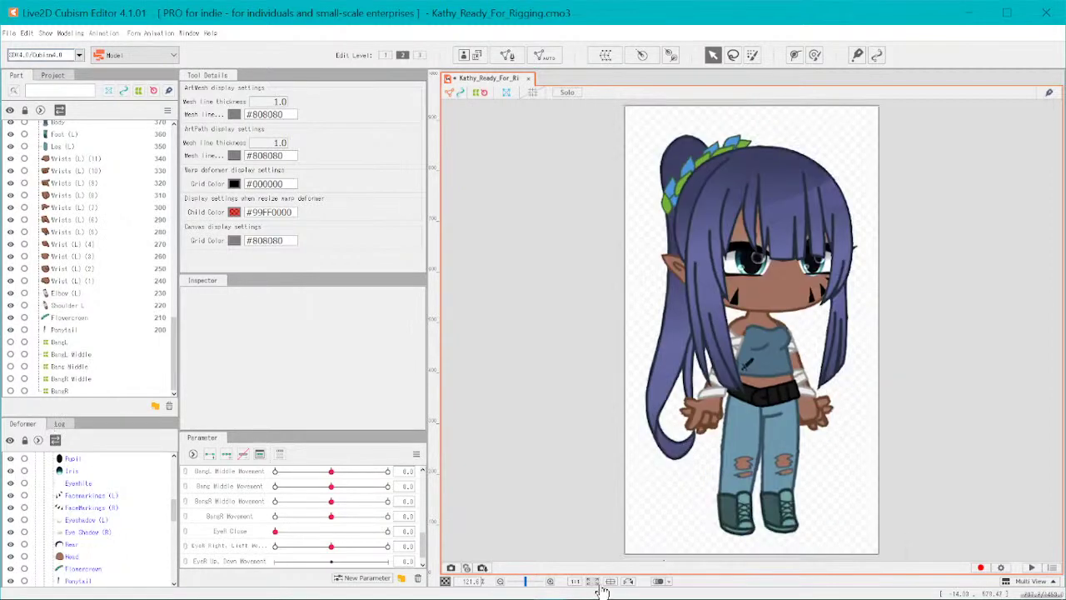
pyautogui.moveTo(530, 593)
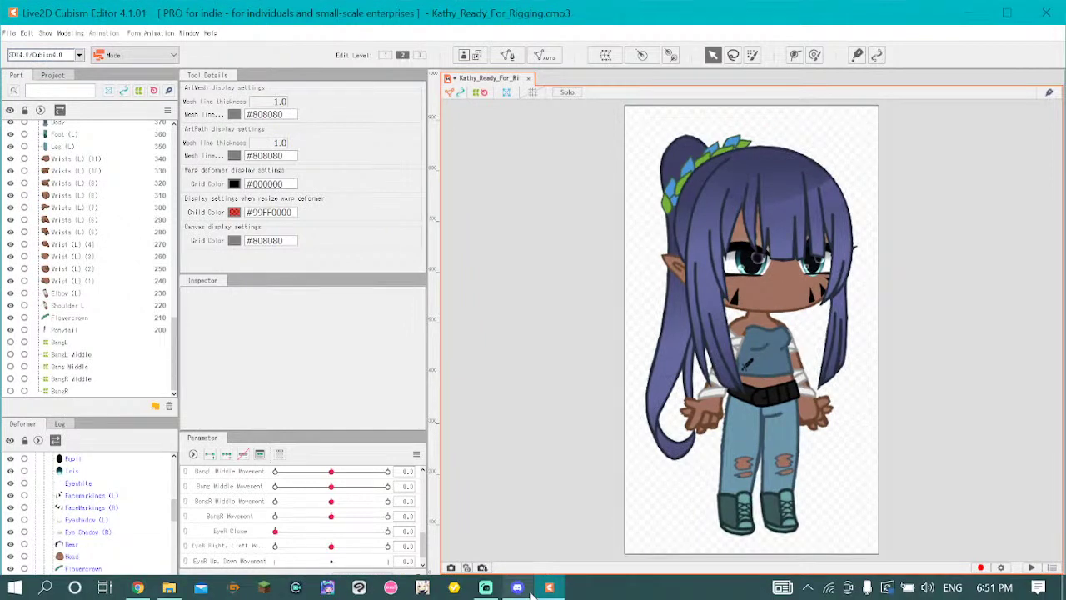
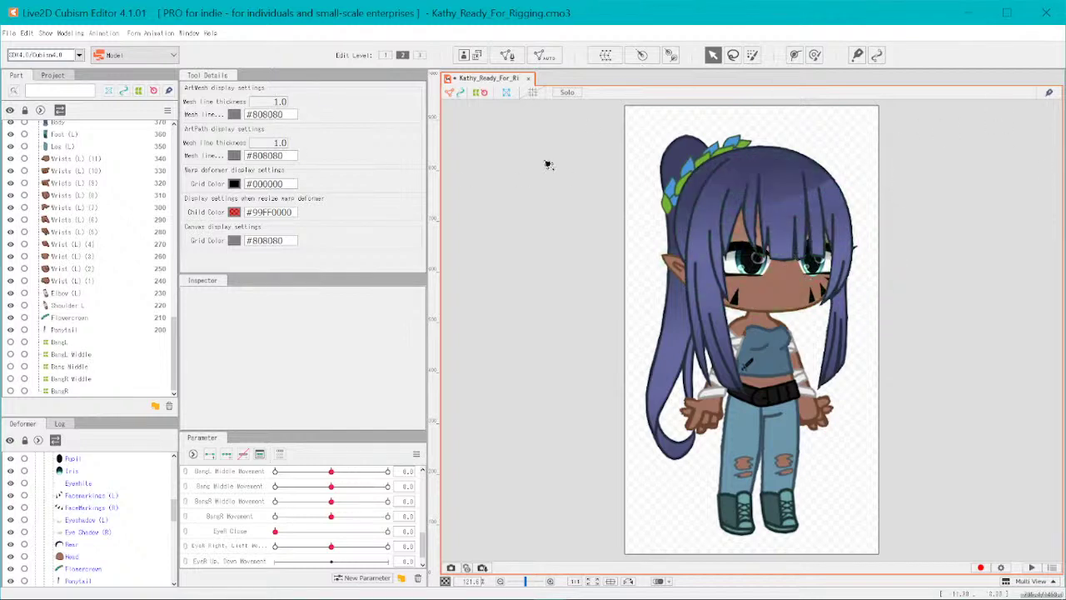
pyautogui.click(9, 33)
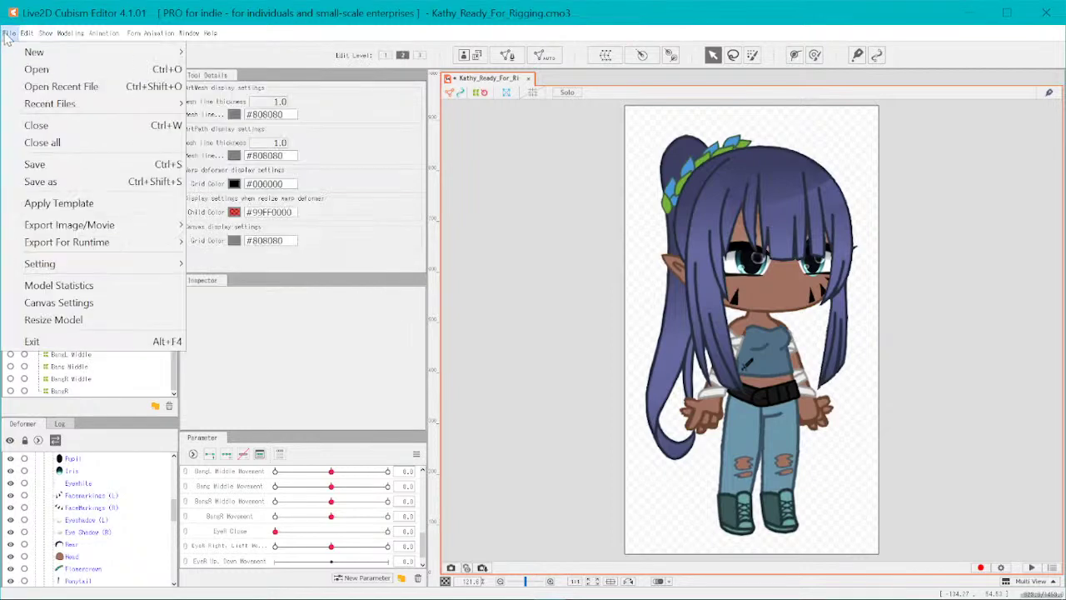
pyautogui.moveTo(78, 109)
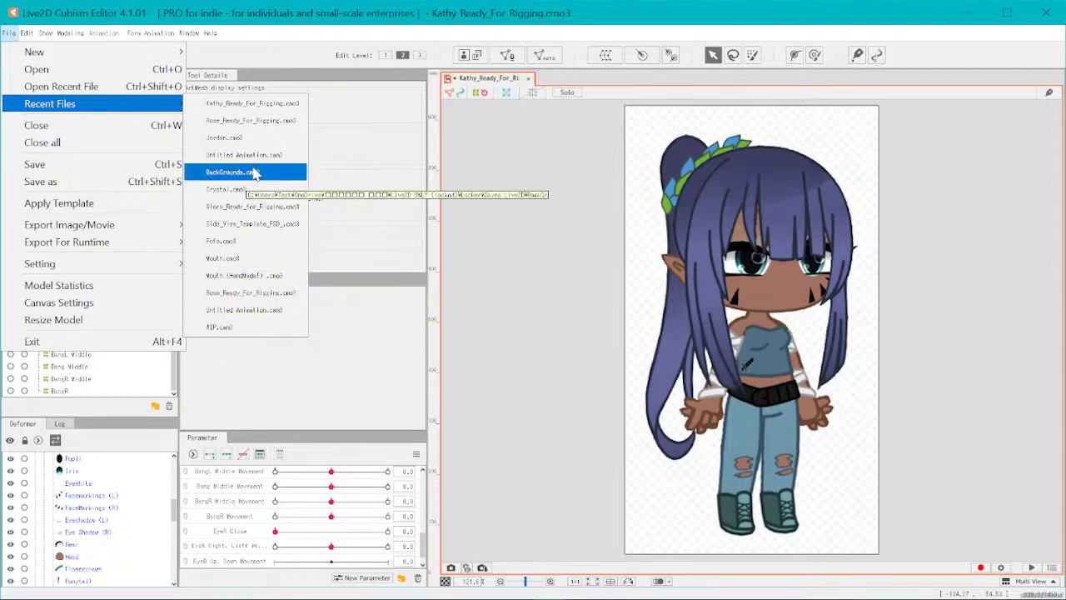
pyautogui.click(460, 203)
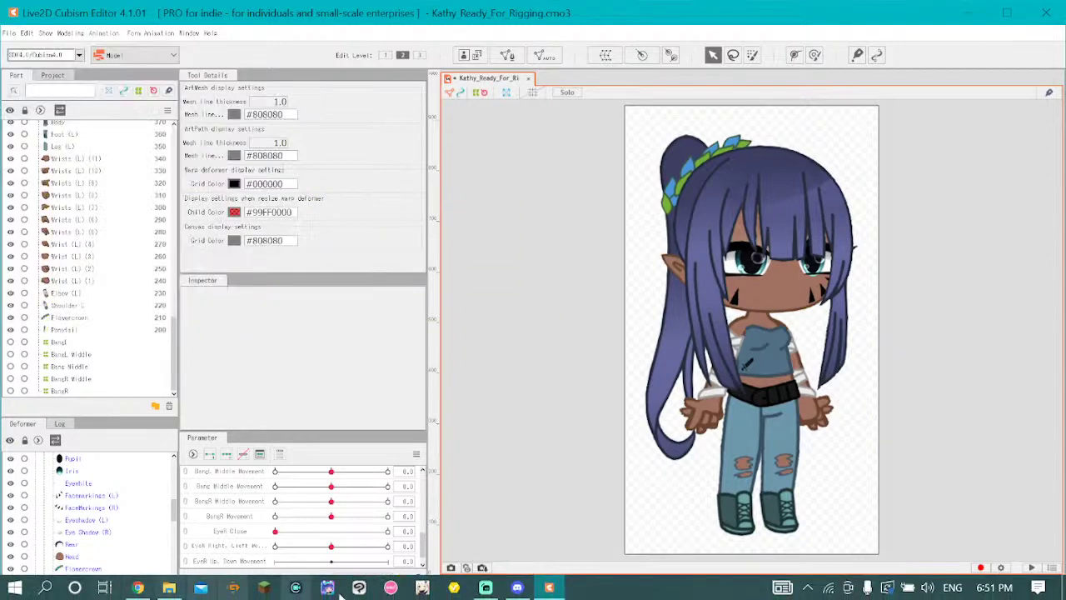
# - Open Damian_Ready_For_Rigging from the Characters Cmo files folder and examine how its eye movement parameters are combined
pyautogui.click(169, 587)
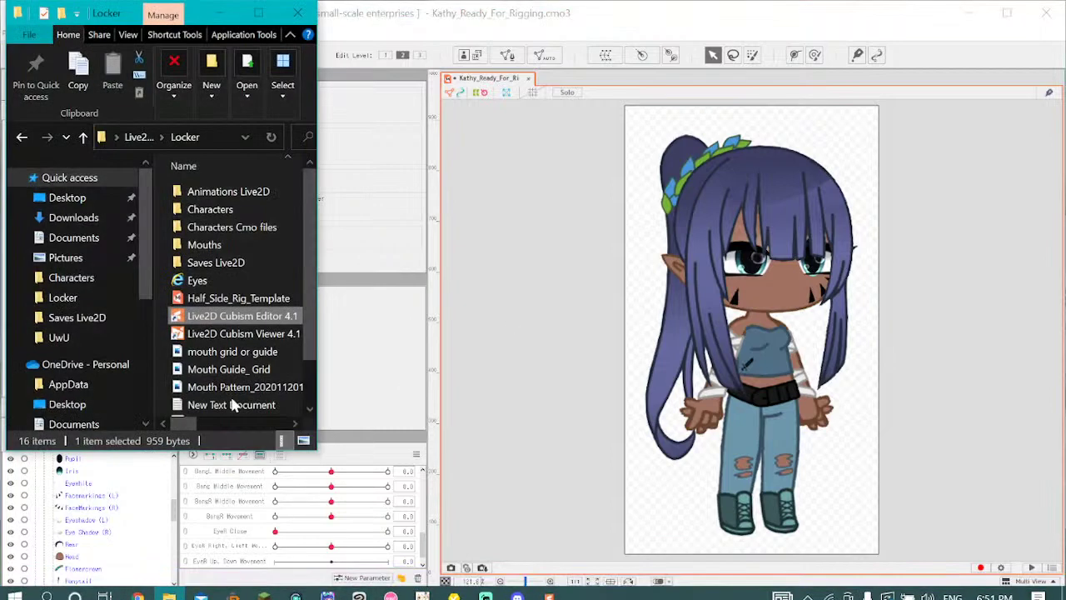
pyautogui.doubleClick(230, 229)
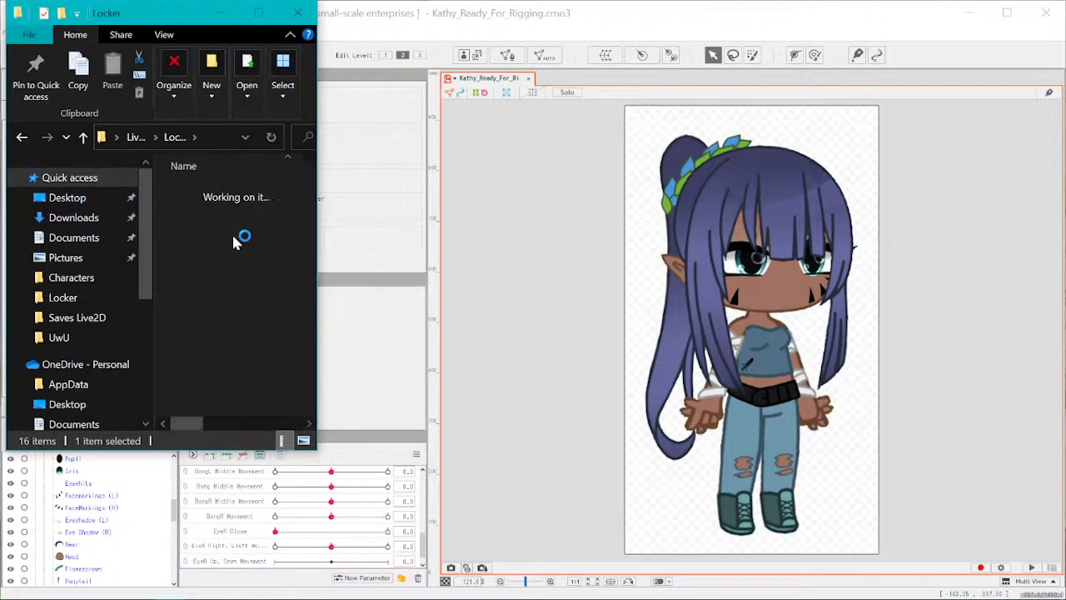
pyautogui.click(234, 232)
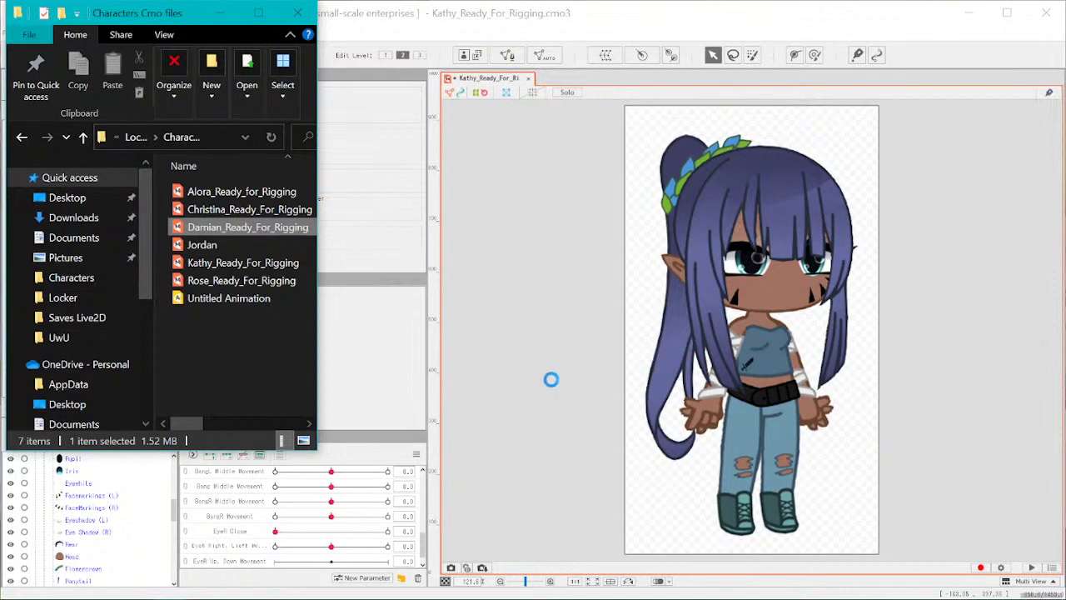
pyautogui.moveTo(516, 381); pyautogui.dragTo(549, 376)
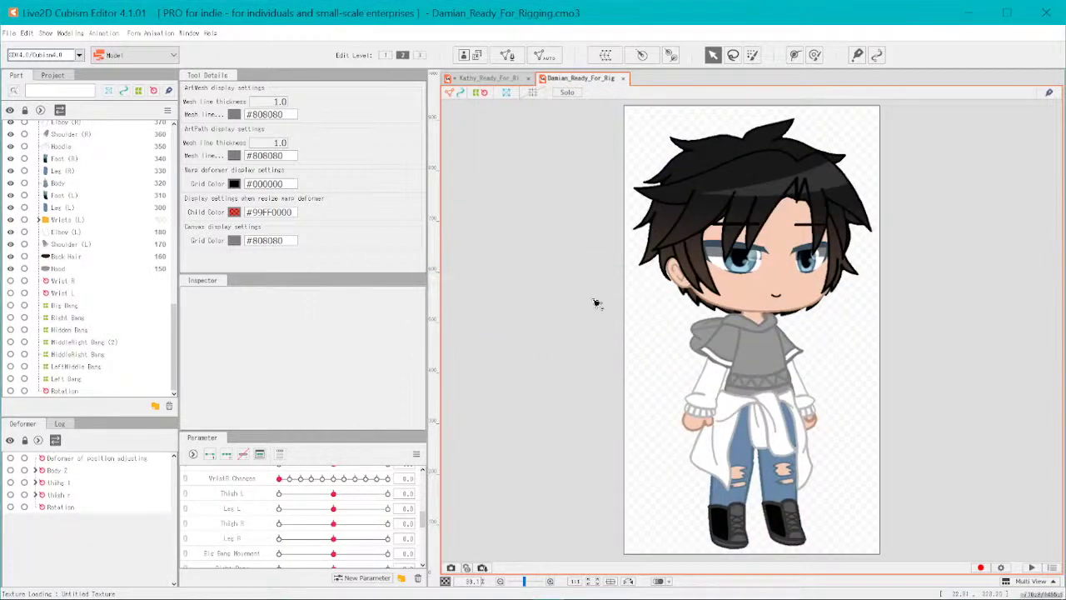
pyautogui.scroll(-5, 306, 509)
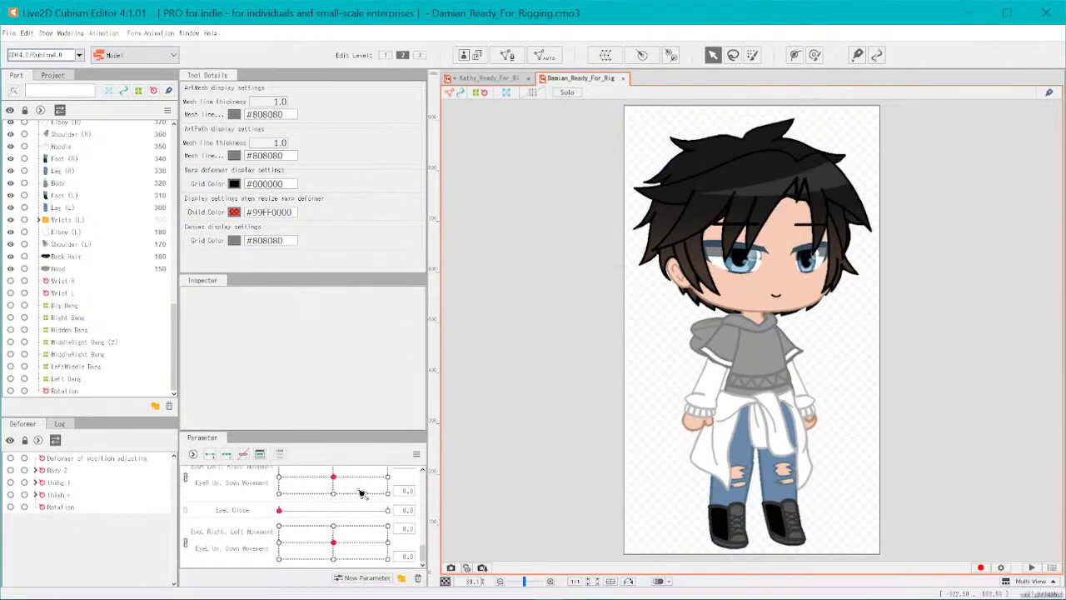
pyautogui.scroll(-2, 308, 549)
pyautogui.scroll(-3, 234, 546)
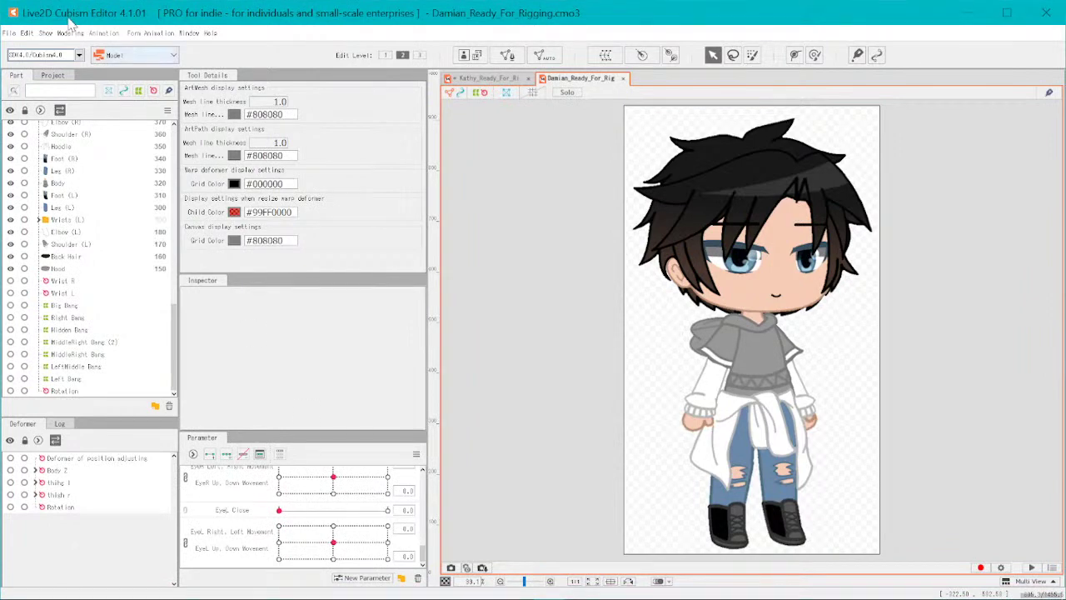
# - Return to the Kathy model and add three keys on EyeR Up, Down Movement to the right eye's Pupil and Iris
pyautogui.click(506, 80)
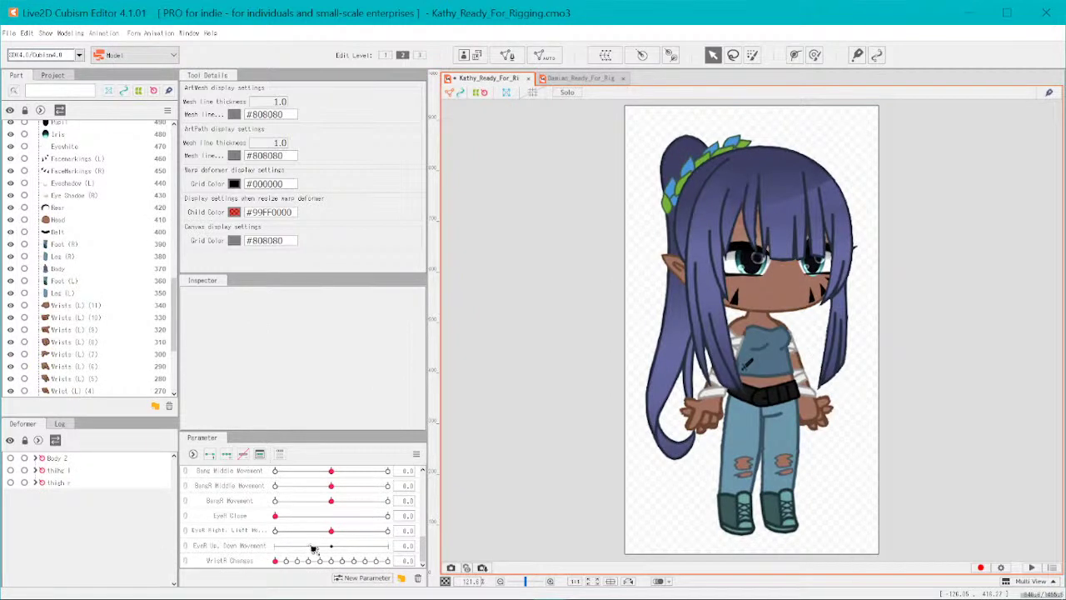
pyautogui.click(244, 551)
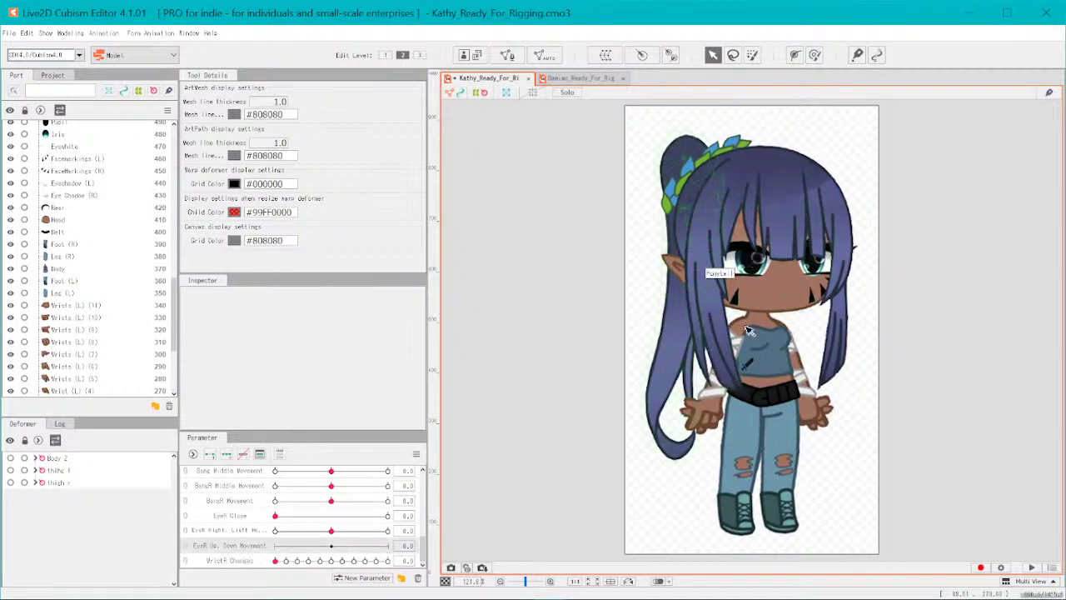
pyautogui.scroll(6, 750, 258)
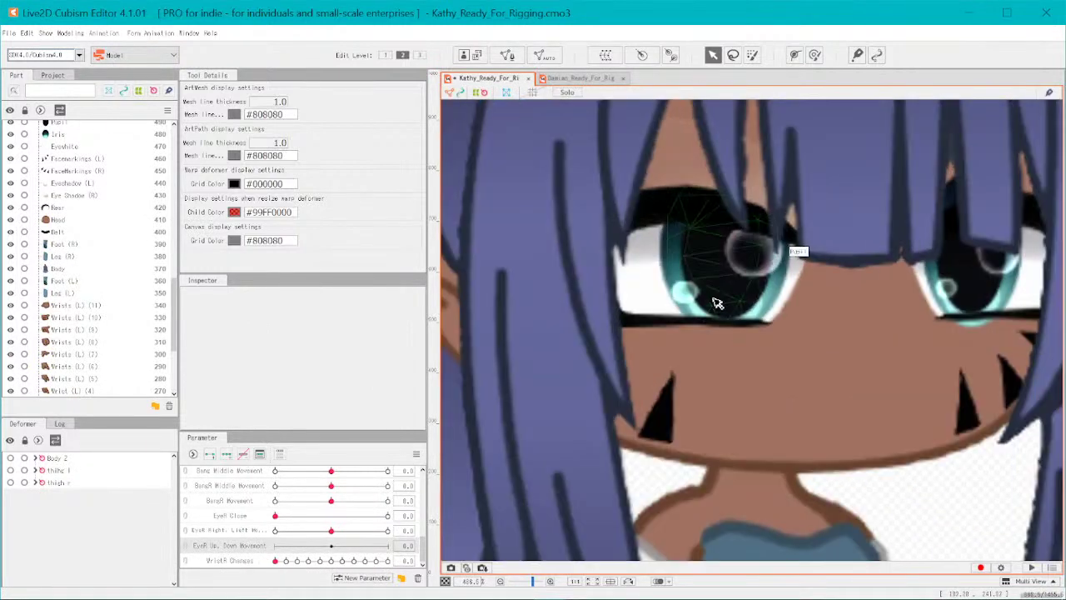
pyautogui.click(730, 288)
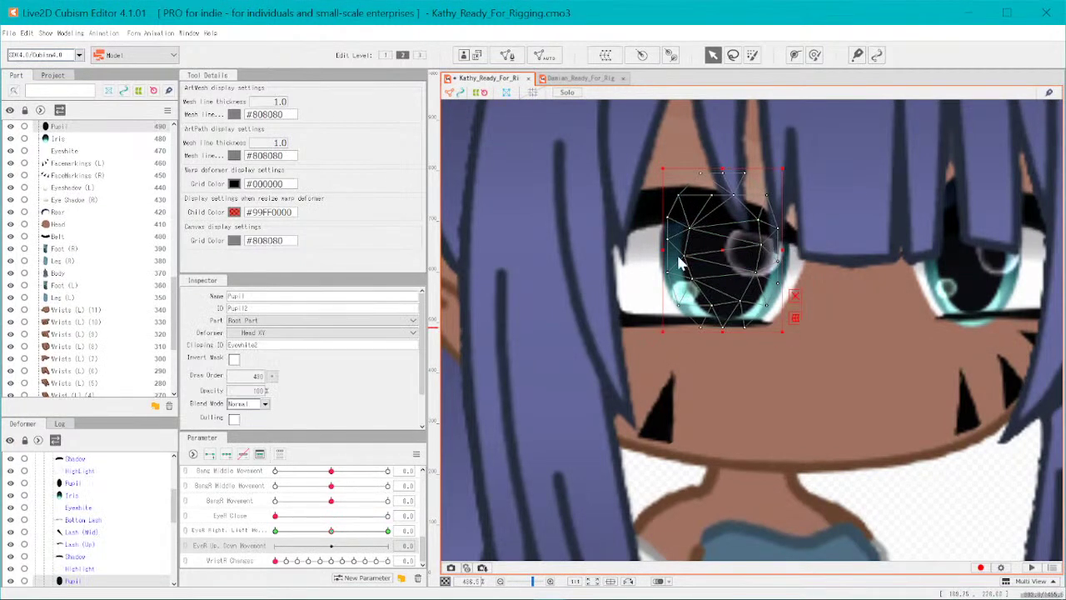
pyautogui.scroll(6, 680, 264)
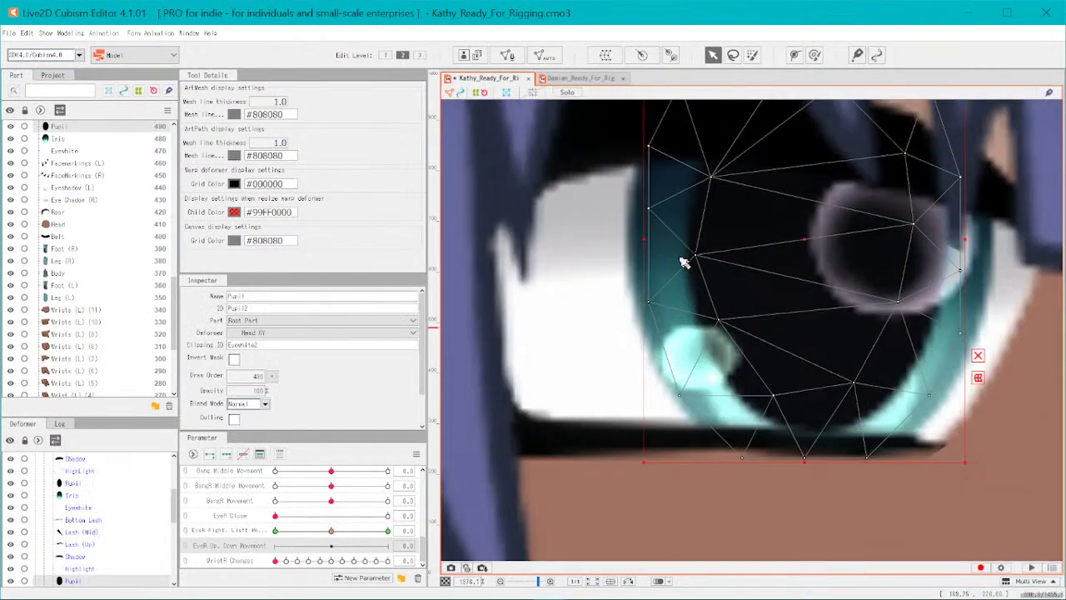
pyautogui.keyDown('shift'); pyautogui.click(673, 318); pyautogui.keyUp('shift')
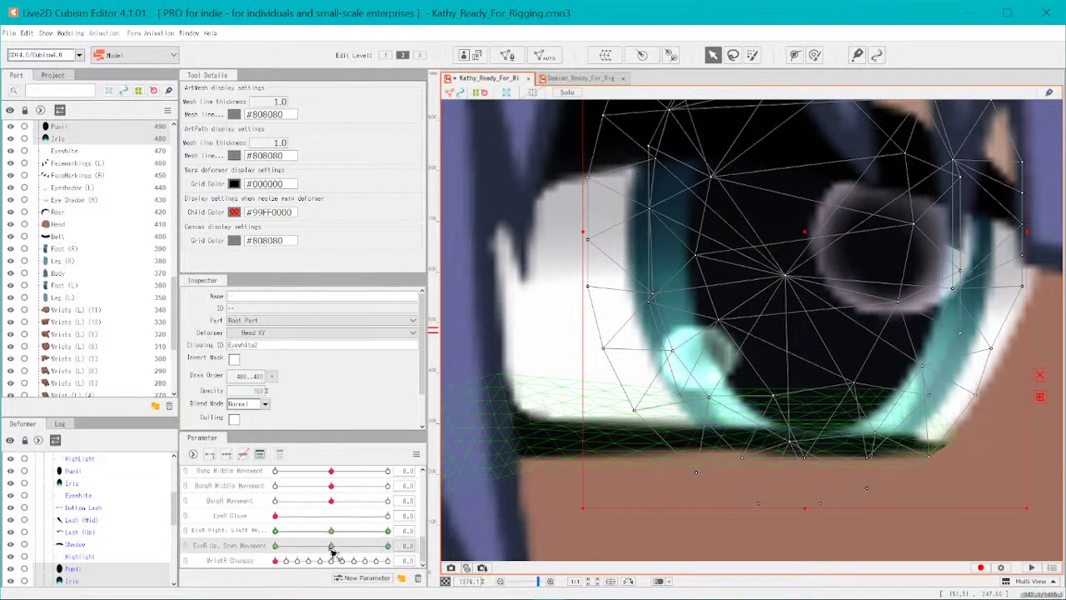
pyautogui.click(332, 548)
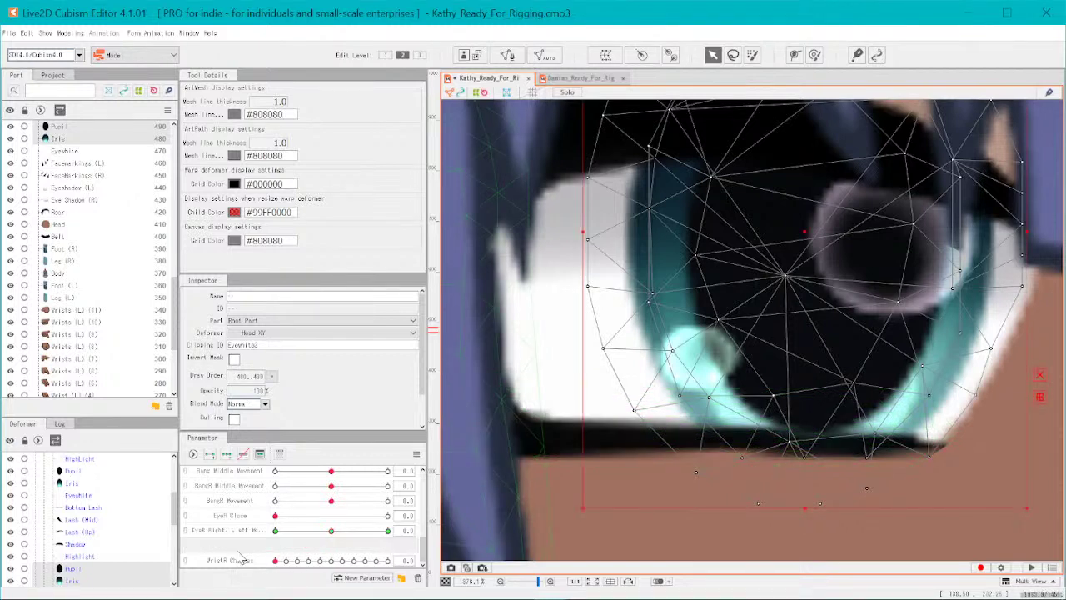
# - Set the EyeR Up, Down Movement parameter's range to a minimum of -1 and a maximum of 1
pyautogui.rightClick(238, 549)
pyautogui.click(269, 522)
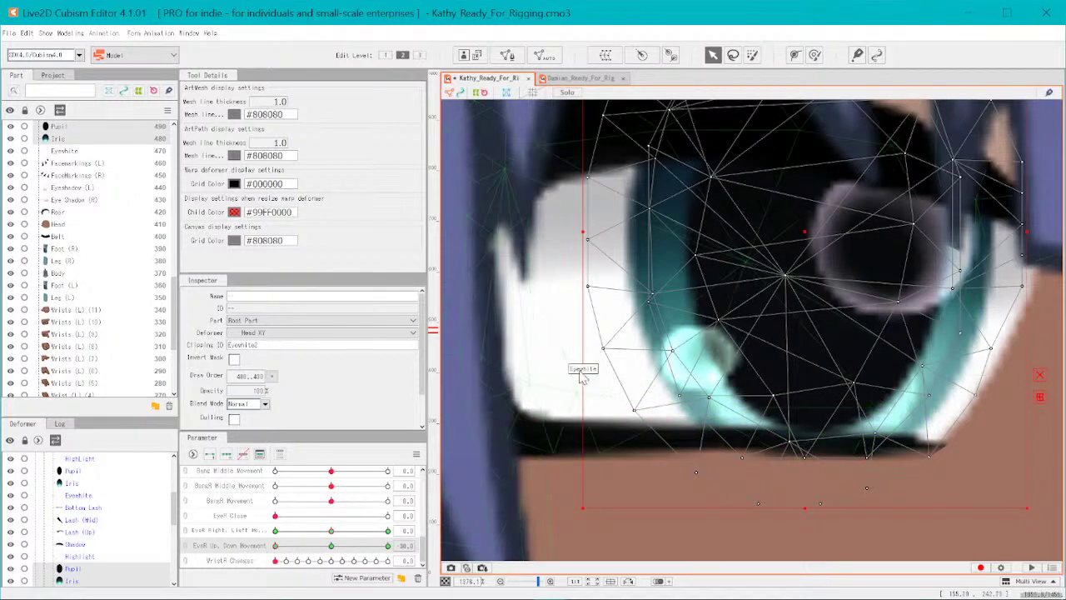
pyautogui.rightClick(226, 549)
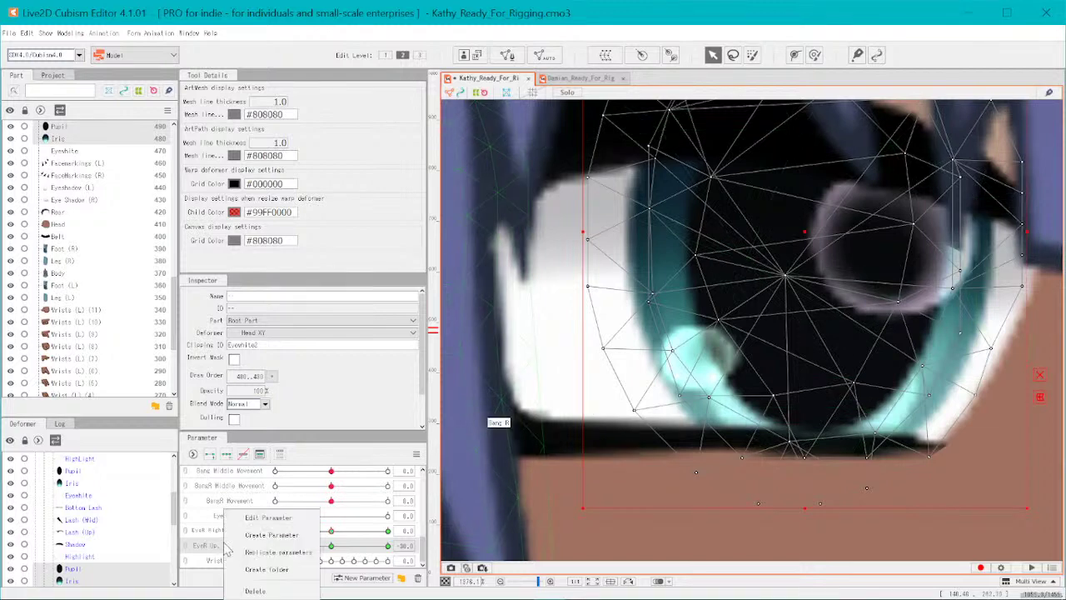
pyautogui.click(269, 518)
pyautogui.doubleClick(490, 295)
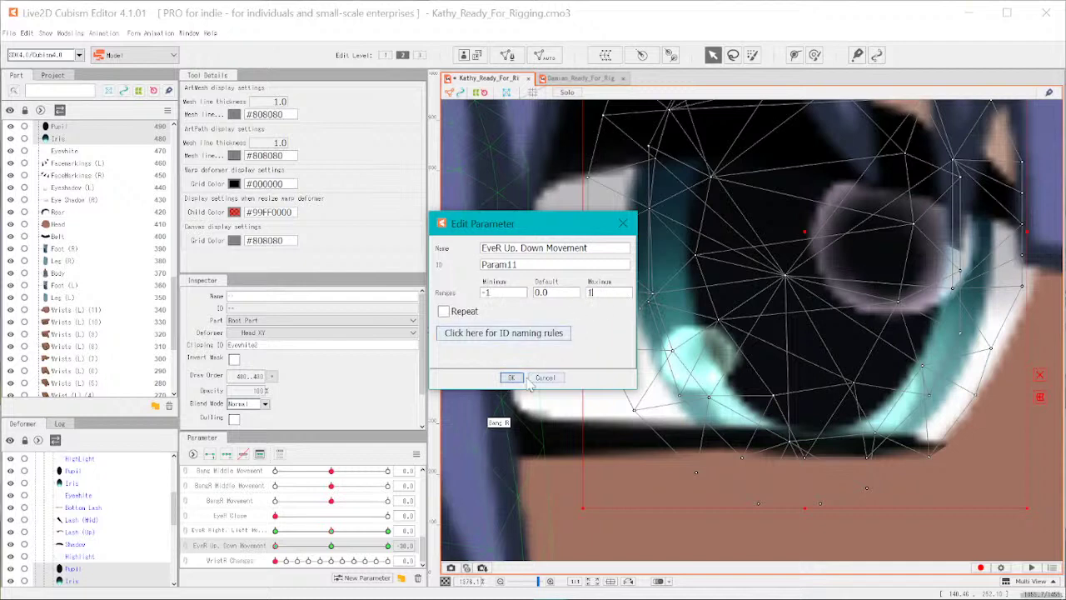
pyautogui.click(512, 378)
pyautogui.click(513, 324)
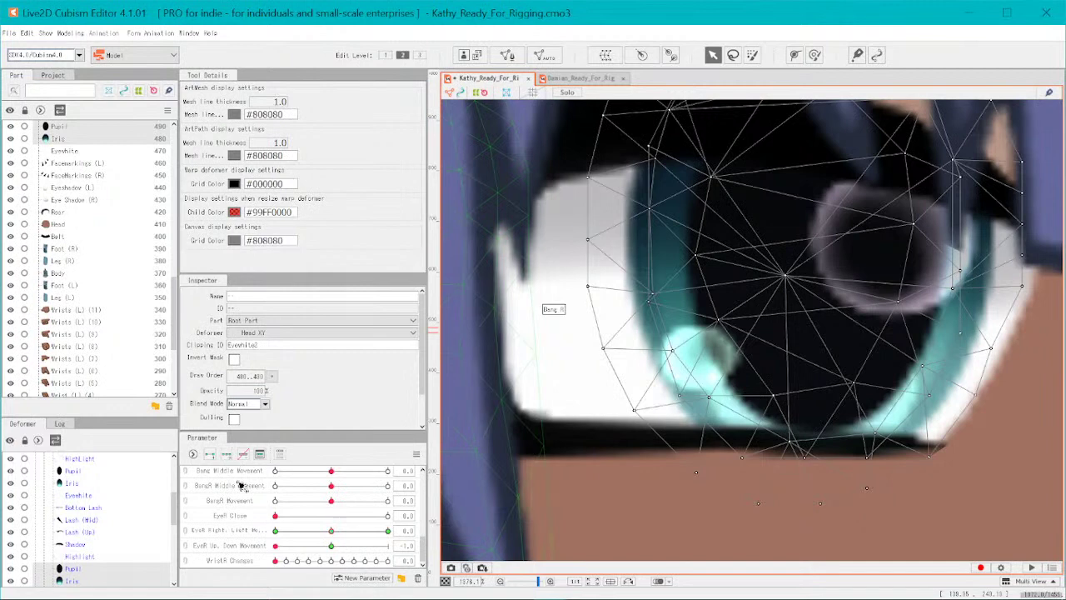
# - Add three keys on EyeR Up, Down Movement again for the right eye's Pupil and Iris
pyautogui.click(316, 550)
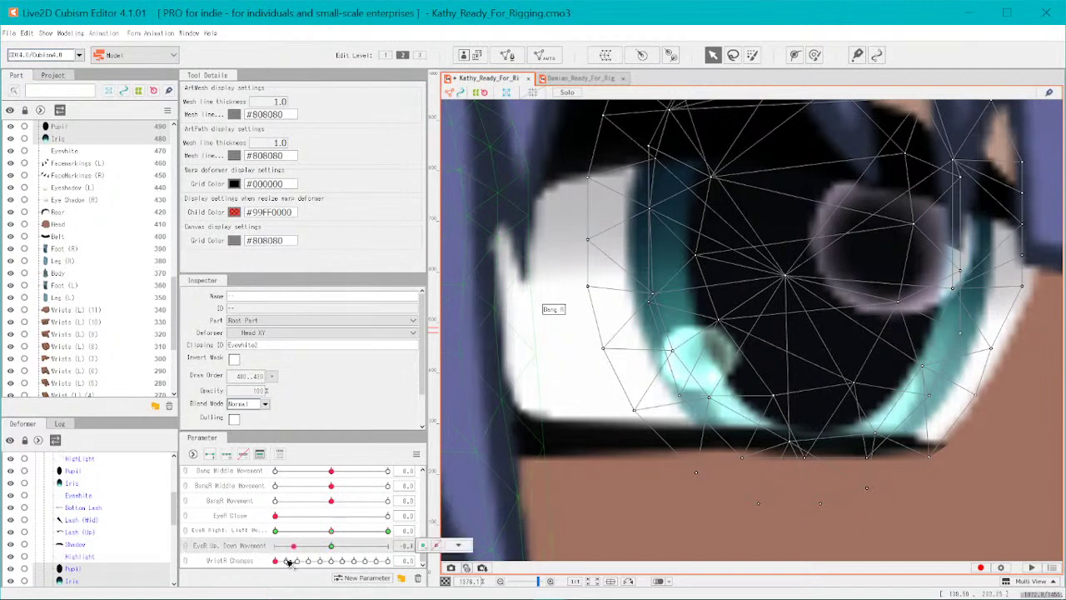
pyautogui.click(227, 456)
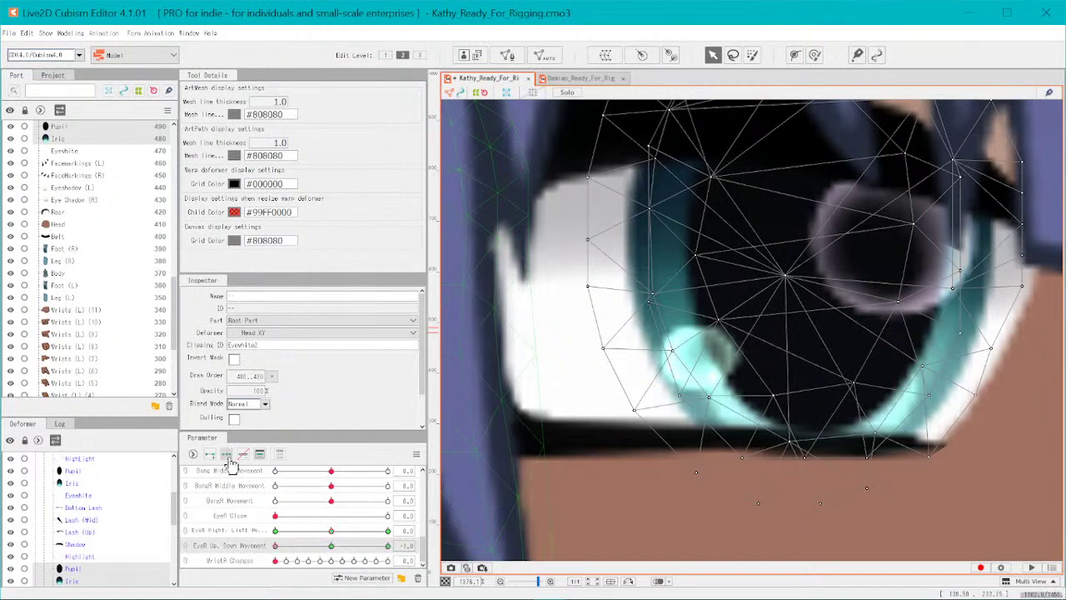
pyautogui.click(328, 547)
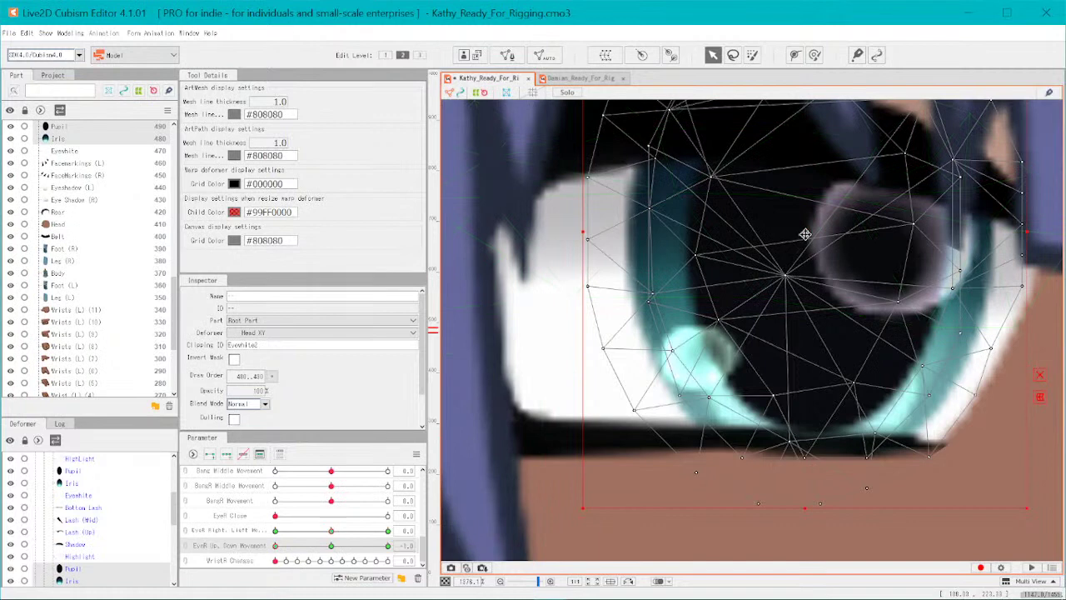
# - Move the right eye's Pupil and Iris straight down to the looking-down position at EyeR Up, Down Movement -1.0
pyautogui.click(805, 234)
pyautogui.press('Down')
pyautogui.press('Down')
pyautogui.press('Down')
pyautogui.press('Down')
pyautogui.press('Down')
pyautogui.press('Down')
pyautogui.press('Down')
pyautogui.press('Down')
pyautogui.press('Down')
pyautogui.press('Down')
pyautogui.press('Down')
pyautogui.press('Down')
pyautogui.press('Down')
pyautogui.press('Down')
pyautogui.press('Down')
pyautogui.press('Down')
pyautogui.press('Down')
pyautogui.press('Down')
pyautogui.press('Down')
pyautogui.press('Down')
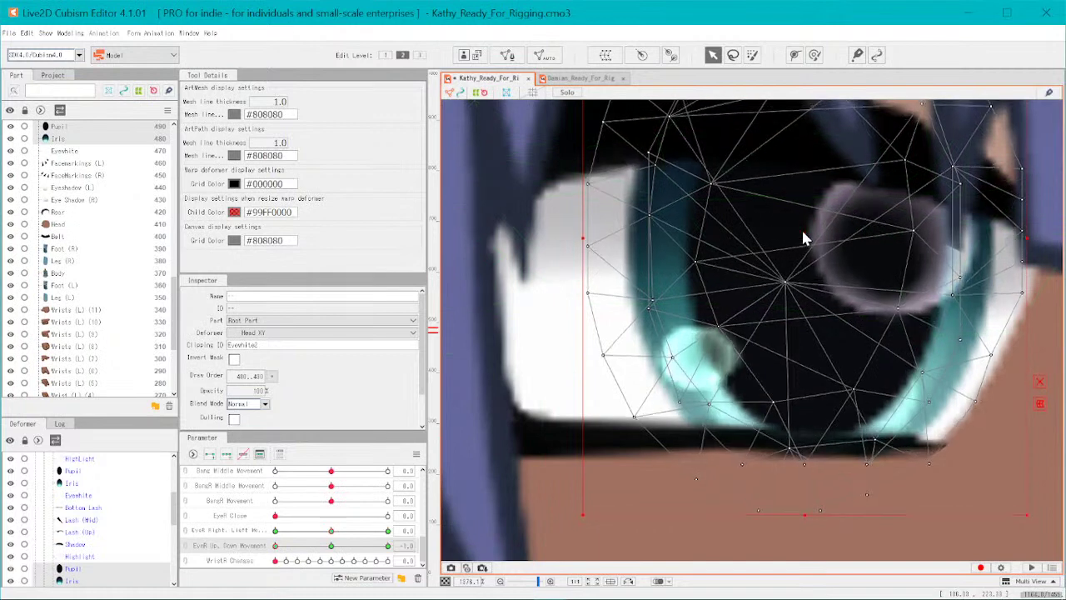
pyautogui.press('Down')
pyautogui.press('Down')
pyautogui.press('Down')
pyautogui.press('Down')
pyautogui.press('Down')
pyautogui.press('Down')
pyautogui.press('Down')
pyautogui.press('Down')
pyautogui.press('Down')
pyautogui.press('Down')
pyautogui.press('Down')
pyautogui.press('Down')
pyautogui.press('Down')
pyautogui.press('Down')
pyautogui.press('Down')
pyautogui.press('Down')
pyautogui.press('Down')
pyautogui.press('Down')
pyautogui.press('Down')
pyautogui.press('Down')
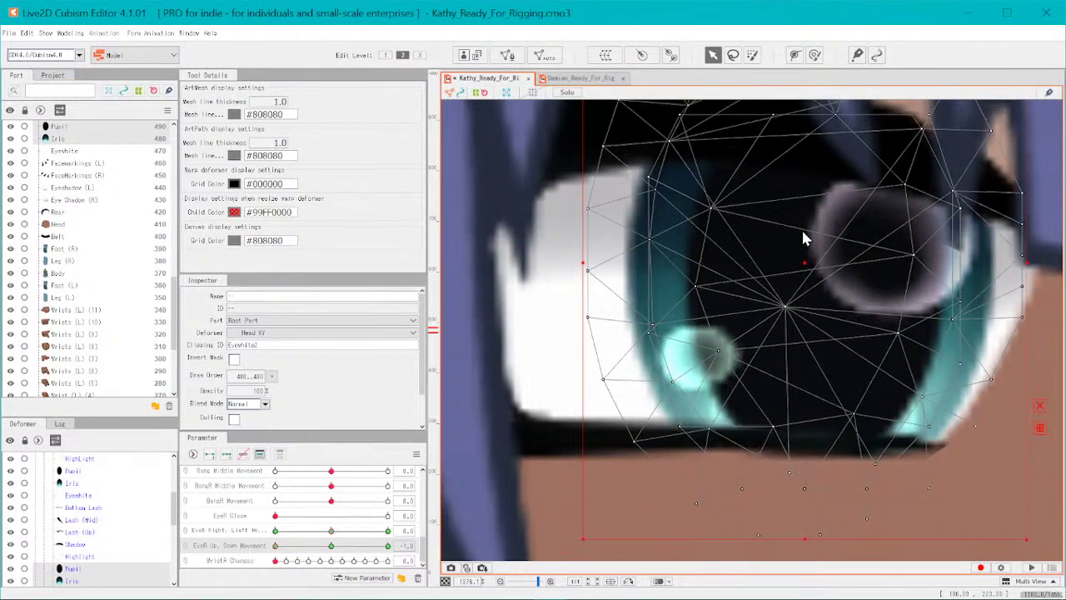
pyautogui.press('Down')
pyautogui.press('Down')
pyautogui.press('Down')
pyautogui.press('Down')
pyautogui.press('Down')
pyautogui.press('Down')
pyautogui.press('Down')
pyautogui.press('Down')
pyautogui.press('Down')
pyautogui.press('Down')
pyautogui.press('Down')
pyautogui.press('Down')
pyautogui.press('Down')
pyautogui.press('Down')
pyautogui.press('Down')
pyautogui.press('Down')
pyautogui.press('Down')
pyautogui.press('Down')
pyautogui.press('Down')
pyautogui.press('Down')
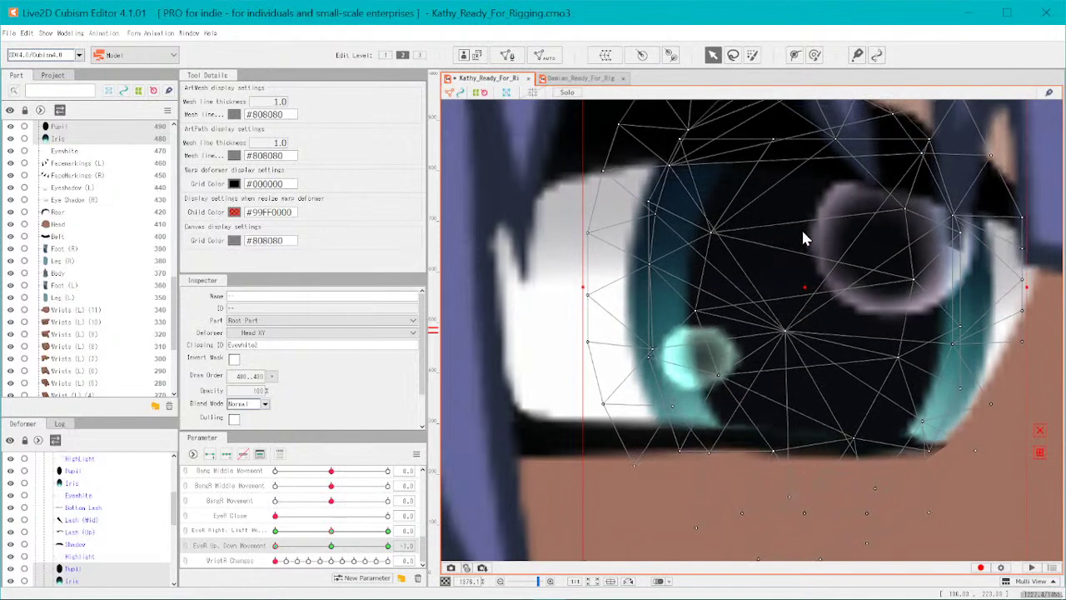
pyautogui.press('Down')
pyautogui.press('Down')
pyautogui.press('Down')
pyautogui.press('Down')
pyautogui.press('Down')
pyautogui.press('Down')
pyautogui.press('Down')
pyautogui.press('Down')
pyautogui.press('Down')
pyautogui.press('Down')
pyautogui.press('Down')
pyautogui.press('Down')
pyautogui.press('Down')
pyautogui.press('Down')
pyautogui.press('Down')
pyautogui.press('Down')
pyautogui.press('Down')
pyautogui.press('Down')
pyautogui.press('Down')
pyautogui.press('Down')
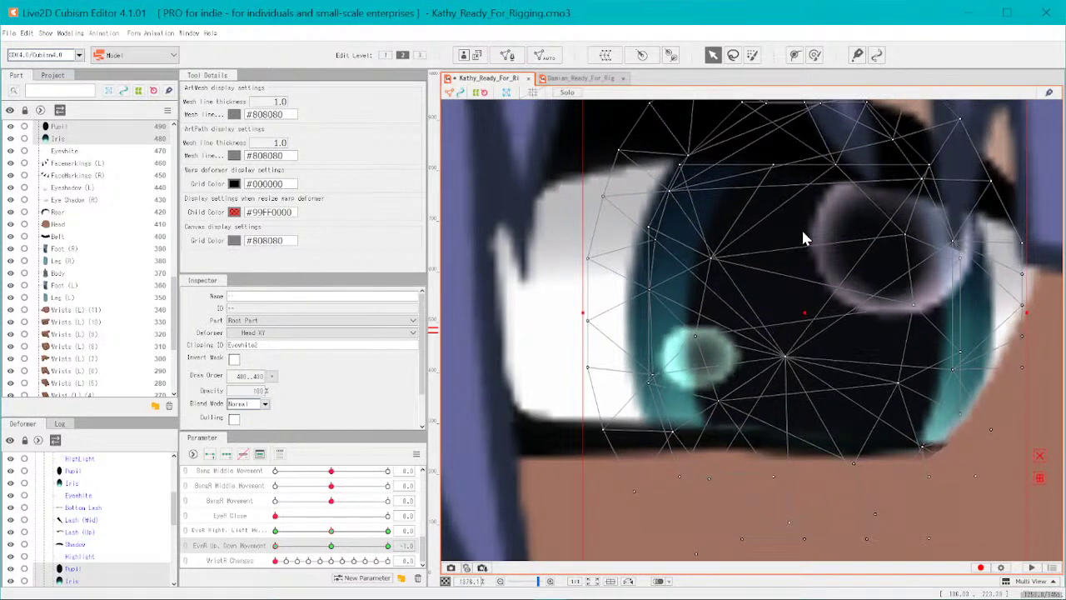
pyautogui.press('Down')
pyautogui.press('Down')
pyautogui.press('Down')
pyautogui.press('Down')
pyautogui.press('Down')
pyautogui.press('Down')
pyautogui.press('Down')
pyautogui.press('Down')
pyautogui.press('Down')
pyautogui.press('Down')
pyautogui.press('Down')
pyautogui.press('Down')
pyautogui.press('Down')
pyautogui.press('Down')
pyautogui.press('Down')
pyautogui.press('Down')
pyautogui.press('Down')
pyautogui.press('Down')
pyautogui.press('Down')
pyautogui.press('Down')
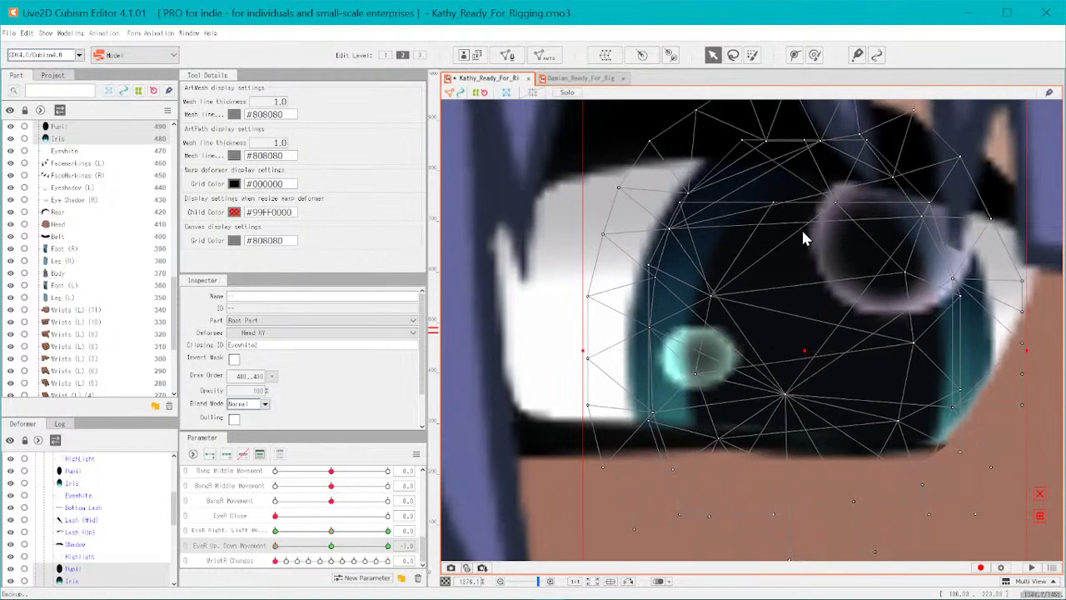
pyautogui.press('Down')
pyautogui.press('Down')
pyautogui.press('Down')
pyautogui.press('Down')
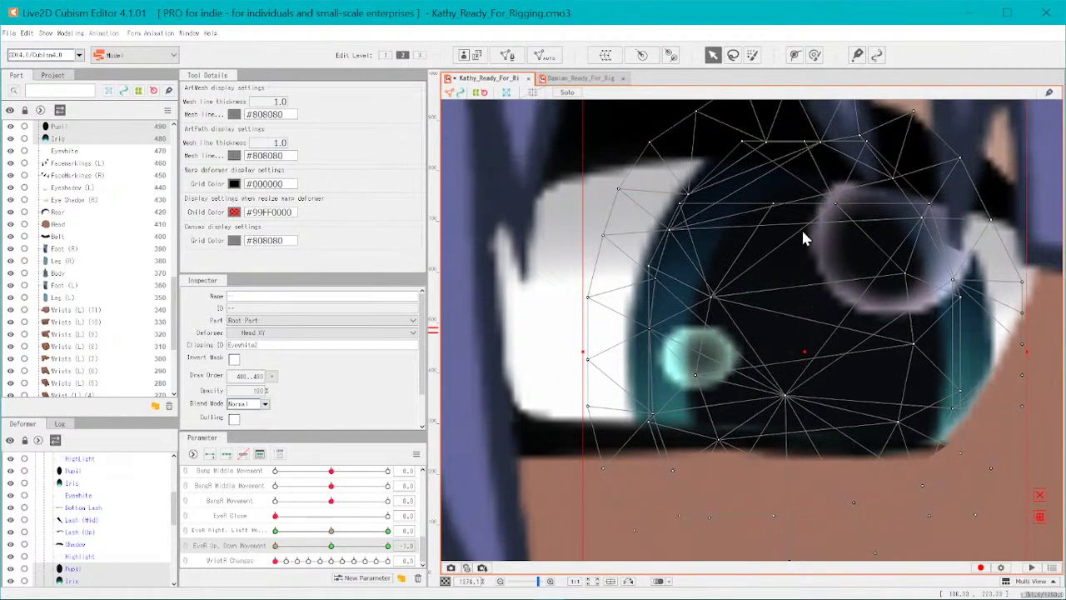
pyautogui.press('Down')
pyautogui.press('Down')
pyautogui.press('Down')
pyautogui.press('Down')
pyautogui.press('Down')
pyautogui.press('Down')
pyautogui.press('Down')
pyautogui.press('Down')
pyautogui.press('Down')
pyautogui.press('Down')
pyautogui.press('Down')
pyautogui.press('Down')
pyautogui.press('Down')
pyautogui.press('Down')
pyautogui.press('Down')
pyautogui.press('Down')
pyautogui.press('Down')
pyautogui.press('Down')
pyautogui.press('Down')
pyautogui.press('Down')
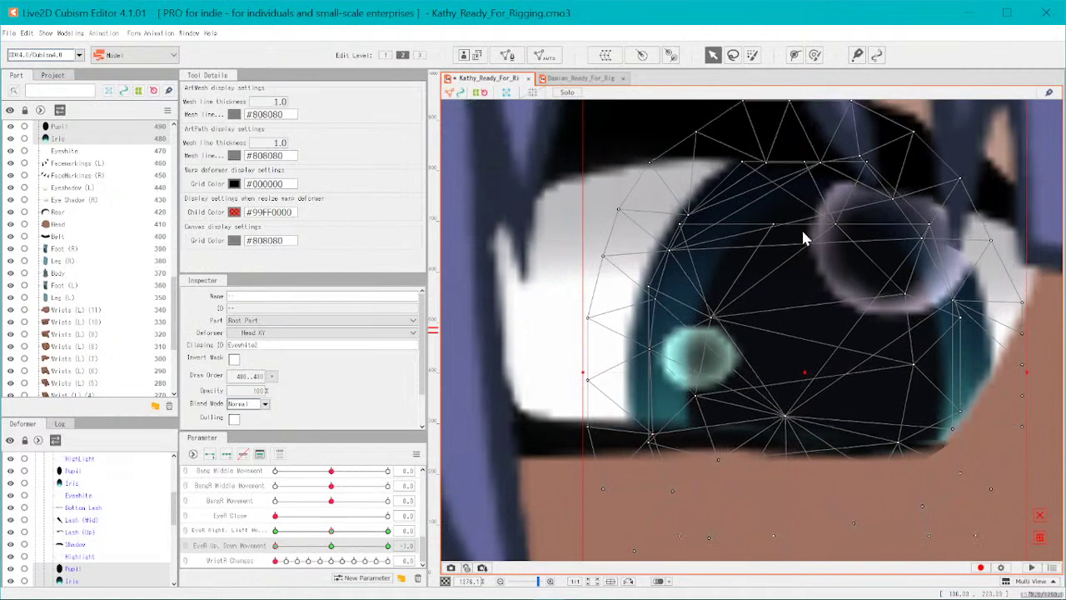
pyautogui.press('Down')
pyautogui.press('Down')
pyautogui.press('Down')
pyautogui.press('Down')
pyautogui.press('Down')
pyautogui.press('Down')
pyautogui.press('Down')
pyautogui.press('Down')
pyautogui.press('Down')
pyautogui.press('Down')
pyautogui.press('Down')
pyautogui.press('Down')
pyautogui.press('Down')
pyautogui.press('Down')
pyautogui.press('Down')
pyautogui.press('Down')
pyautogui.press('Down')
pyautogui.press('Down')
pyautogui.press('Down')
pyautogui.press('Down')
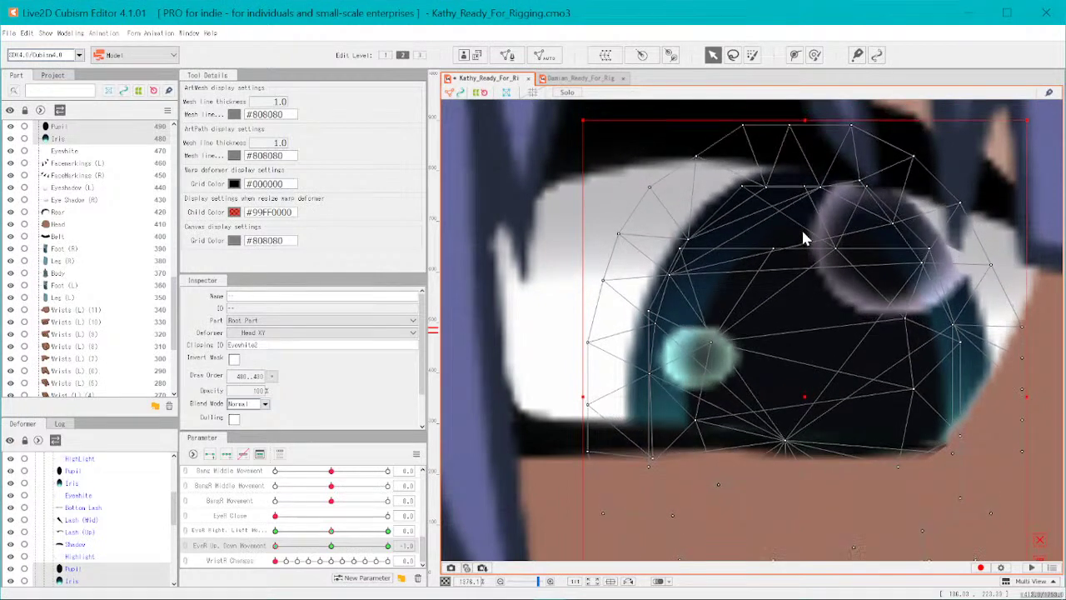
# - Lower the right eye's Pupil and Iris further at EyeR Up, Down Movement -1.0 until eye white shows above the iris
pyautogui.press('Down')
pyautogui.press('Down')
pyautogui.press('Down')
pyautogui.press('Down')
pyautogui.press('Down')
pyautogui.press('Down')
pyautogui.press('Down')
pyautogui.press('Down')
pyautogui.press('Down')
pyautogui.press('Down')
pyautogui.press('Down')
pyautogui.press('Down')
pyautogui.press('Down')
pyautogui.press('Down')
pyautogui.press('Down')
pyautogui.press('Down')
pyautogui.press('Down')
pyautogui.press('Down')
pyautogui.press('Down')
pyautogui.press('Down')
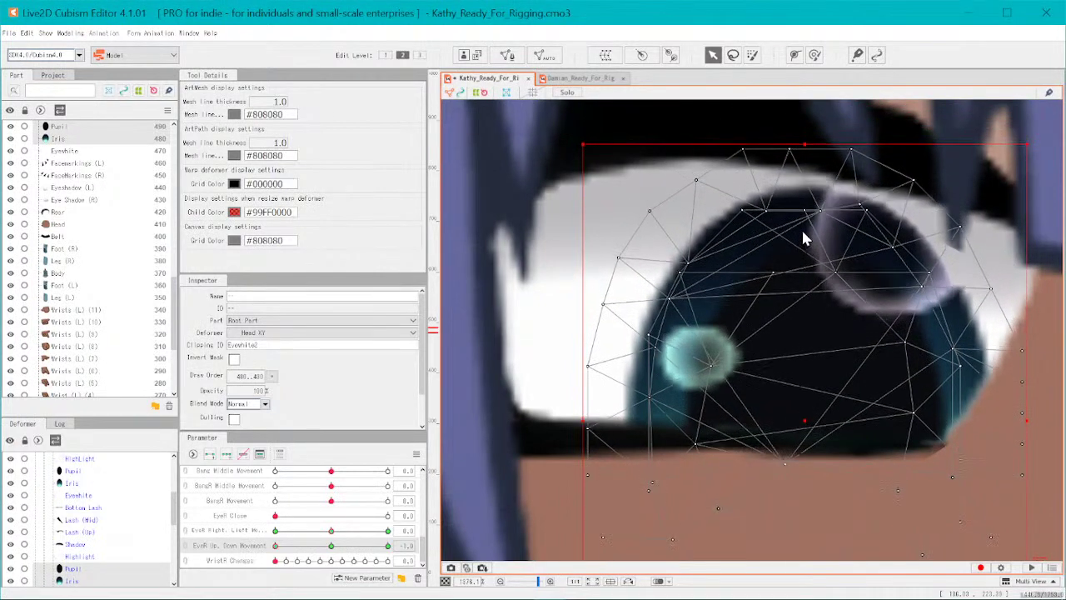
pyautogui.press('Down')
pyautogui.press('Down')
pyautogui.press('Down')
pyautogui.press('Down')
pyautogui.press('Down')
pyautogui.press('Down')
pyautogui.press('Down')
pyautogui.press('Down')
pyautogui.press('Down')
pyautogui.press('Down')
pyautogui.press('Down')
pyautogui.press('Down')
pyautogui.press('Down')
pyautogui.press('Down')
pyautogui.press('Down')
pyautogui.press('Down')
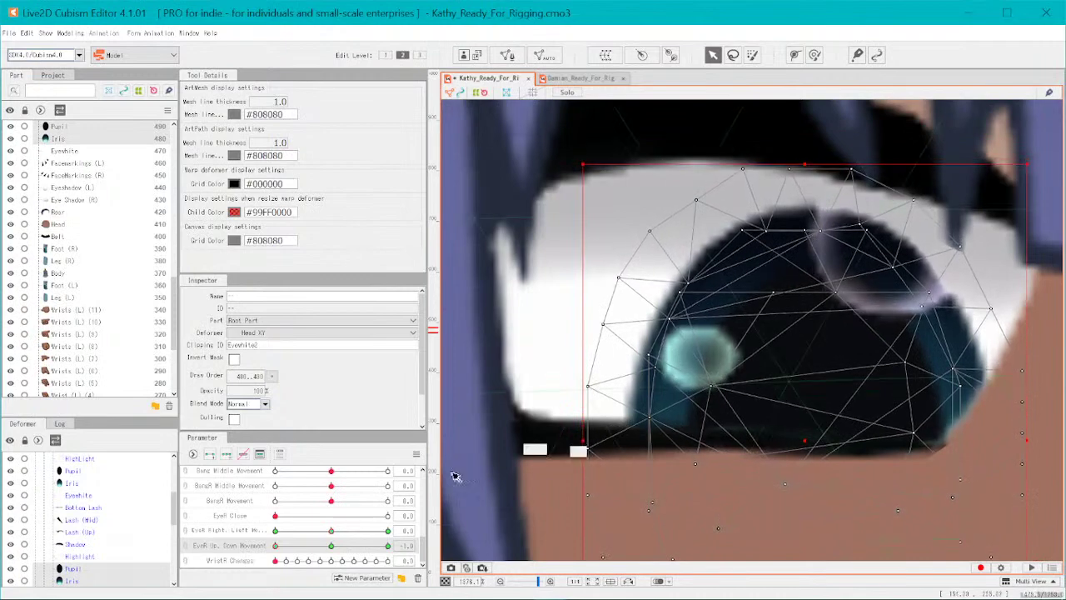
# - At EyeR Up, Down Movement 1.0, move the right eye's Pupil and Iris straight up until eye white shows beneath the iris
pyautogui.moveTo(294, 548); pyautogui.dragTo(455, 539)
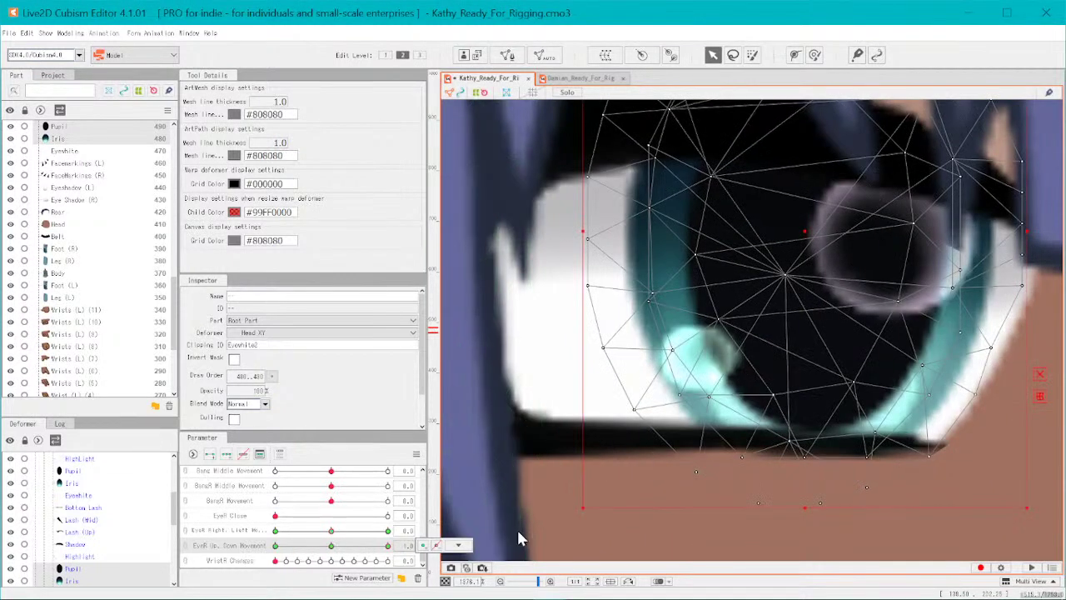
pyautogui.press('Up')
pyautogui.press('Up')
pyautogui.press('Up')
pyautogui.press('Up')
pyautogui.press('Up')
pyautogui.press('Up')
pyautogui.press('Up')
pyautogui.press('Up')
pyautogui.press('Up')
pyautogui.press('Up')
pyautogui.press('Up')
pyautogui.press('Up')
pyautogui.press('Up')
pyautogui.press('Up')
pyautogui.press('Up')
pyautogui.press('Up')
pyautogui.press('Up')
pyautogui.press('Up')
pyautogui.press('Up')
pyautogui.press('Up')
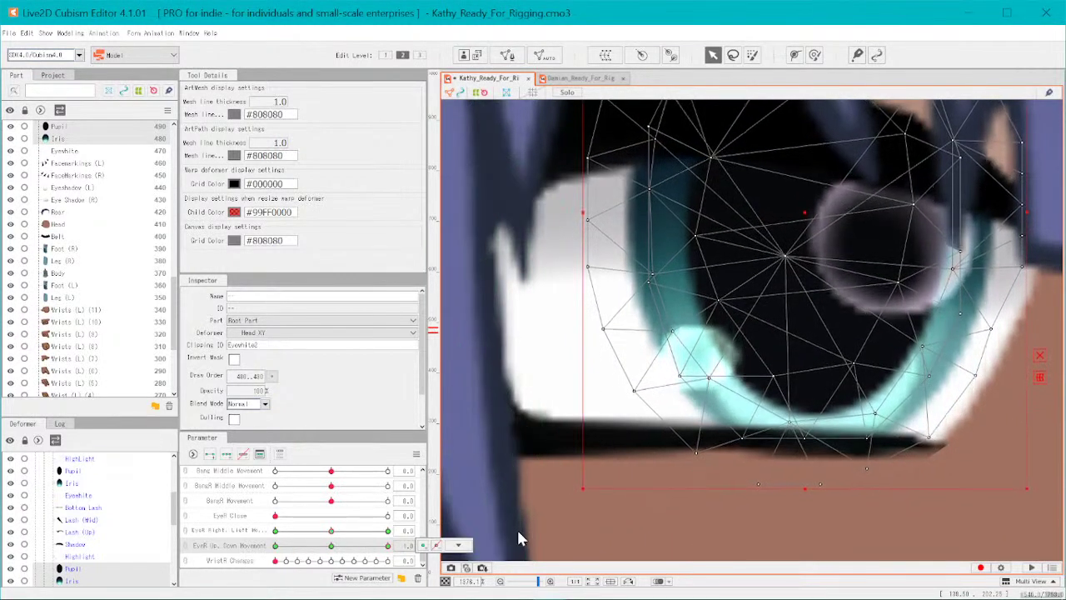
pyautogui.press('Up')
pyautogui.press('Up')
pyautogui.press('Up')
pyautogui.press('Up')
pyautogui.press('Up')
pyautogui.press('Up')
pyautogui.press('Up')
pyautogui.press('Up')
pyautogui.press('Up')
pyautogui.press('Up')
pyautogui.press('Up')
pyautogui.press('Up')
pyautogui.press('Up')
pyautogui.press('Up')
pyautogui.press('Up')
pyautogui.press('Up')
pyautogui.press('Up')
pyautogui.press('Up')
pyautogui.press('Up')
pyautogui.press('Up')
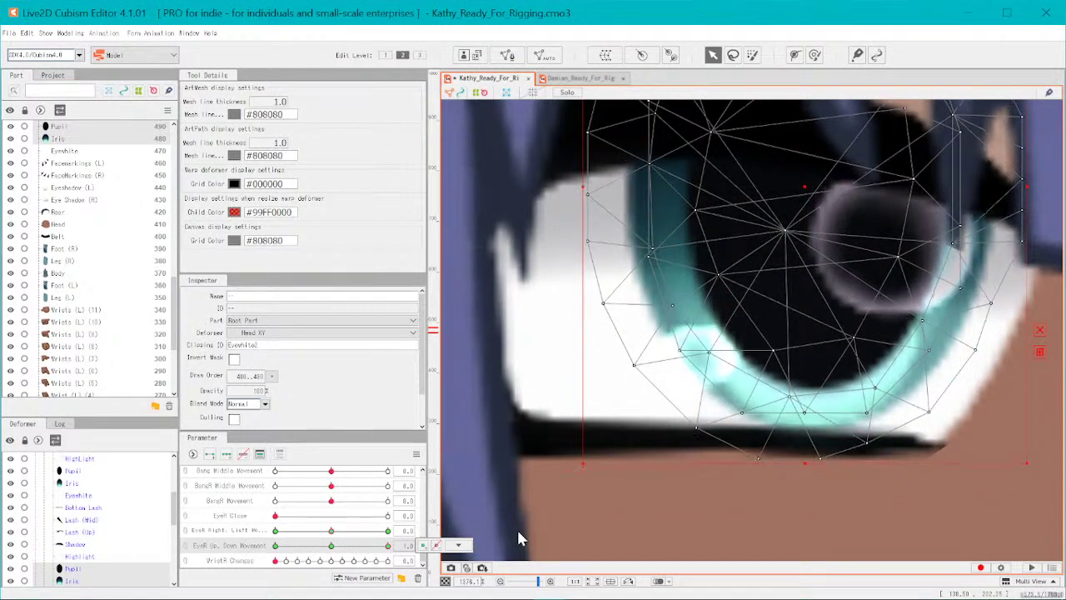
pyautogui.press('Up')
pyautogui.press('Up')
pyautogui.press('Up')
pyautogui.press('Up')
pyautogui.press('Up')
pyautogui.press('Up')
pyautogui.press('Up')
pyautogui.press('Up')
pyautogui.press('Up')
pyautogui.press('Up')
pyautogui.press('Up')
pyautogui.press('Up')
pyautogui.press('Up')
pyautogui.press('Up')
pyautogui.press('Up')
pyautogui.press('Up')
pyautogui.press('Up')
pyautogui.press('Up')
pyautogui.press('Up')
pyautogui.press('Up')
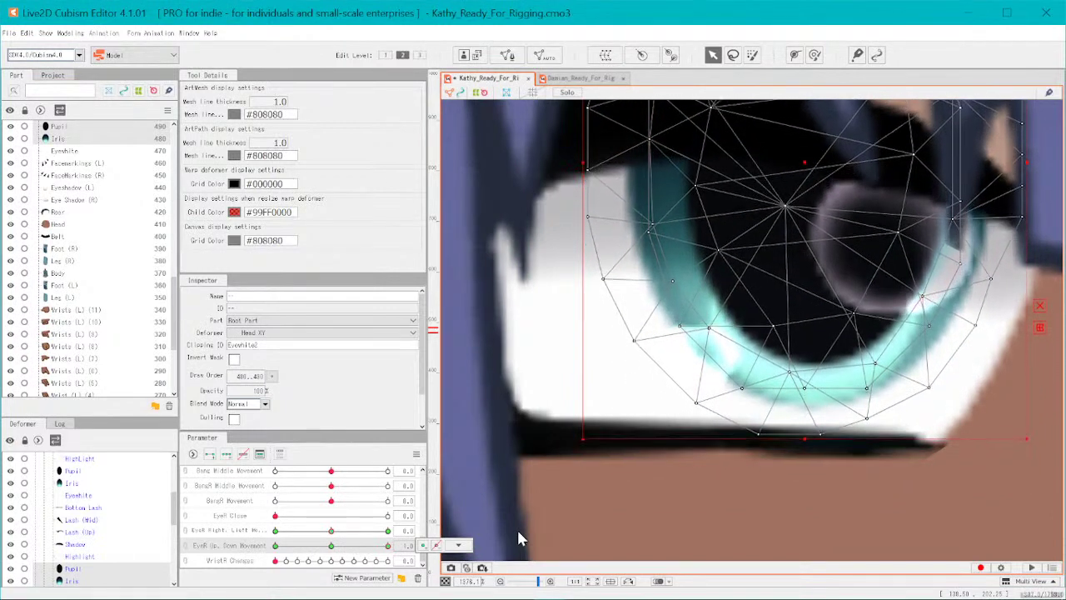
pyautogui.press('Up')
pyautogui.press('Up')
pyautogui.press('Up')
pyautogui.press('Up')
pyautogui.press('Up')
pyautogui.press('Up')
pyautogui.press('Up')
pyautogui.press('Up')
pyautogui.press('Up')
pyautogui.press('Up')
pyautogui.press('Up')
pyautogui.press('Up')
pyautogui.press('Up')
pyautogui.press('Up')
pyautogui.press('Up')
pyautogui.press('Up')
pyautogui.press('Up')
pyautogui.press('Up')
pyautogui.press('Up')
pyautogui.press('Up')
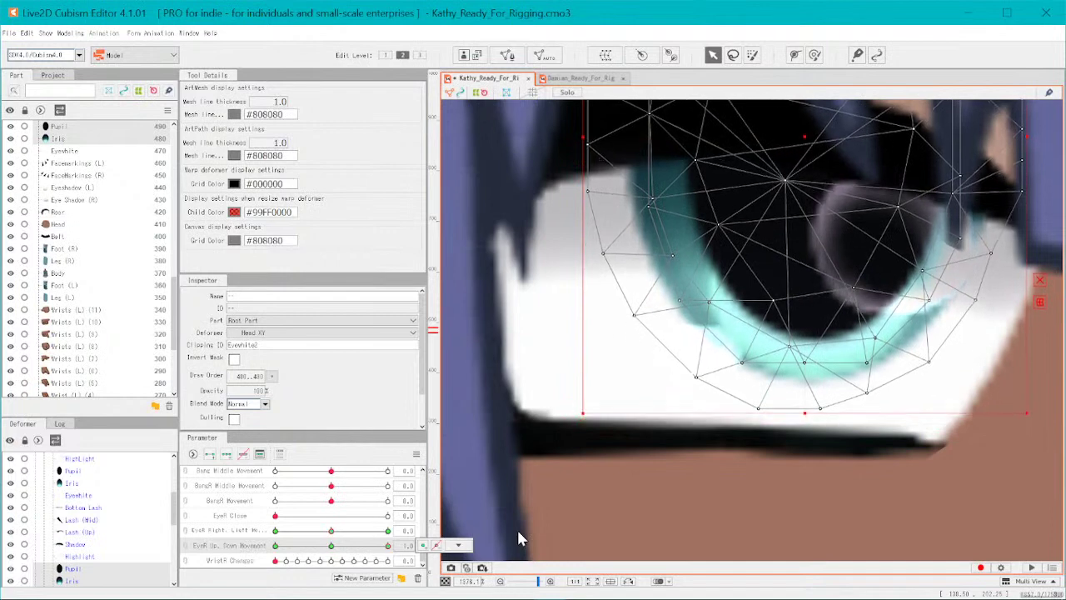
pyautogui.press('Up')
pyautogui.press('Up')
pyautogui.press('Up')
pyautogui.press('Up')
pyautogui.press('Up')
pyautogui.press('Up')
pyautogui.press('Up')
pyautogui.press('Up')
pyautogui.press('Up')
pyautogui.press('Up')
pyautogui.press('Up')
pyautogui.press('Up')
pyautogui.press('Up')
pyautogui.press('Up')
pyautogui.press('Up')
pyautogui.press('Up')
pyautogui.press('Up')
pyautogui.press('Up')
pyautogui.press('Up')
pyautogui.press('Up')
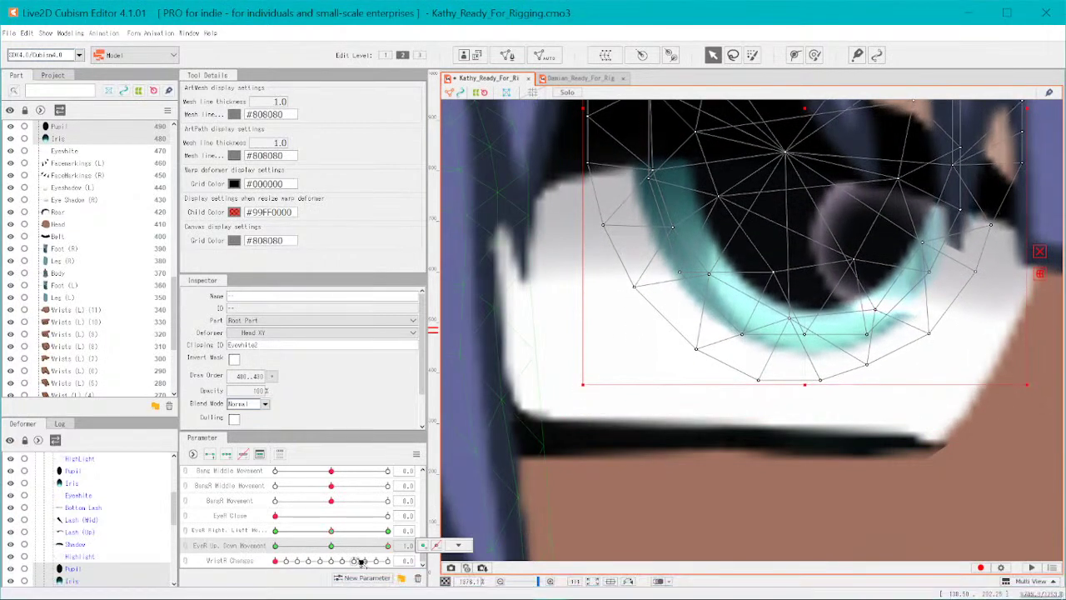
# - Preview the right eye's vertical movement on the whole face by varying EyeR Up, Down Movement with nothing selected
pyautogui.scroll(-11, 581, 526)
pyautogui.click(884, 451)
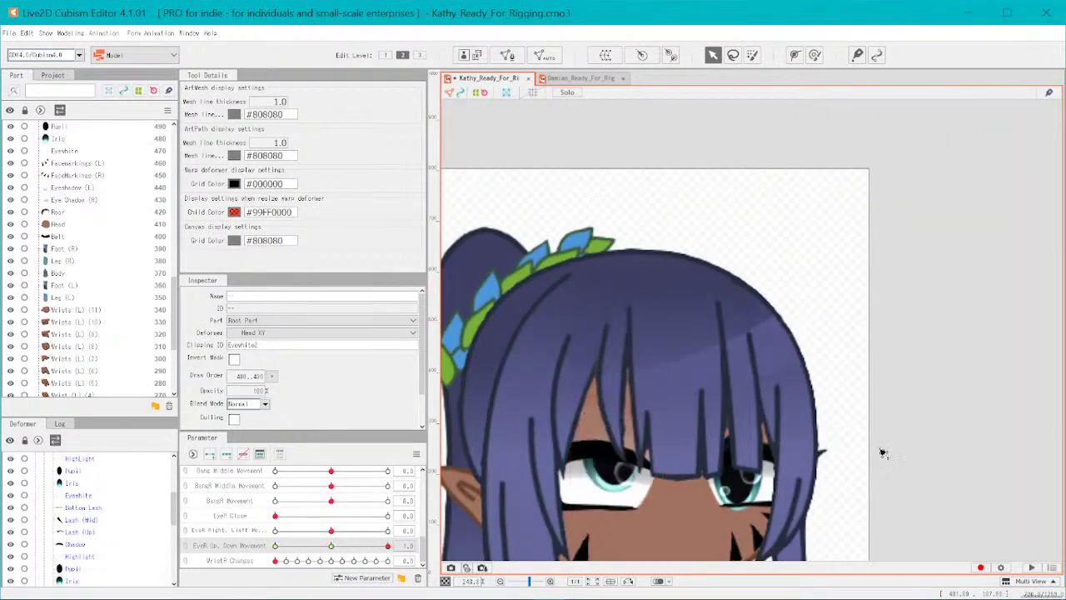
pyautogui.moveTo(388, 546); pyautogui.dragTo(476, 564)
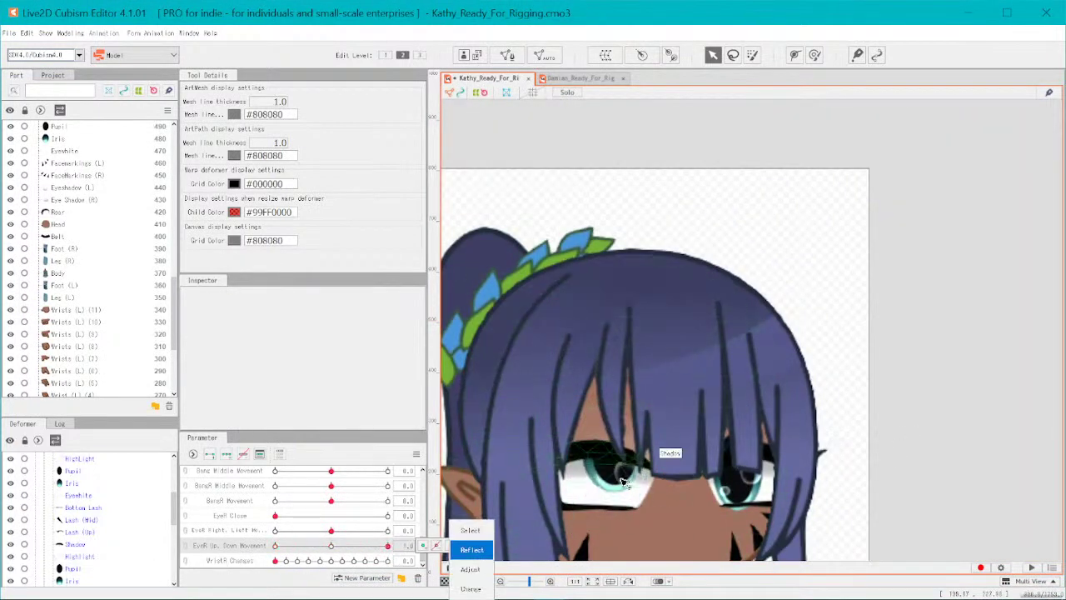
# - At EyeR Up, Down Movement 1.0, nudge the right eye's large Highlight straight up to follow the raised pupil
pyautogui.click(662, 496)
pyautogui.scroll(10, 667, 492)
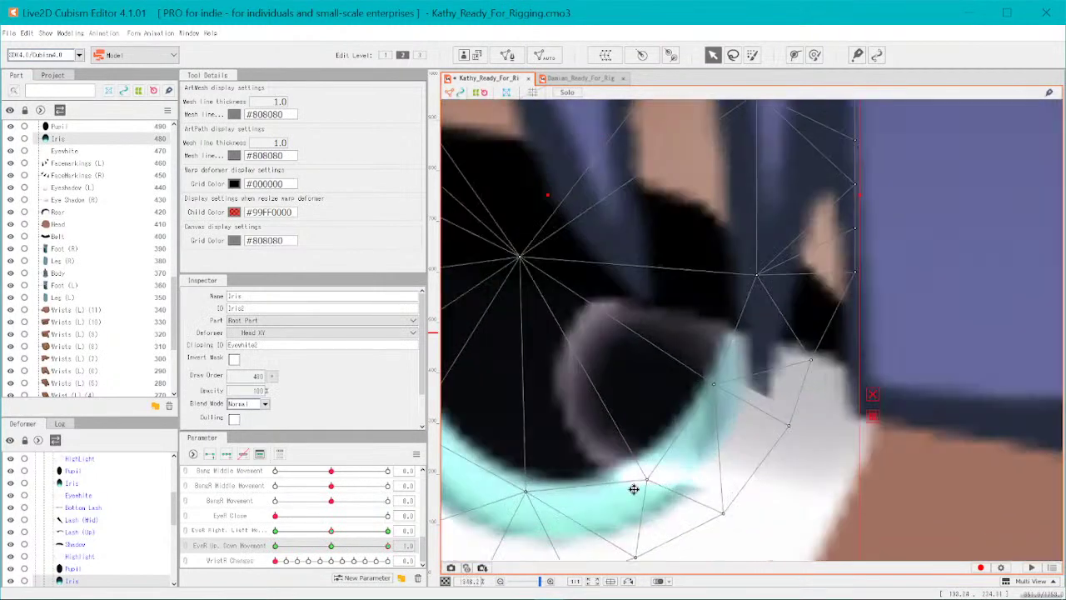
pyautogui.click(689, 481)
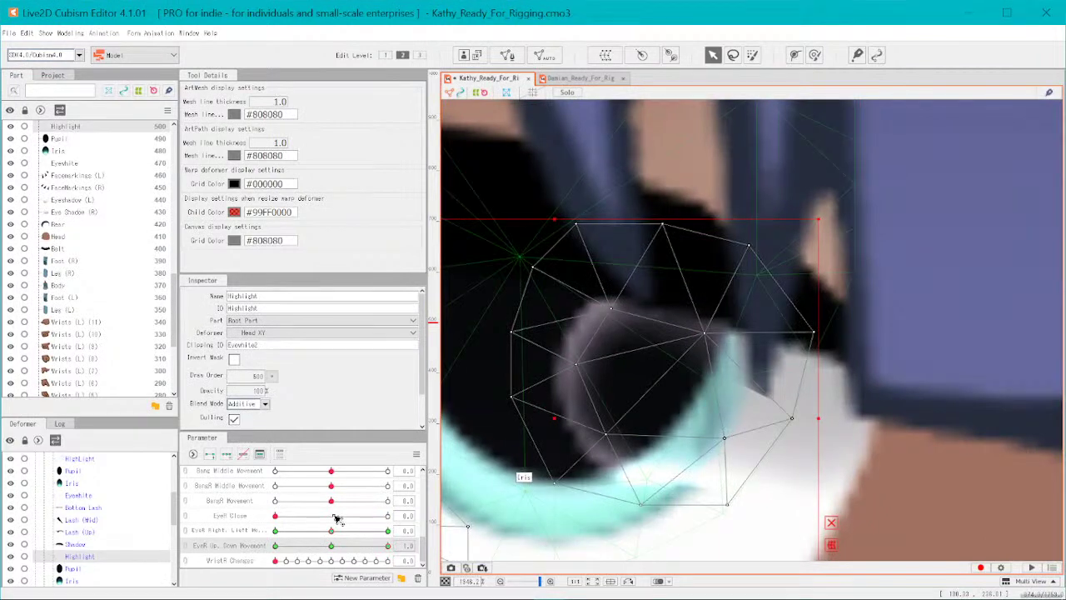
pyautogui.press('Up')
pyautogui.press('Up')
pyautogui.press('Up')
pyautogui.press('Up')
pyautogui.press('Up')
pyautogui.press('Up')
pyautogui.press('Up')
pyautogui.press('Up')
pyautogui.press('Up')
pyautogui.press('Up')
pyautogui.press('Up')
pyautogui.press('Up')
pyautogui.press('Up')
pyautogui.press('Up')
pyautogui.press('Up')
pyautogui.press('Up')
pyautogui.press('Up')
pyautogui.press('Up')
pyautogui.press('Up')
pyautogui.press('Up')
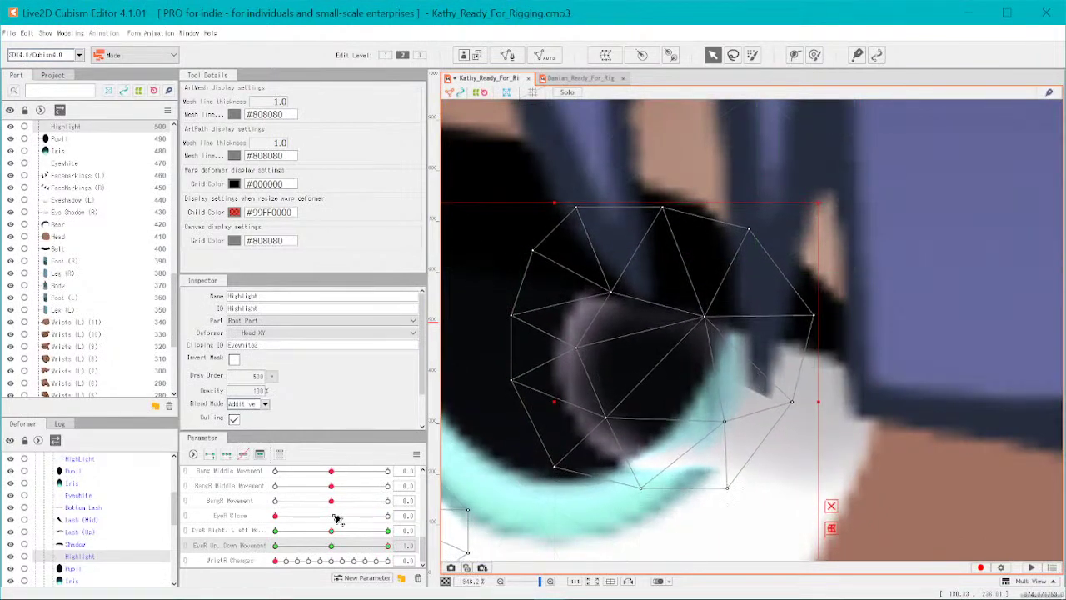
pyautogui.press('Up')
pyautogui.press('Up')
pyautogui.press('Up')
pyautogui.press('Up')
pyautogui.press('Up')
pyautogui.press('Up')
pyautogui.press('Up')
pyautogui.press('Up')
pyautogui.press('Up')
pyautogui.press('Up')
pyautogui.press('Up')
pyautogui.press('Up')
pyautogui.press('Up')
pyautogui.press('Up')
pyautogui.press('Up')
pyautogui.press('Up')
pyautogui.press('Up')
pyautogui.press('Up')
pyautogui.press('Up')
pyautogui.press('Up')
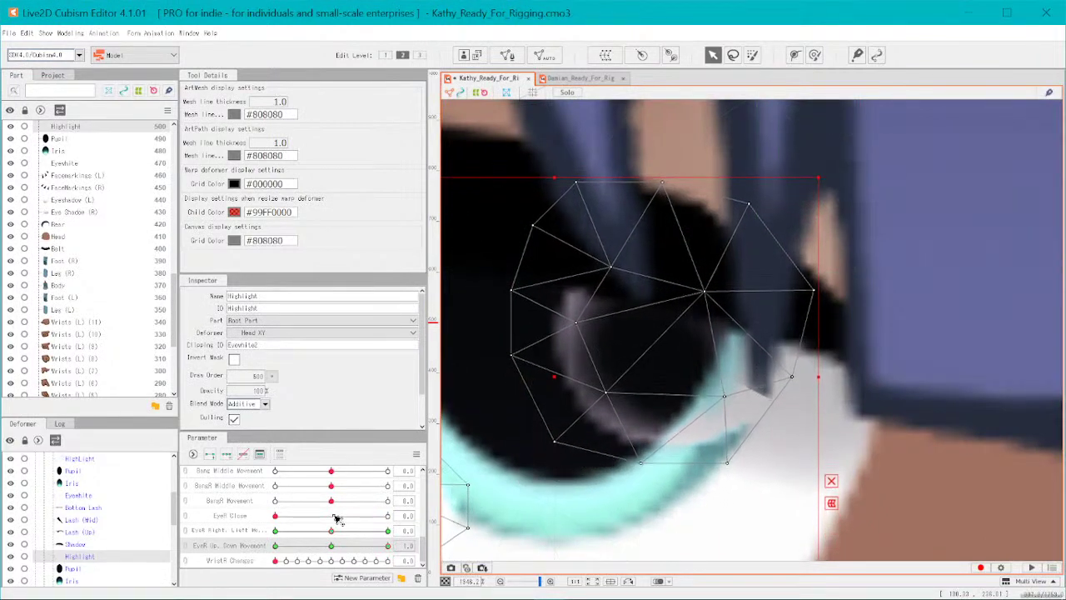
pyautogui.press('Up')
pyautogui.press('Up')
pyautogui.press('Up')
pyautogui.press('Up')
pyautogui.press('Up')
pyautogui.press('Up')
# - At EyeR Up, Down Movement -1.0, nudge the right eye's large Highlight straight down to follow the lowered pupil
pyautogui.moveTo(385, 547); pyautogui.dragTo(75, 587)
pyautogui.press('Down')
pyautogui.press('Down')
pyautogui.press('Down')
pyautogui.press('Down')
pyautogui.press('Down')
pyautogui.press('Down')
pyautogui.press('Down')
pyautogui.press('Down')
pyautogui.press('Down')
pyautogui.press('Down')
pyautogui.press('Down')
pyautogui.press('Down')
pyautogui.press('Down')
pyautogui.press('Down')
pyautogui.press('Down')
pyautogui.press('Down')
pyautogui.press('Down')
pyautogui.press('Down')
pyautogui.press('Down')
pyautogui.press('Down')
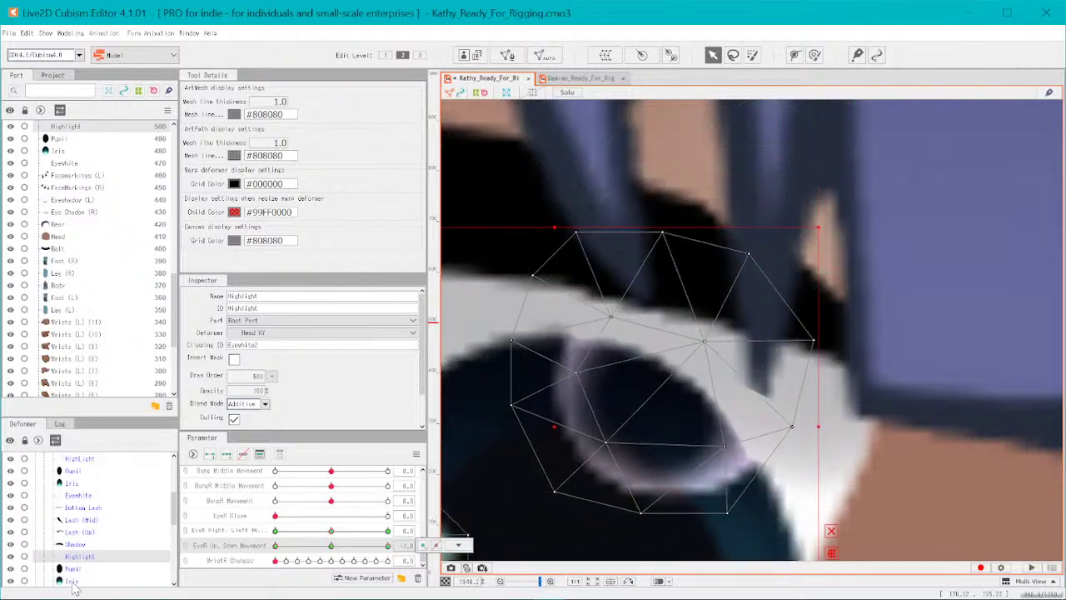
pyautogui.press('Down')
pyautogui.press('Down')
pyautogui.press('Down')
pyautogui.press('Down')
pyautogui.press('Down')
pyautogui.press('Down')
pyautogui.press('Down')
pyautogui.press('Down')
pyautogui.press('Down')
pyautogui.press('Down')
pyautogui.press('Down')
pyautogui.press('Down')
pyautogui.press('Down')
pyautogui.press('Down')
pyautogui.press('Down')
pyautogui.press('Down')
pyautogui.press('Down')
pyautogui.press('Down')
pyautogui.press('Down')
pyautogui.press('Down')
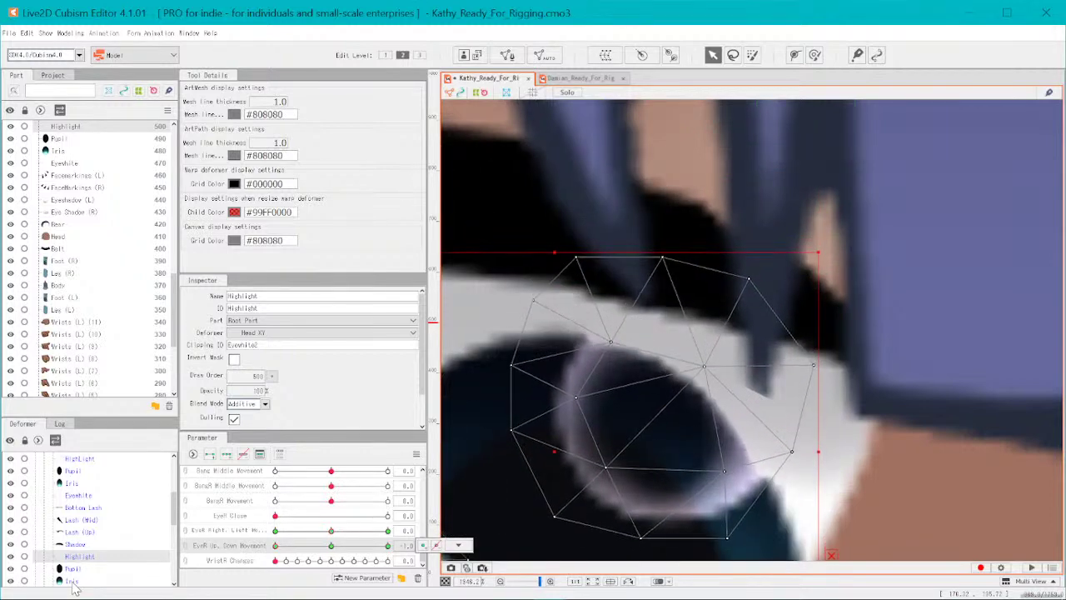
pyautogui.press('Down')
pyautogui.press('Down')
pyautogui.press('Down')
pyautogui.press('Down')
pyautogui.press('Down')
pyautogui.press('Down')
pyautogui.press('Down')
pyautogui.press('Down')
pyautogui.press('Down')
pyautogui.press('Down')
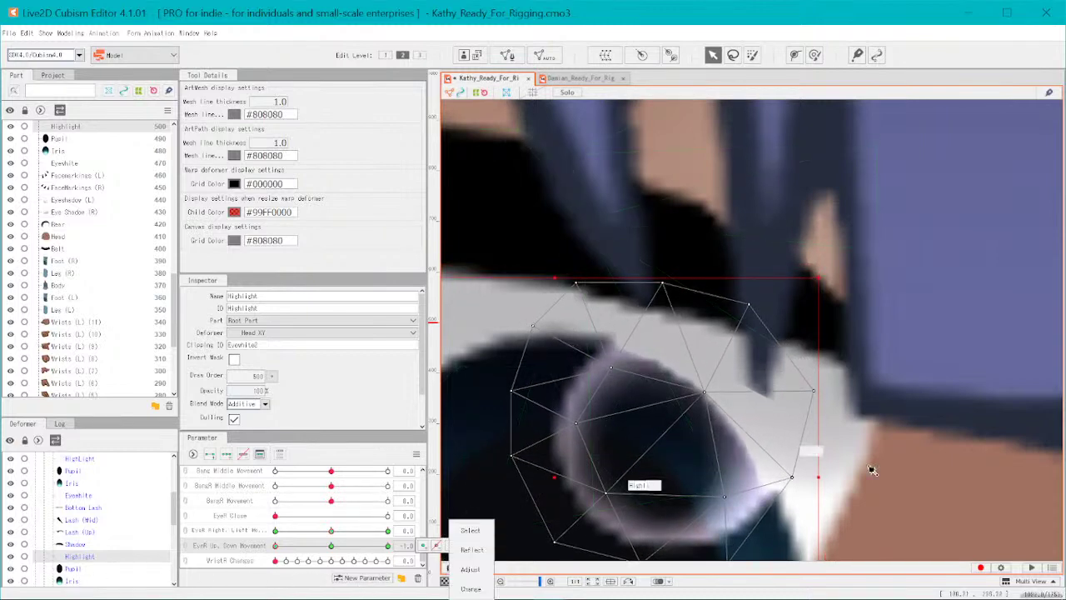
# - Check the lowered right eye on the whole face with nothing selected and return EyeR Up, Down Movement to 0.0
pyautogui.click(945, 505)
pyautogui.scroll(-6, 905, 522)
pyautogui.click(485, 552)
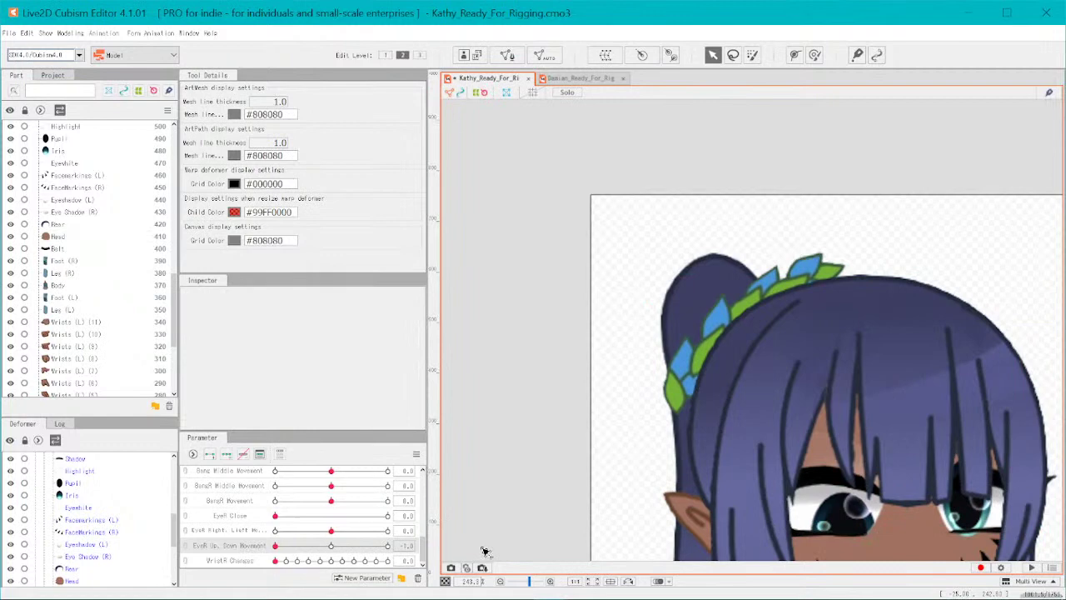
pyautogui.click(332, 548)
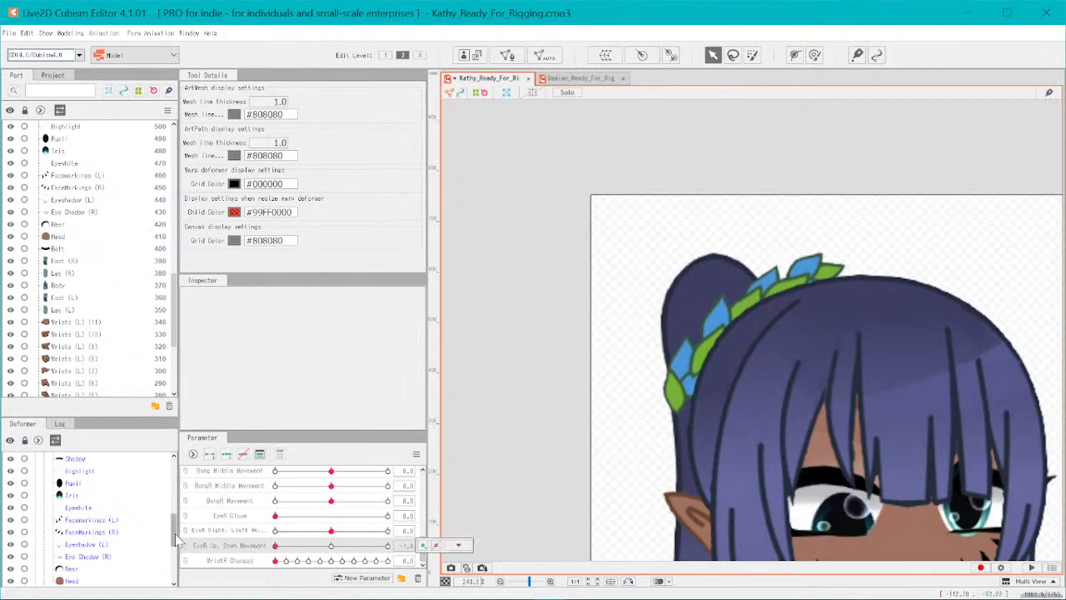
pyautogui.hotkey('ctrl', 'z')
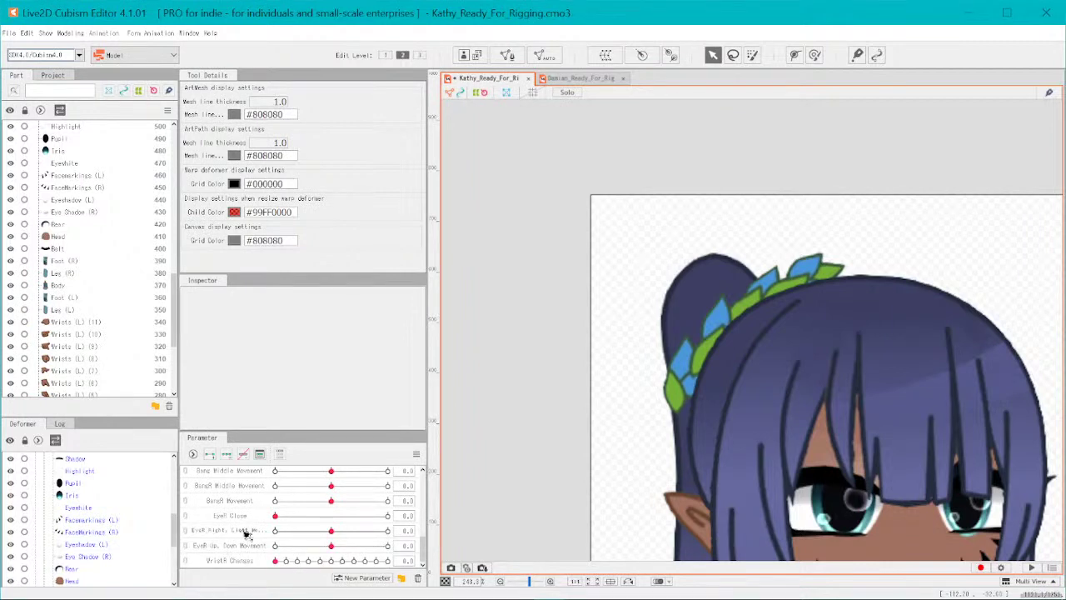
# - Link EyeR Right, Left Movement with EyeR Up, Down Movement into one two-axis control and test its -1.0, -1.0 corner
pyautogui.click(190, 534)
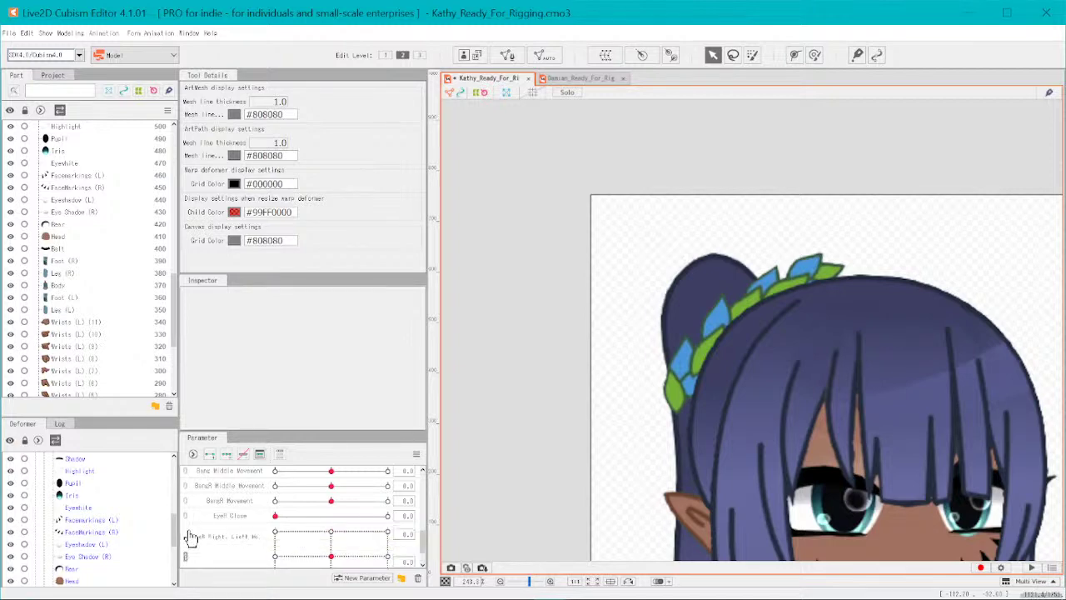
pyautogui.scroll(-3, 406, 538)
pyautogui.moveTo(331, 520); pyautogui.dragTo(242, 588)
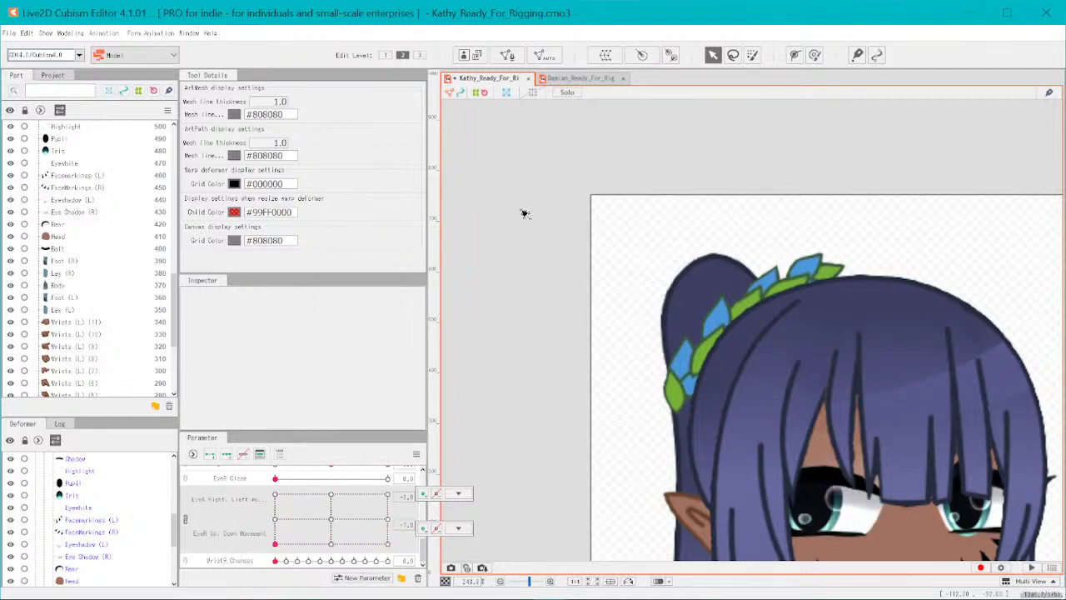
# - Switch to the Damian_Ready_For_Rigging model and preview its linked EyeL movement at the diagonal corners before returning it to centre
pyautogui.click(581, 79)
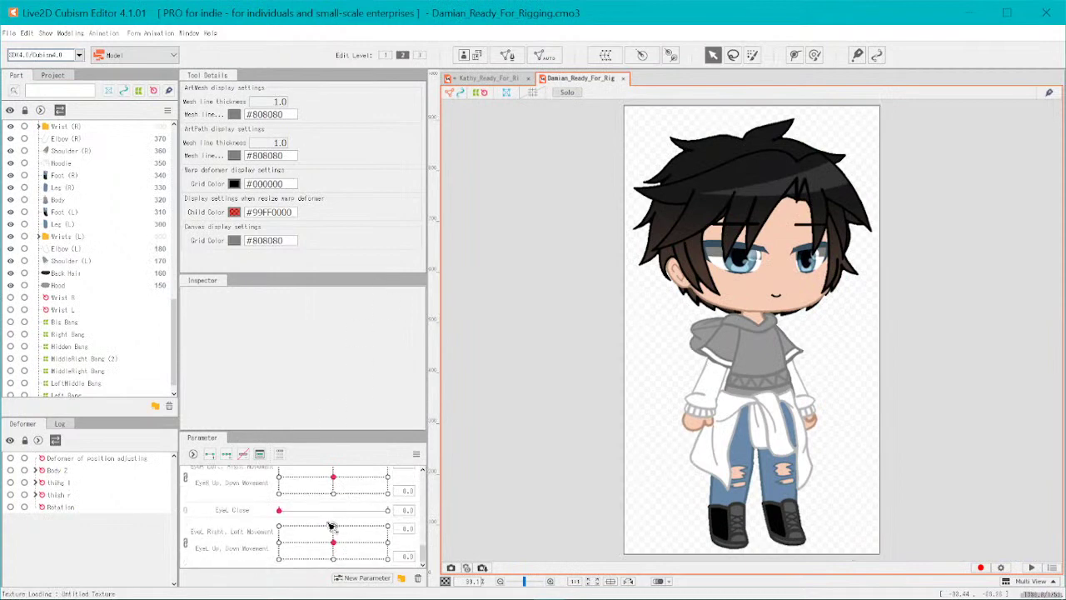
pyautogui.moveTo(337, 548); pyautogui.dragTo(279, 558)
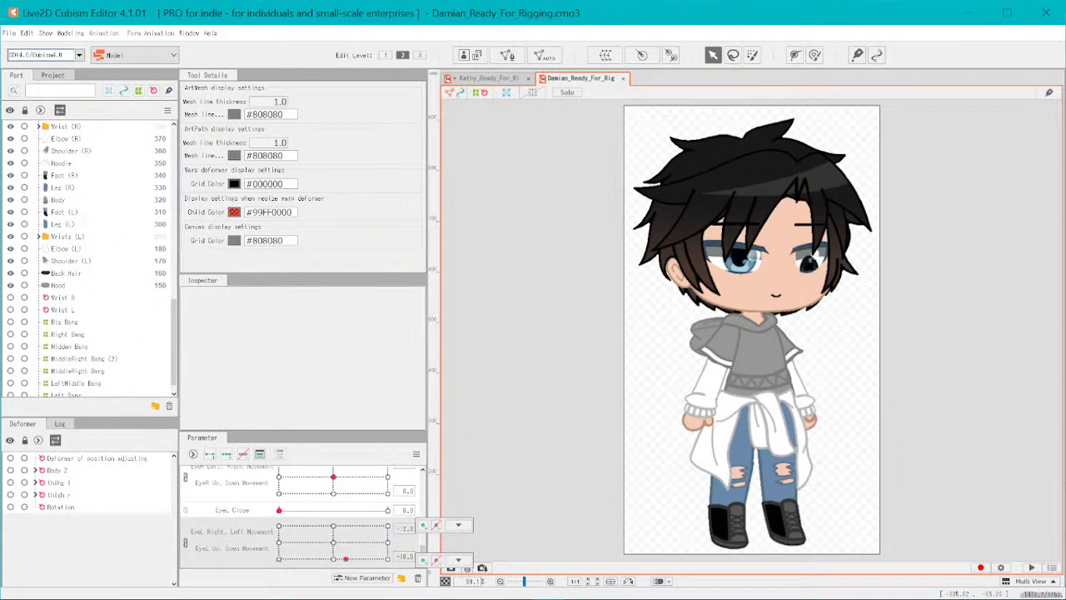
pyautogui.click(458, 559)
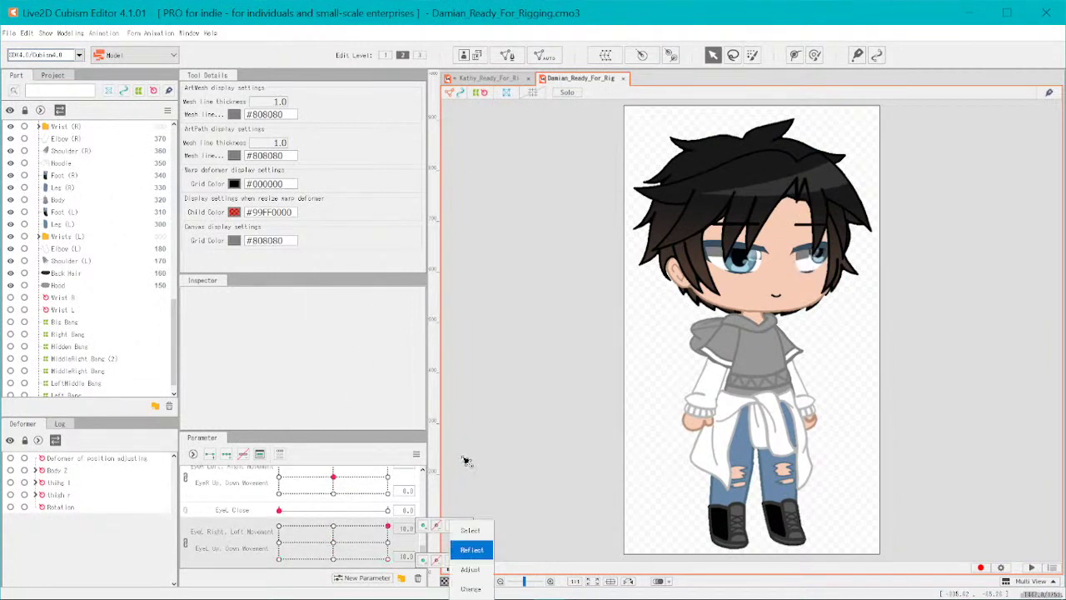
pyautogui.click(120, 499)
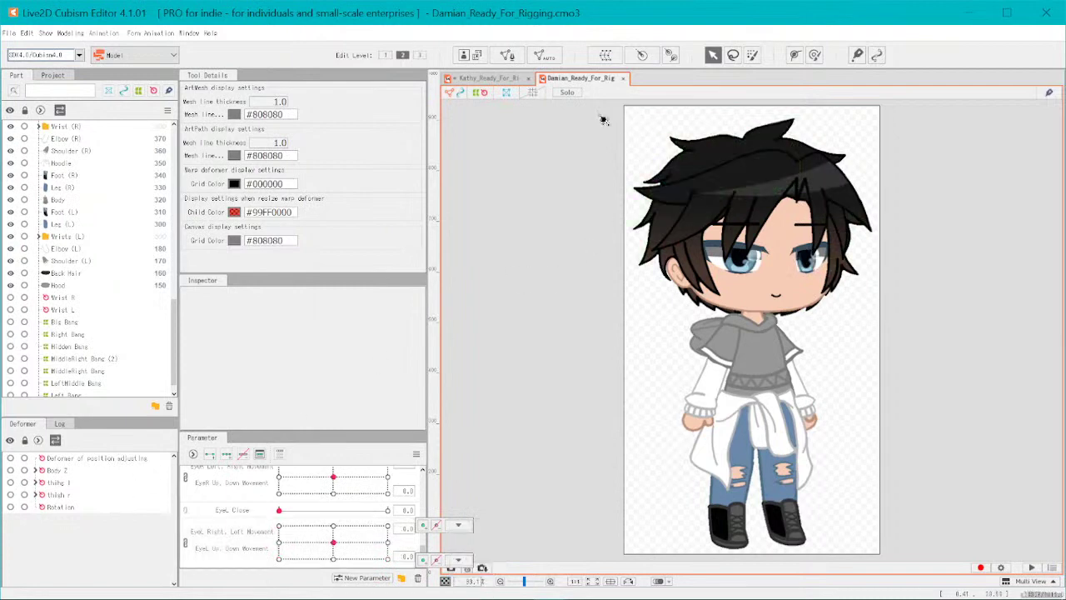
# - Return to the Kathy_Ready_For_Rigging model and reset the linked EyeR movement parameters to 0.0, 0.0
pyautogui.click(509, 81)
pyautogui.scroll(-4, 833, 350)
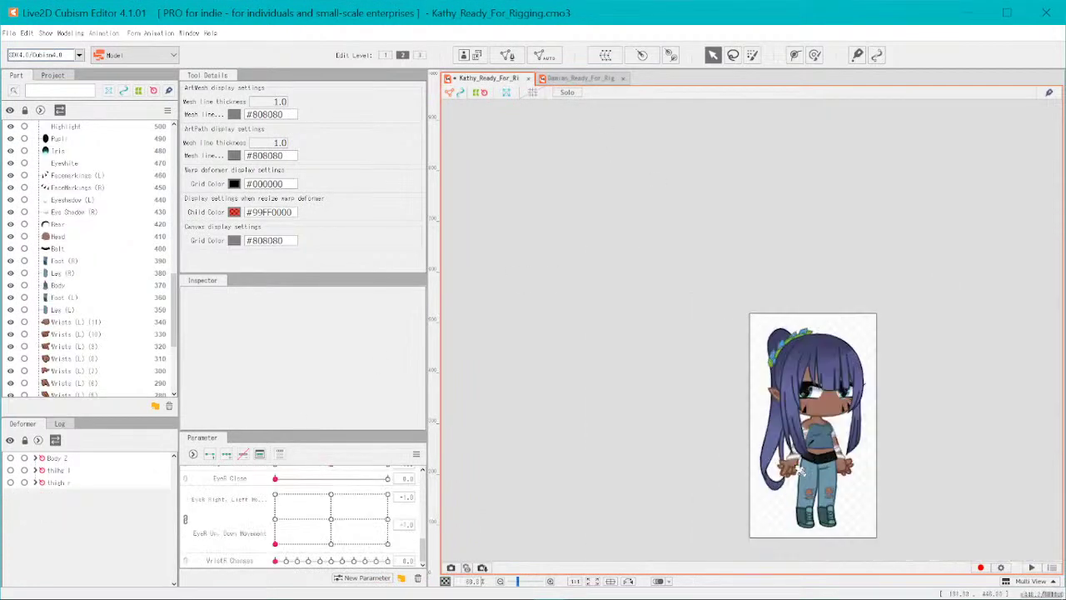
pyautogui.scroll(2, 923, 344)
pyautogui.scroll(5, 923, 343)
pyautogui.moveTo(334, 539)
pyautogui.mouseDown()
pyautogui.moveTo(351, 531)
pyautogui.moveTo(331, 520)
pyautogui.mouseUp()
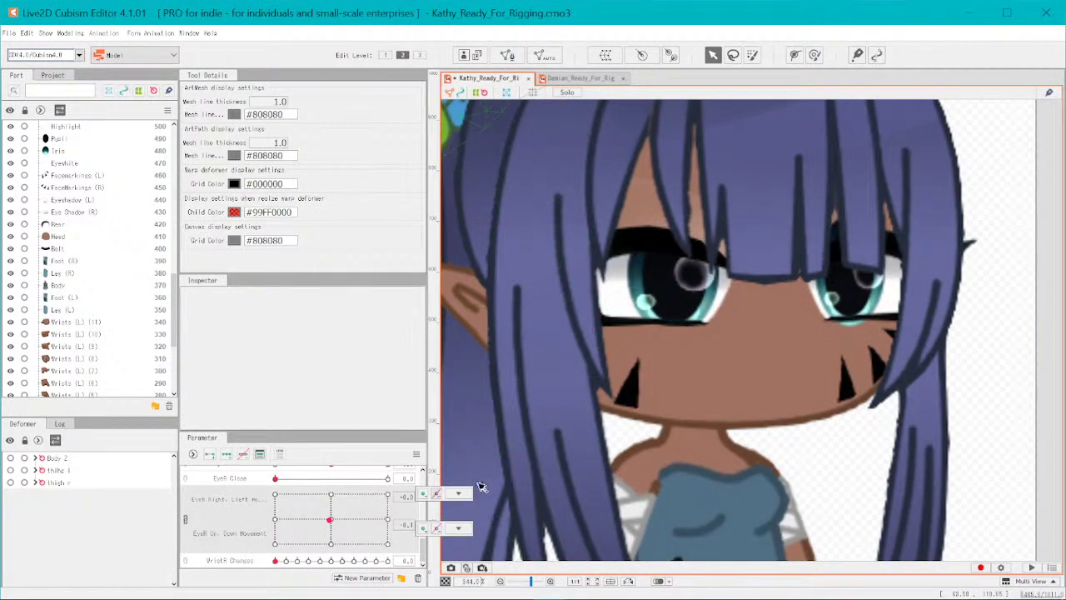
pyautogui.click(458, 493)
pyautogui.click(283, 530)
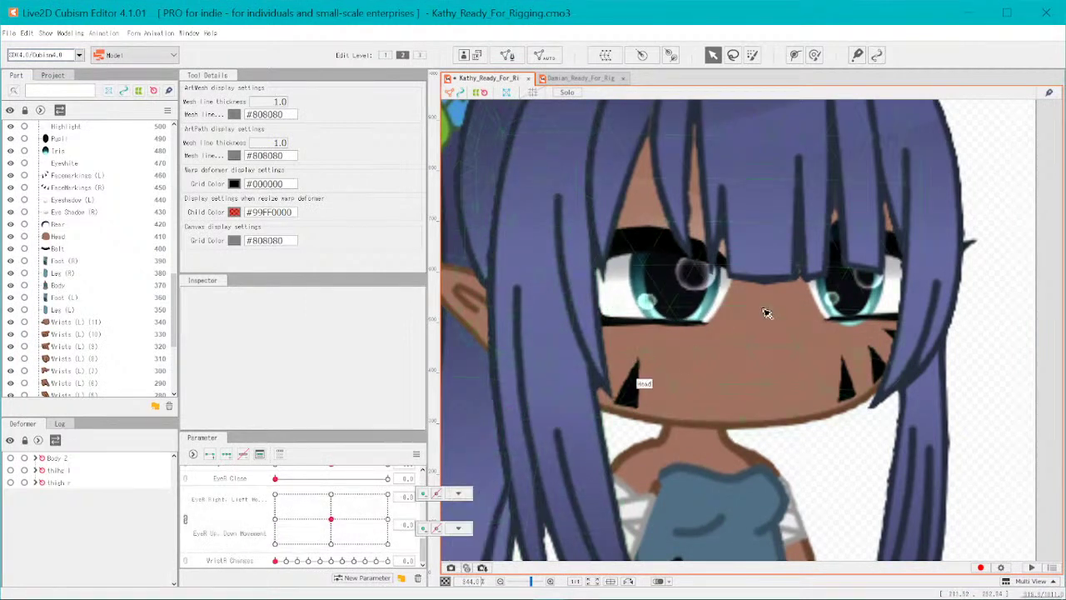
# - Synthesize the corner shapes of the right eye's Highlight, Pupil and Iris for EyeR Right, Left Movement and EyeR Up, Down Movement
pyautogui.scroll(5, 658, 258)
pyautogui.click(641, 257)
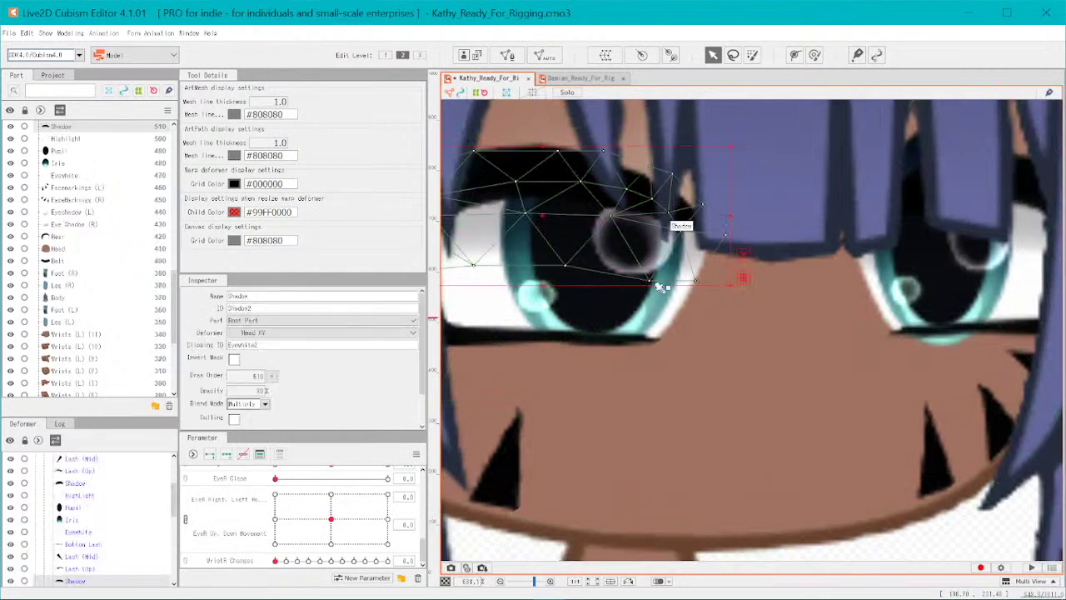
pyautogui.click(933, 546)
pyautogui.scroll(2, 631, 262)
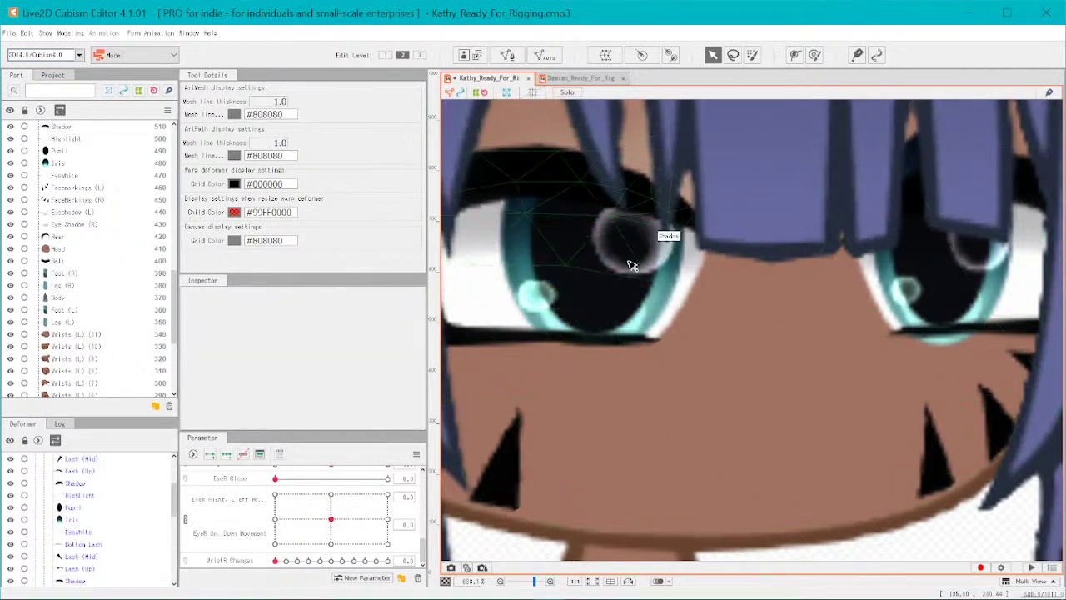
pyautogui.click(635, 278)
pyautogui.keyDown('shift'); pyautogui.click(546, 237); pyautogui.keyUp('shift')
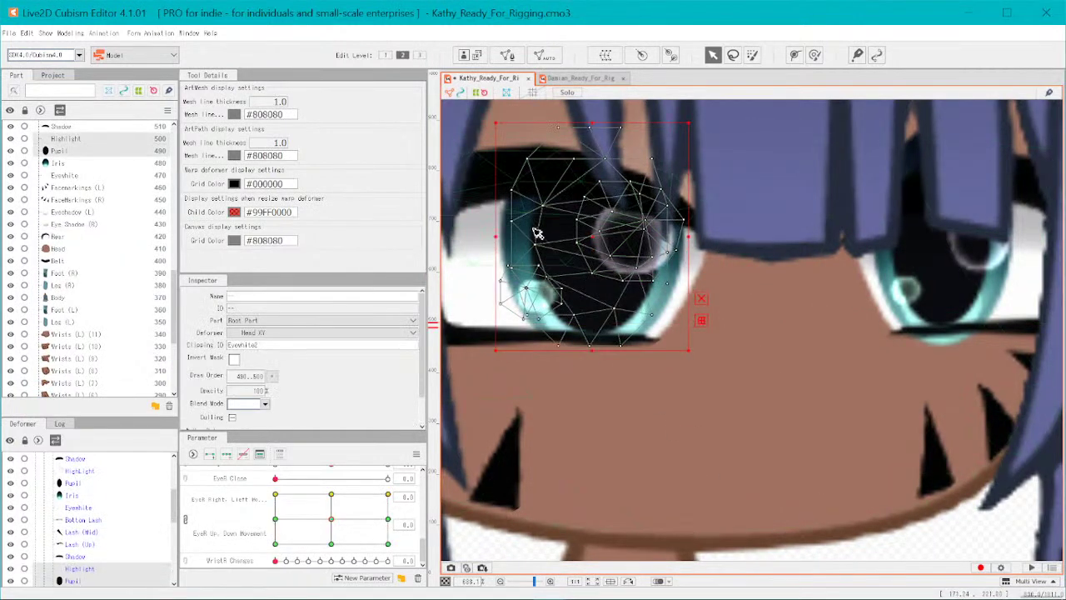
pyautogui.keyDown('shift'); pyautogui.click(526, 269); pyautogui.keyUp('shift')
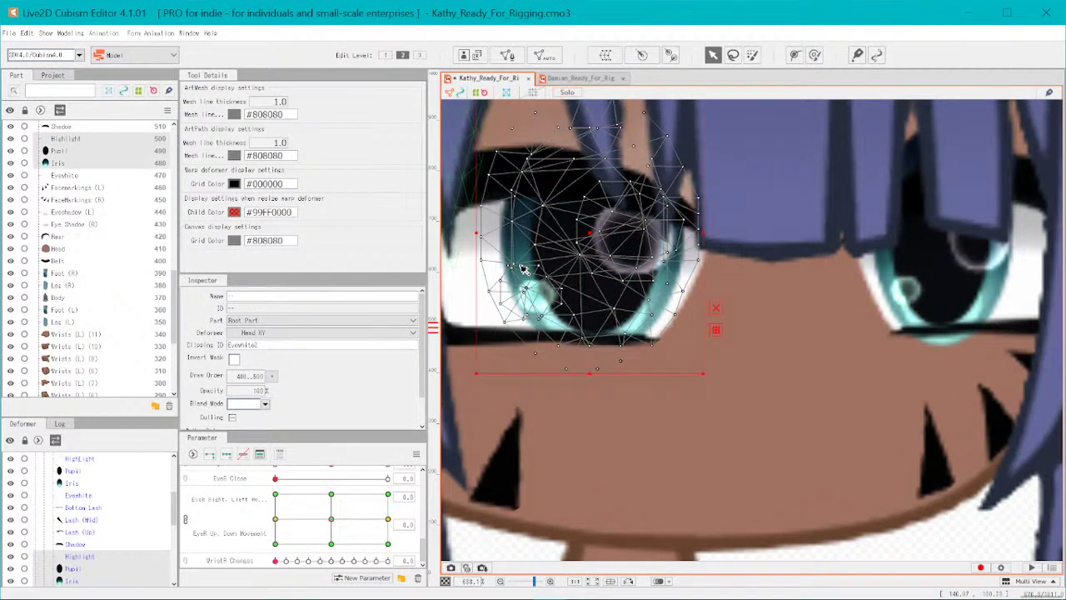
pyautogui.click(416, 456)
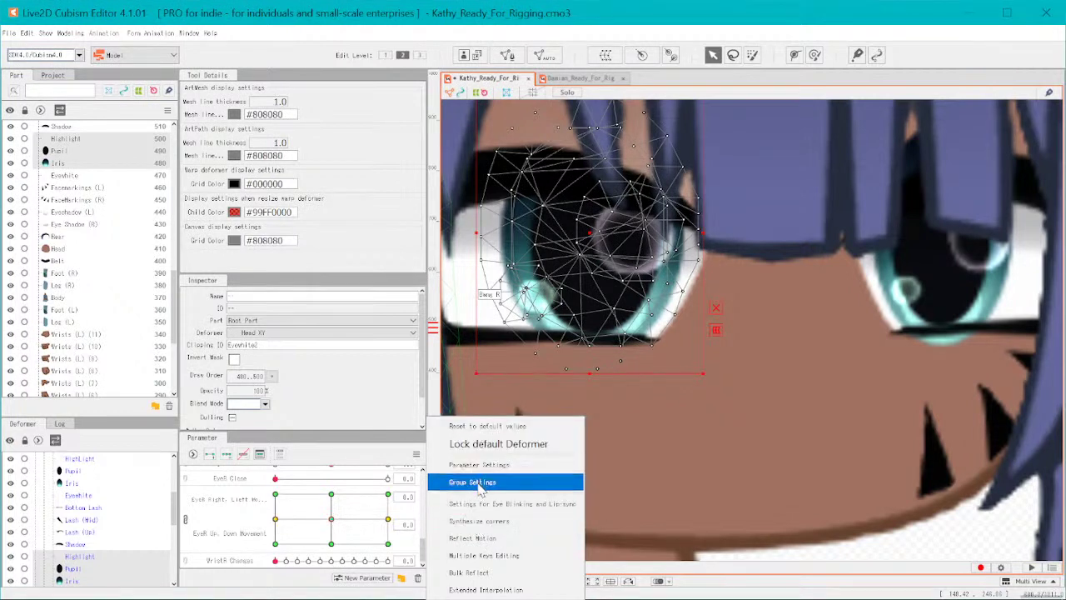
pyautogui.click(506, 525)
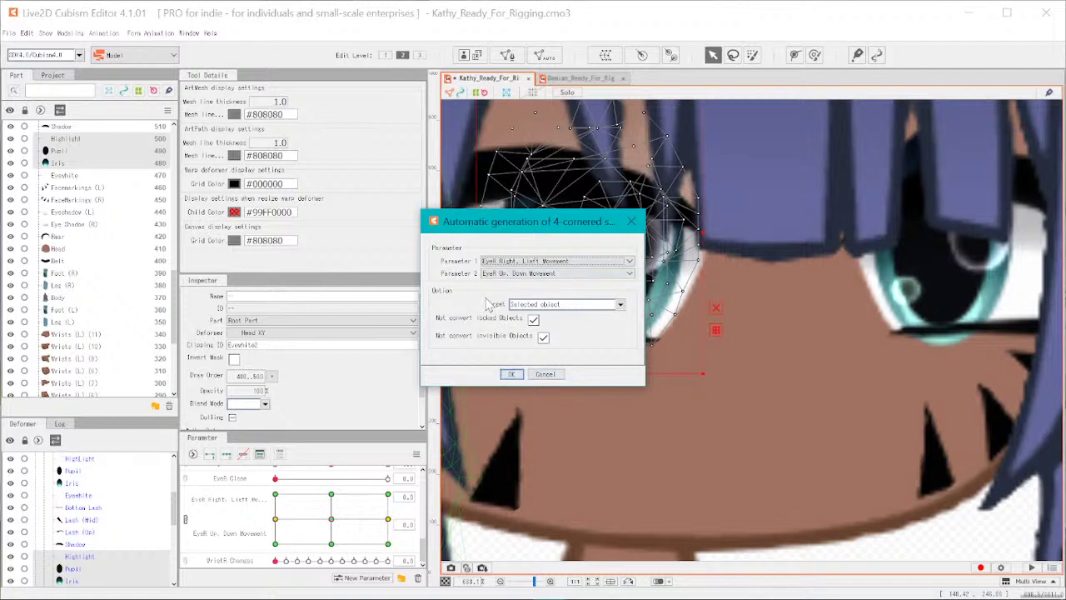
pyautogui.click(512, 374)
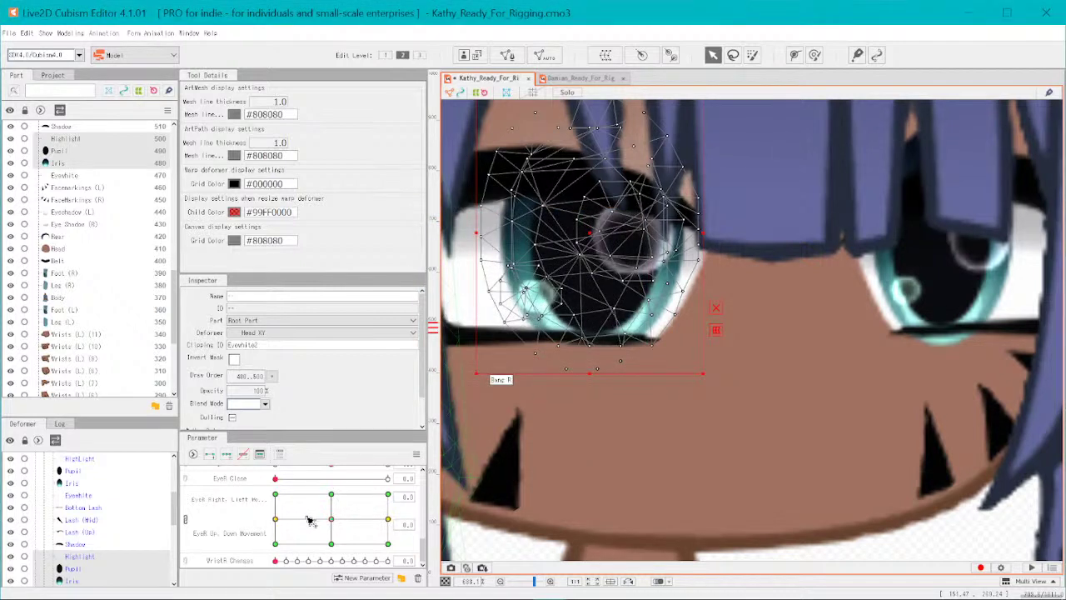
# - Preview the right eye's diagonal pose at 1.0, -1.0, return both EyeR movement parameters to centre and clear the selection
pyautogui.moveTo(321, 514); pyautogui.dragTo(619, 552)
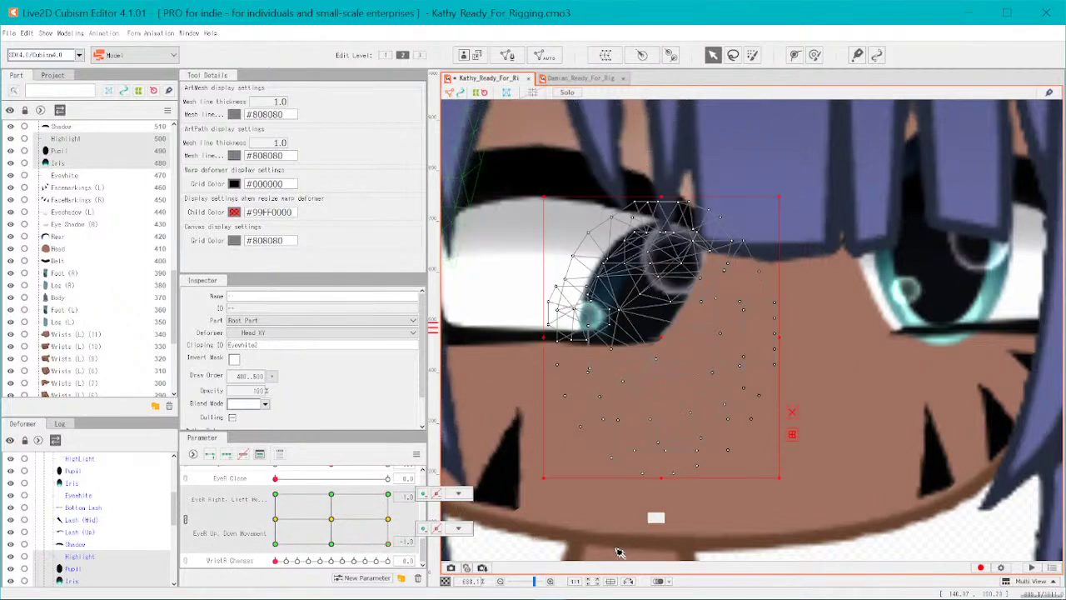
pyautogui.hotkey('ctrl', 'z')
pyautogui.scroll(-5, 612, 550)
pyautogui.click(962, 362)
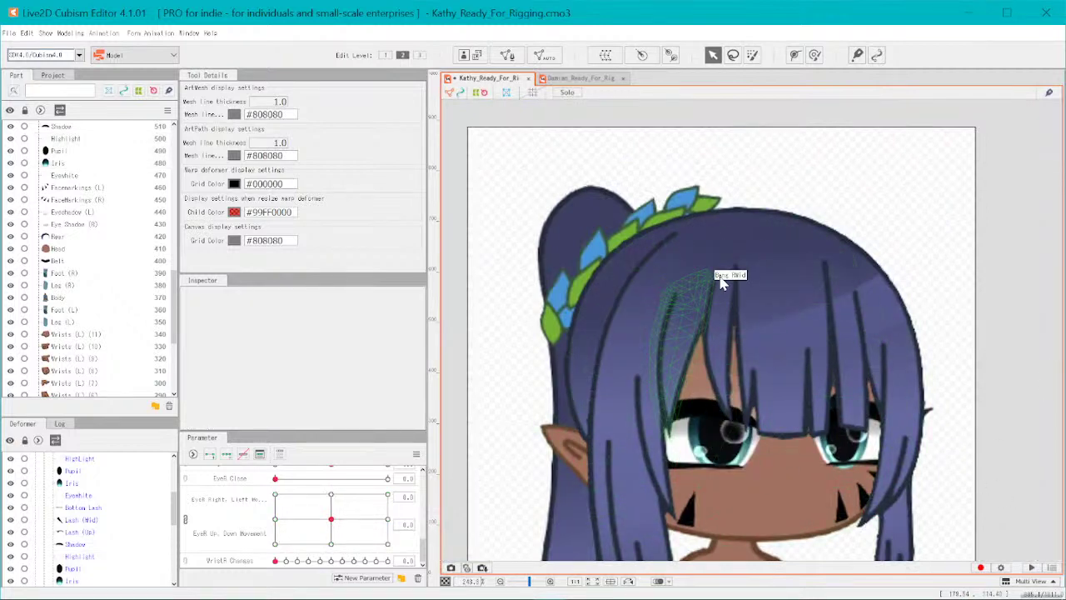
# - Close the Kathy_Ready_For_Rigging model and switch from the Model to the Animation workspace
pyautogui.click(530, 78)
pyautogui.click(487, 325)
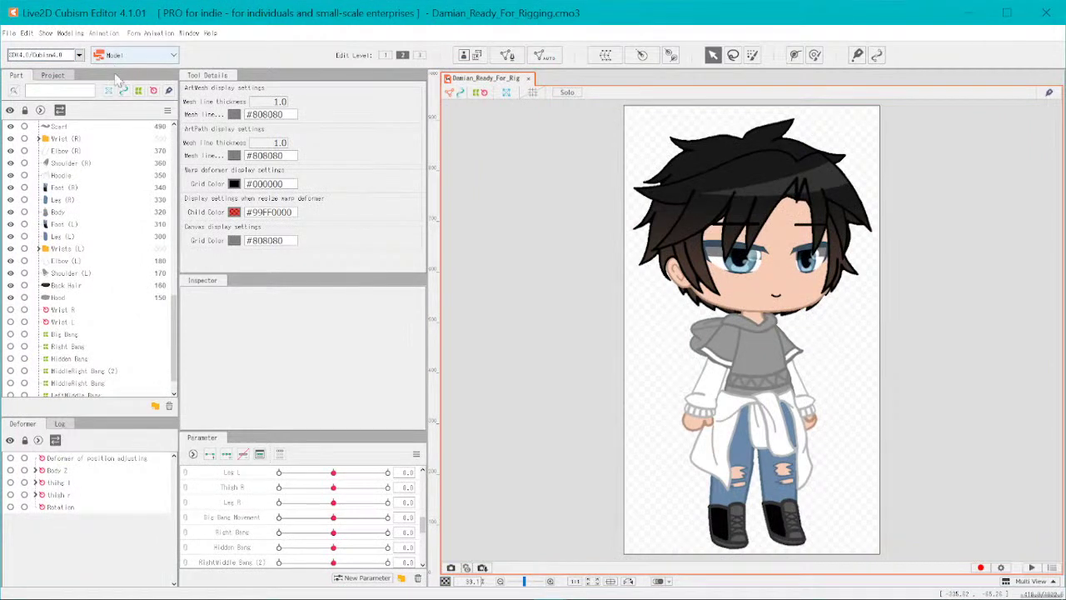
pyautogui.click(142, 62)
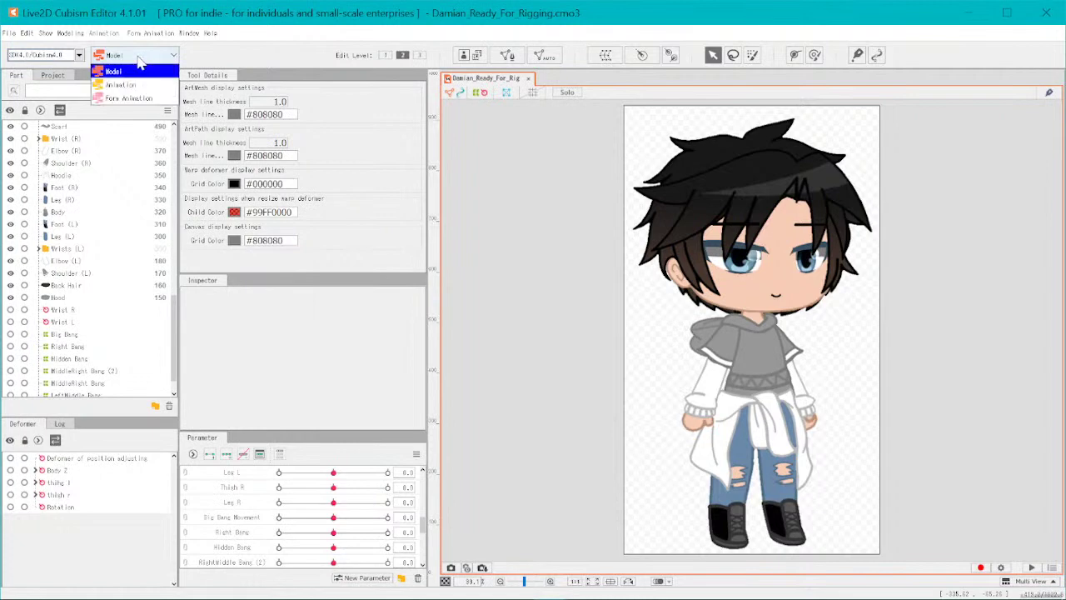
pyautogui.click(145, 87)
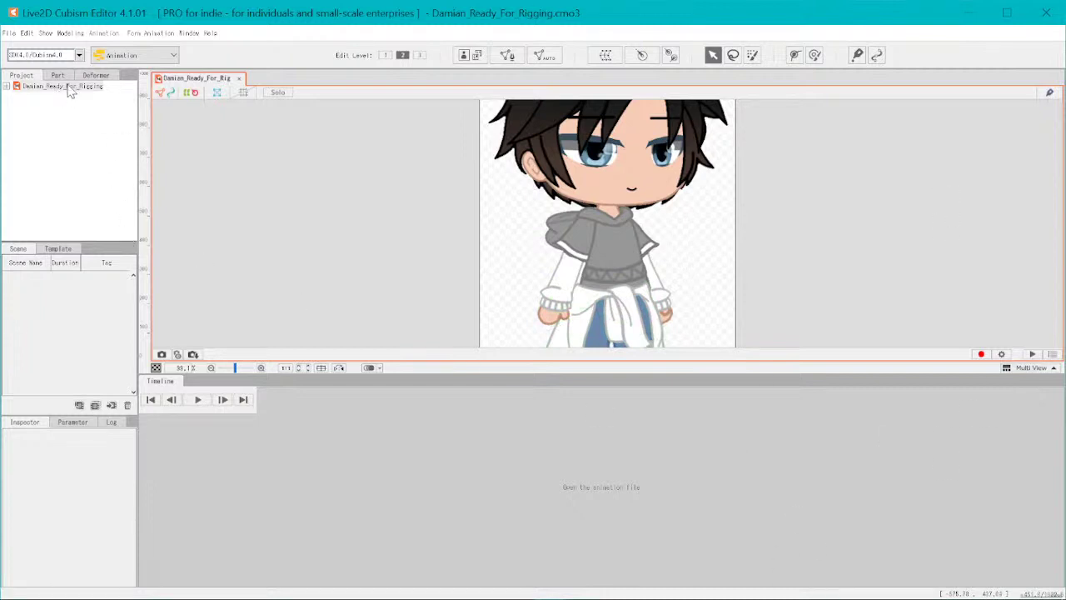
# - Place Damian_Ready_For_Rigging on the timeline as a new SDK (Unity) animation scene and expand its Live2D Parameters
pyautogui.moveTo(71, 92); pyautogui.dragTo(397, 465)
pyautogui.moveTo(581, 523); pyautogui.dragTo(582, 522)
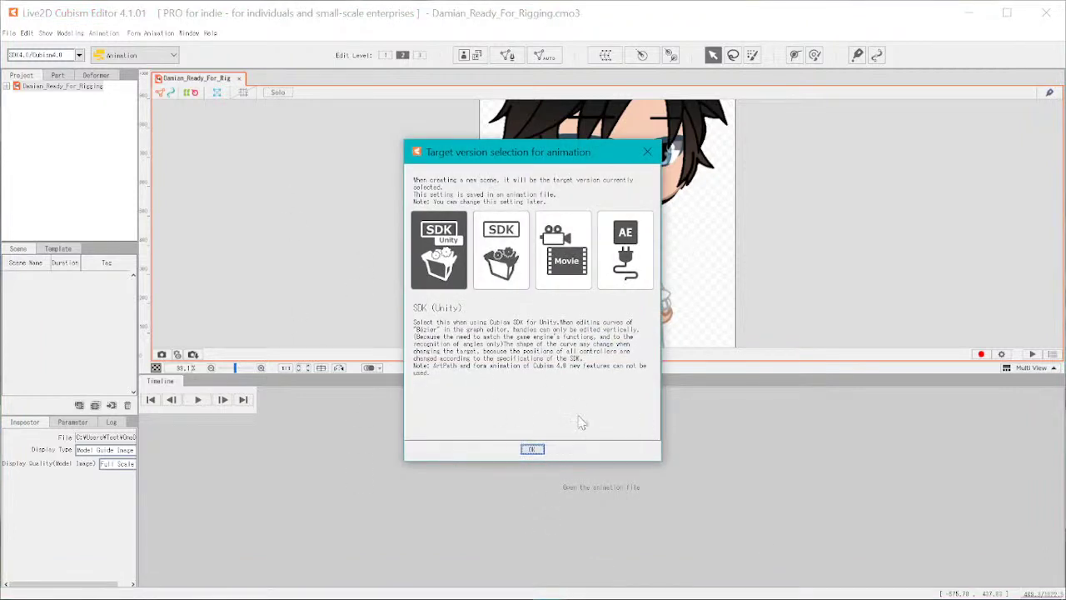
pyautogui.click(533, 450)
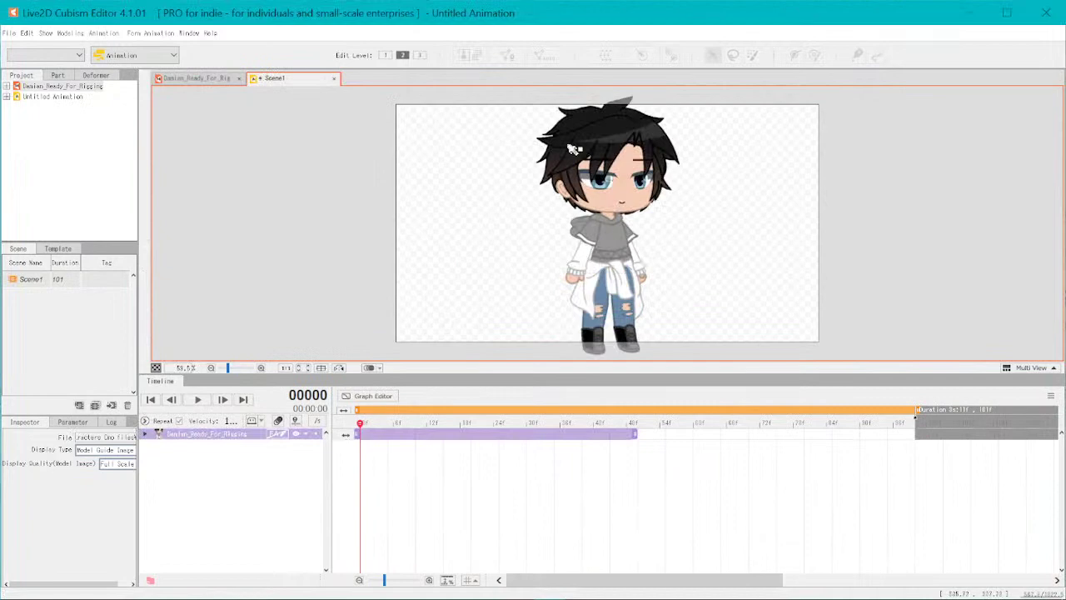
pyautogui.click(145, 435)
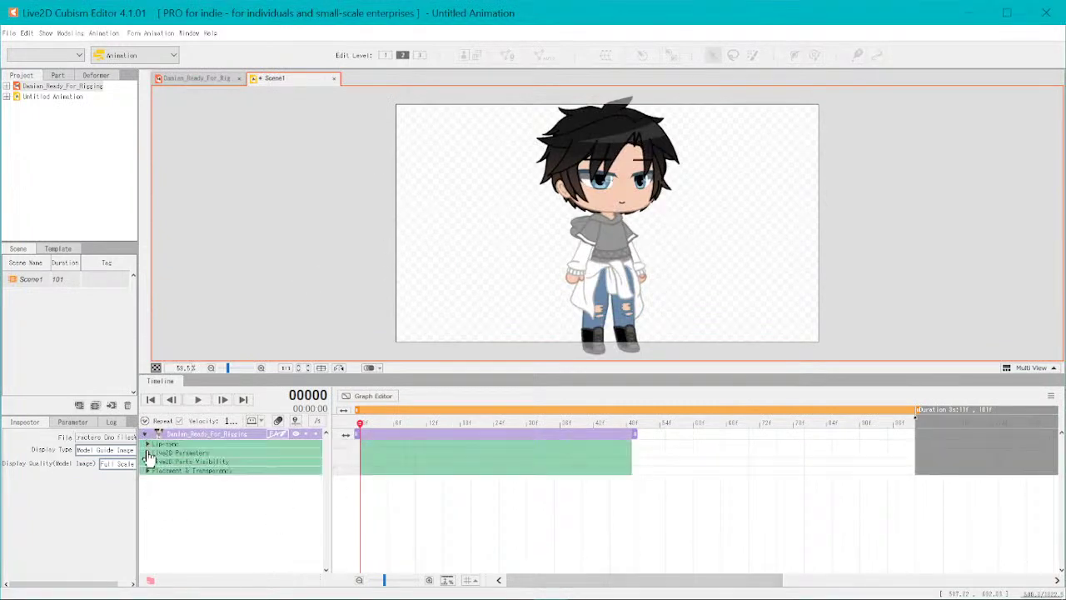
pyautogui.click(148, 452)
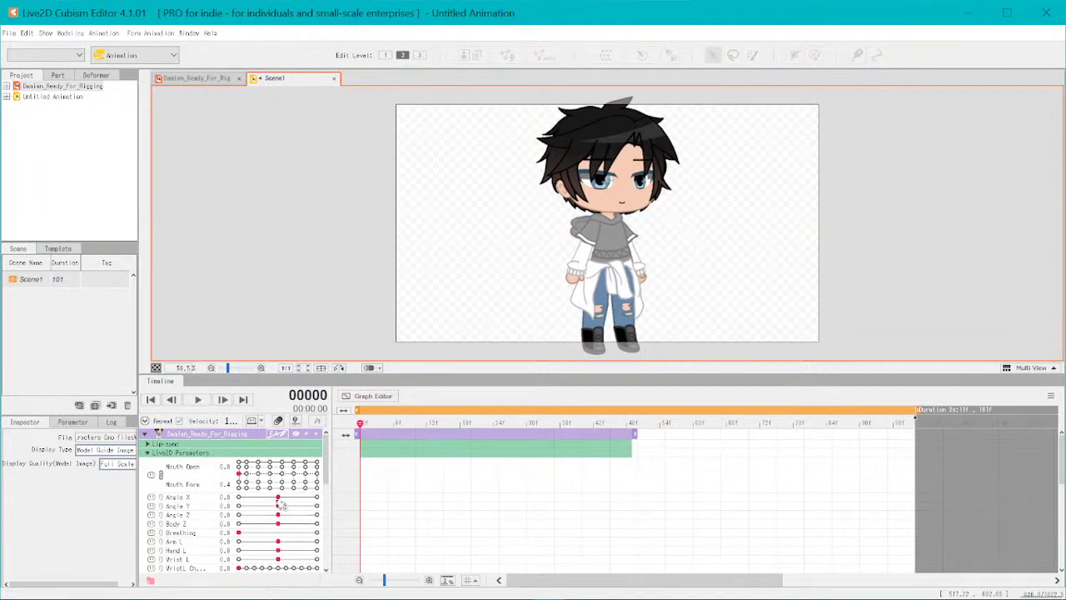
# - Try out Angle X, Angle Y and Breathing poses at frame 0 and reset all three parameters to 0
pyautogui.moveTo(279, 506); pyautogui.dragTo(318, 537)
pyautogui.moveTo(240, 533); pyautogui.dragTo(318, 560)
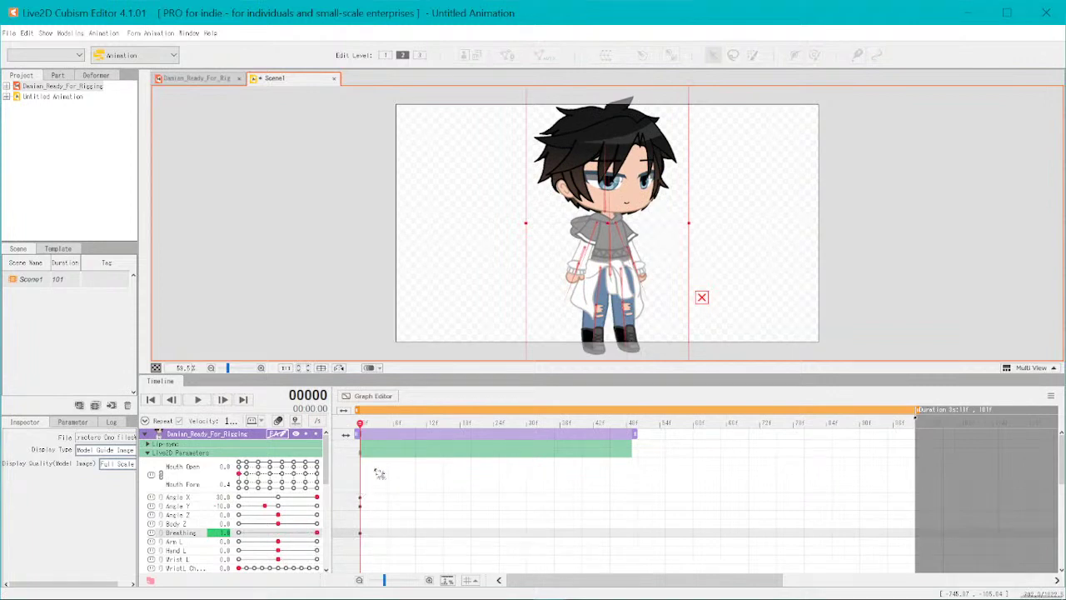
pyautogui.click(222, 499)
pyautogui.write('0')
pyautogui.click(223, 497)
pyautogui.click(224, 505)
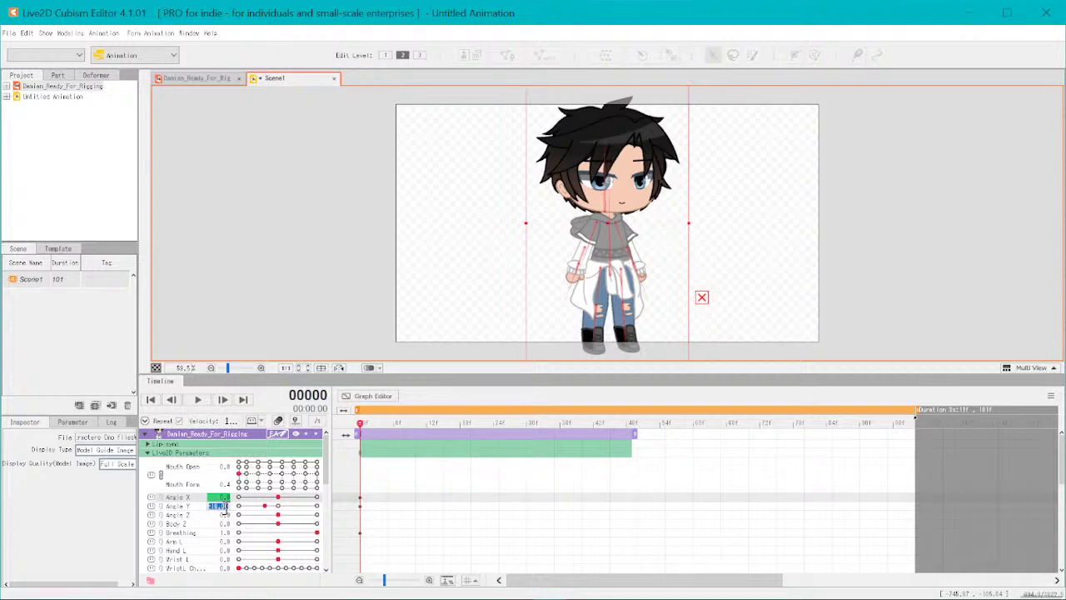
pyautogui.write('0')
pyautogui.press('Return')
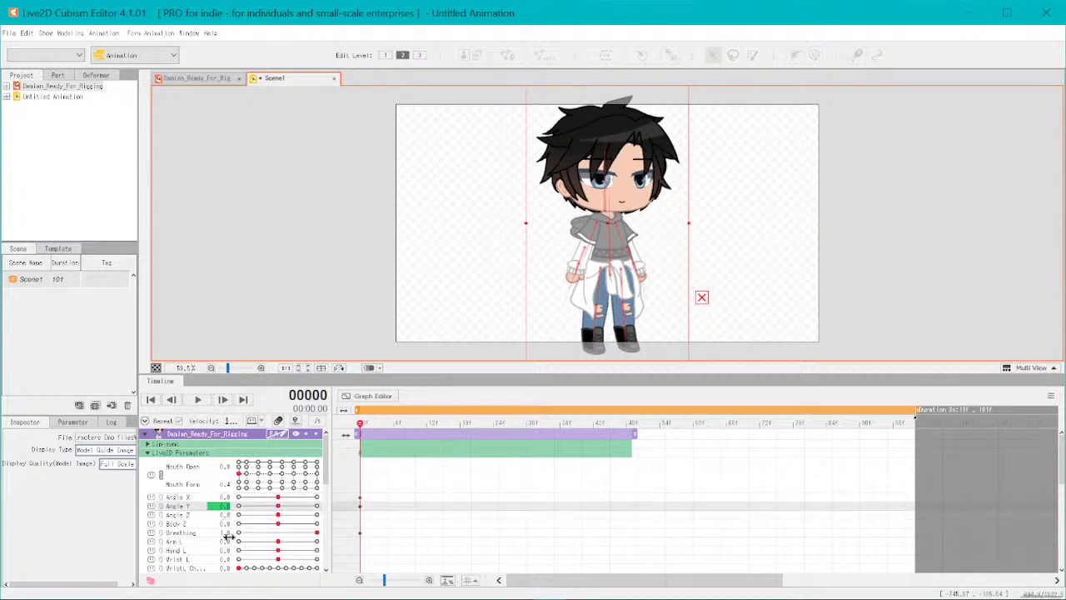
pyautogui.click(224, 533)
pyautogui.write('0')
pyautogui.press('Return')
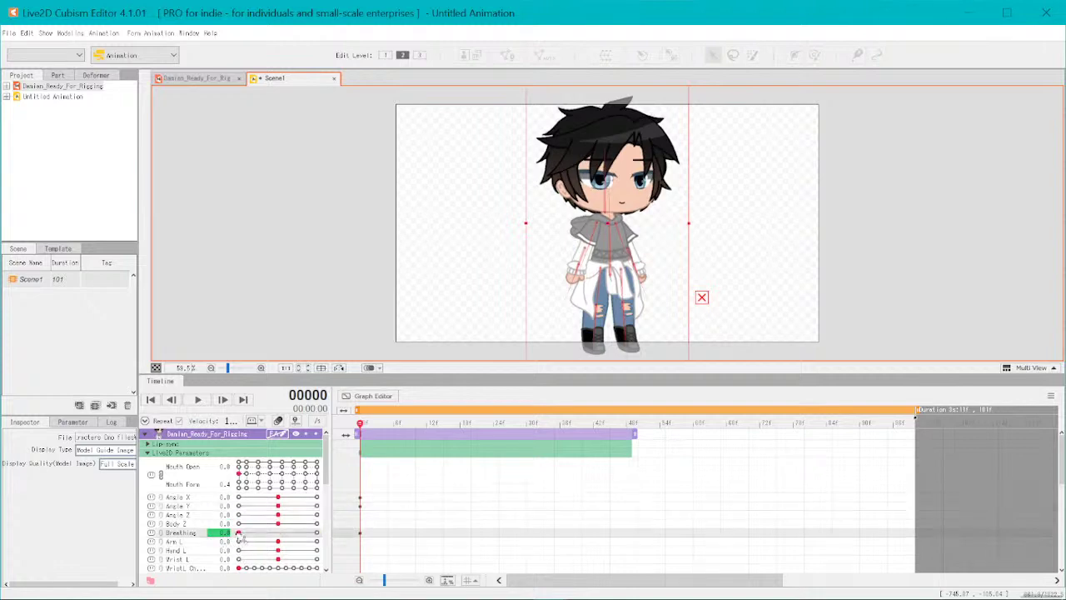
# - Set Mouth Form to -1.0 at frame 0 and key the same value at frame 24
pyautogui.click(225, 484)
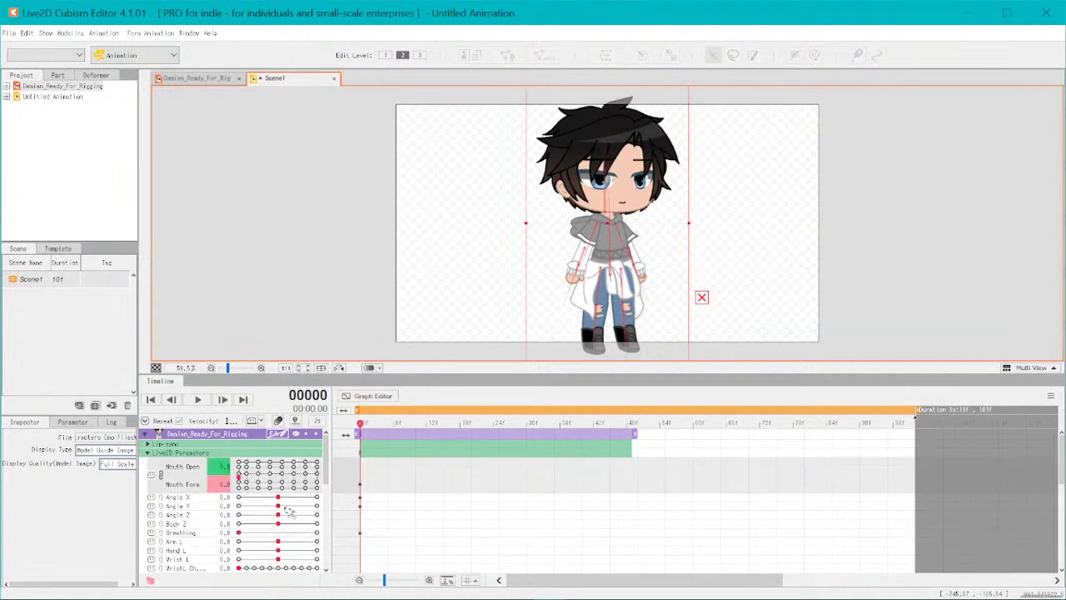
pyautogui.click(240, 488)
pyautogui.doubleClick(223, 484)
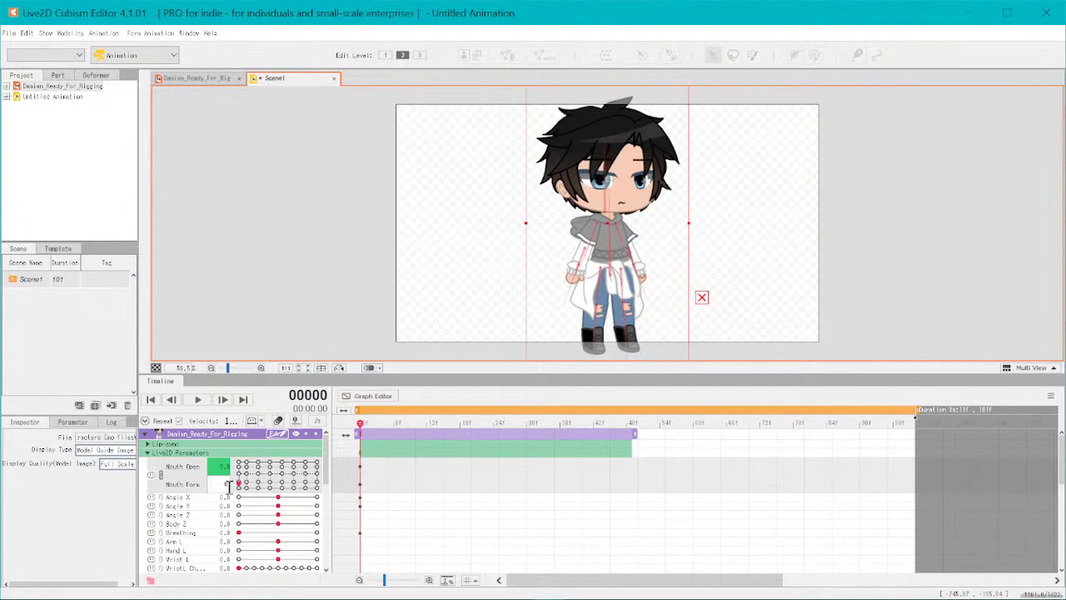
pyautogui.press('Return')
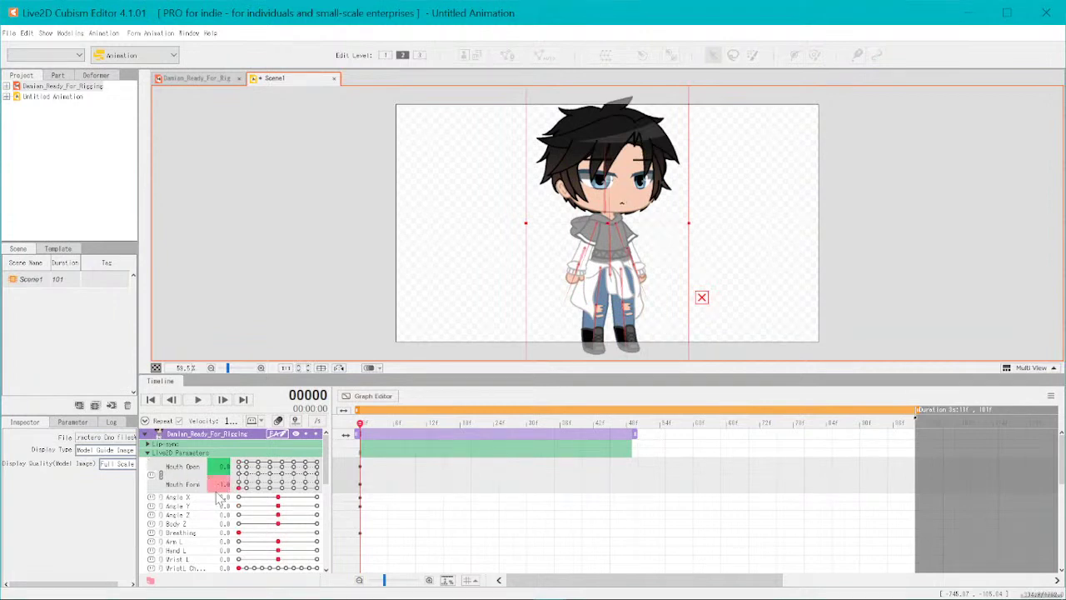
pyautogui.doubleClick(219, 484)
pyautogui.click(494, 514)
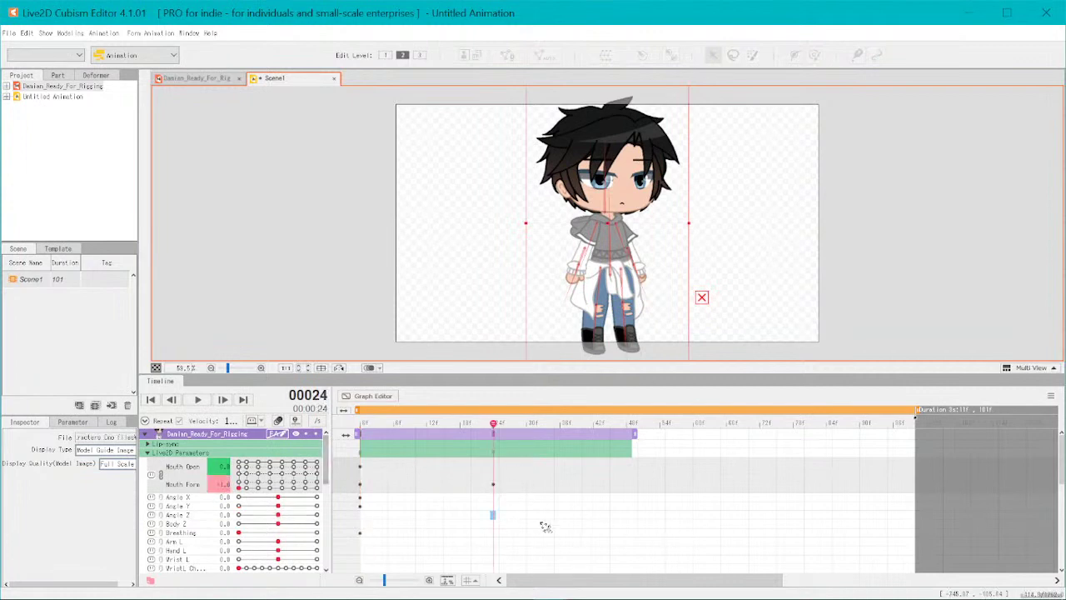
# - Insert keyframes for all parameters of the Damian_Ready_For_Rigging track at frame 0
pyautogui.click(366, 451)
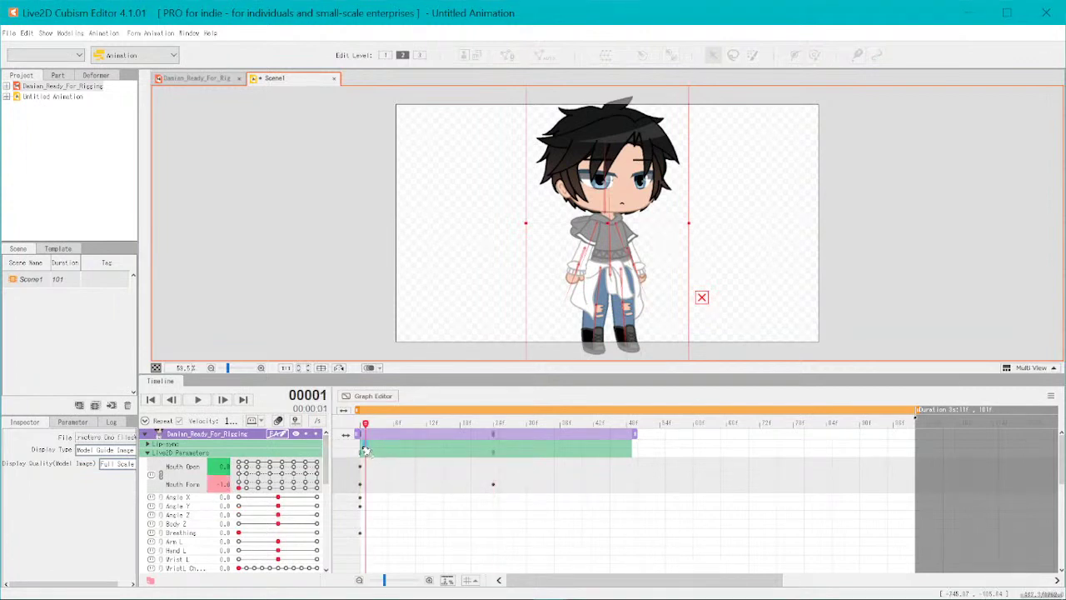
pyautogui.click(363, 433)
pyautogui.rightClick(364, 435)
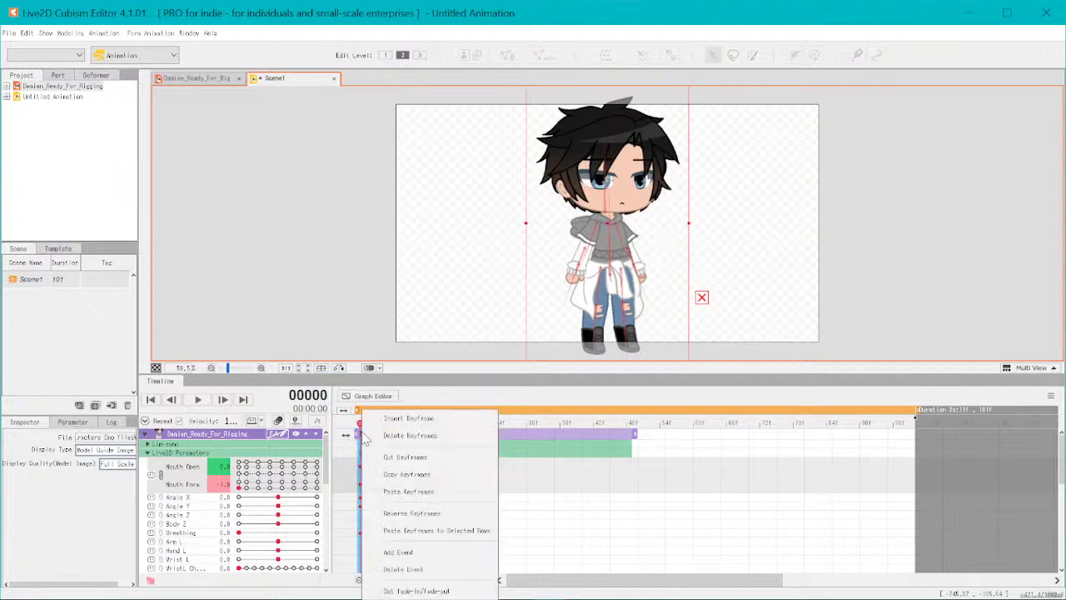
pyautogui.click(408, 418)
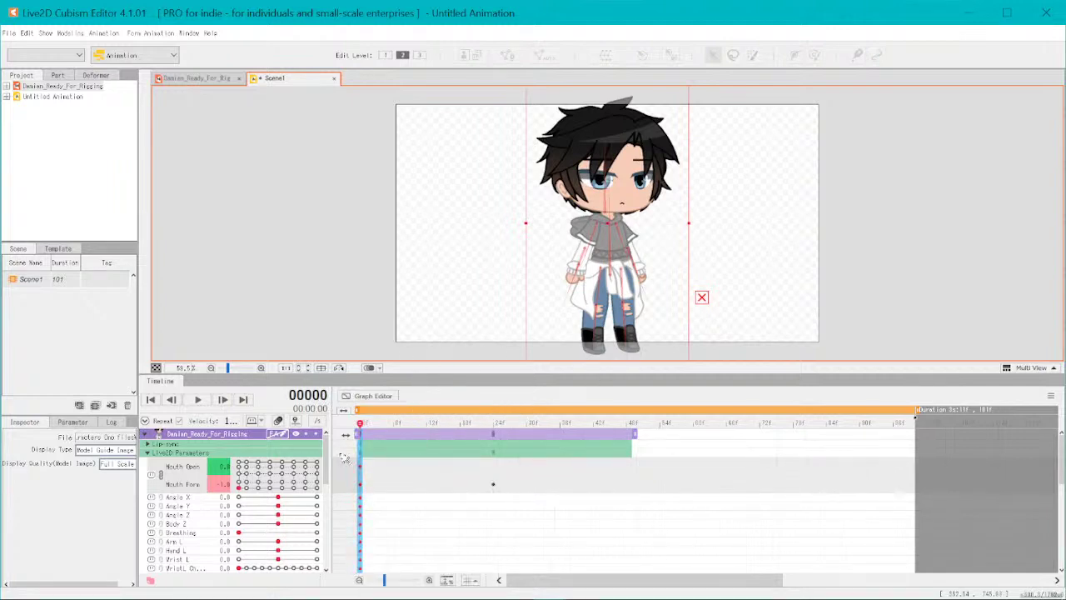
pyautogui.scroll(-10, 264, 535)
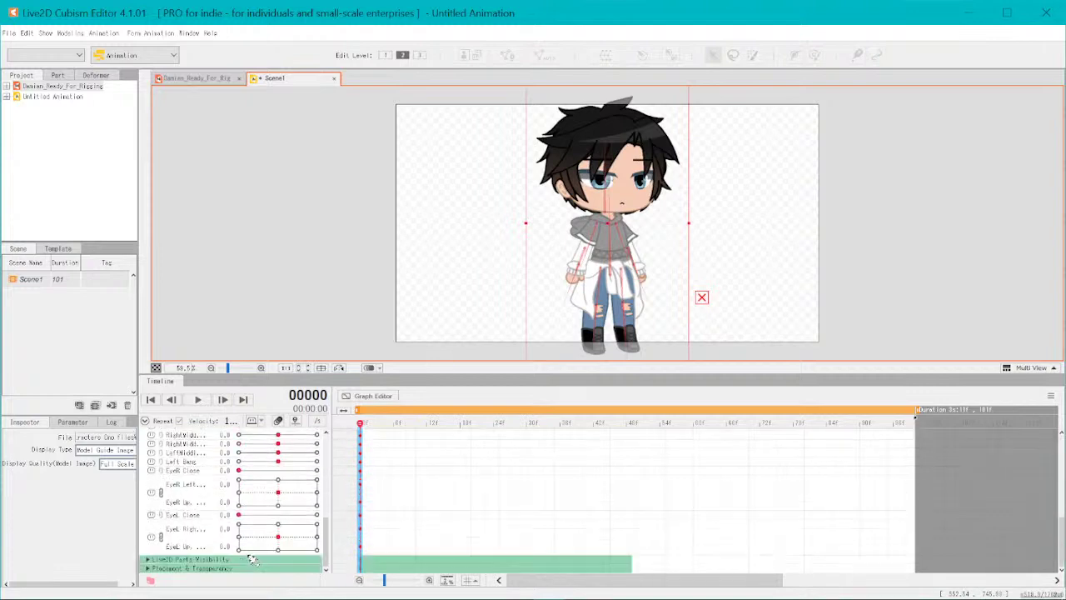
pyautogui.click(331, 183)
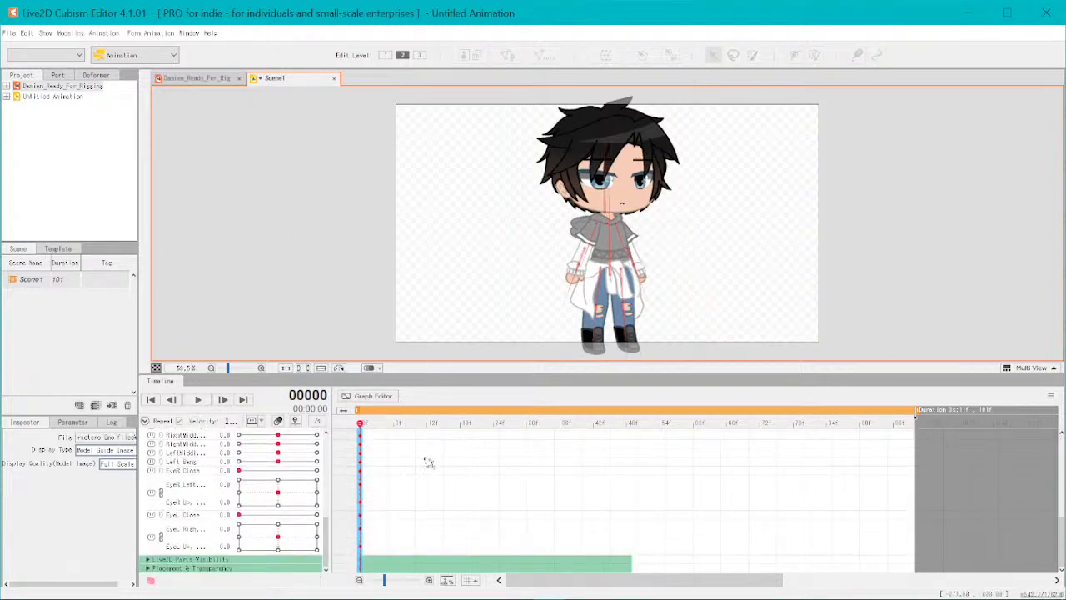
# - Key an open mouth with Mouth Open at 0.7 at frame 25 and a closed one with Mouth Form -1.0 at frame 35
pyautogui.moveTo(363, 425); pyautogui.dragTo(498, 423)
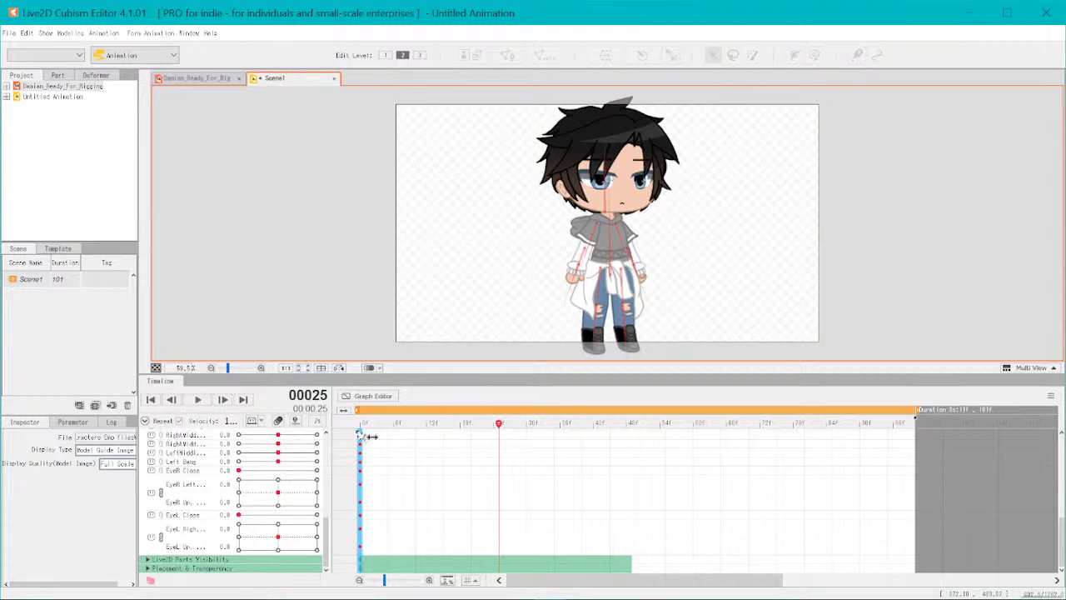
pyautogui.scroll(10, 261, 504)
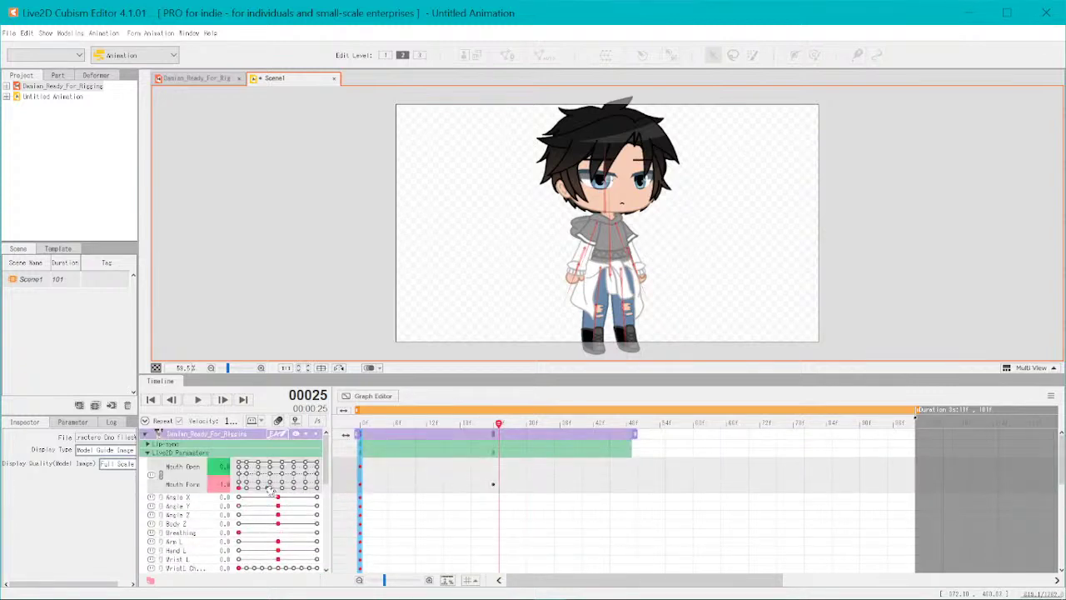
pyautogui.click(295, 475)
pyautogui.moveTo(502, 427); pyautogui.dragTo(554, 425)
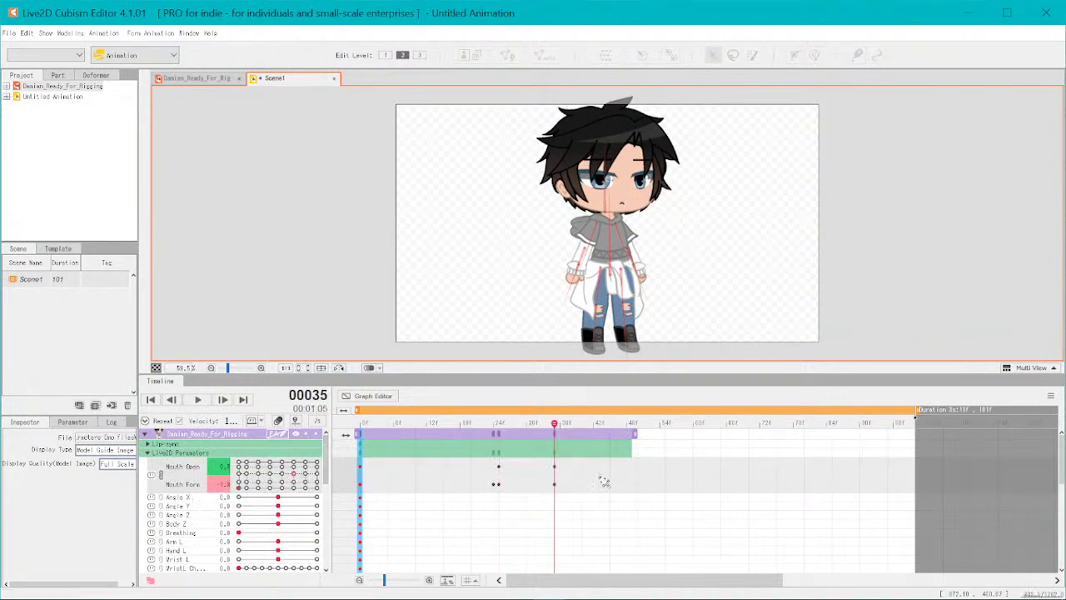
# - Key an open, smiling mouth shape at frame 43 using Mouth Open and the highest Mouth Form setting
pyautogui.moveTo(562, 432); pyautogui.dragTo(599, 430)
pyautogui.click(317, 463)
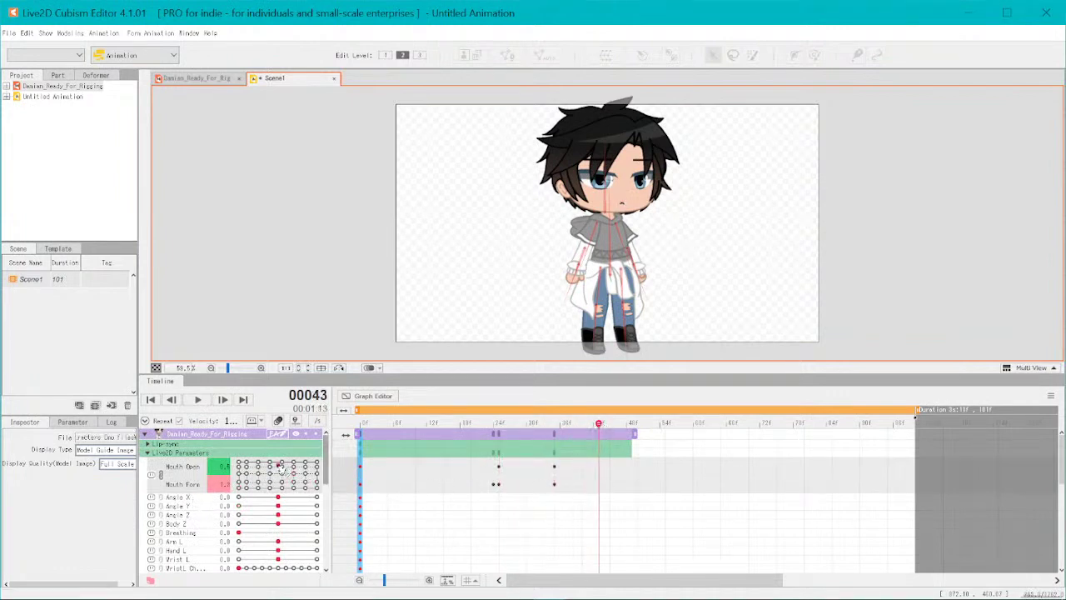
pyautogui.click(300, 471)
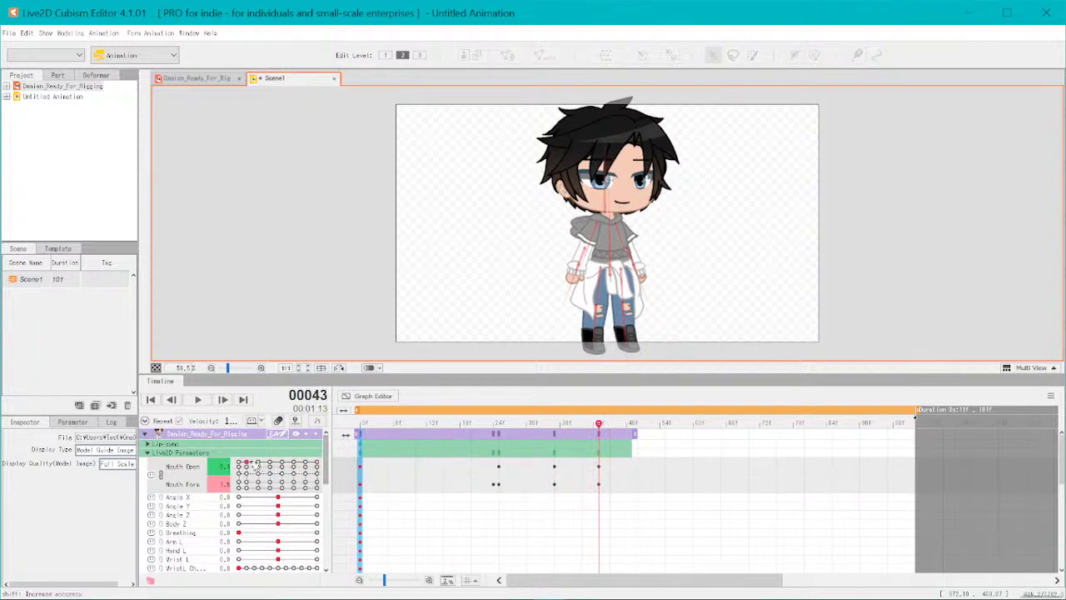
pyautogui.click(285, 461)
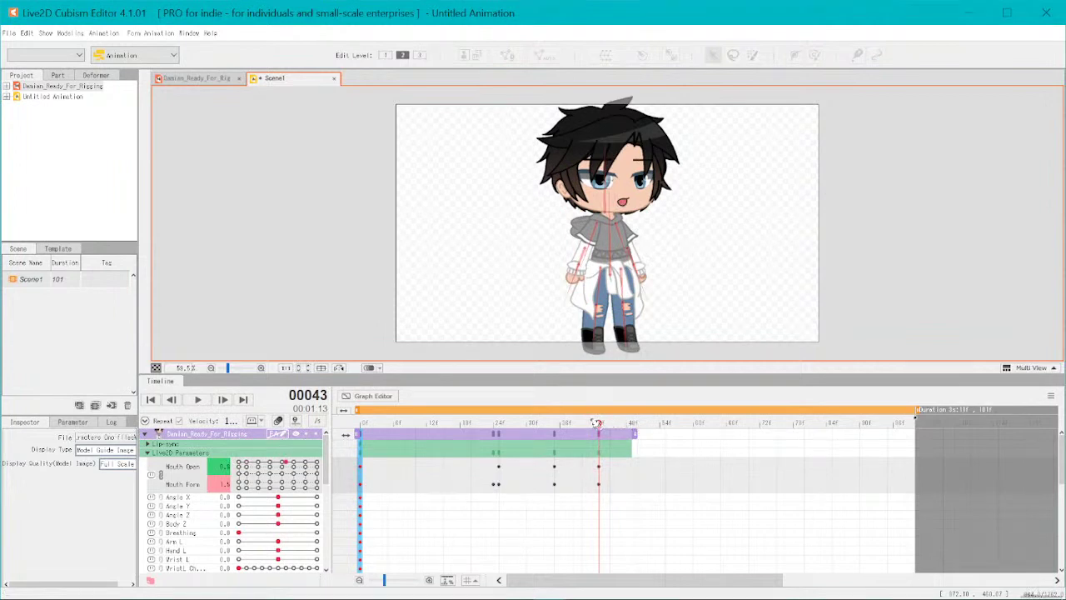
# - Play back the mouth animation from frame 0 and stop it
pyautogui.moveTo(604, 426); pyautogui.dragTo(360, 425)
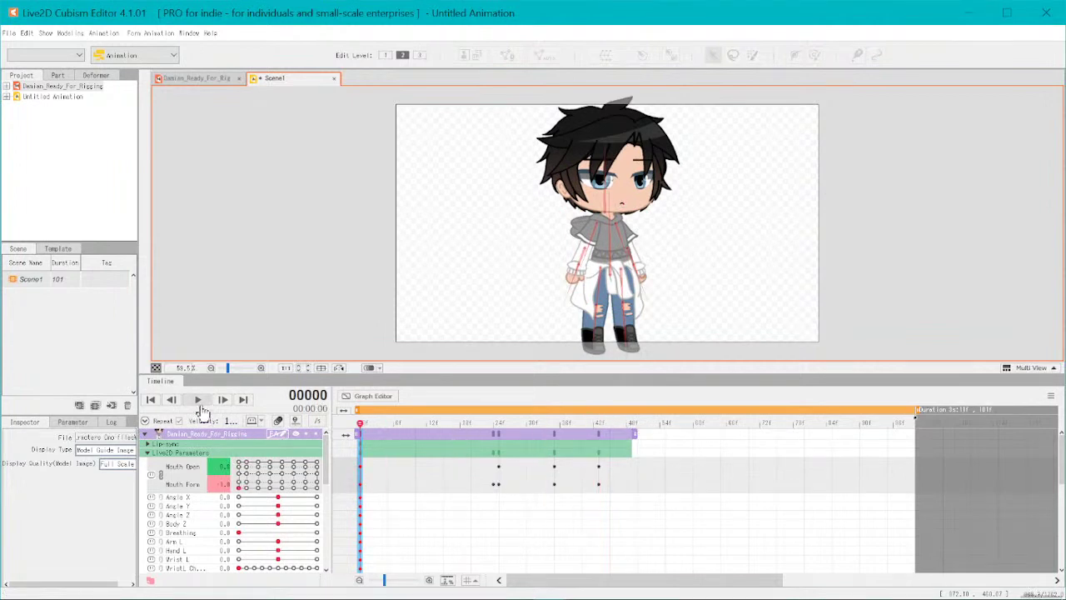
pyautogui.click(198, 400)
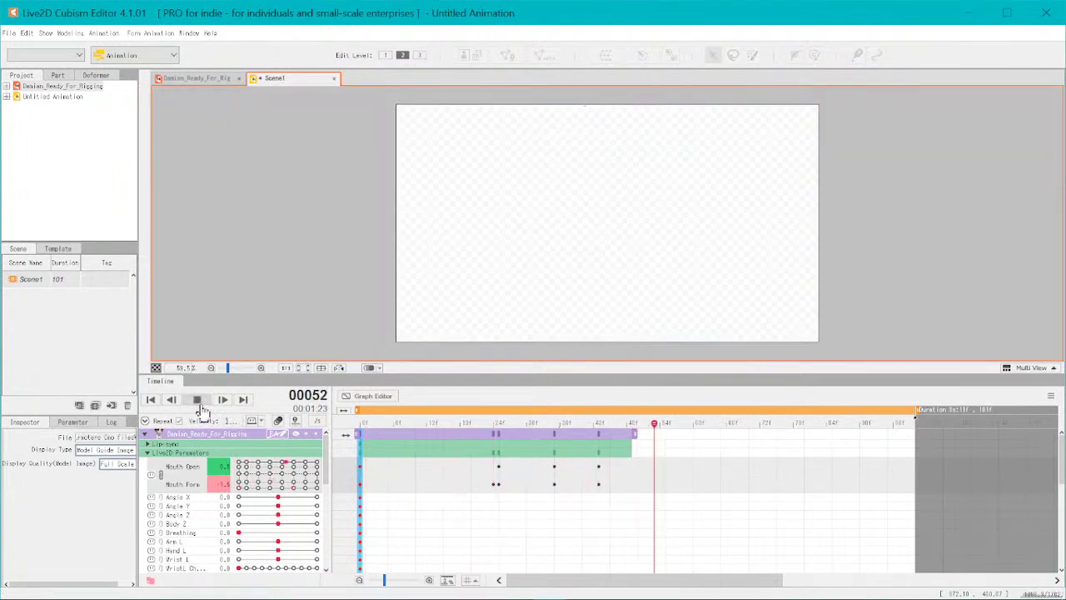
pyautogui.click(198, 400)
# - Shorten the duration of Scene1 to 48 frames
pyautogui.moveTo(748, 433); pyautogui.dragTo(471, 426)
pyautogui.moveTo(900, 414); pyautogui.dragTo(744, 414)
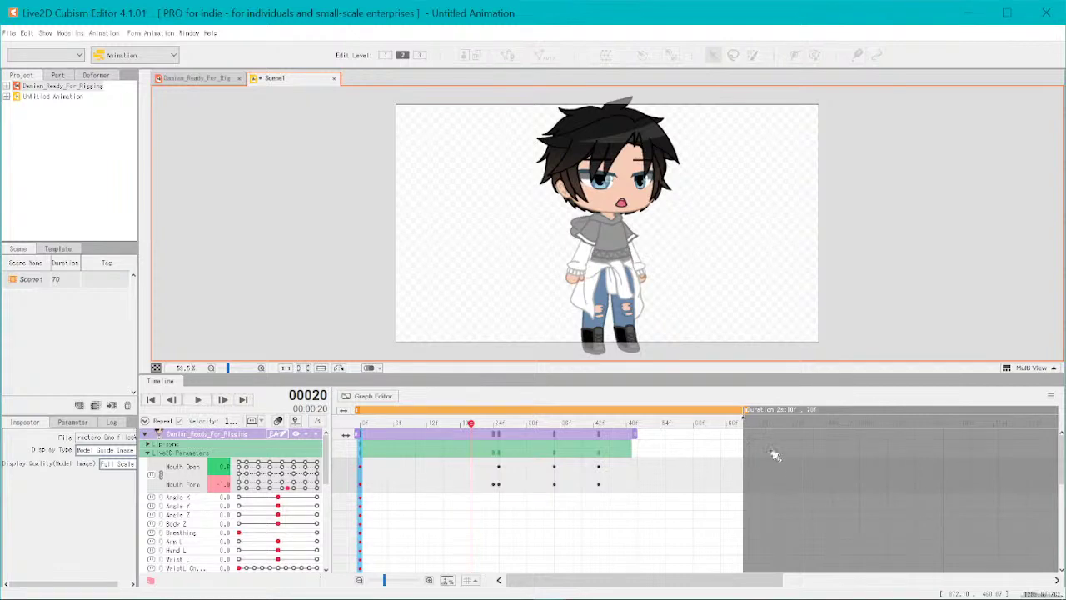
pyautogui.moveTo(743, 411); pyautogui.dragTo(620, 458)
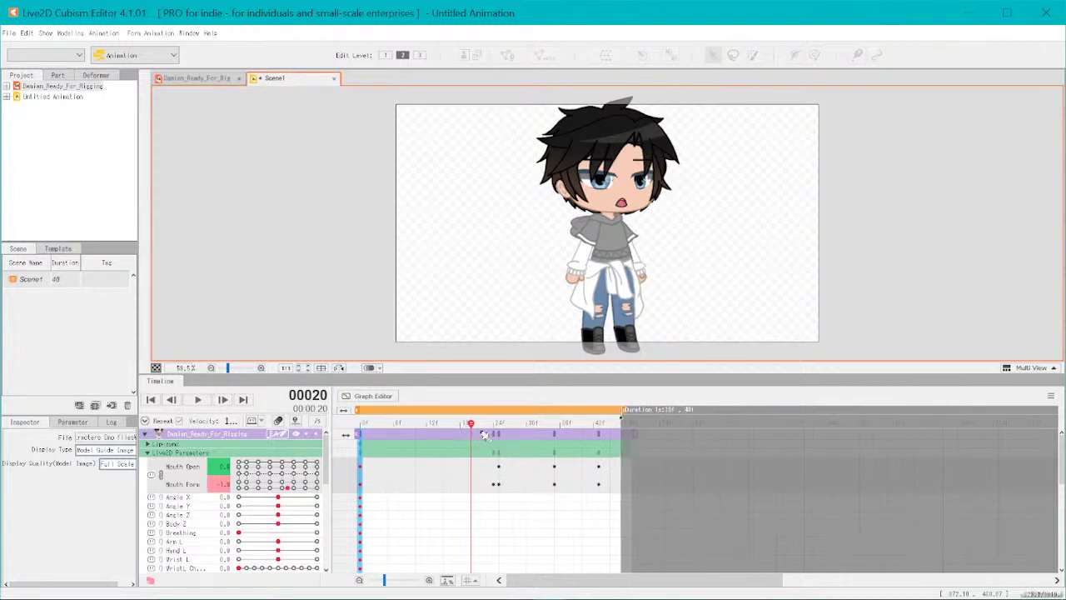
# - Return to frame 0, play back the shortened scene and stop it
pyautogui.moveTo(485, 435); pyautogui.dragTo(360, 434)
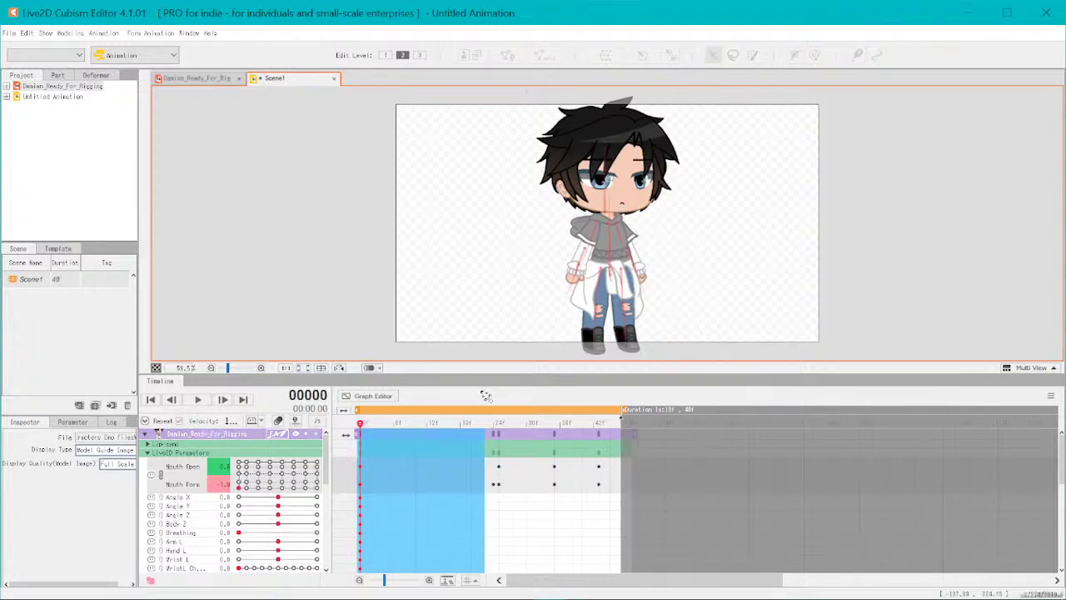
pyautogui.click(468, 435)
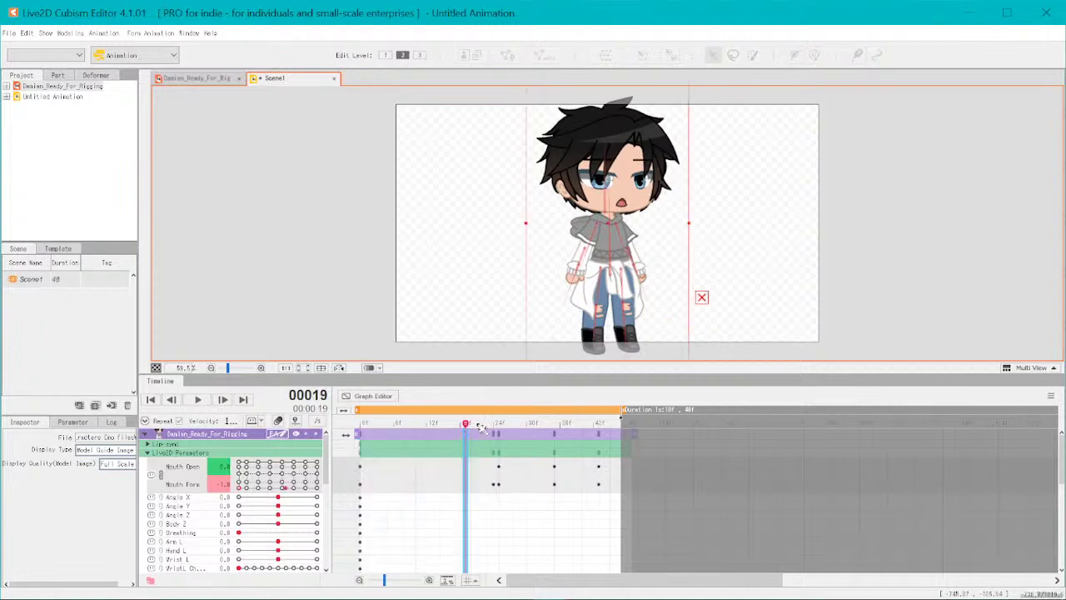
pyautogui.click(483, 450)
pyautogui.moveTo(483, 426); pyautogui.dragTo(360, 427)
pyautogui.click(197, 400)
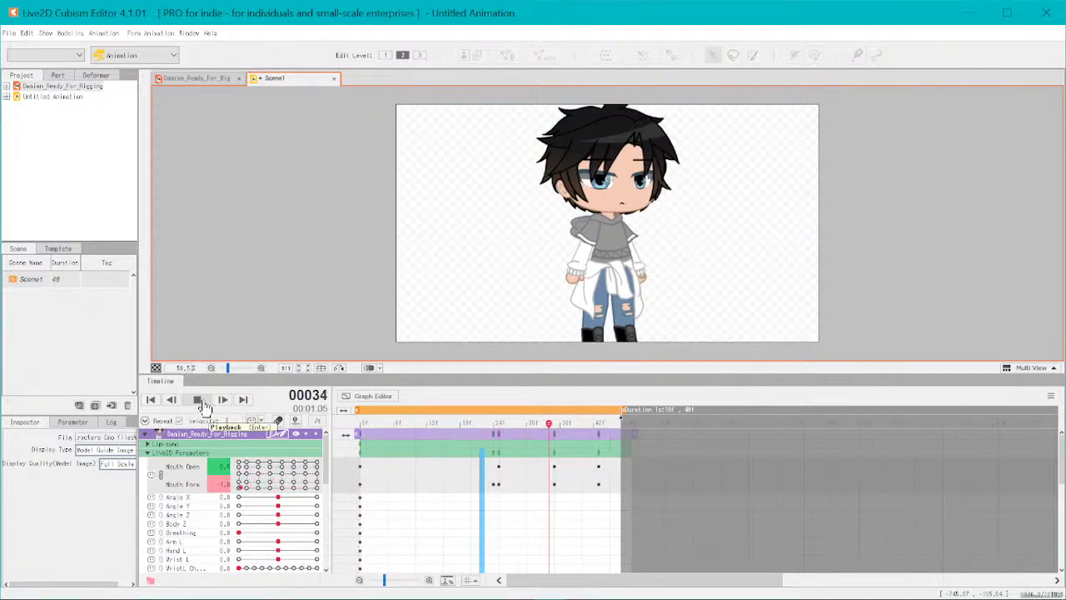
pyautogui.click(199, 403)
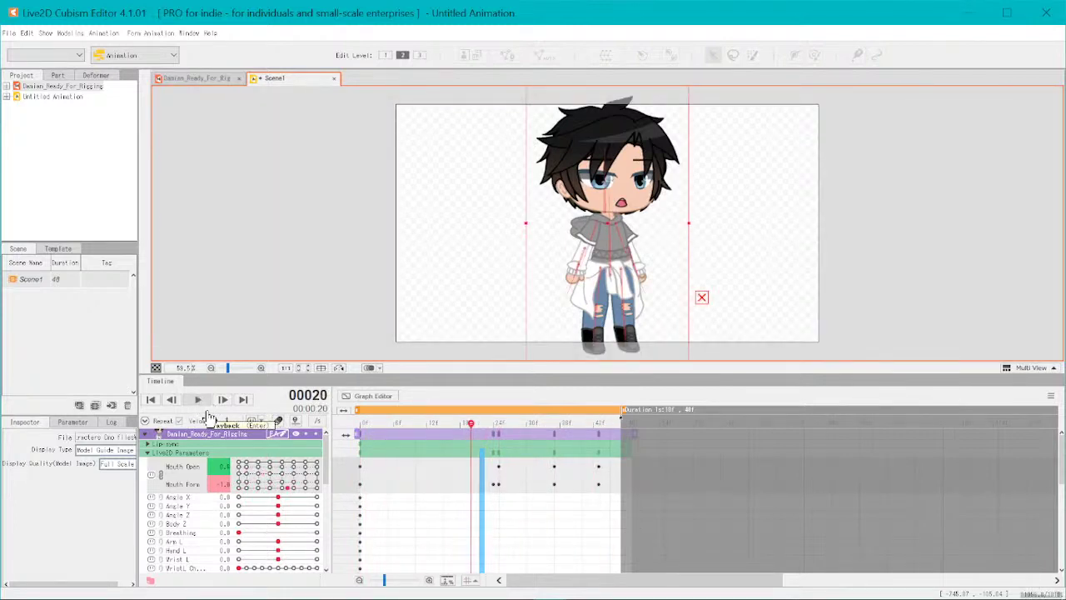
# - From frame 0, bake the animation from physics for all listed bang parameters, automatically creating optimum curves
pyautogui.moveTo(480, 434); pyautogui.dragTo(297, 425)
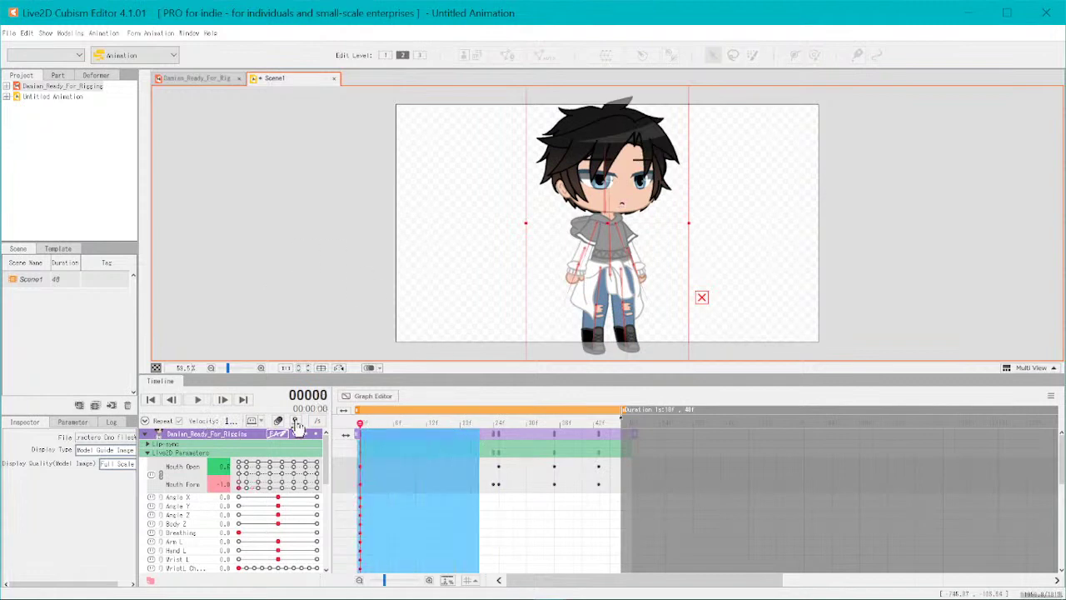
pyautogui.click(414, 434)
pyautogui.moveTo(416, 425); pyautogui.dragTo(253, 414)
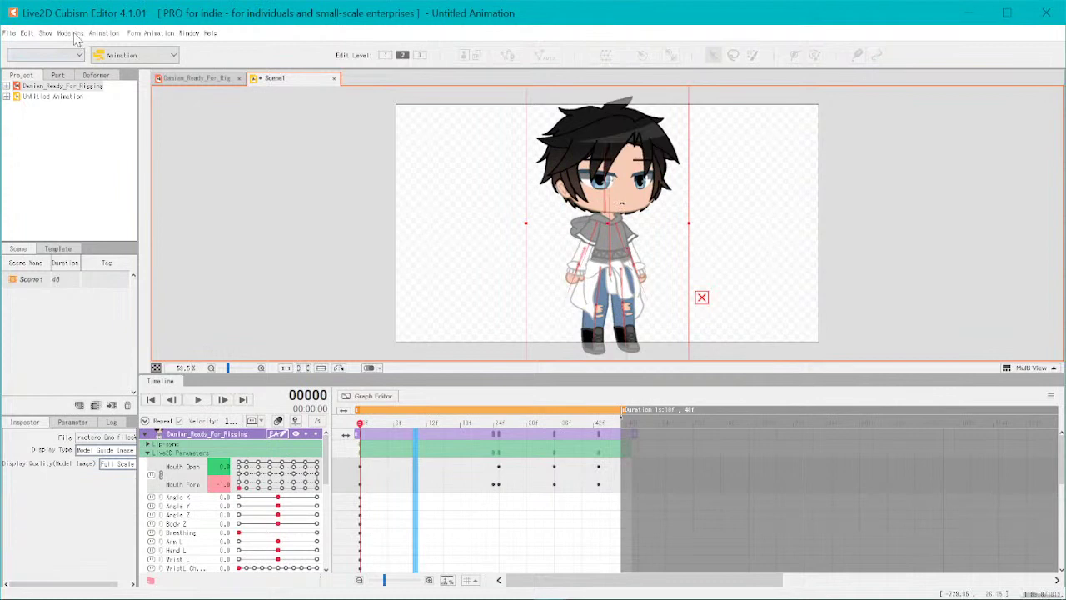
pyautogui.click(113, 37)
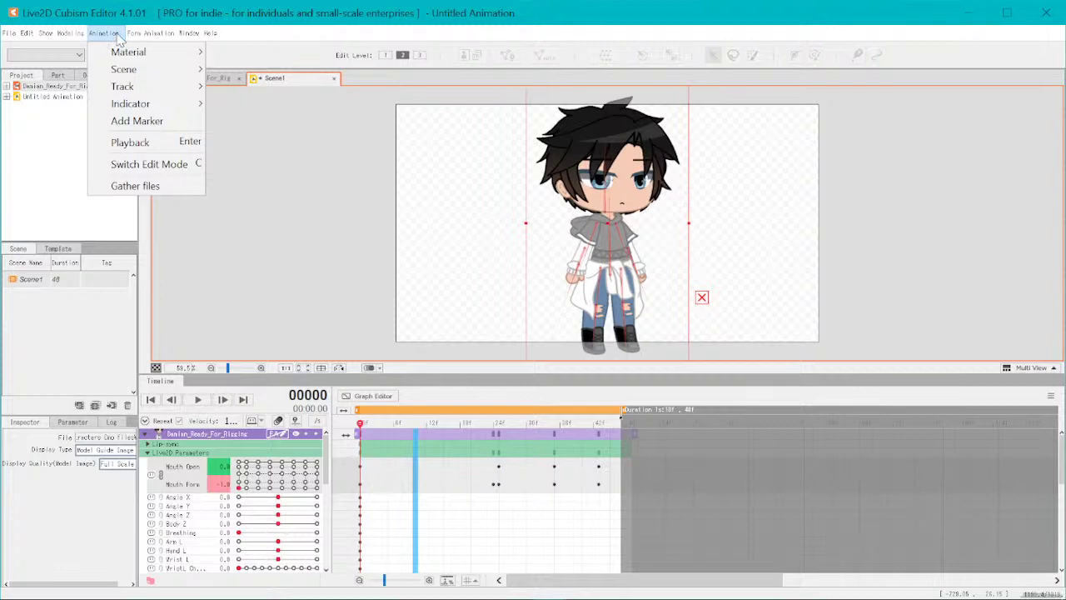
pyautogui.moveTo(127, 90)
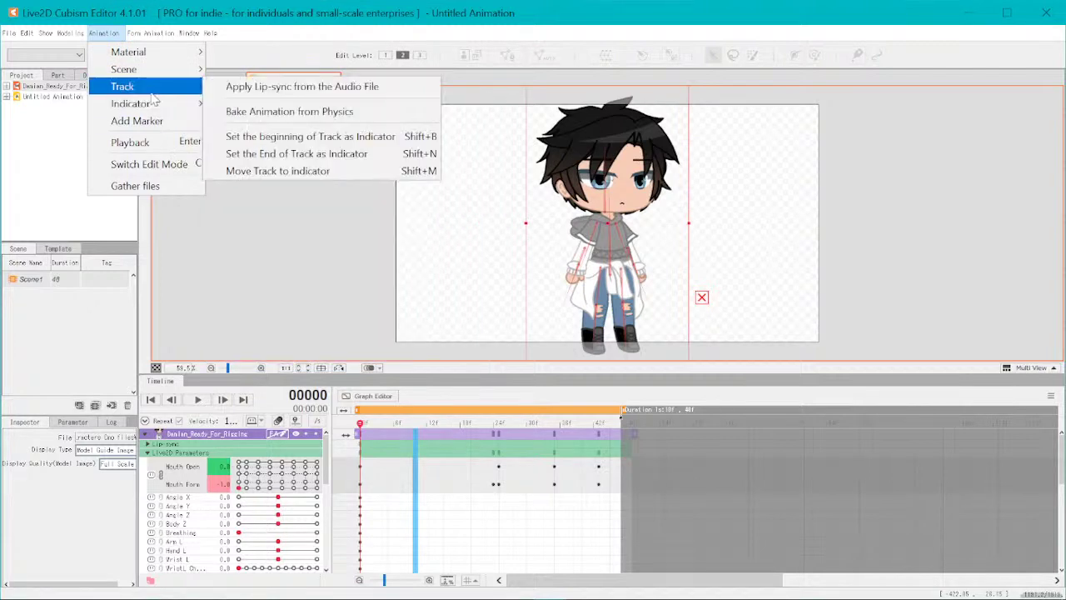
pyautogui.click(248, 117)
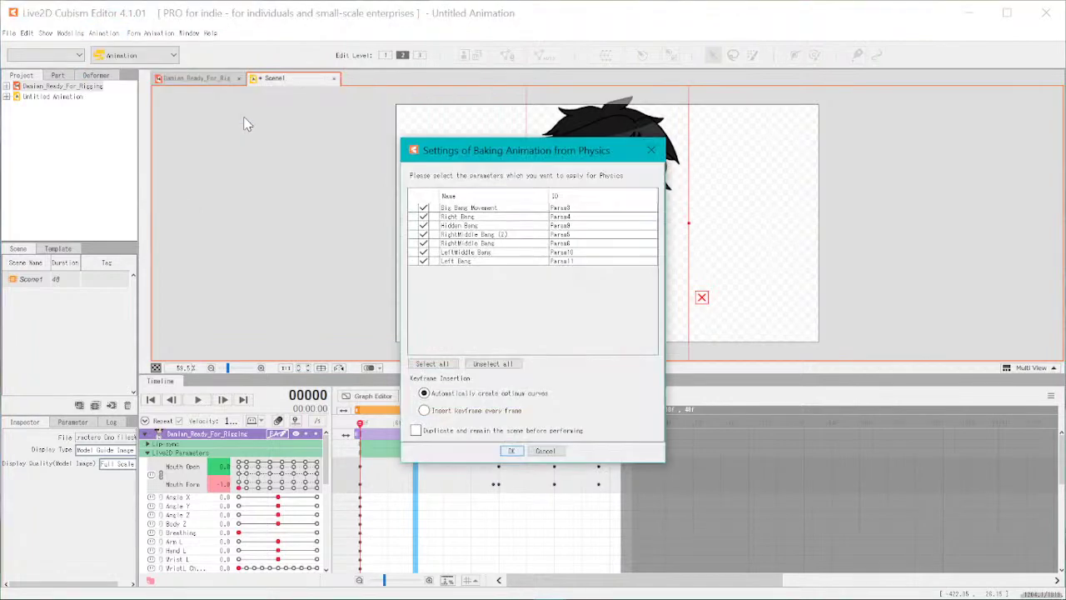
pyautogui.click(511, 451)
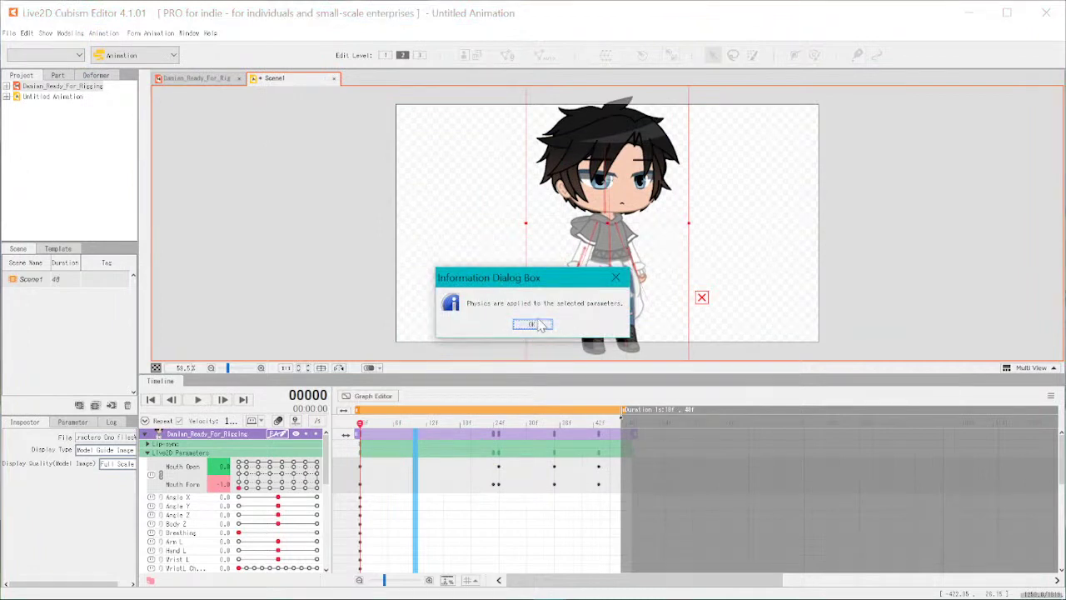
pyautogui.click(532, 324)
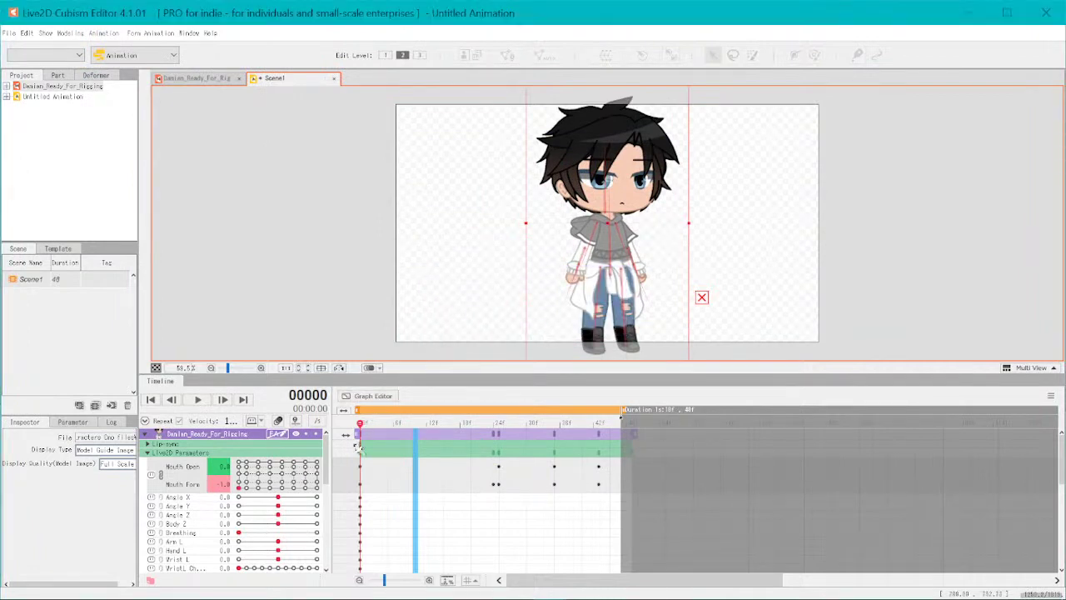
# - Keyframe Angle Z at about 15 on frame 25 and at about -11 on frame 35
pyautogui.moveTo(363, 429); pyautogui.dragTo(500, 425)
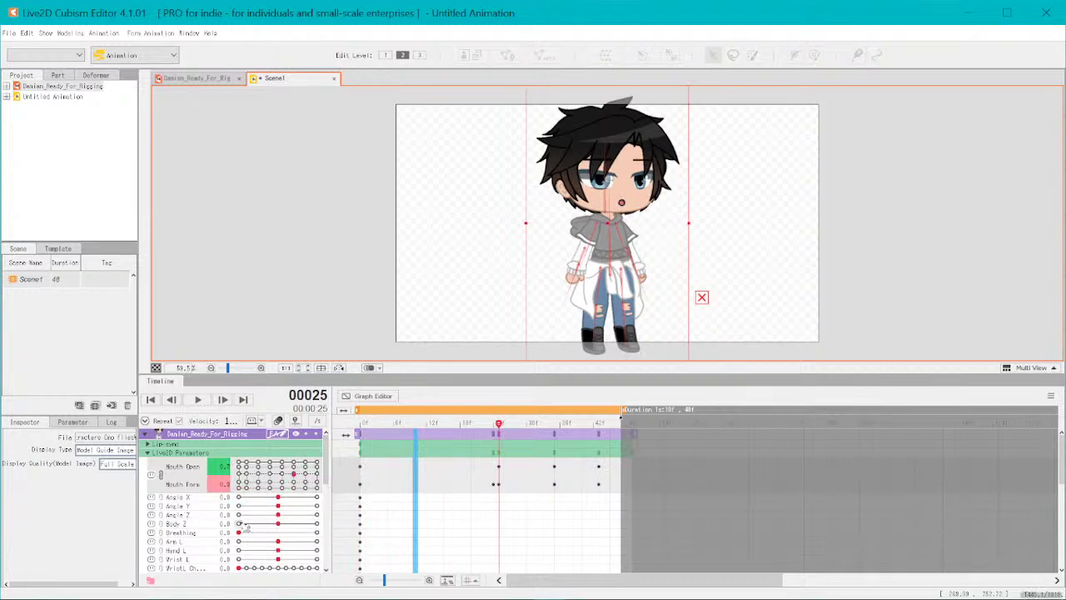
pyautogui.moveTo(284, 518); pyautogui.dragTo(298, 515)
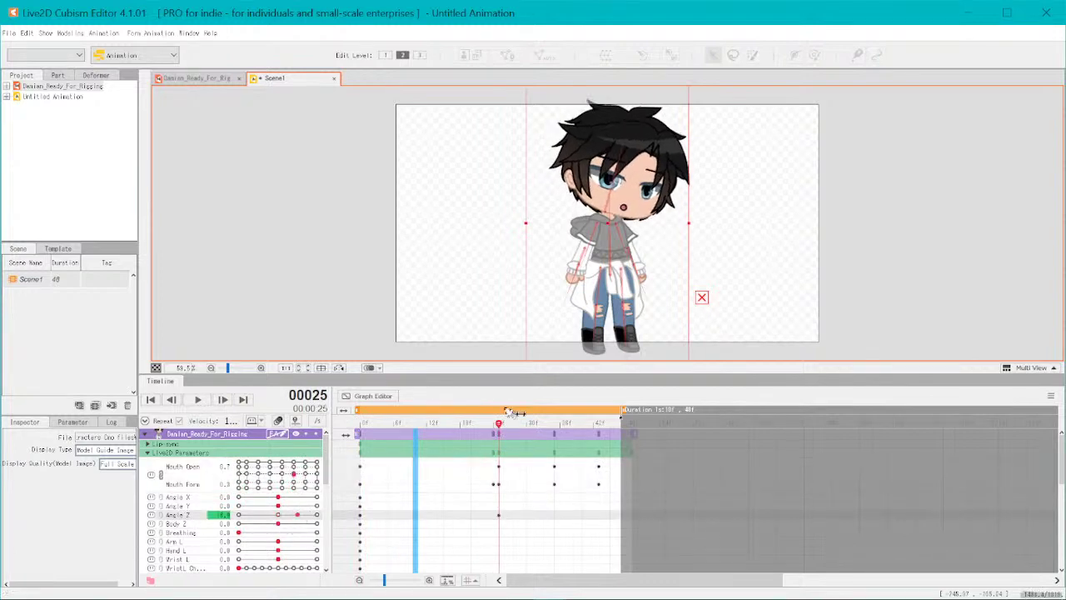
pyautogui.moveTo(498, 426); pyautogui.dragTo(556, 433)
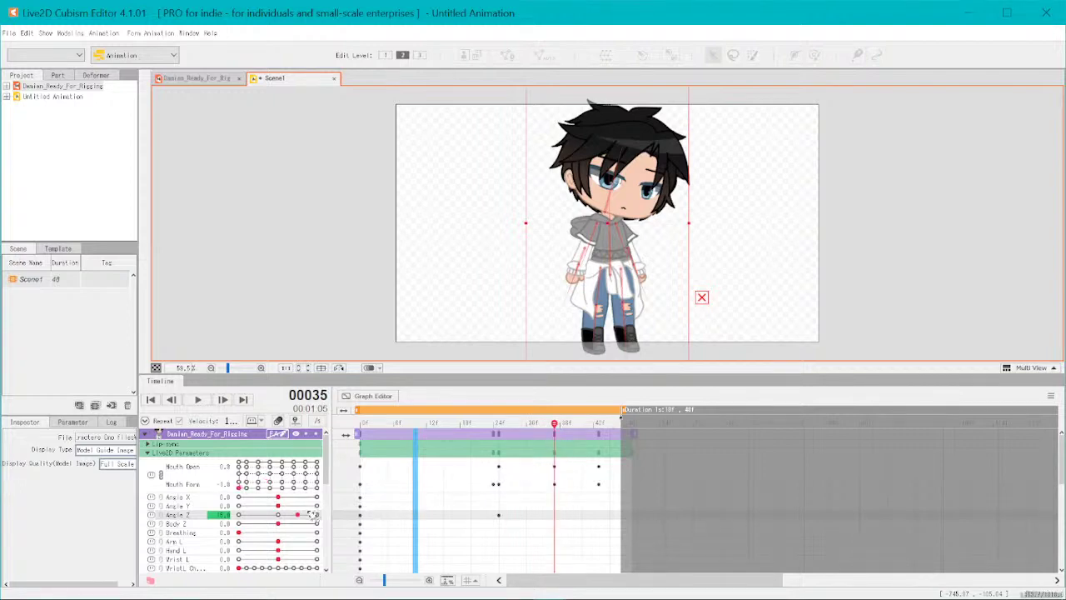
pyautogui.moveTo(298, 514); pyautogui.dragTo(264, 518)
# - Keyframe the head turn with Angle X about -19 and Angle Z about 1 on frame 43, and Angle X about 1 on frame 45
pyautogui.moveTo(561, 425); pyautogui.dragTo(604, 426)
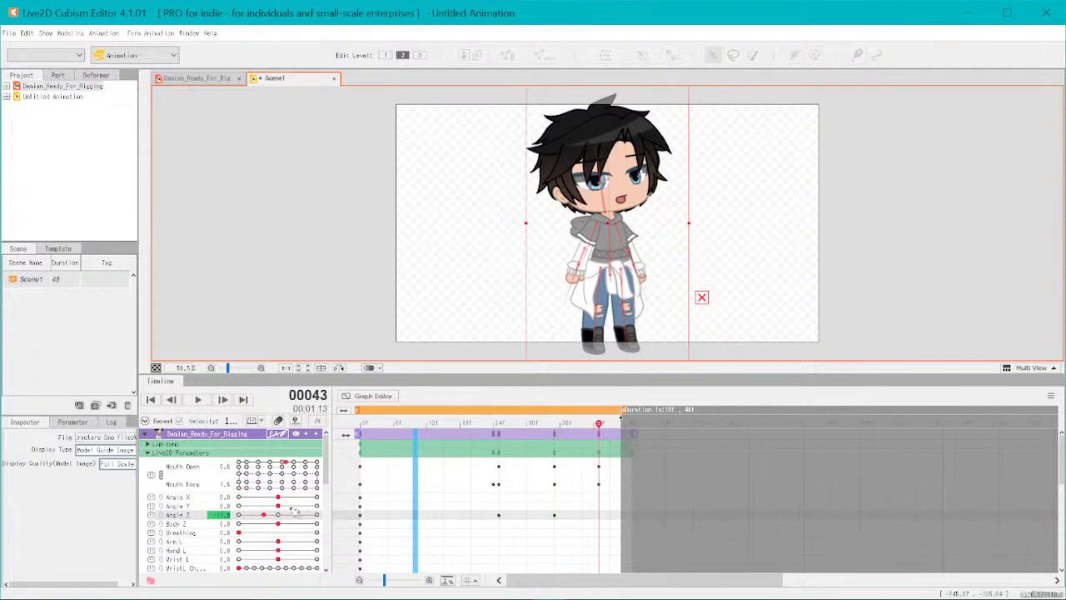
pyautogui.moveTo(279, 506); pyautogui.dragTo(253, 506)
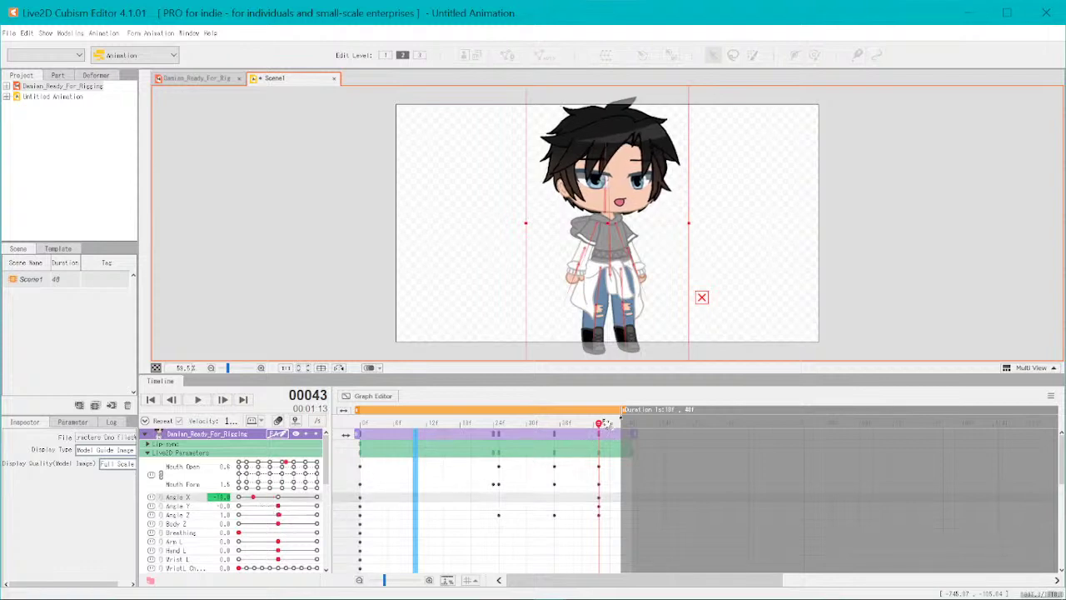
pyautogui.moveTo(606, 424); pyautogui.dragTo(614, 428)
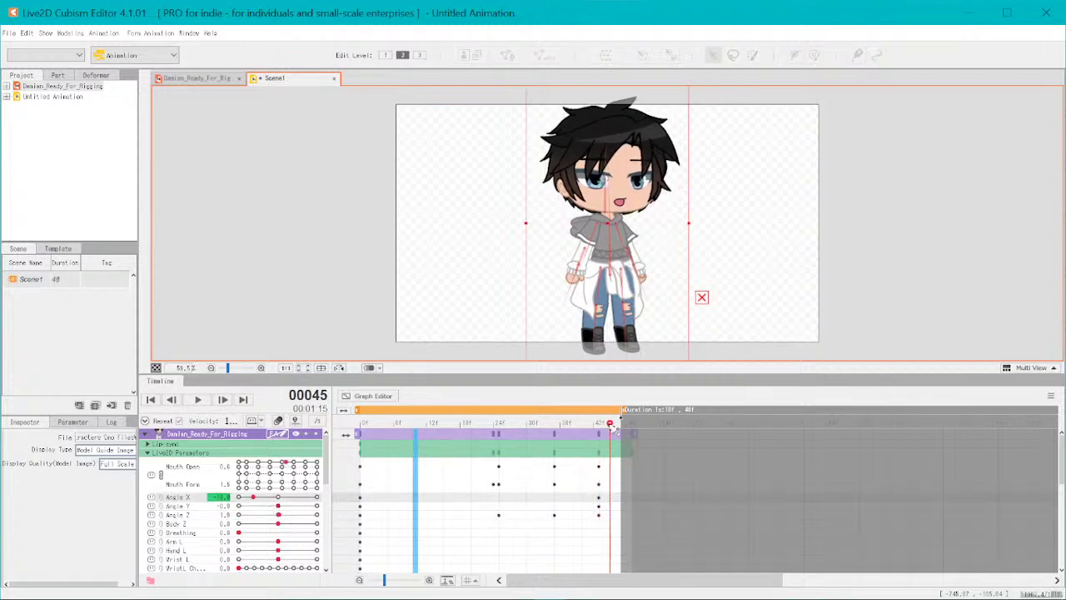
pyautogui.moveTo(263, 498); pyautogui.dragTo(281, 507)
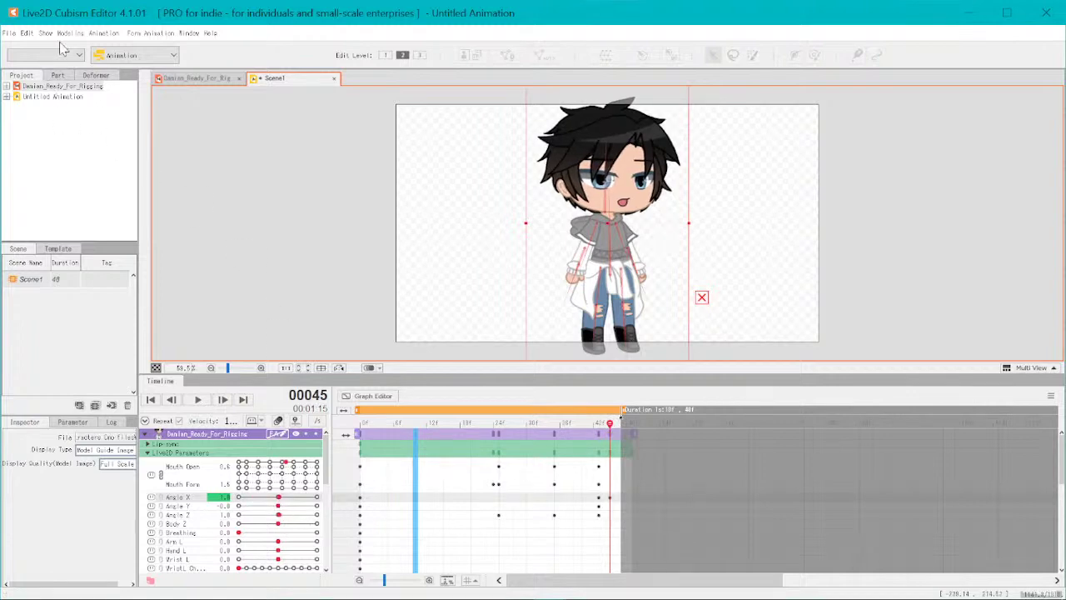
# - Bake the animation from physics again for all listed bang parameters, automatically creating optimum curves
pyautogui.click(103, 33)
pyautogui.moveTo(143, 92)
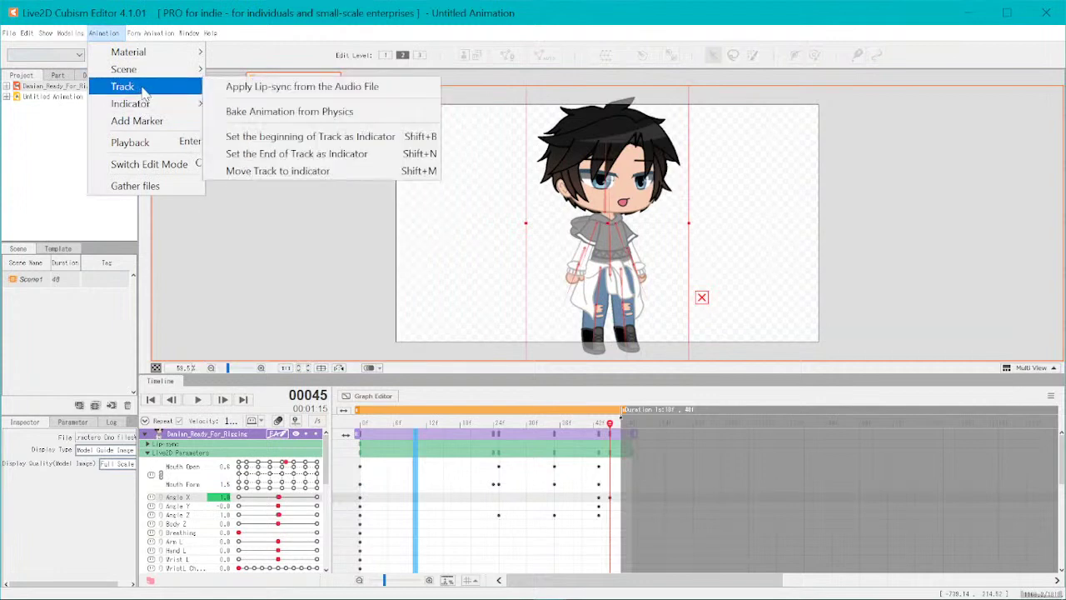
pyautogui.click(315, 114)
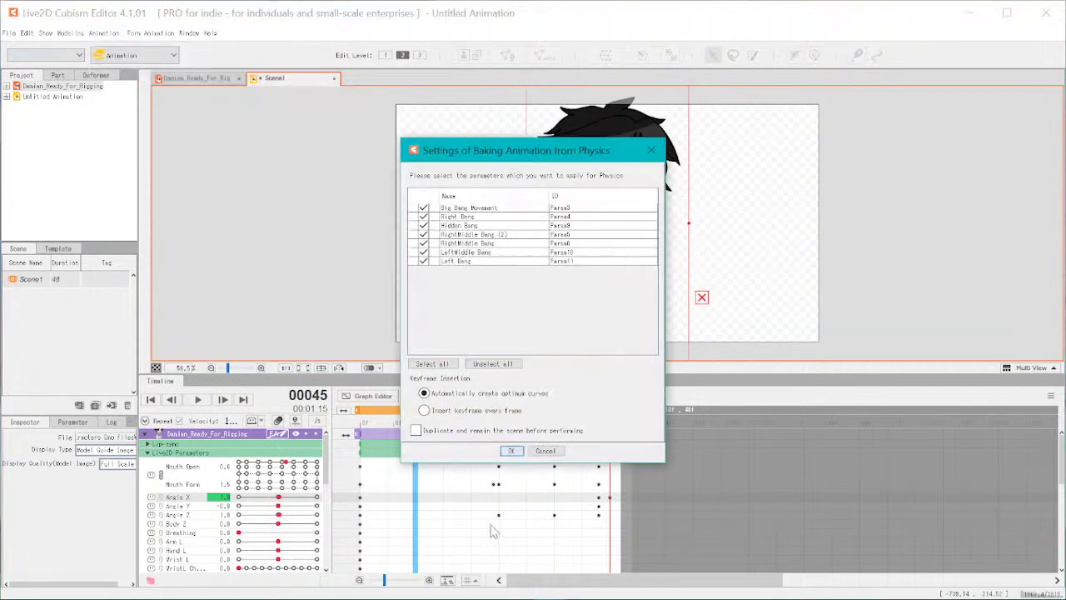
pyautogui.click(511, 451)
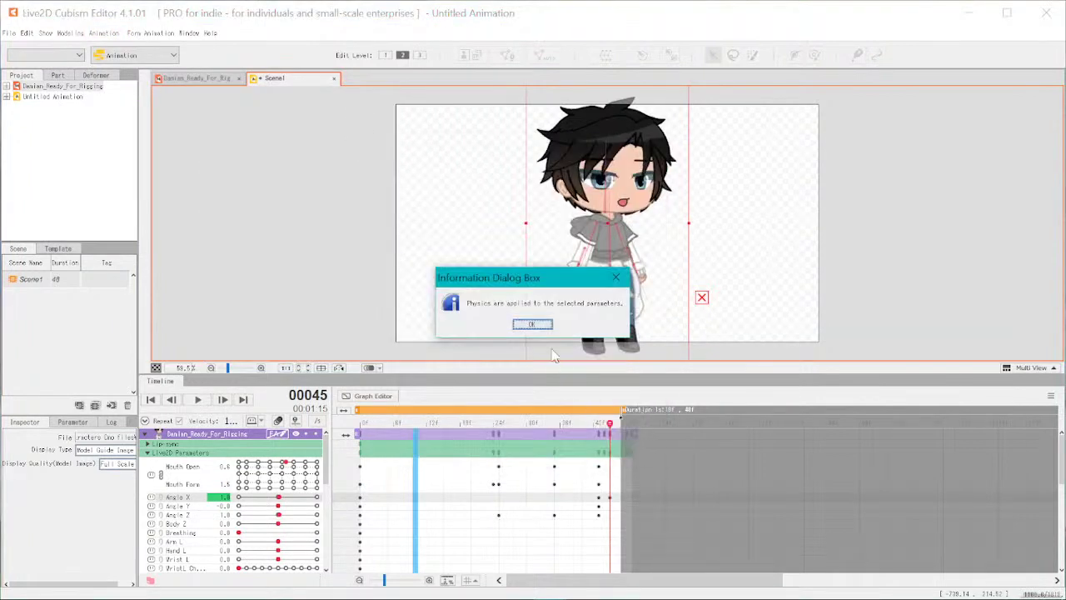
pyautogui.click(547, 325)
# - Return to frame 0 and play back the head movement with the baked hair physics
pyautogui.moveTo(606, 439); pyautogui.dragTo(238, 458)
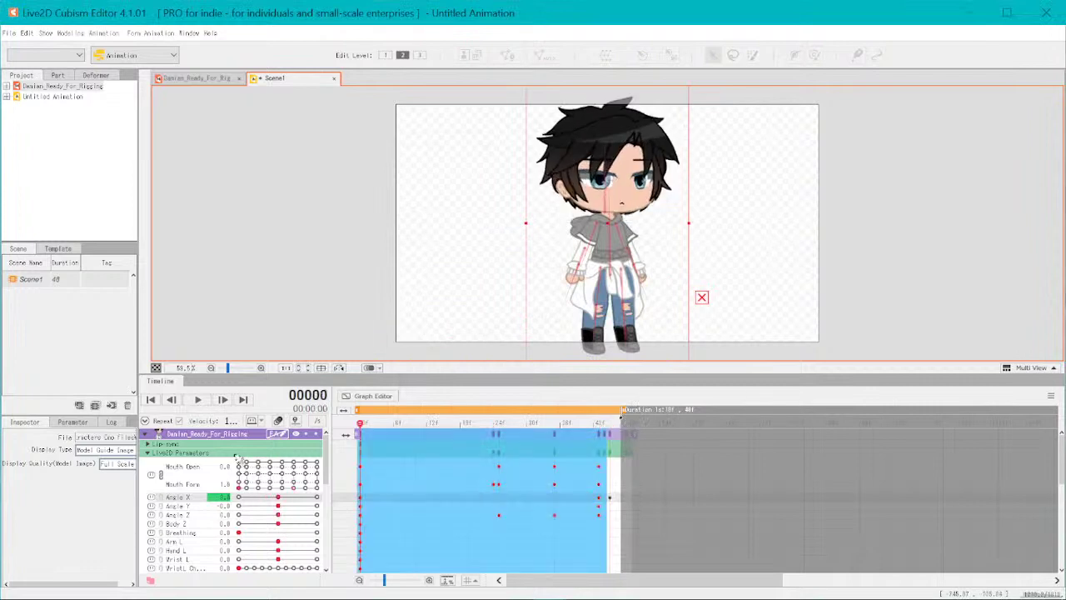
pyautogui.click(288, 308)
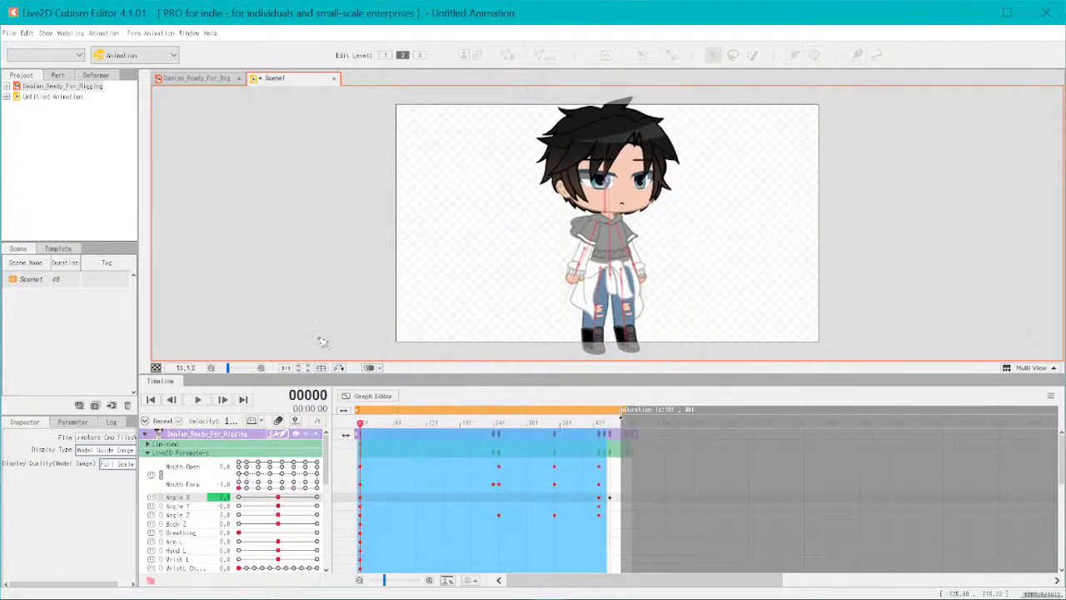
pyautogui.click(200, 401)
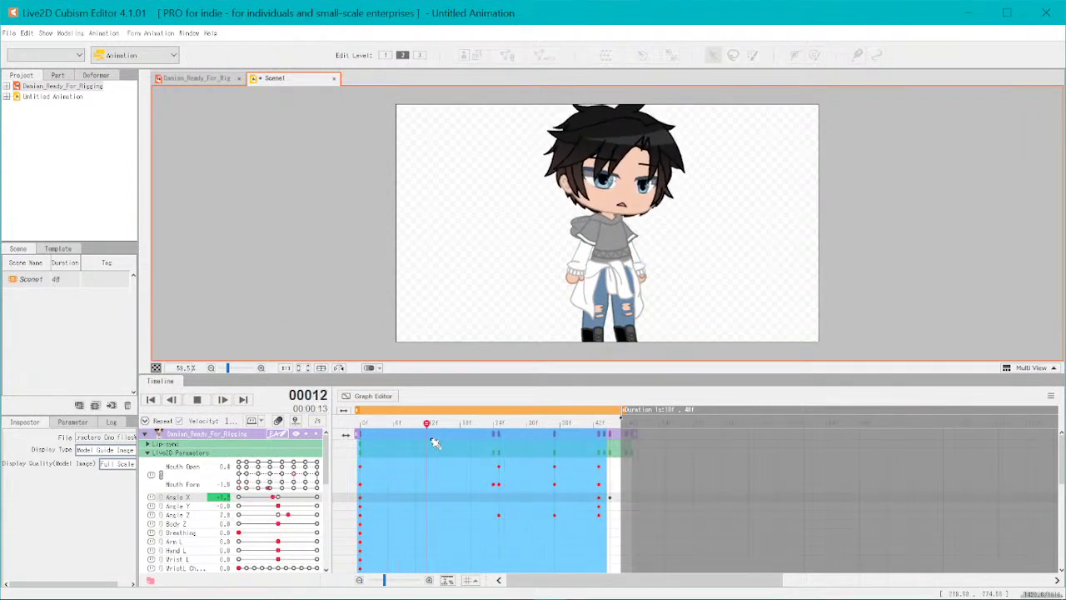
pyautogui.click(397, 442)
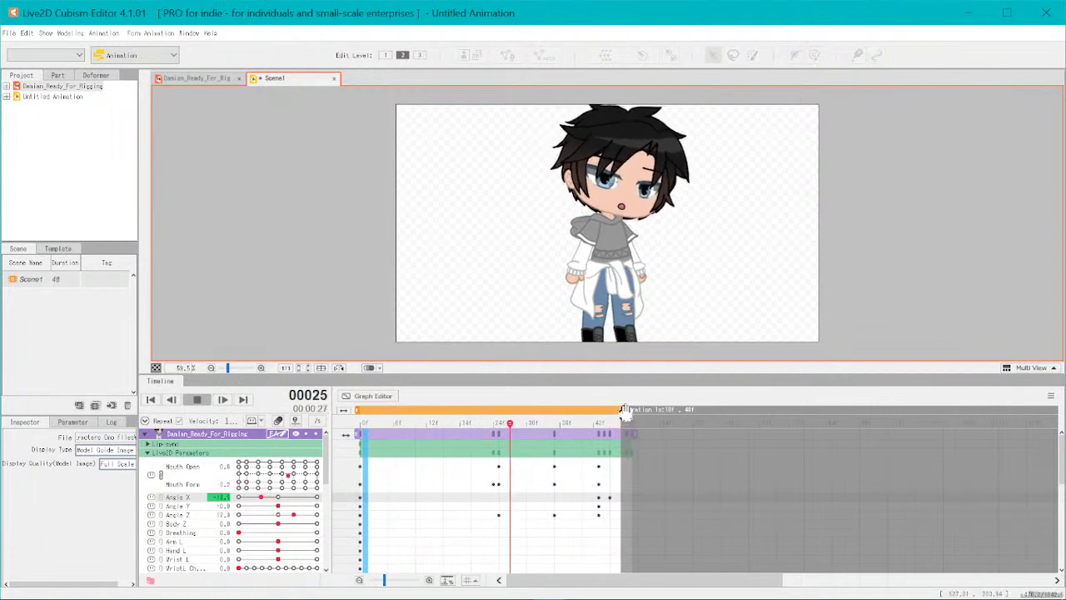
# - Extend the duration of Scene1 to 74 frames, stop the playback and stretch the playback work area to the scene's end
pyautogui.moveTo(624, 414); pyautogui.dragTo(765, 411)
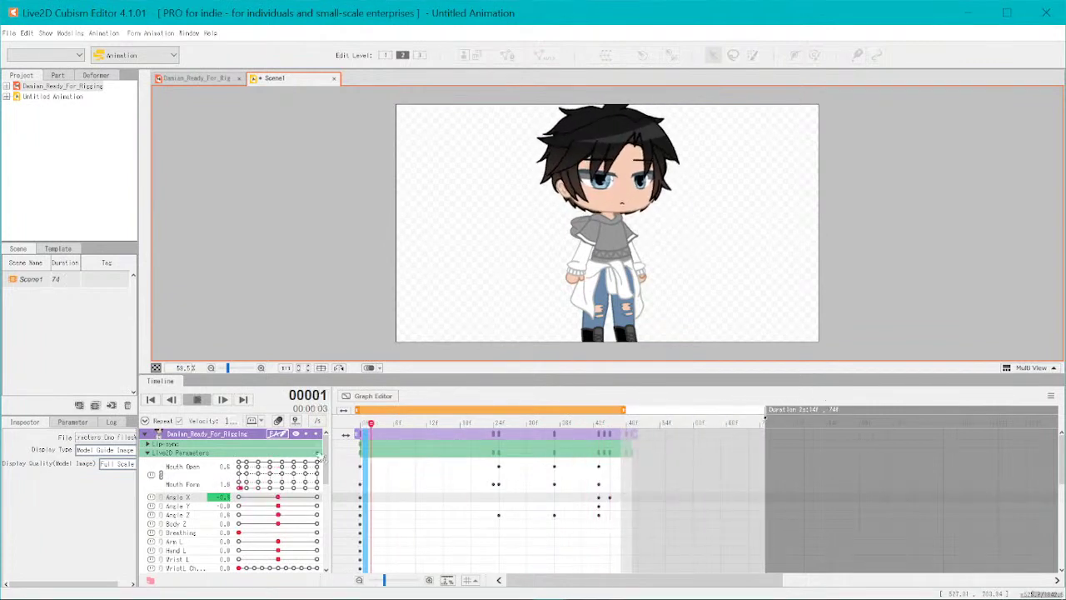
pyautogui.click(192, 400)
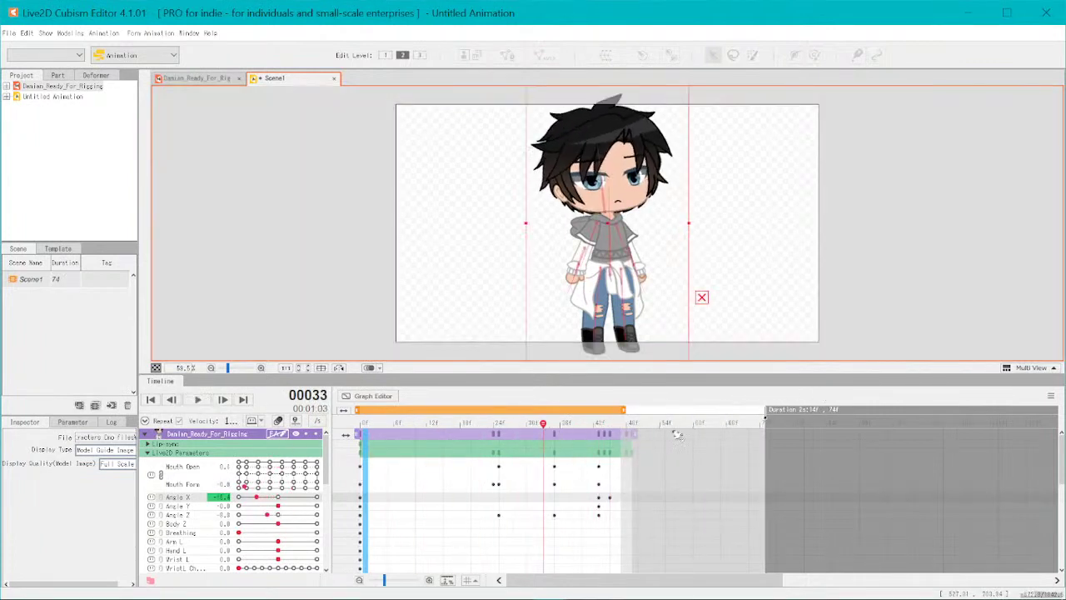
pyautogui.moveTo(625, 409); pyautogui.dragTo(764, 409)
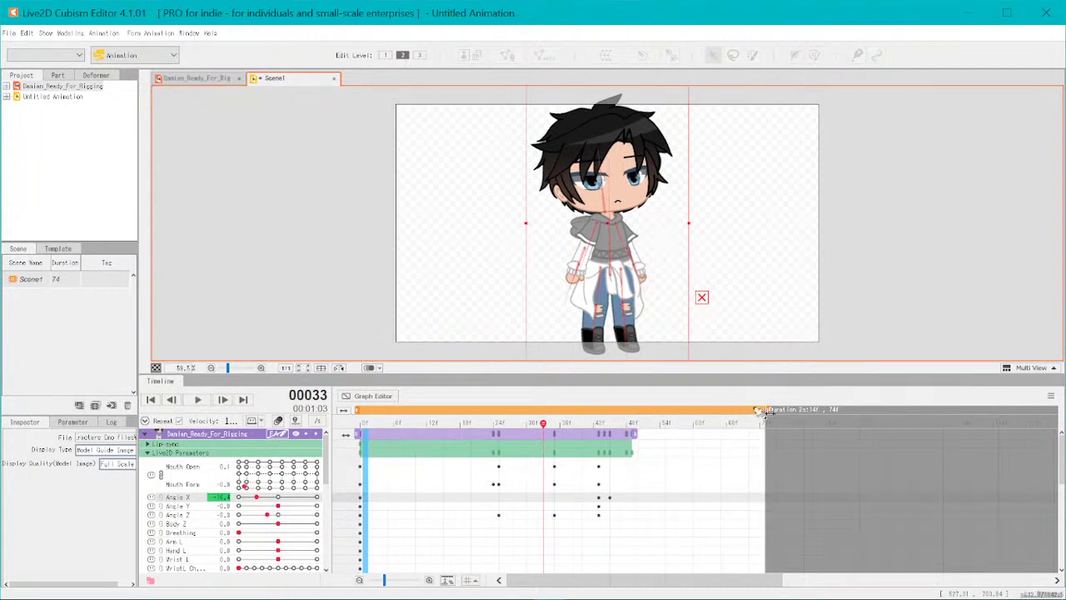
# - Lengthen the model track past the end of the 74-frame scene and move the last Angle X keyframe to frame 60
pyautogui.click(642, 435)
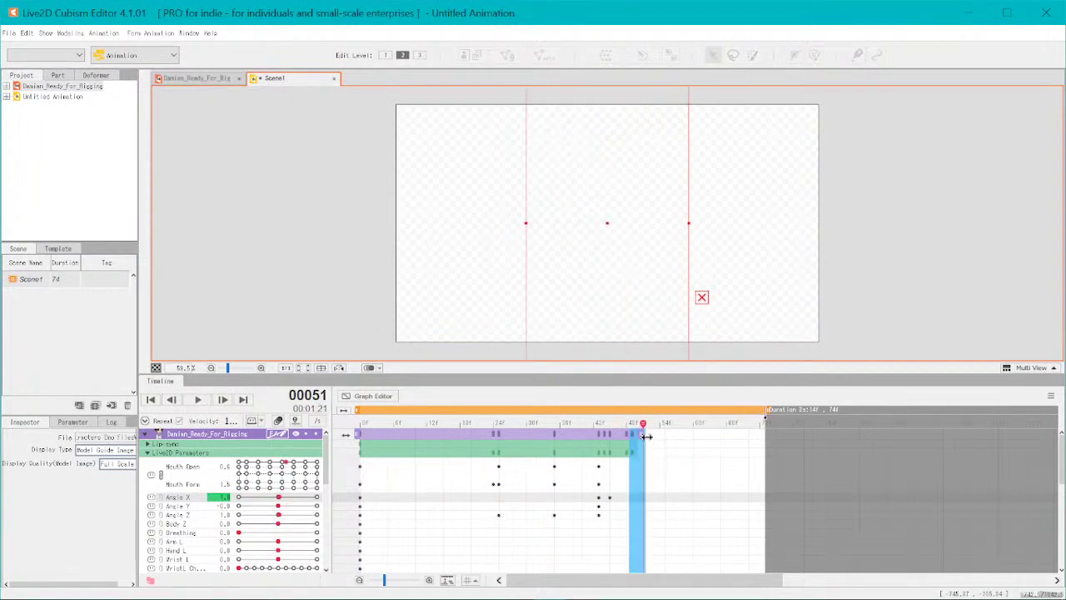
pyautogui.moveTo(645, 436); pyautogui.dragTo(806, 430)
pyautogui.moveTo(610, 498); pyautogui.dragTo(696, 497)
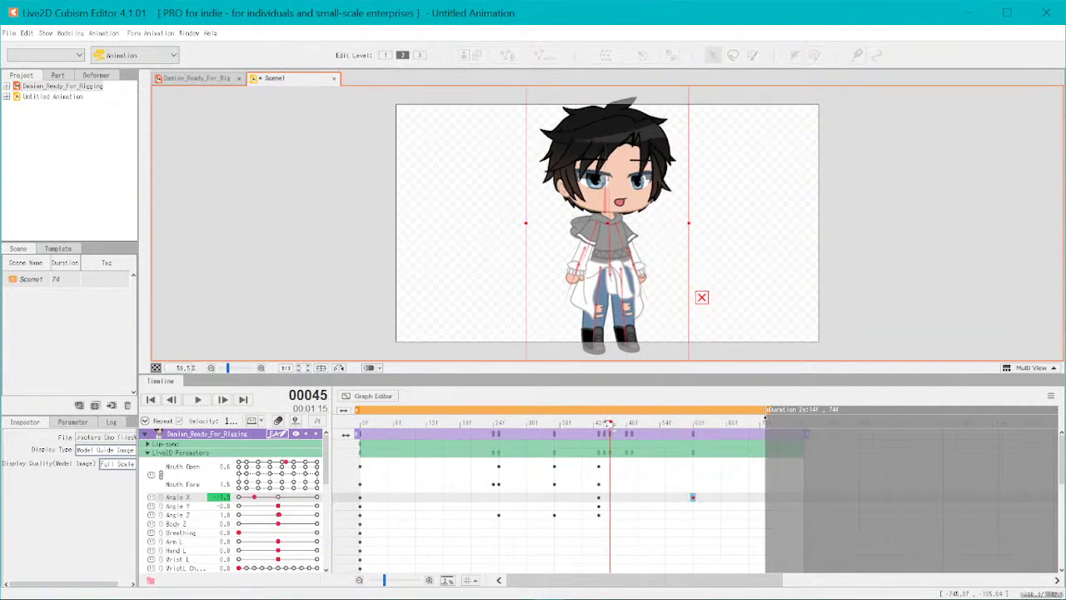
# - Play back the lengthened scene from frame 0, stop it and return to frame 0
pyautogui.moveTo(608, 424); pyautogui.dragTo(361, 423)
pyautogui.click(200, 402)
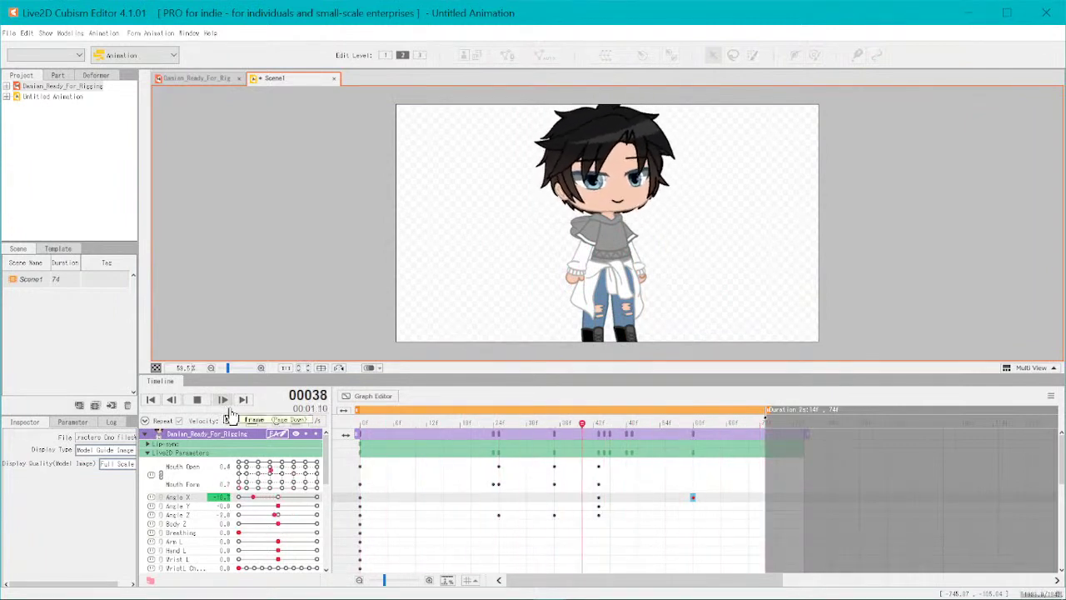
pyautogui.press('space')
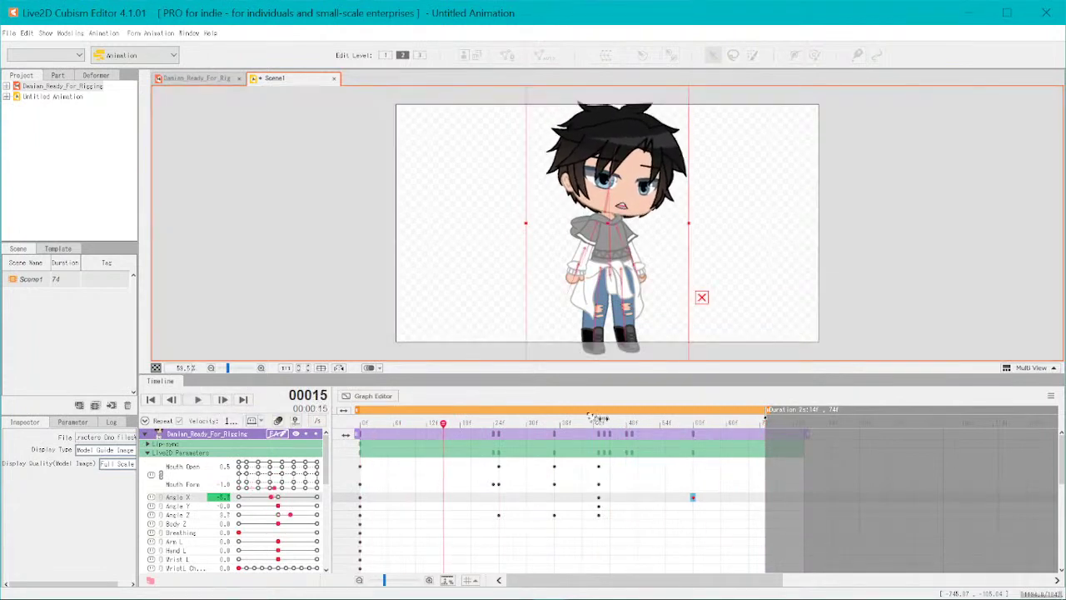
pyautogui.moveTo(447, 425); pyautogui.dragTo(360, 425)
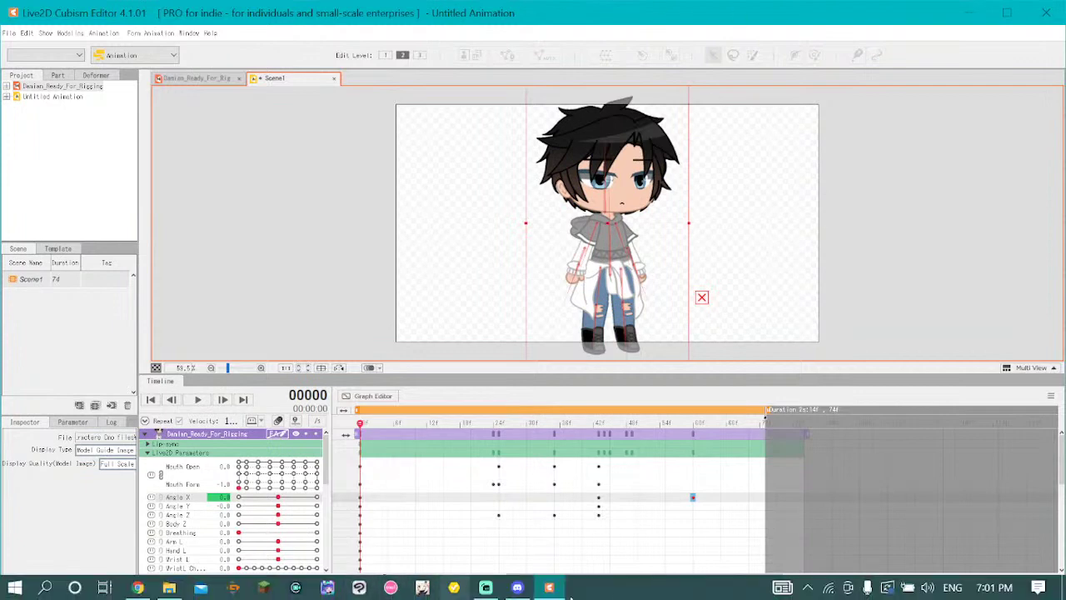
pyautogui.click(518, 588)
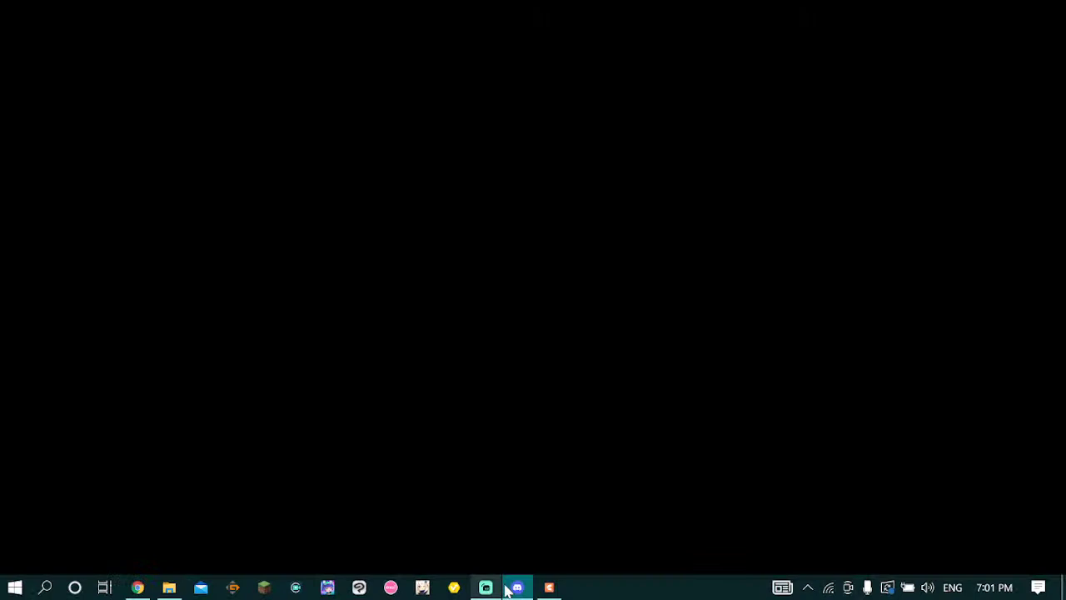
pyautogui.click(483, 593)
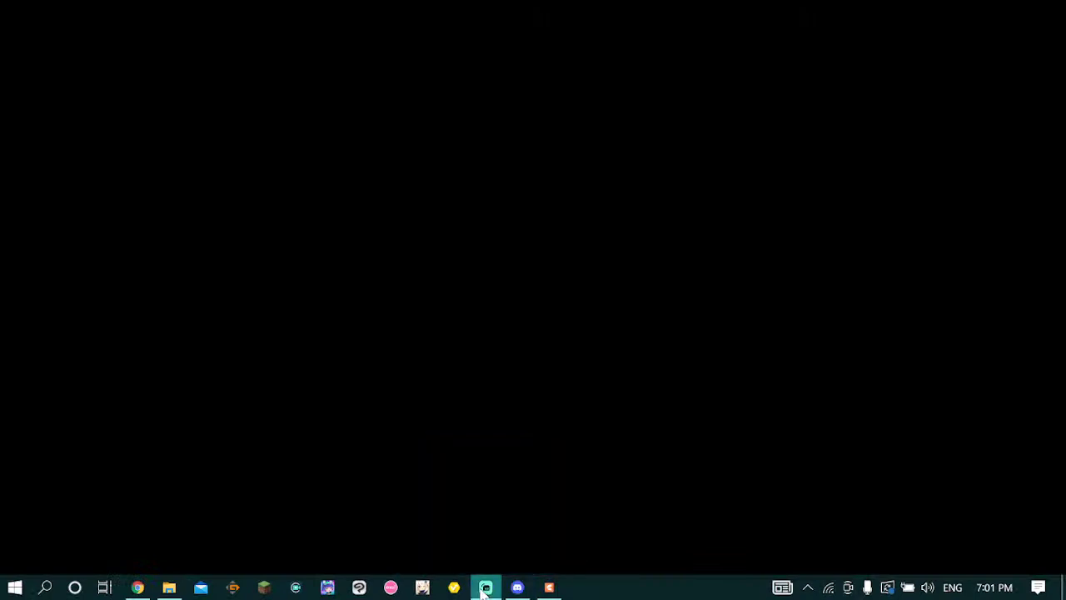